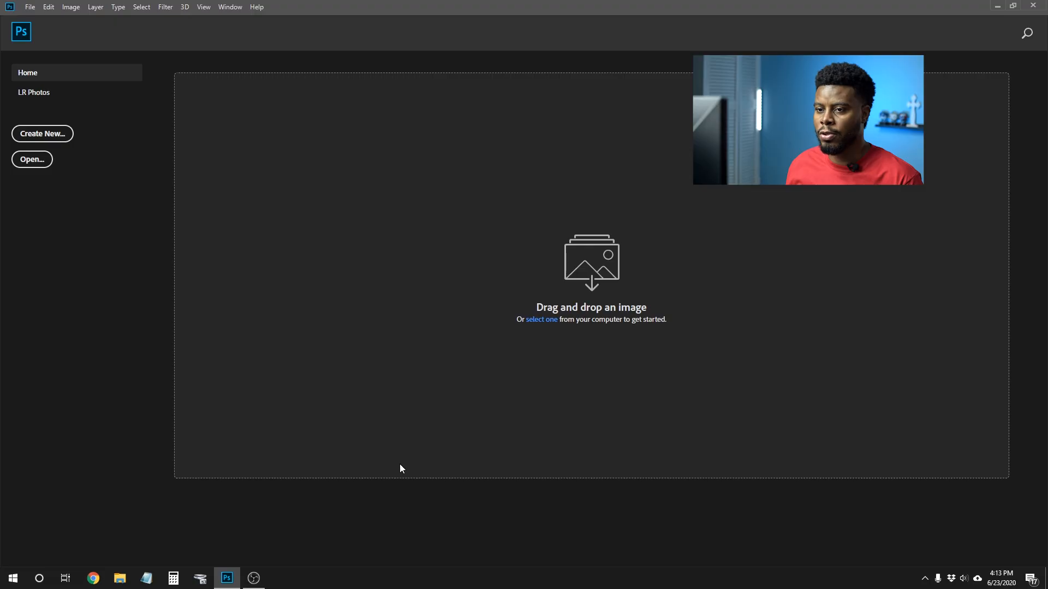
# Step: Create a new blank document 8.5 inches wide and 11 inches high at 300 pixels/inch, RGB colour with a white background
pyautogui.click(58, 137)
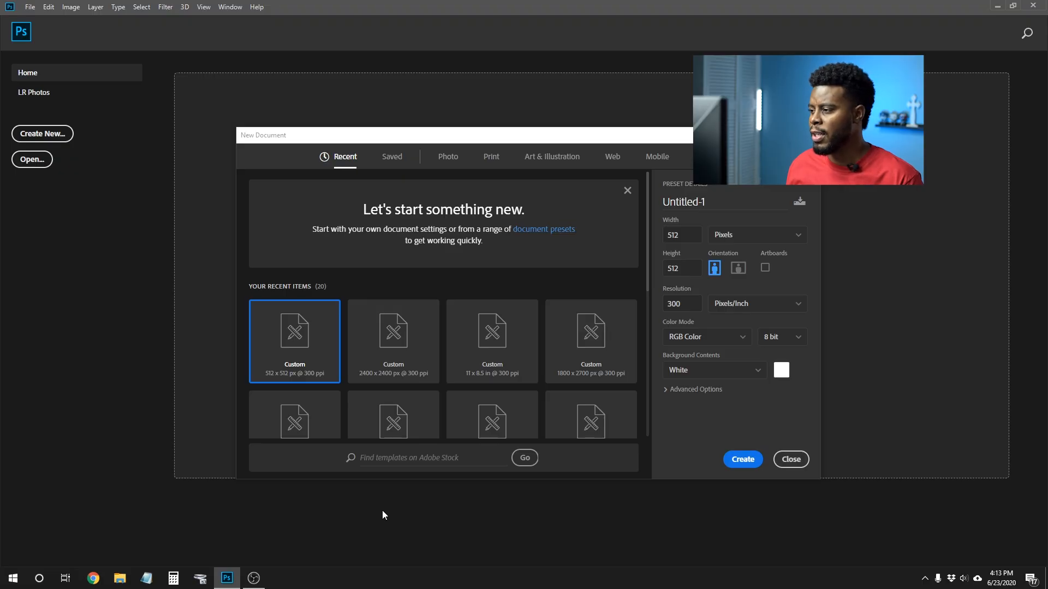
pyautogui.click(759, 239)
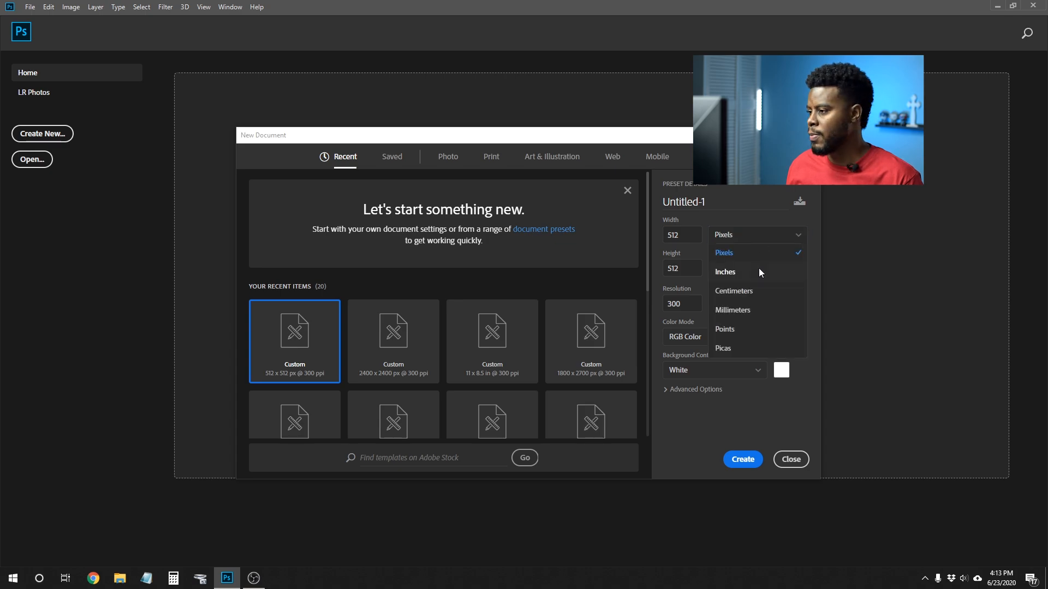
pyautogui.click(760, 272)
pyautogui.click(696, 238)
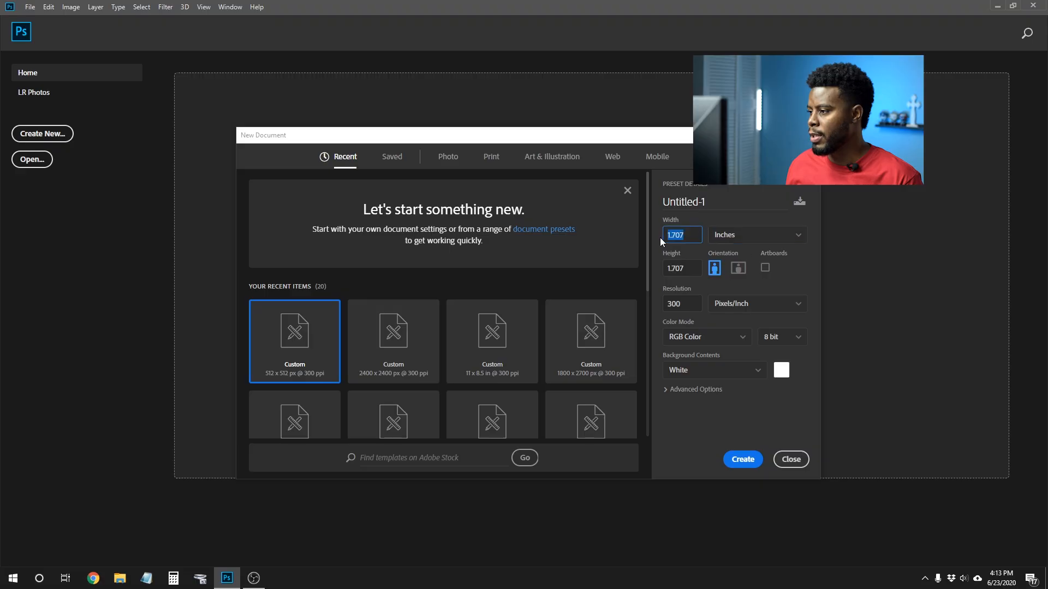
pyautogui.press('Tab')
pyautogui.write('1')
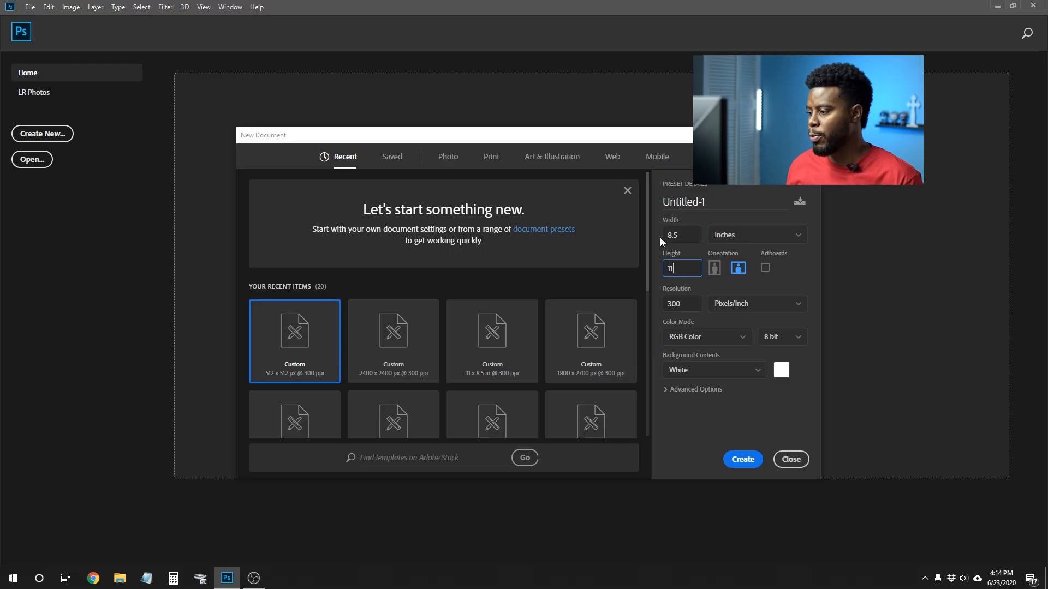
pyautogui.click(694, 306)
pyautogui.doubleClick(674, 304)
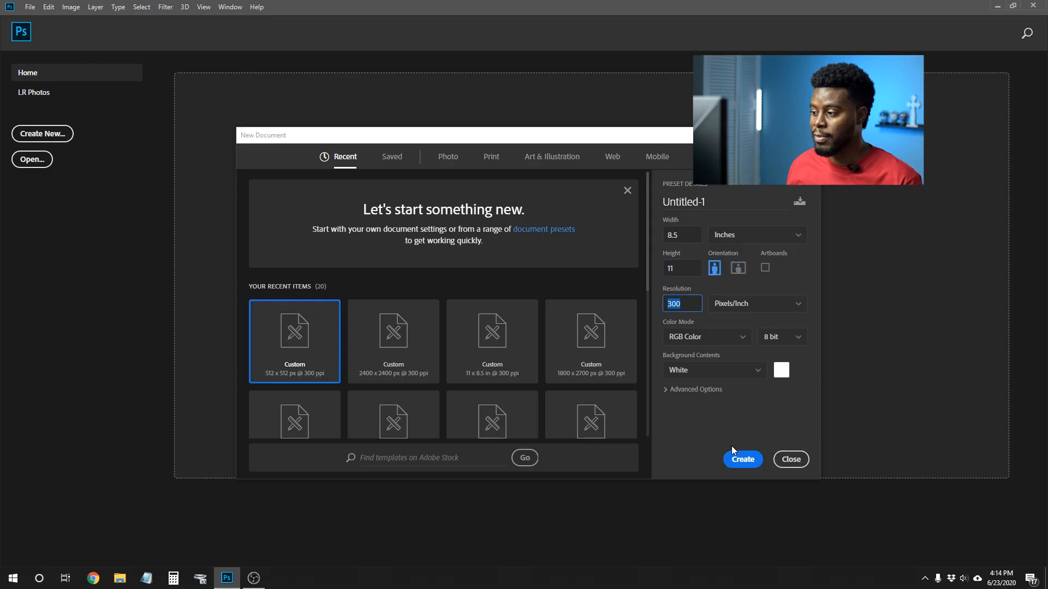
pyautogui.click(740, 461)
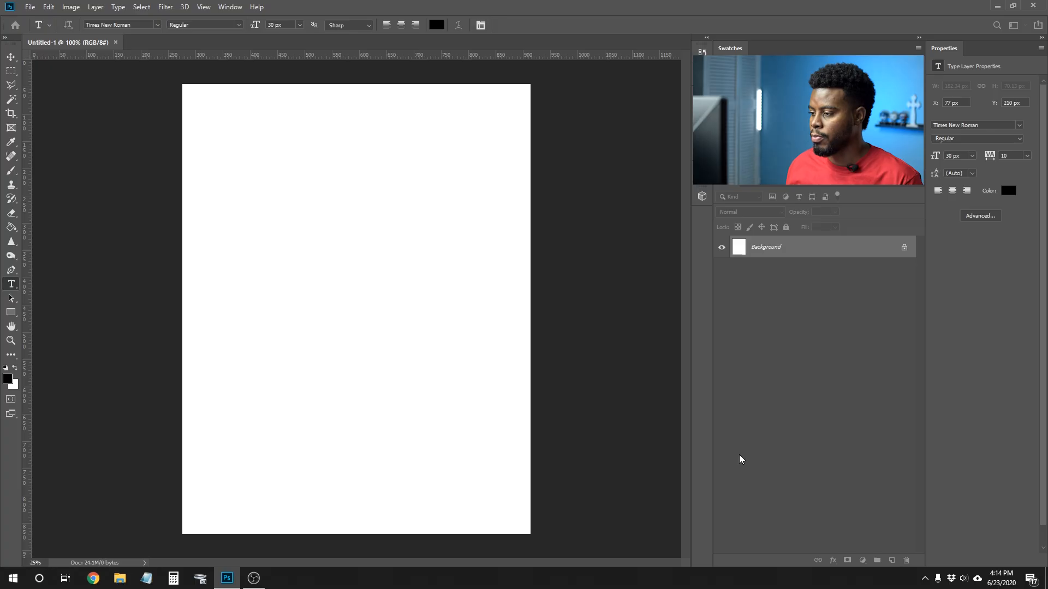
# Step: Rotate the whole canvas 90° clockwise into landscape orientation
pyautogui.press('v')
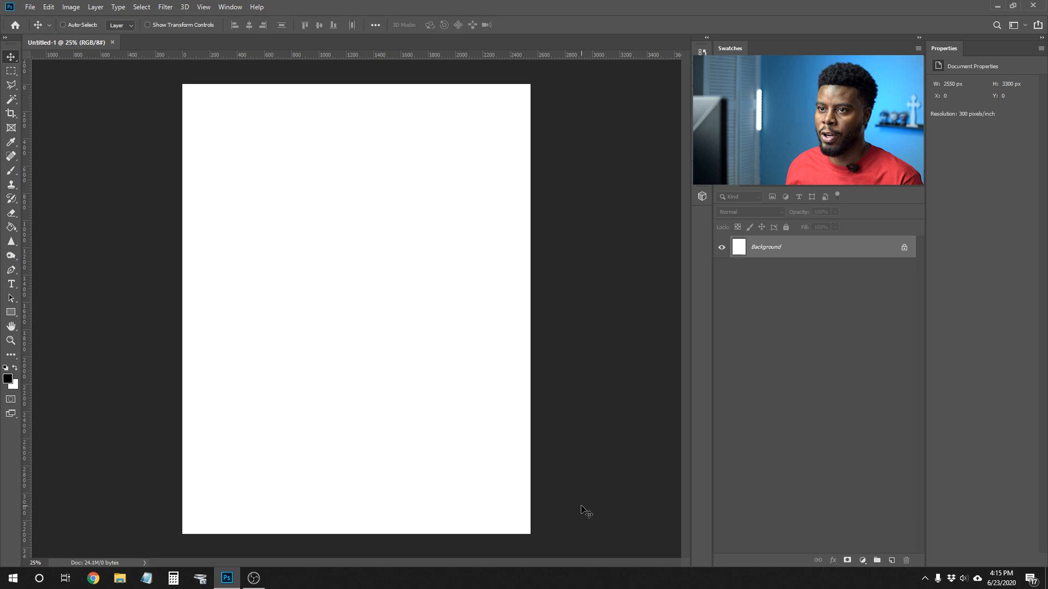
pyautogui.click(71, 8)
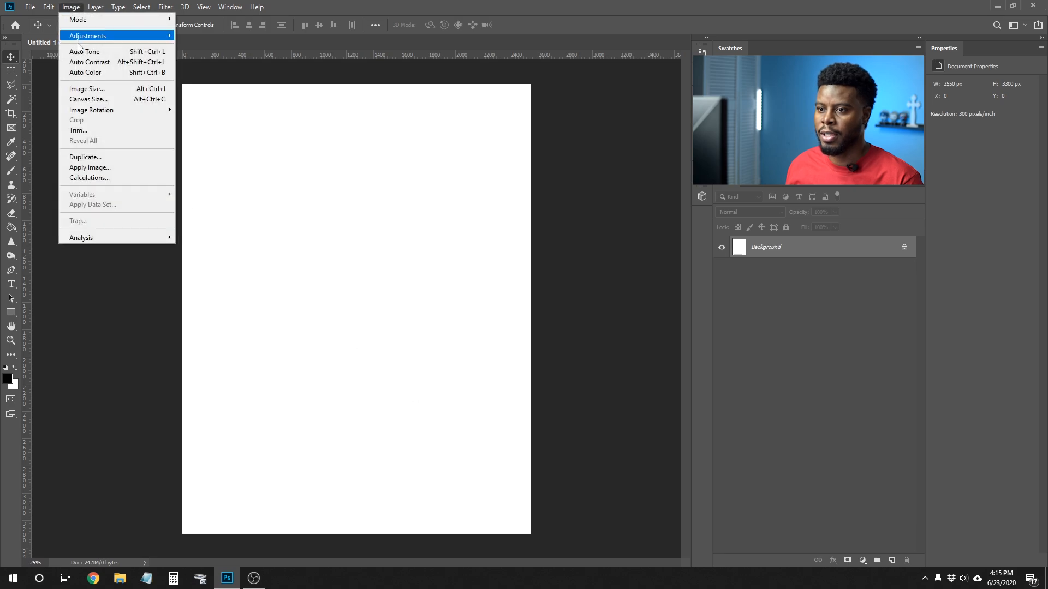
pyautogui.moveTo(140, 111)
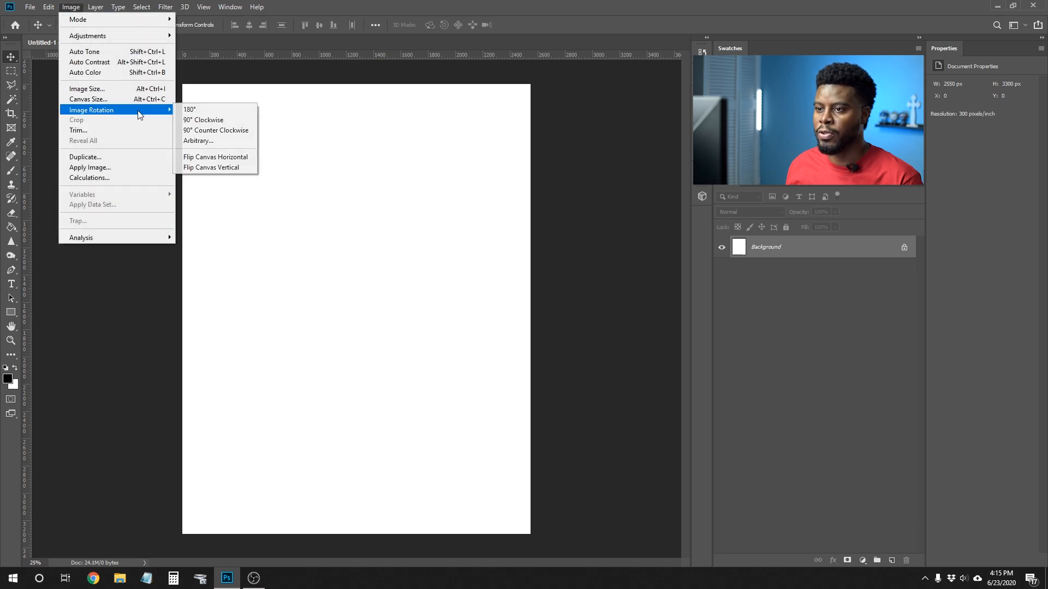
pyautogui.click(233, 119)
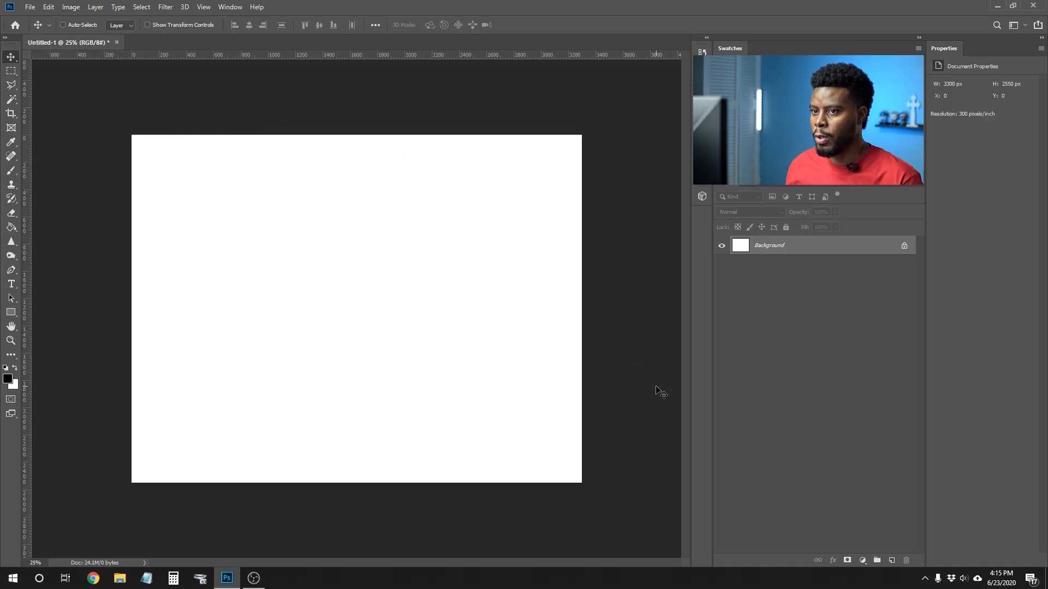
# Step: Save the document in Photoshop format as "LSPV Logo Tutorial 001" in the LSPV Logo Tutorial folder
pyautogui.click(30, 6)
pyautogui.click(63, 109)
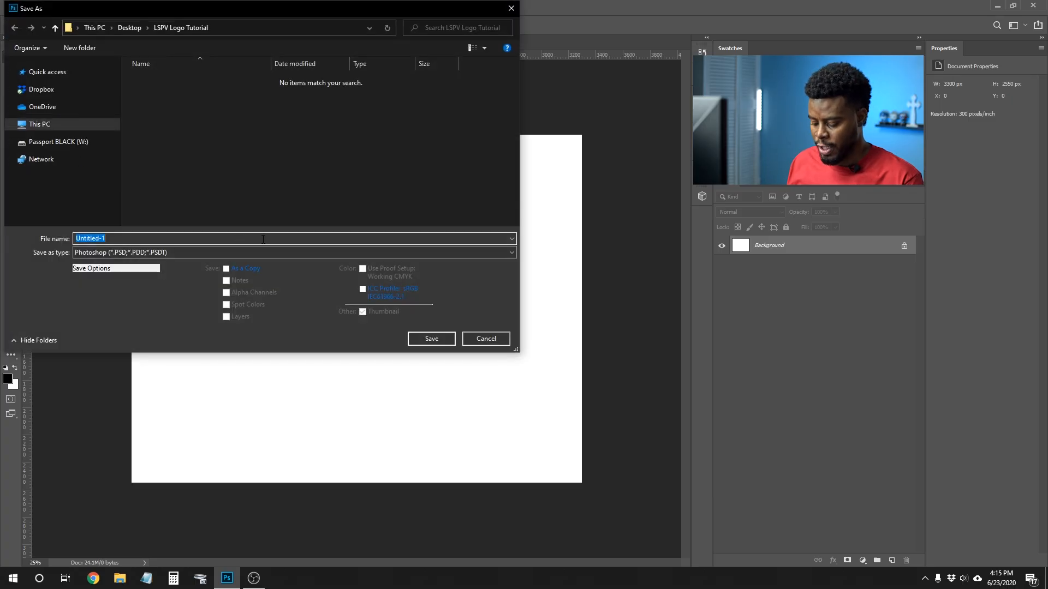
pyautogui.write('LSPV Logo Tutorial')
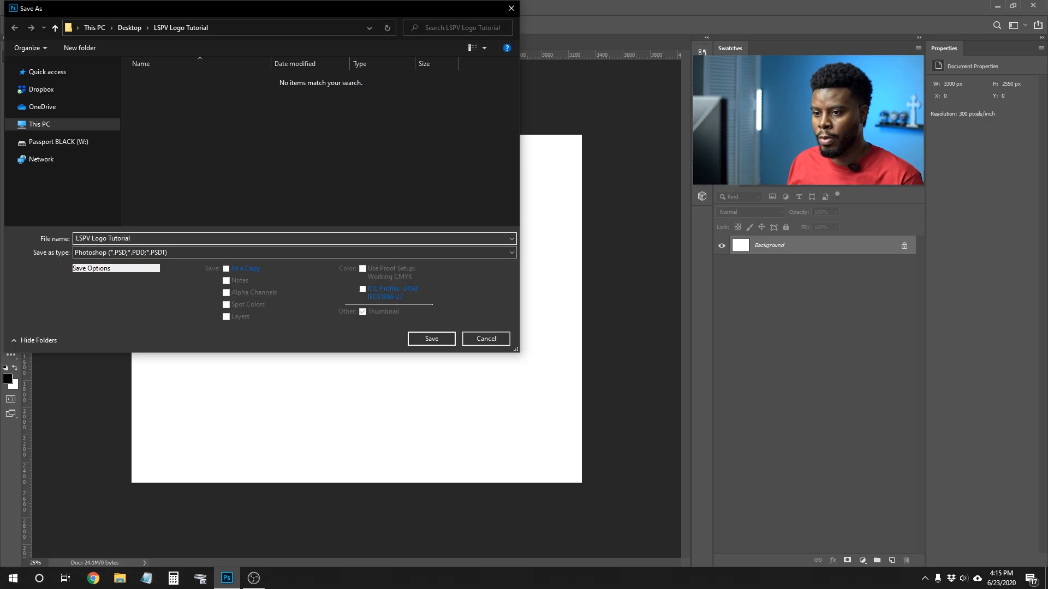
pyautogui.write(' 001')
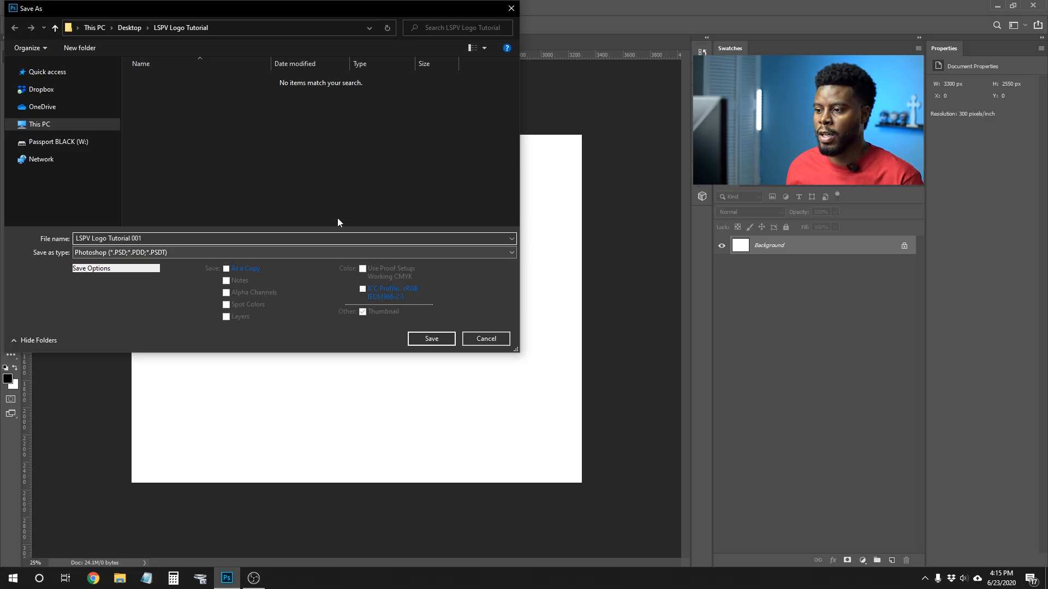
pyautogui.click(434, 337)
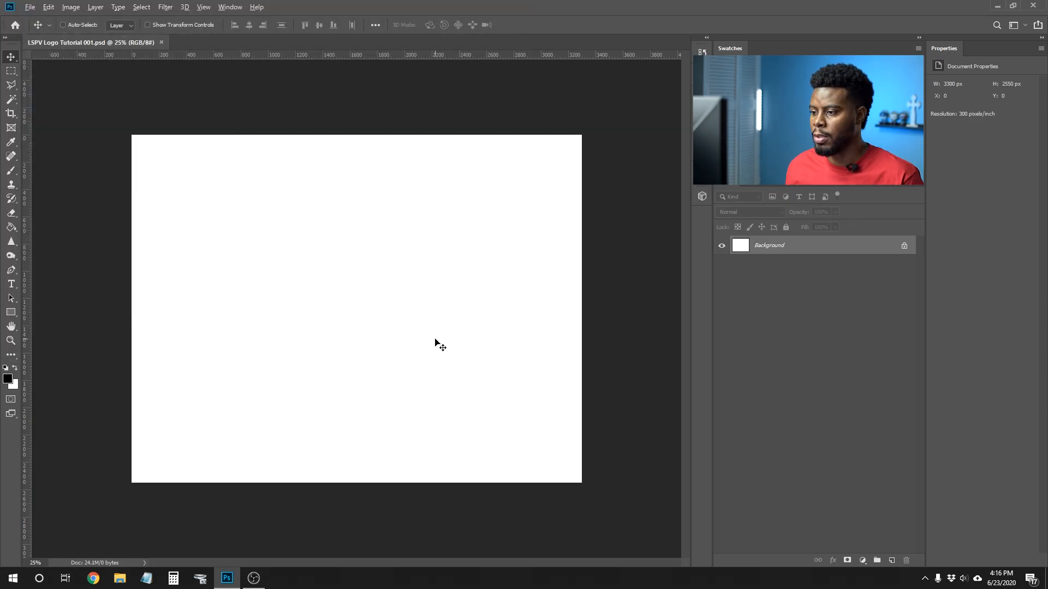
# Step: Draw a circle about 1526 px in diameter slightly left of the canvas centre with the Ellipse tool
pyautogui.hotkey('ctrl', '0')
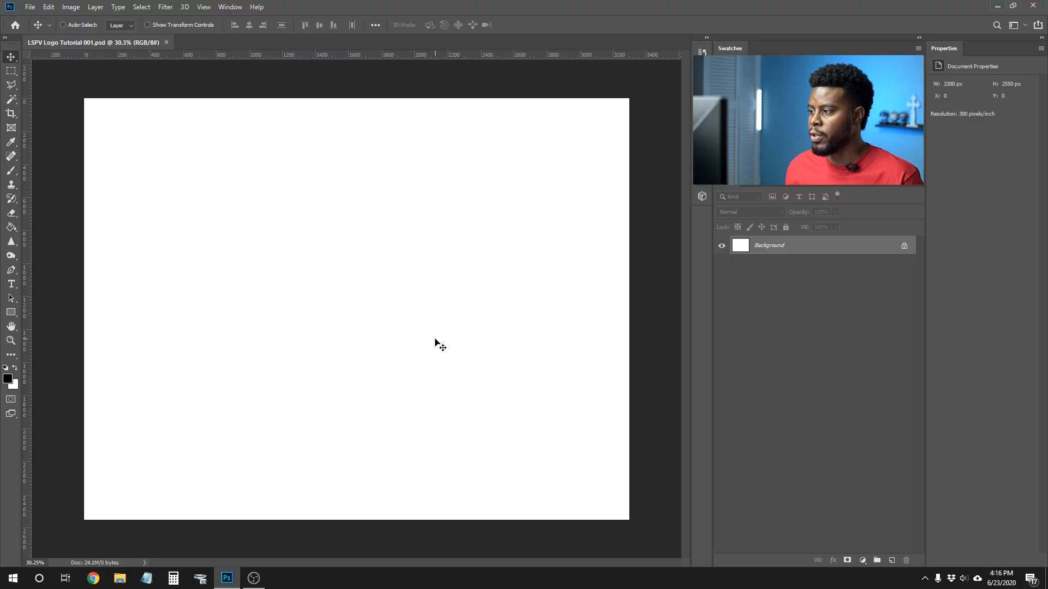
pyautogui.press('u')
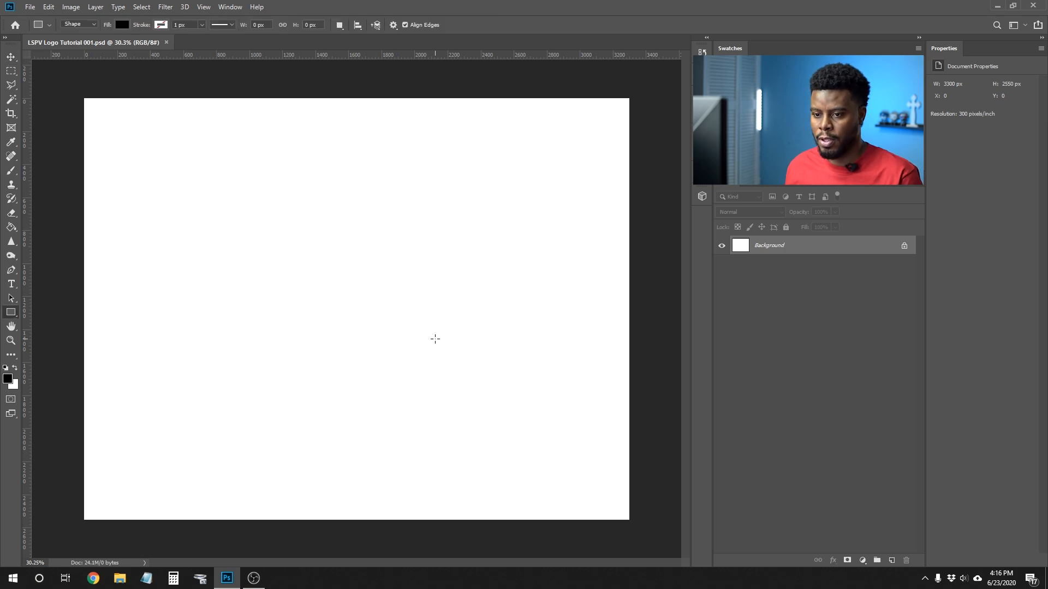
pyautogui.hotkey('shift', 'u')
pyautogui.hotkey('shift', 'u')
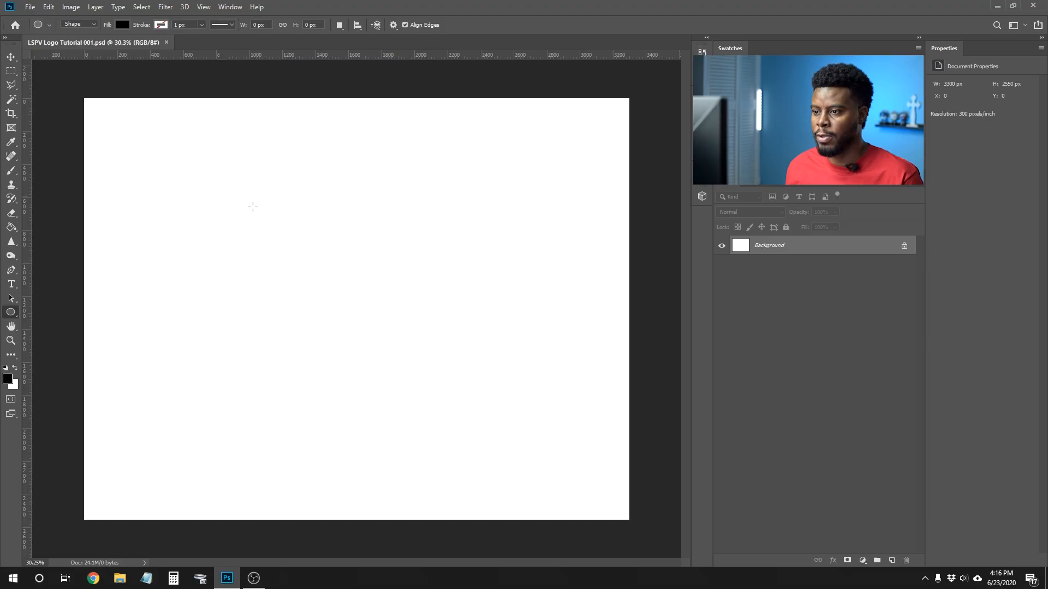
pyautogui.moveTo(213, 184); pyautogui.dragTo(480, 436)
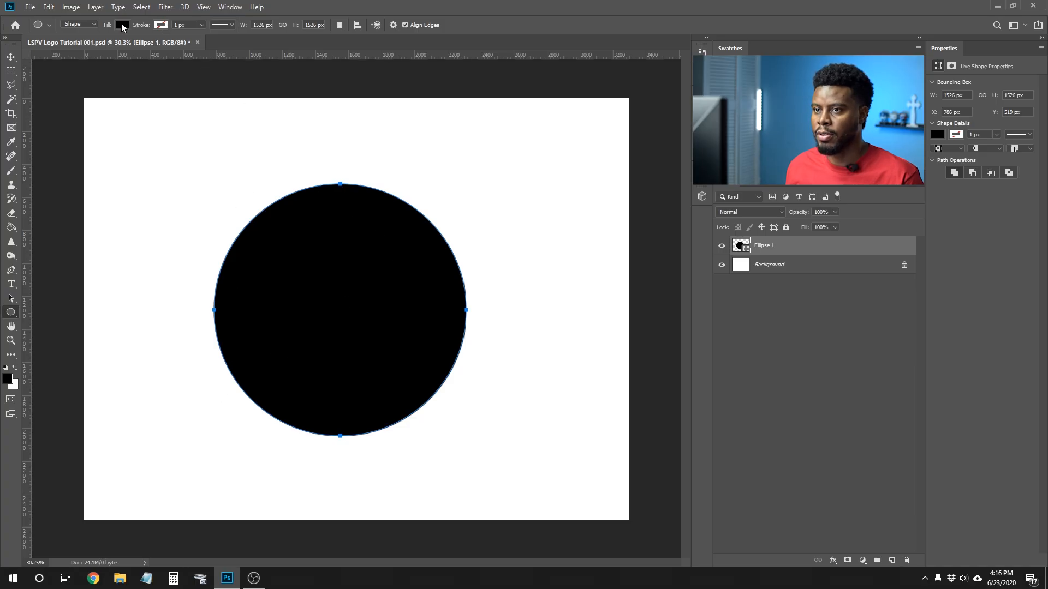
# Step: Remove the circle's fill and give it a solid black stroke
pyautogui.click(121, 25)
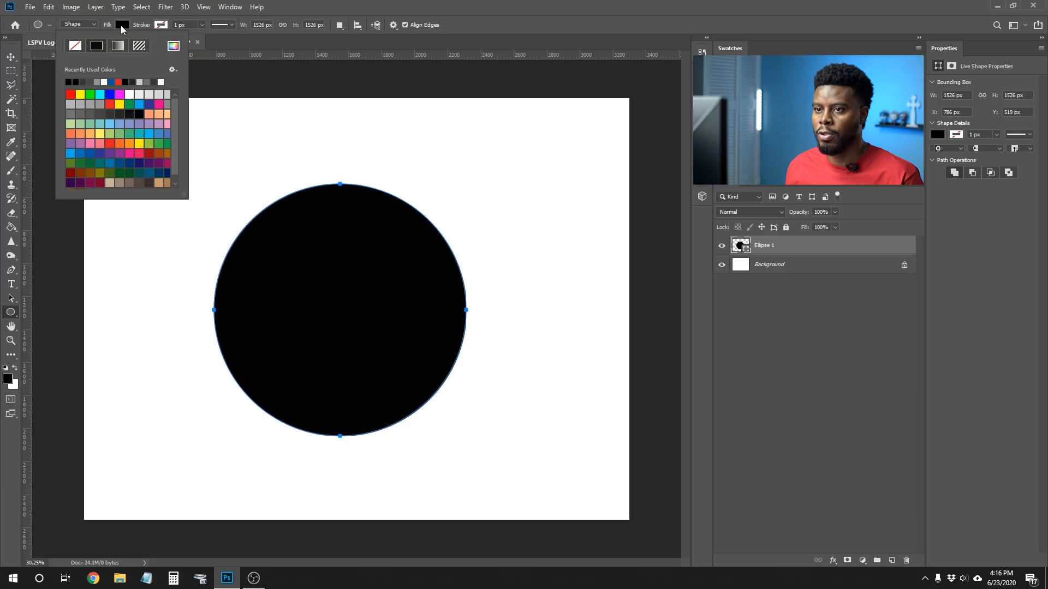
pyautogui.click(78, 46)
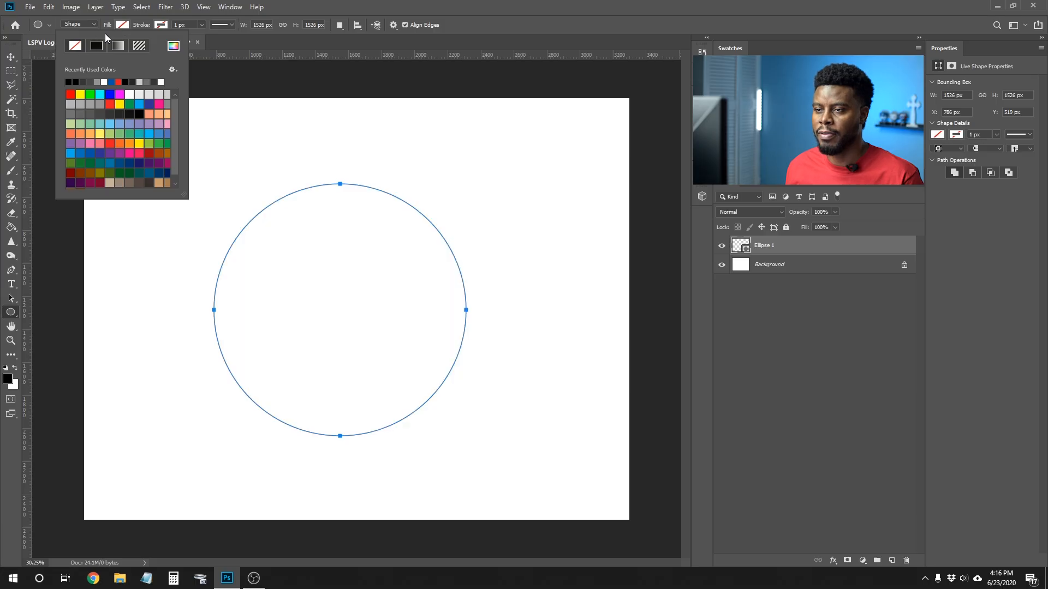
pyautogui.click(161, 25)
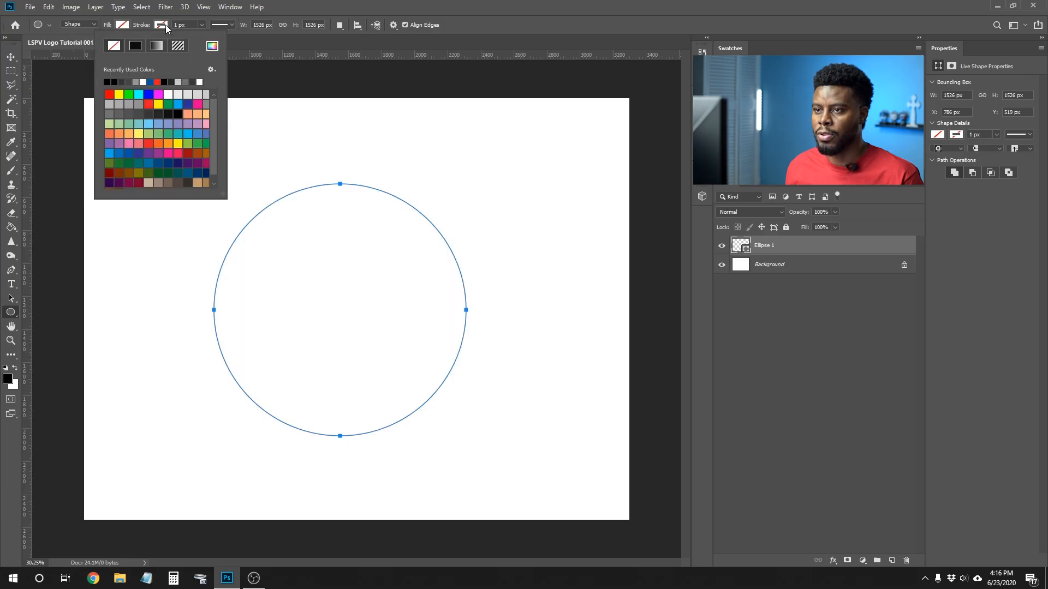
pyautogui.click(108, 82)
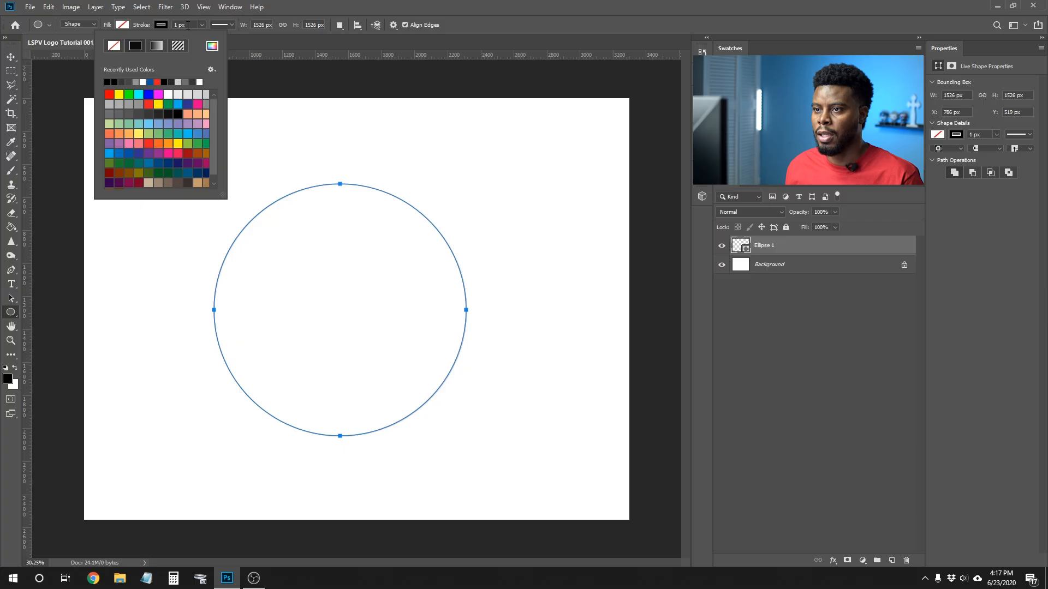
# Step: Set the circle's stroke width to 30 px
pyautogui.click(176, 25)
pyautogui.click(195, 25)
pyautogui.write('30')
pyautogui.press('Return')
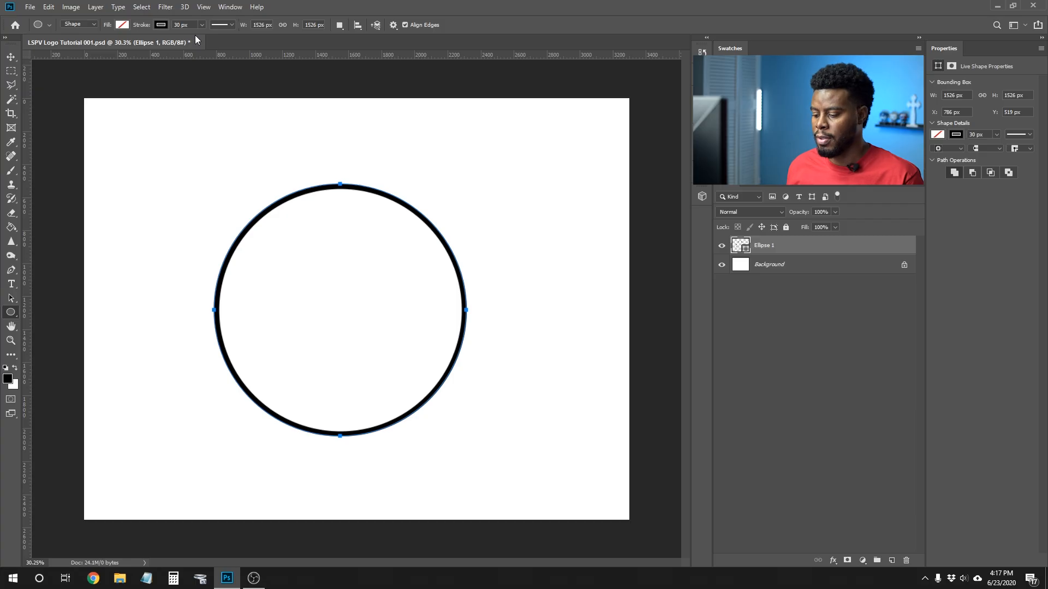
# Step: Reduce the circle's stroke width to 20 px
pyautogui.click(192, 23)
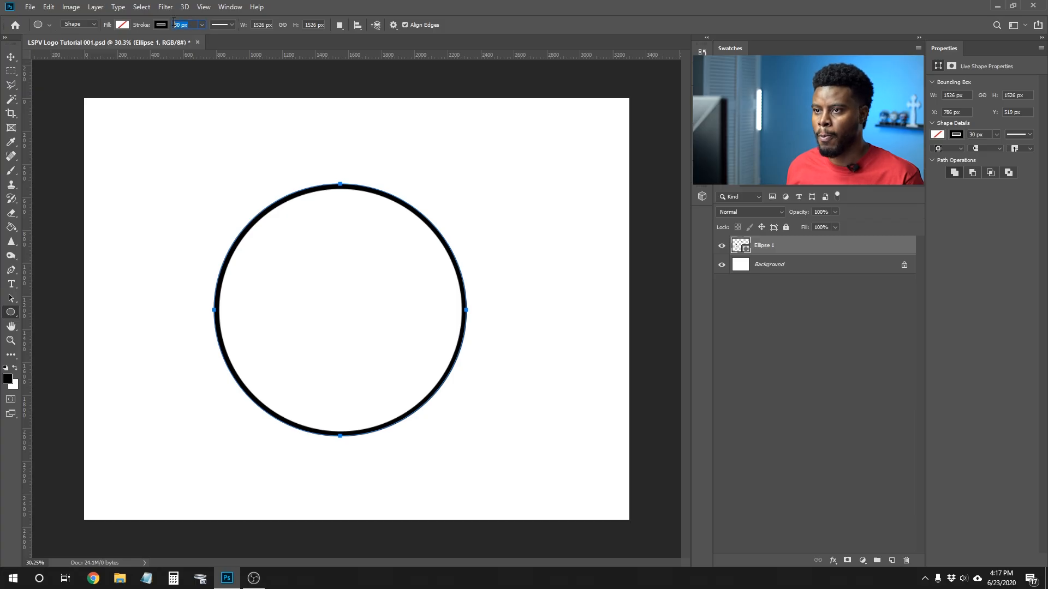
pyautogui.write('20')
pyautogui.press('Return')
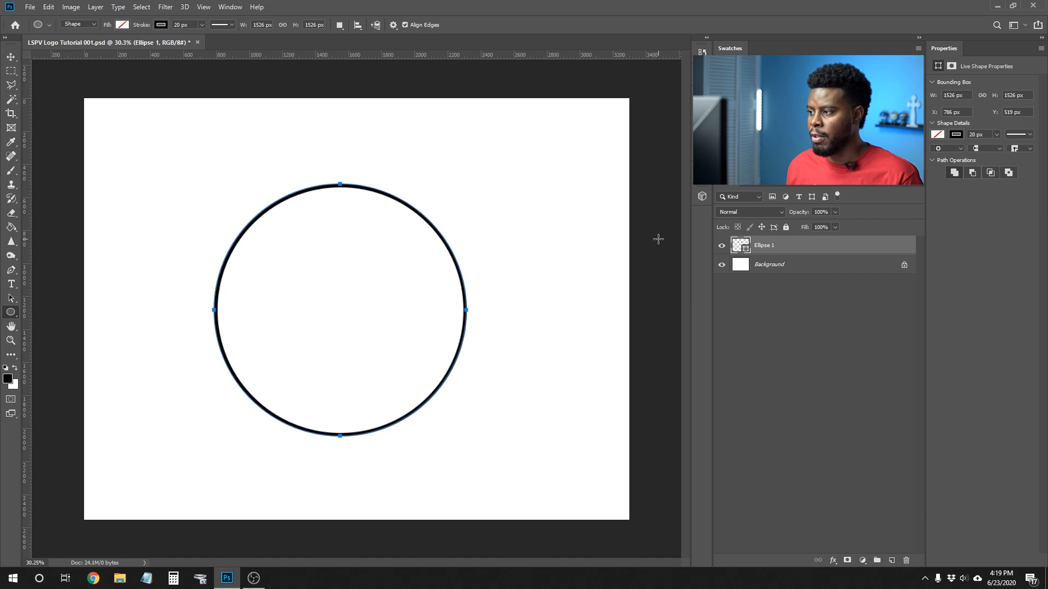
# Step: Choose Nexa Light as the font for the Type tool
pyautogui.press('t')
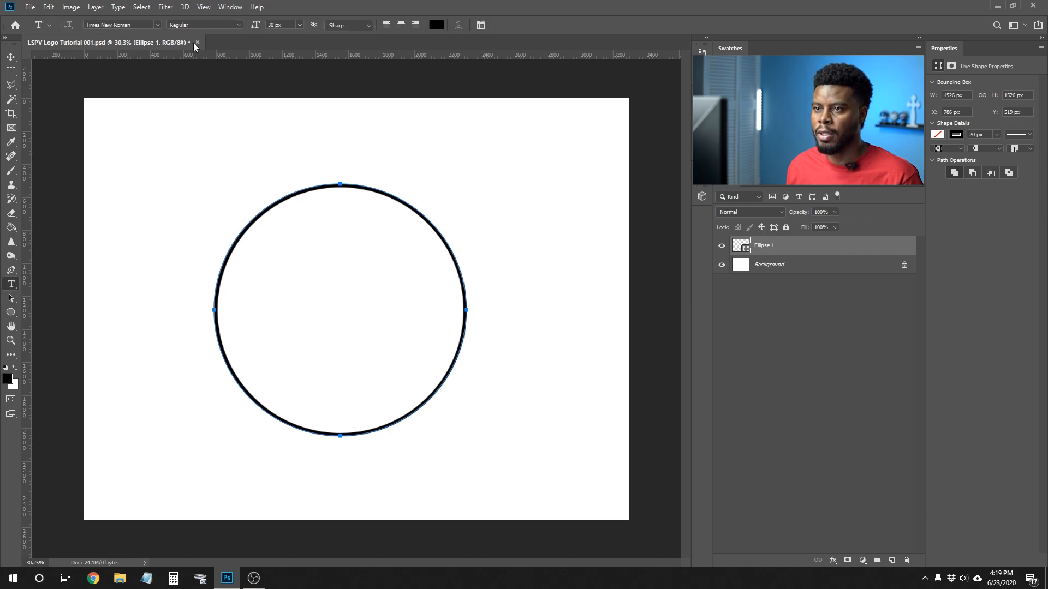
pyautogui.click(158, 25)
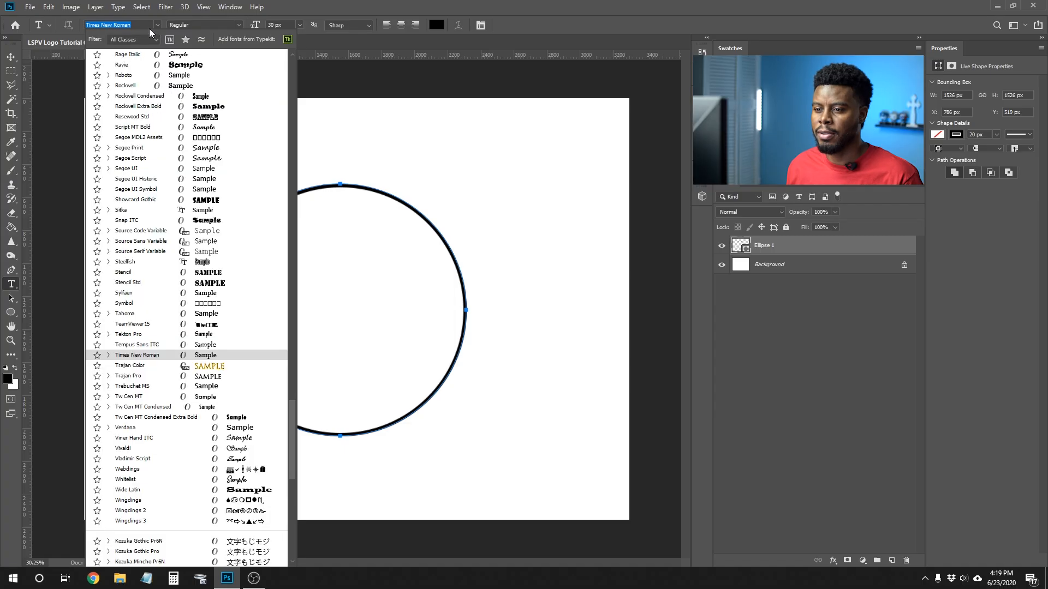
pyautogui.moveTo(305, 473); pyautogui.dragTo(303, 68)
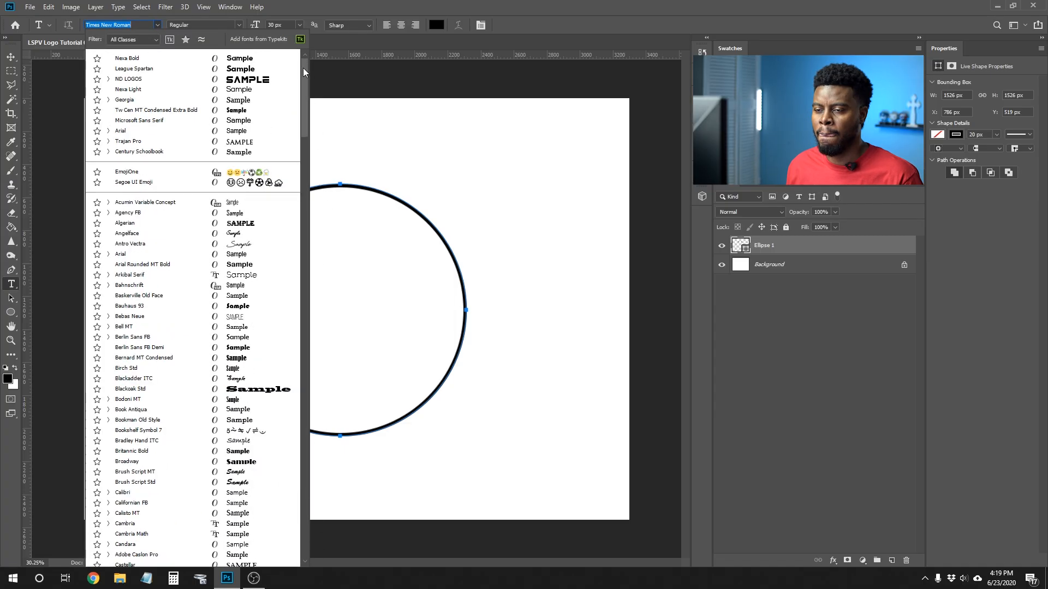
pyautogui.click(198, 89)
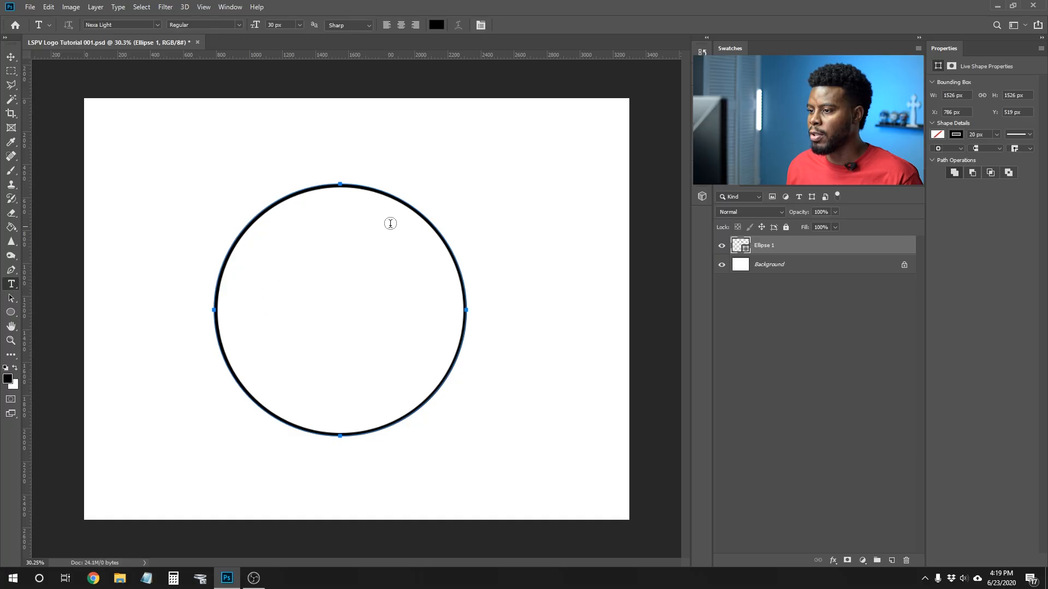
# Step: Add a text layer outside the circle's upper right with "LS" above "PV" on two lines, and centre-align it
pyautogui.click(503, 194)
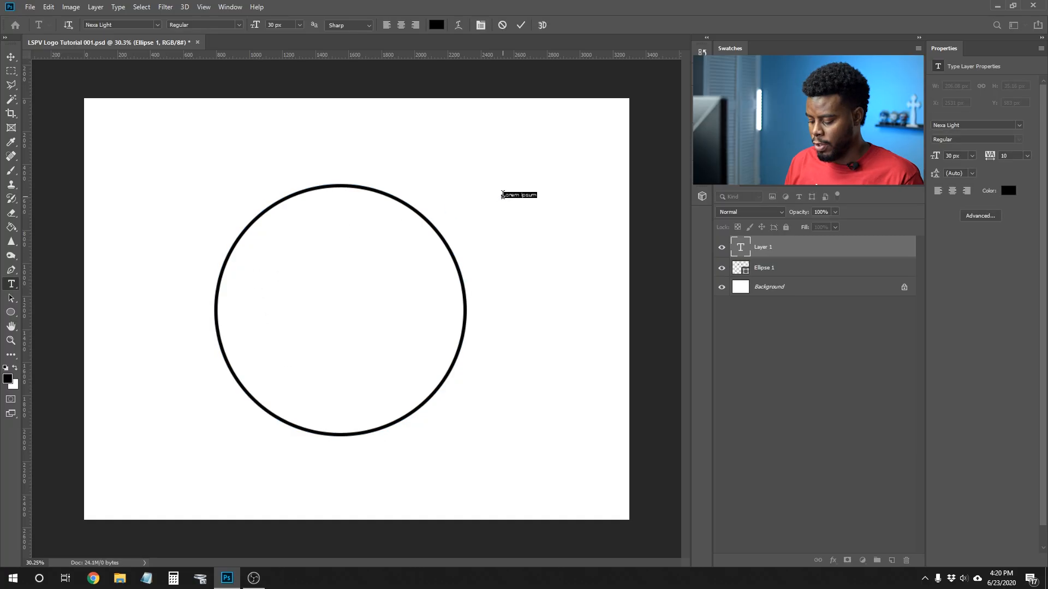
pyautogui.press('BackSpace')
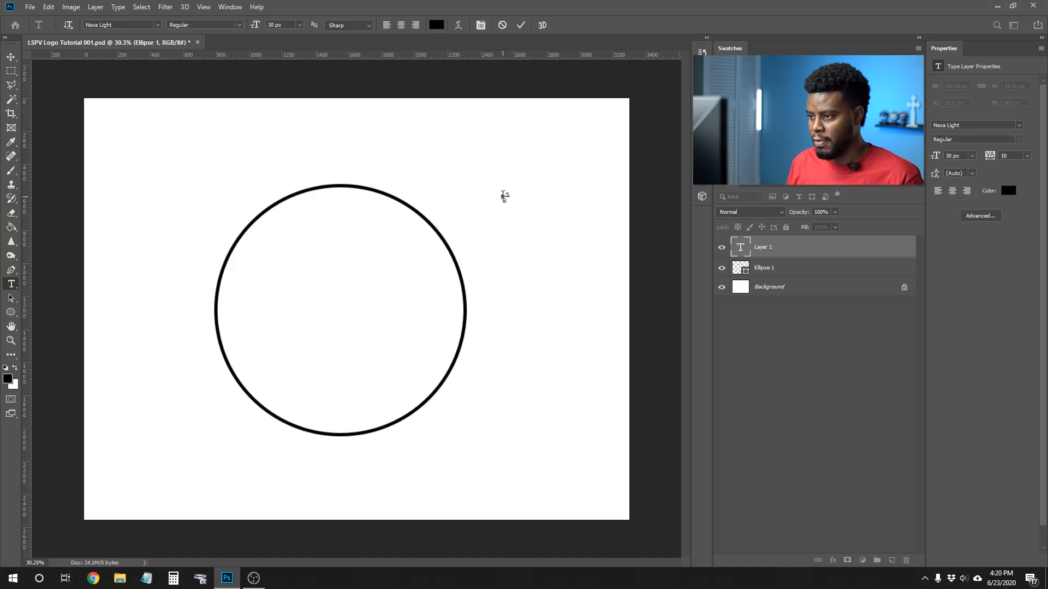
pyautogui.click(401, 25)
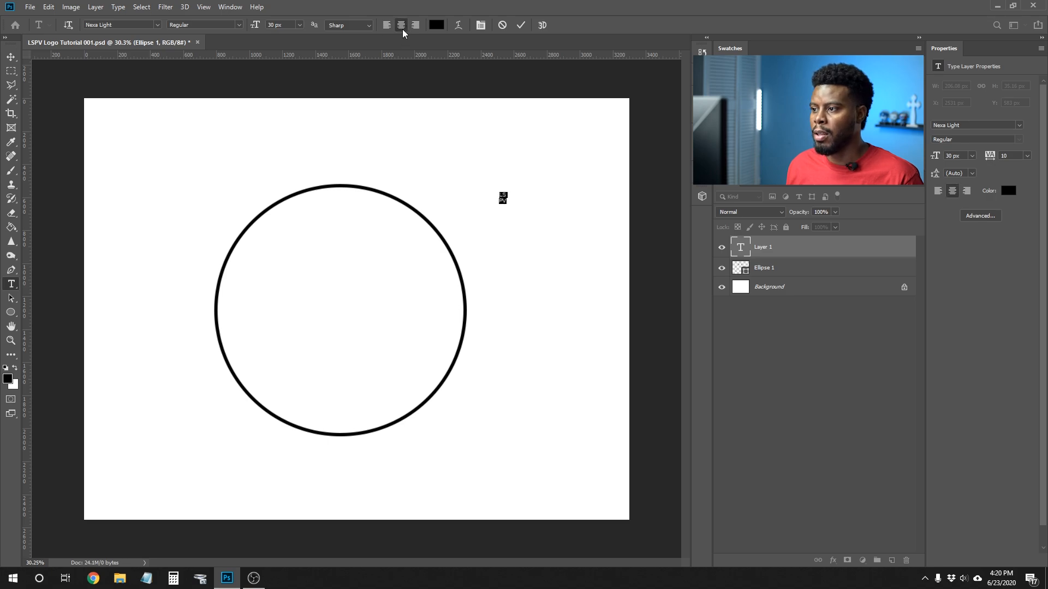
# Step: Set the font size of the "LS PV" text to 200 px and commit the text
pyautogui.click(299, 25)
pyautogui.click(300, 157)
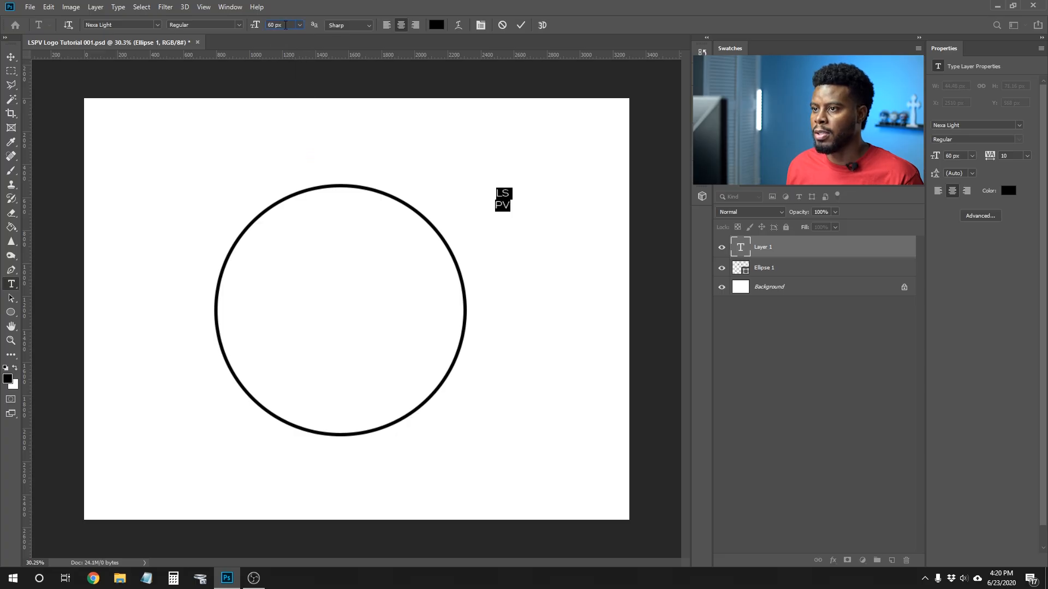
pyautogui.click(285, 25)
pyautogui.write('200')
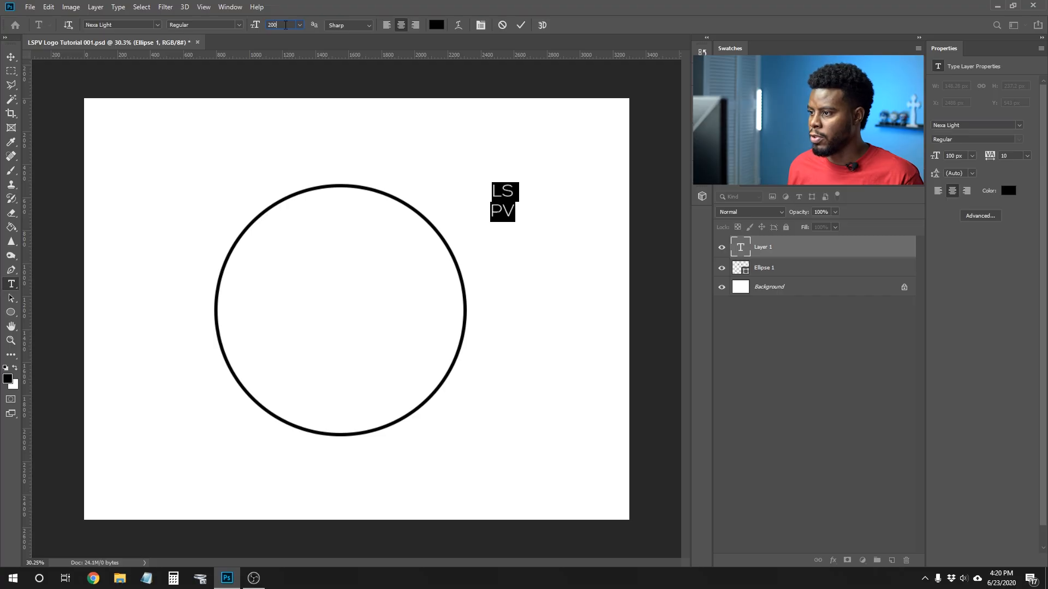
pyautogui.press('Return')
pyautogui.click(770, 256)
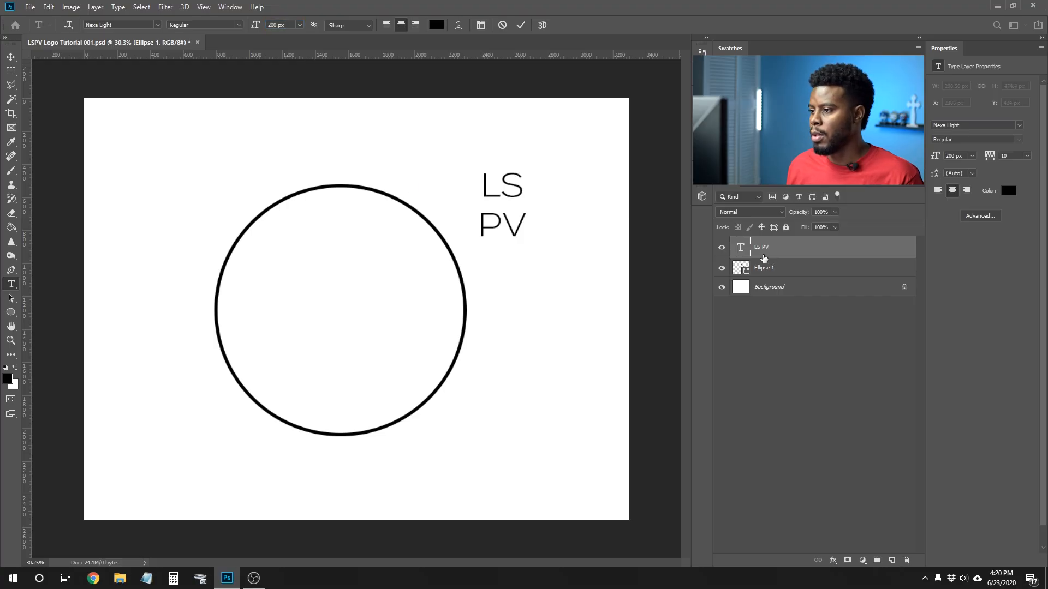
# Step: Move the "LS PV" text into the middle of the circle and enlarge it to 400 px
pyautogui.press('v')
pyautogui.moveTo(520, 196); pyautogui.dragTo(356, 307)
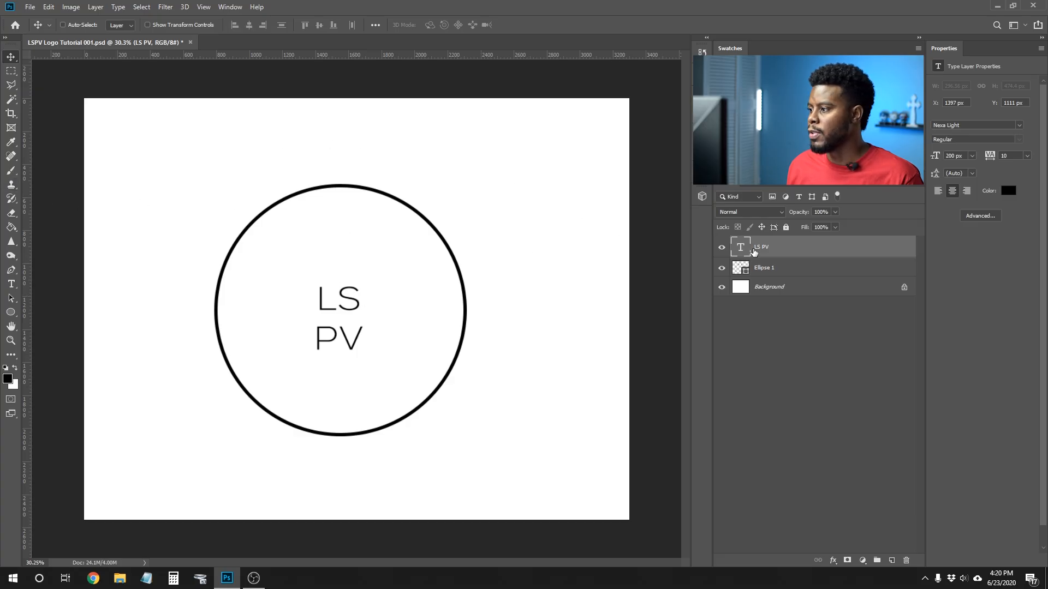
pyautogui.click(964, 157)
pyautogui.write('0400')
pyautogui.press('Return')
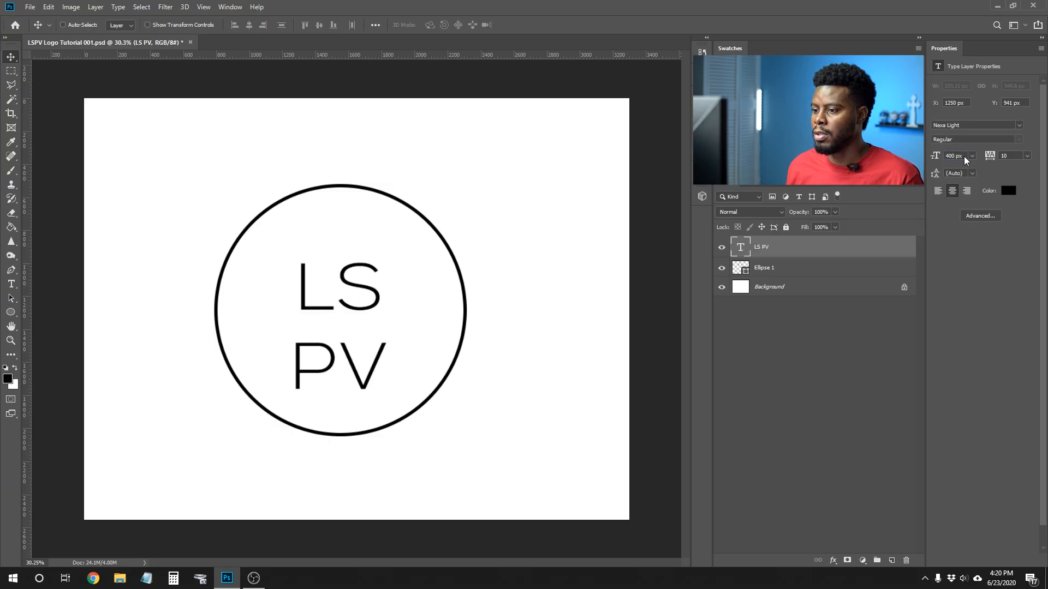
pyautogui.moveTo(344, 328); pyautogui.dragTo(341, 312)
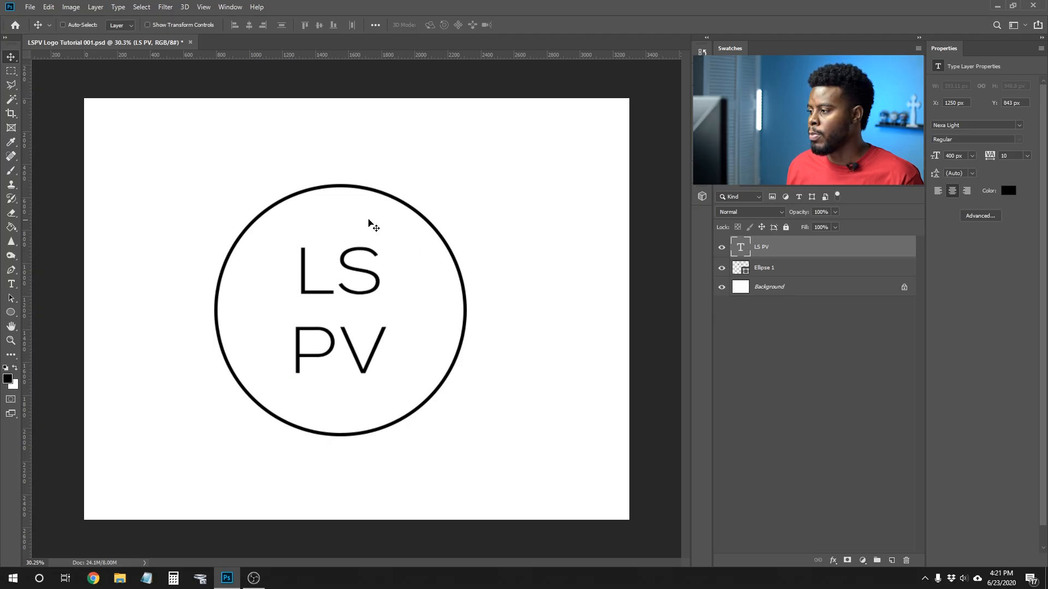
# Step: Align the "LS PV" text and the circle to the Background's horizontal and vertical centres
pyautogui.press('ctrl')
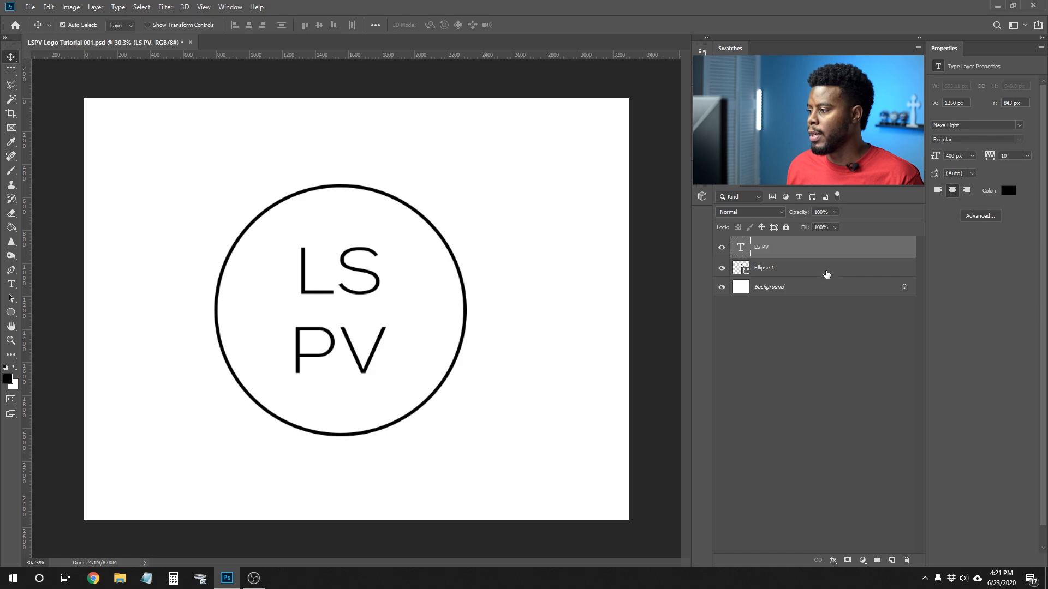
pyautogui.keyDown('ctrl'); pyautogui.click(826, 274); pyautogui.keyUp('ctrl')
pyautogui.press('ctrl')
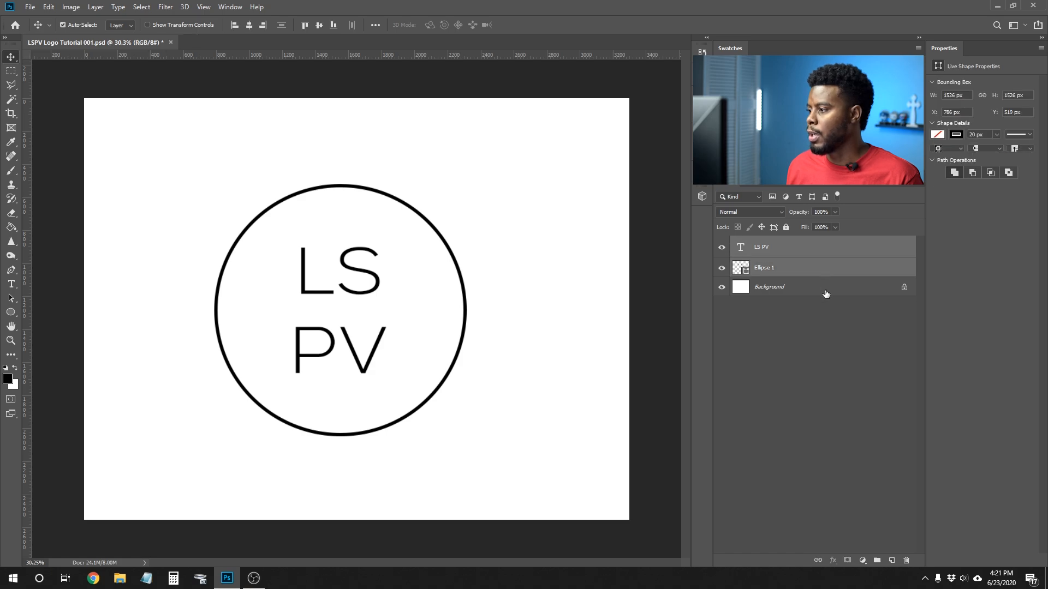
pyautogui.keyDown('ctrl'); pyautogui.click(826, 293); pyautogui.keyUp('ctrl')
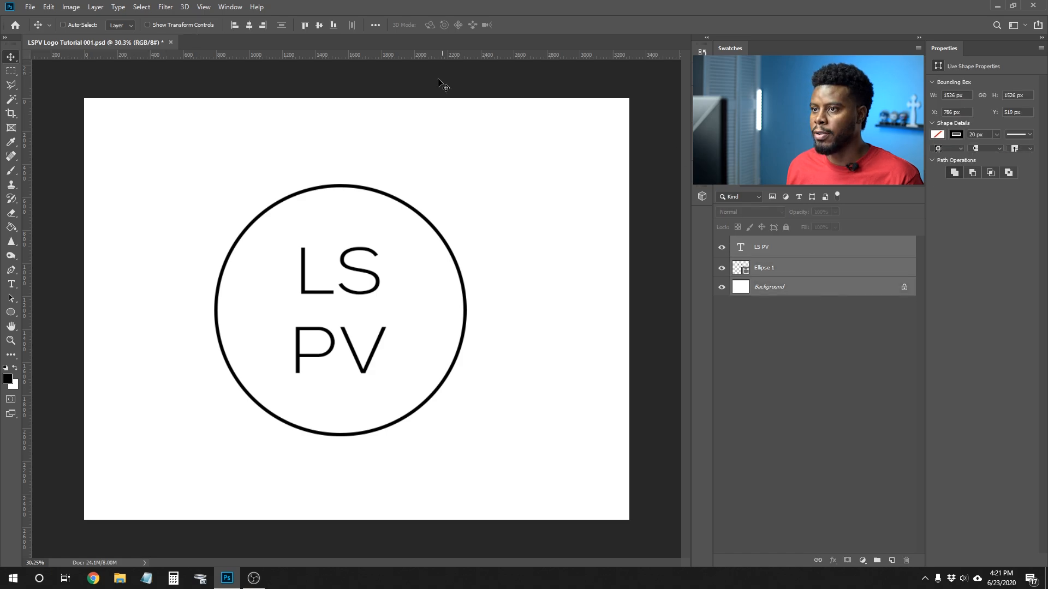
pyautogui.click(250, 27)
pyautogui.click(319, 25)
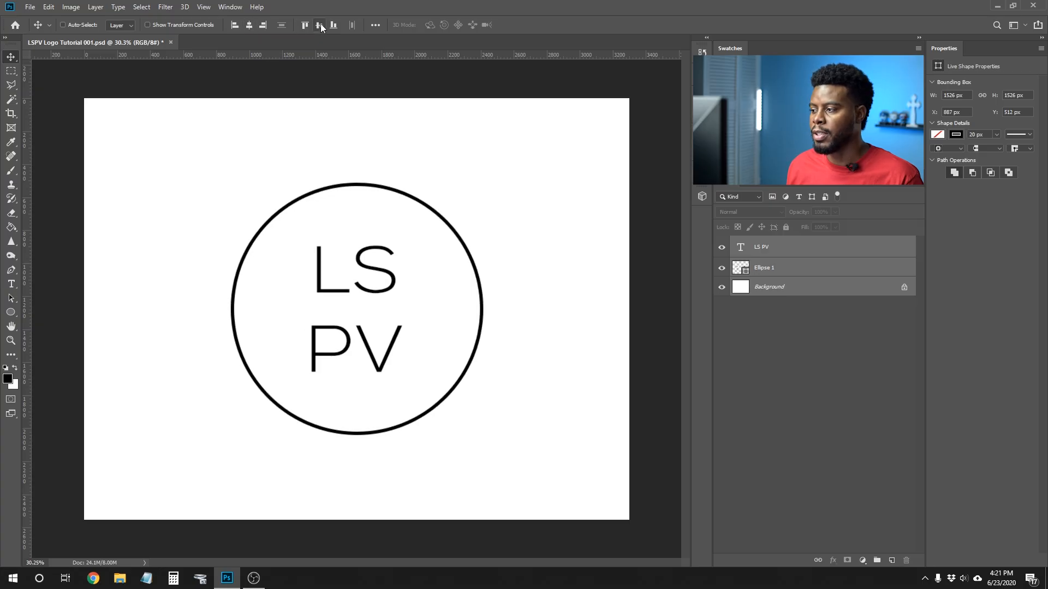
# Step: Widen the letter spacing of the "LS PV" text, trying a tracking of 200 and settling on 300
pyautogui.click(793, 253)
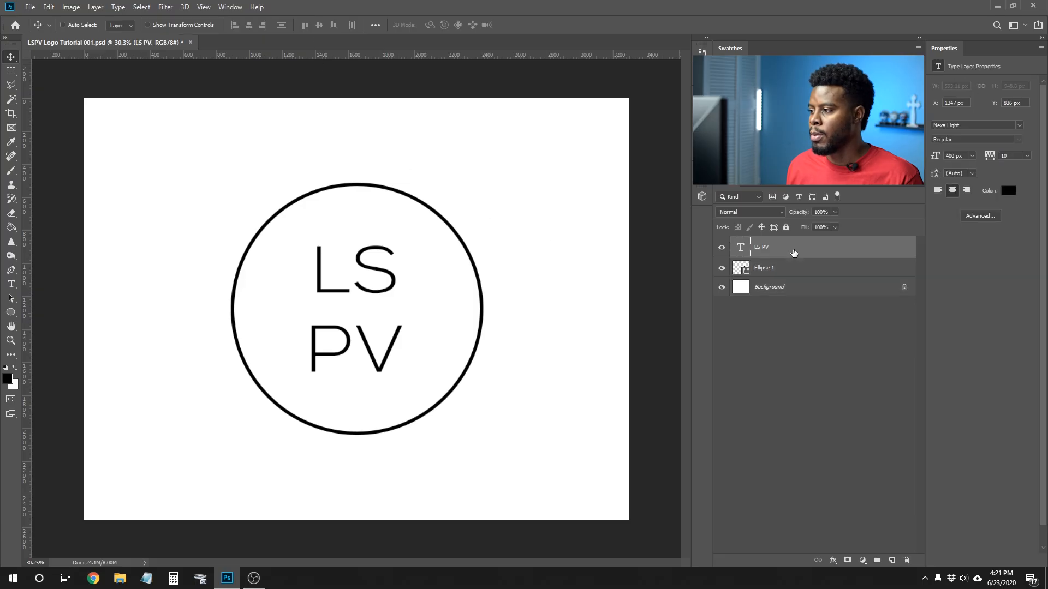
pyautogui.click(1014, 155)
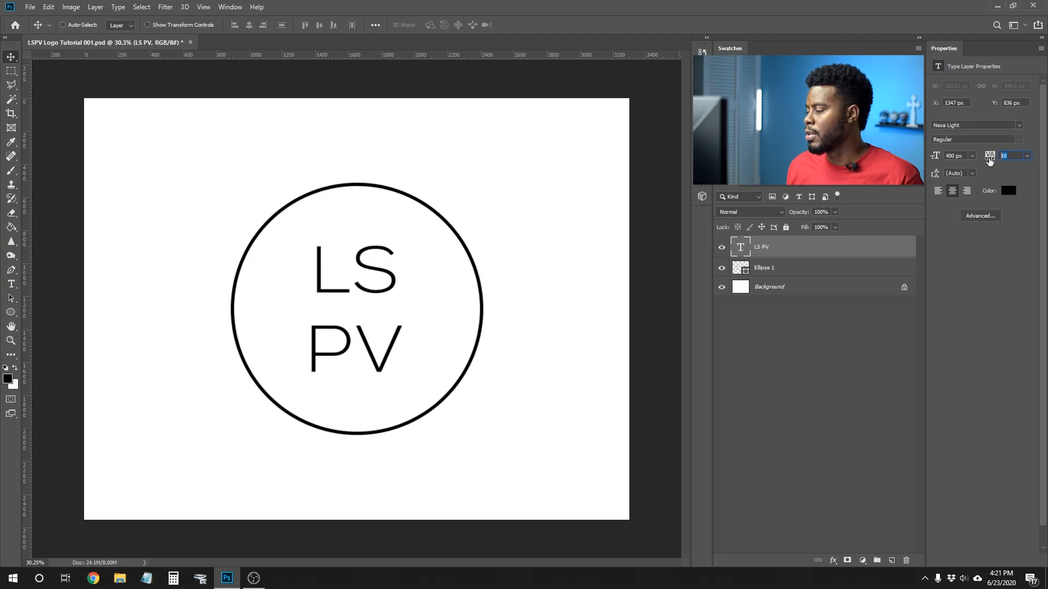
pyautogui.write('20')
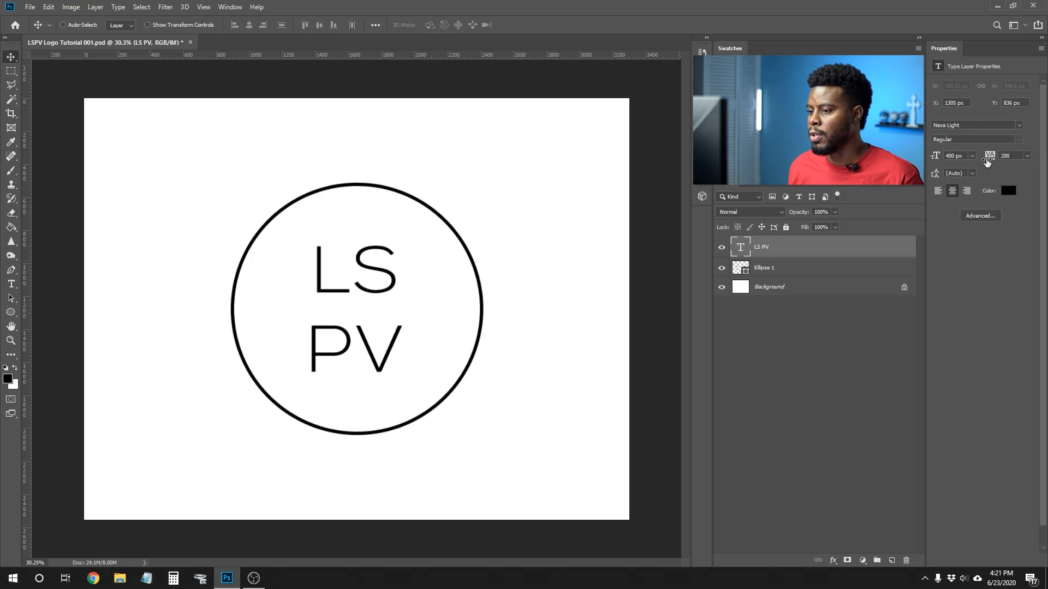
pyautogui.write('0')
pyautogui.press('Return')
pyautogui.click(996, 157)
pyautogui.write('300')
pyautogui.press('Return')
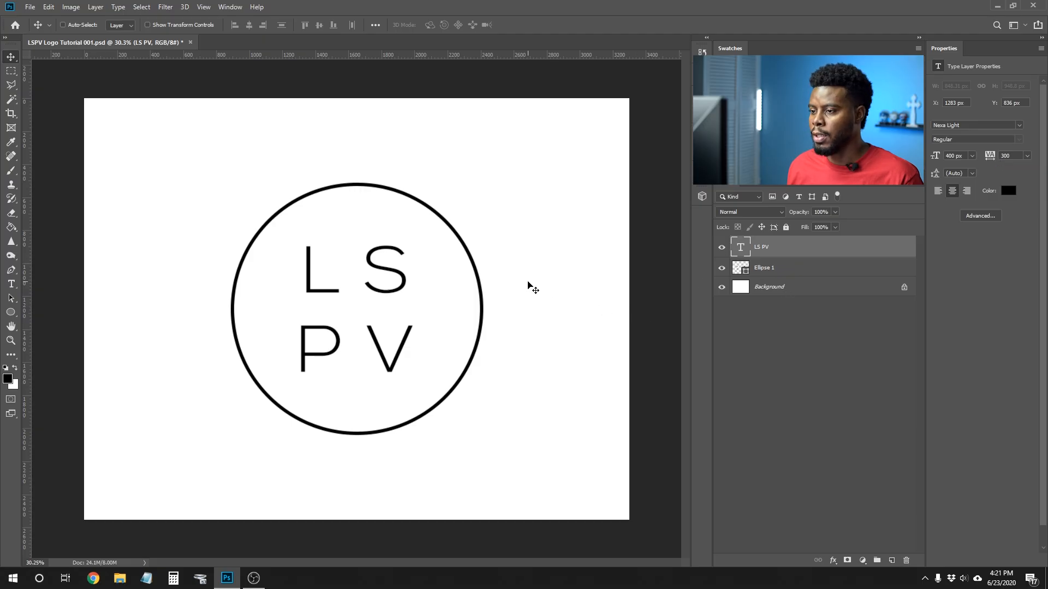
# Step: Start a type-on-path text at the top of the circle's outline with a font size of 100 px
pyautogui.press('t')
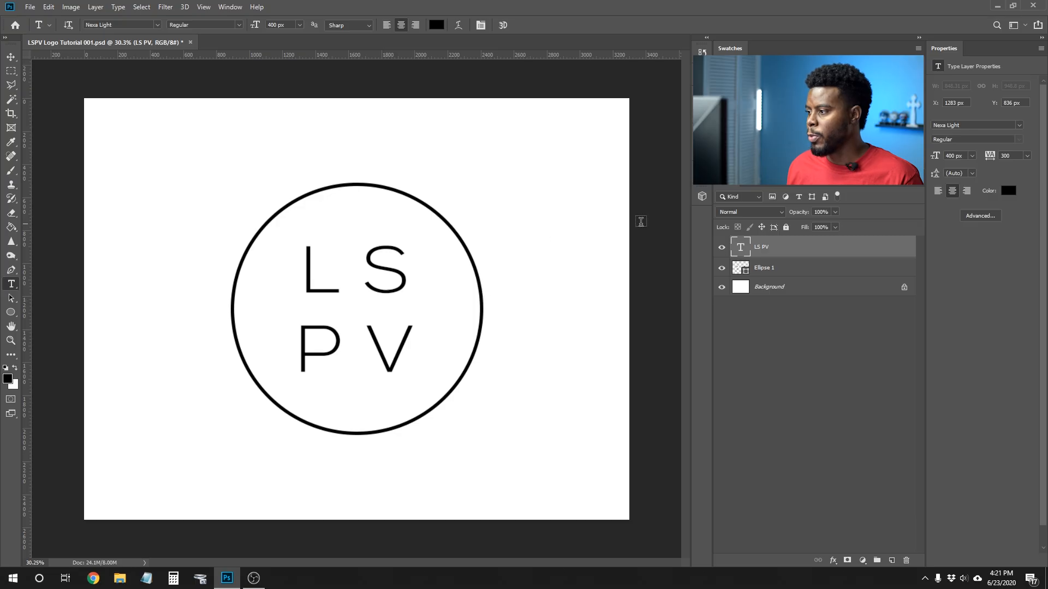
pyautogui.click(772, 273)
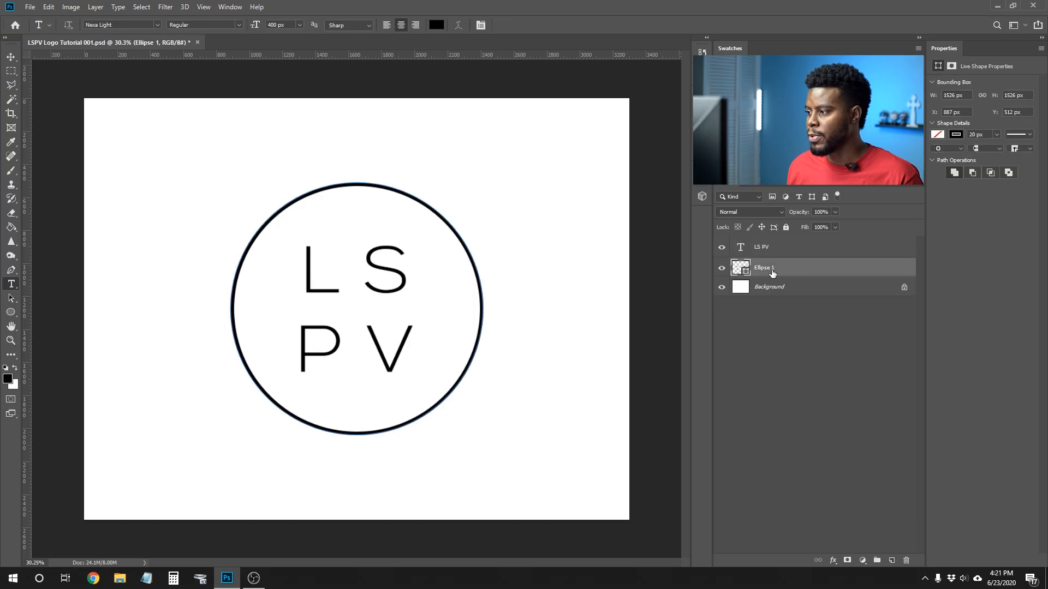
pyautogui.click(355, 180)
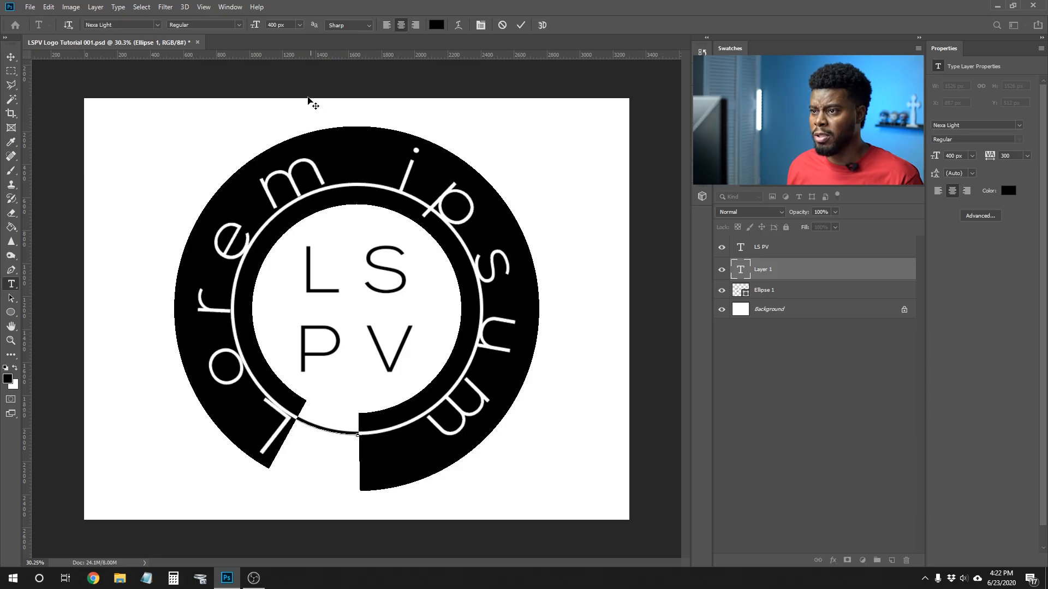
pyautogui.click(289, 25)
pyautogui.write('100')
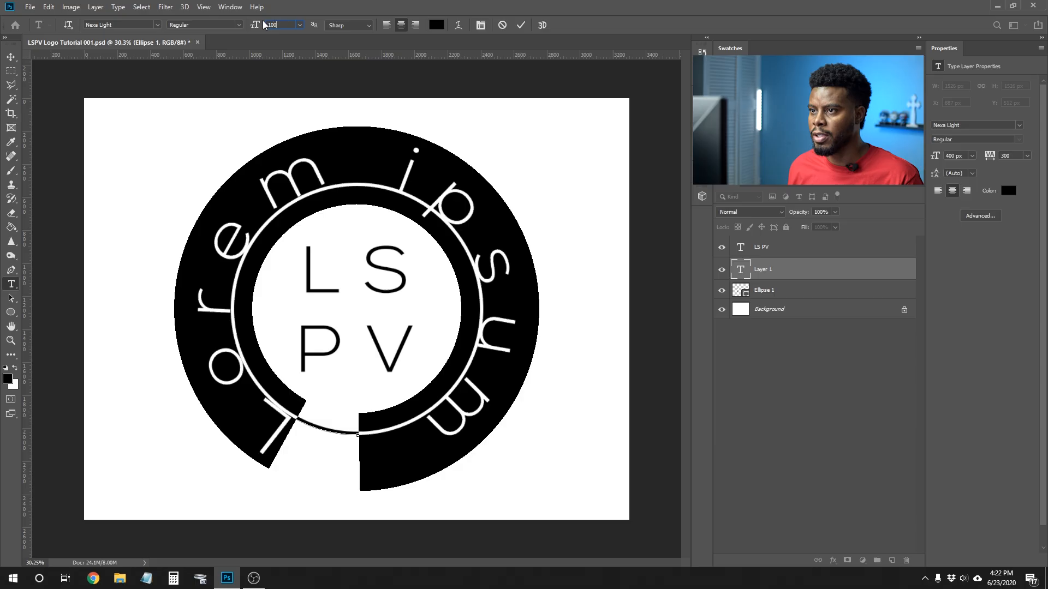
pyautogui.press('Return')
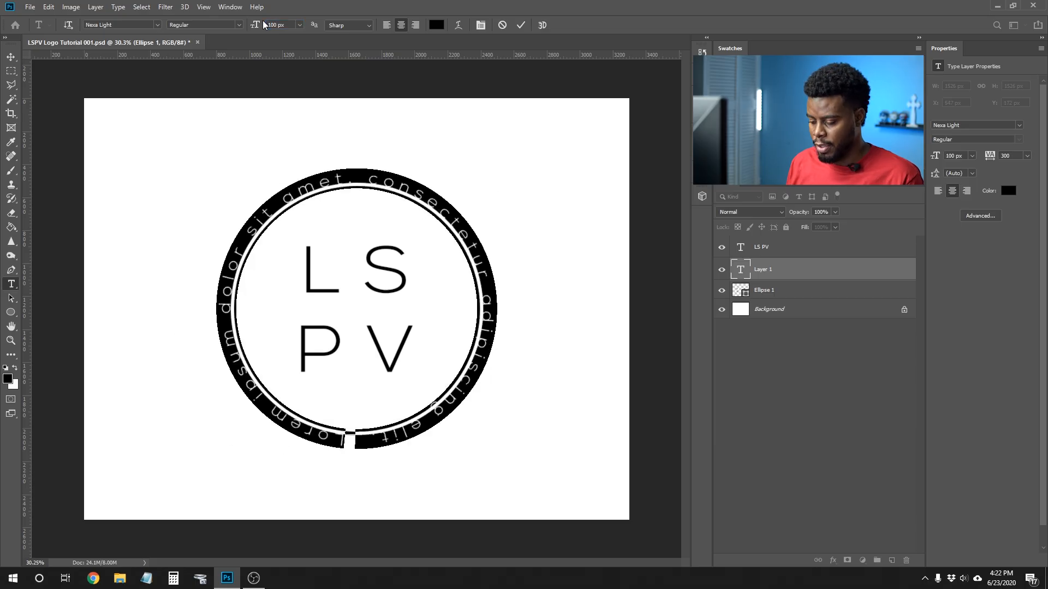
# Step: Enter "LEARN SHARE PHOTO VIDEO • PHOTO • VIDEO • GRAPHIC" as the text along the circle
pyautogui.write('LEARN')
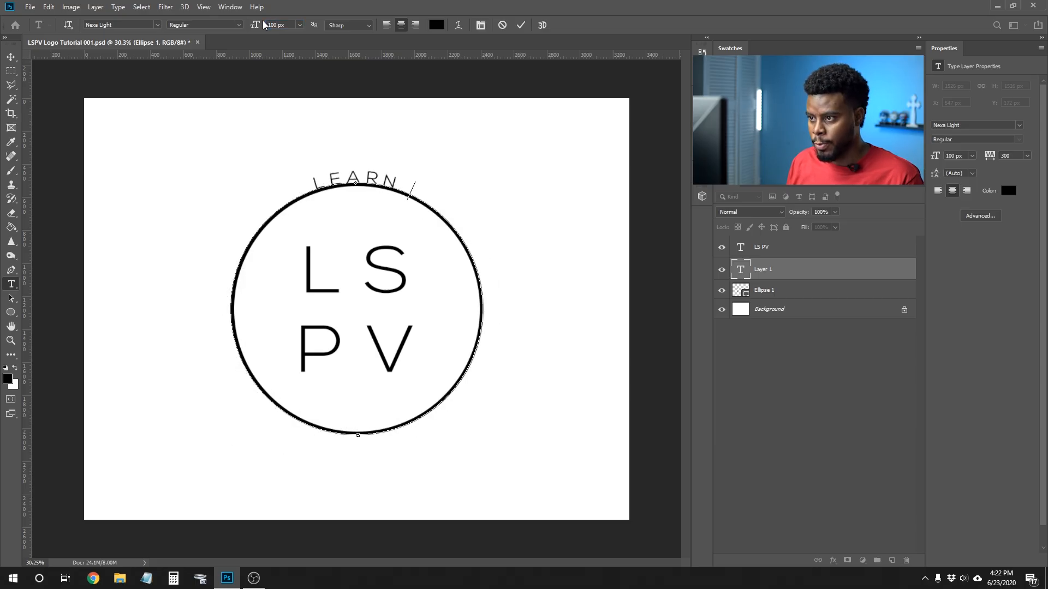
pyautogui.write(' SHARE PHTO')
pyautogui.press('BackSpace')
pyautogui.press('BackSpace')
pyautogui.write('OTO VIDEO')
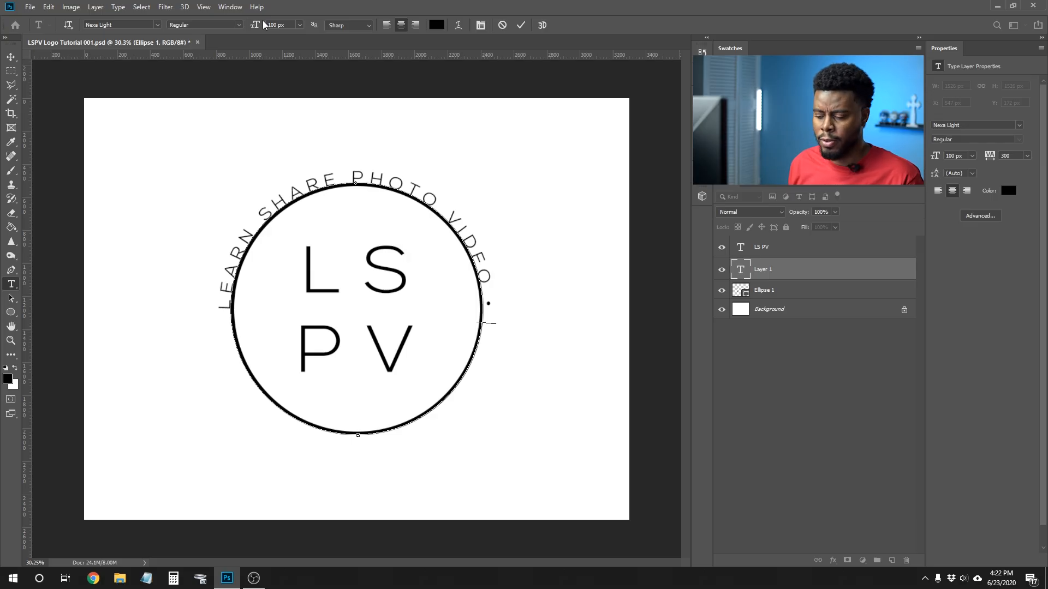
pyautogui.write('• PHOTO')
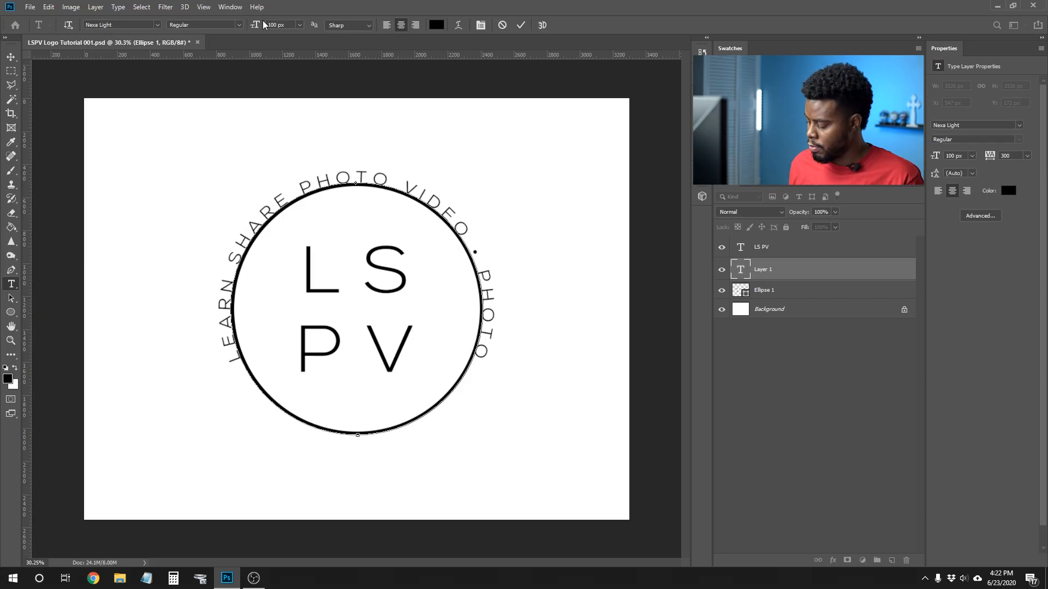
pyautogui.write(' • VIDEO')
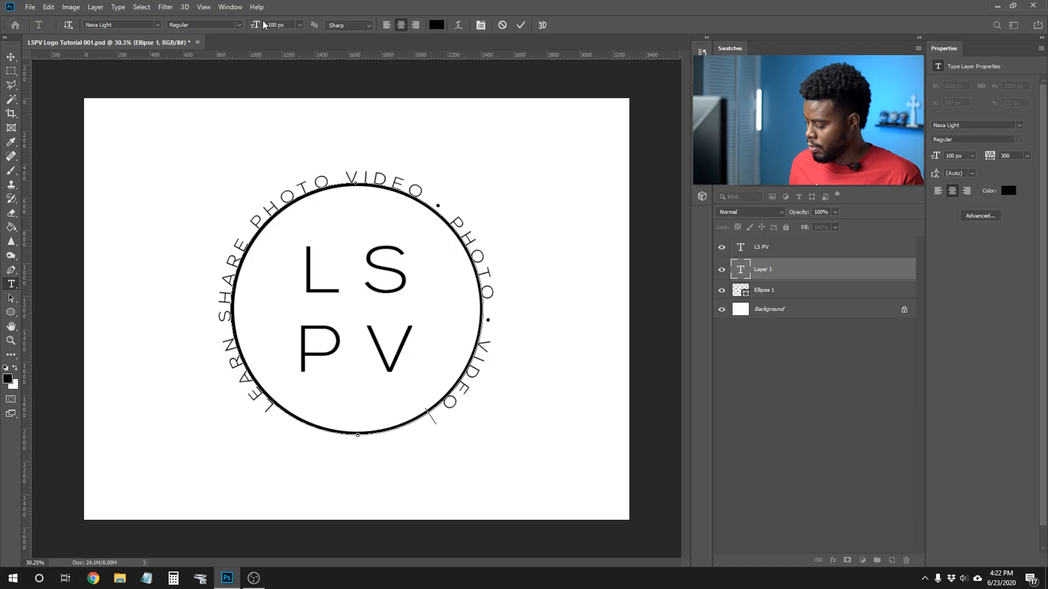
pyautogui.write(' •')
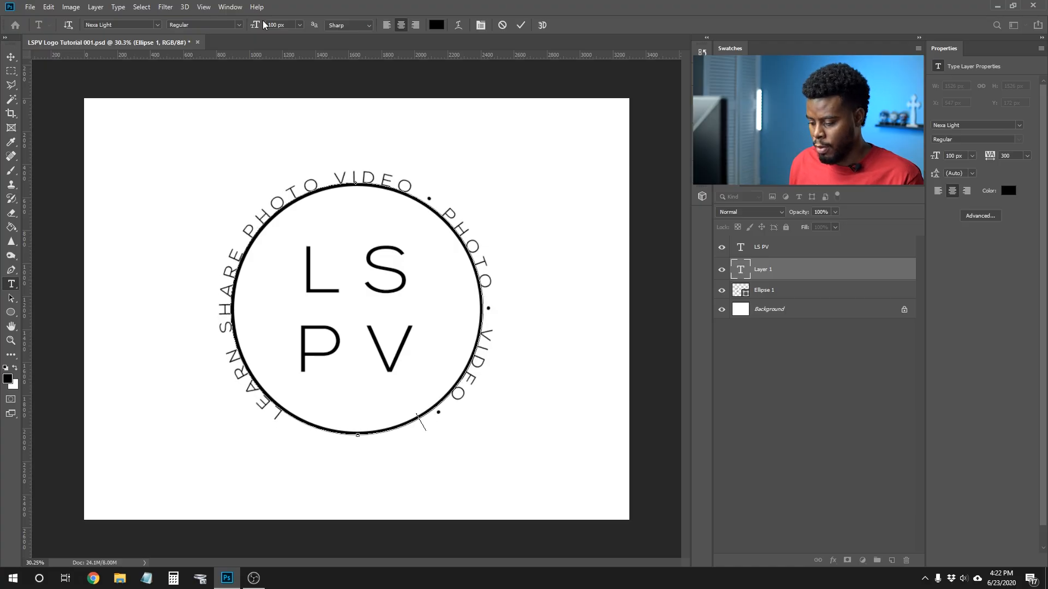
pyautogui.write(' GRAPHIC')
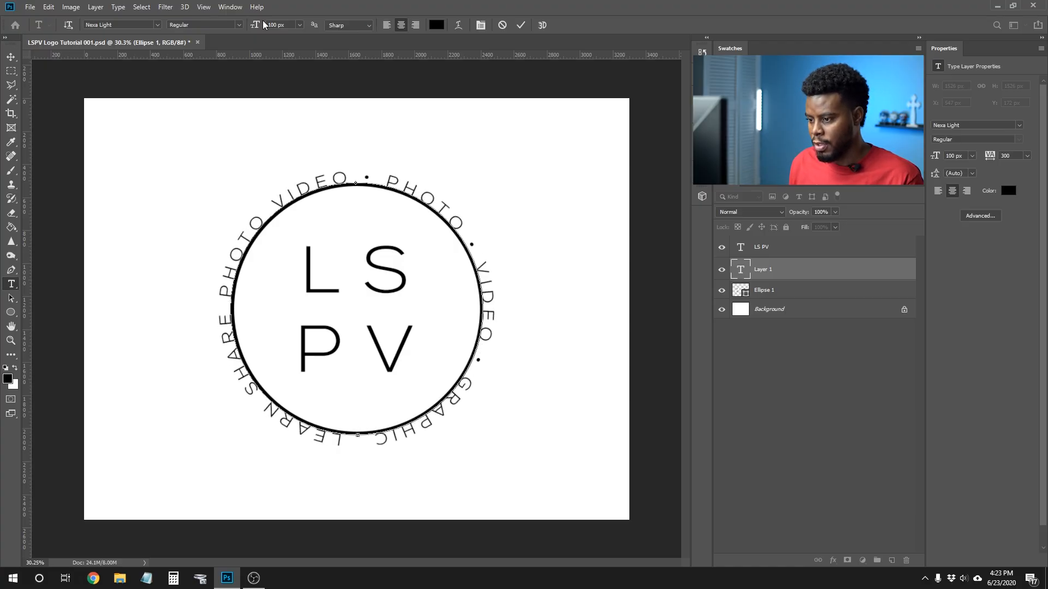
# Step: Reduce the font size of all the text along the circle to 70 px
pyautogui.hotkey('ctrl', 'a')
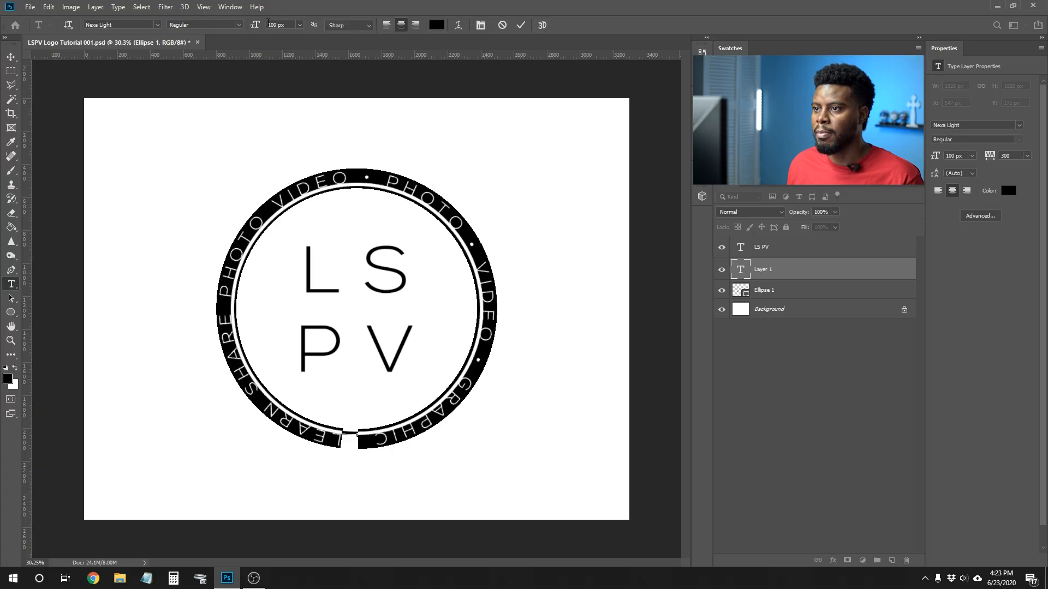
pyautogui.moveTo(283, 26); pyautogui.dragTo(263, 26)
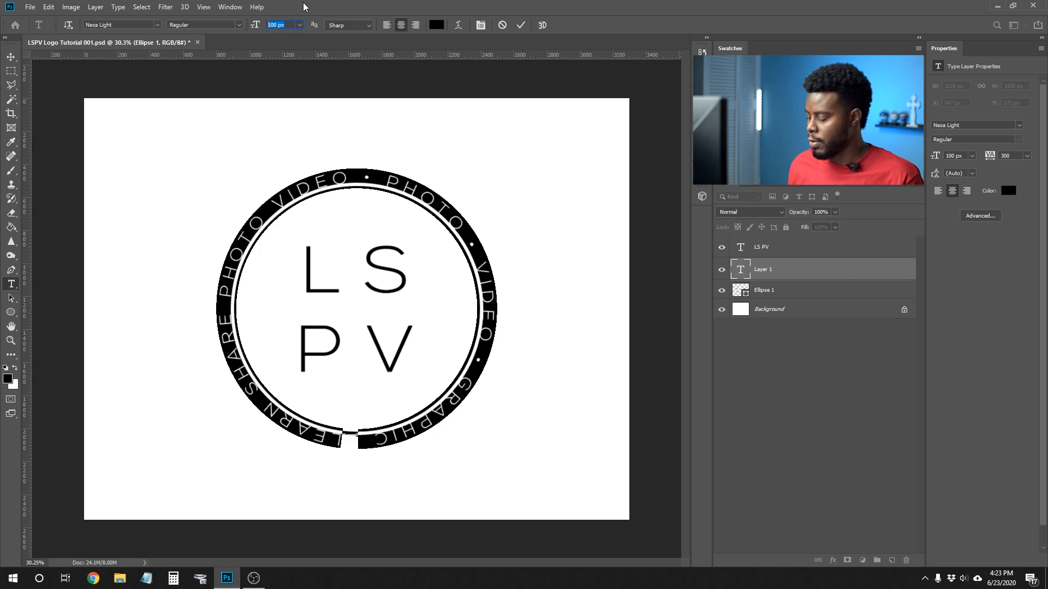
pyautogui.write('70')
pyautogui.press('Return')
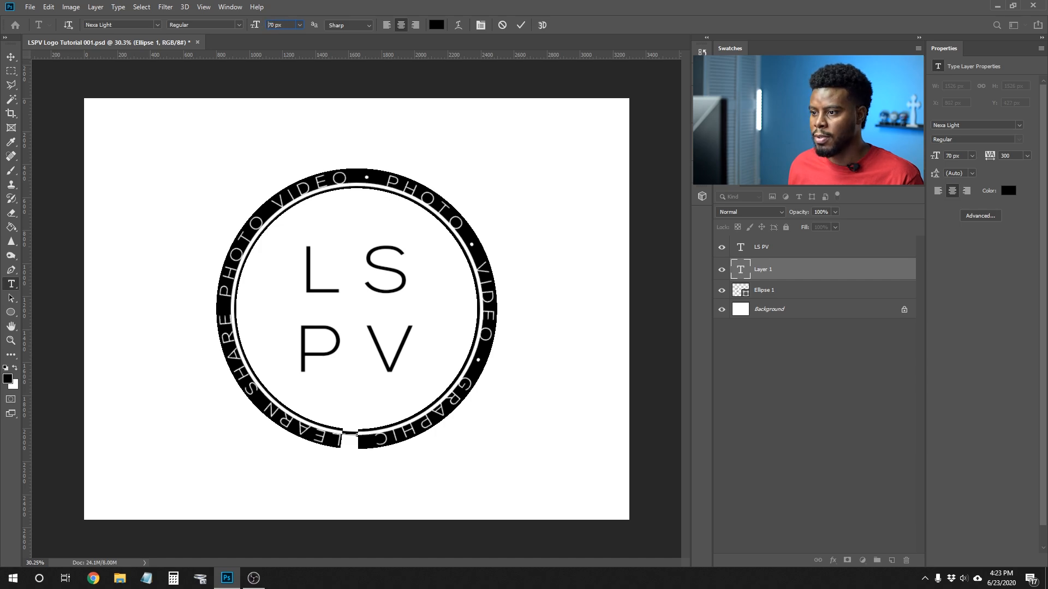
# Step: Extend the end of the circular text to read "GRAPHIC DESIGN TUTORIALS" and commit it
pyautogui.click(457, 396)
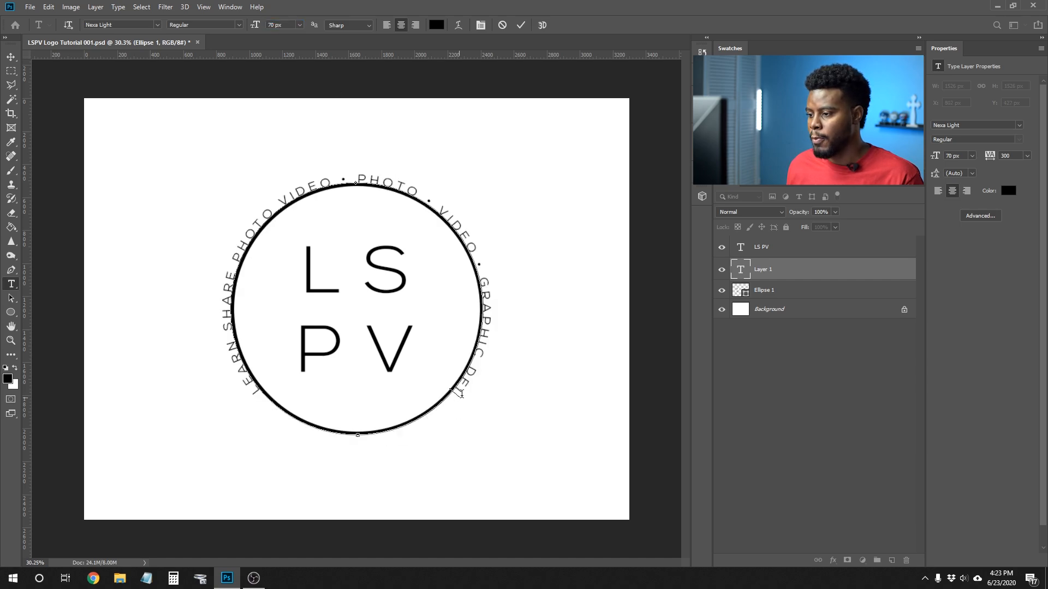
pyautogui.write('SI')
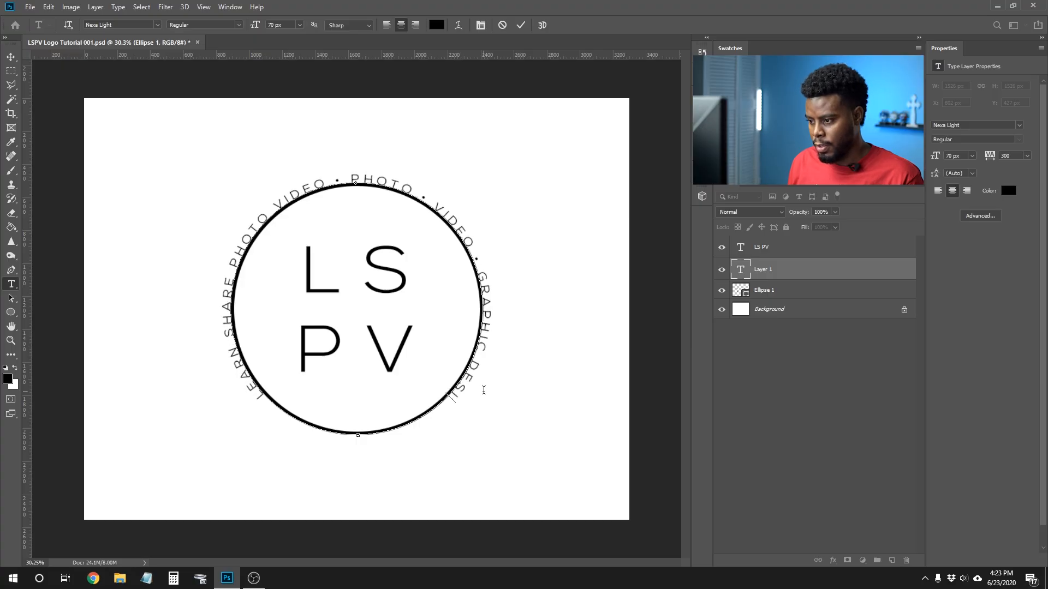
pyautogui.write('GN TUTORIALS')
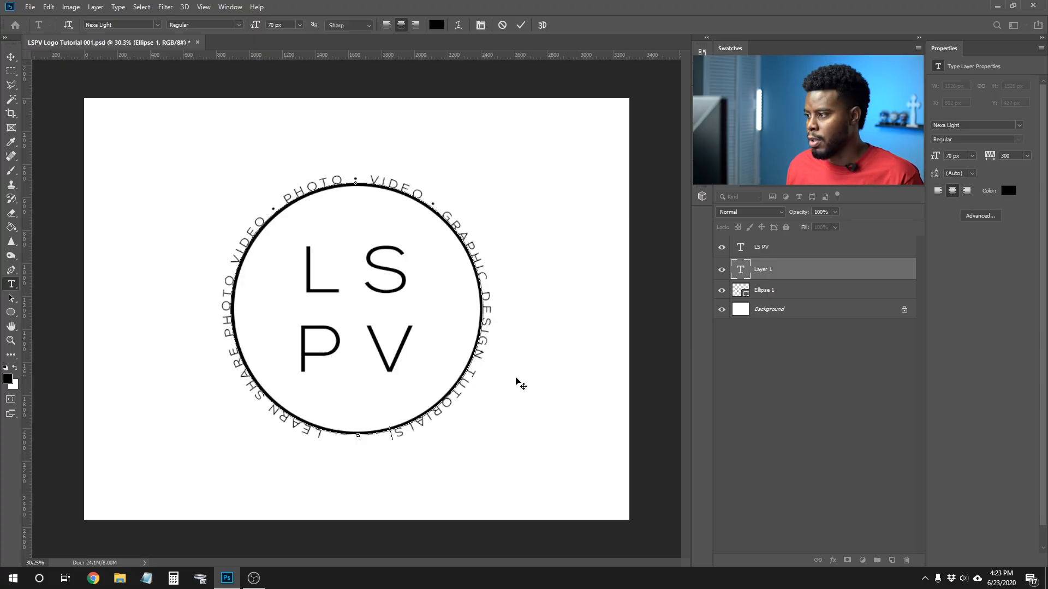
pyautogui.click(763, 277)
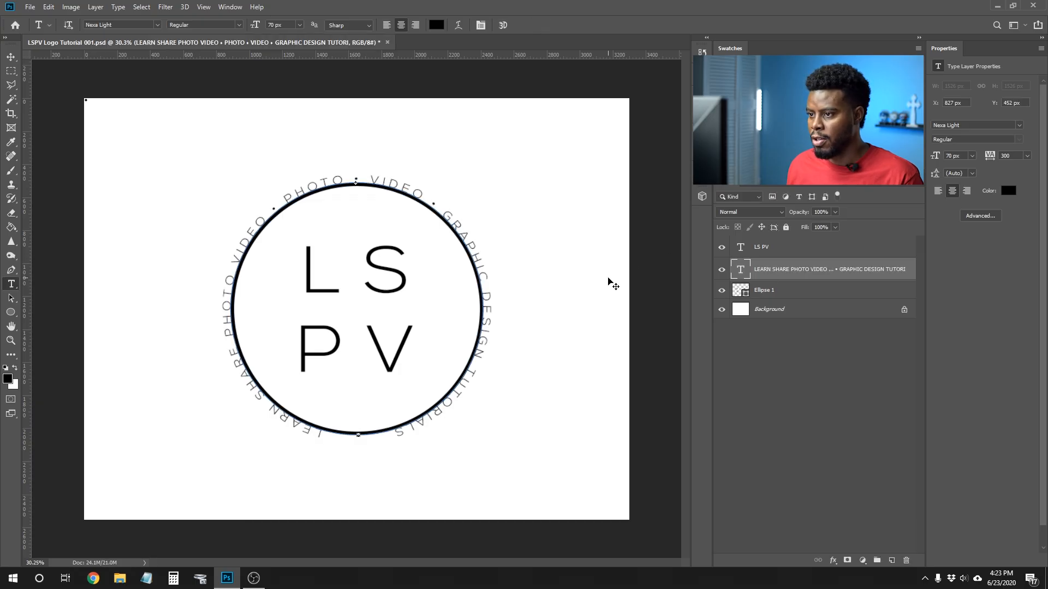
# Step: Scale the circular text's path proportionally to 110% around its centre, so the lettering sits outside the circle
pyautogui.hotkey('ctrl', 't')
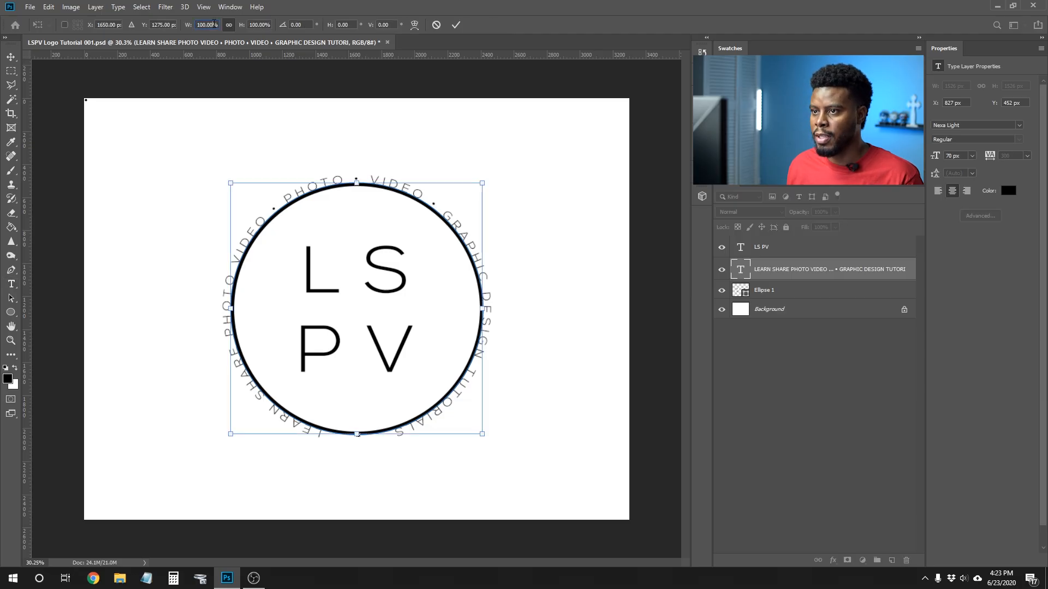
pyautogui.write('110')
pyautogui.press('Return')
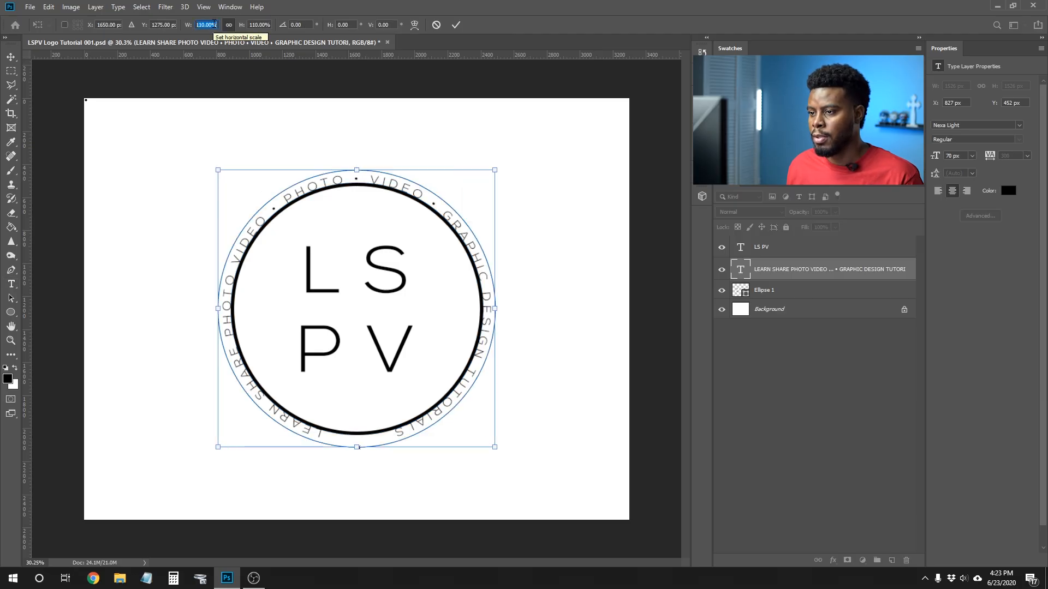
pyautogui.click(214, 24)
pyautogui.press('Return')
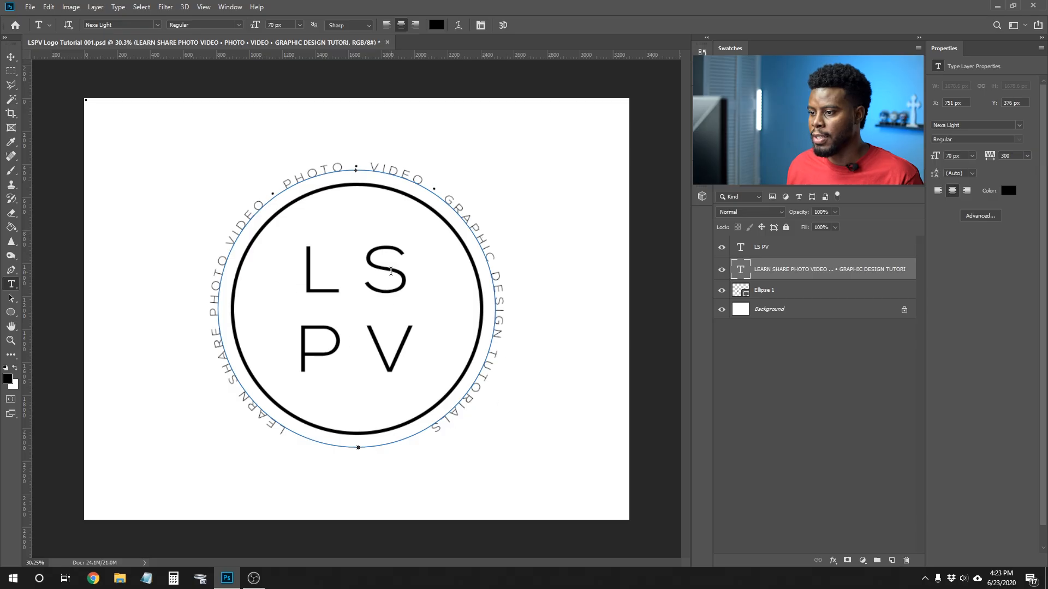
# Step: Change the circular text's font to Nexa Bold and select the Ellipse 1 layer
pyautogui.click(158, 25)
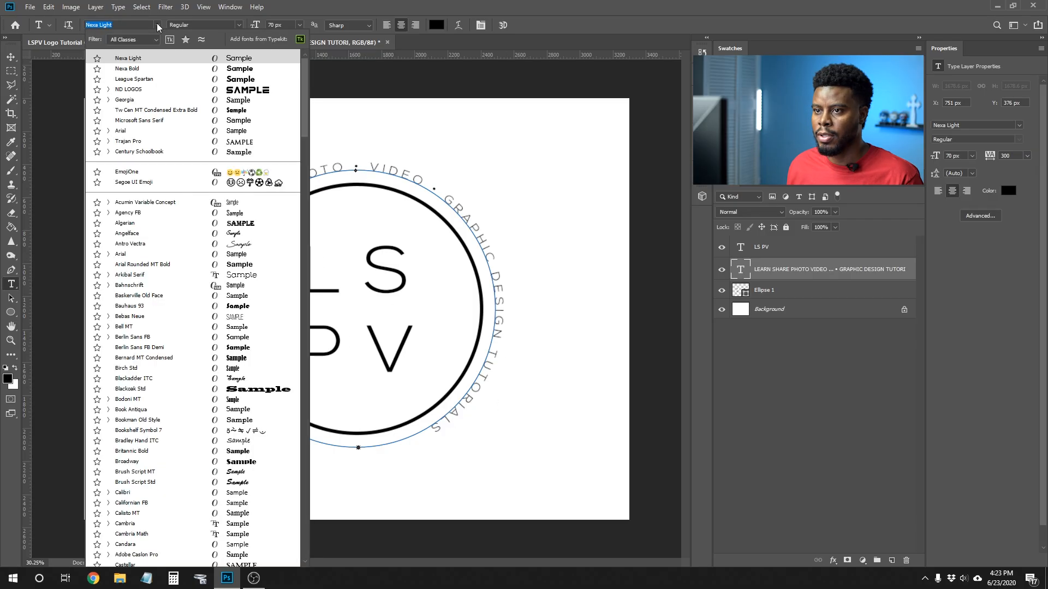
pyautogui.click(137, 70)
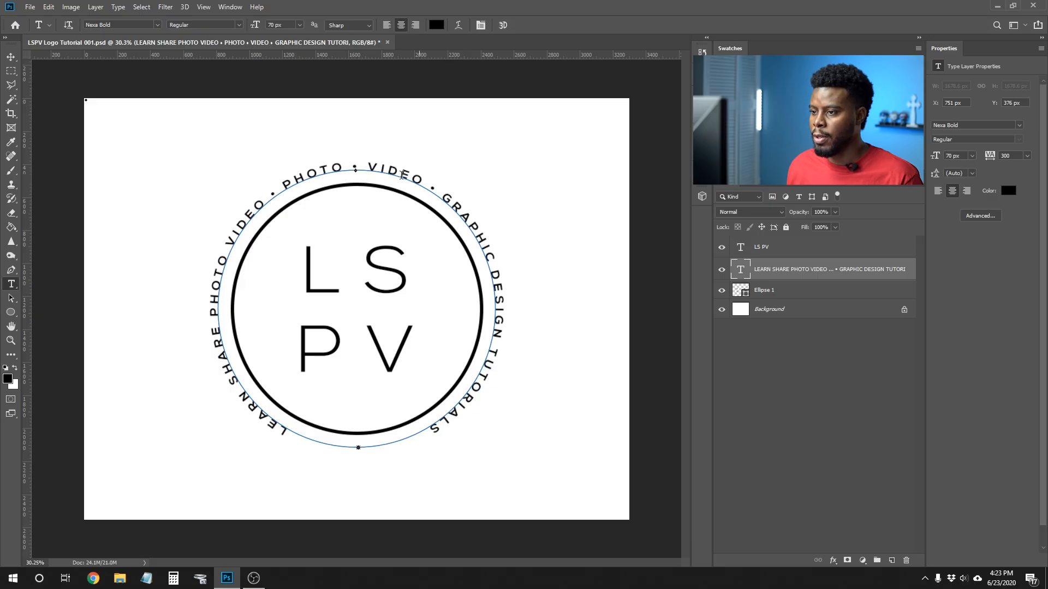
pyautogui.click(780, 295)
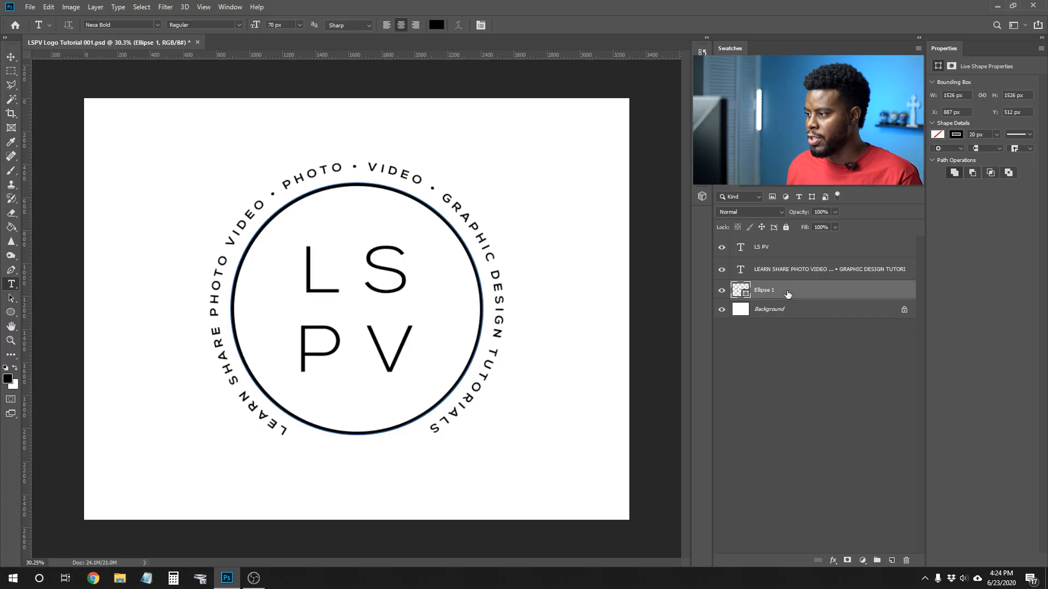
# Step: Duplicate the Ellipse 1 layer and scale the copy proportionally to 130% around its centre, forming an outer ring around the circular text
pyautogui.hotkey('ctrl', 'j')
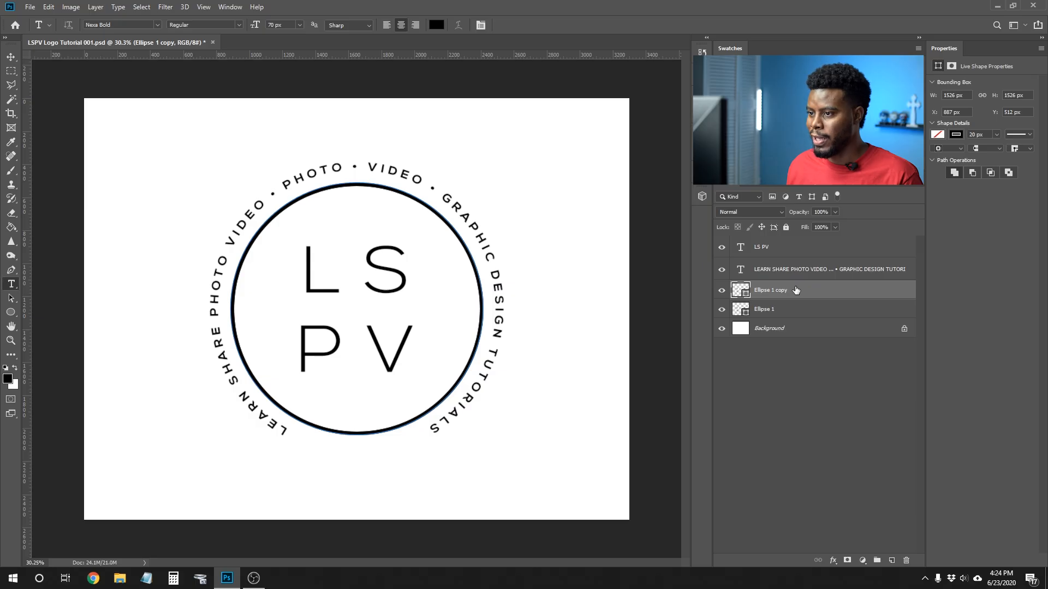
pyautogui.hotkey('ctrl', 't')
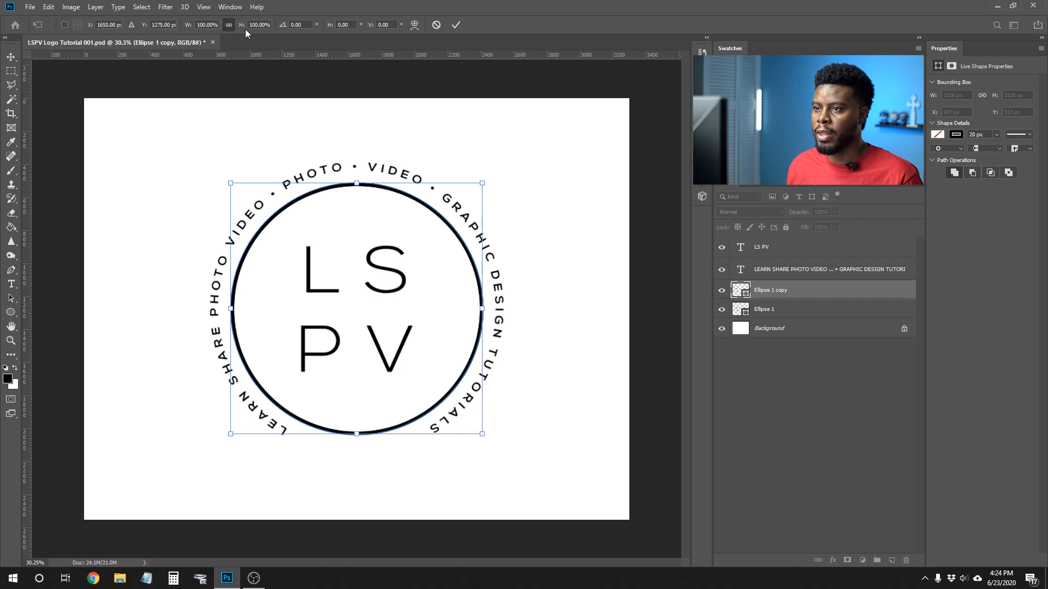
pyautogui.doubleClick(208, 25)
pyautogui.write('150')
pyautogui.press('Return')
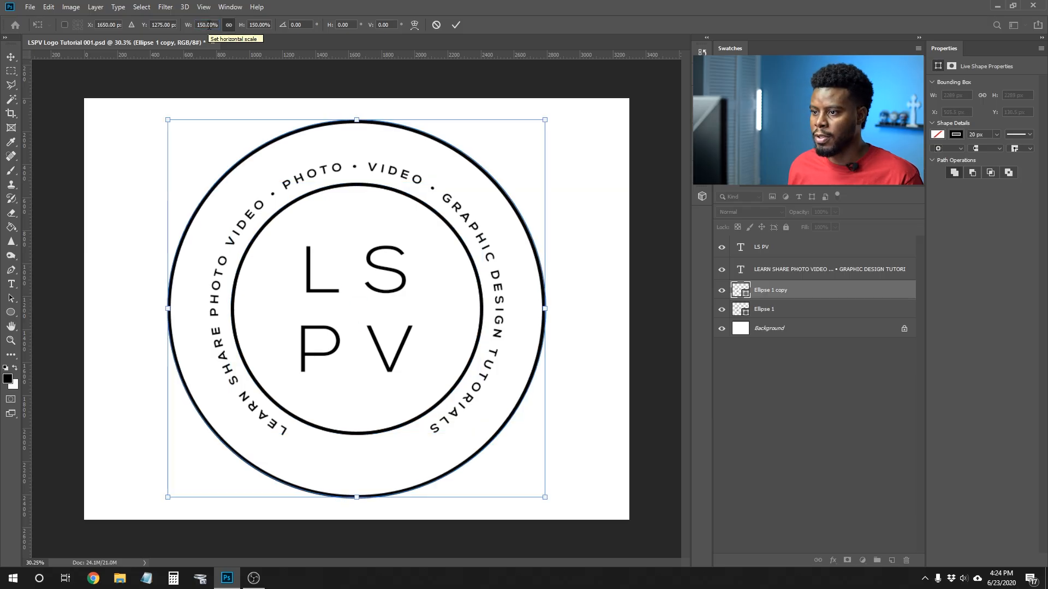
pyautogui.doubleClick(207, 25)
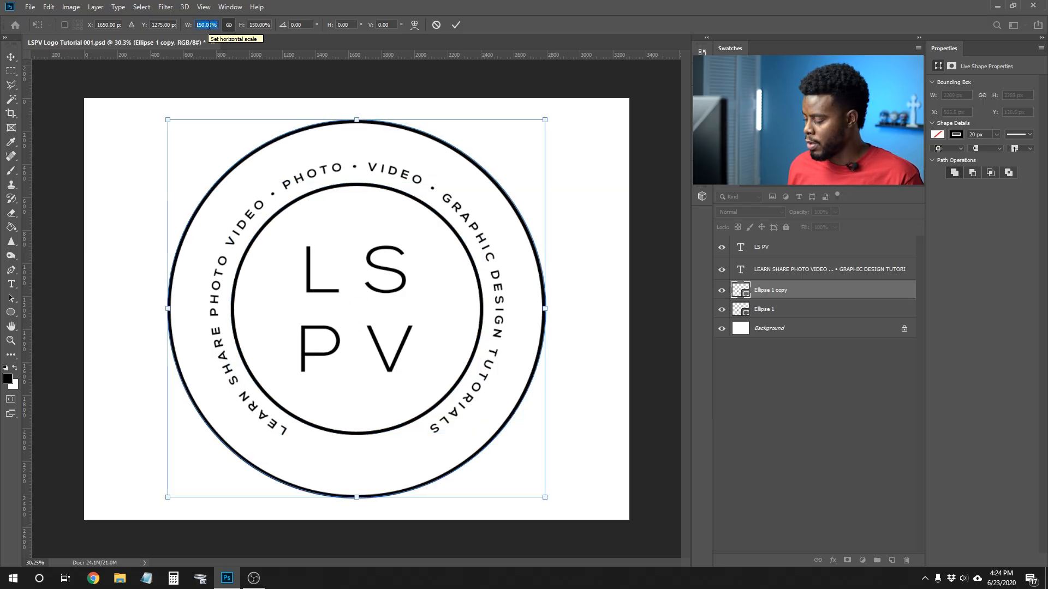
pyautogui.write('130')
pyautogui.press('Return')
# Step: Set the circular tagline text's tracking to 600 and deselect its layer
pyautogui.press('t')
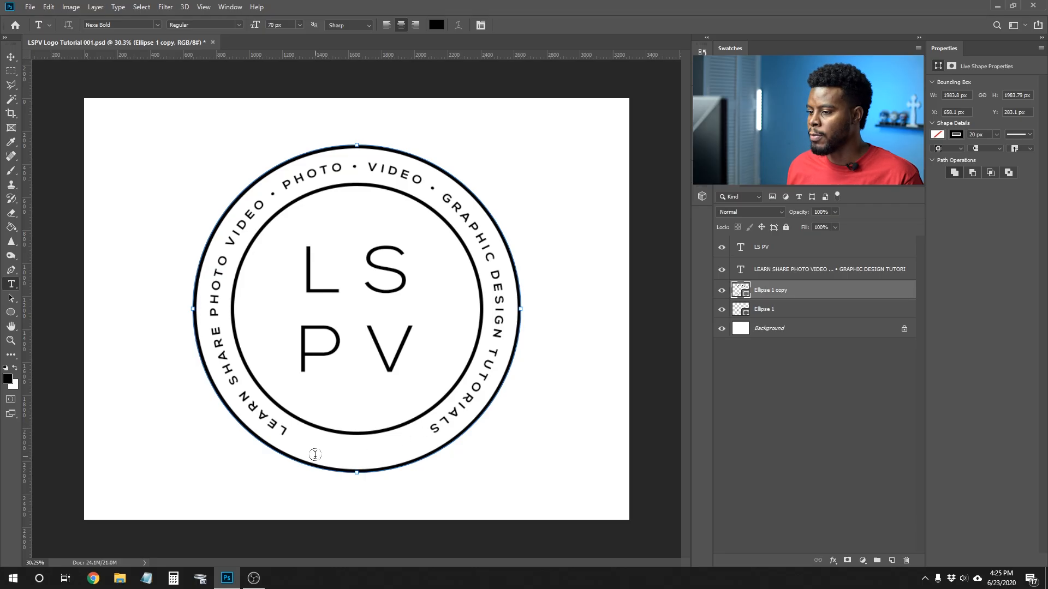
pyautogui.click(790, 272)
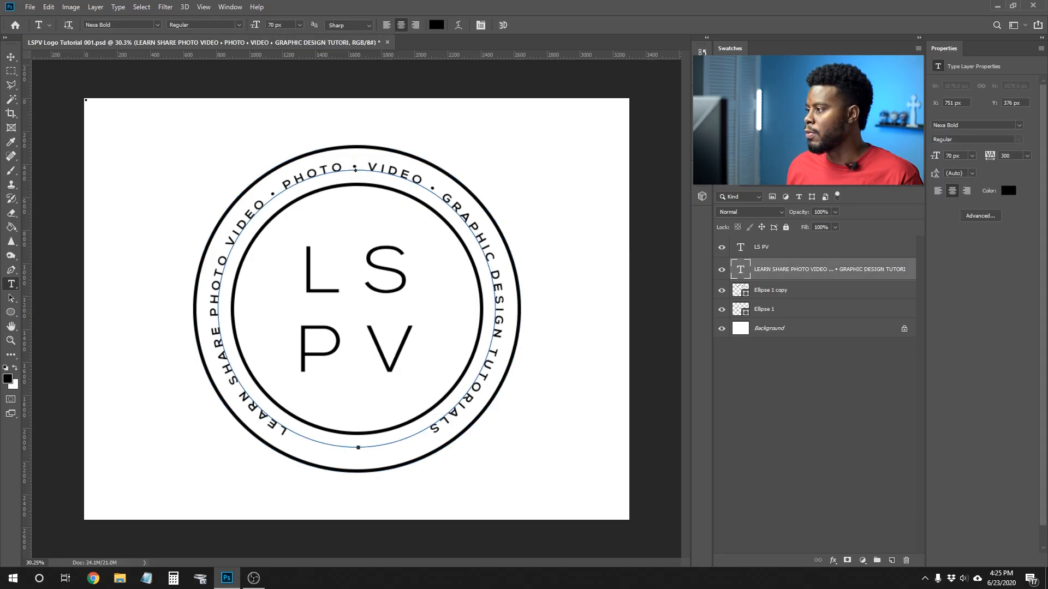
pyautogui.click(1011, 155)
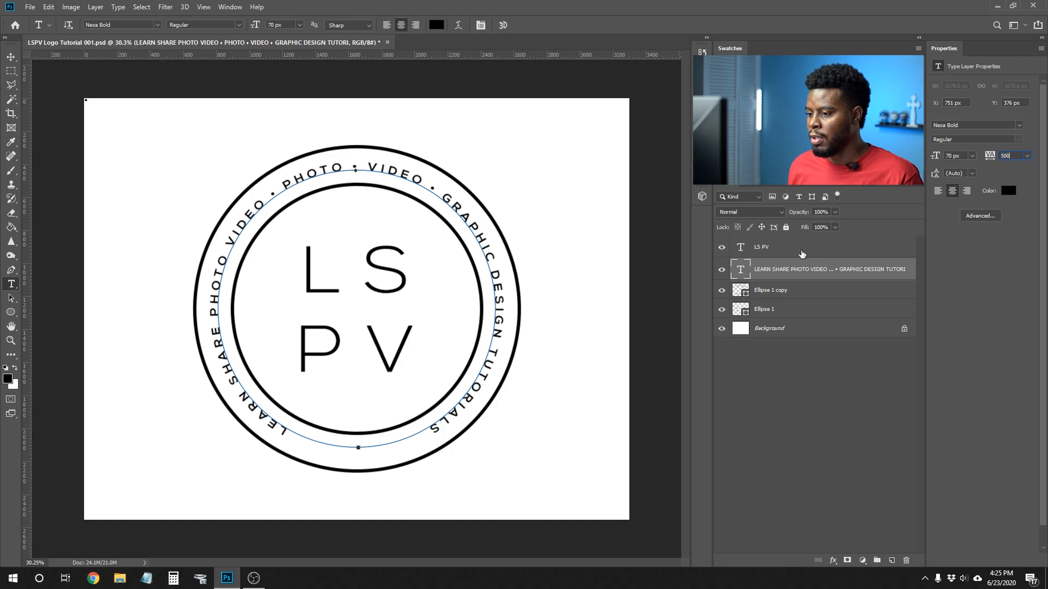
pyautogui.press('Return')
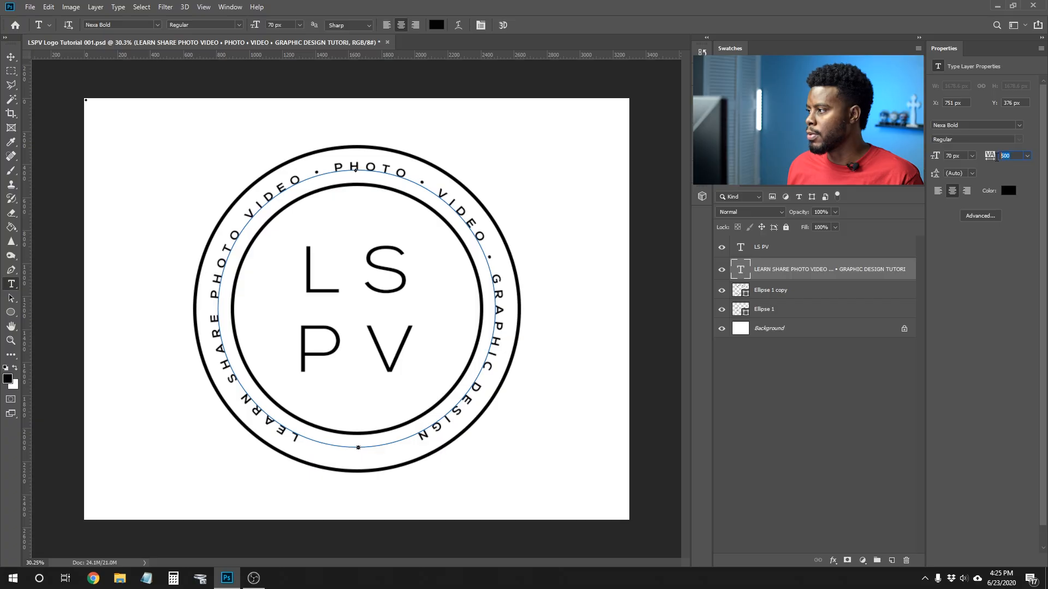
pyautogui.press('Return')
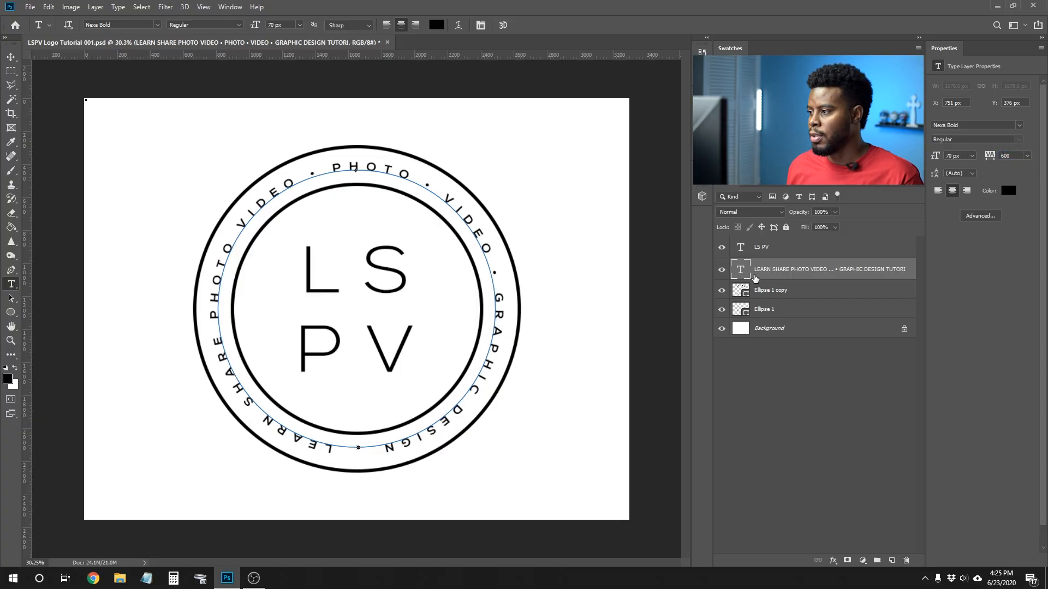
pyautogui.click(784, 329)
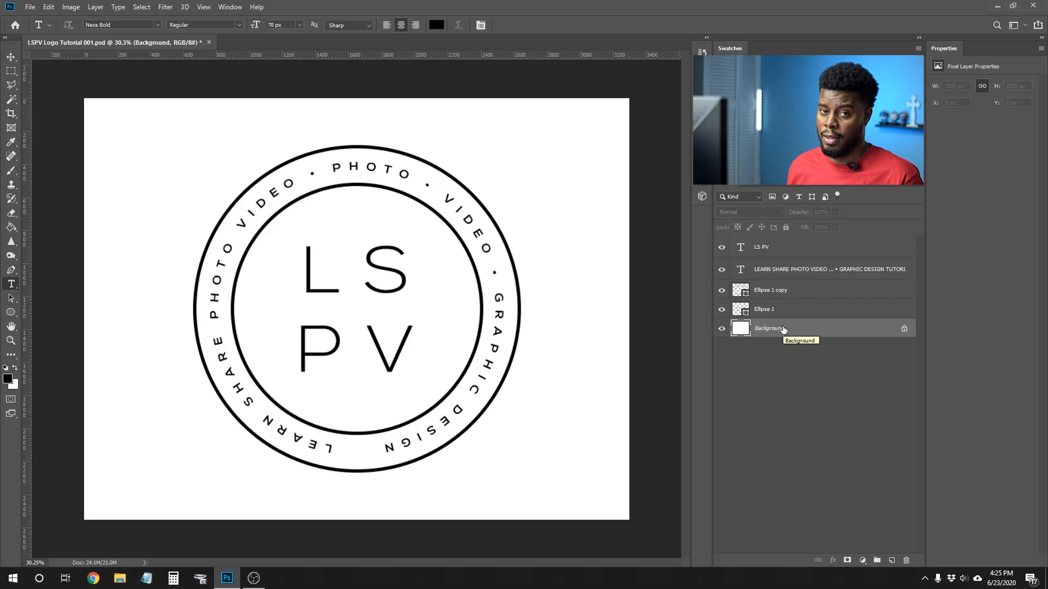
# Step: Group both ellipse layers, the circular tagline and the LS PV text layer together
pyautogui.click(789, 311)
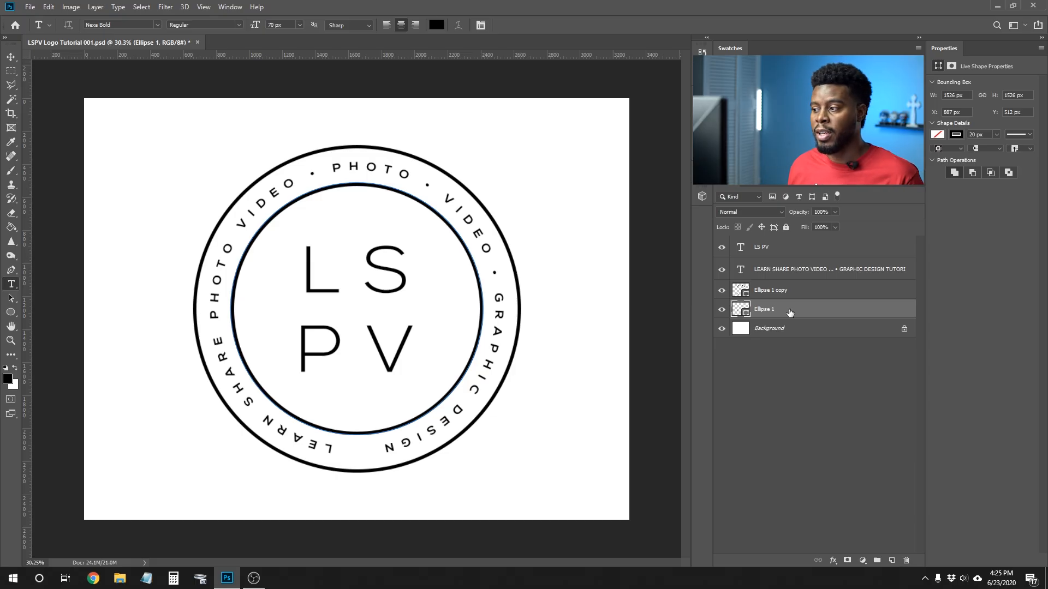
pyautogui.keyDown('shift'); pyautogui.click(823, 293); pyautogui.keyUp('shift')
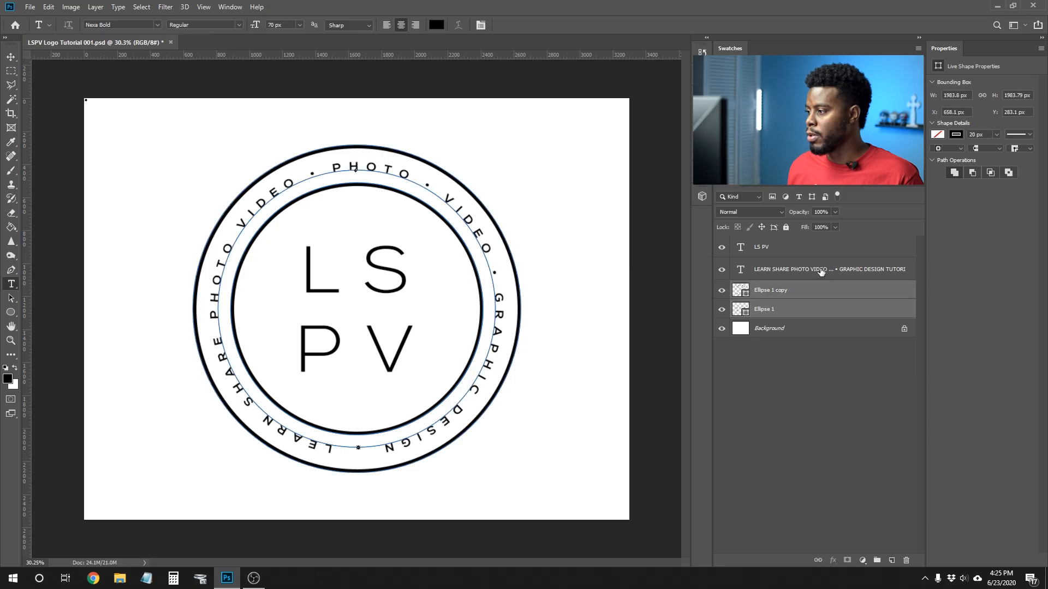
pyautogui.keyDown('shift'); pyautogui.click(822, 270); pyautogui.keyUp('shift')
pyautogui.keyDown('shift'); pyautogui.click(823, 252); pyautogui.keyUp('shift')
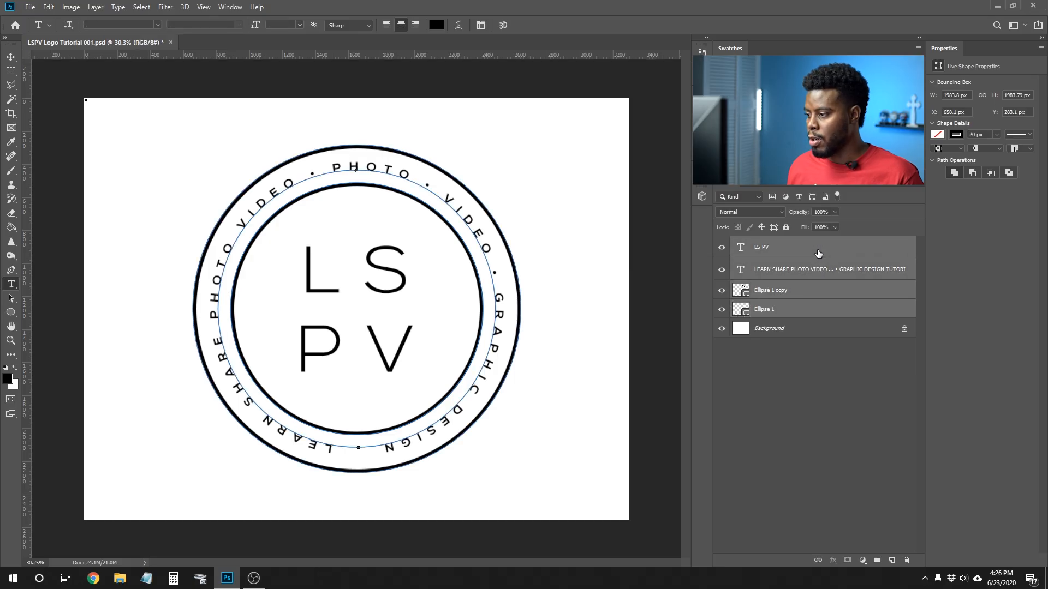
pyautogui.hotkey('ctrl', 'g')
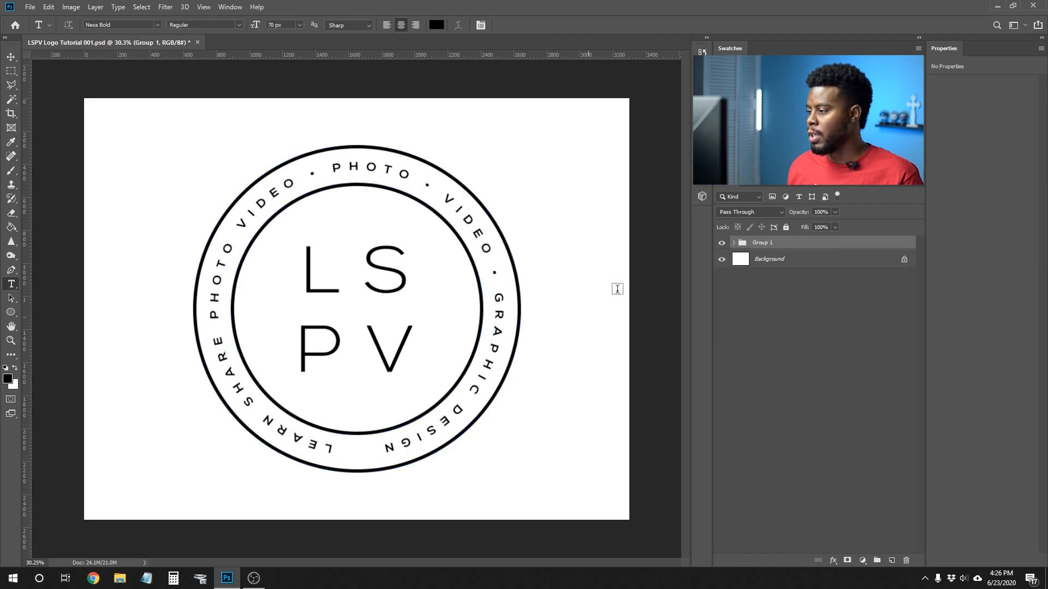
# Step: Rename the new layer group "Logo 1" and hide it
pyautogui.doubleClick(763, 243)
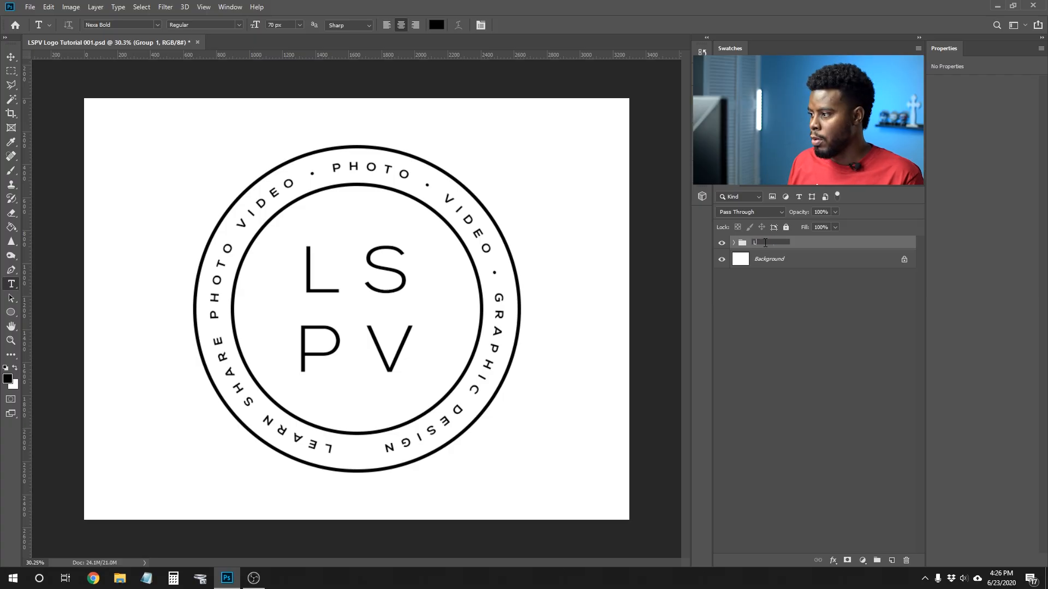
pyautogui.write('Logo 1')
pyautogui.press('Return')
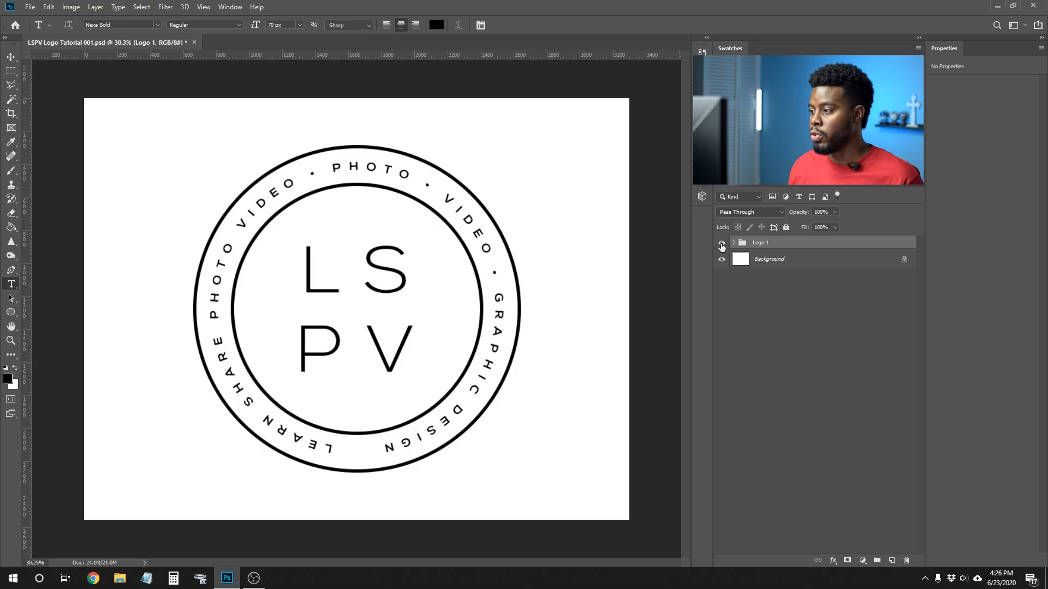
pyautogui.click(722, 244)
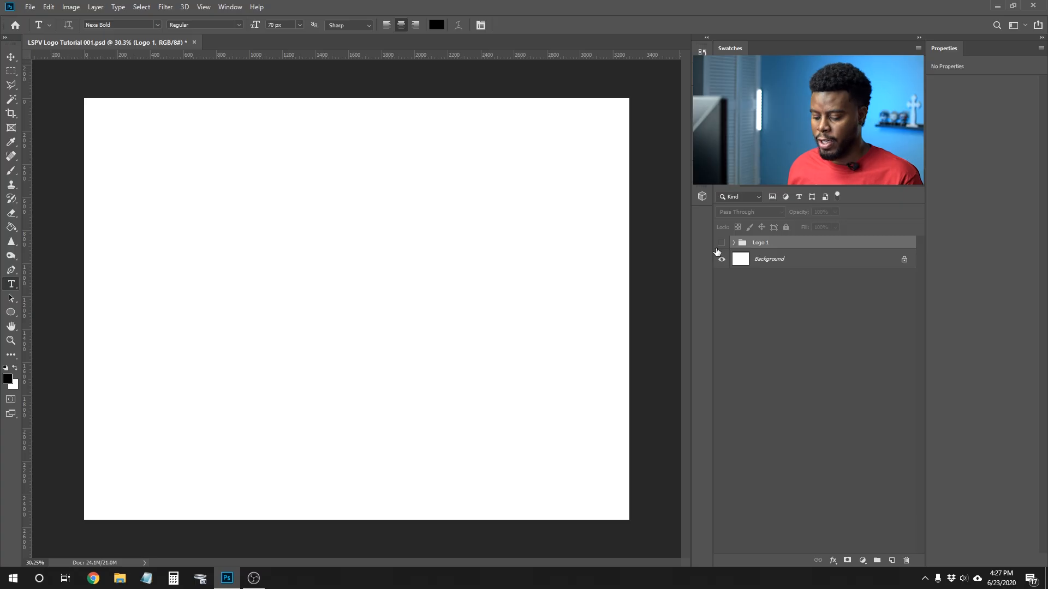
# Step: Draw a black-filled rectangle about 1818 px wide and 335 px high near the middle of the canvas
pyautogui.press('u')
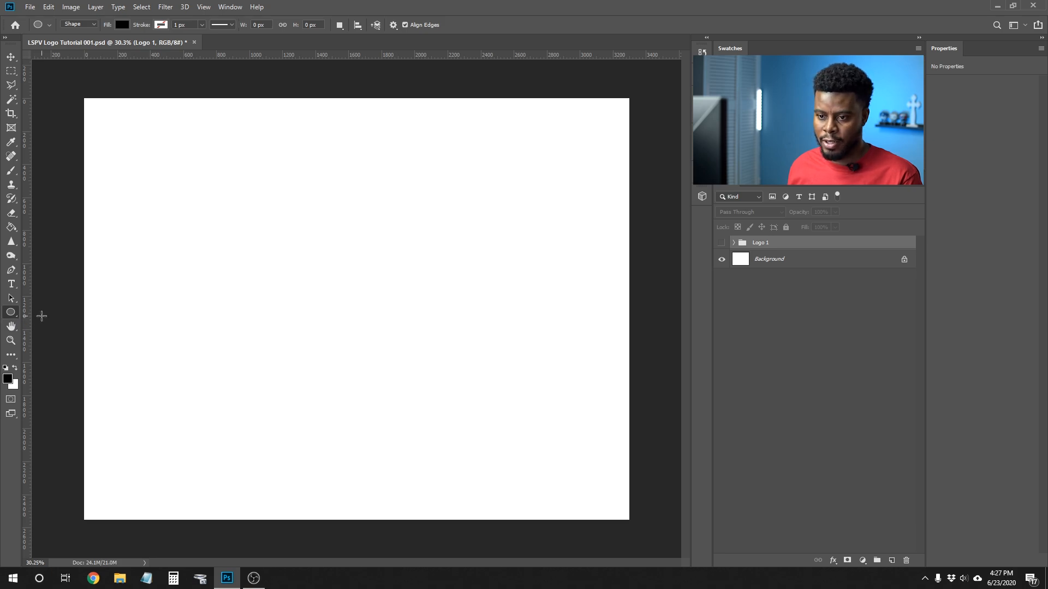
pyautogui.hotkey('shift', 'u')
pyautogui.hotkey('shift', 'u')
pyautogui.hotkey('shift', 'u')
pyautogui.hotkey('shift', 'u')
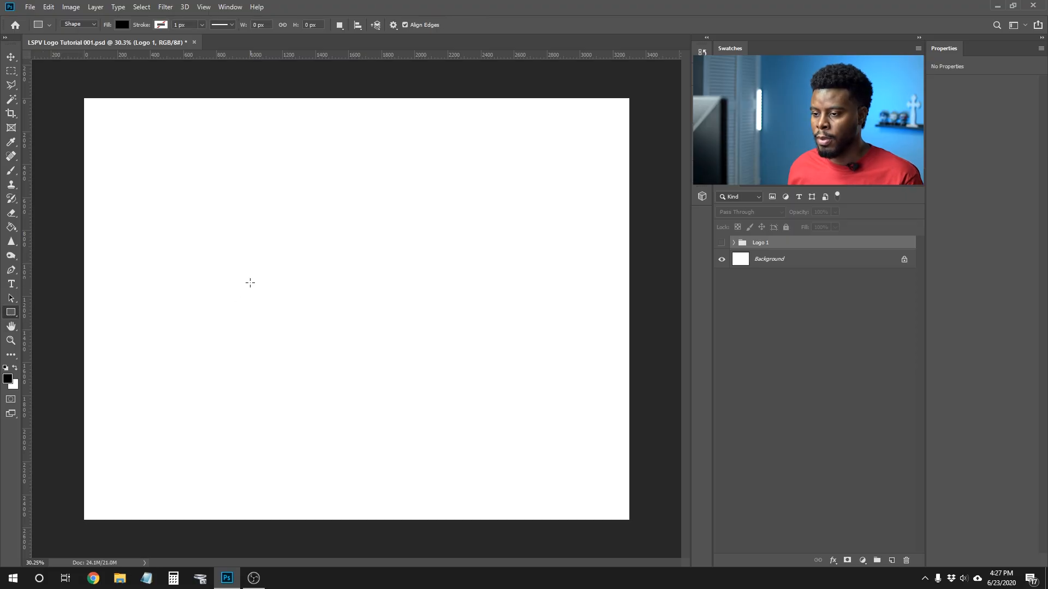
pyautogui.moveTo(232, 272); pyautogui.dragTo(532, 327)
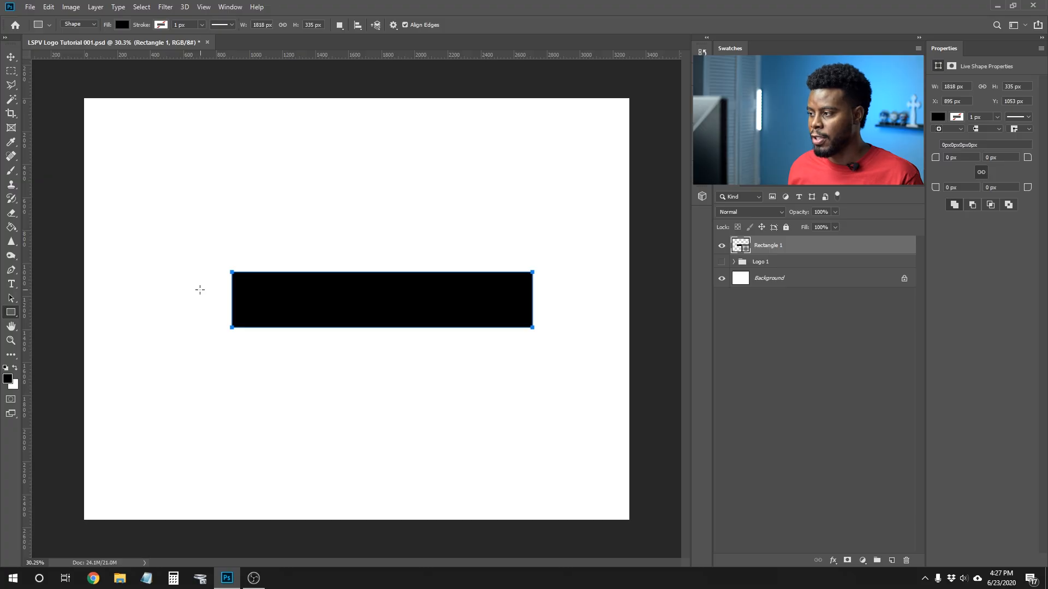
# Step: Add a text layer reading "LEARNSHARE" below the black rectangle
pyautogui.press('t')
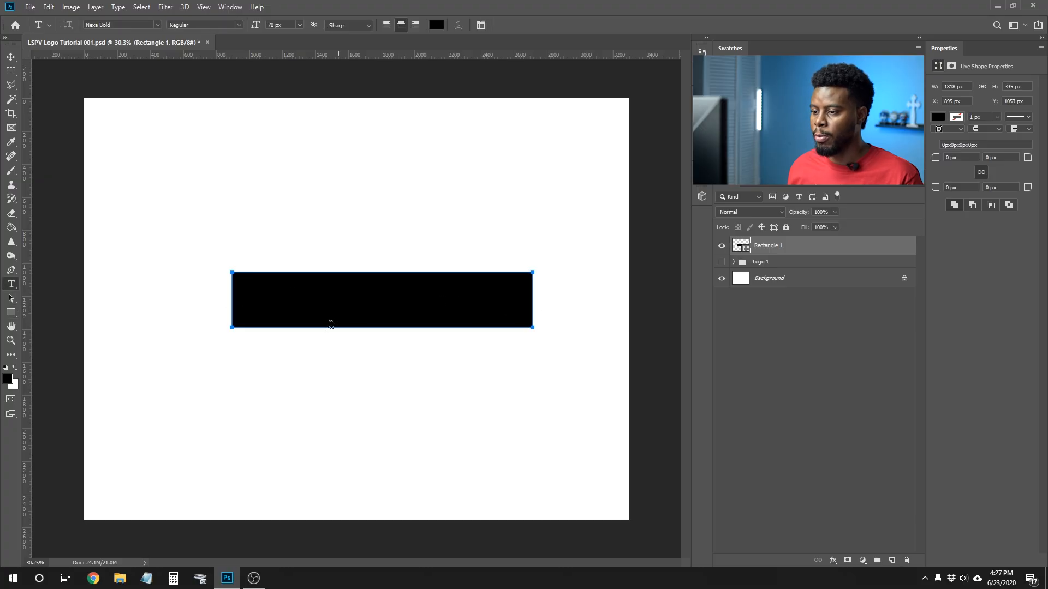
pyautogui.click(318, 370)
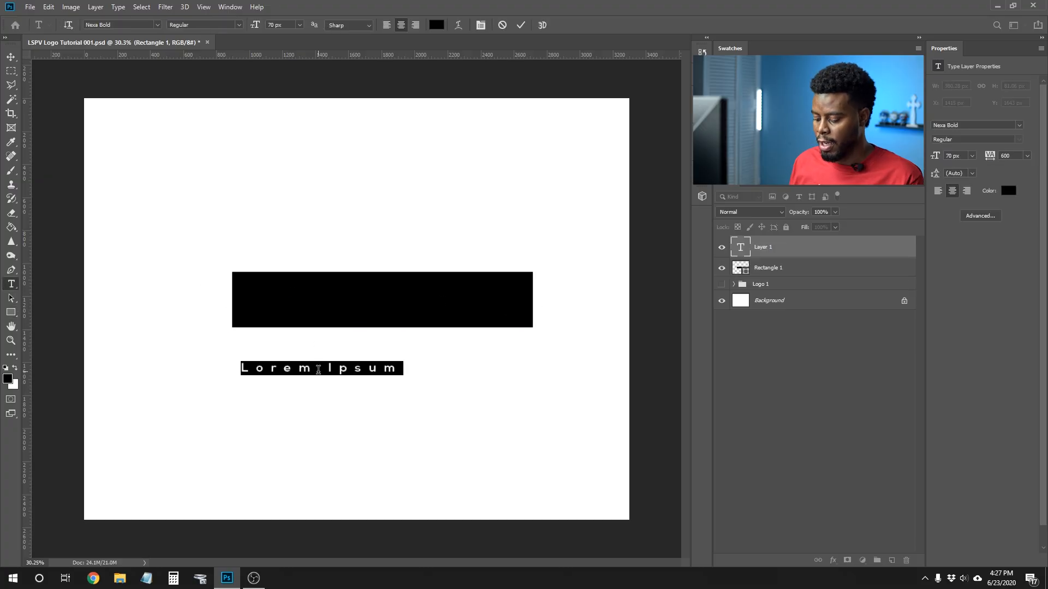
pyautogui.write('LEARNSHARE')
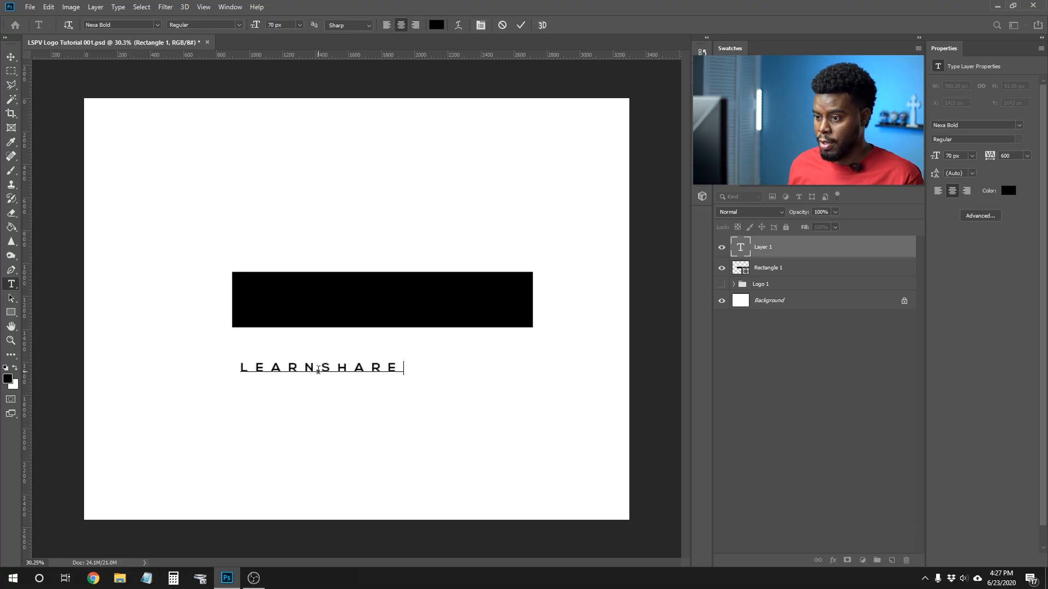
# Step: Increase the font size of the whole LEARNSHARE text to 190 px
pyautogui.doubleClick(319, 368)
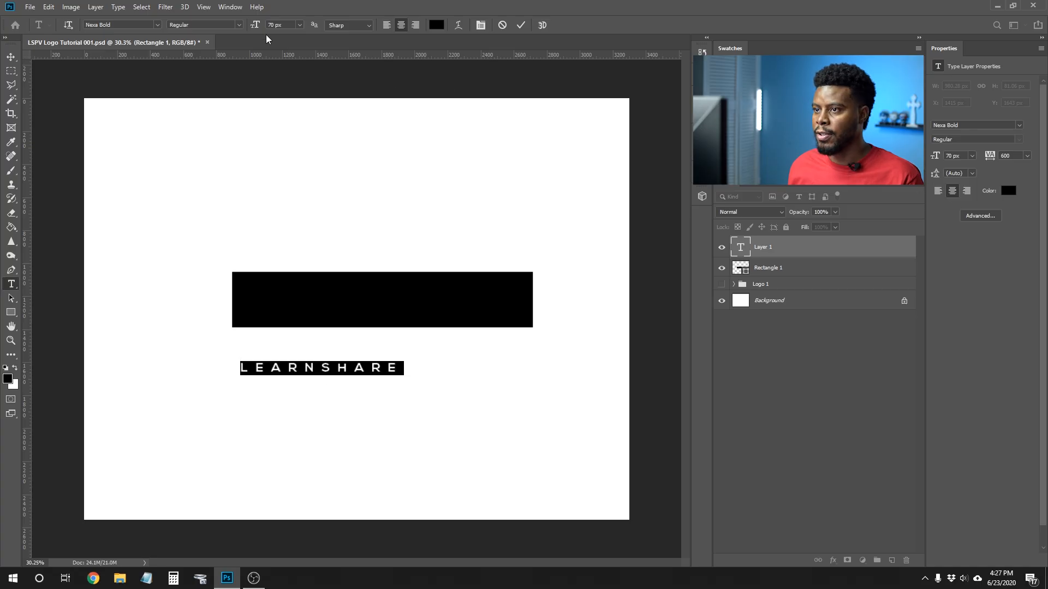
pyautogui.click(299, 26)
pyautogui.click(290, 25)
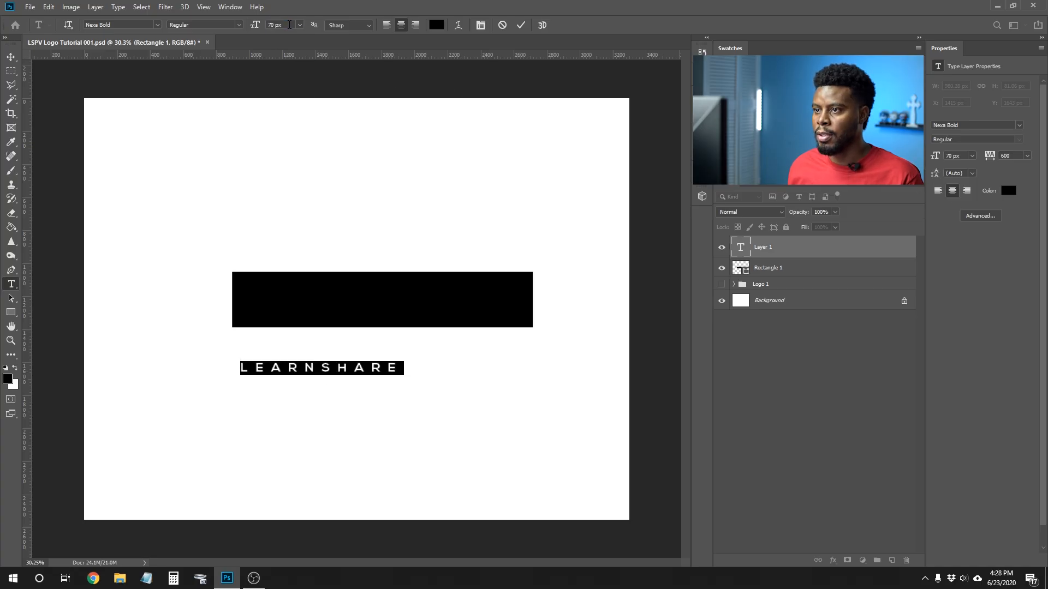
pyautogui.hotkey('shift', 'Up')
pyautogui.hotkey('shift', 'Up')
pyautogui.hotkey('shift', 'Up')
pyautogui.hotkey('shift', 'Up')
pyautogui.hotkey('shift', 'Up')
pyautogui.hotkey('shift', 'Up')
pyautogui.hotkey('shift', 'Up')
pyautogui.hotkey('shift', 'Up')
pyautogui.hotkey('shift', 'Up')
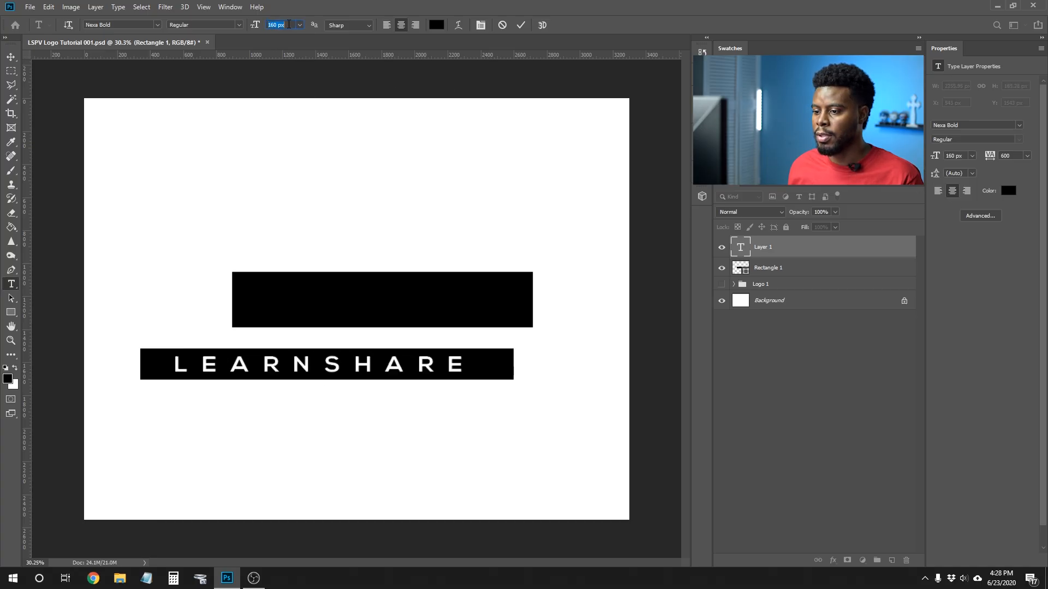
pyautogui.hotkey('shift', 'Up')
pyautogui.hotkey('shift', 'Up')
pyautogui.hotkey('shift', 'Up')
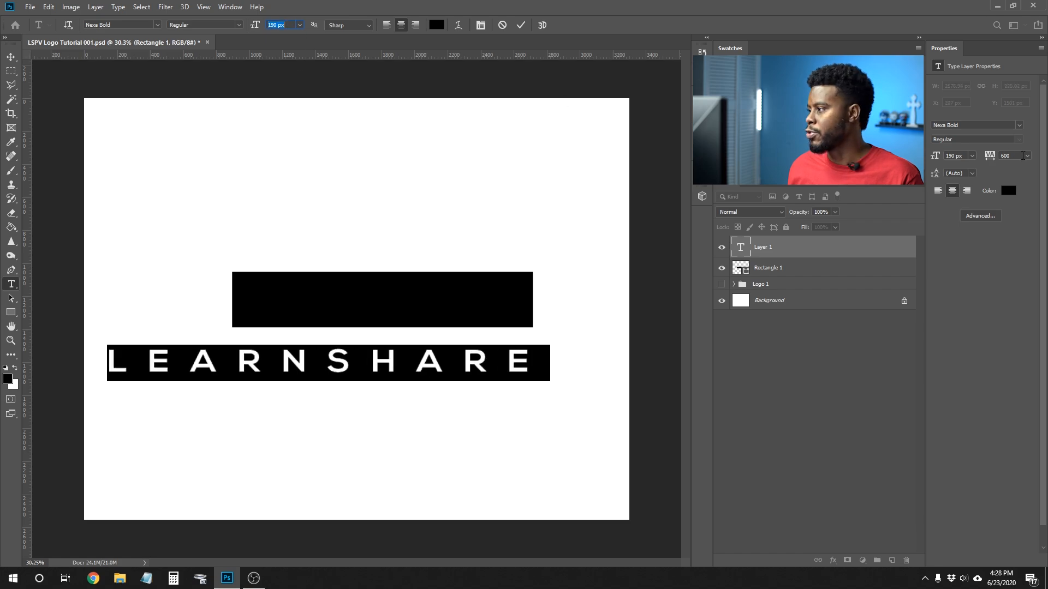
# Step: Set the LEARNSHARE text's tracking to 300 and commit the text
pyautogui.click(1013, 156)
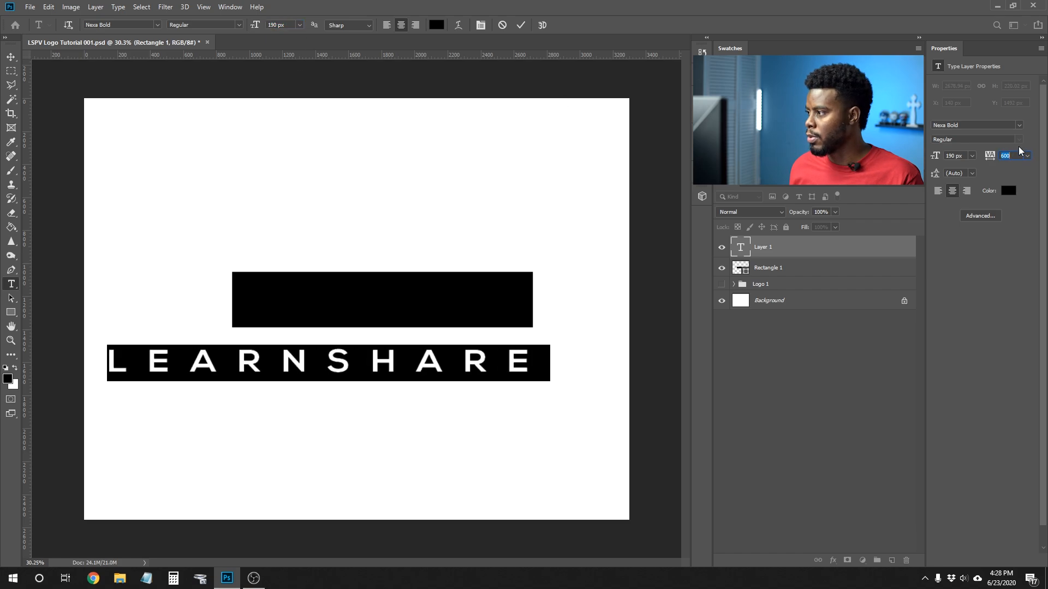
pyautogui.write('300')
pyautogui.press('Return')
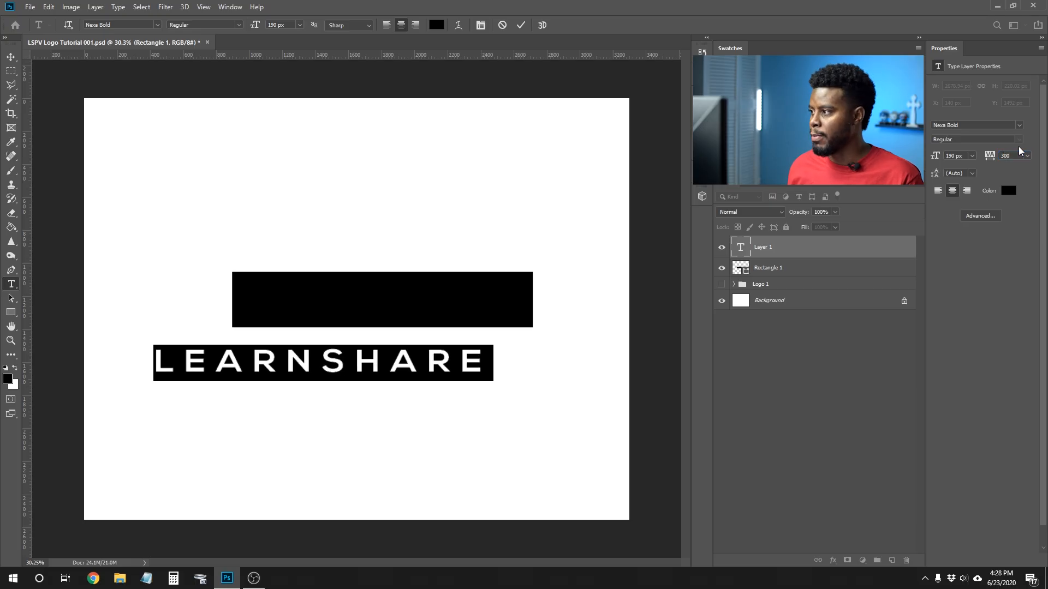
pyautogui.click(778, 268)
pyautogui.press('v')
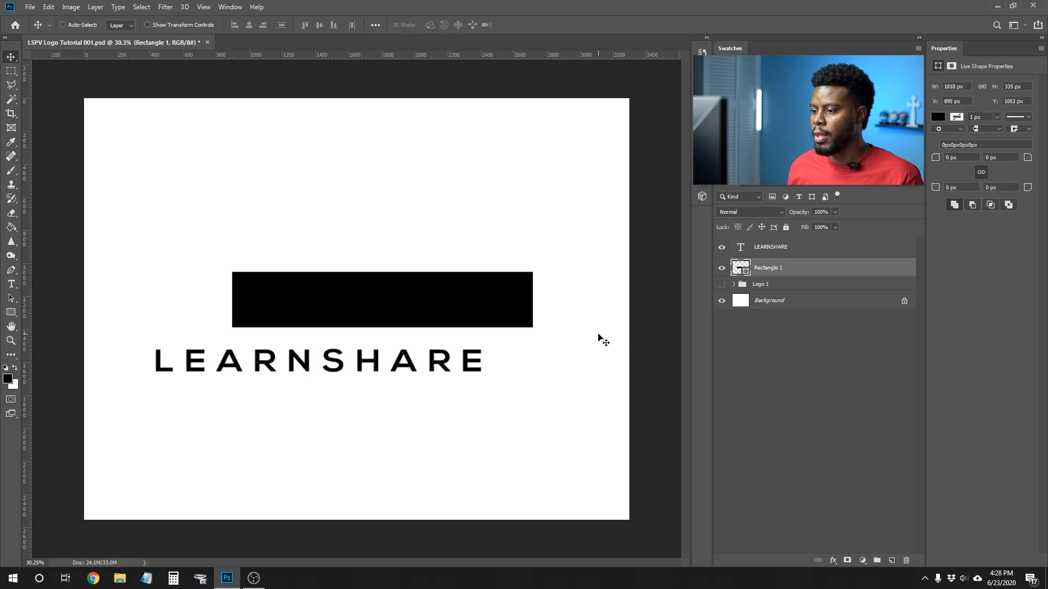
# Step: Change the LEARNSHARE text layer's colour to white (ffffff)
pyautogui.click(768, 248)
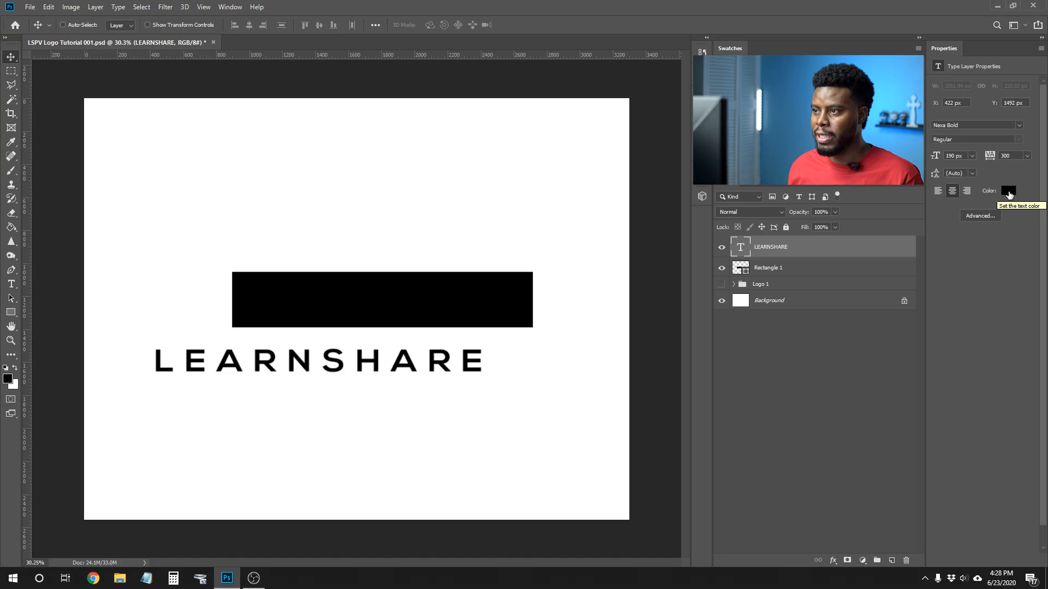
pyautogui.press('t')
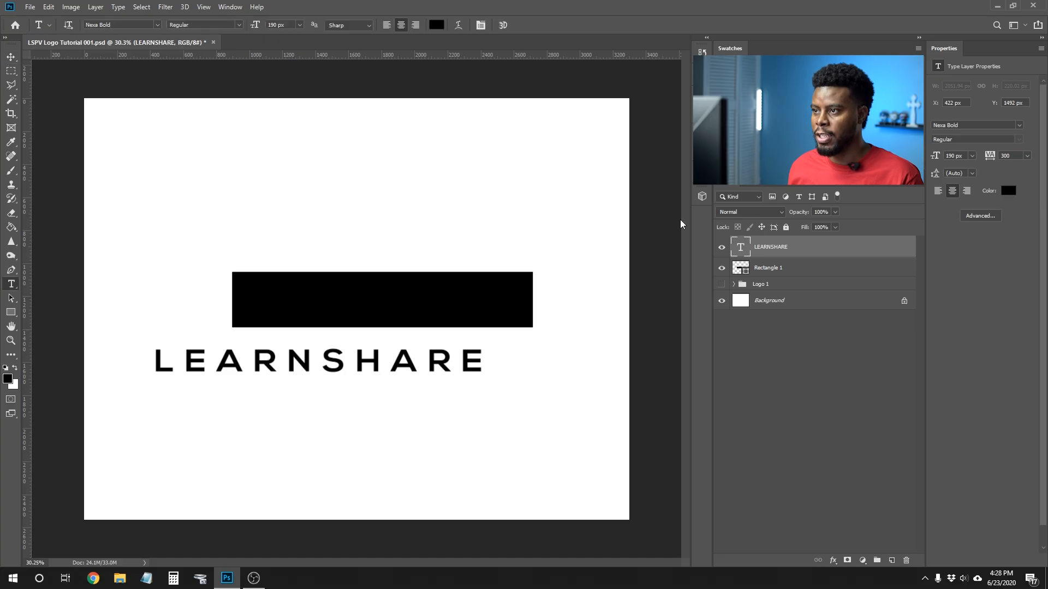
pyautogui.click(436, 25)
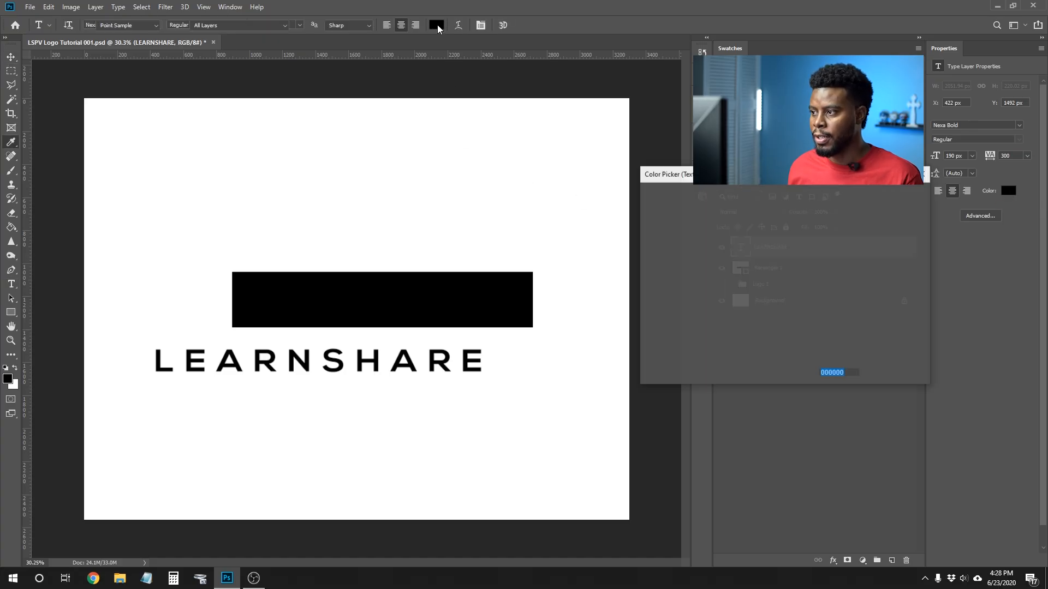
pyautogui.write('ffffff')
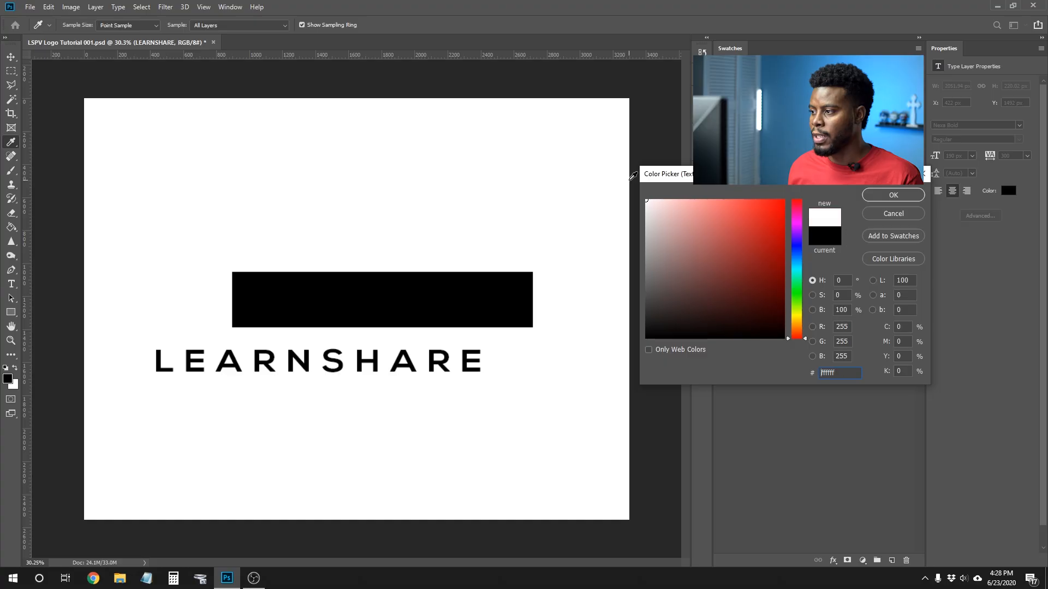
pyautogui.click(880, 195)
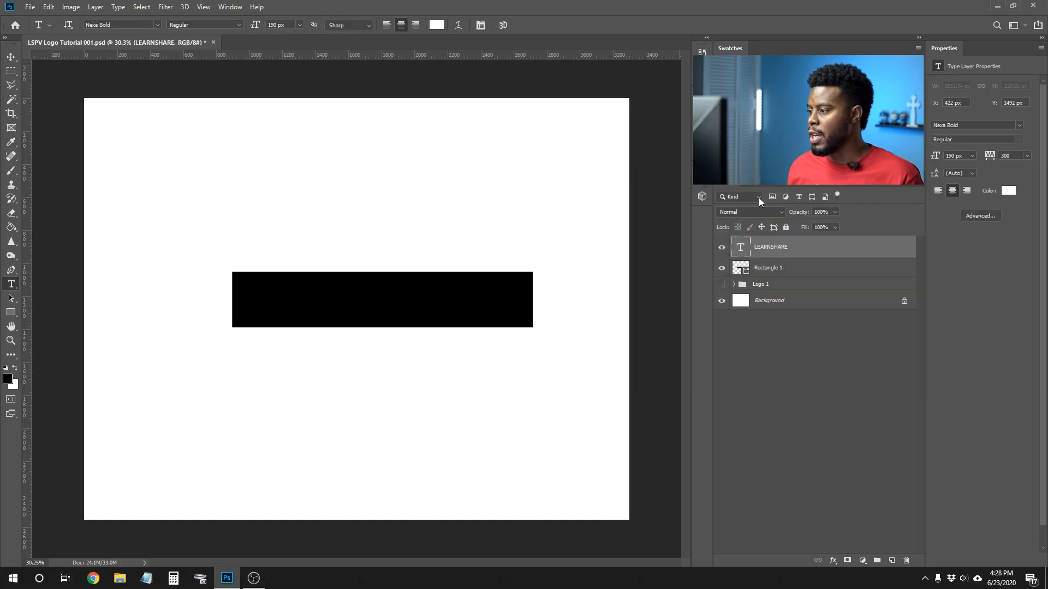
# Step: Centre the LEARNSHARE text and the black rectangle horizontally and vertically against the Background layer
pyautogui.keyDown('shift'); pyautogui.click(800, 268); pyautogui.keyUp('shift')
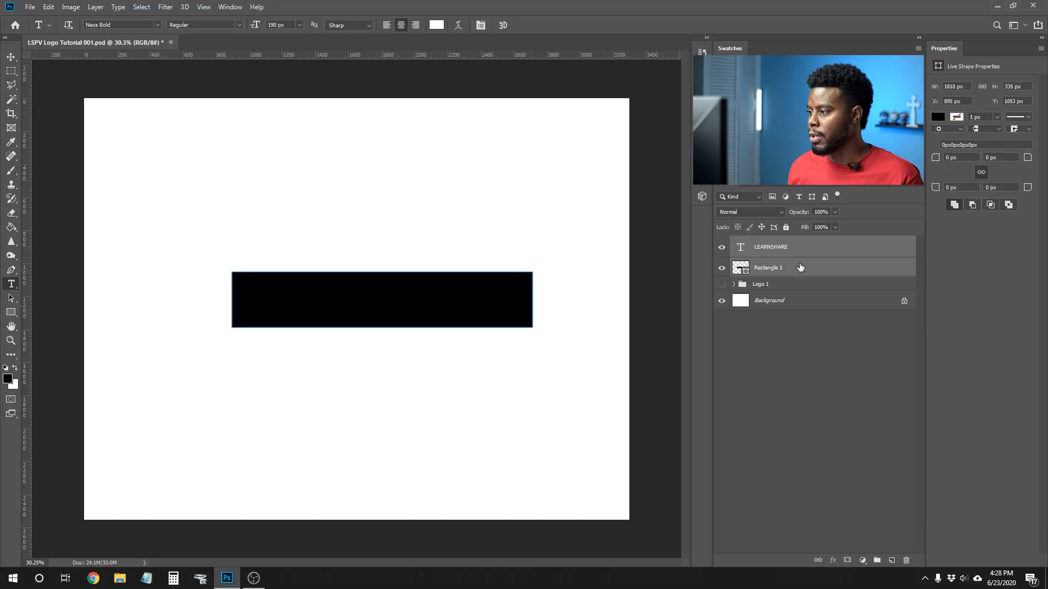
pyautogui.keyDown('ctrl'); pyautogui.click(811, 301); pyautogui.keyUp('ctrl')
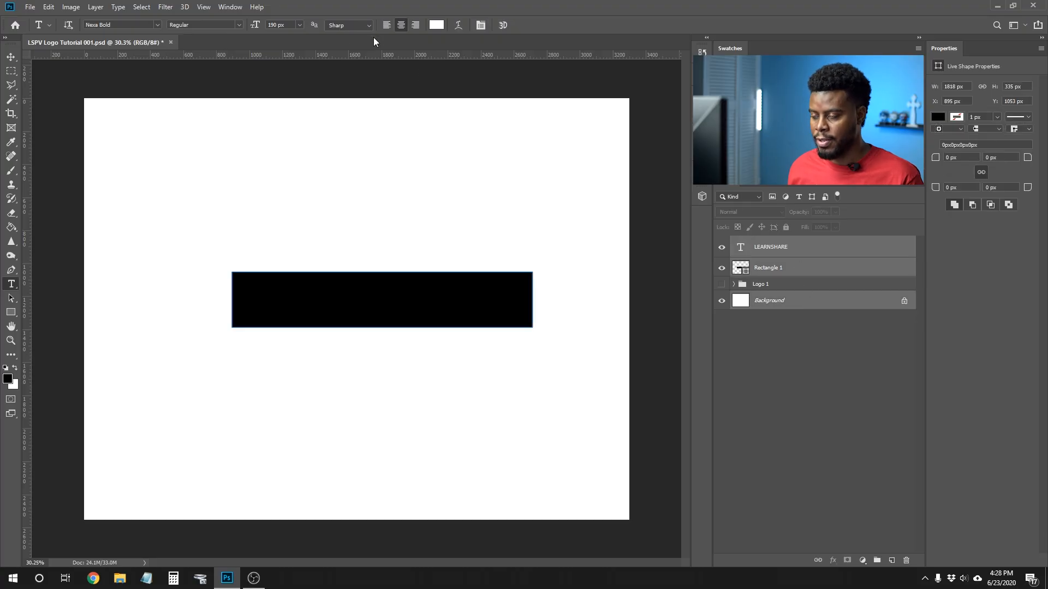
pyautogui.press('v')
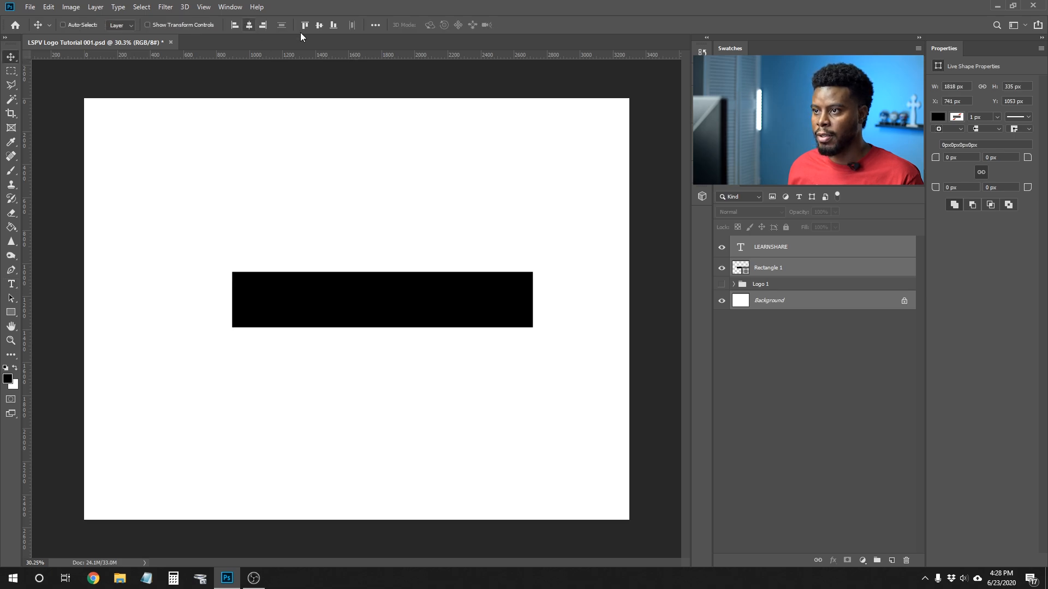
pyautogui.click(320, 25)
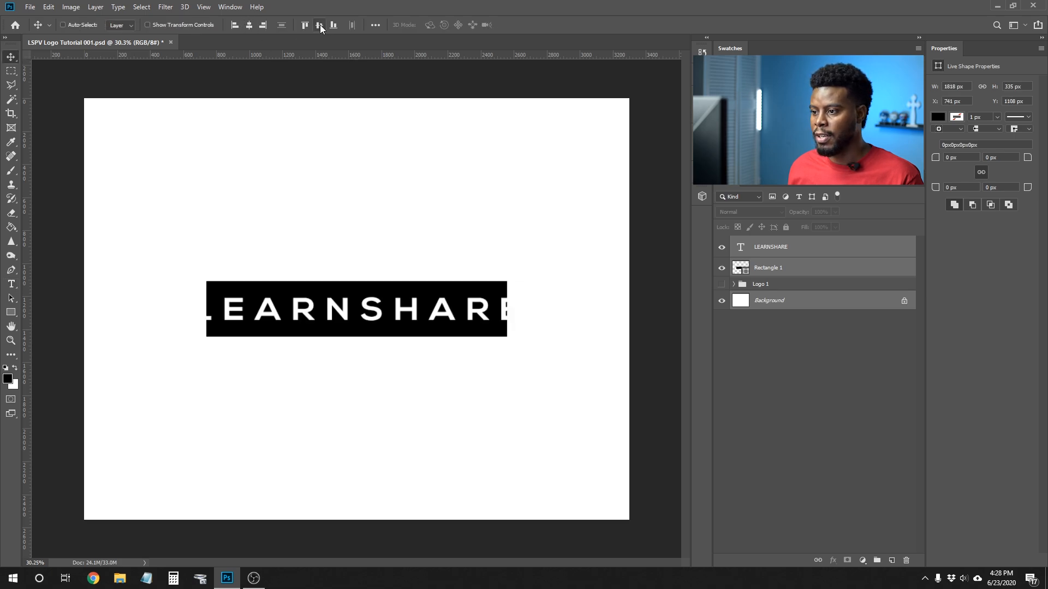
# Step: Widen the black rectangle symmetrically about its centre to about 2201 px so it extends past the LEARNSHARE text
pyautogui.click(749, 248)
pyautogui.press('t')
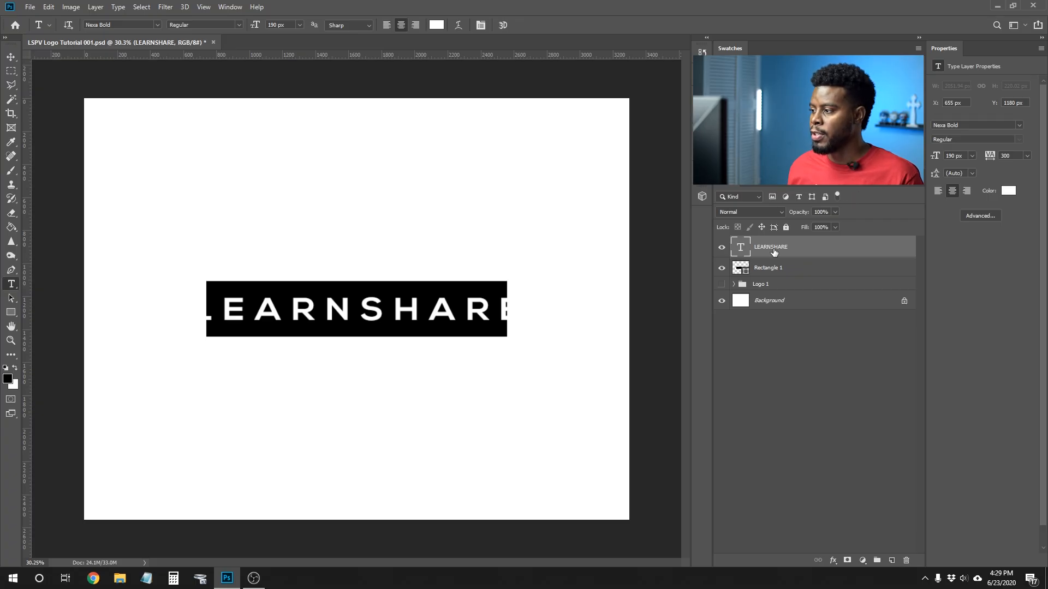
pyautogui.click(761, 273)
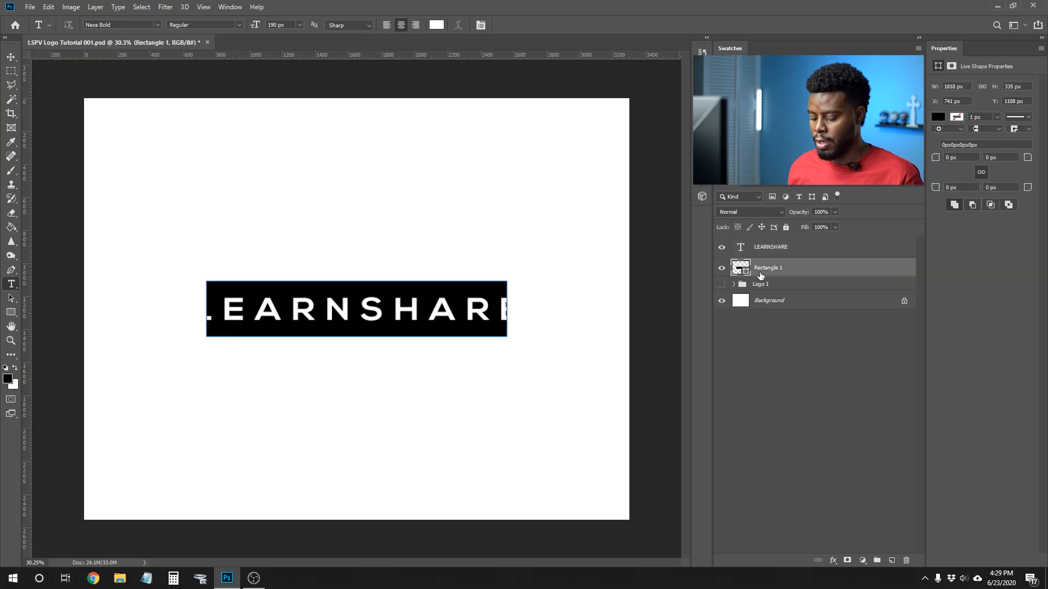
pyautogui.hotkey('ctrl', 't')
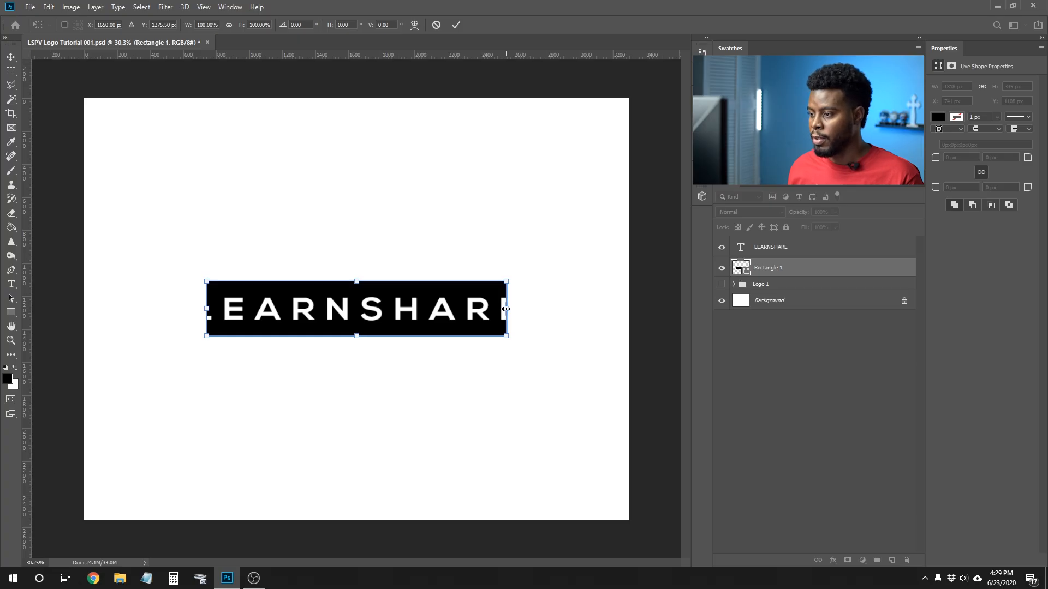
pyautogui.moveTo(506, 308); pyautogui.dragTo(537, 310)
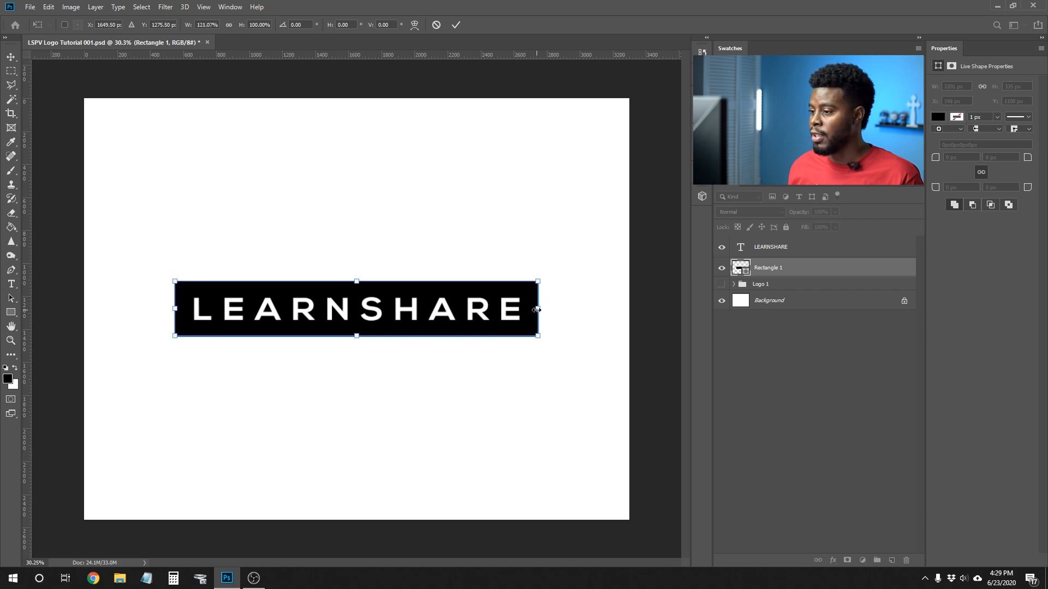
# Step: Change the font of the LEARN part of the LEARNSHARE text to Nexa Light and commit the text
pyautogui.press('t')
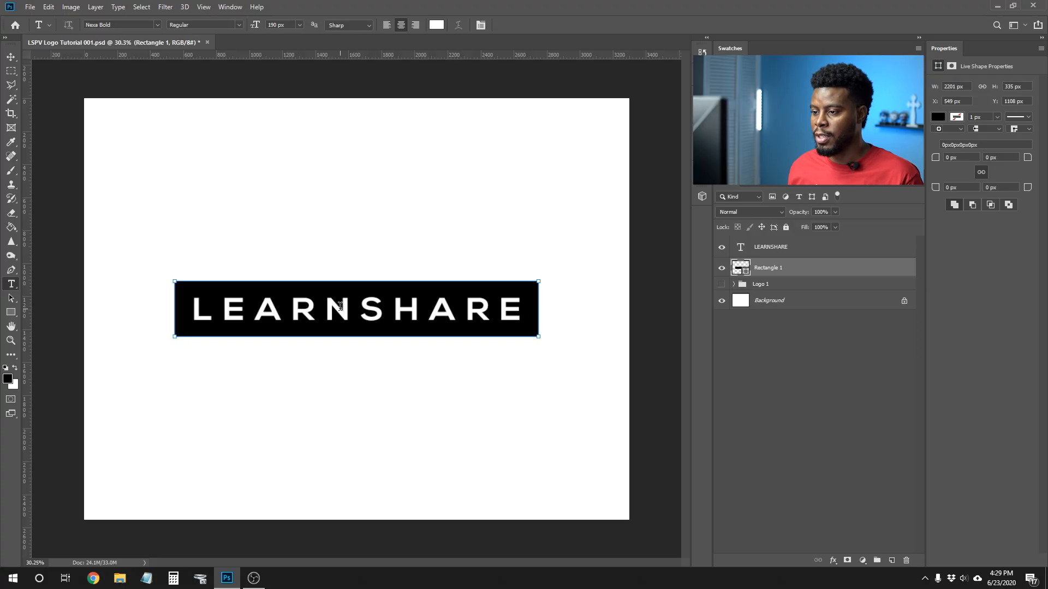
pyautogui.moveTo(349, 307); pyautogui.dragTo(185, 310)
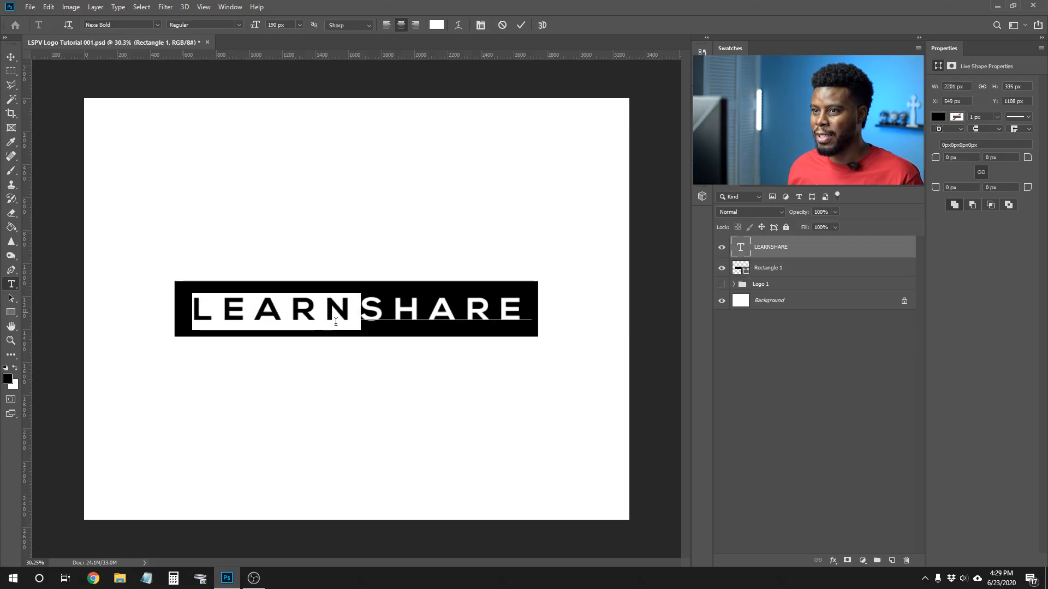
pyautogui.click(158, 25)
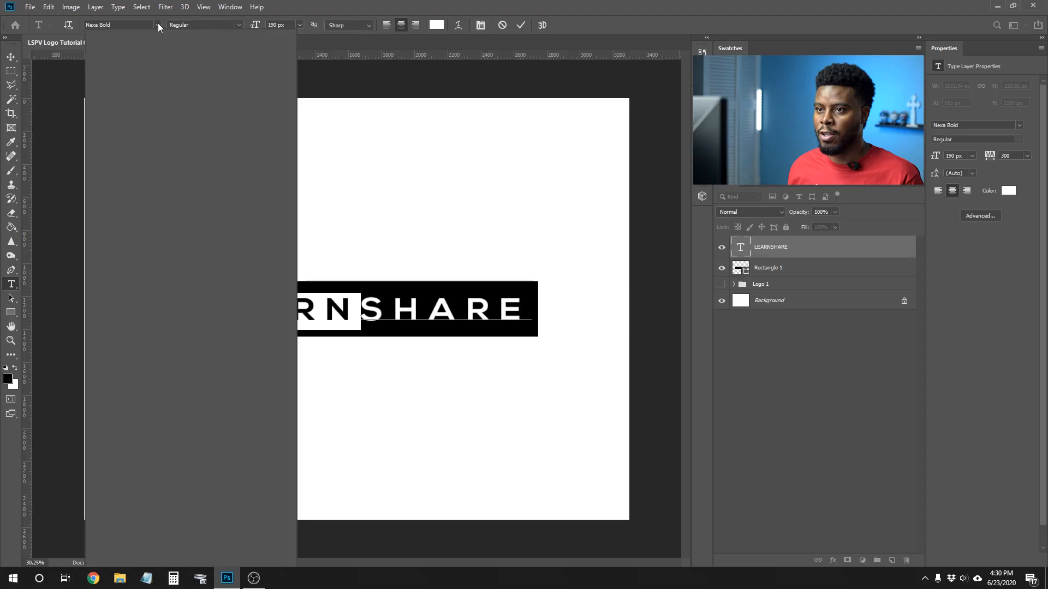
pyautogui.click(150, 69)
pyautogui.click(149, 66)
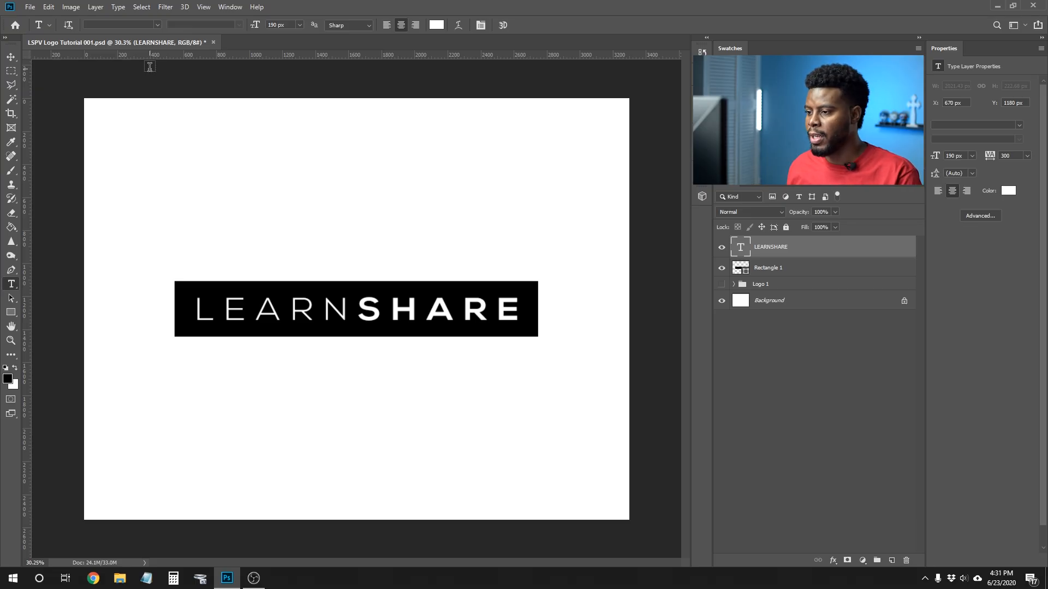
# Step: Draw a black solid triangle custom shape about 1494 px wide and 229 px high just above the rectangle
pyautogui.press('u')
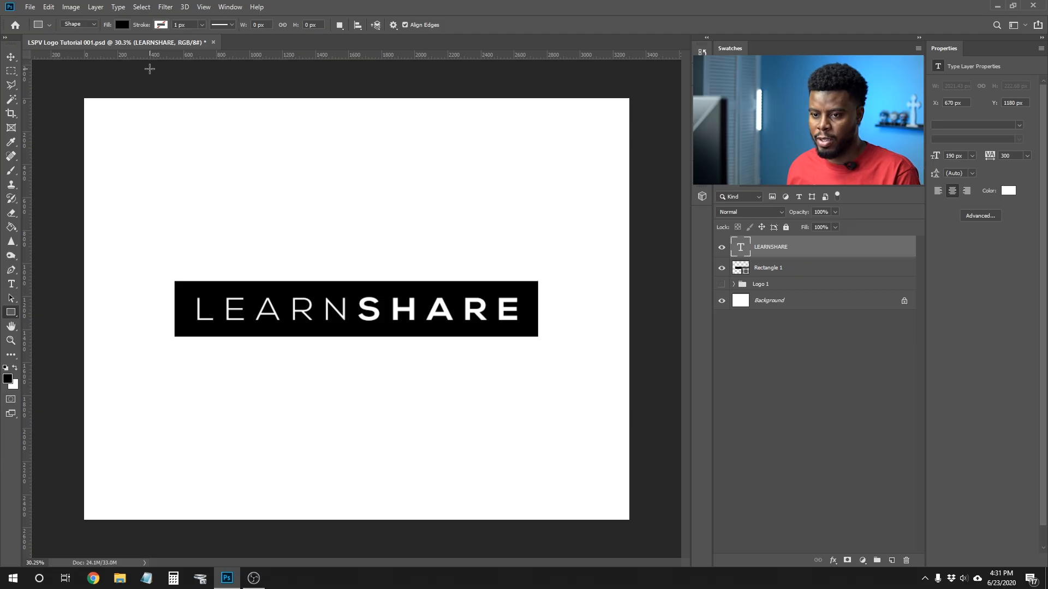
pyautogui.hotkey('shift', 'u')
pyautogui.hotkey('shift', 'u')
pyautogui.hotkey('shift', 'u')
pyautogui.hotkey('shift', 'u')
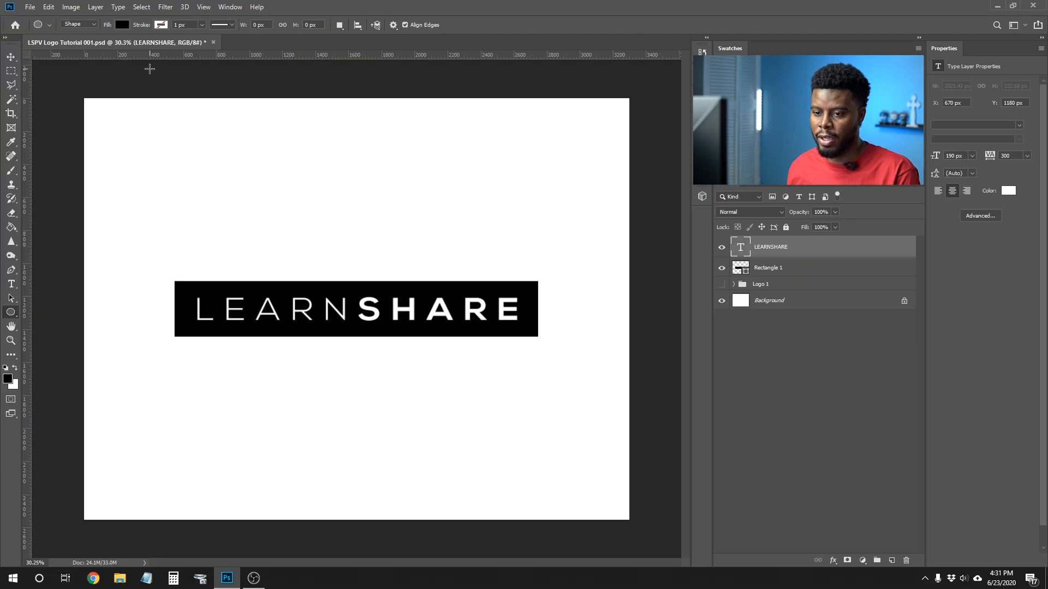
pyautogui.hotkey('shift', 'u')
pyautogui.hotkey('shift', 'u')
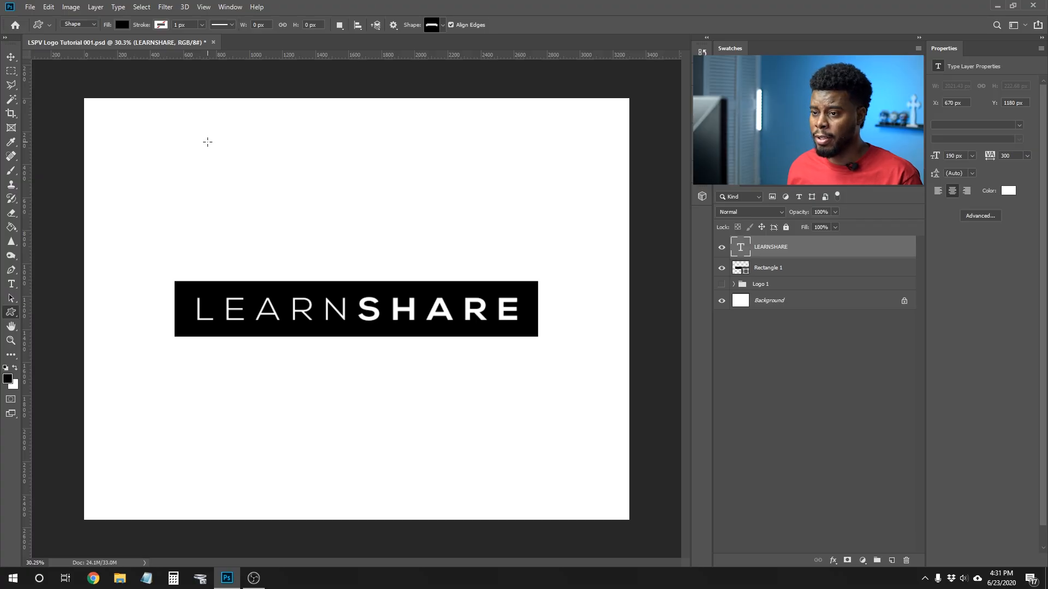
pyautogui.rightClick(207, 142)
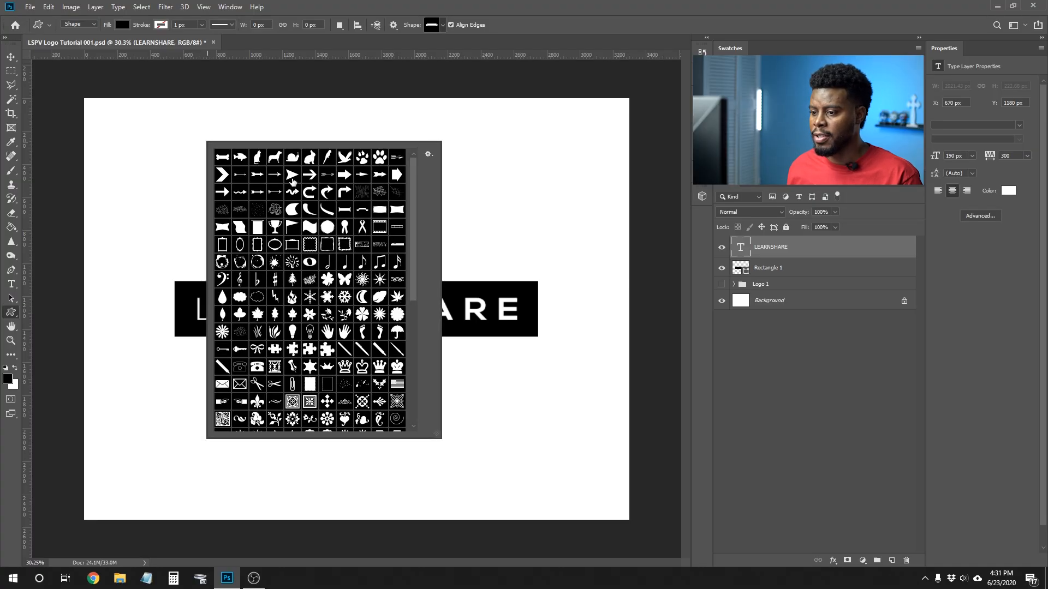
pyautogui.scroll(-2, 345, 219)
pyautogui.scroll(-4, 345, 219)
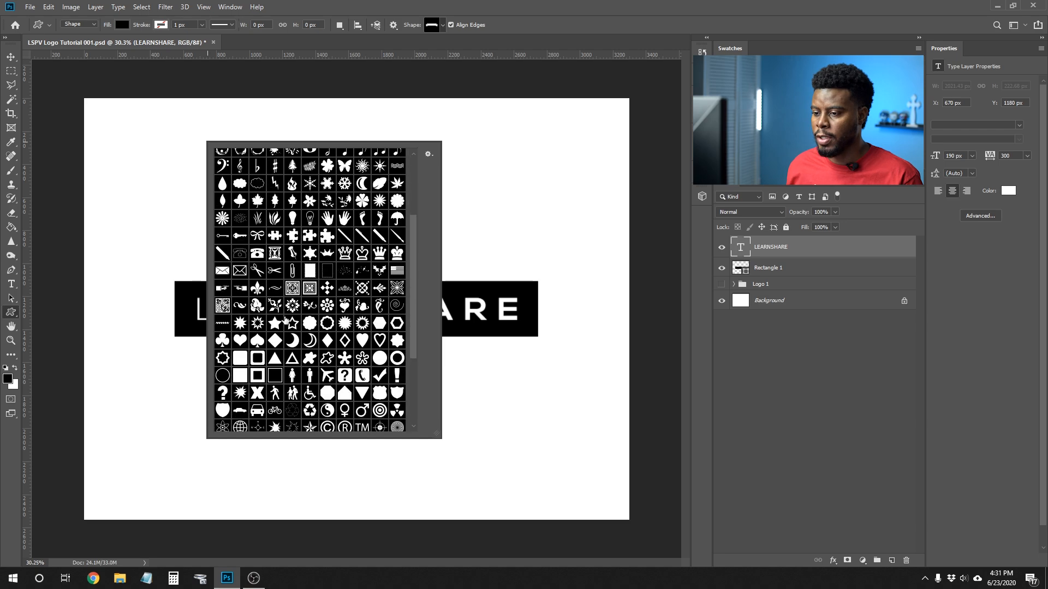
pyautogui.click(276, 363)
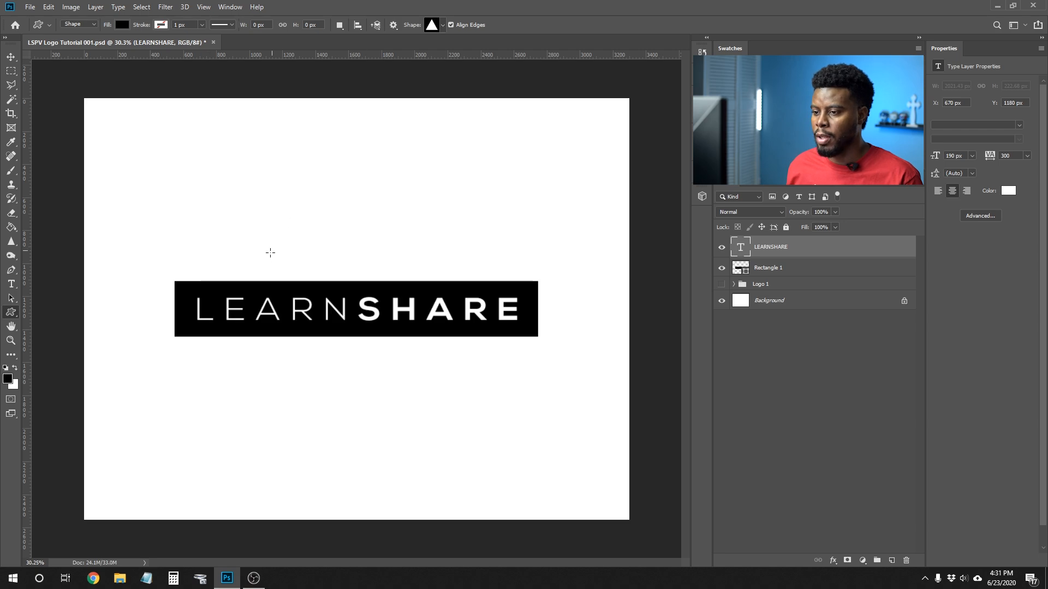
pyautogui.moveTo(238, 273); pyautogui.dragTo(485, 236)
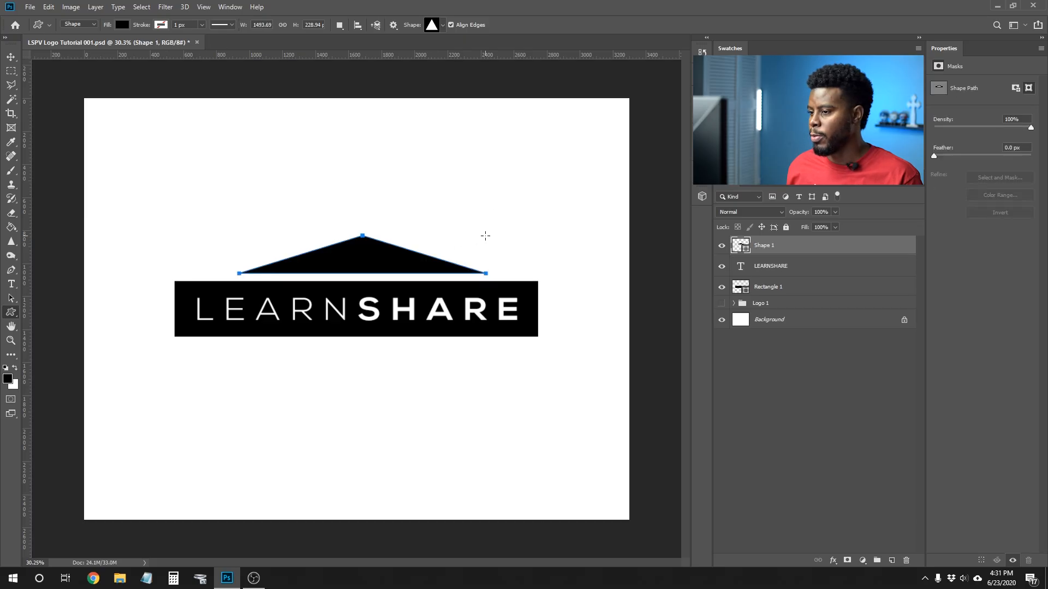
# Step: Centre the triangle horizontally against the Background layer
pyautogui.keyDown('ctrl'); pyautogui.click(785, 320); pyautogui.keyUp('ctrl')
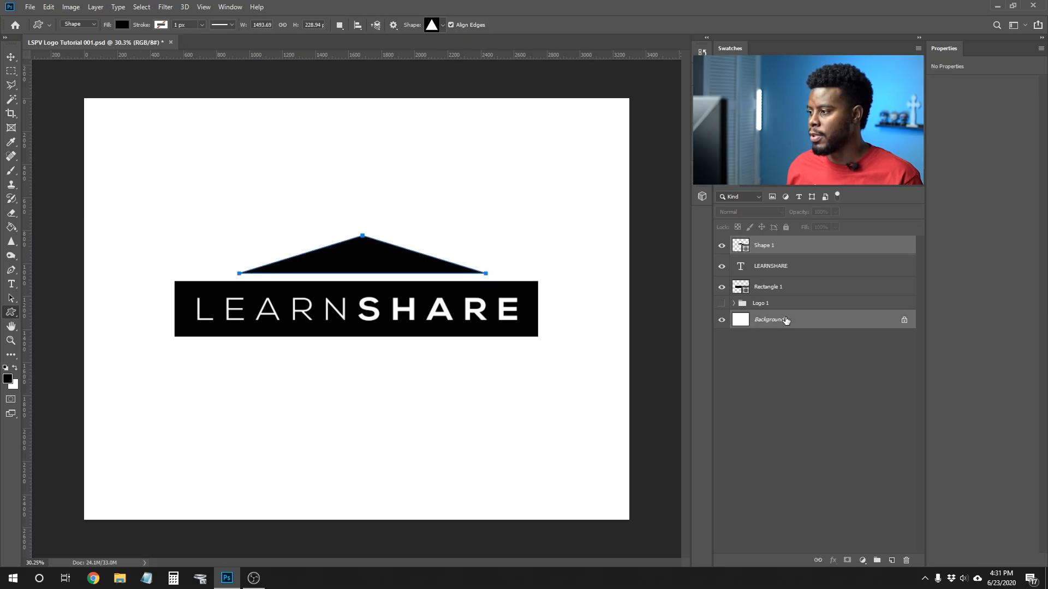
pyautogui.press('v')
pyautogui.click(249, 26)
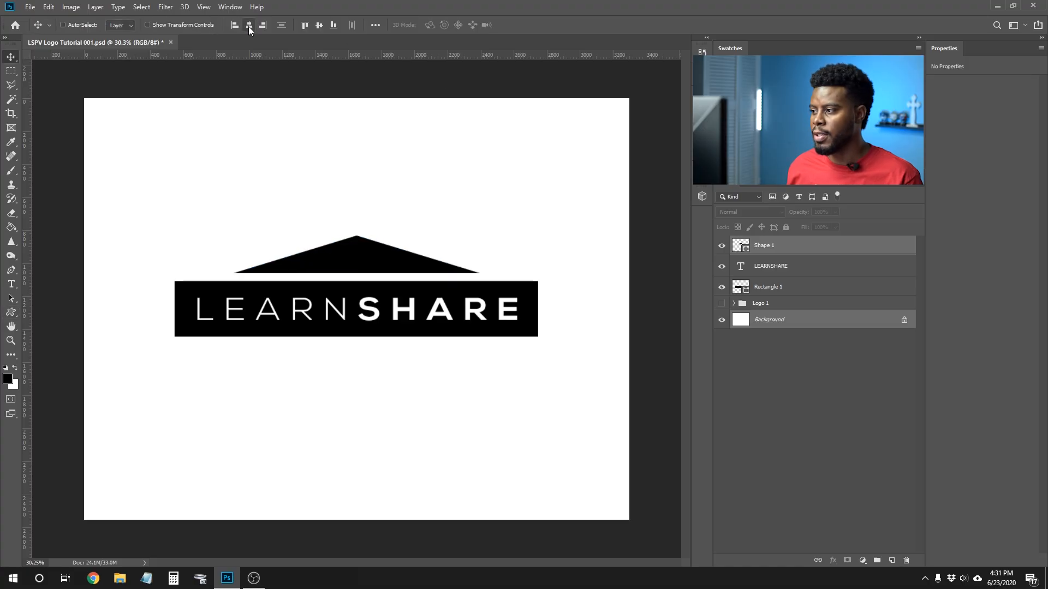
# Step: Duplicate the triangle's Shape 1 layer
pyautogui.click(764, 246)
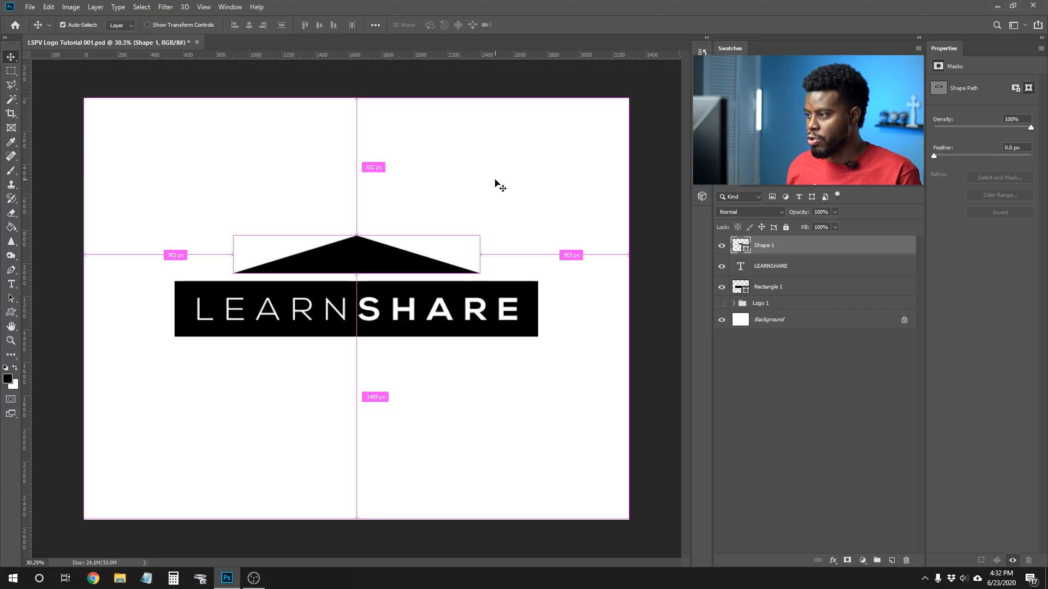
pyautogui.hotkey('ctrl', 'j')
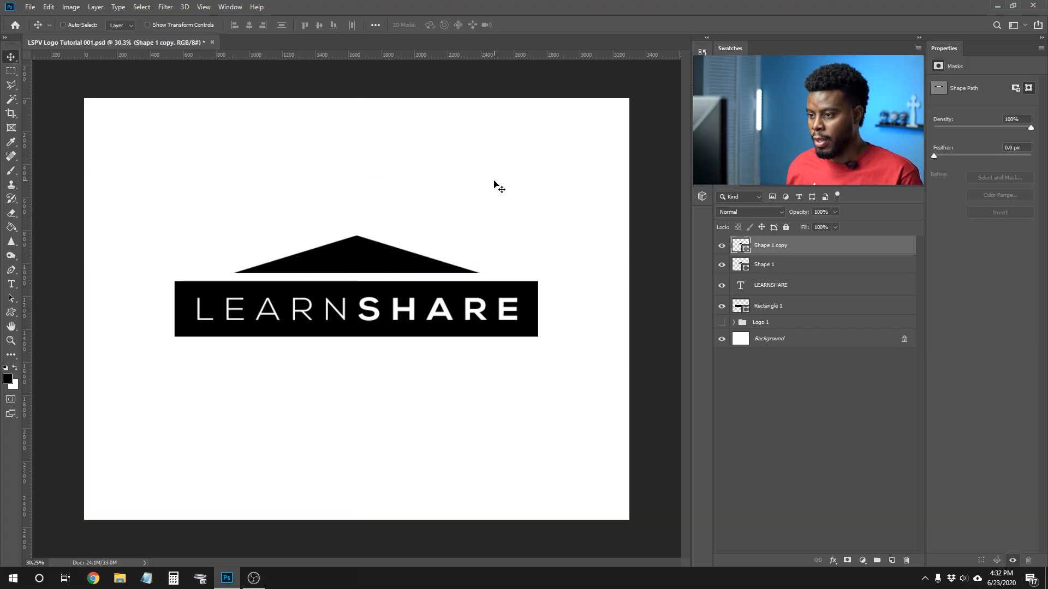
pyautogui.press('ctrl')
# Step: Try rotating the duplicated triangle by an entered angle of 180 degrees, and undo the rotation
pyautogui.hotkey('ctrl', 't')
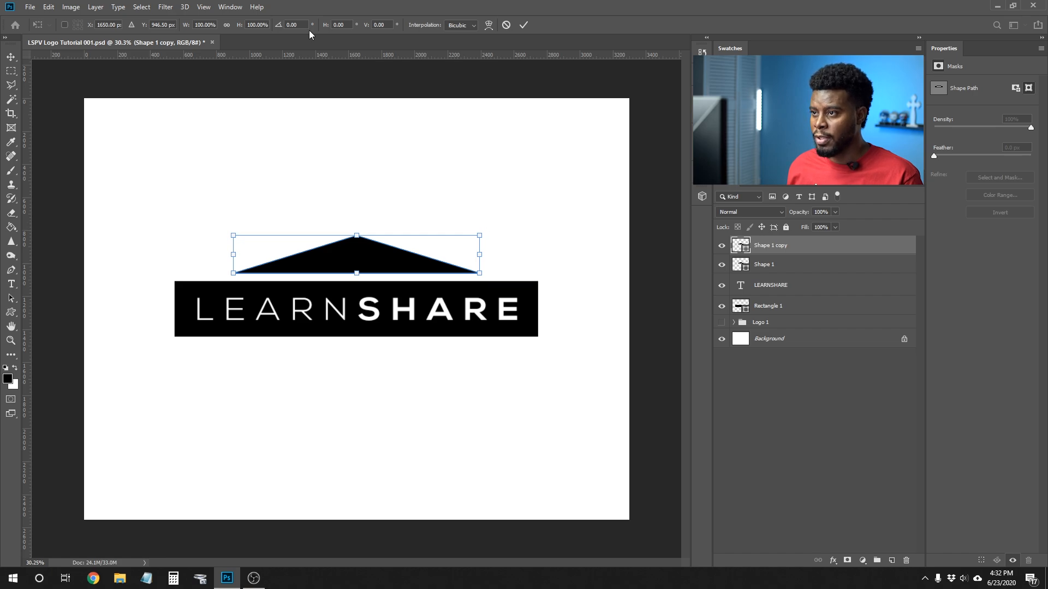
pyautogui.click(293, 24)
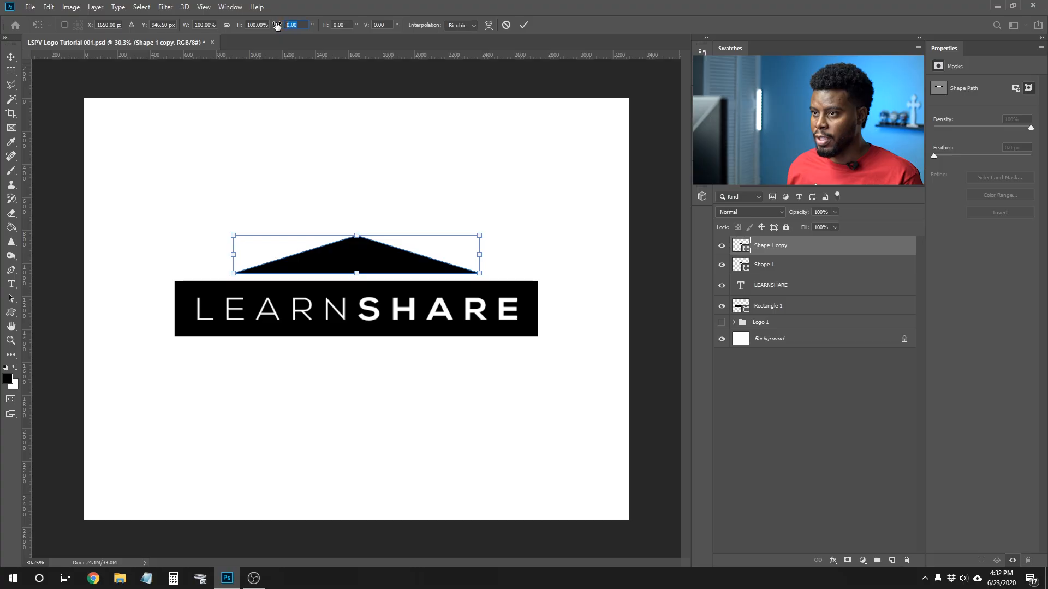
pyautogui.write('180')
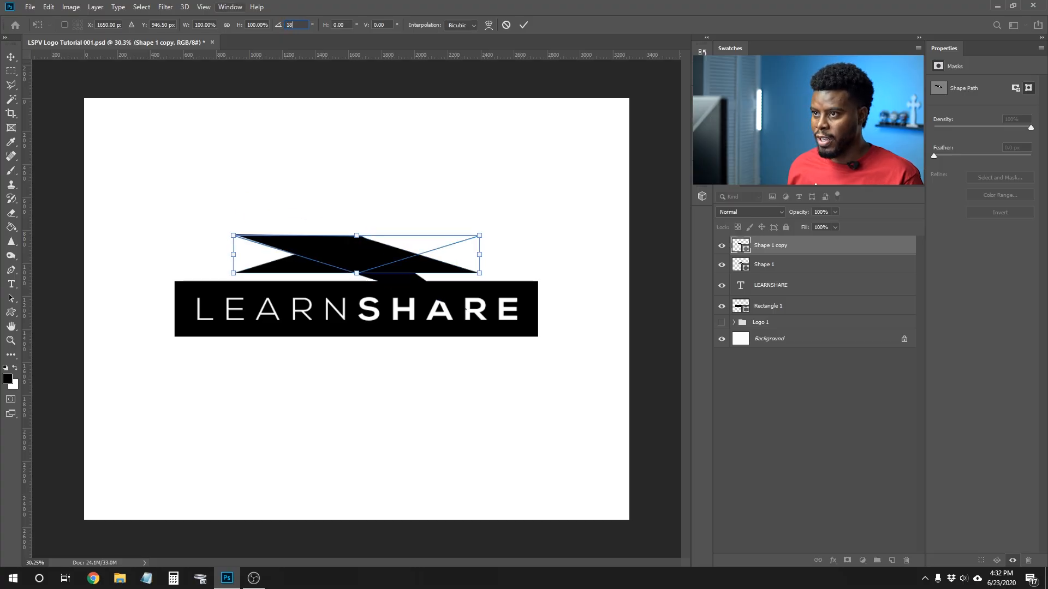
pyautogui.press('Return')
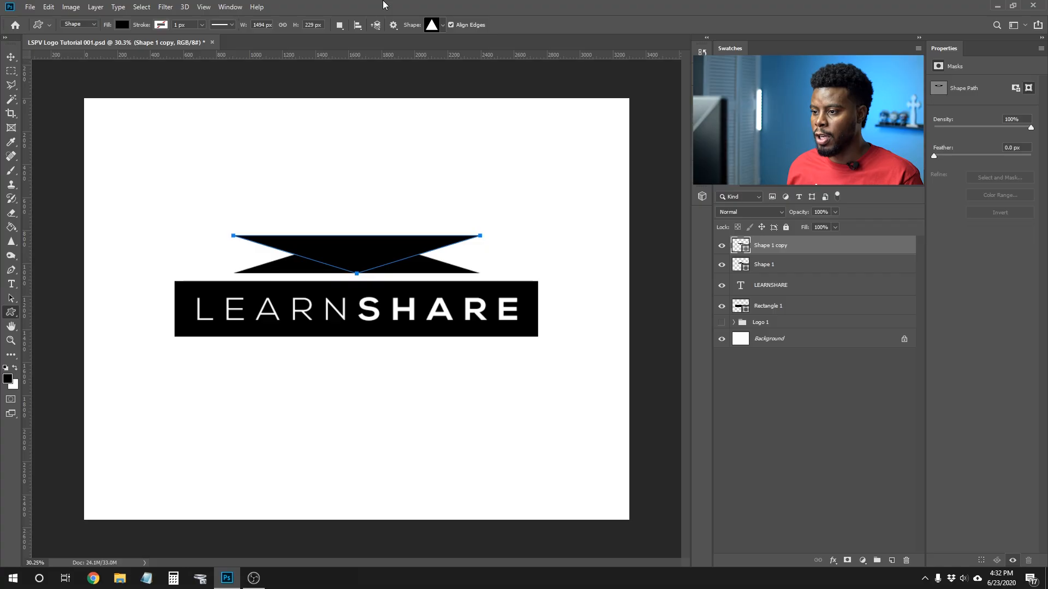
pyautogui.hotkey('ctrl', 'z')
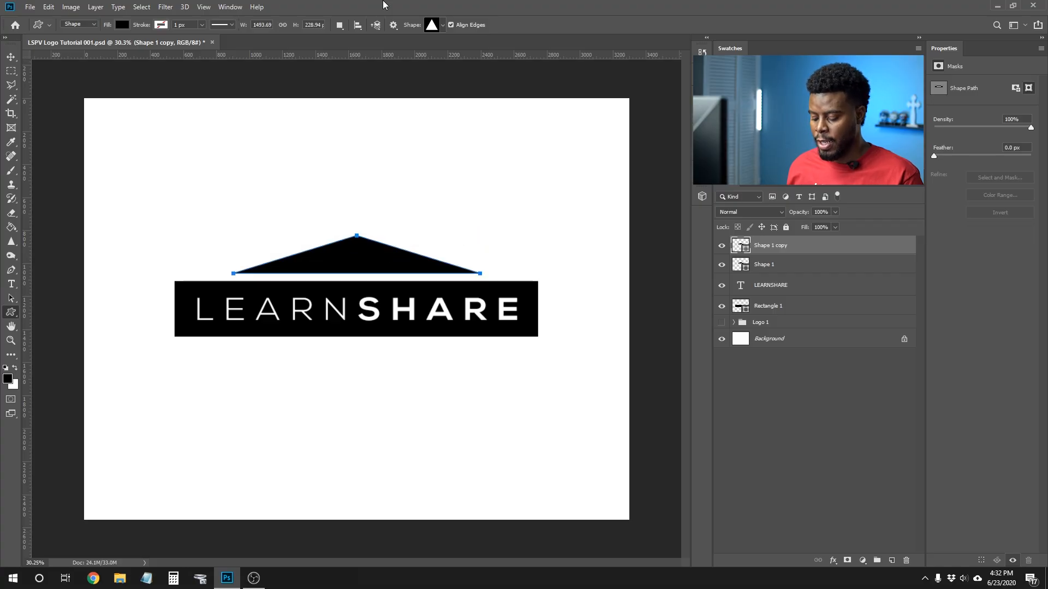
# Step: Rotate the duplicated triangle upside down with a free transform and move it just below the black rectangle, centred under it
pyautogui.hotkey('ctrl', 't')
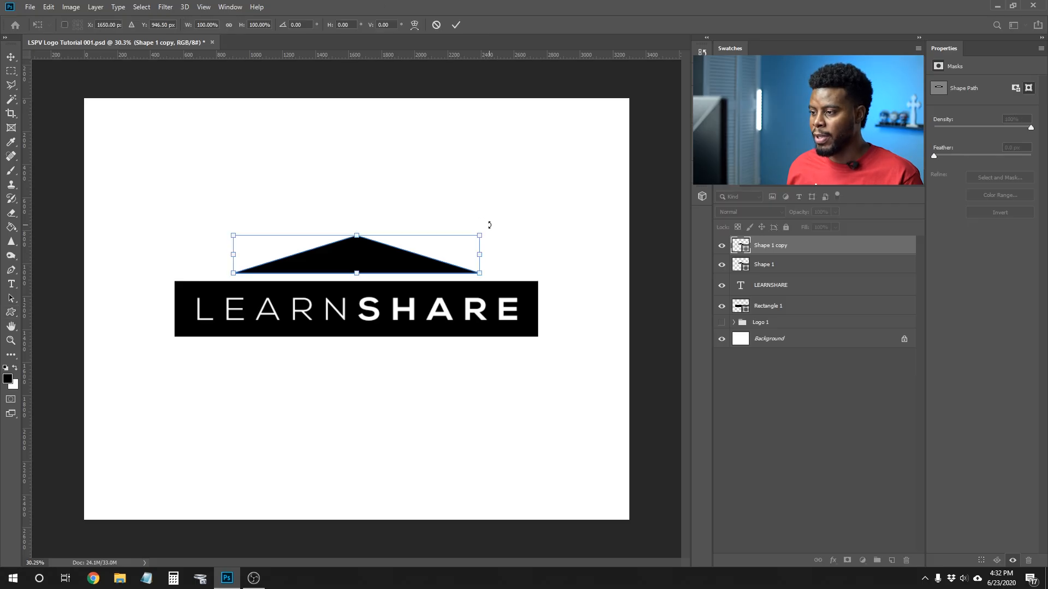
pyautogui.moveTo(490, 225); pyautogui.dragTo(190, 282)
pyautogui.press('Return')
pyautogui.press('u')
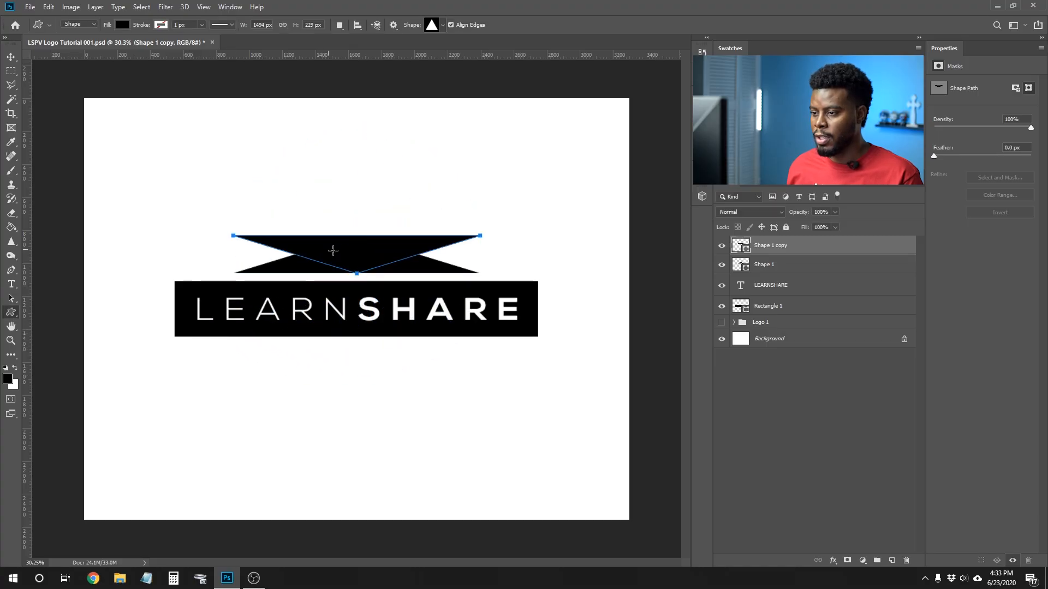
pyautogui.press('v')
pyautogui.moveTo(358, 252); pyautogui.dragTo(351, 356)
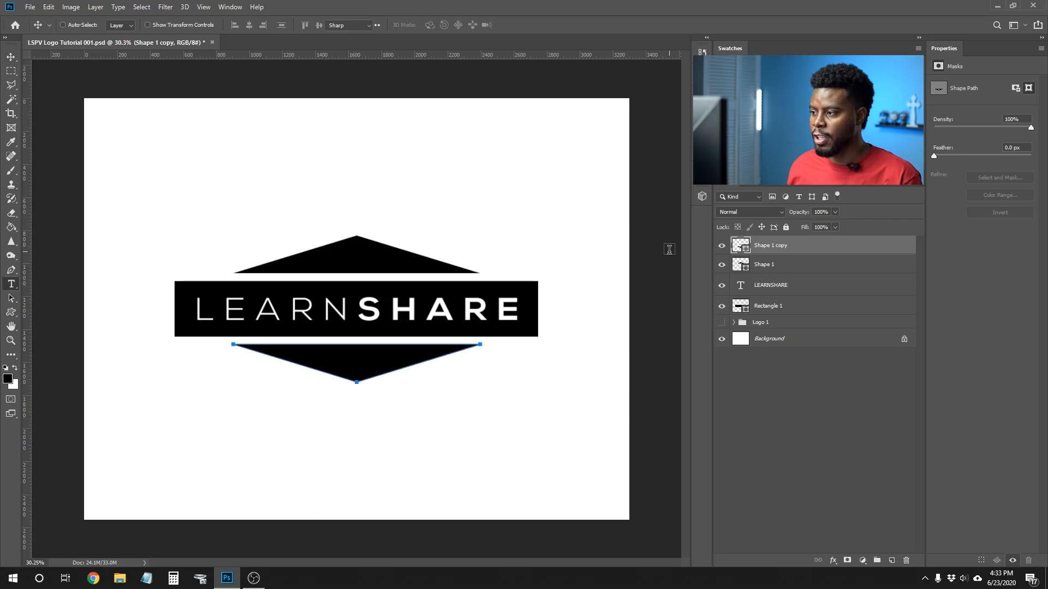
# Step: Add a white text layer reading "EST." over the upper triangle
pyautogui.press('t')
pyautogui.click(357, 254)
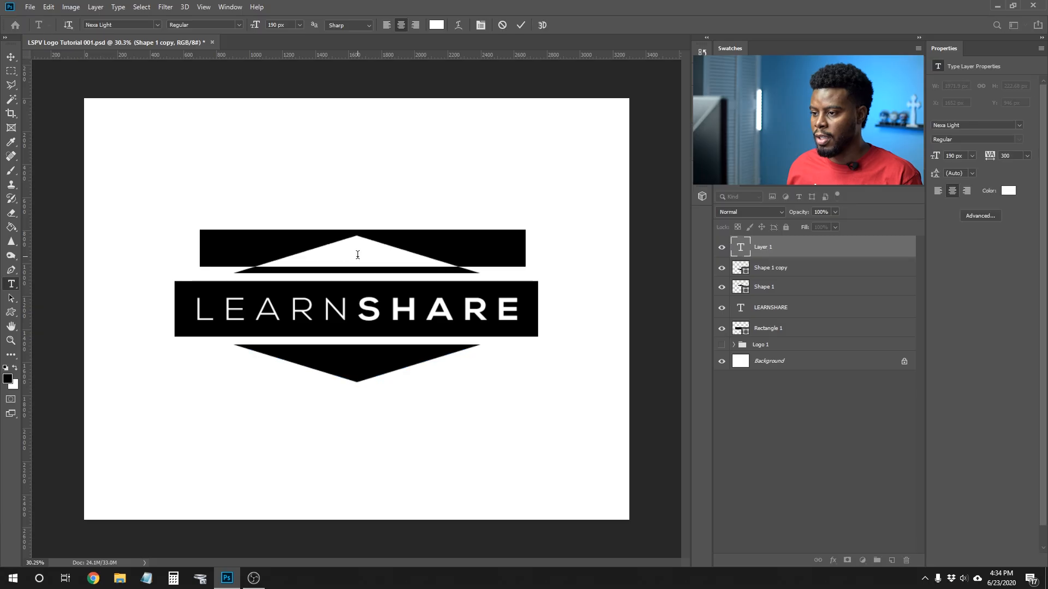
pyautogui.write('EST')
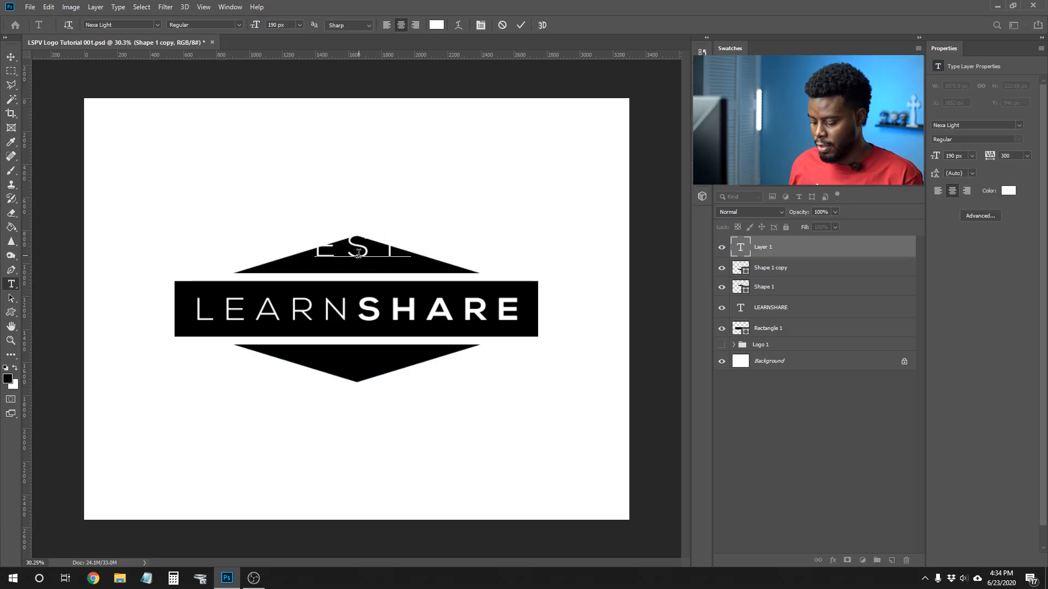
pyautogui.write('.')
# Step: Set the "EST." text size to 60 px and move it down to the upper triangle's base
pyautogui.hotkey('ctrl', 'a')
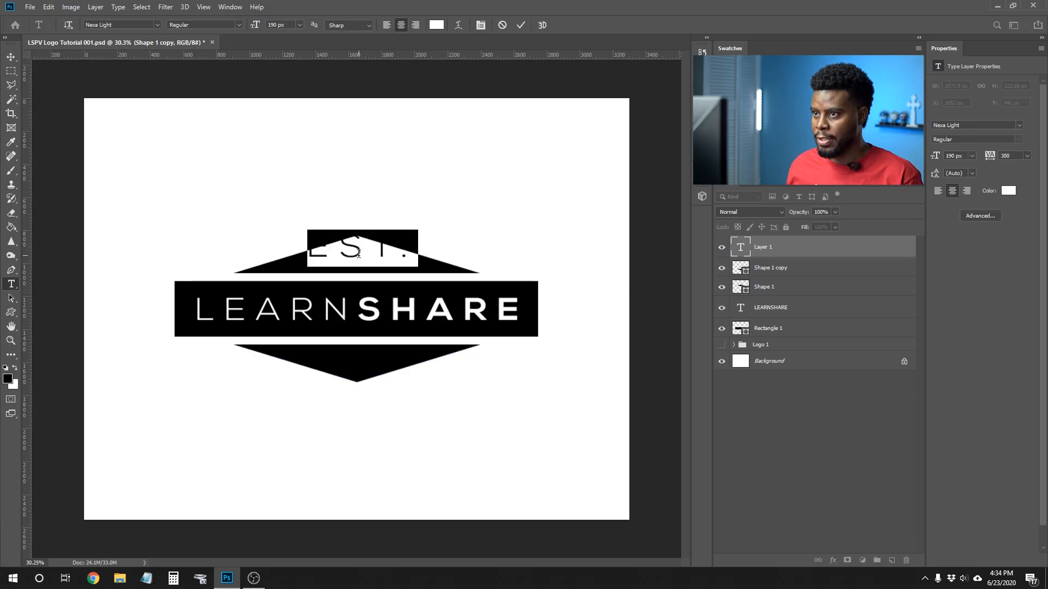
pyautogui.click(299, 25)
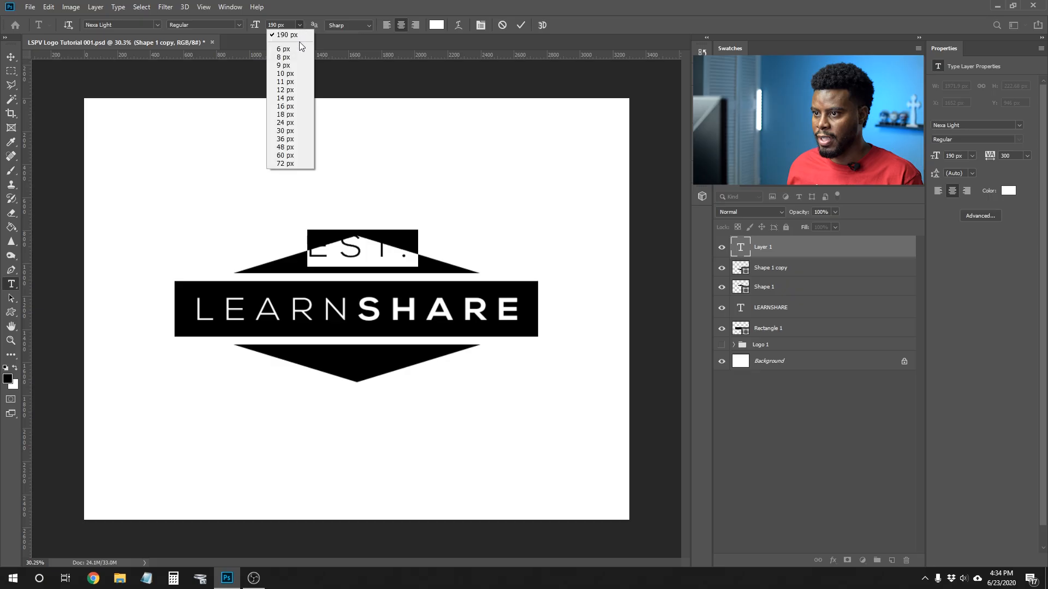
pyautogui.click(300, 157)
pyautogui.click(784, 257)
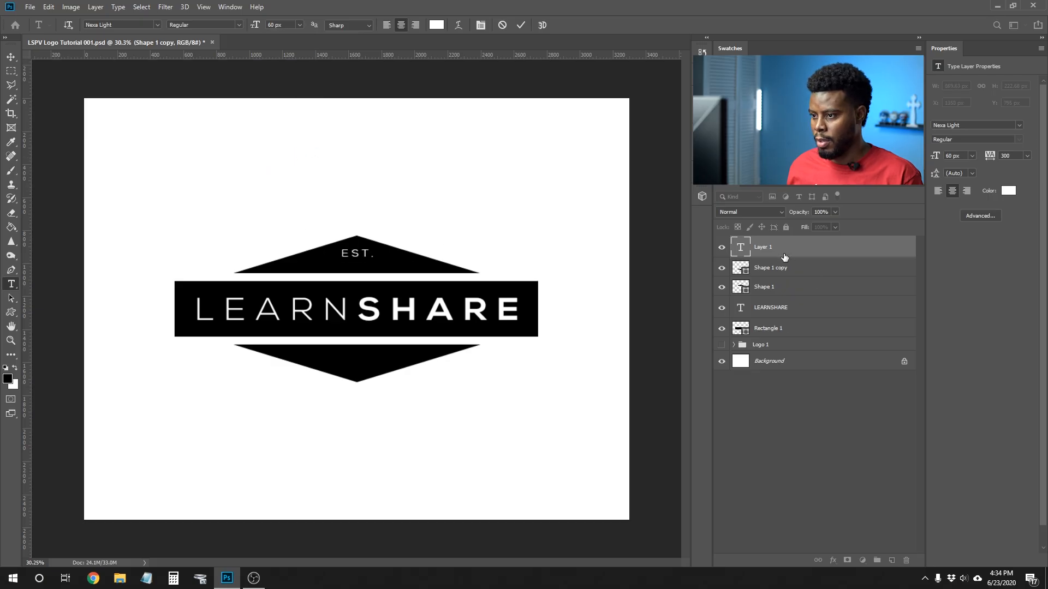
pyautogui.press('v')
pyautogui.moveTo(360, 256); pyautogui.dragTo(364, 267)
# Step: Duplicate the "EST." text onto the lower triangle and change the copy to read "2016"
pyautogui.press('ctrl')
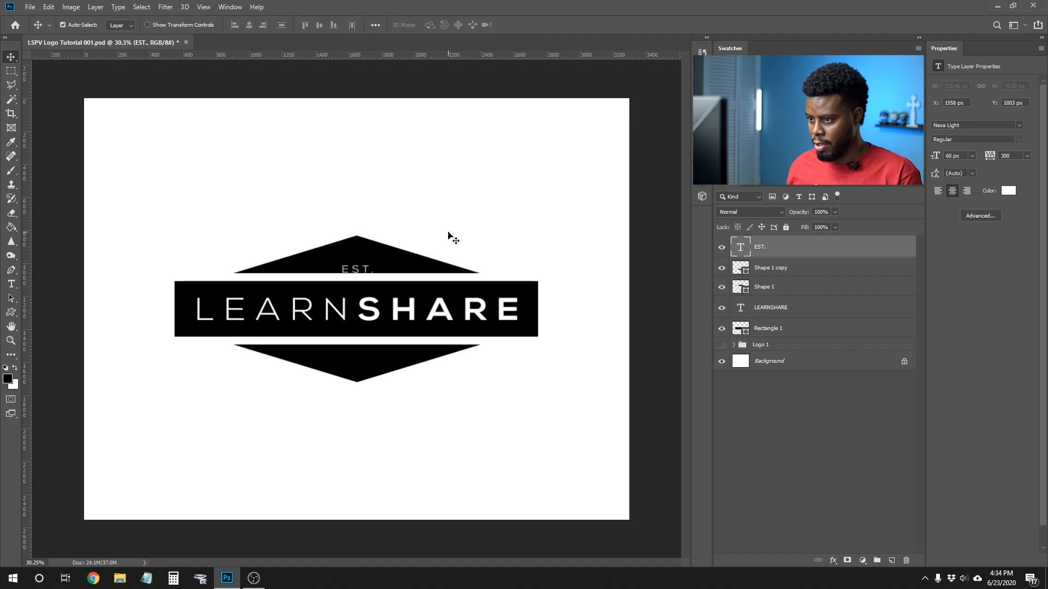
pyautogui.moveTo(362, 266); pyautogui.dragTo(361, 350)
pyautogui.doubleClick(362, 352)
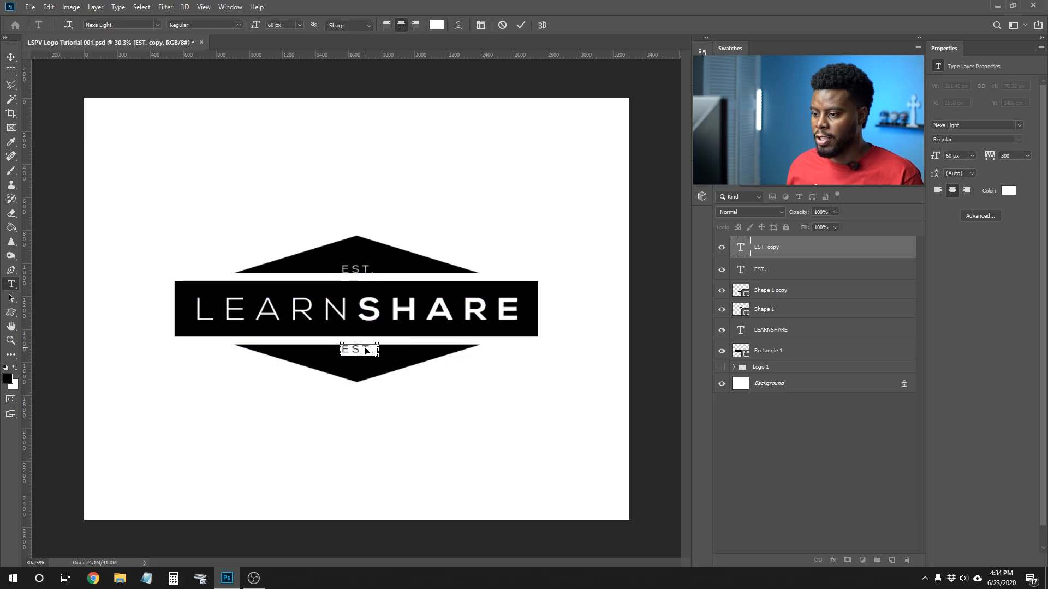
pyautogui.write('2016')
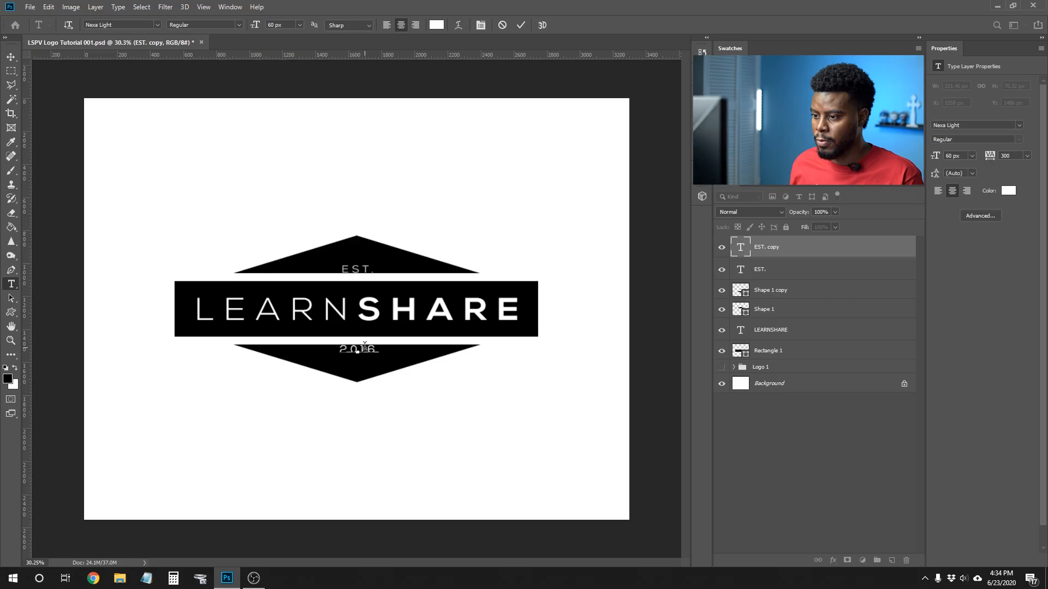
pyautogui.hotkey('ctrl', 'Return')
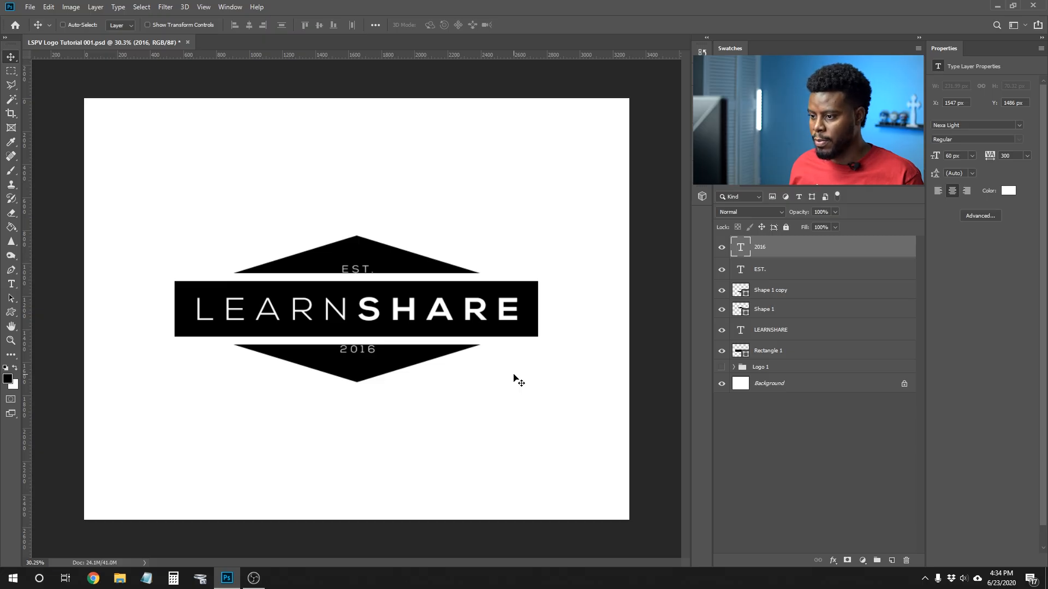
# Step: Nudge the "2016" text down about 70 px so it sits inside the lower triangle
pyautogui.hotkey('shift', 'Down')
pyautogui.hotkey('shift', 'Down')
pyautogui.hotkey('shift', 'Down')
pyautogui.hotkey('shift', 'Down')
pyautogui.hotkey('shift', 'Down')
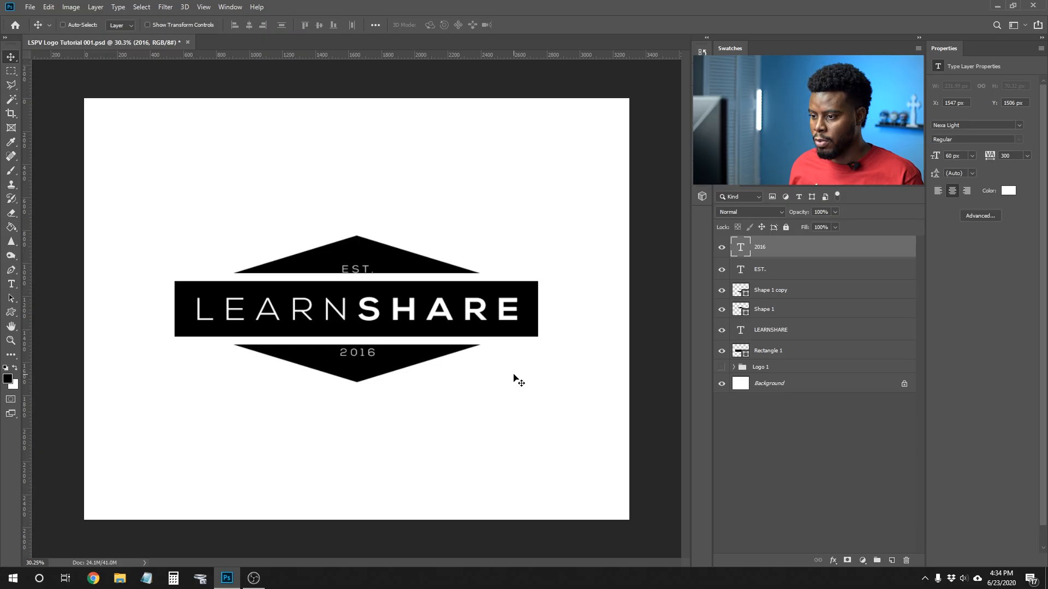
pyautogui.hotkey('shift', 'Down')
pyautogui.hotkey('shift', 'Down')
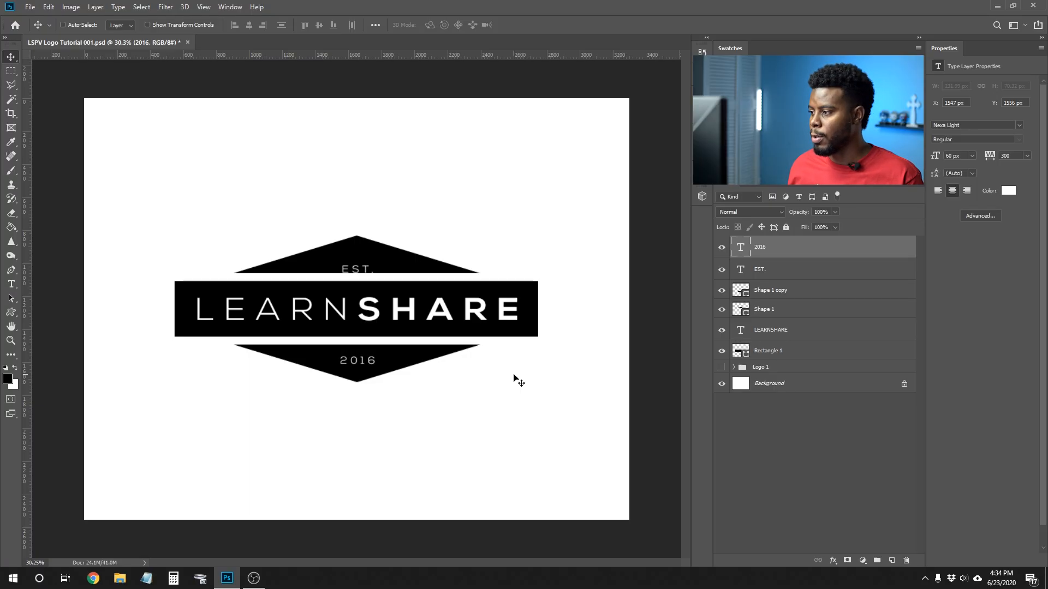
# Step: Nudge the "EST." text up 70 px so it sits inside the upper triangle
pyautogui.click(794, 273)
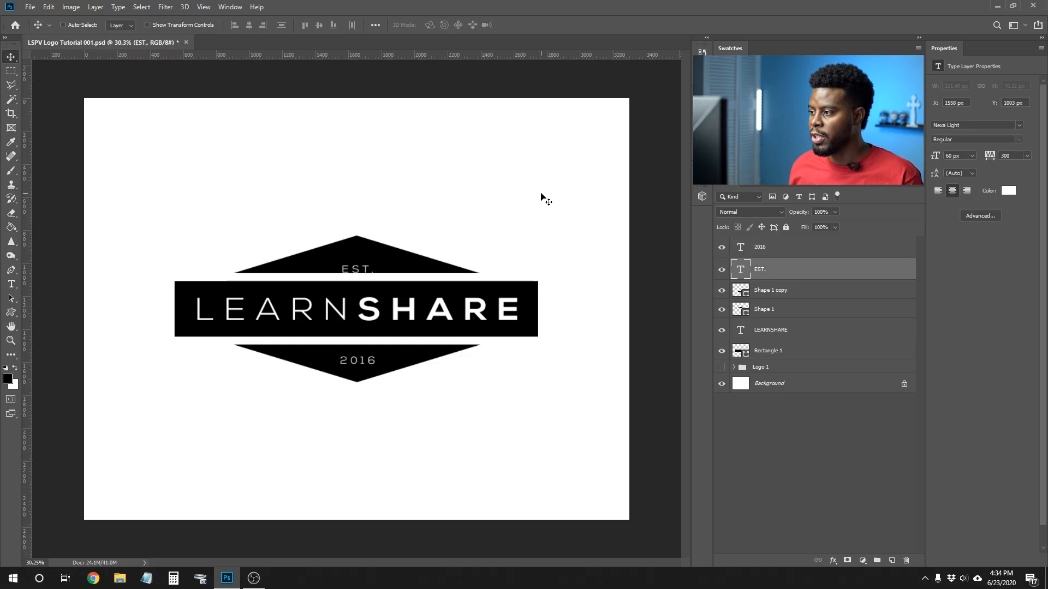
pyautogui.hotkey('shift', 'Up')
pyautogui.hotkey('shift', 'Up')
pyautogui.hotkey('shift', 'Up')
pyautogui.hotkey('shift', 'Up')
pyautogui.hotkey('shift', 'Up')
pyautogui.hotkey('shift', 'Up')
pyautogui.hotkey('shift', 'Up')
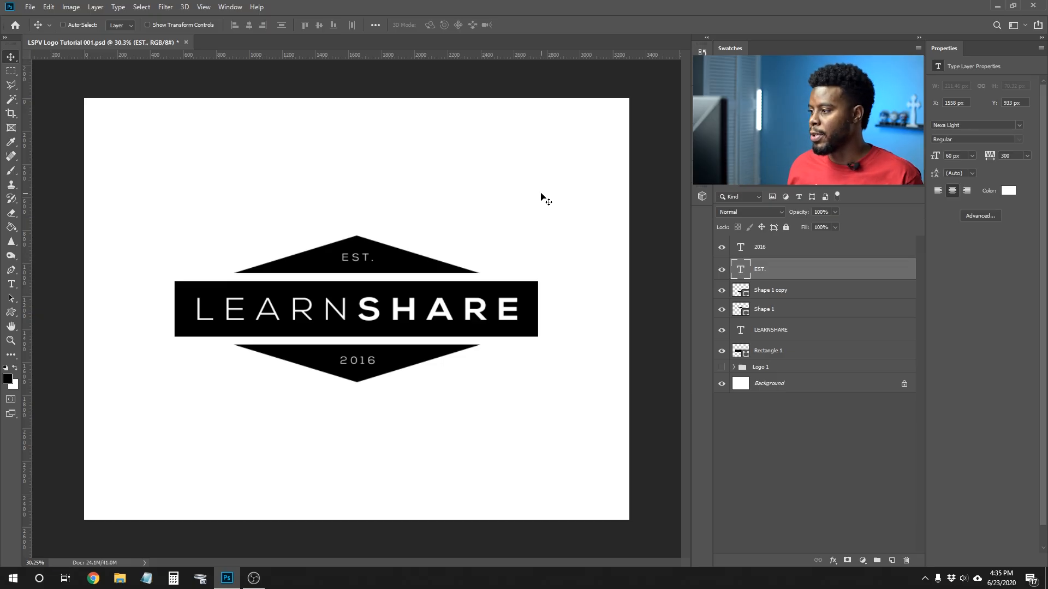
# Step: Group all the badge's text and shape layers, from 2016 to Rectangle 1, and name the group "Logo 2"
pyautogui.click(806, 250)
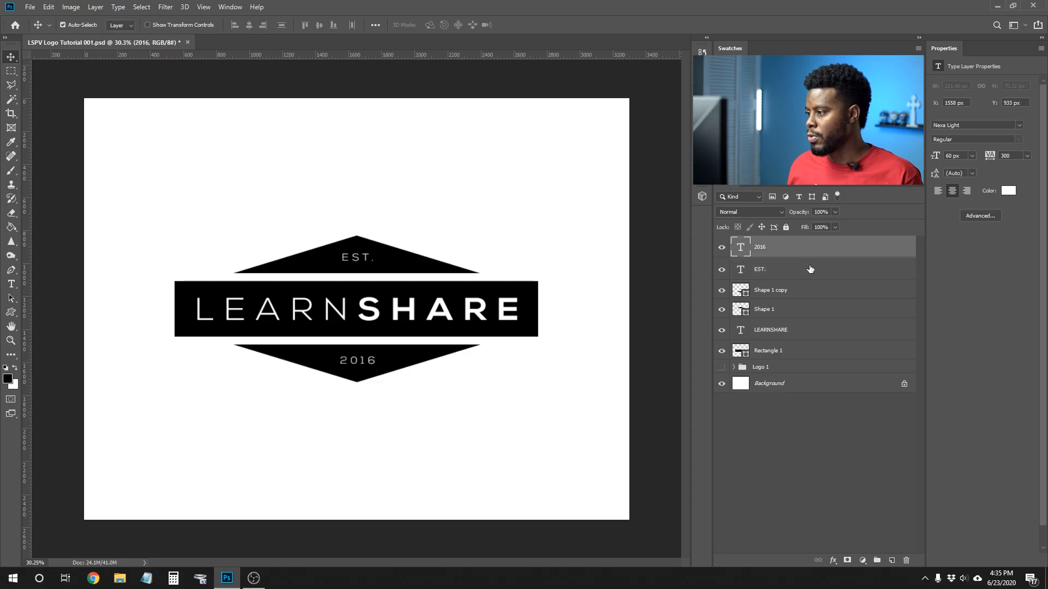
pyautogui.keyDown('shift'); pyautogui.click(811, 269); pyautogui.keyUp('shift')
pyautogui.keyDown('shift'); pyautogui.click(813, 289); pyautogui.keyUp('shift')
pyautogui.keyDown('shift'); pyautogui.click(812, 308); pyautogui.keyUp('shift')
pyautogui.keyDown('shift'); pyautogui.click(812, 330); pyautogui.keyUp('shift')
pyautogui.keyDown('shift'); pyautogui.click(812, 351); pyautogui.keyUp('shift')
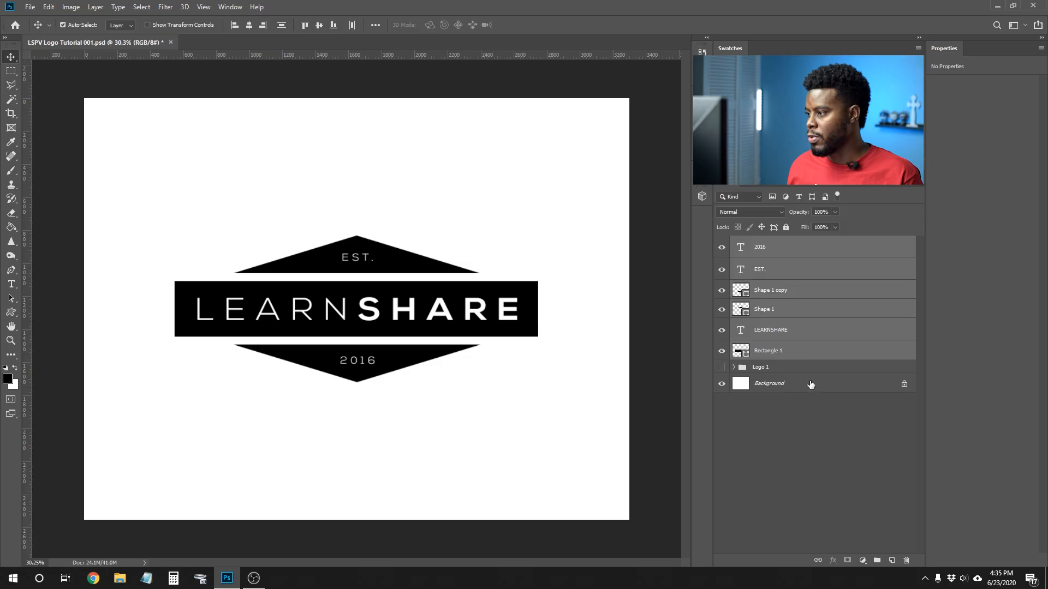
pyautogui.hotkey('ctrl', 'g')
pyautogui.doubleClick(764, 243)
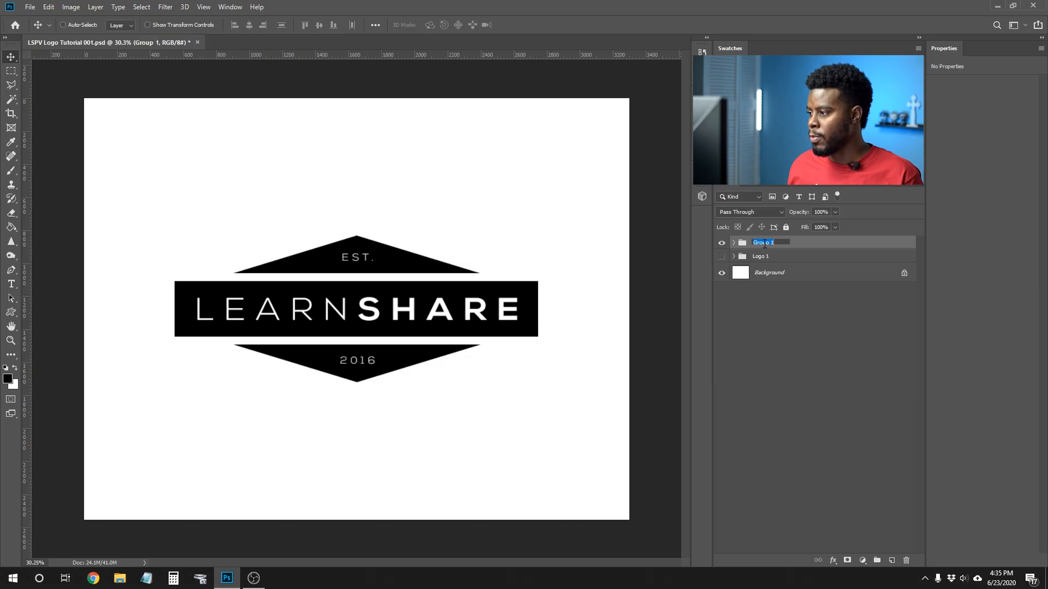
pyautogui.write('Logo 2')
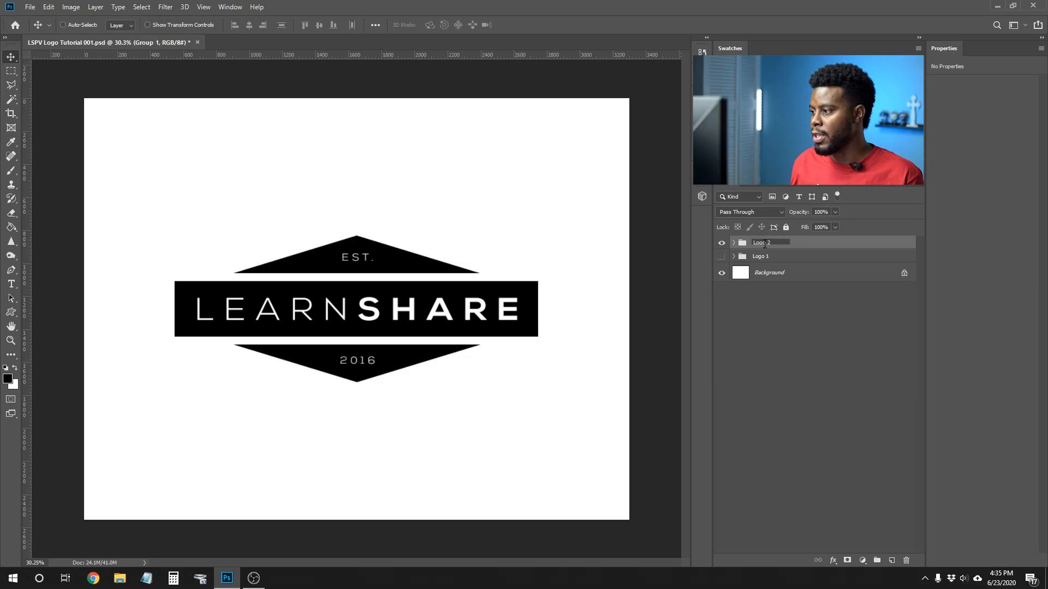
pyautogui.press('Return')
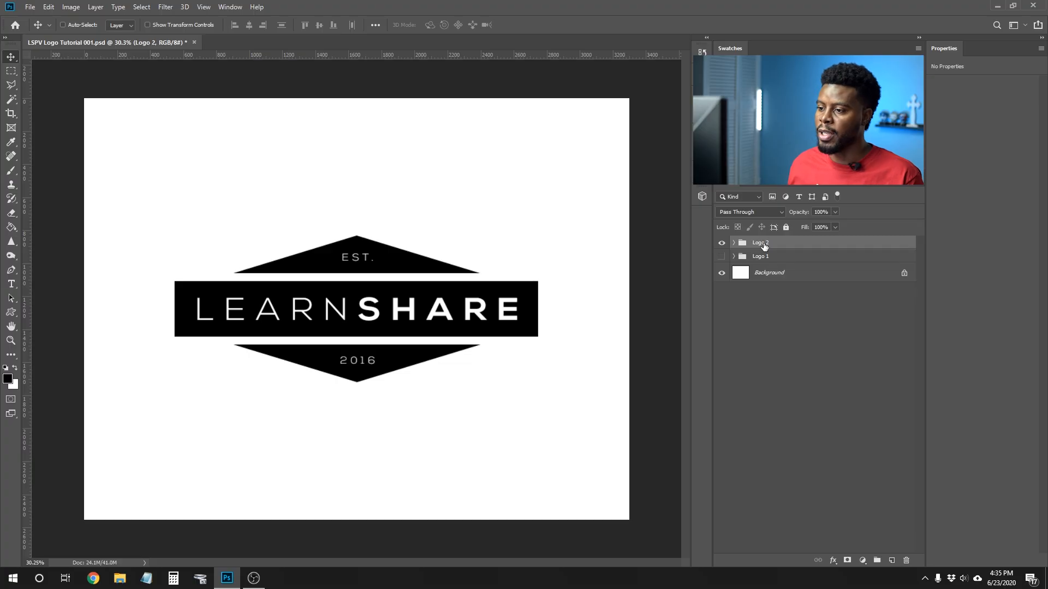
# Step: Align the Logo 2 group to the Background's horizontal centre and save the document with Maximize Compatibility on
pyautogui.click(791, 274)
pyautogui.click(248, 26)
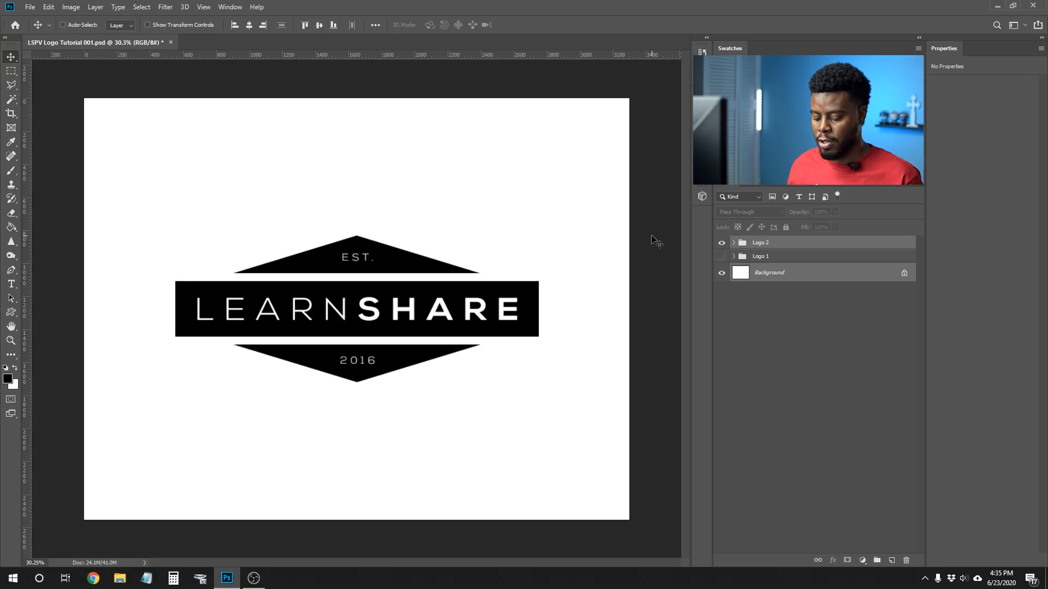
pyautogui.hotkey('ctrl', 's')
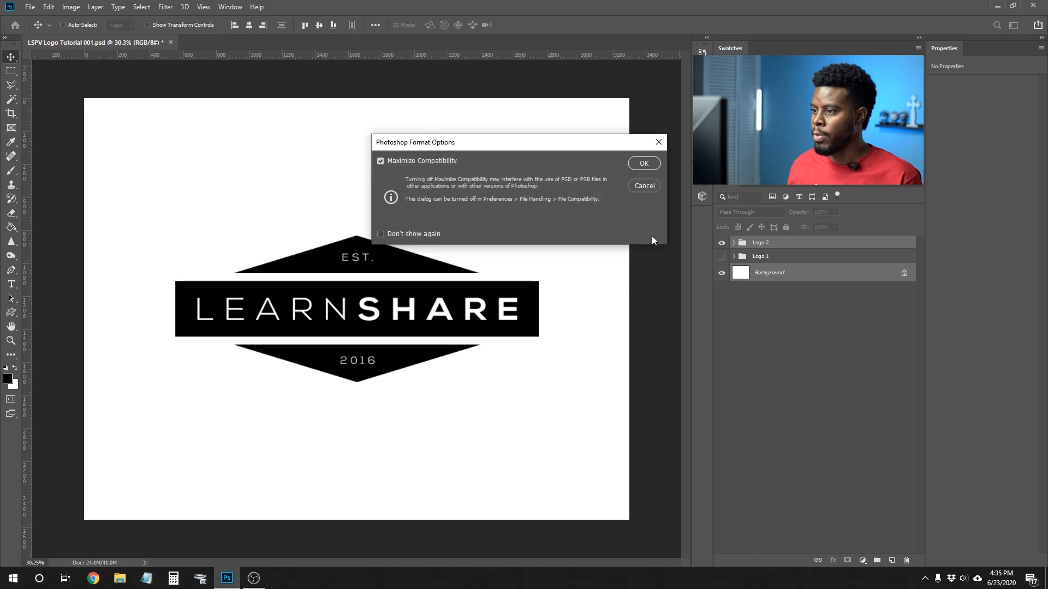
pyautogui.press('Return')
# Step: Set the size of the "EST." text in the upper triangle to 80 px
pyautogui.click(759, 244)
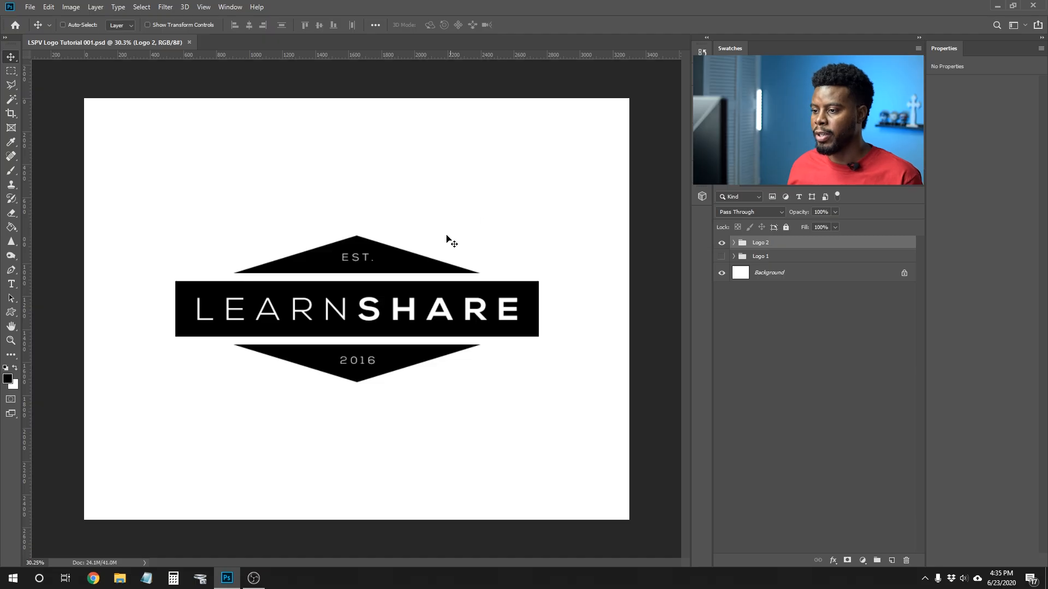
pyautogui.press('t')
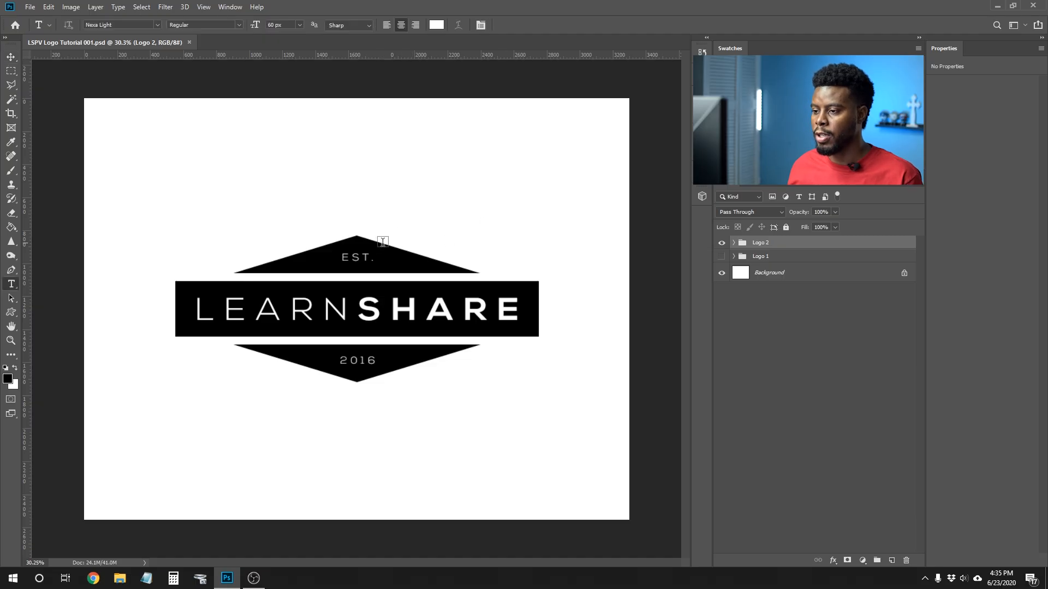
pyautogui.click(356, 257)
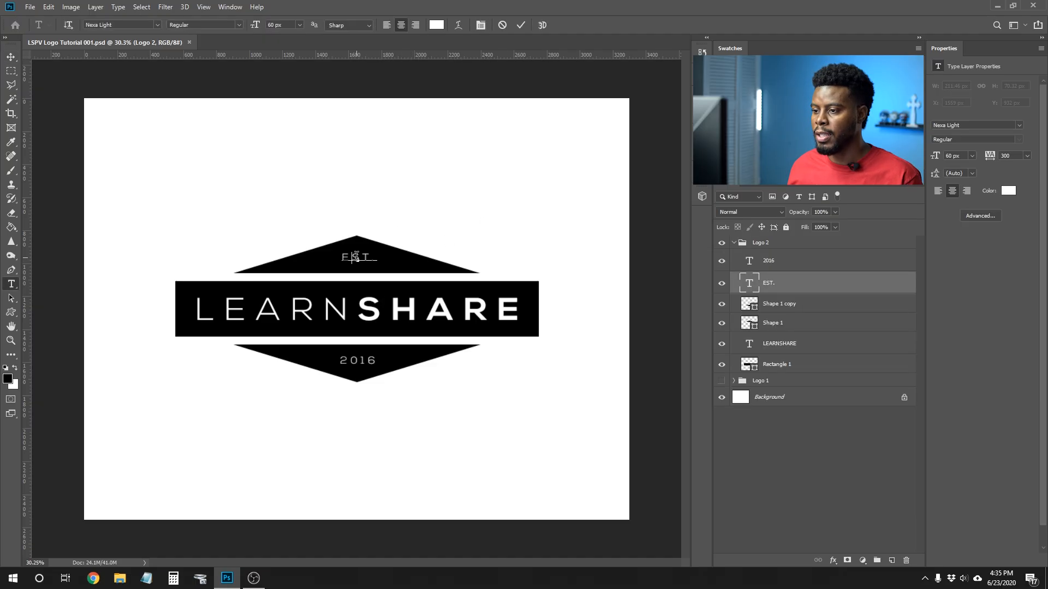
pyautogui.hotkey('ctrl', 'a')
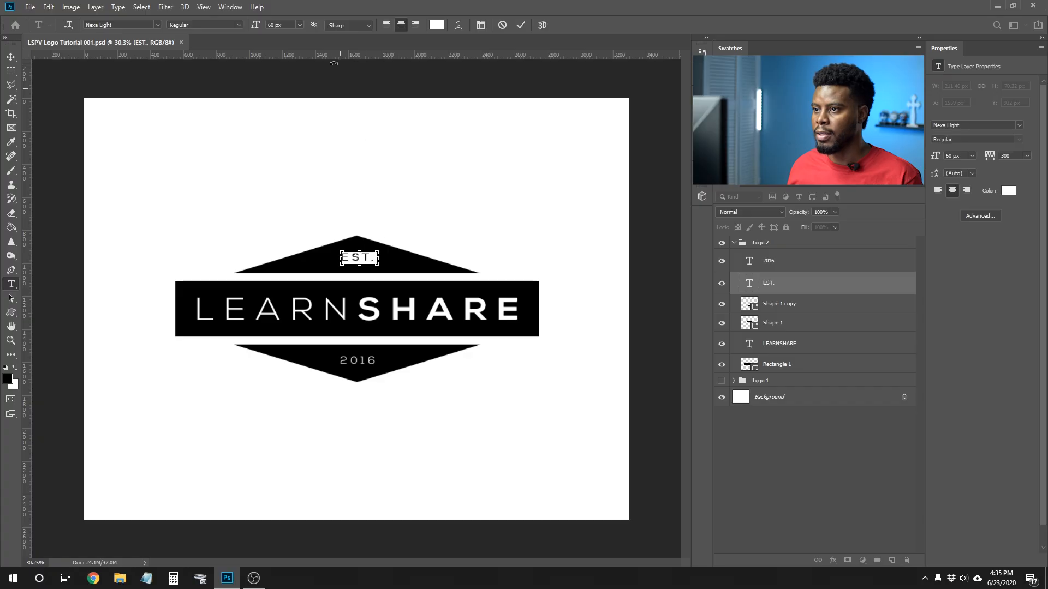
pyautogui.click(281, 25)
pyautogui.write('80')
pyautogui.press('Return')
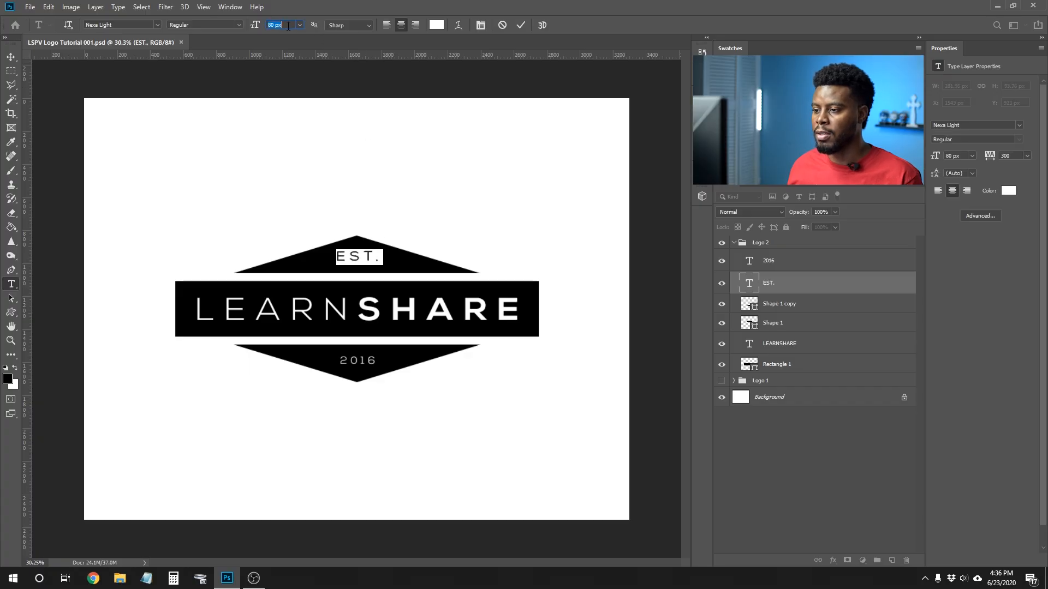
pyautogui.hotkey('ctrl', 'Return')
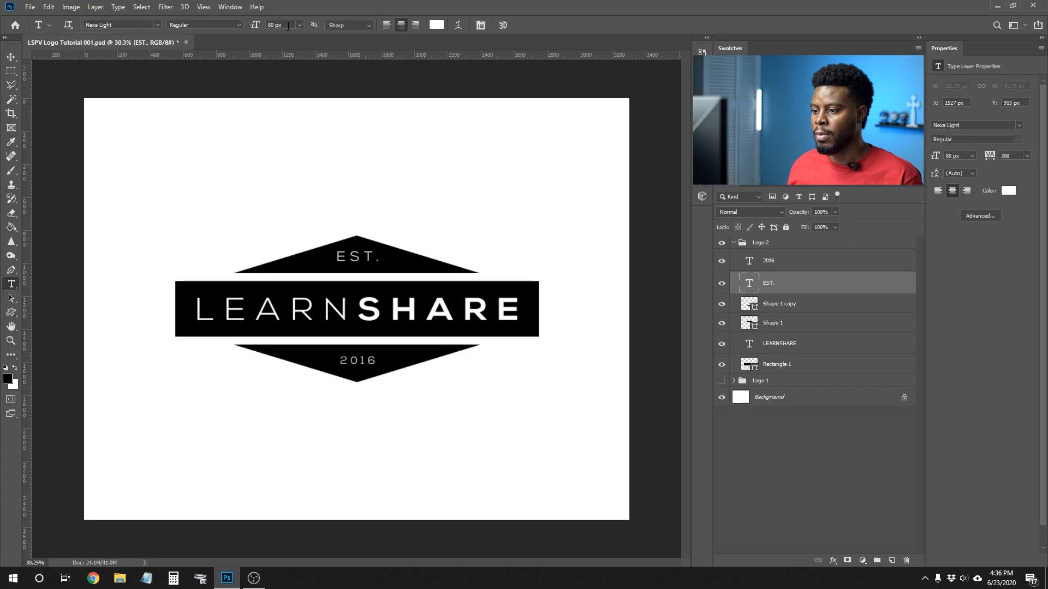
# Step: Enlarge the "2016" text in the lower triangle to 80 px, collapse the Logo 2 group and save the document
pyautogui.click(359, 362)
pyautogui.hotkey('ctrl', 'a')
pyautogui.hotkey('shift', 'Up')
pyautogui.hotkey('shift', 'Up')
pyautogui.hotkey('ctrl', 'Return')
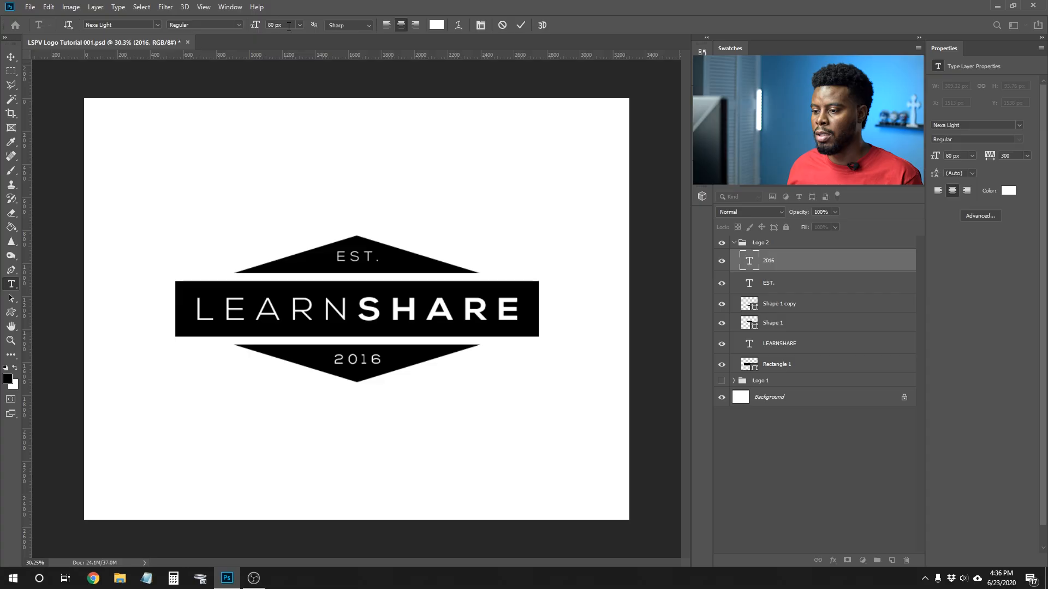
pyautogui.click(734, 244)
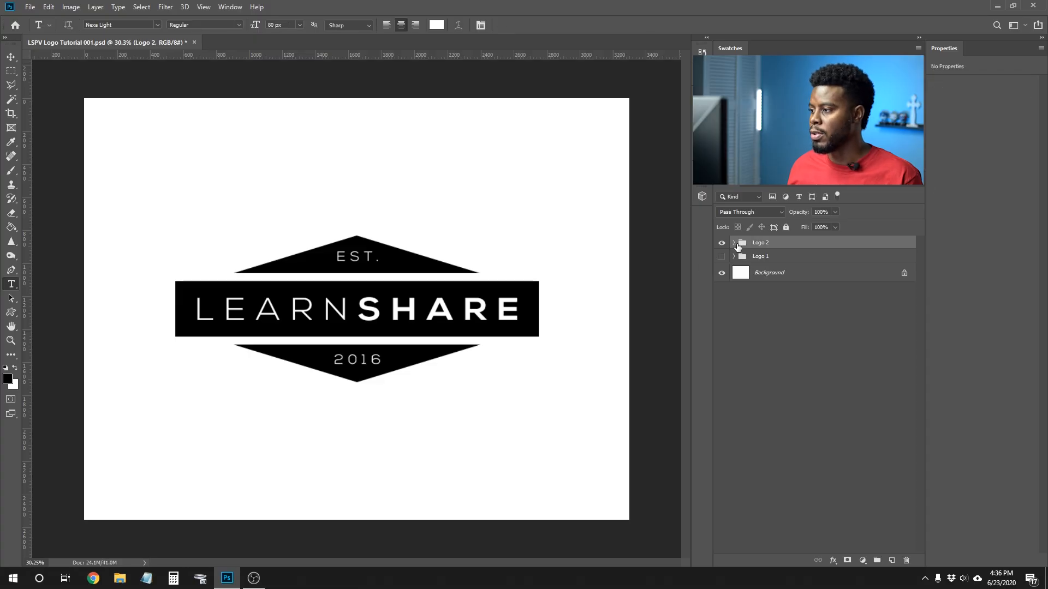
pyautogui.hotkey('ctrl', 's')
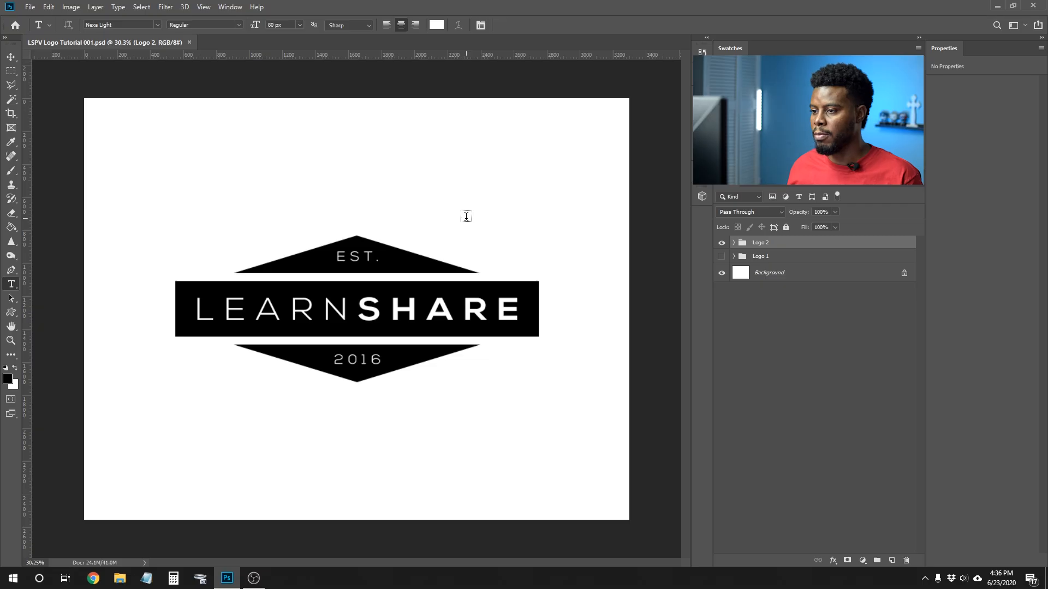
# Step: Hide the Logo 2 group and add a text layer reading "LEARN SHARE" below the middle of the empty canvas
pyautogui.press('v')
pyautogui.click(719, 243)
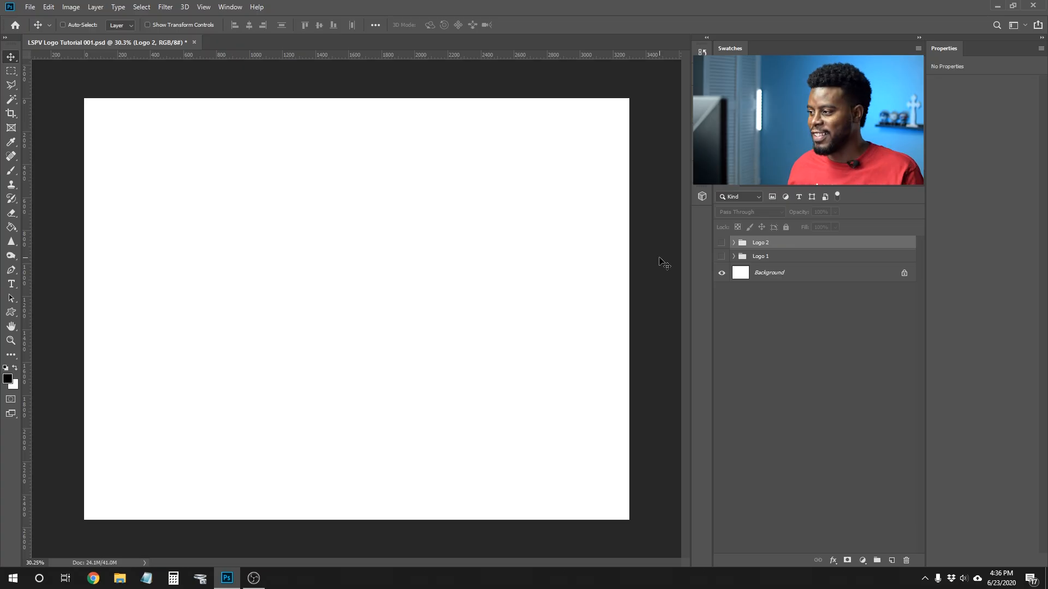
pyautogui.press('t')
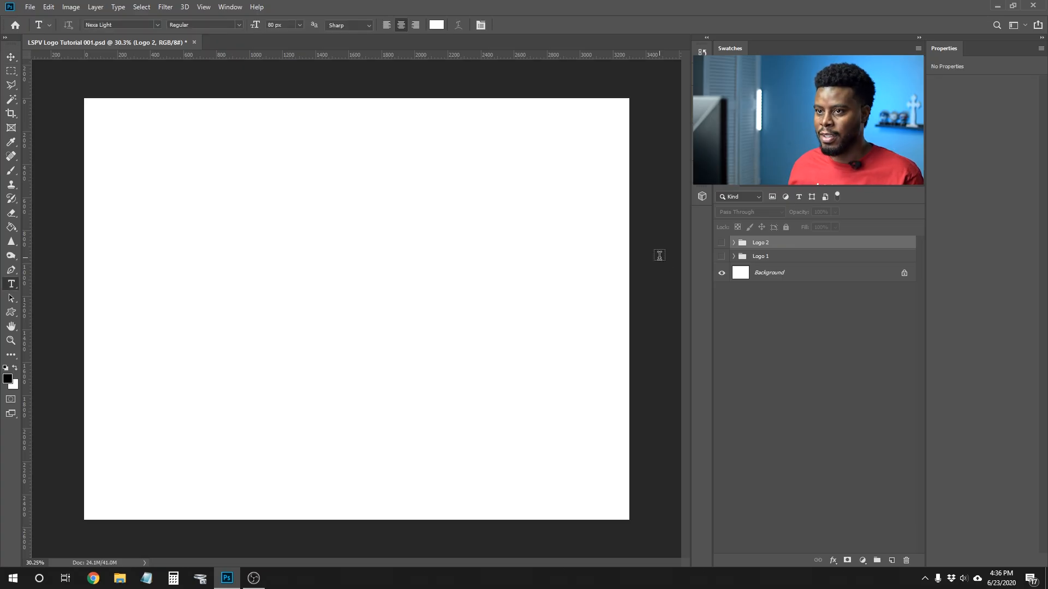
pyautogui.click(328, 364)
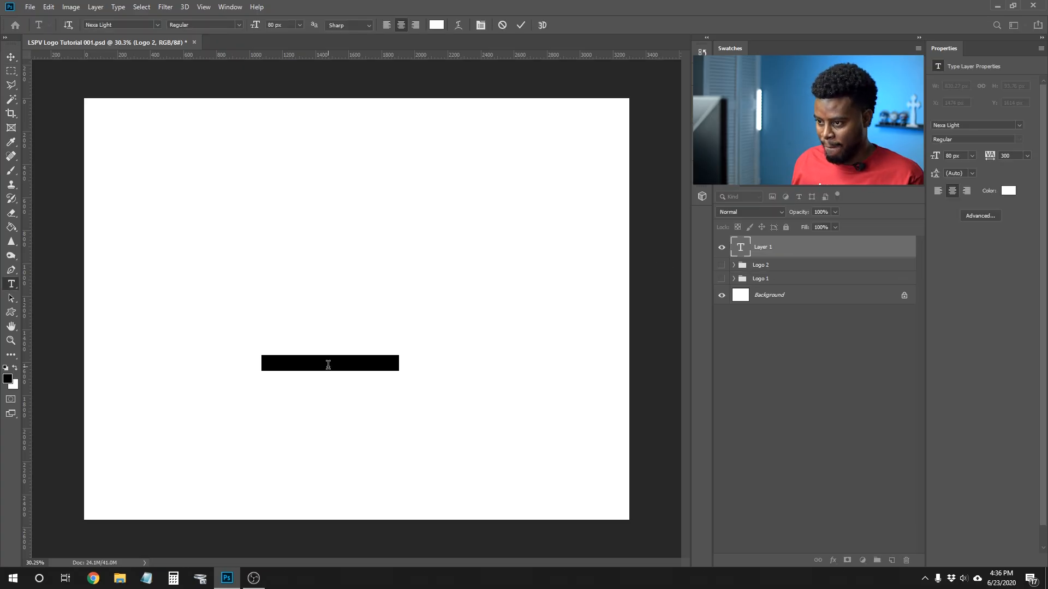
pyautogui.write('PHOTOGRAPHY')
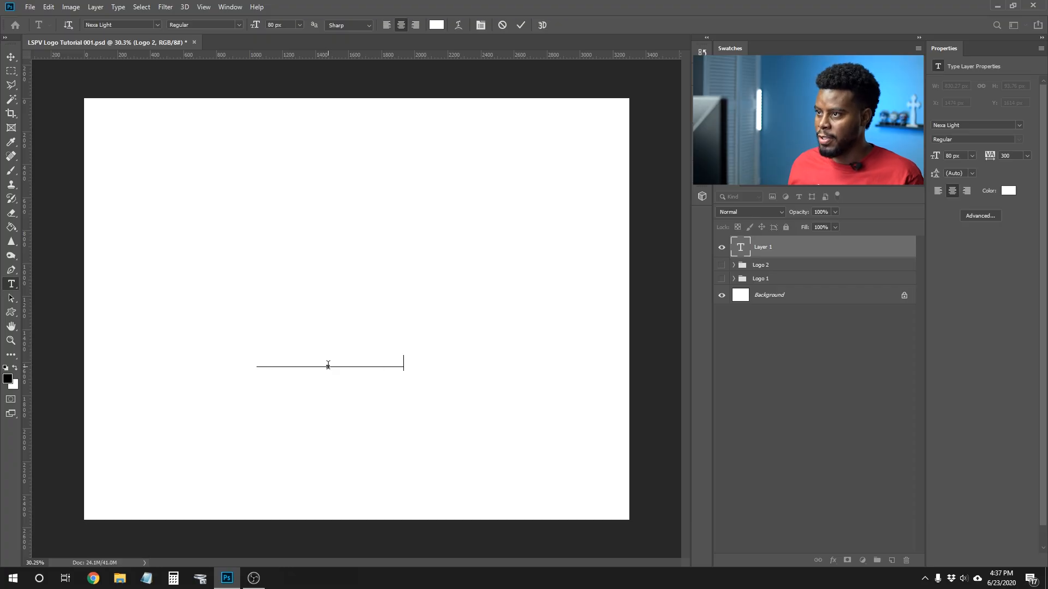
# Step: Change the colour of the "LEARN SHARE" text to black (000000)
pyautogui.hotkey('ctrl', 'a')
pyautogui.click(437, 25)
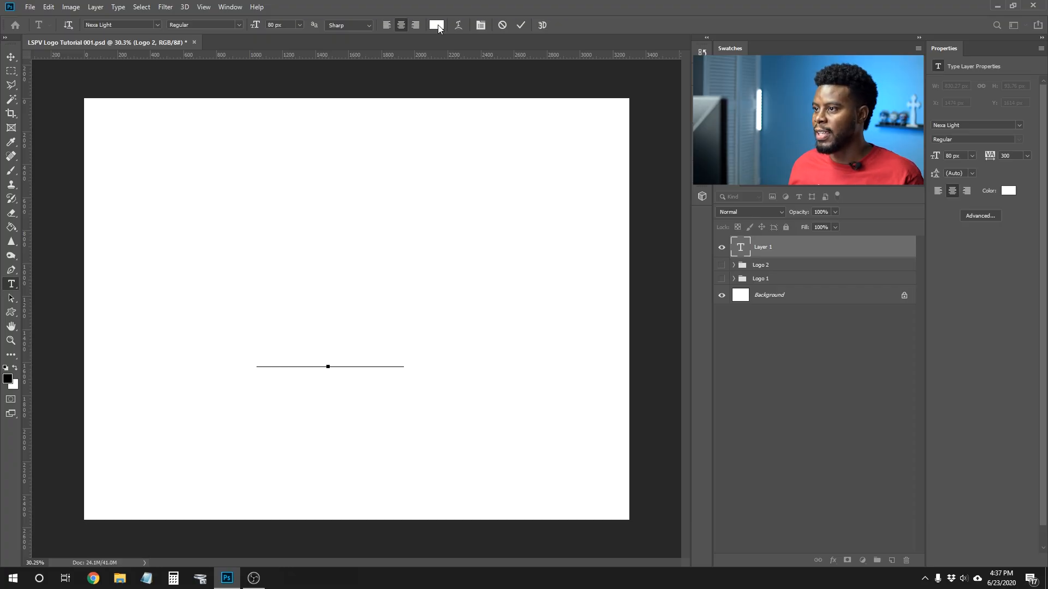
pyautogui.click(646, 338)
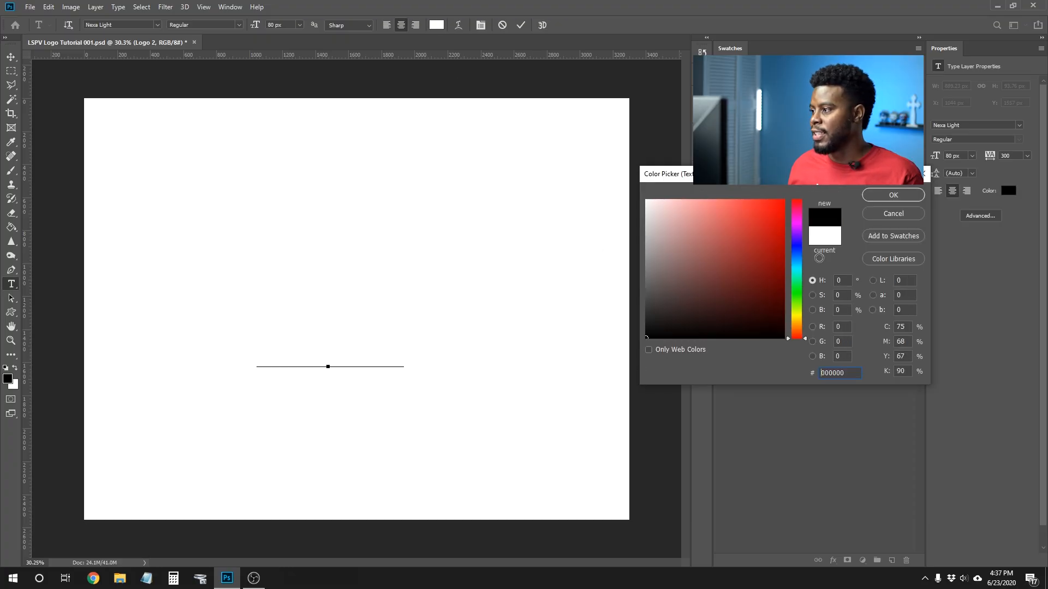
pyautogui.click(892, 195)
# Step: Add a second line reading "MOUNTAIN CO." below "LEARN SHARE" in the same text layer
pyautogui.click(403, 363)
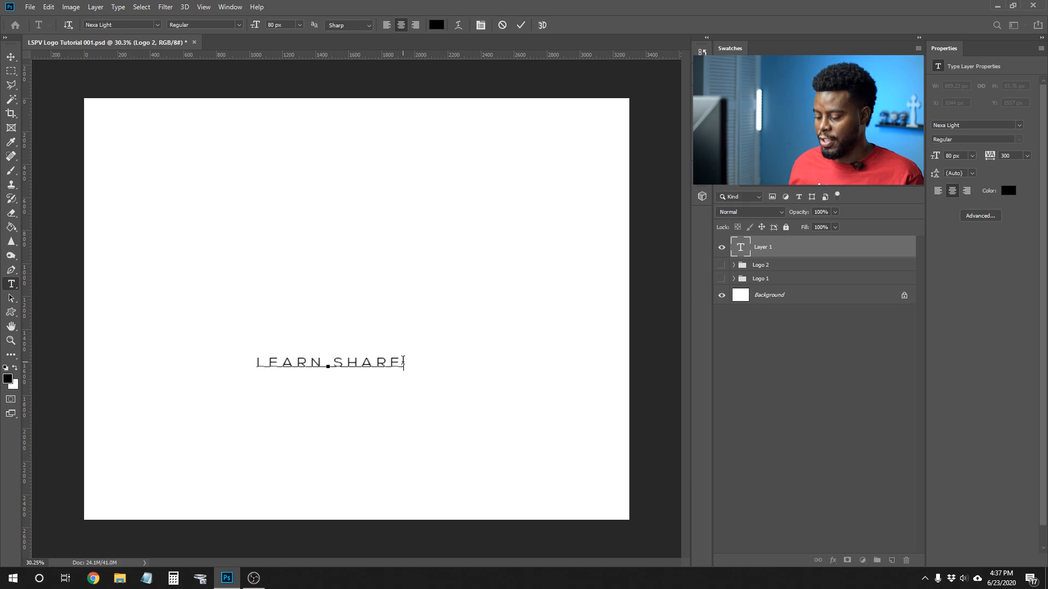
pyautogui.press('Return')
pyautogui.write('MOUNTA')
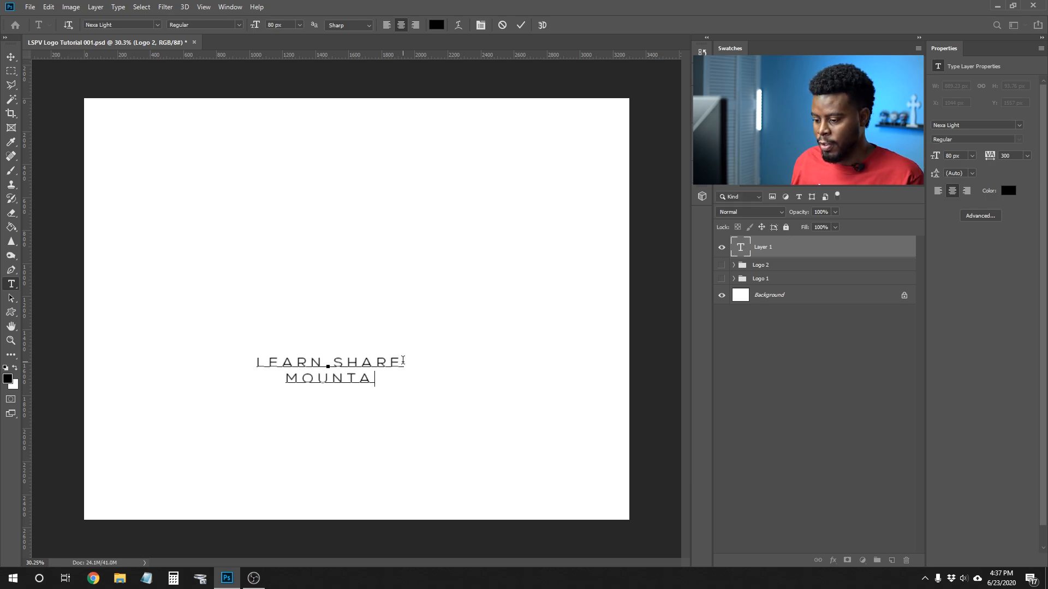
pyautogui.write('IN CO')
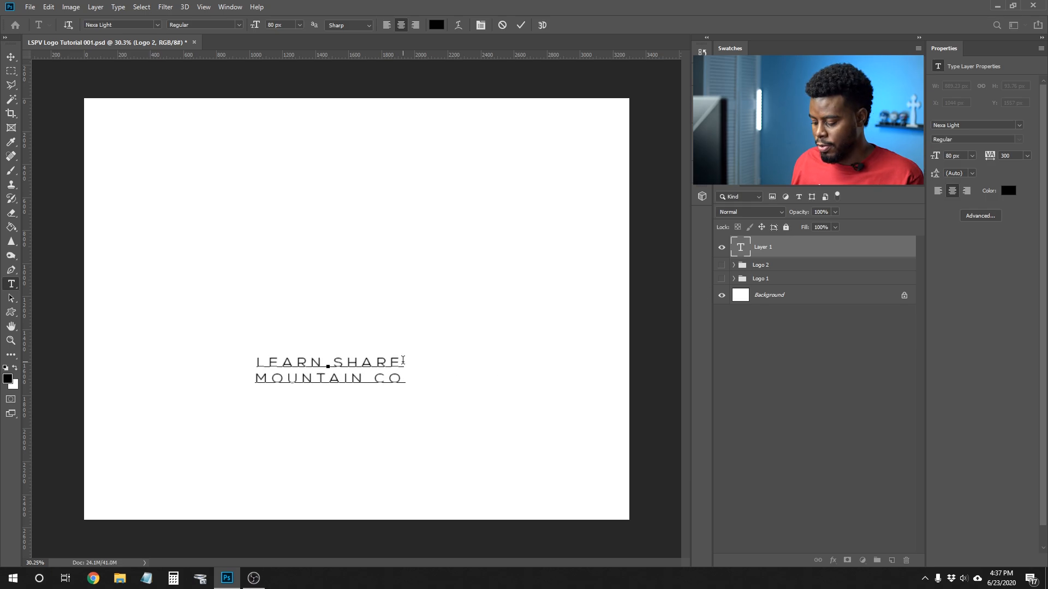
pyautogui.press('BackSpace')
pyautogui.write('LOTH')
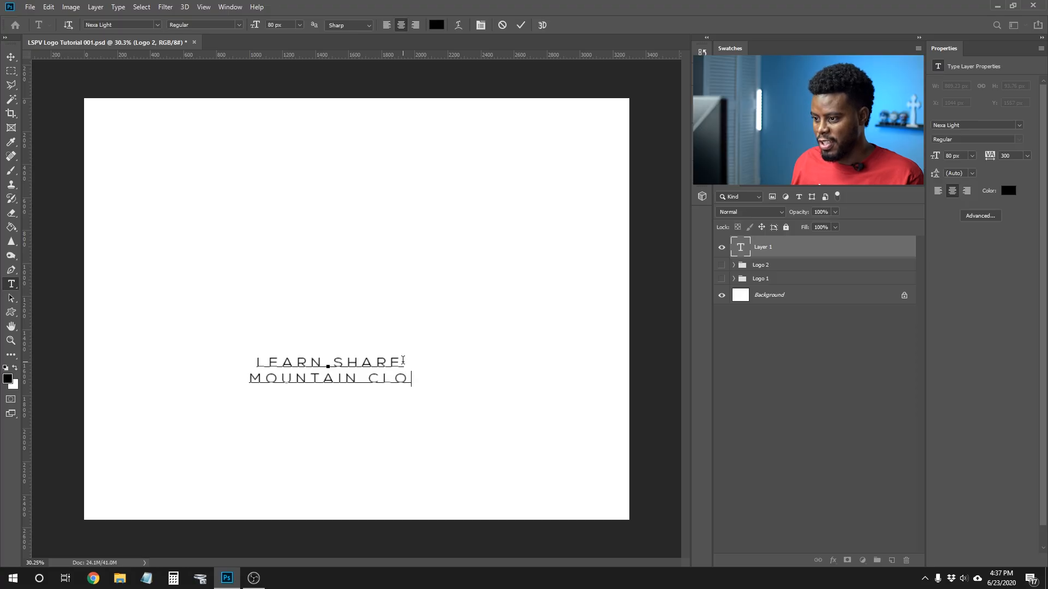
pyautogui.press('BackSpace')
pyautogui.press('BackSpace')
pyautogui.press('BackSpace')
pyautogui.press('BackSpace')
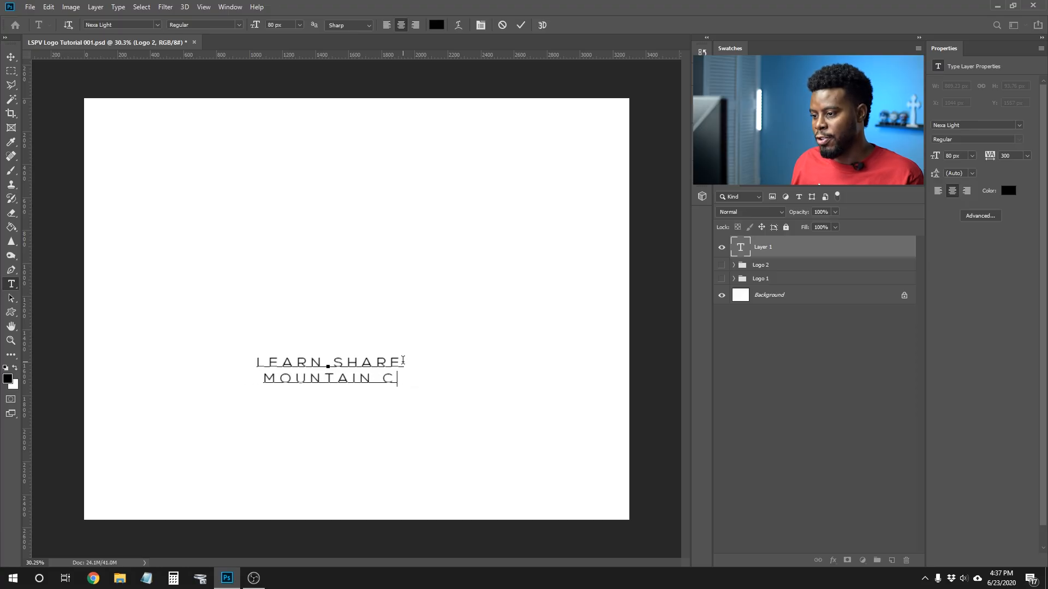
pyautogui.write('O.')
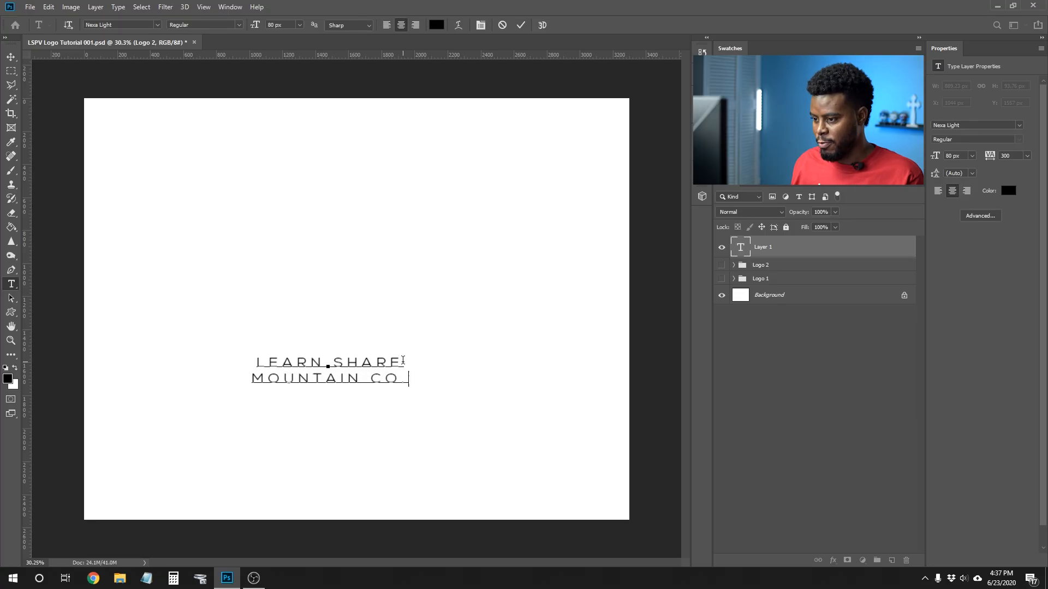
pyautogui.hotkey('ctrl', 'Return')
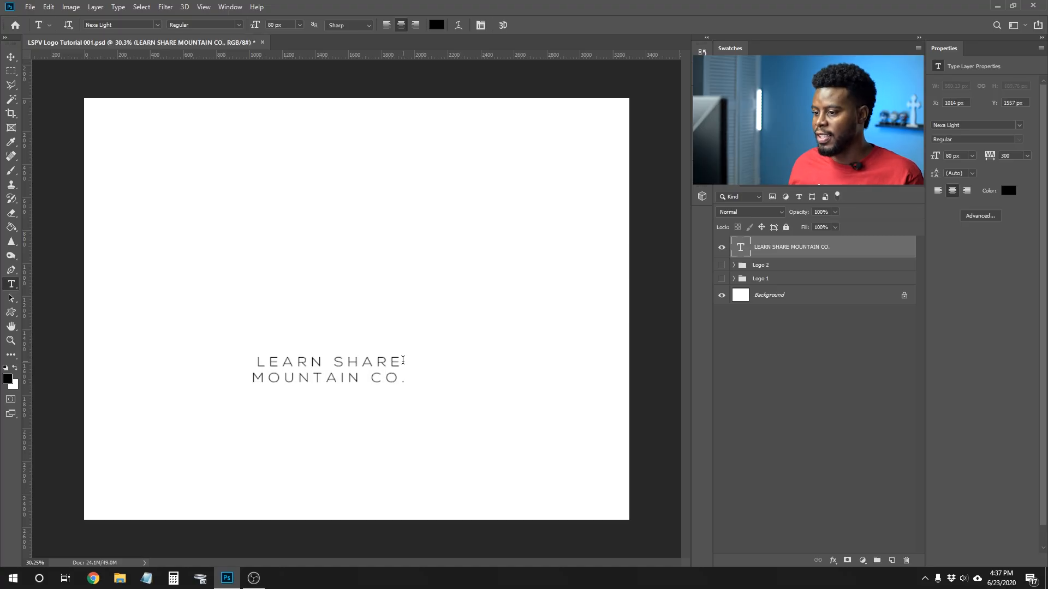
# Step: Draw a black triangle custom shape about 671 px wide and 579 px high above the text
pyautogui.press('v')
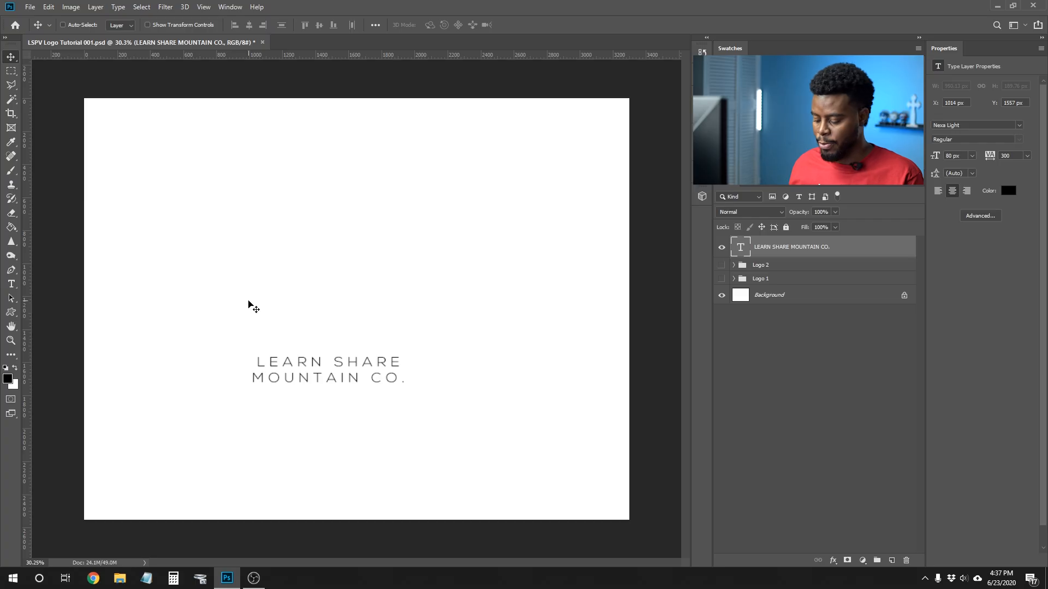
pyautogui.press('u')
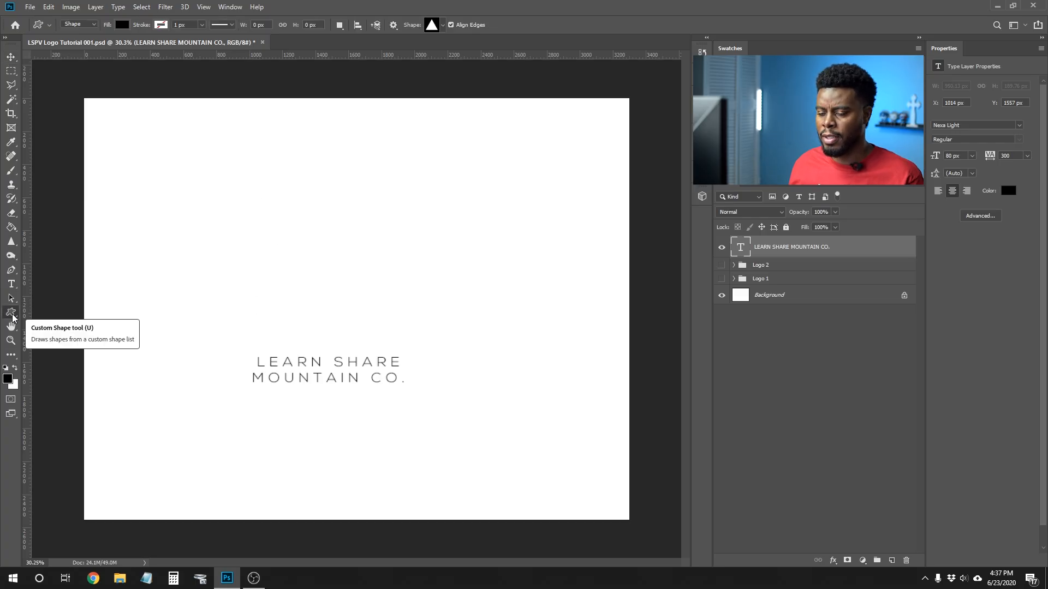
pyautogui.moveTo(234, 222); pyautogui.dragTo(347, 327)
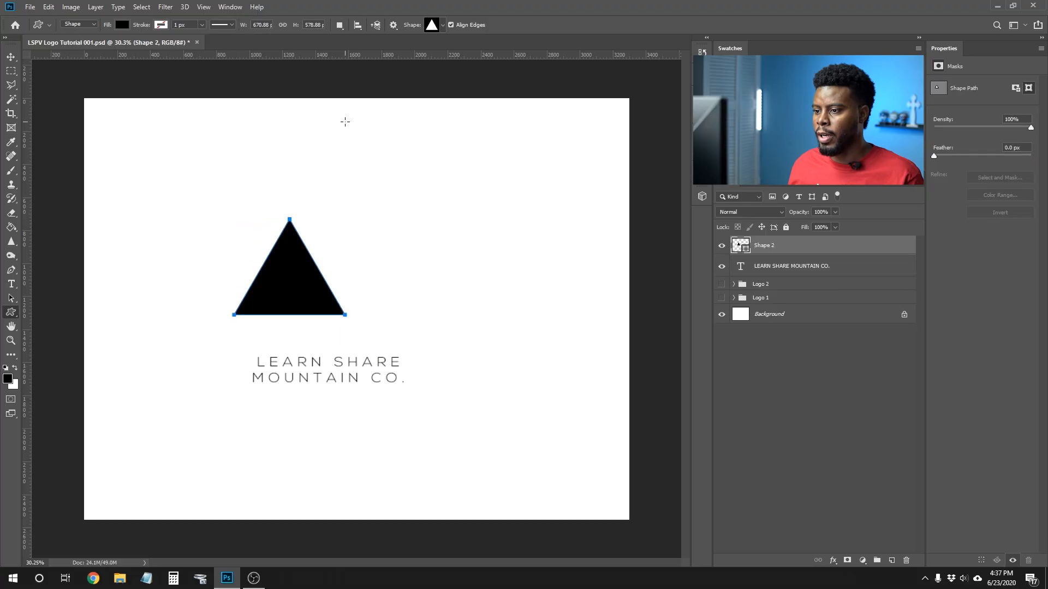
# Step: Duplicate the black triangle and shift the copy to the right so the two peaks overlap
pyautogui.press('v')
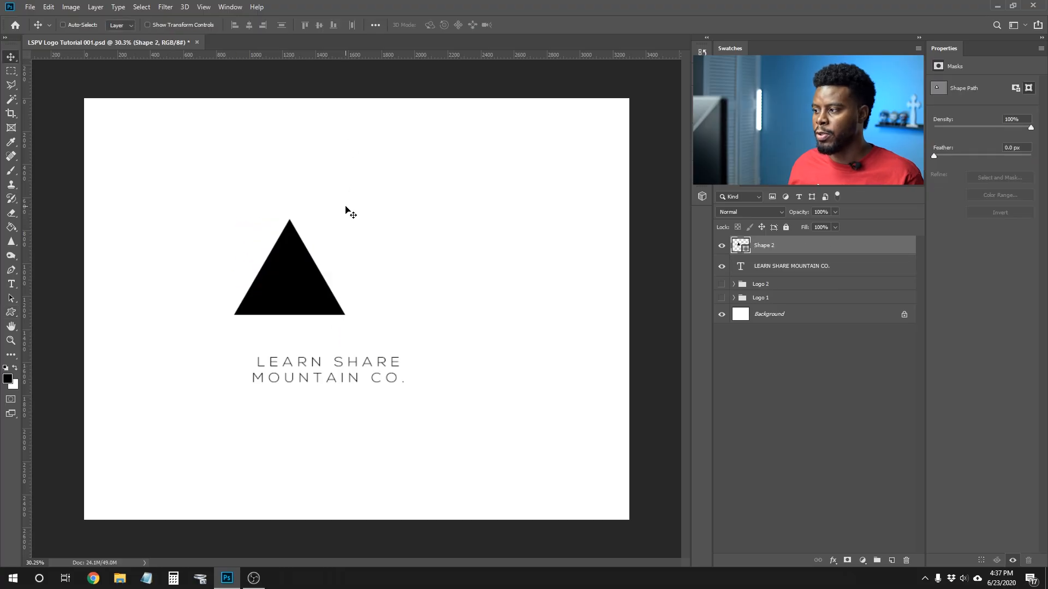
pyautogui.press('ctrl')
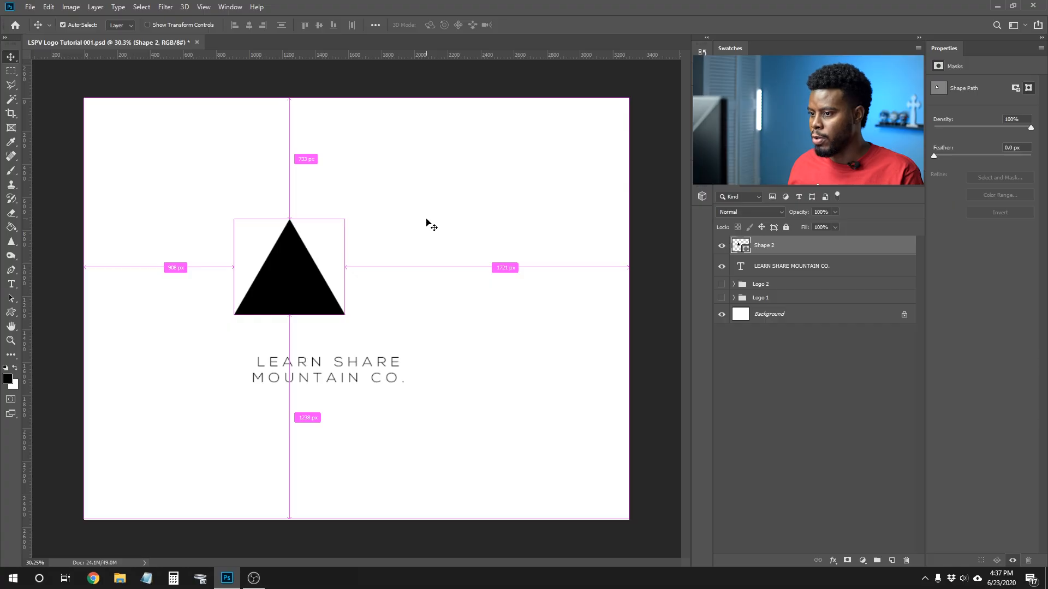
pyautogui.hotkey('ctrl', 'j')
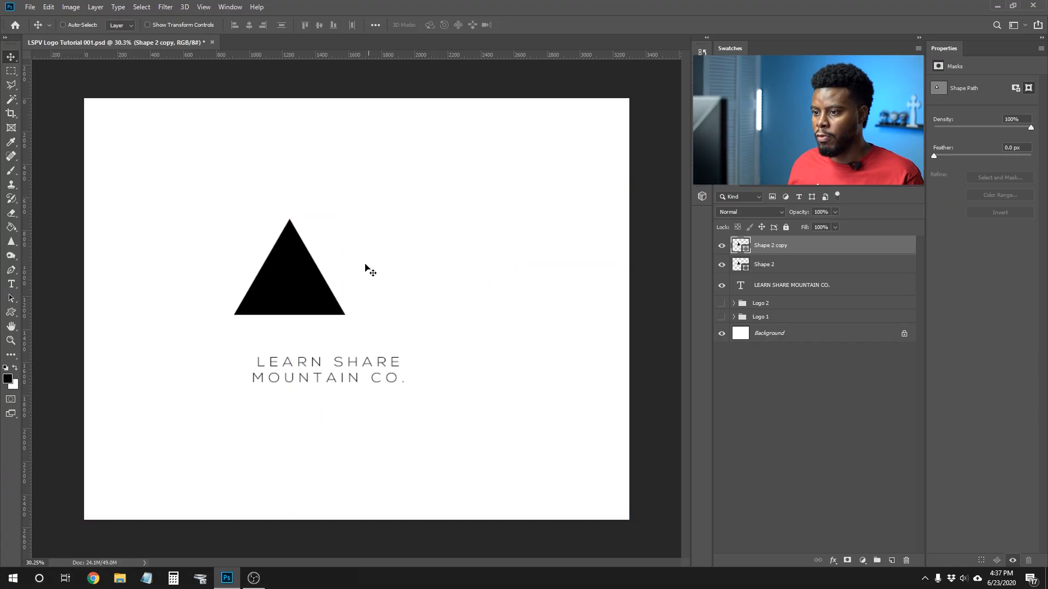
pyautogui.moveTo(309, 295); pyautogui.dragTo(368, 299)
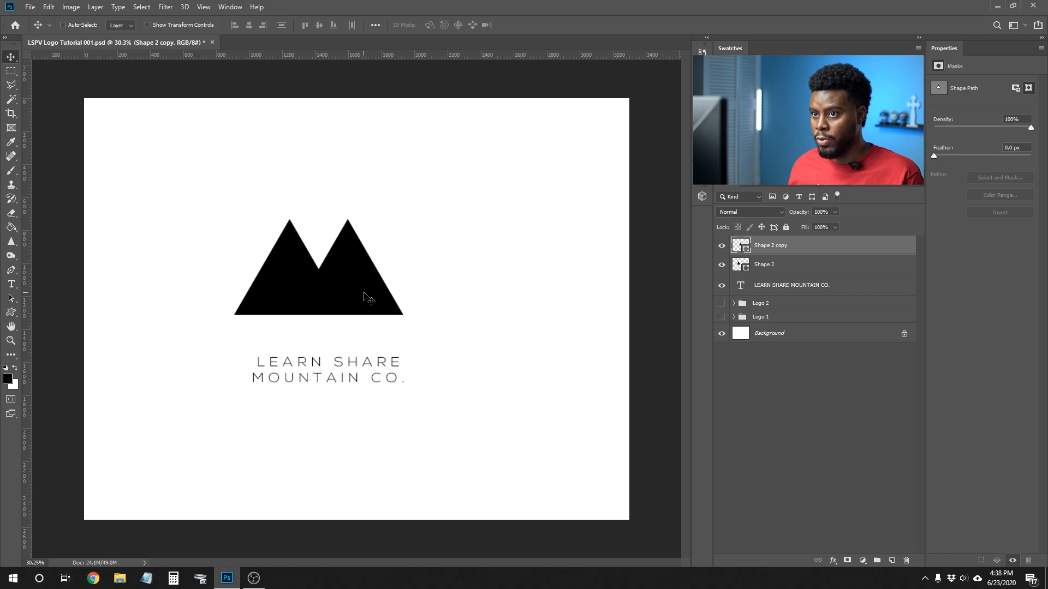
# Step: Remove the fill of the duplicated triangle and give it a black stroke
pyautogui.press('u')
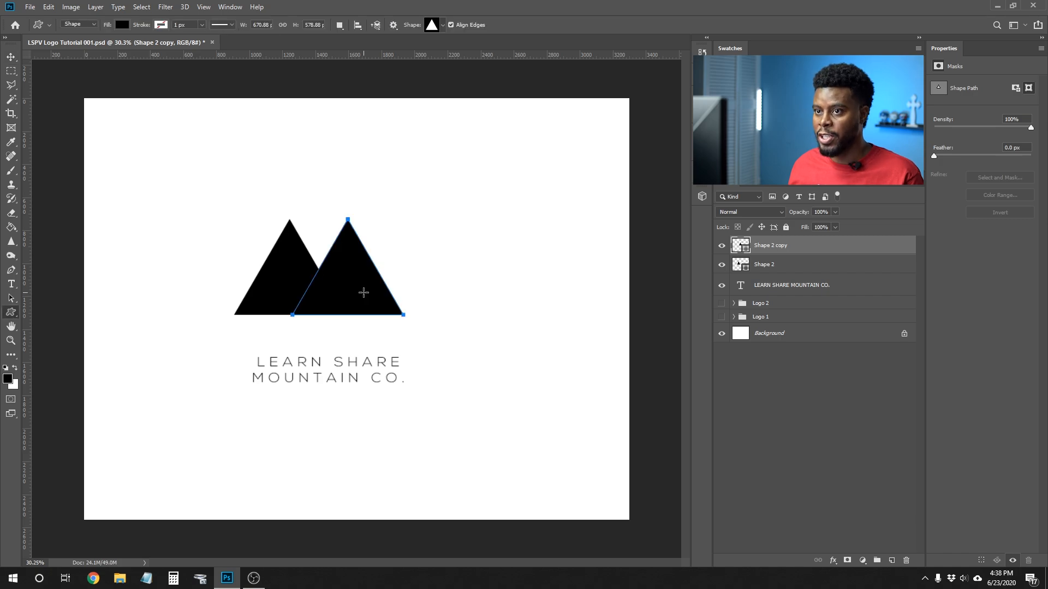
pyautogui.click(125, 25)
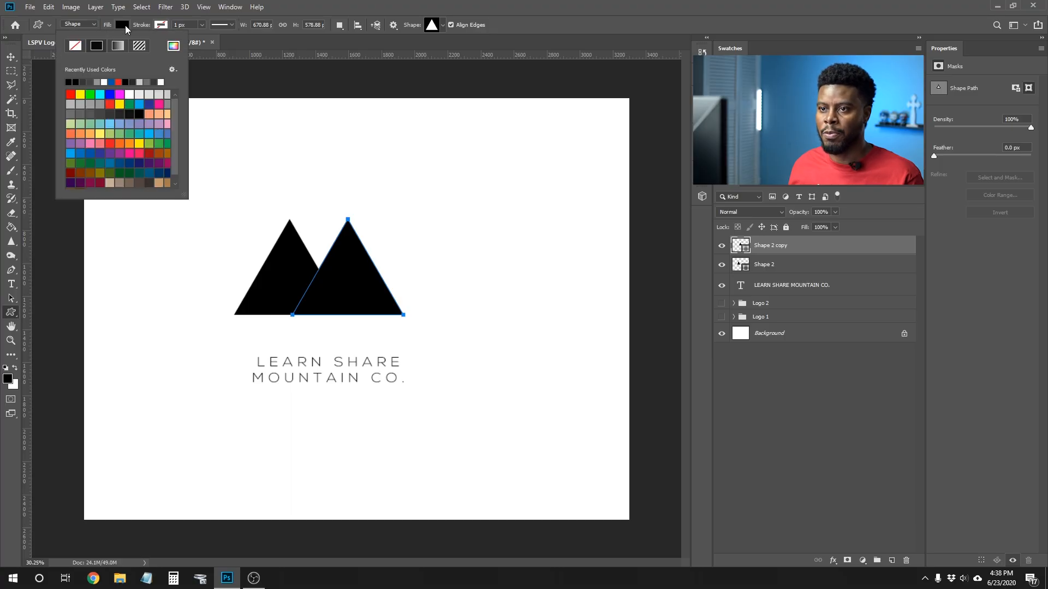
pyautogui.click(75, 45)
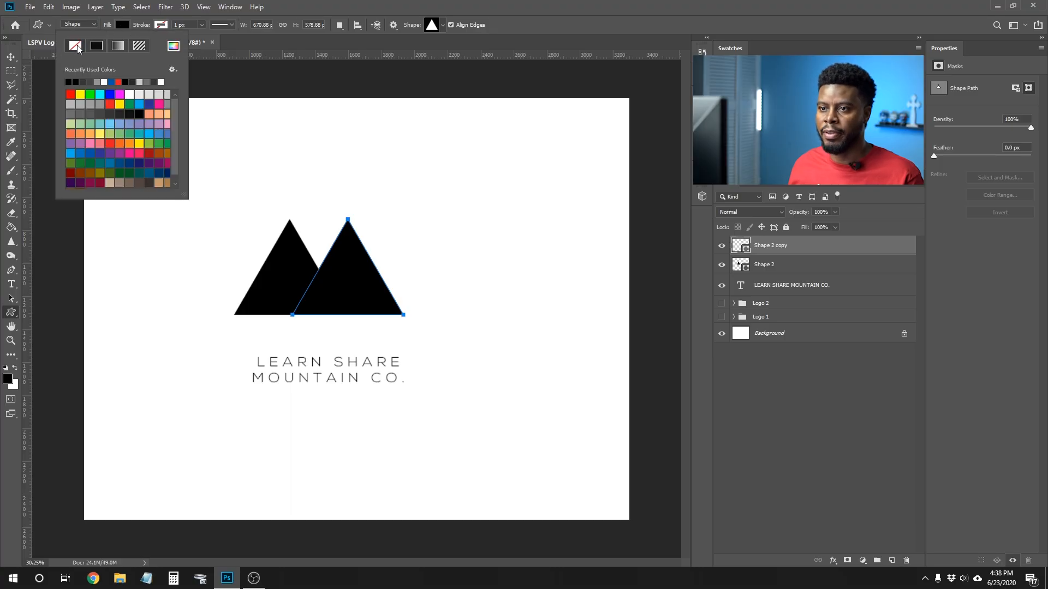
pyautogui.click(161, 26)
pyautogui.click(161, 26)
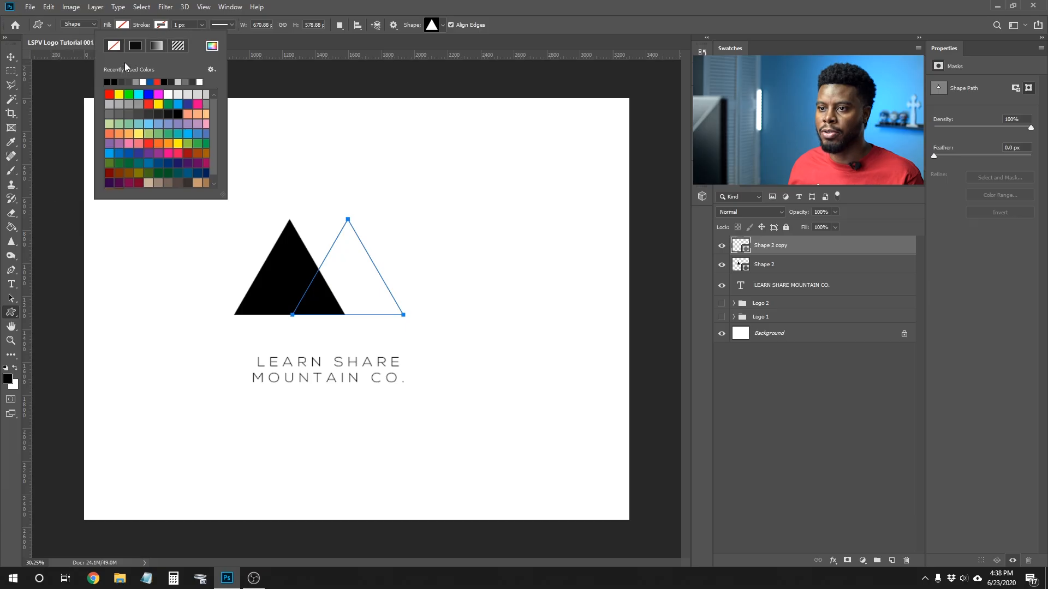
pyautogui.click(113, 81)
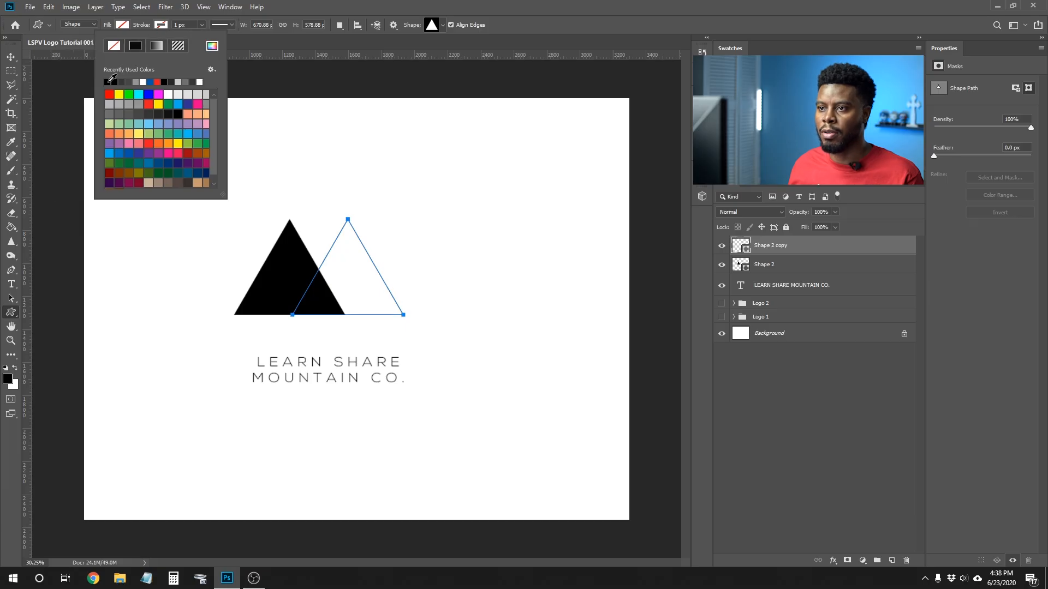
# Step: Try stroke widths of 30 px and 50 px on the duplicated triangle and settle on 60 px
pyautogui.click(193, 22)
pyautogui.write('30')
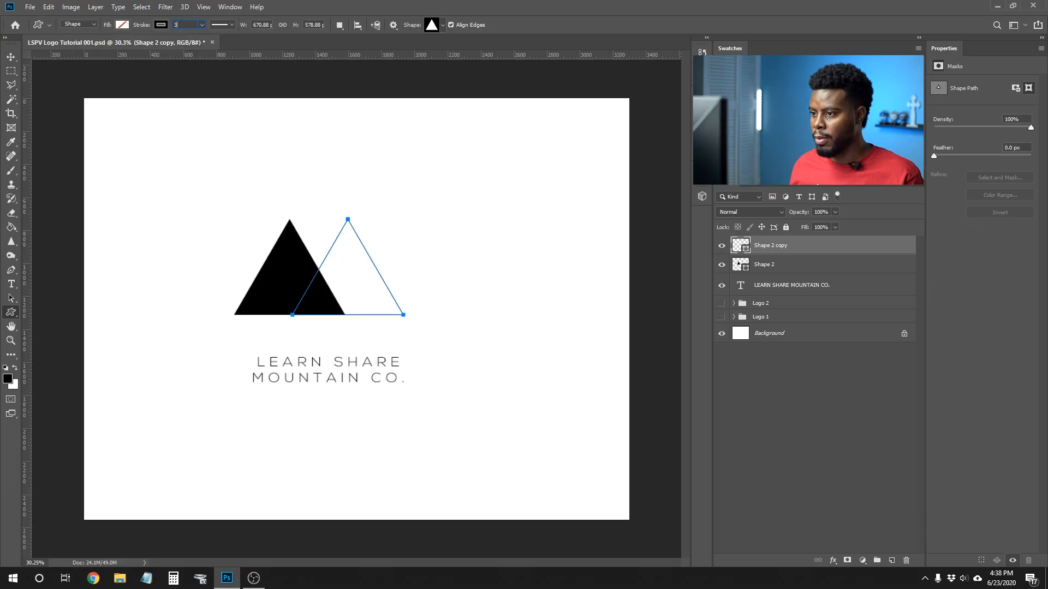
pyautogui.press('Return')
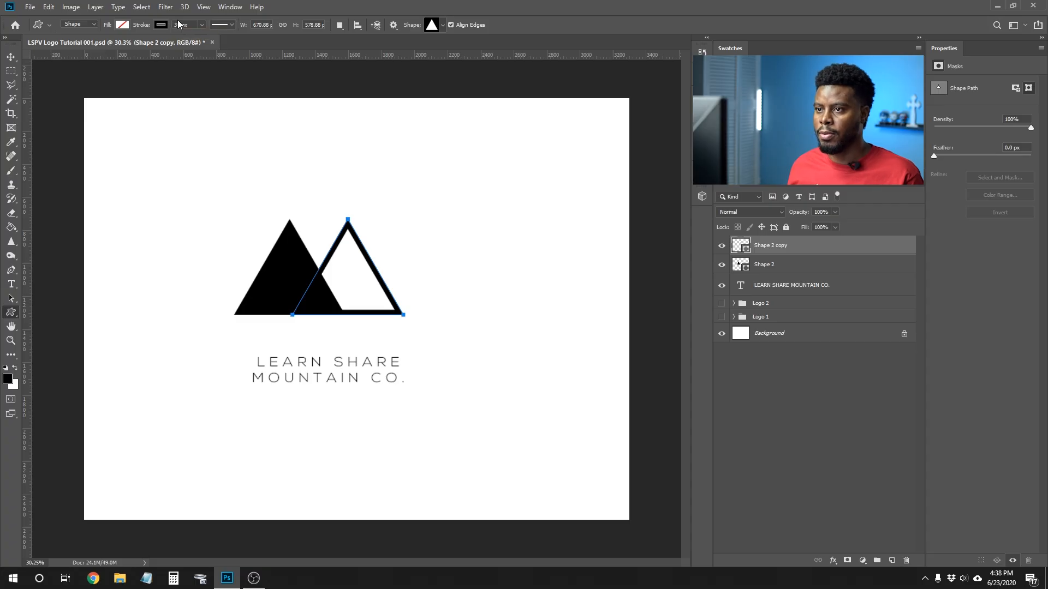
pyautogui.click(194, 25)
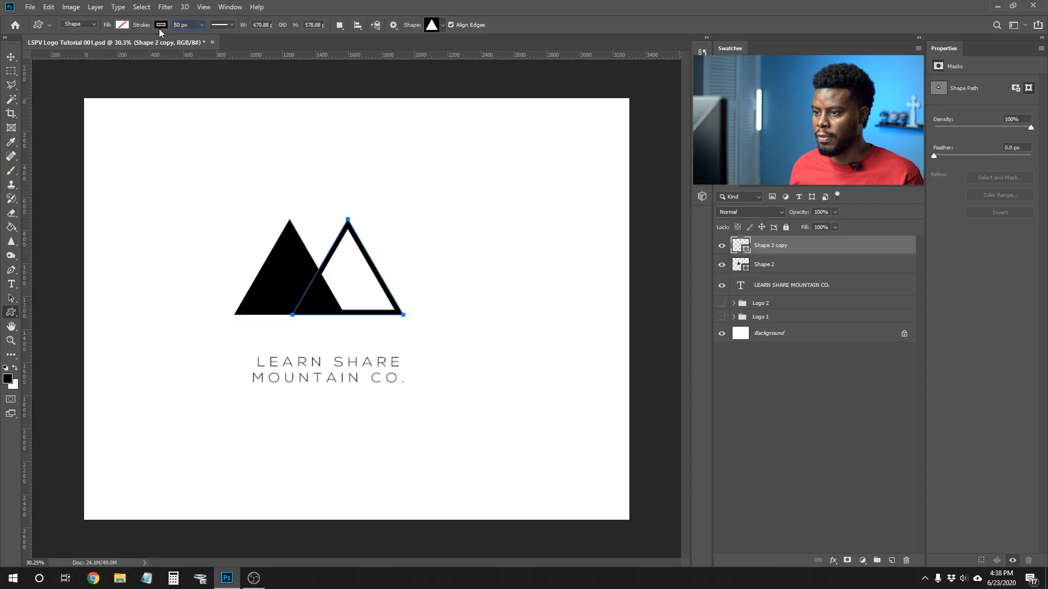
pyautogui.write('50')
pyautogui.press('Return')
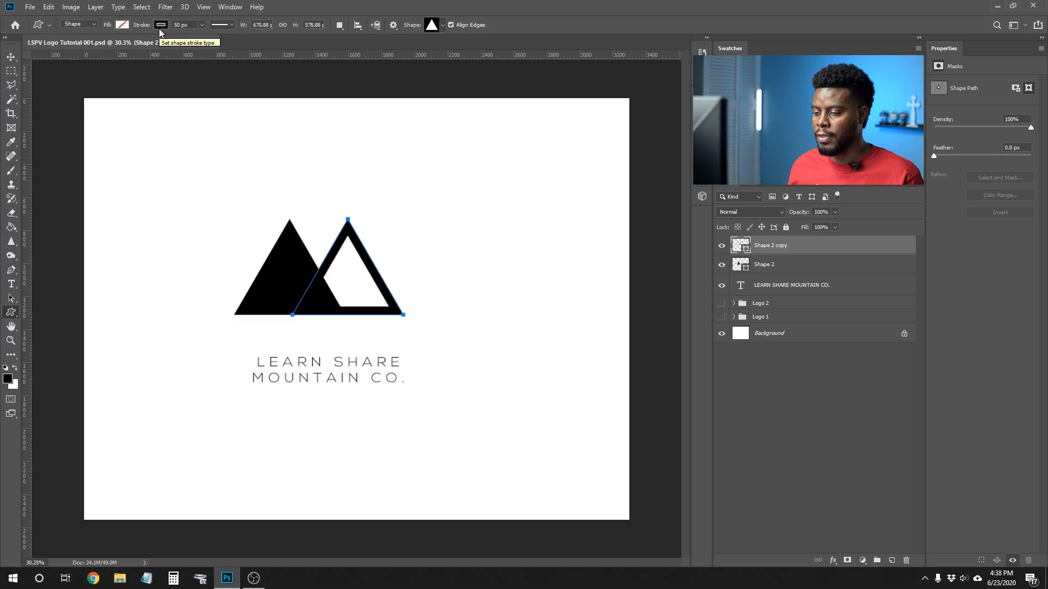
pyautogui.click(173, 25)
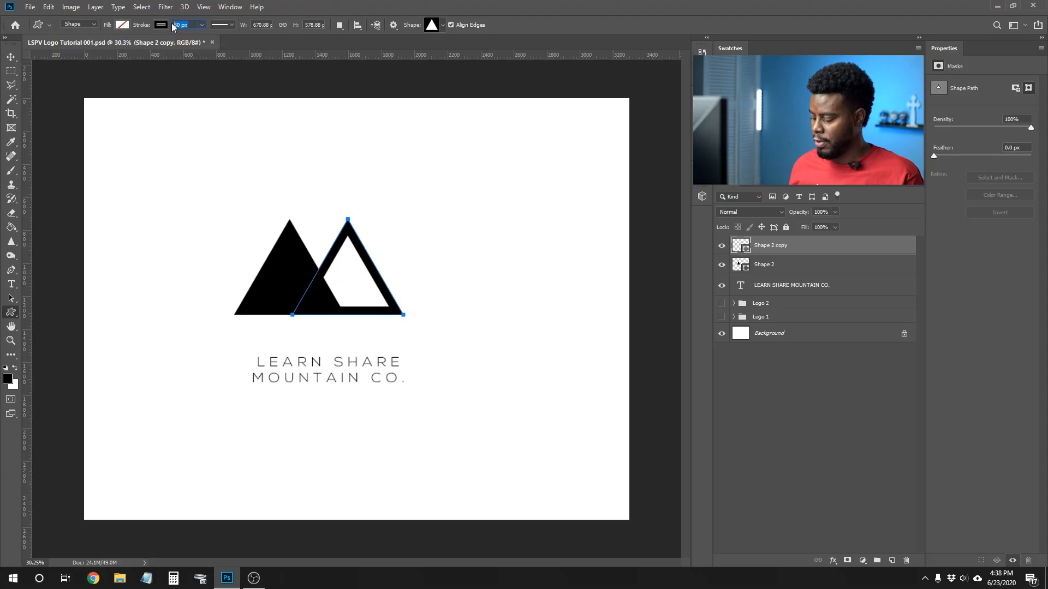
pyautogui.write('60')
pyautogui.press('Return')
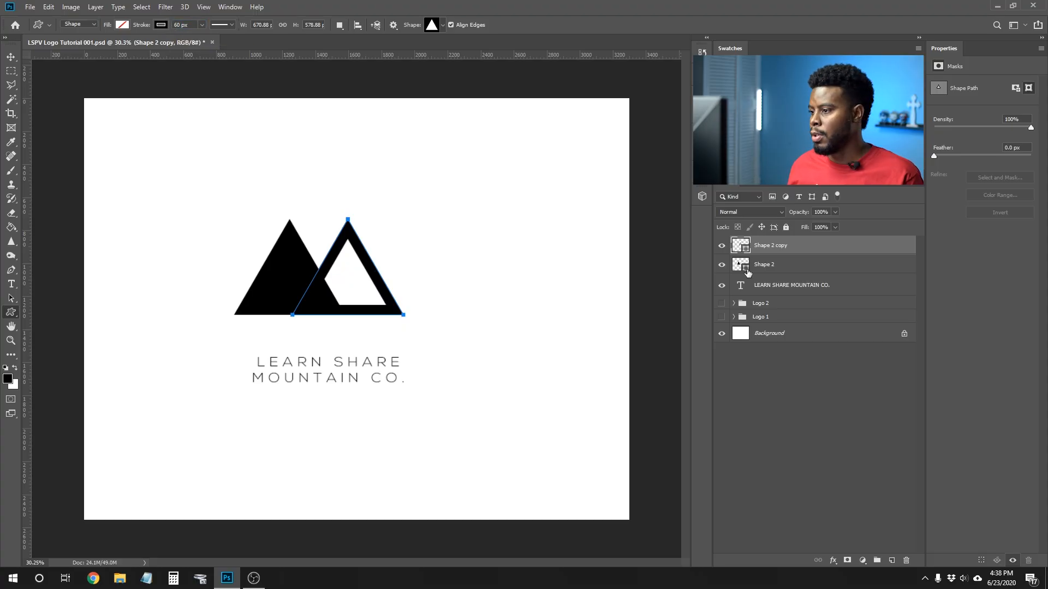
# Step: Group the two triangle layers and name the group "Mountains"
pyautogui.keyDown('shift'); pyautogui.click(781, 267); pyautogui.keyUp('shift')
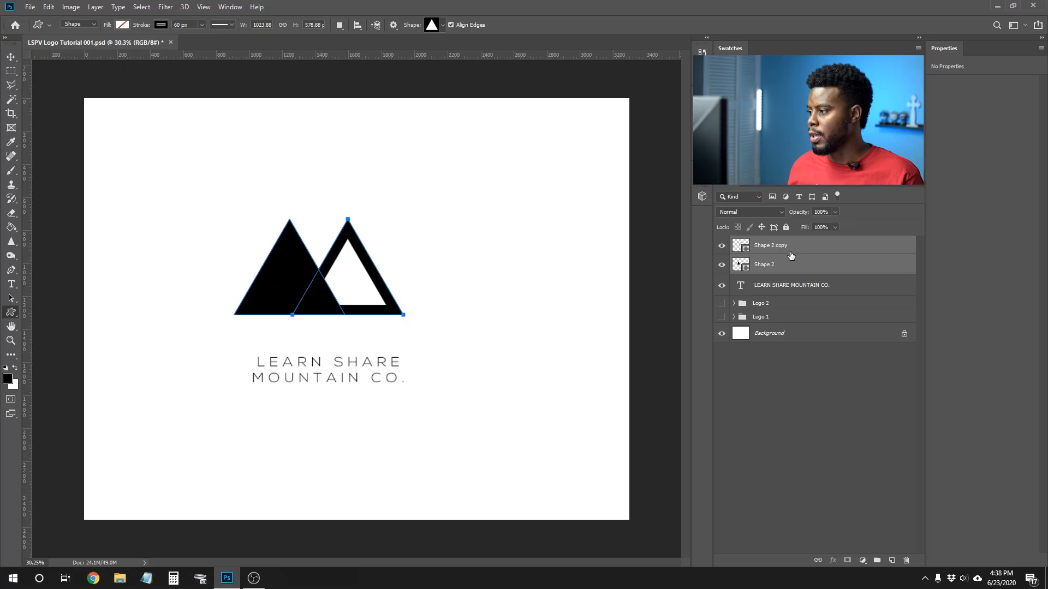
pyautogui.hotkey('ctrl', 'g')
pyautogui.doubleClick(762, 242)
pyautogui.write('Mountains')
pyautogui.press('Return')
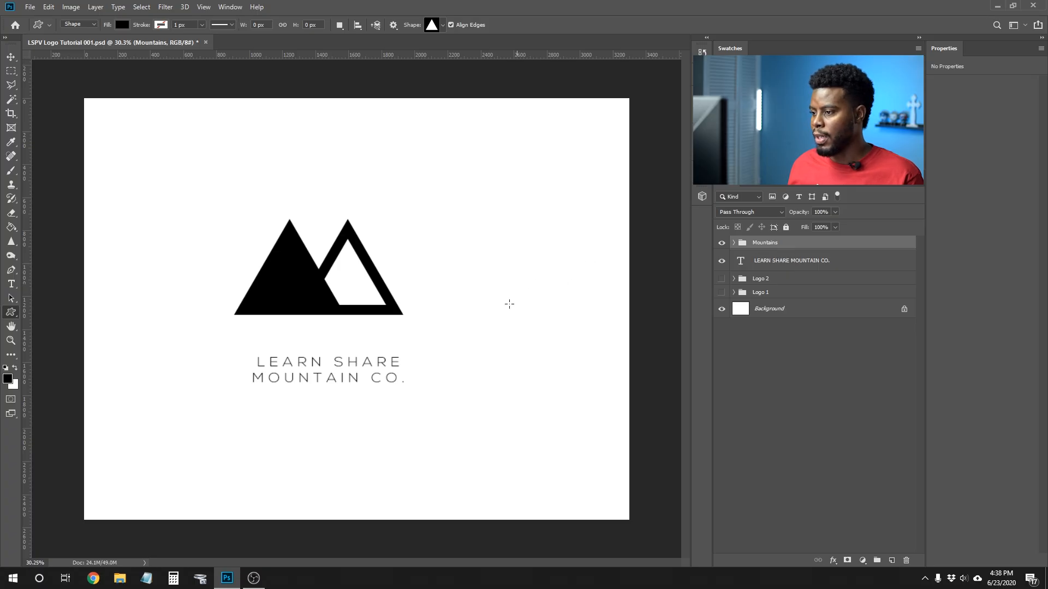
# Step: Align the horizontal centres of the Mountains group and the text layer, and move the text up closer beneath the triangles
pyautogui.keyDown('shift'); pyautogui.click(789, 265); pyautogui.keyUp('shift')
pyautogui.press('v')
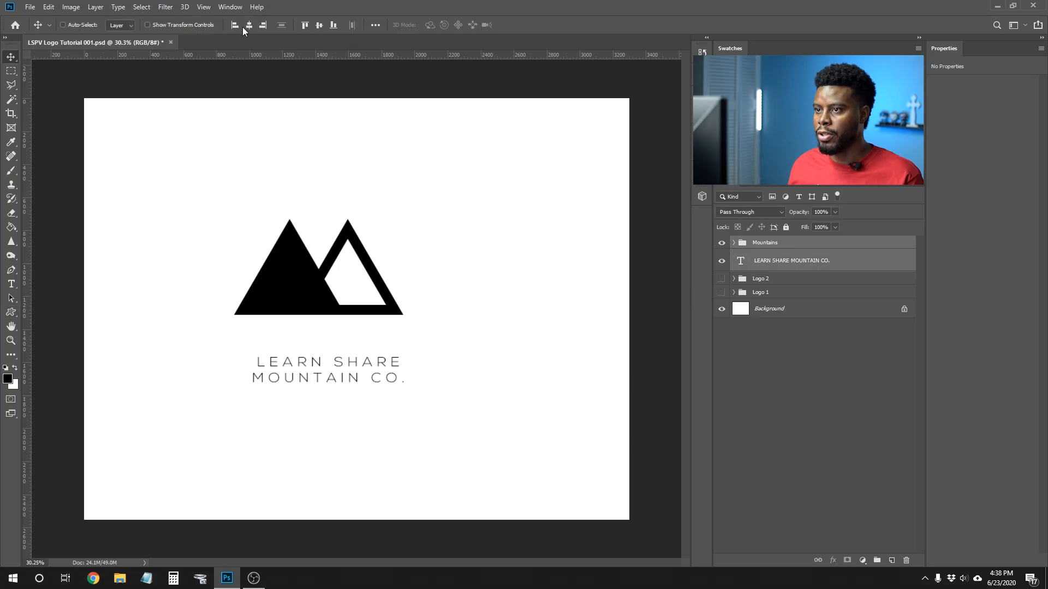
pyautogui.click(250, 25)
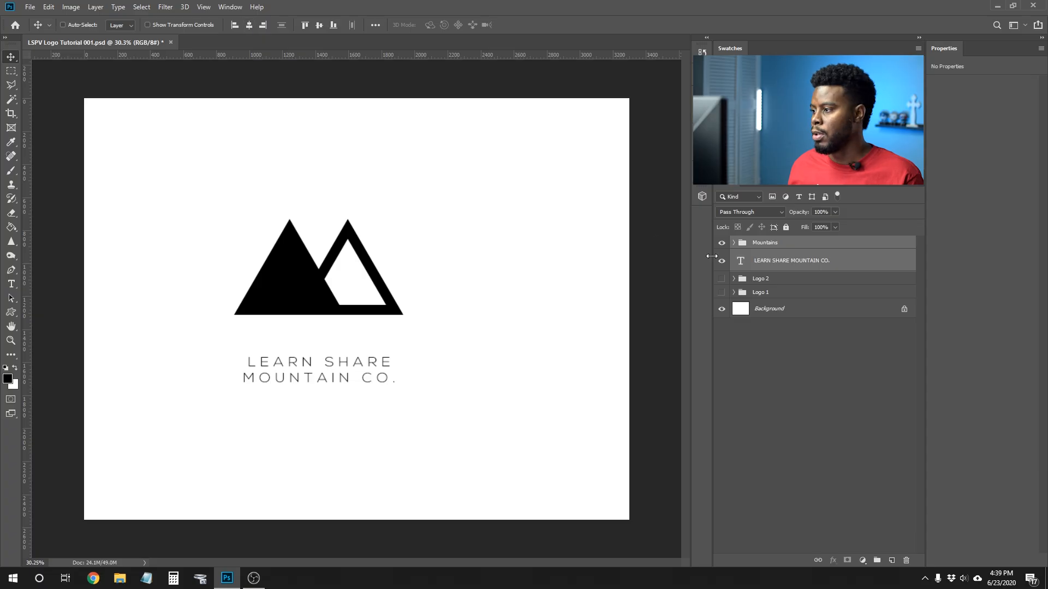
pyautogui.click(776, 261)
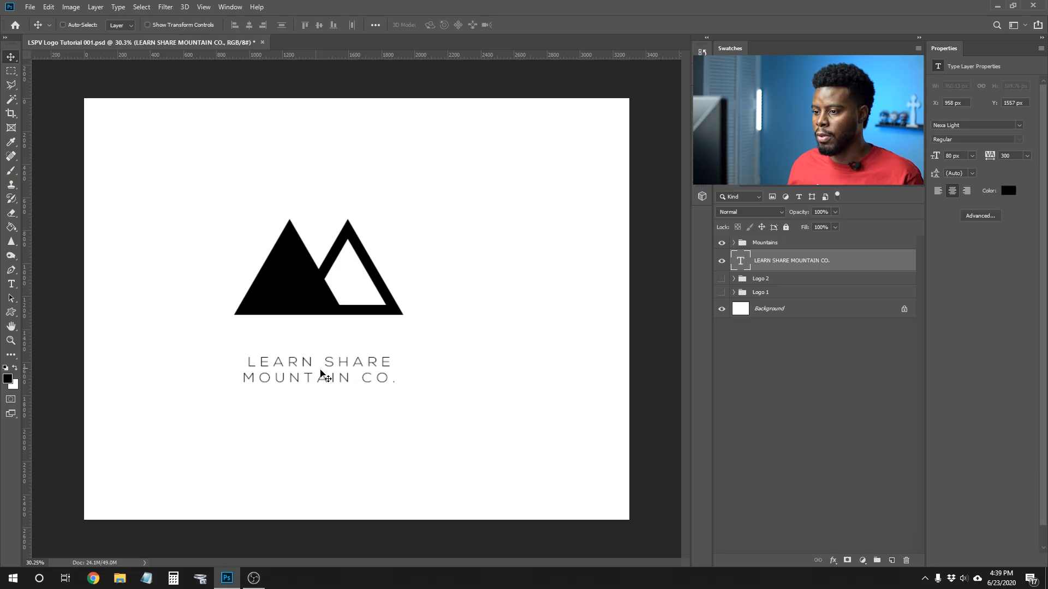
pyautogui.moveTo(316, 374); pyautogui.dragTo(324, 350)
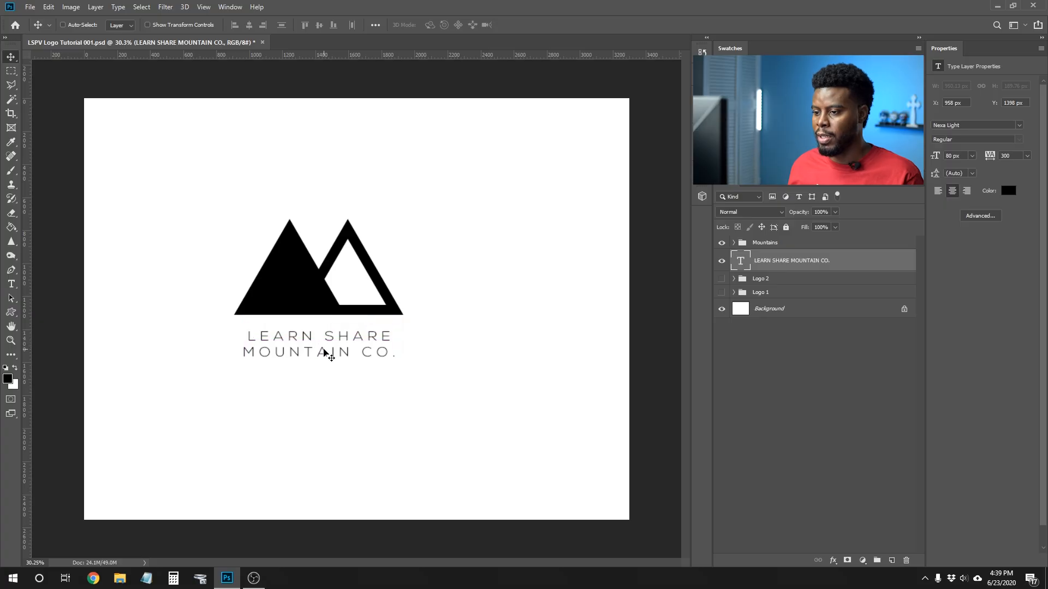
# Step: Set the "LEARN SHARE MOUNTAIN CO." text size to 100 px and move it slightly down from the triangles
pyautogui.press('t')
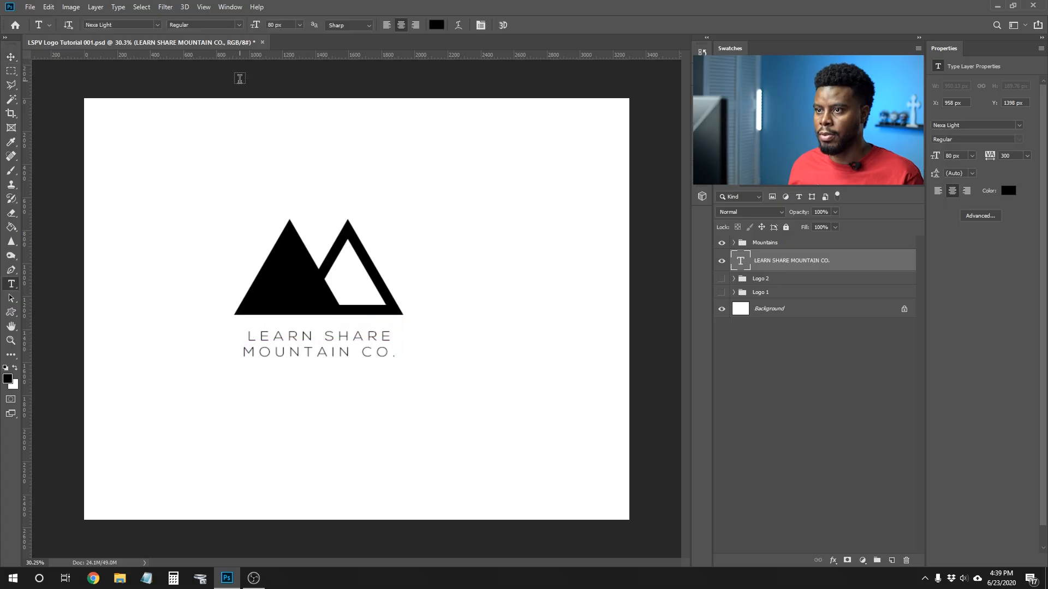
pyautogui.click(299, 25)
pyautogui.click(291, 24)
pyautogui.moveTo(286, 24); pyautogui.dragTo(258, 21)
pyautogui.write('100')
pyautogui.press('Return')
pyautogui.press('v')
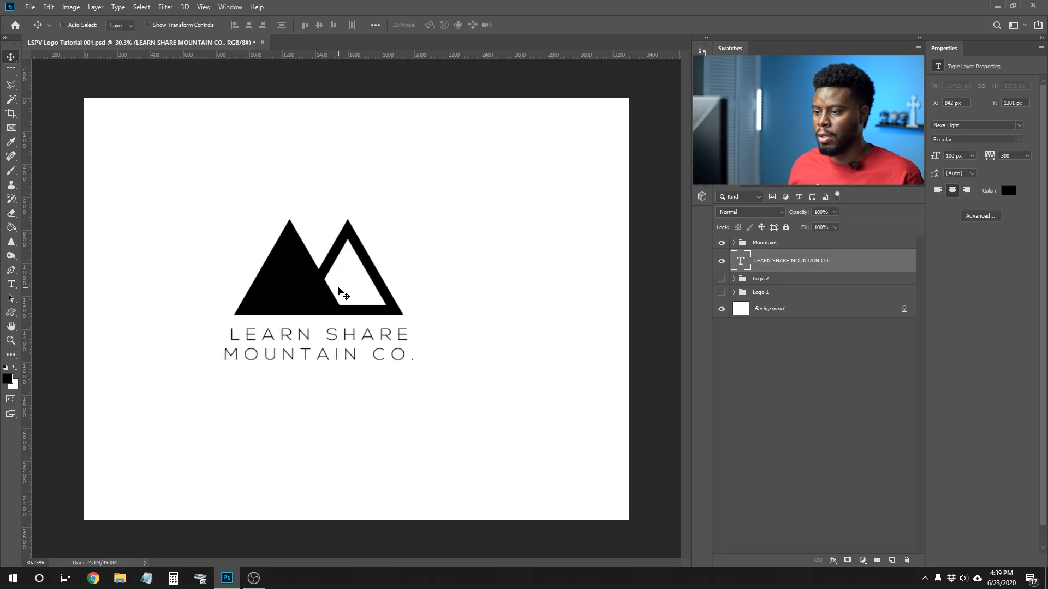
pyautogui.moveTo(326, 343); pyautogui.dragTo(324, 354)
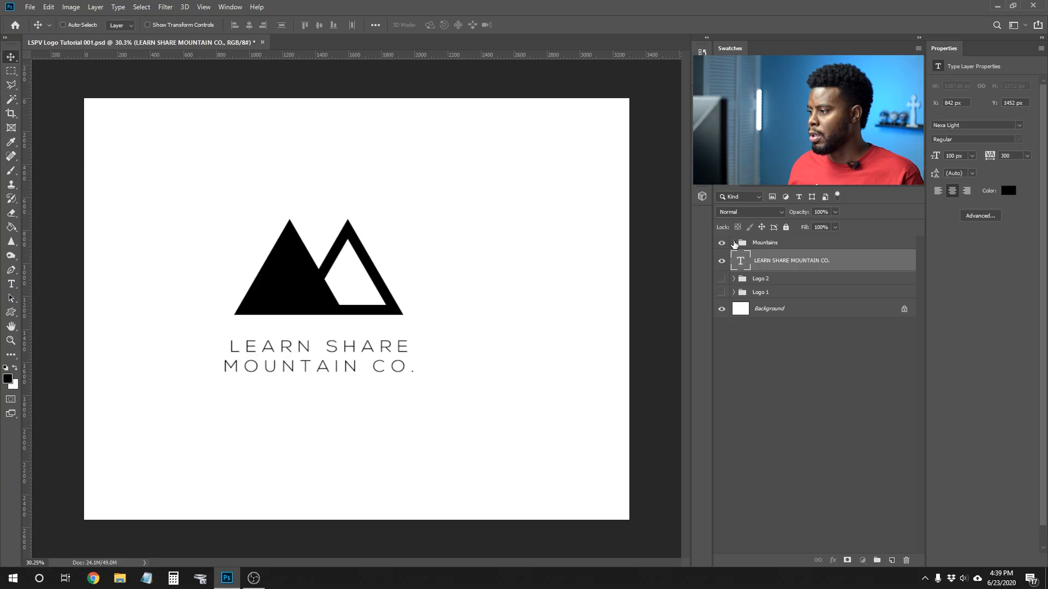
# Step: Swap the two triangles in the Mountains group, moving the outlined one about 353 px left and the solid one to its right, overlapping it
pyautogui.click(733, 243)
pyautogui.click(783, 263)
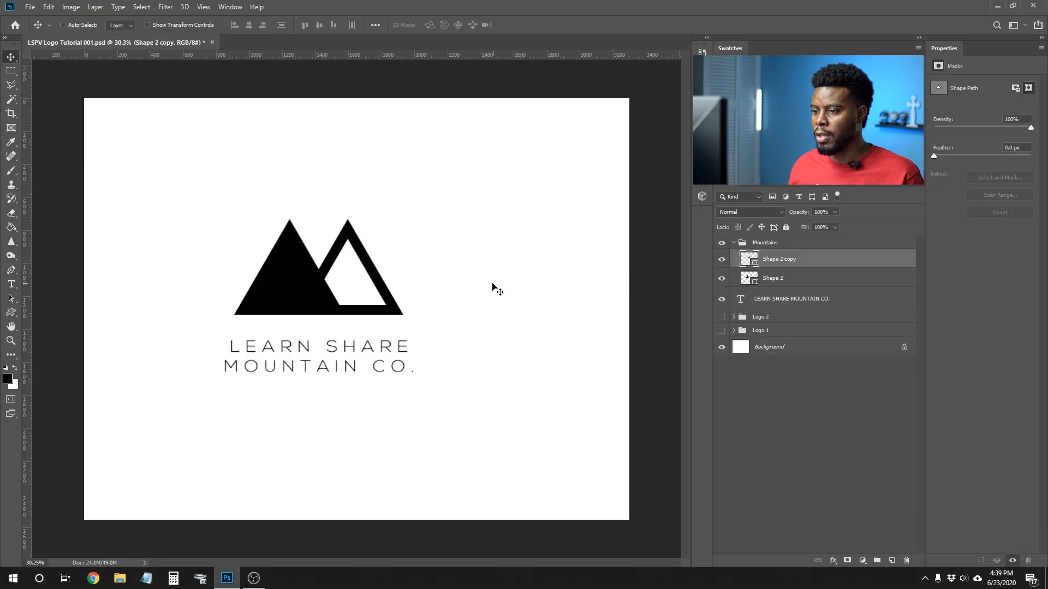
pyautogui.moveTo(492, 284); pyautogui.dragTo(435, 286)
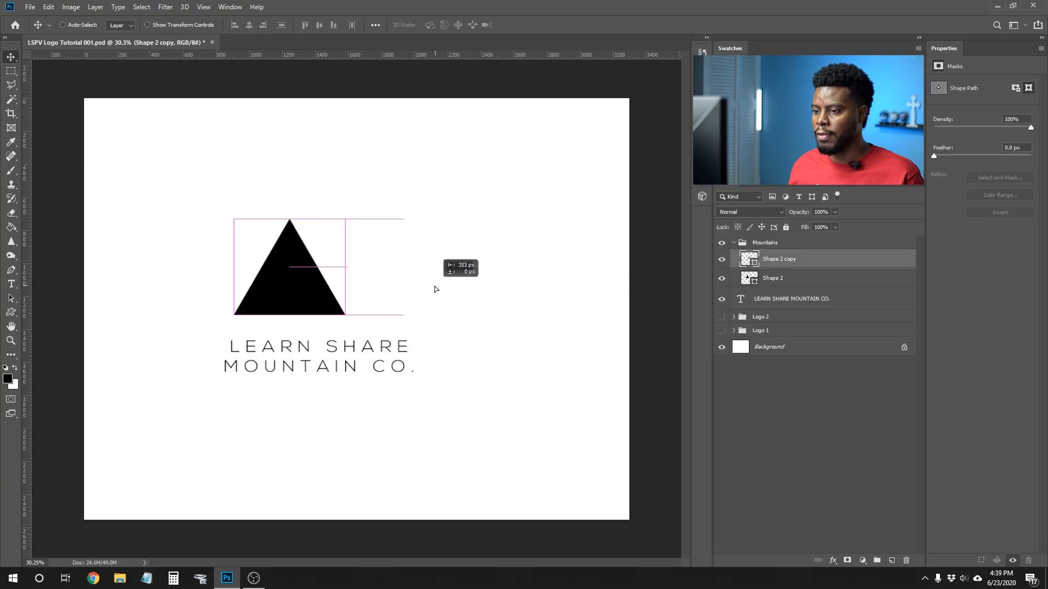
pyautogui.click(792, 281)
pyautogui.moveTo(315, 284); pyautogui.dragTo(376, 293)
# Step: Align the horizontal centres of the Mountains group and the LEARN SHARE MOUNTAIN CO. text layer
pyautogui.click(770, 245)
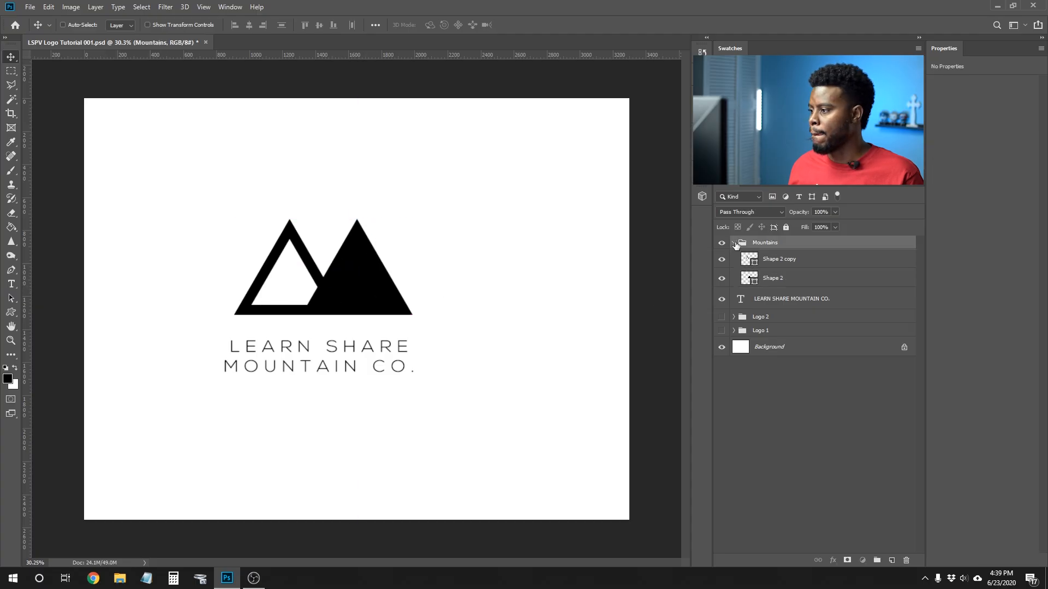
pyautogui.click(734, 243)
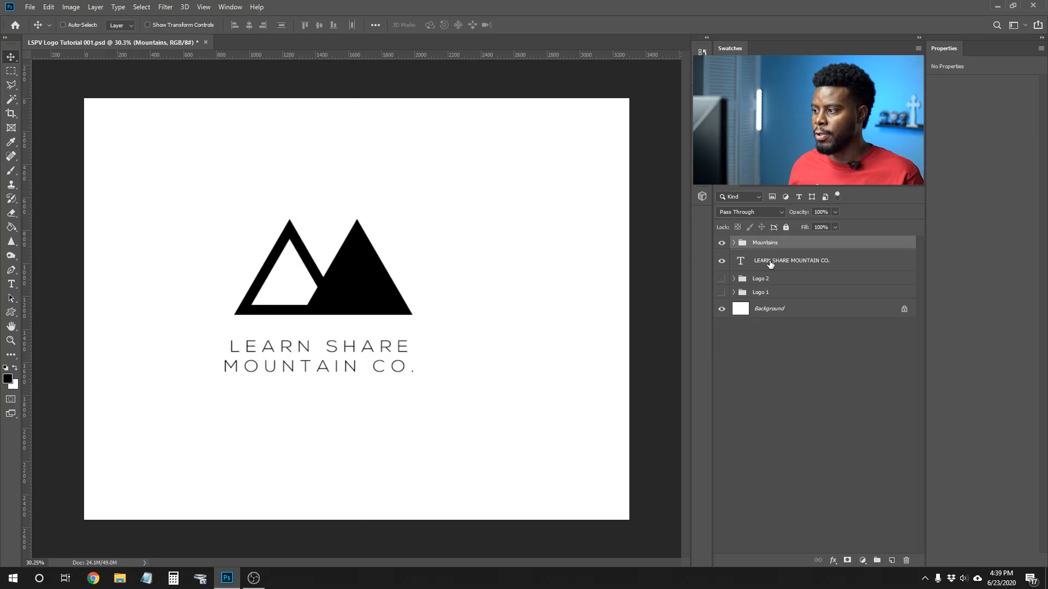
pyautogui.keyDown('shift'); pyautogui.click(769, 262); pyautogui.keyUp('shift')
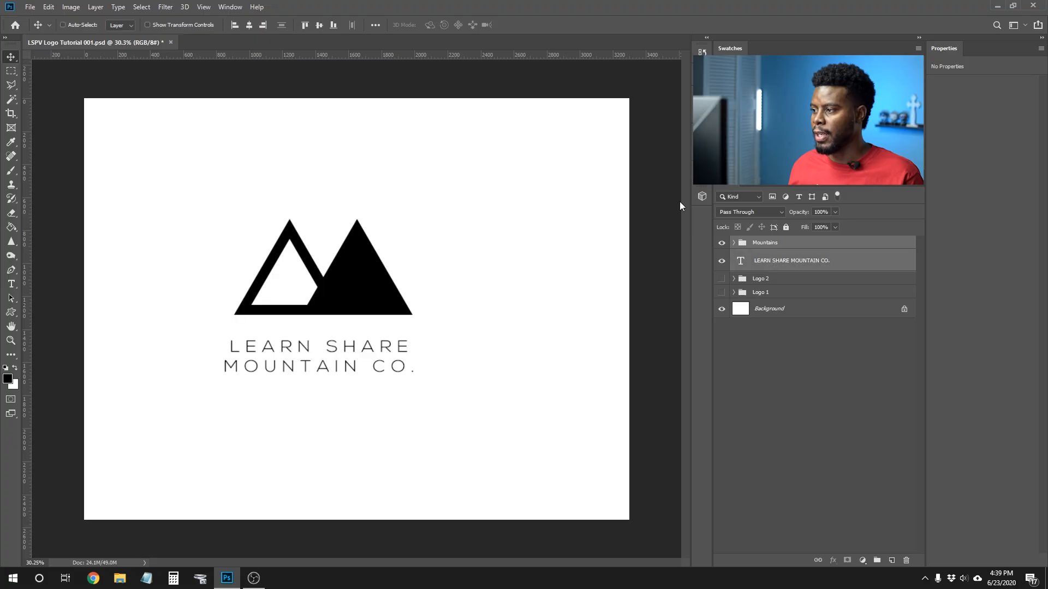
pyautogui.click(251, 24)
# Step: Group the Mountains group with the text layer and name the new group "Logo 3"
pyautogui.press('ctrl')
pyautogui.hotkey('ctrl', 'g')
pyautogui.doubleClick(769, 243)
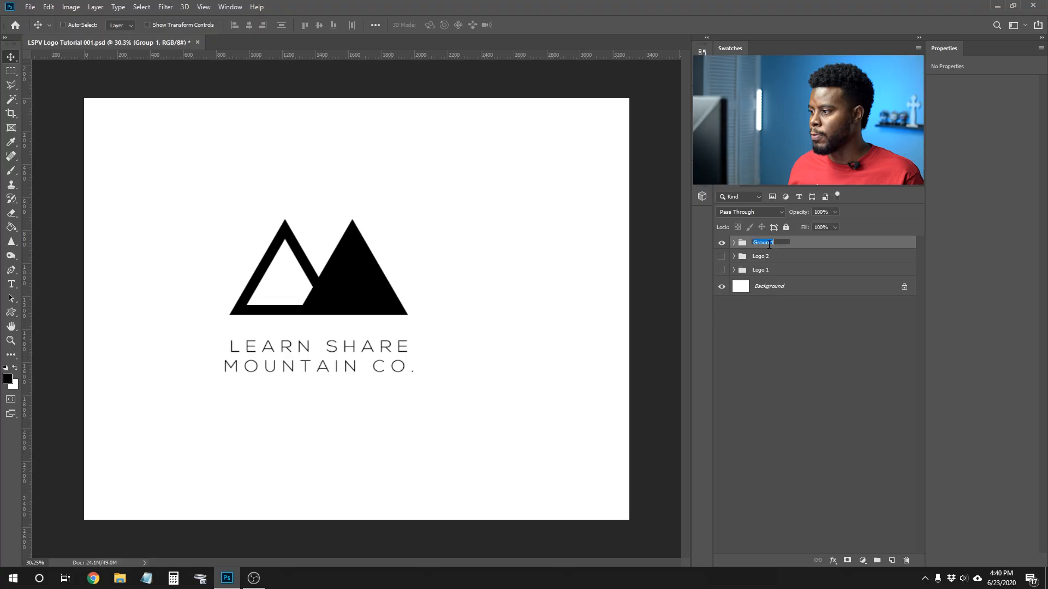
pyautogui.write('Logo 3')
pyautogui.press('Return')
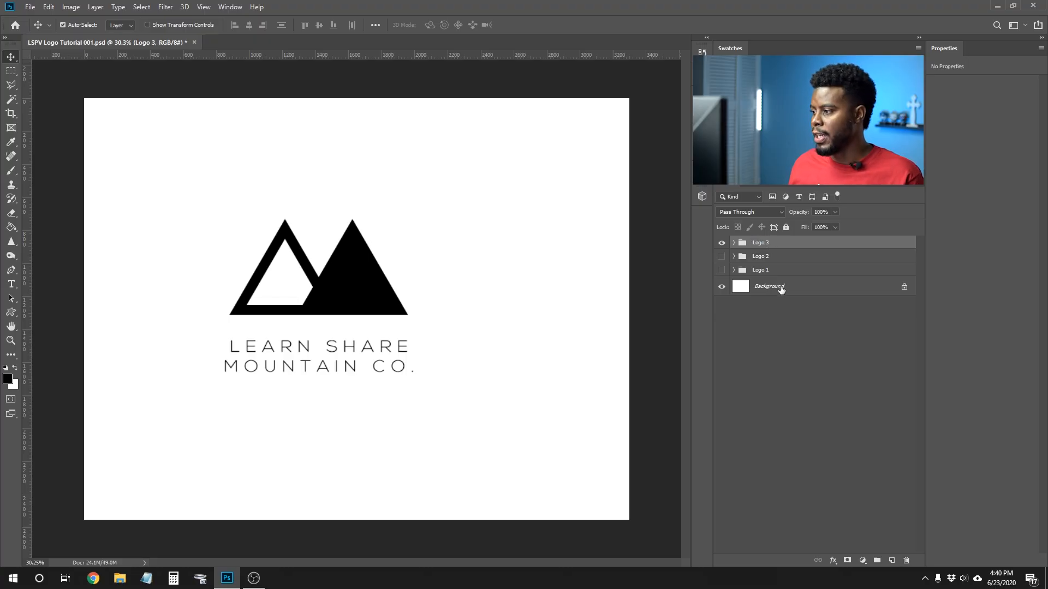
# Step: Centre the Logo 3 group horizontally and vertically on the Background layer
pyautogui.click(781, 289)
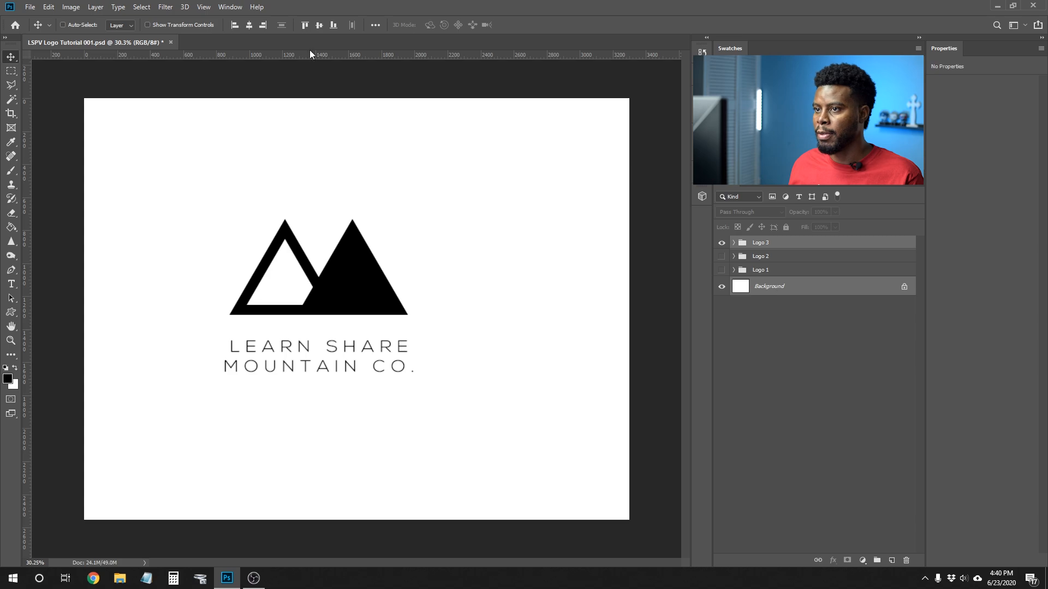
pyautogui.click(250, 25)
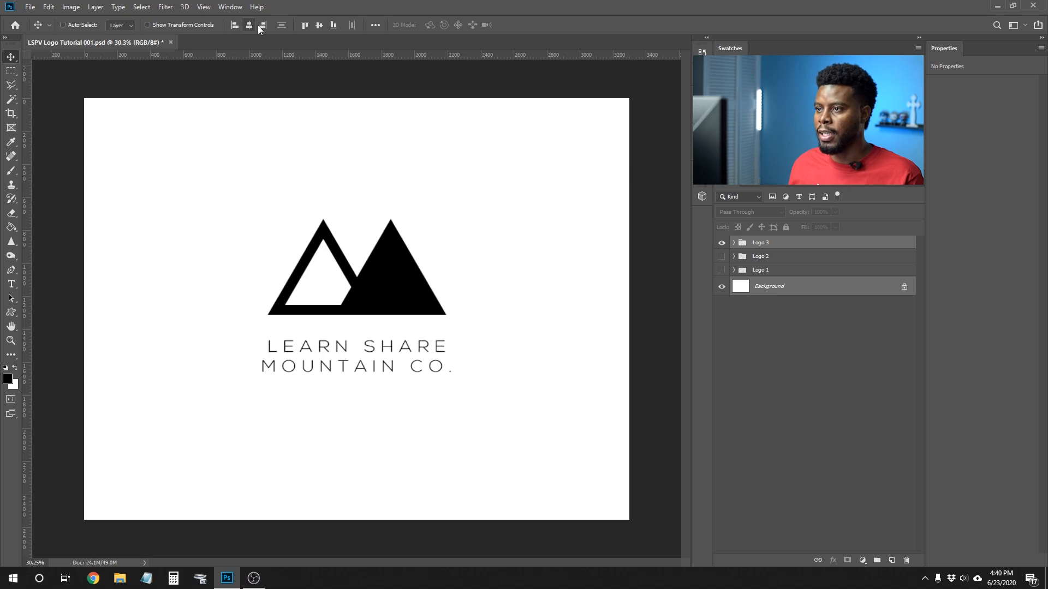
pyautogui.click(321, 26)
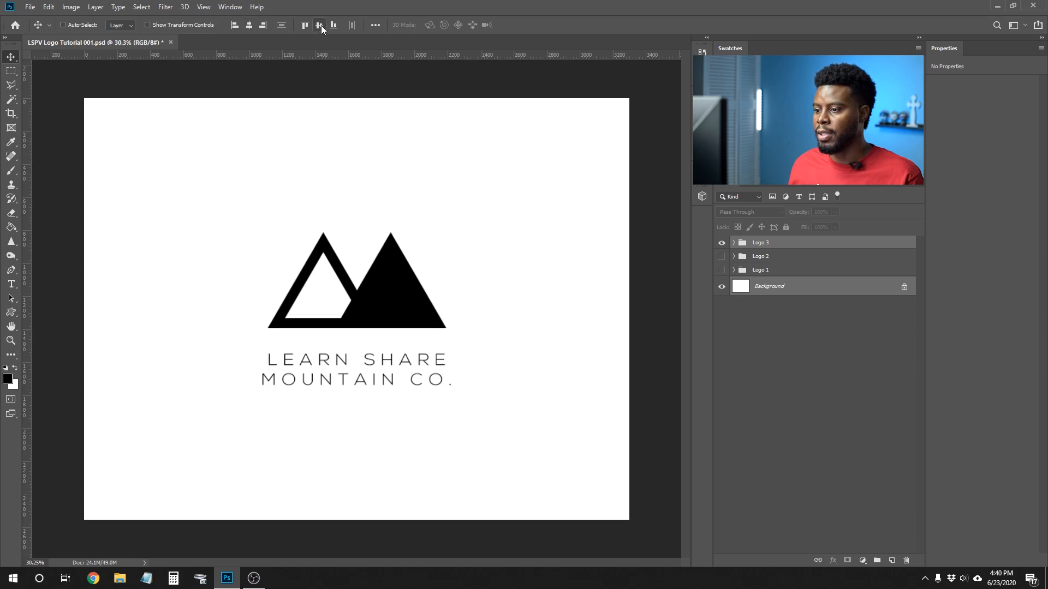
# Step: Scale the Logo 3 group proportionally to 130% and save the document
pyautogui.click(790, 244)
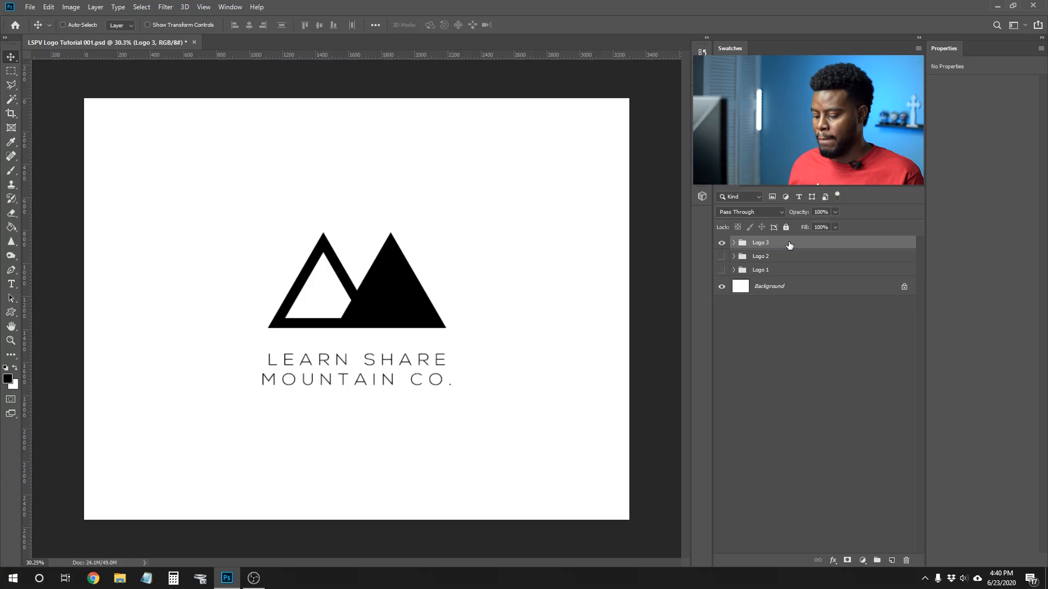
pyautogui.hotkey('ctrl', 't')
pyautogui.click(204, 25)
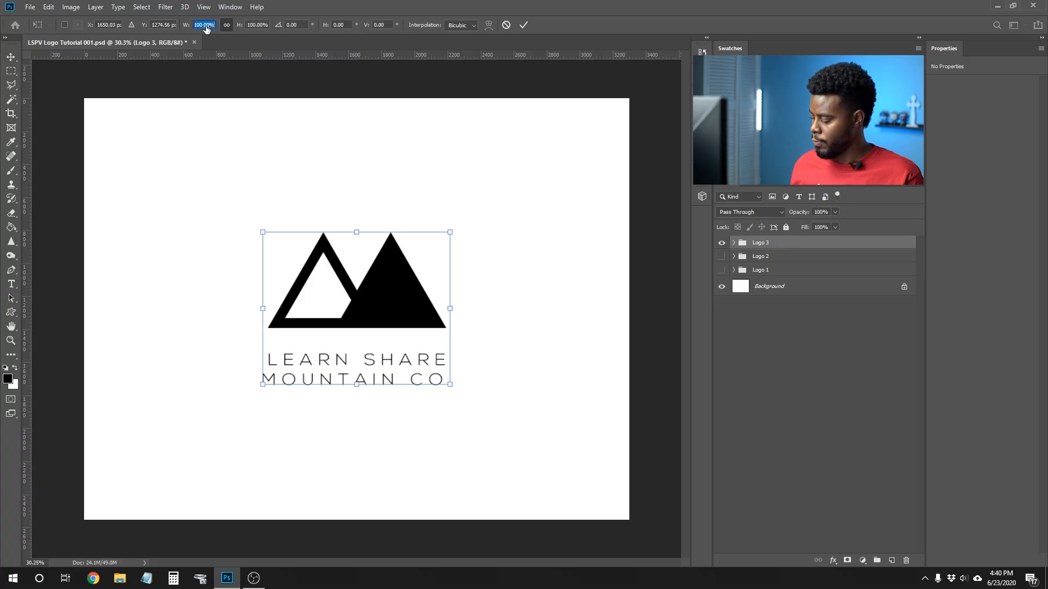
pyautogui.write('130')
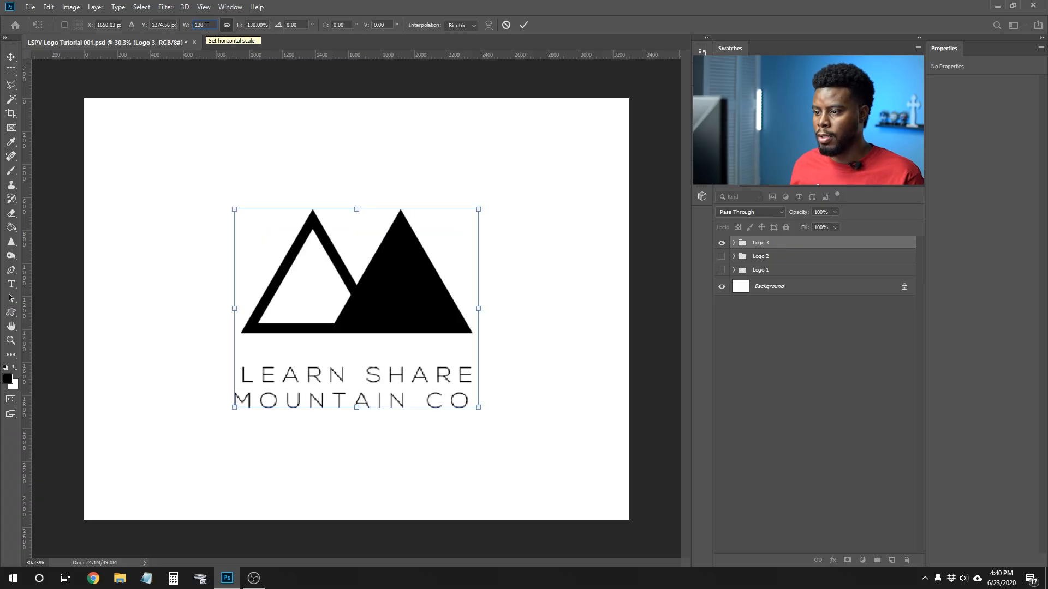
pyautogui.press('Return')
pyautogui.press('ctrl')
pyautogui.hotkey('ctrl', 's')
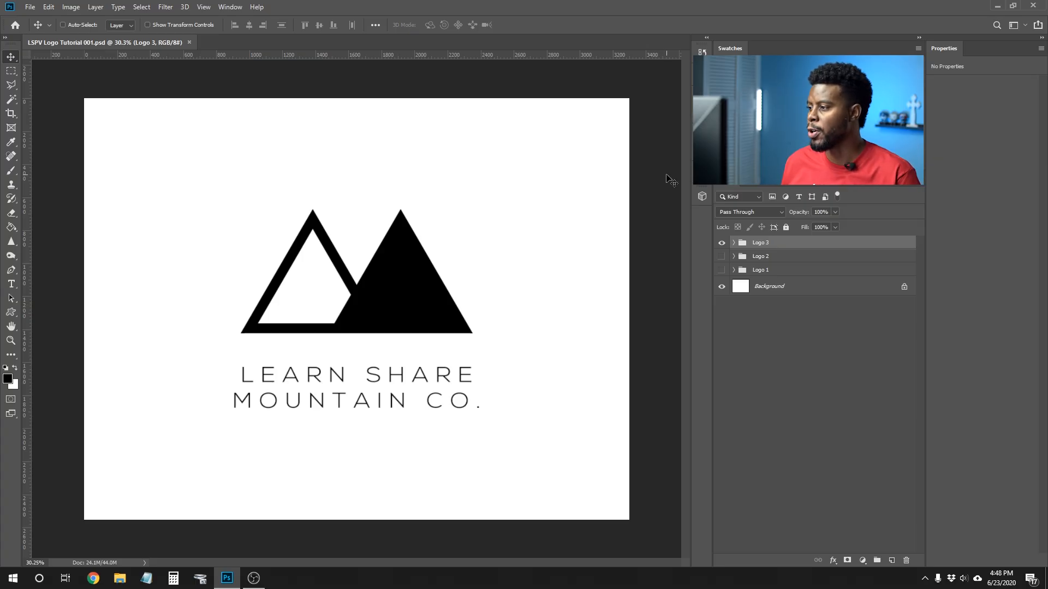
# Step: Hide the Logo 3 group and add the text "CHURCH" in the lower half of the canvas
pyautogui.click(720, 244)
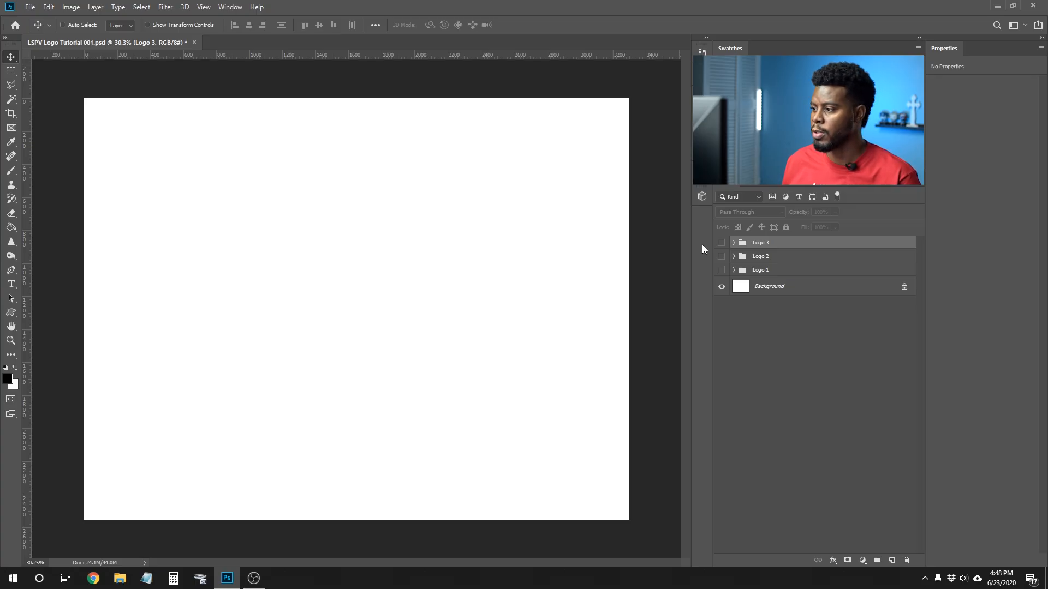
pyautogui.press('t')
pyautogui.click(335, 398)
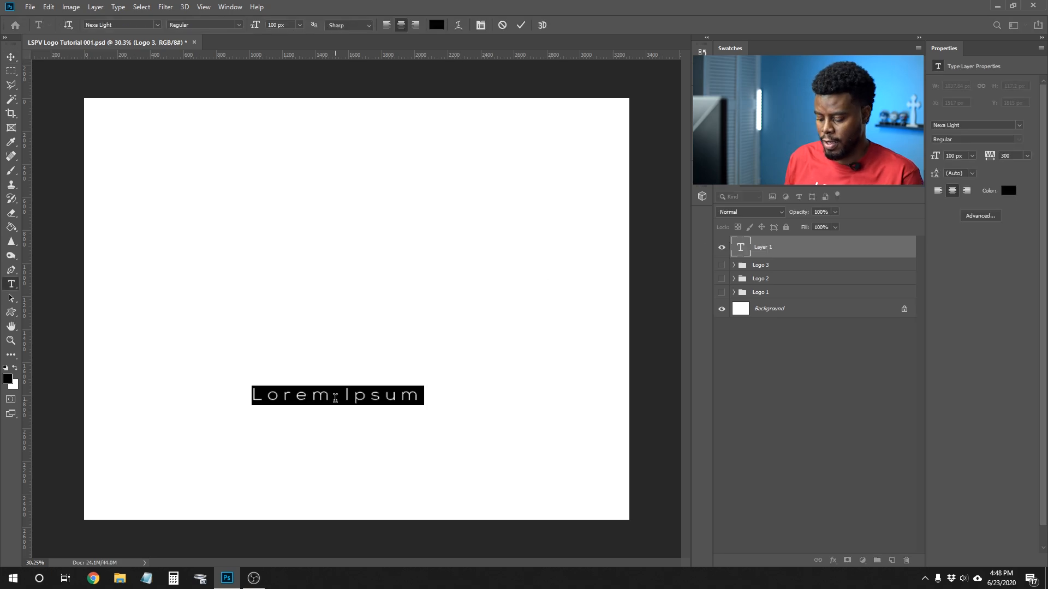
pyautogui.write('CHURCH')
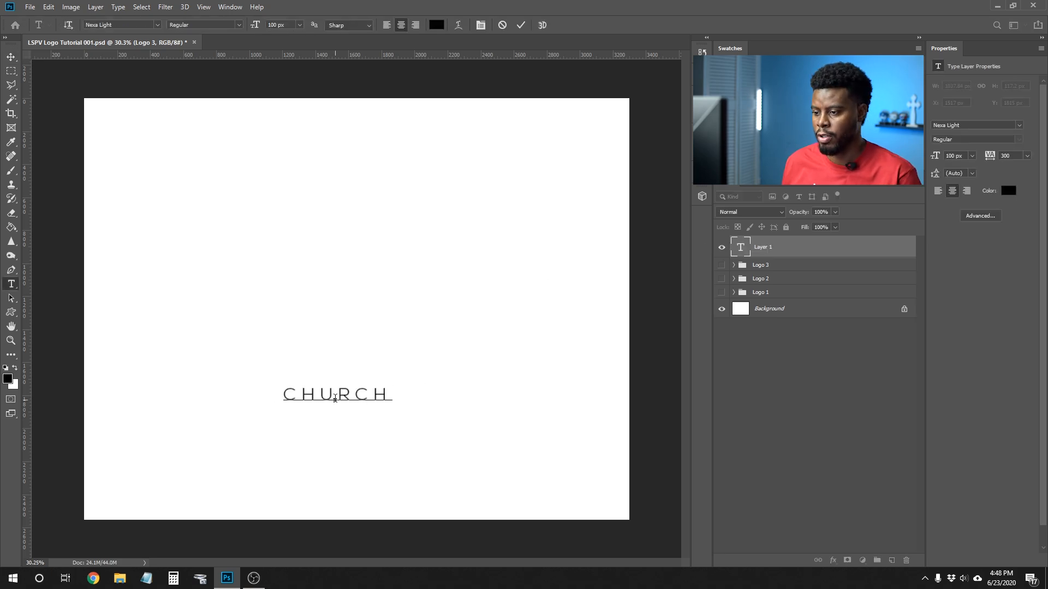
# Step: Set the CHURCH text to the Nexa Bold font at a size of 150 px
pyautogui.hotkey('ctrl', 'a')
pyautogui.click(158, 26)
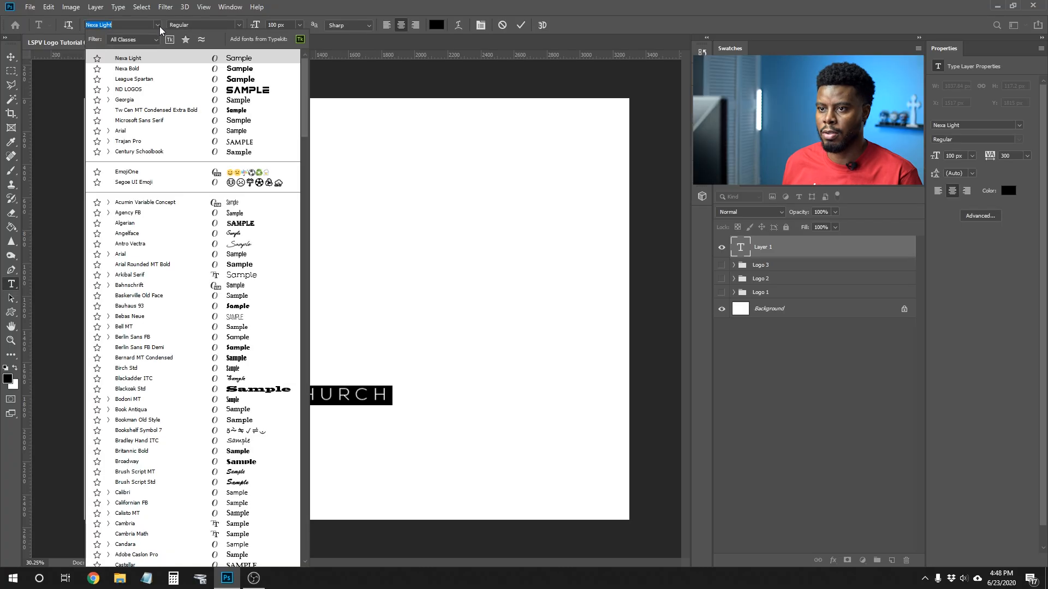
pyautogui.click(159, 69)
pyautogui.click(777, 249)
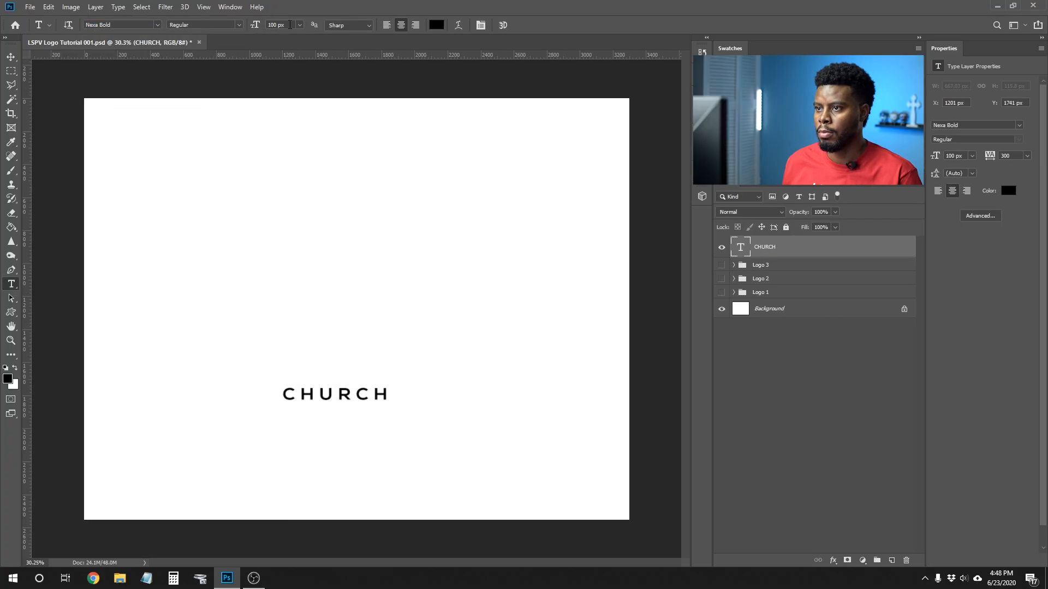
pyautogui.hotkey('shift', 'Up')
pyautogui.hotkey('shift', 'Up')
pyautogui.hotkey('shift', 'Up')
pyautogui.hotkey('shift', 'Up')
pyautogui.hotkey('shift', 'Up')
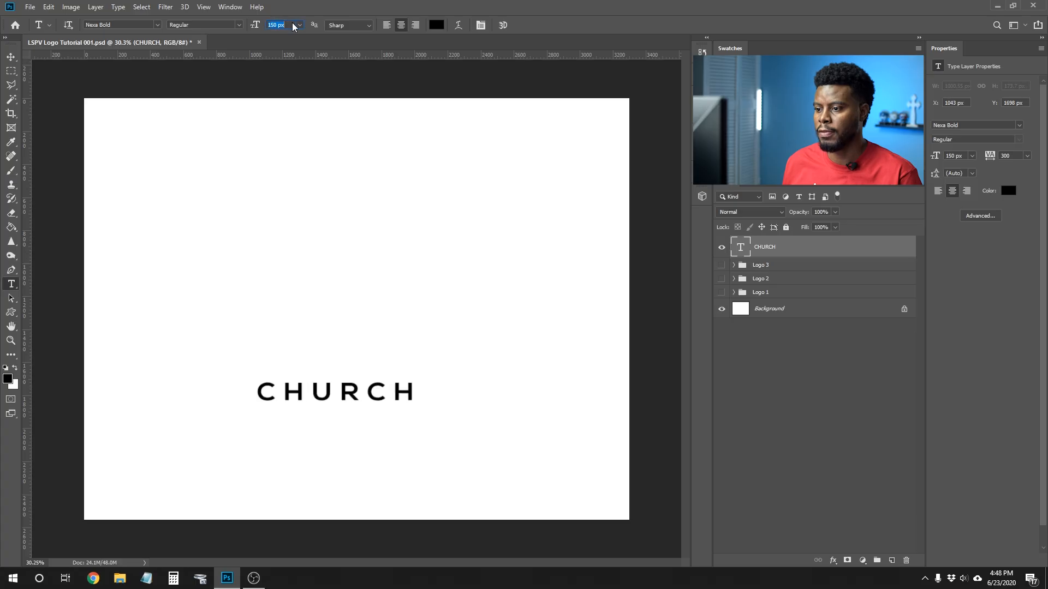
pyautogui.press('Return')
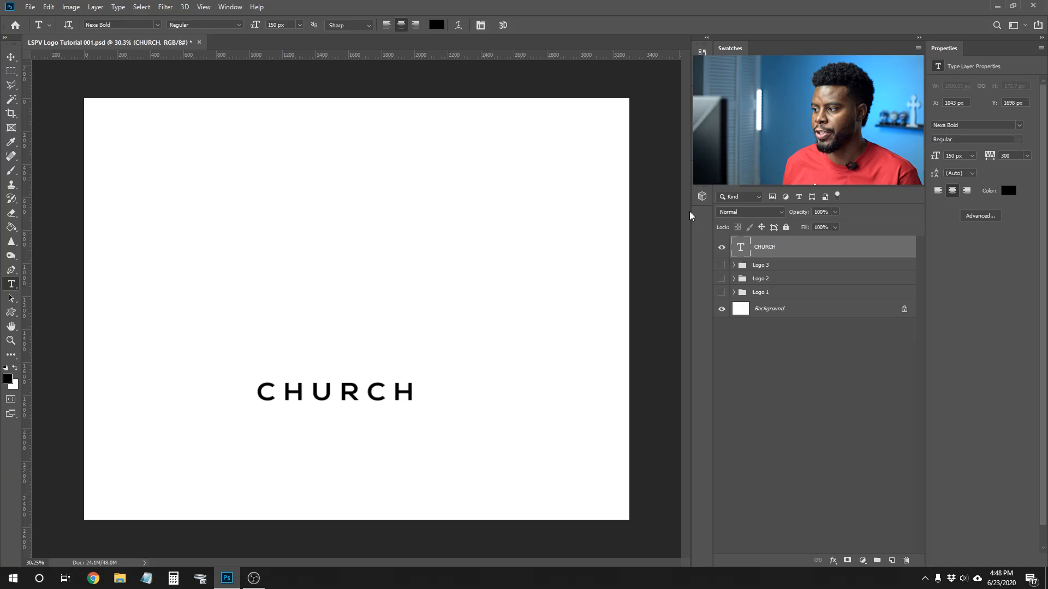
# Step: Try the ND LOGOS font on the CHURCH text and undo the font change
pyautogui.click(158, 25)
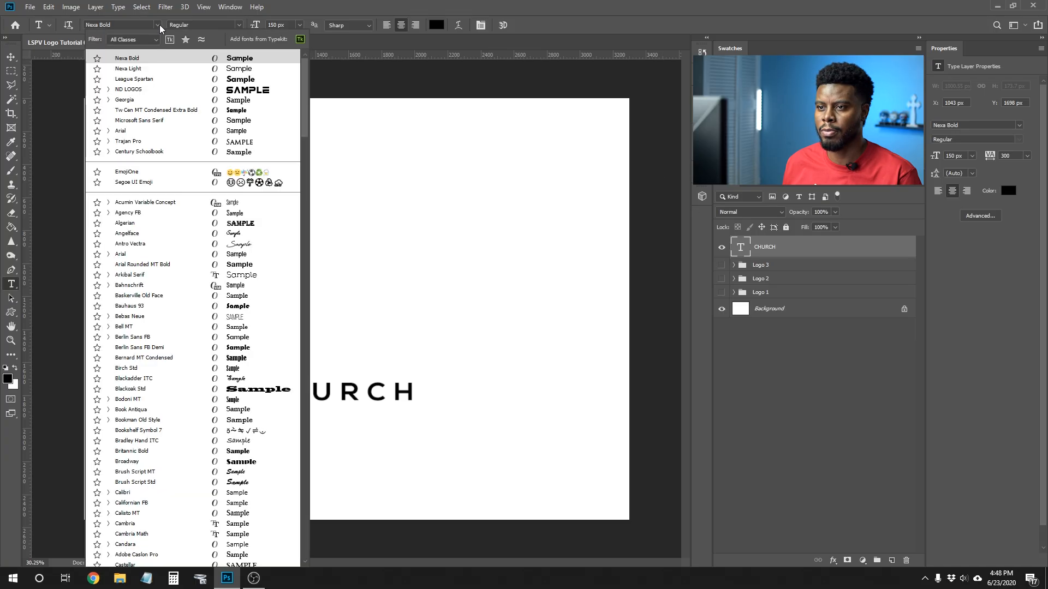
pyautogui.click(145, 90)
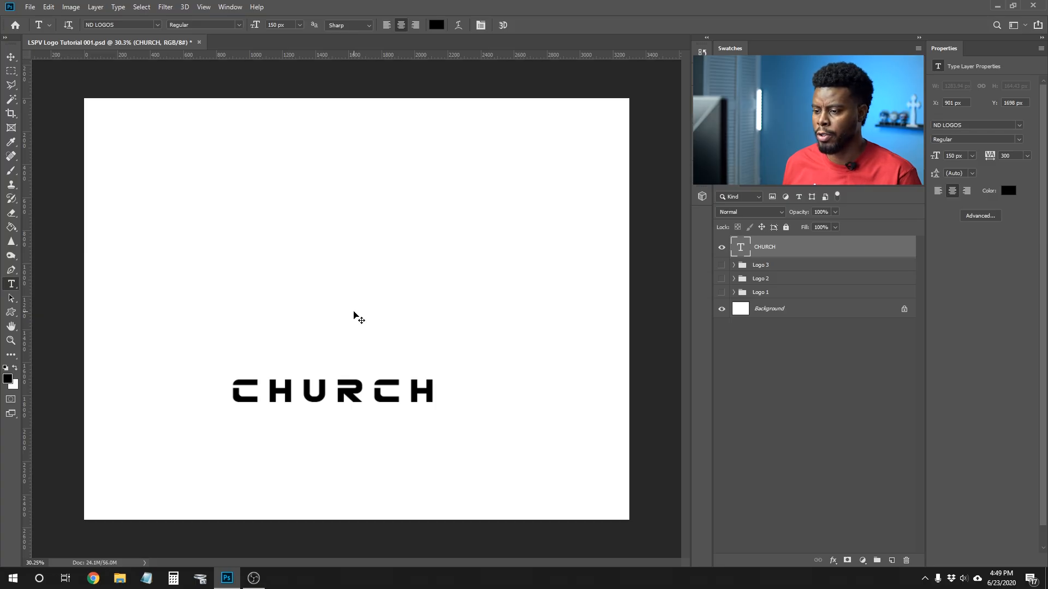
pyautogui.hotkey('ctrl', 'z')
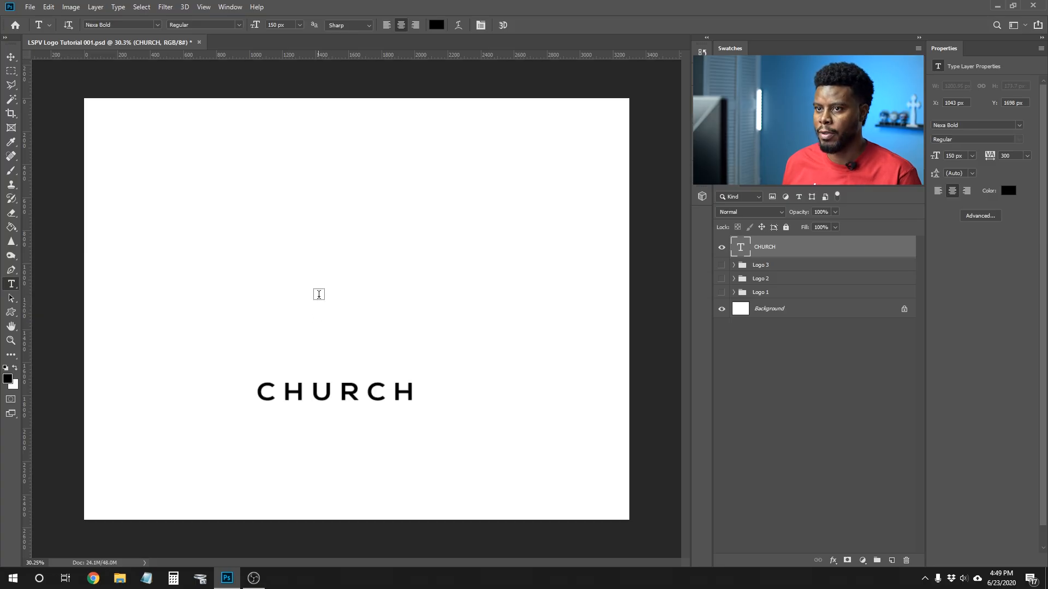
# Step: Add a separate text layer reading "LSPV" above the CHURCH text
pyautogui.click(326, 305)
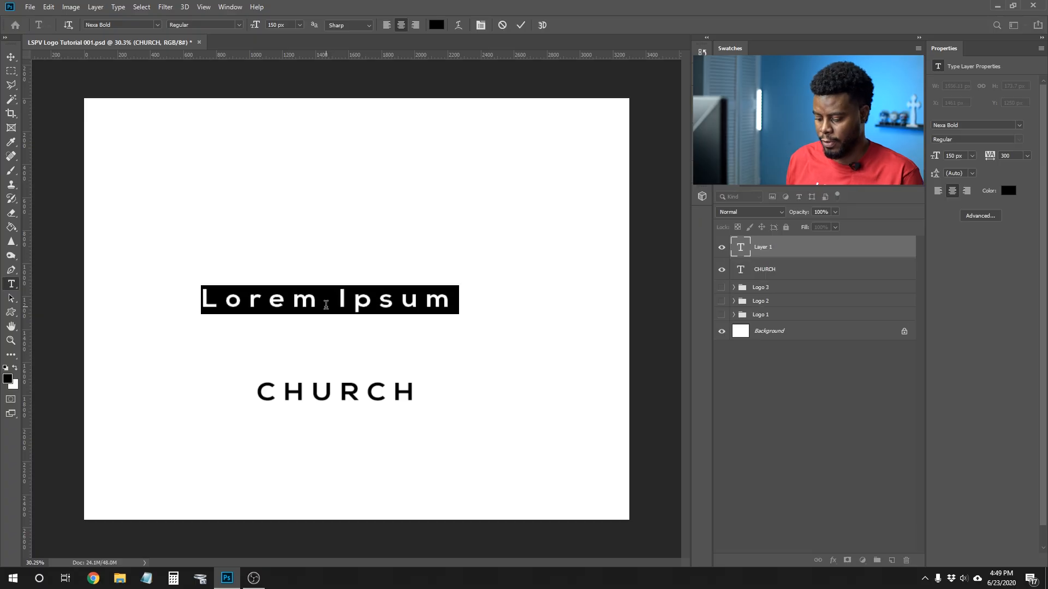
pyautogui.write('NA')
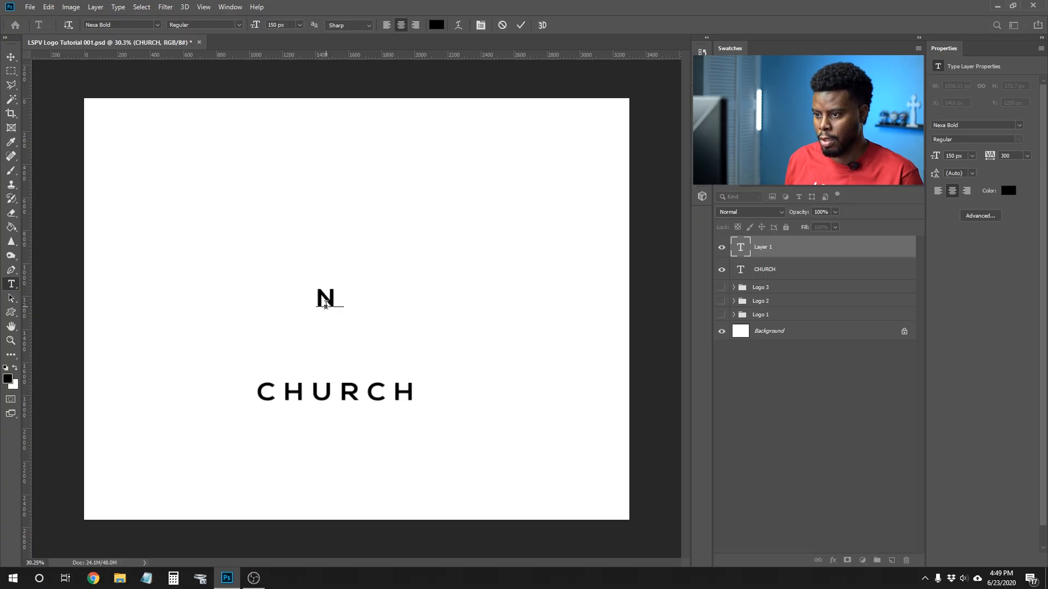
pyautogui.press('BackSpace')
pyautogui.press('BackSpace')
pyautogui.write('LSV')
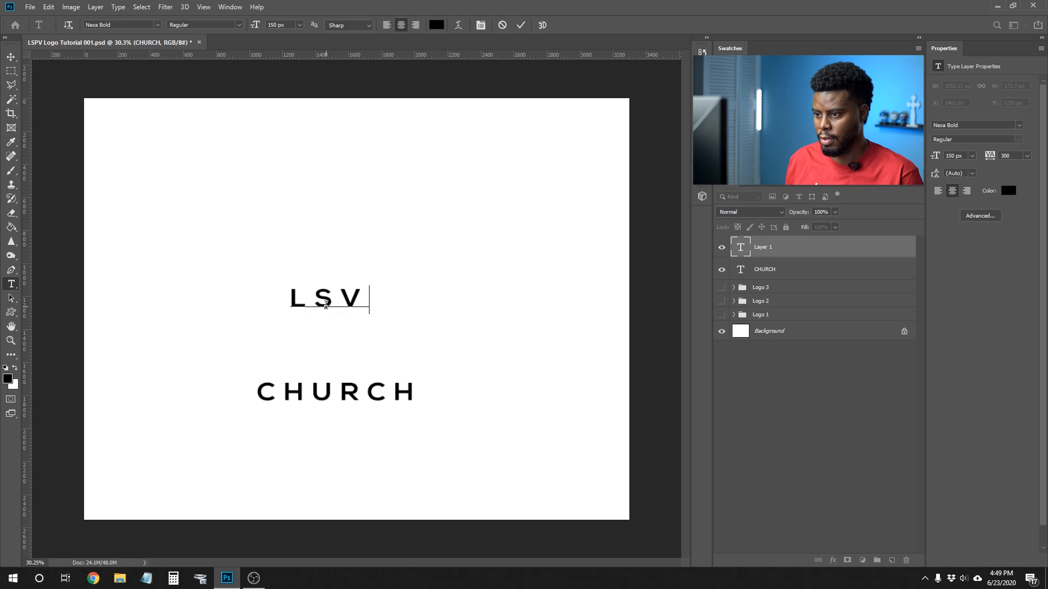
pyautogui.moveTo(342, 301); pyautogui.dragTo(369, 298)
pyautogui.write('PV')
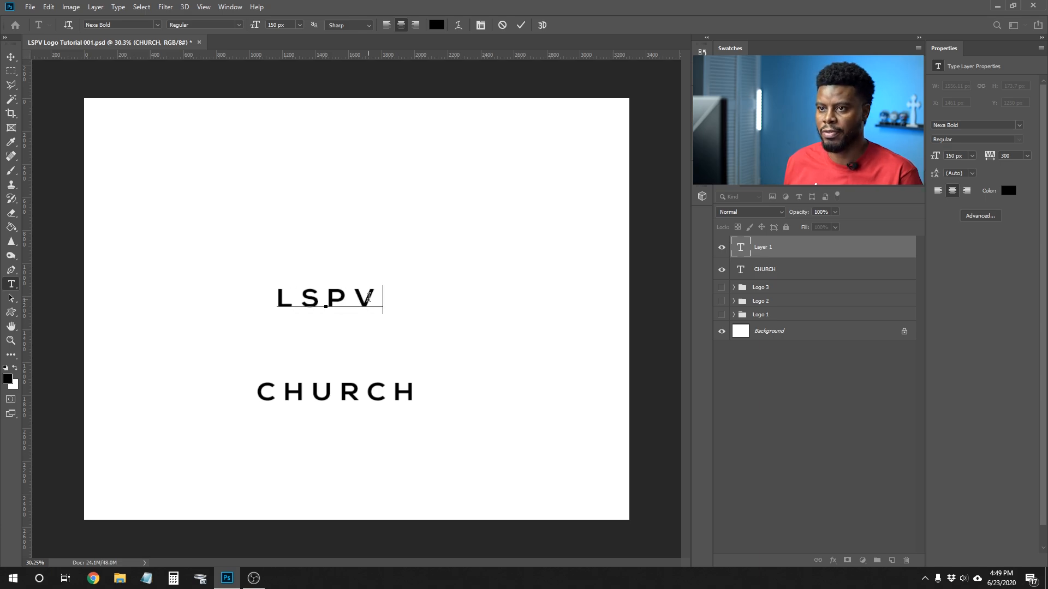
pyautogui.hotkey('ctrl', 'Return')
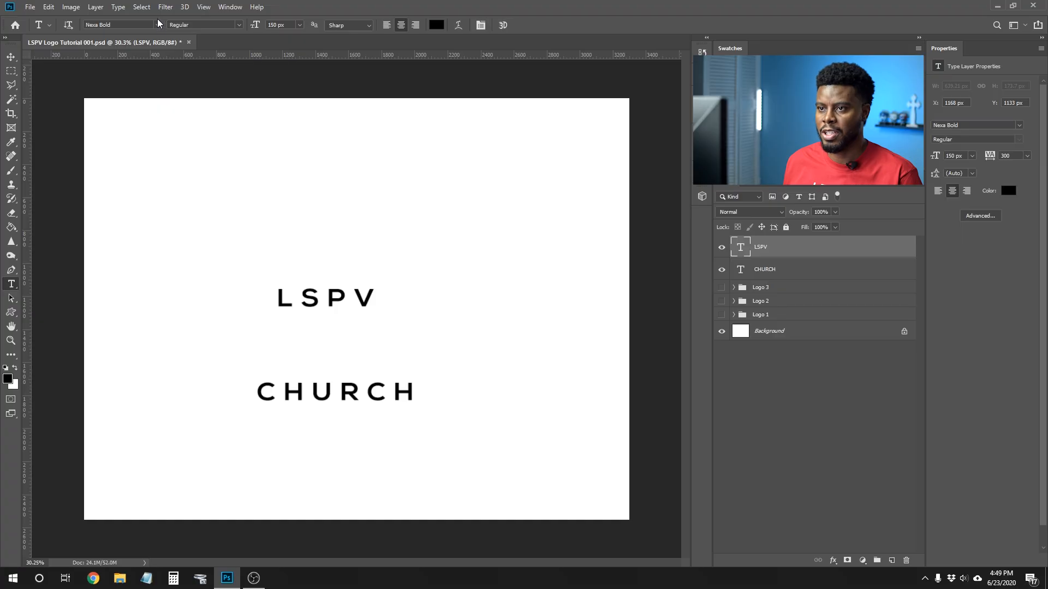
# Step: Set the LSPV text to the ND LOGOS font and replace its letters "SP" with "A" to read "LAV"
pyautogui.click(158, 25)
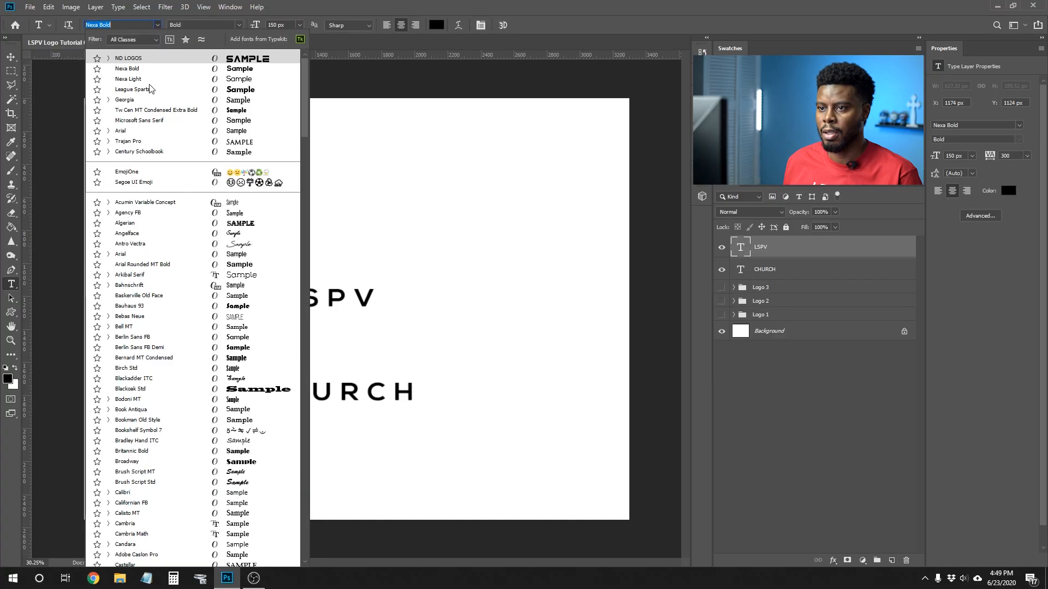
pyautogui.click(151, 60)
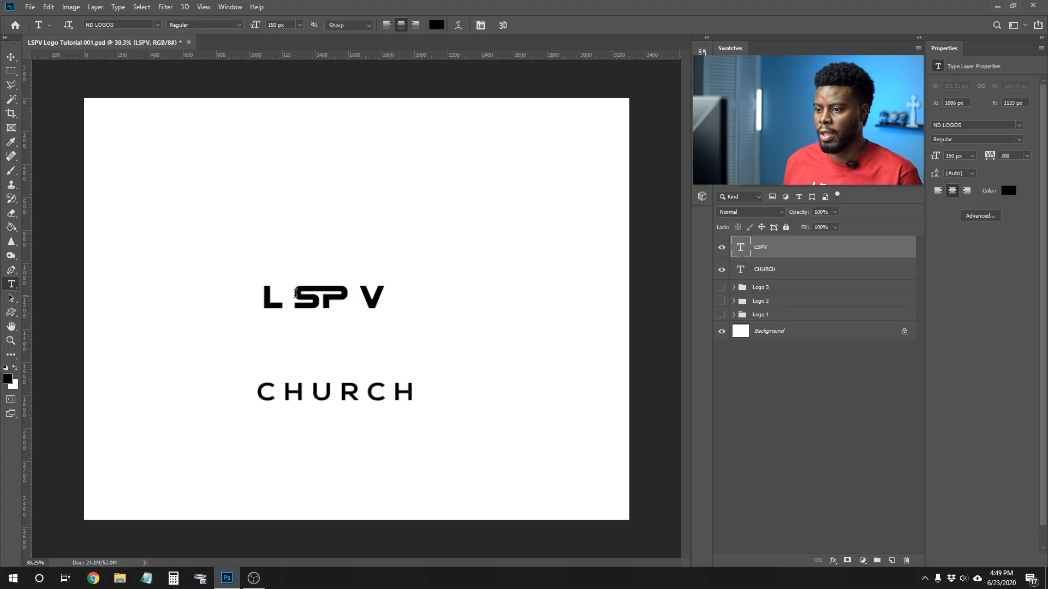
pyautogui.click(296, 293)
pyautogui.moveTo(295, 295); pyautogui.dragTo(360, 297)
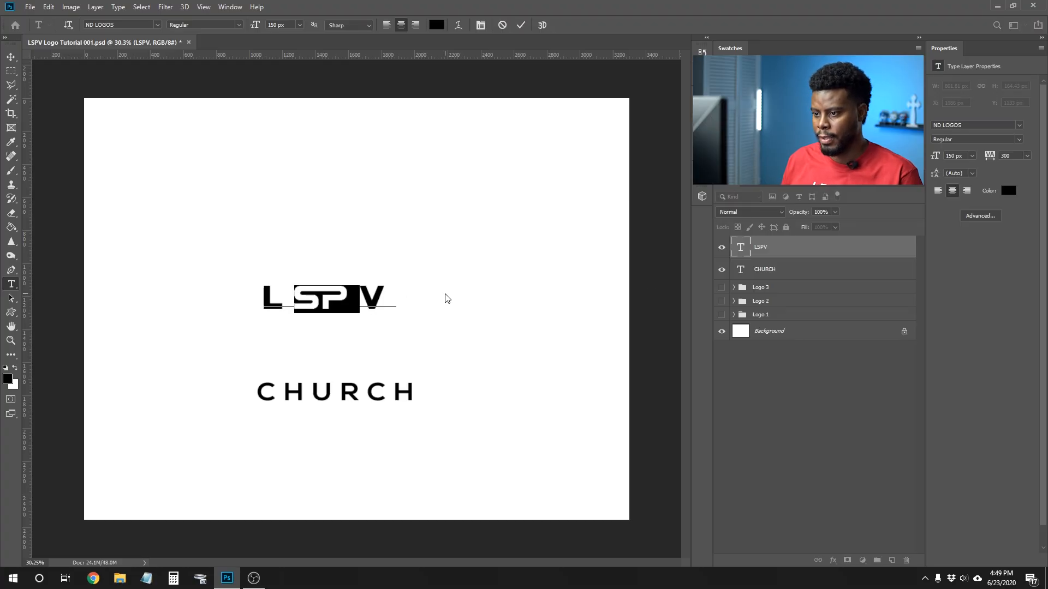
pyautogui.press('BackSpace')
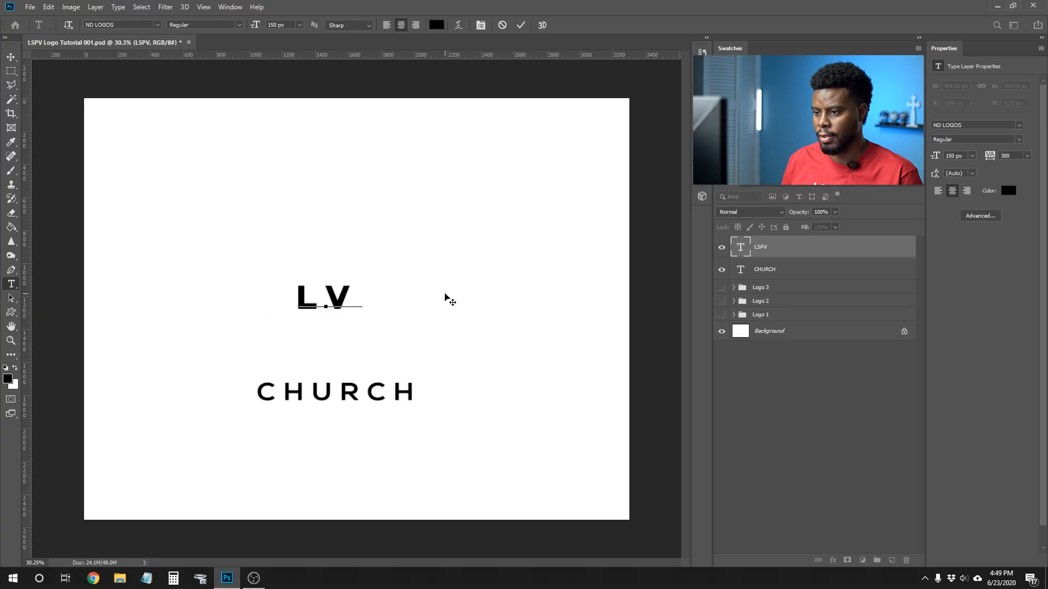
pyautogui.write('A')
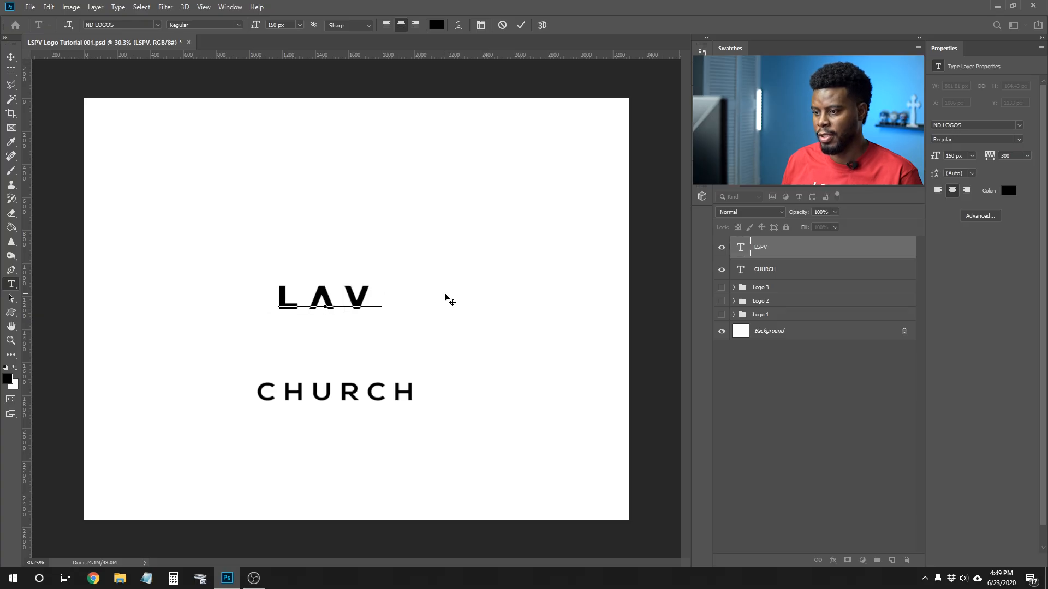
pyautogui.click(445, 298)
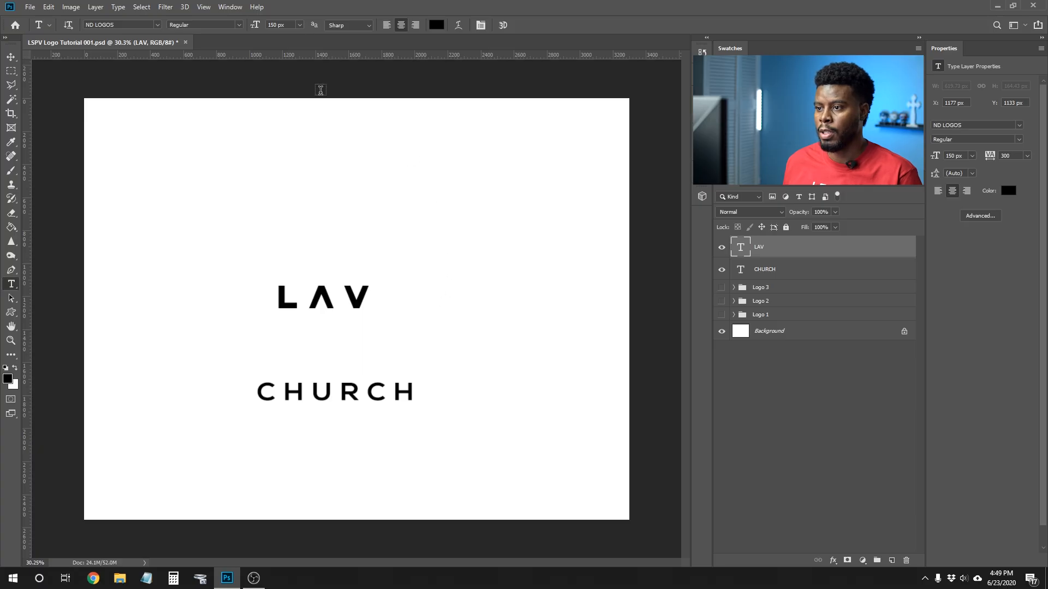
# Step: Set the LAV text size to 250 px after trying 350 px
pyautogui.doubleClick(285, 24)
pyautogui.write('350')
pyautogui.press('Return')
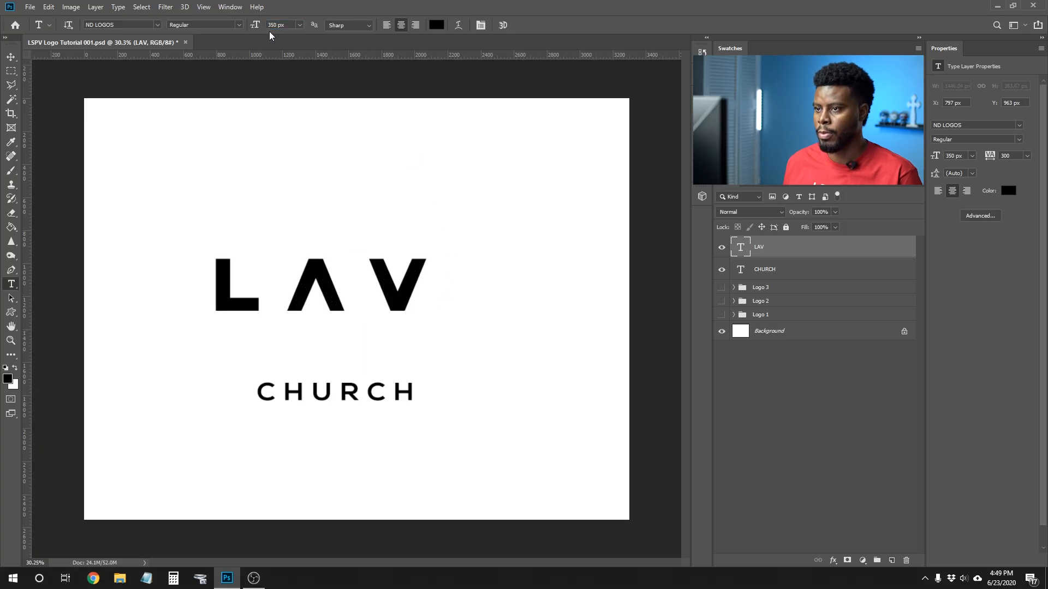
pyautogui.doubleClick(295, 27)
pyautogui.write('250')
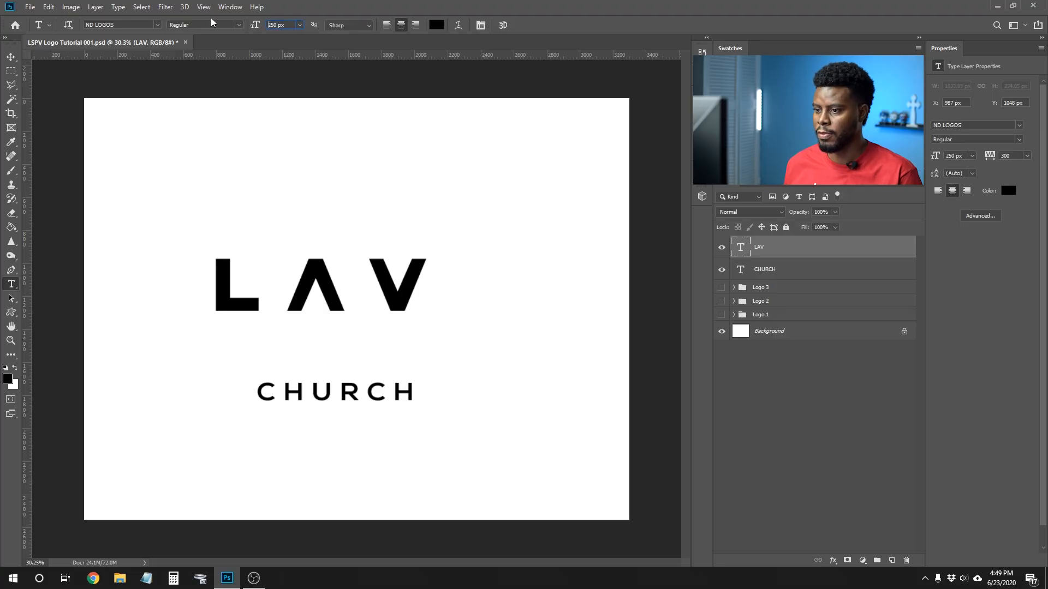
pyautogui.press('Return')
# Step: Centre the LAV and CHURCH texts horizontally on the canvas and place LAV closely above CHURCH
pyautogui.press('v')
pyautogui.moveTo(325, 296); pyautogui.dragTo(358, 297)
pyautogui.moveTo(353, 419); pyautogui.dragTo(363, 421)
pyautogui.click(769, 251)
pyautogui.moveTo(410, 277); pyautogui.dragTo(411, 333)
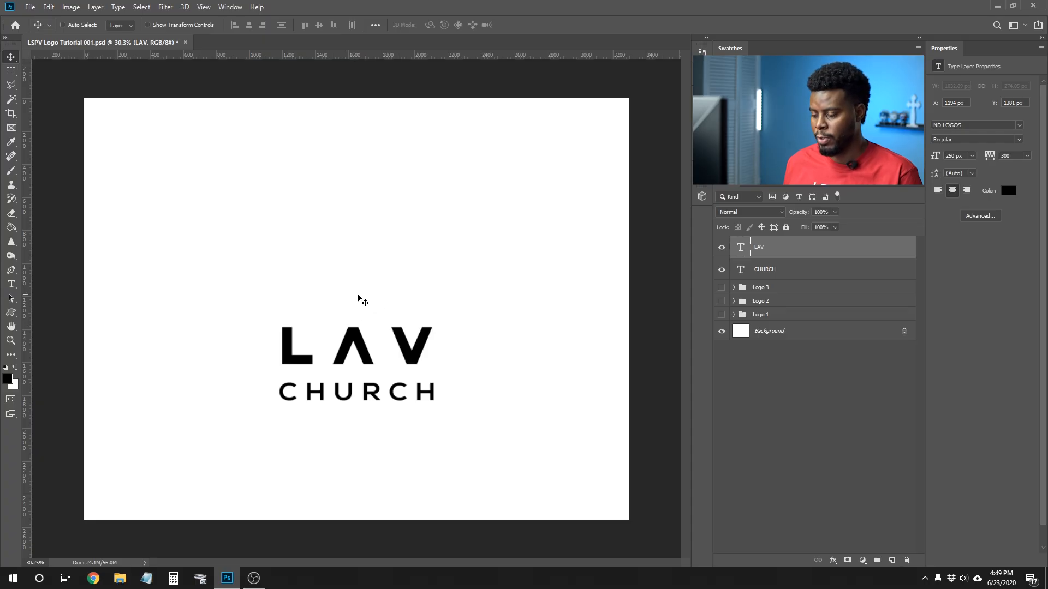
# Step: Draw a black vertical rectangle about 70 px wide and 646 px high above the LAV text
pyautogui.press('u')
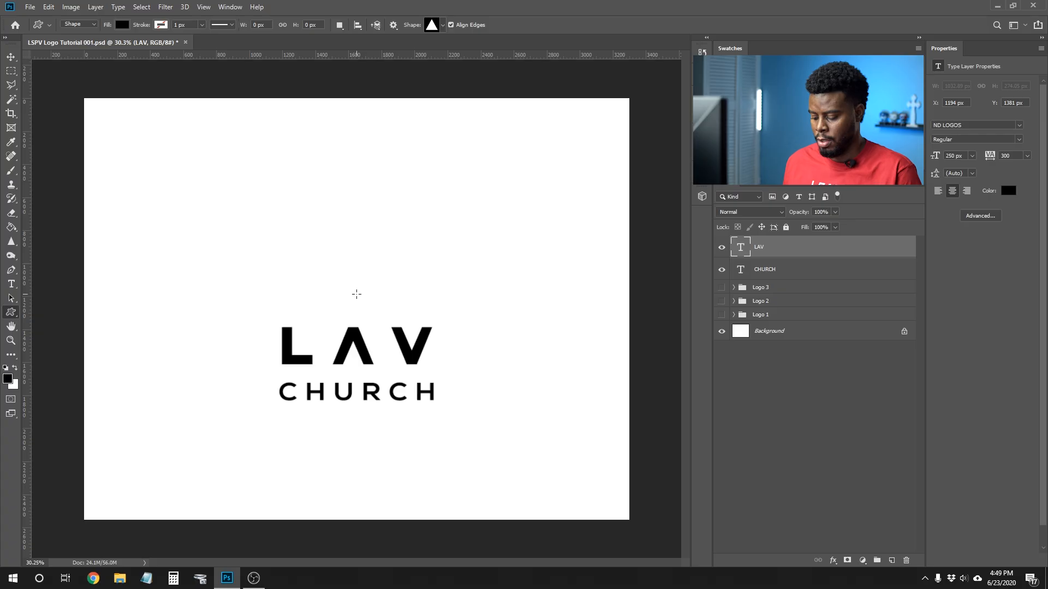
pyautogui.hotkey('shift', 'u')
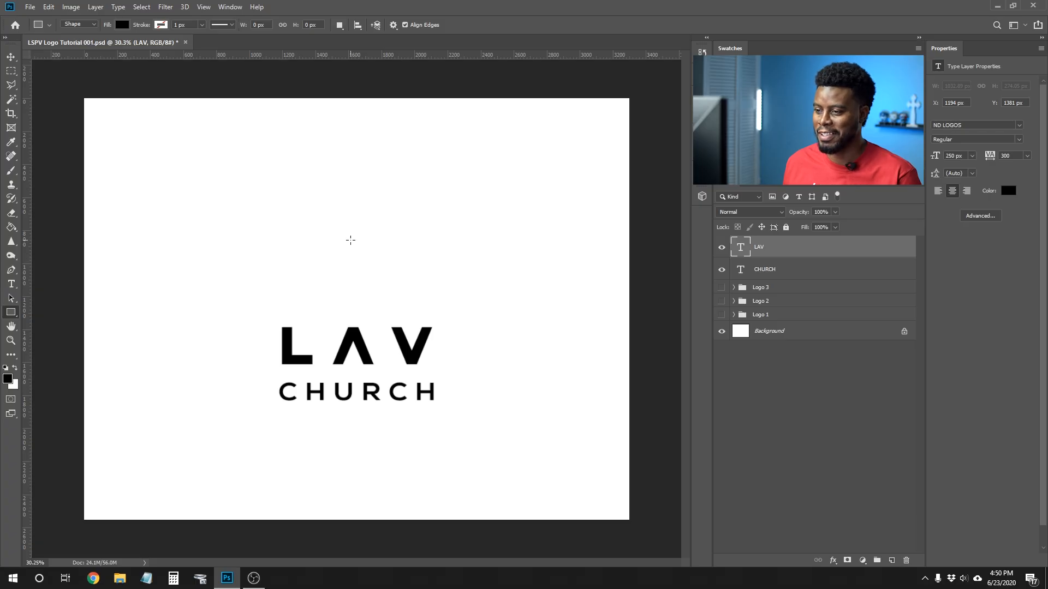
pyautogui.moveTo(349, 195); pyautogui.dragTo(360, 302)
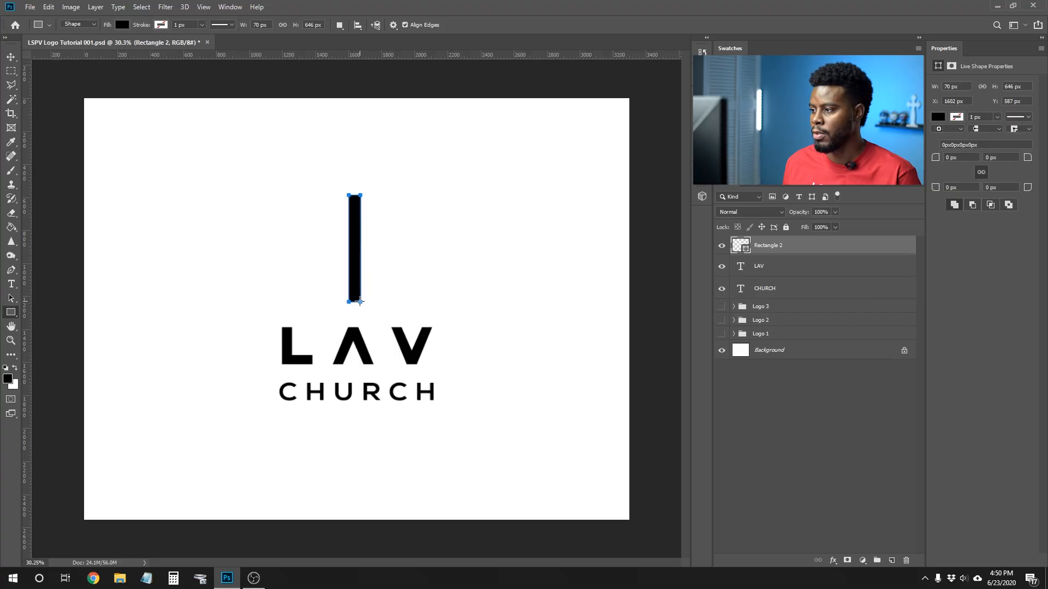
pyautogui.click(770, 268)
pyautogui.moveTo(323, 216); pyautogui.dragTo(380, 224)
pyautogui.hotkey('ctrl', 'z')
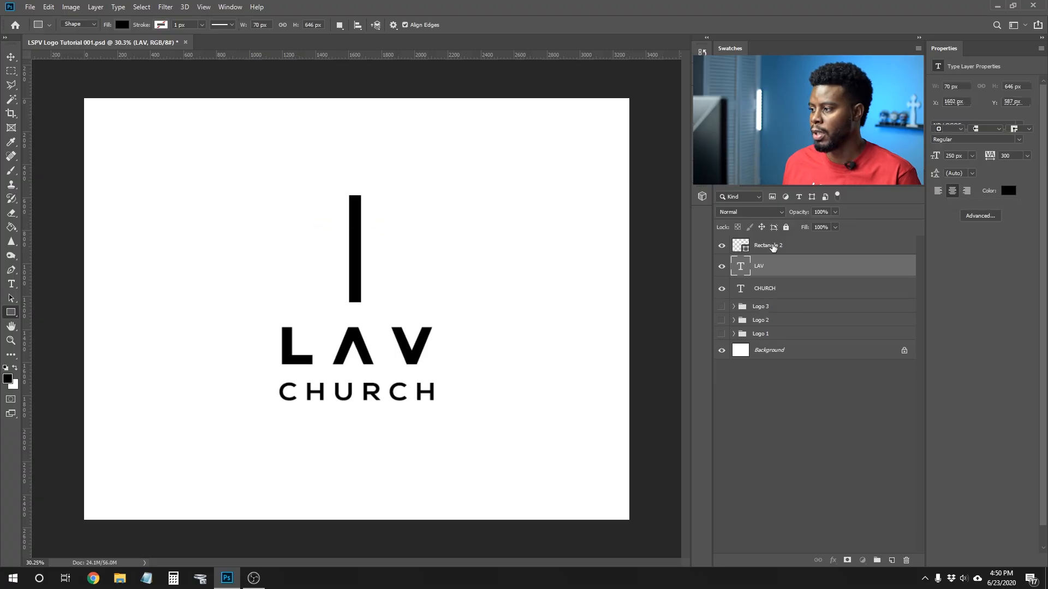
# Step: Duplicate the vertical bar and rotate the copy -90 degrees so it crosses the original
pyautogui.click(771, 246)
pyautogui.hotkey('ctrl', 't')
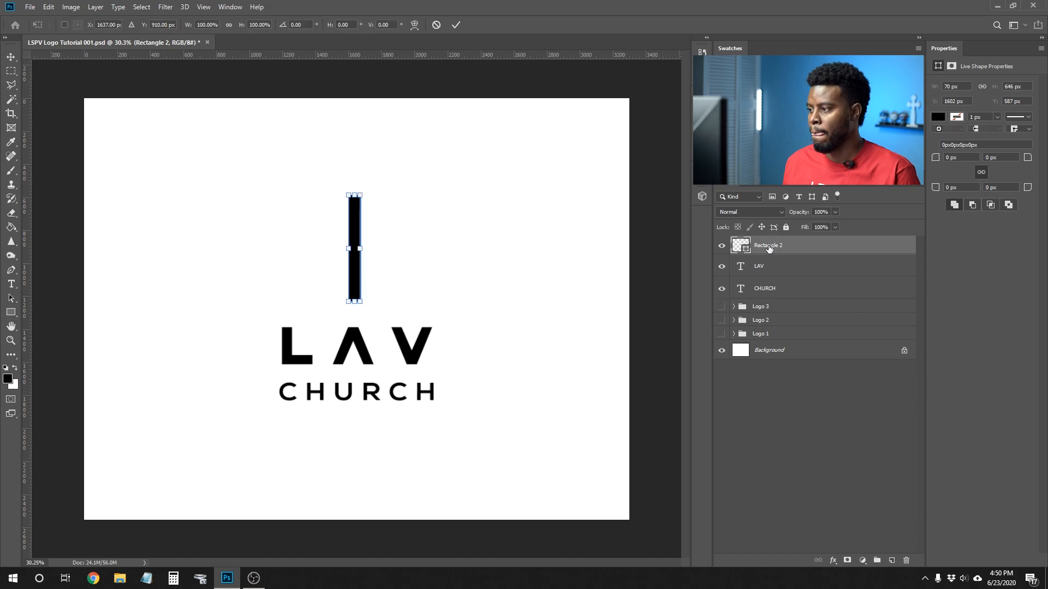
pyautogui.press('u')
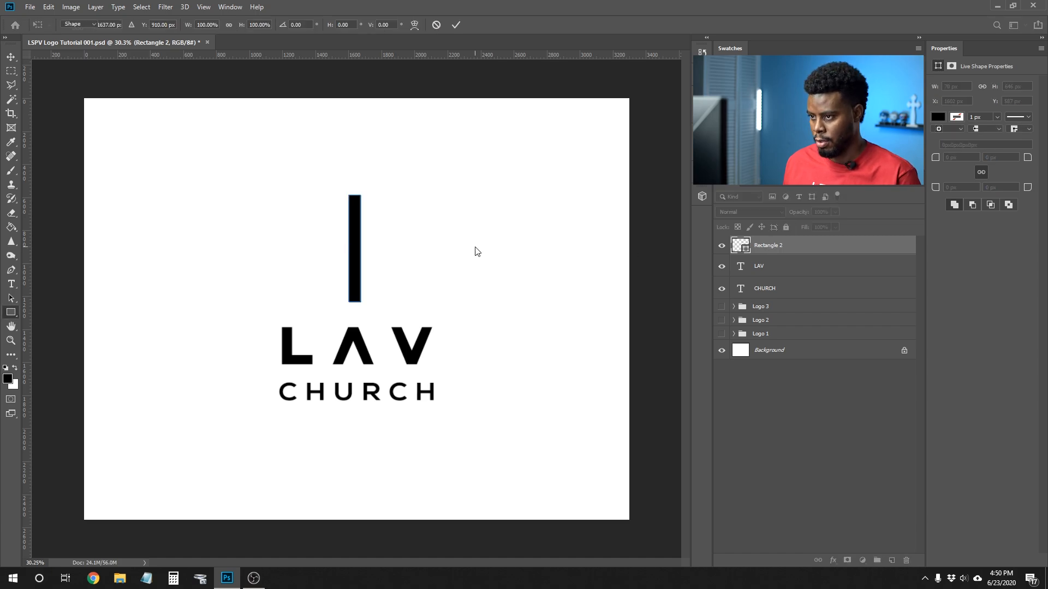
pyautogui.hotkey('ctrl', 'j')
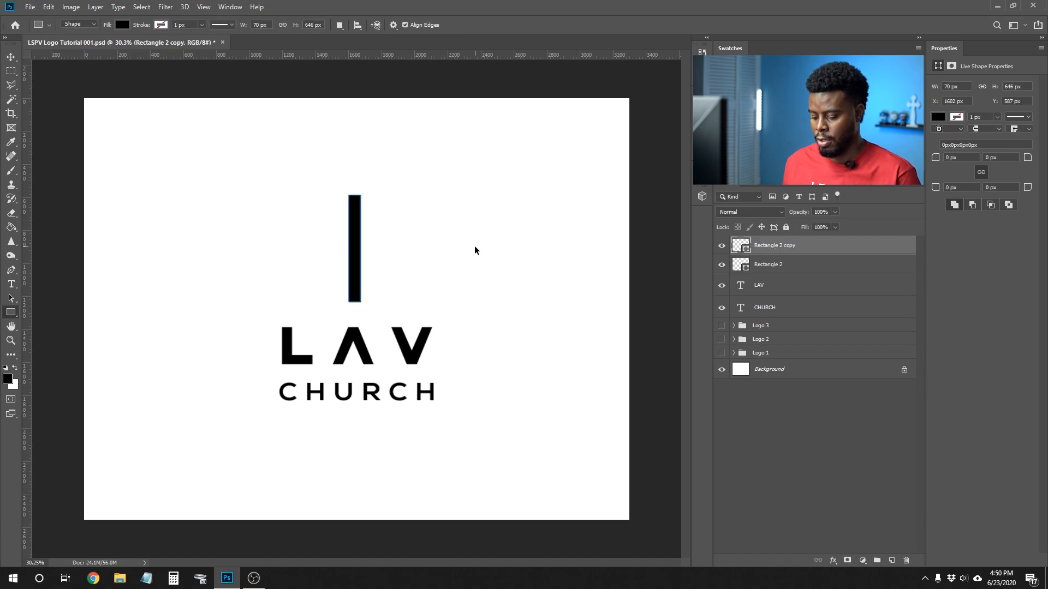
pyautogui.hotkey('ctrl', 't')
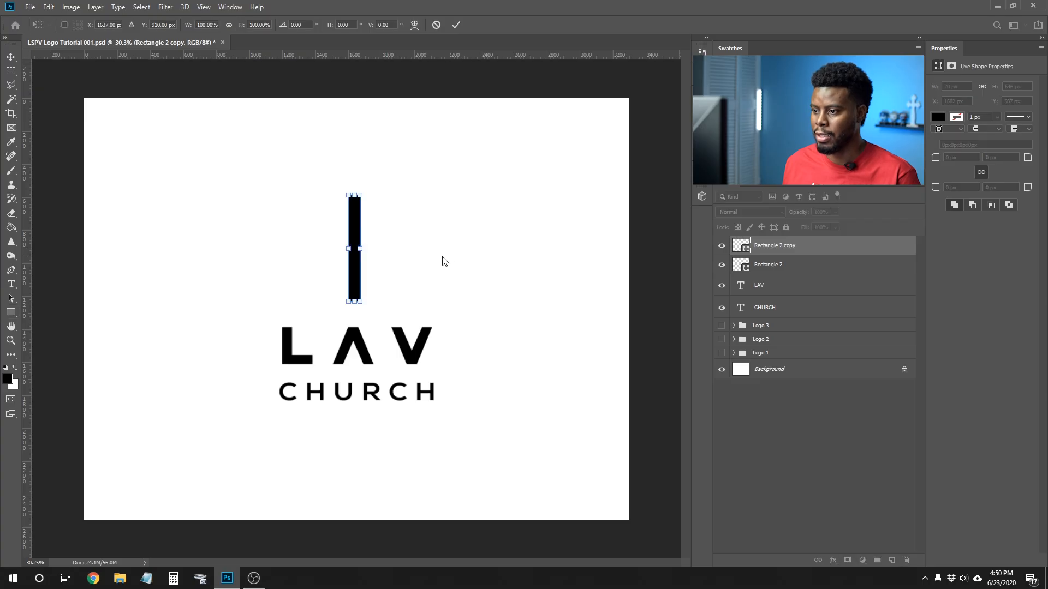
pyautogui.moveTo(386, 250); pyautogui.dragTo(347, 235)
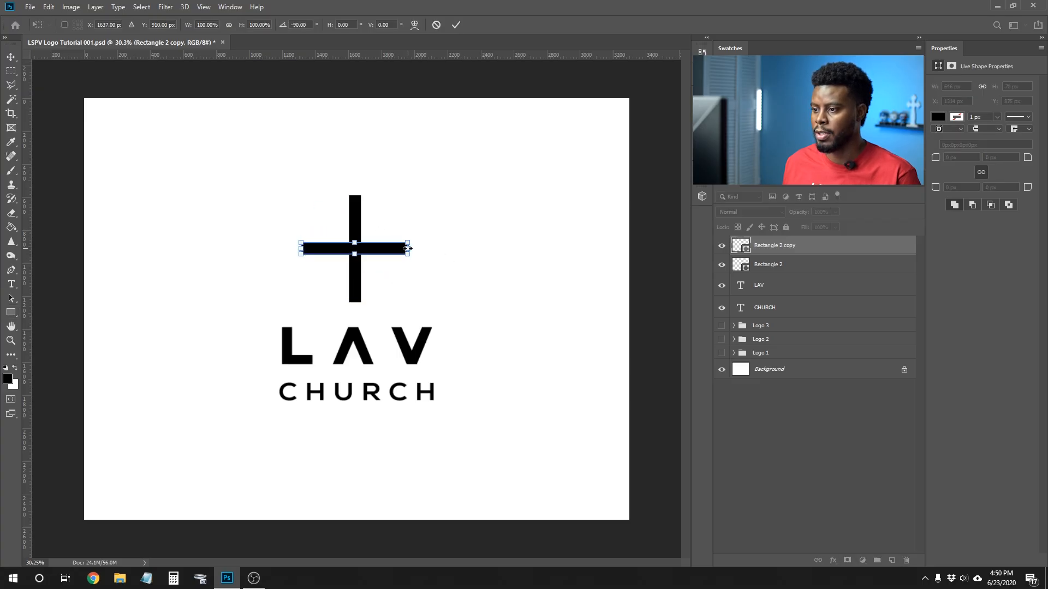
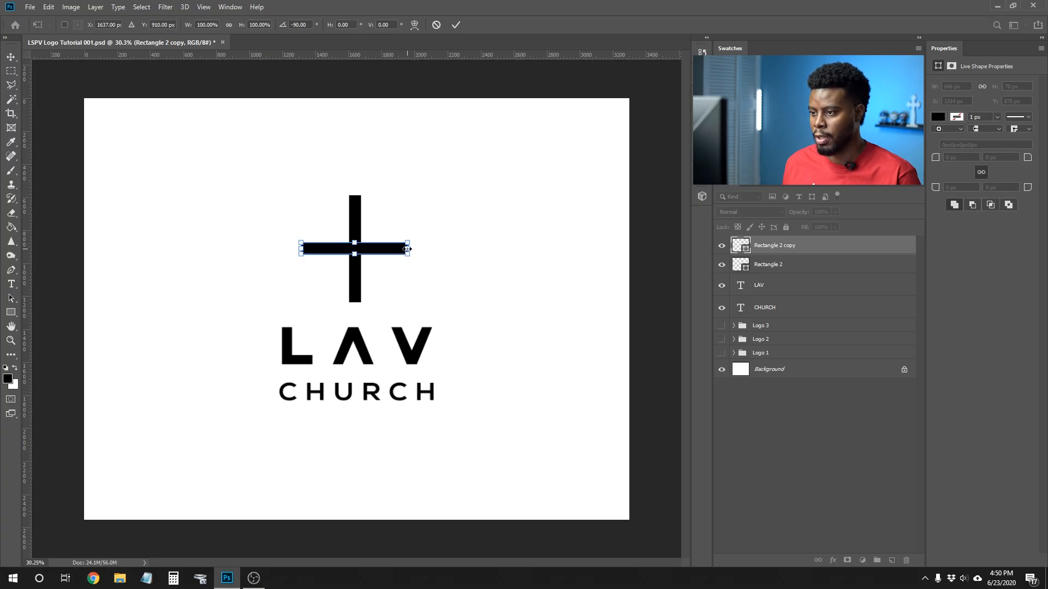
# Step: Shorten the horizontal bar evenly from both ends to about 329 px wide and move it slightly up the vertical bar
pyautogui.moveTo(407, 249); pyautogui.dragTo(381, 248)
pyautogui.press('Return')
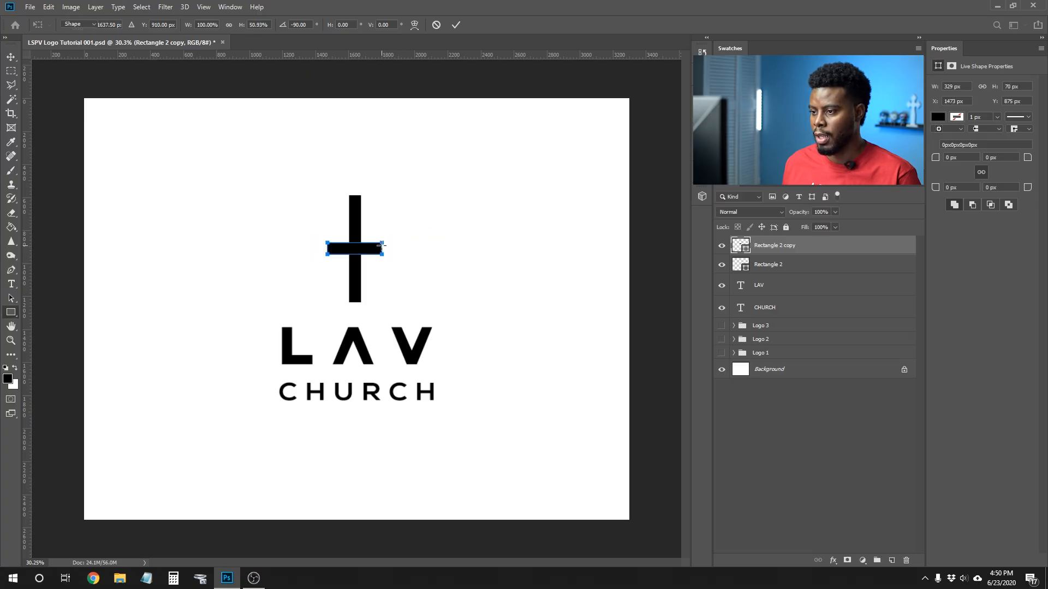
pyautogui.press('v')
pyautogui.moveTo(365, 254)
pyautogui.mouseDown()
pyautogui.moveTo(369, 232)
pyautogui.moveTo(368, 247)
pyautogui.mouseUp()
# Step: Shorten the vertical bar from its upper end to about 501 px high to form a cross
pyautogui.click(766, 267)
pyautogui.hotkey('ctrl', 't')
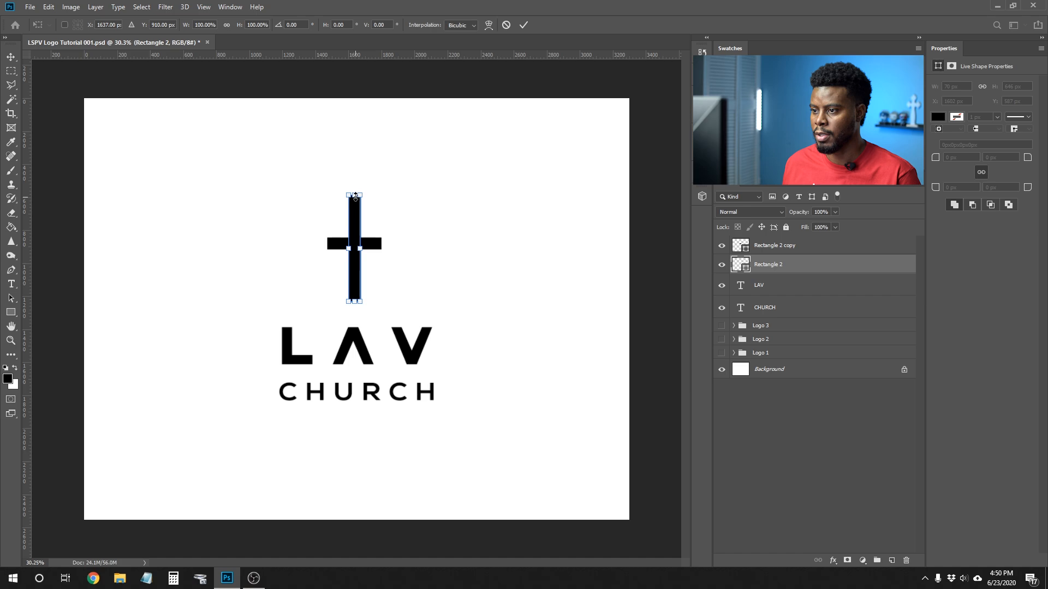
pyautogui.moveTo(356, 197); pyautogui.dragTo(350, 214)
pyautogui.press('Return')
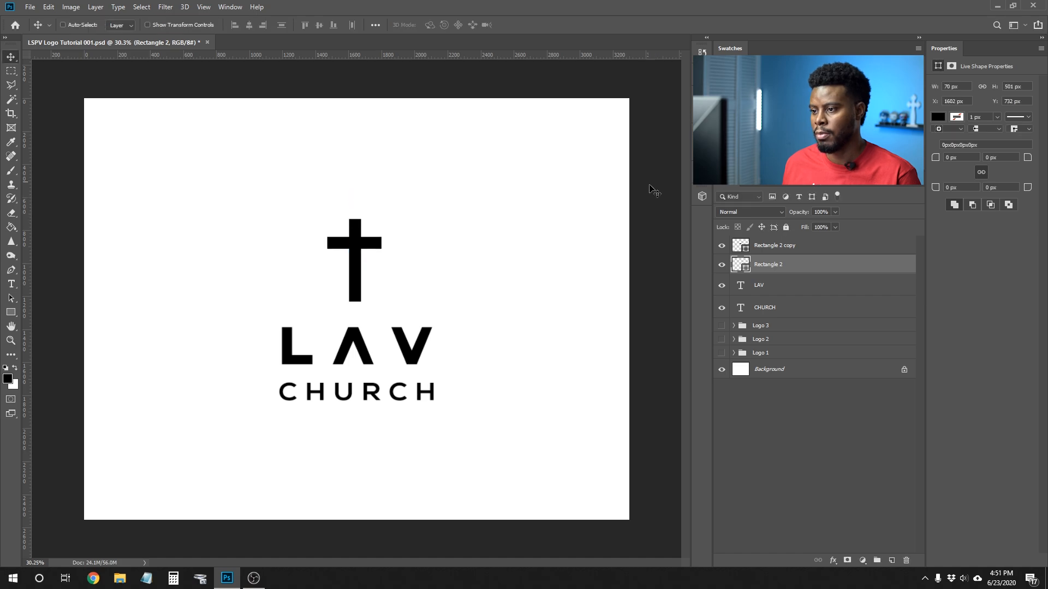
# Step: Group the two rectangle layers and name the group "Cross"
pyautogui.click(765, 253)
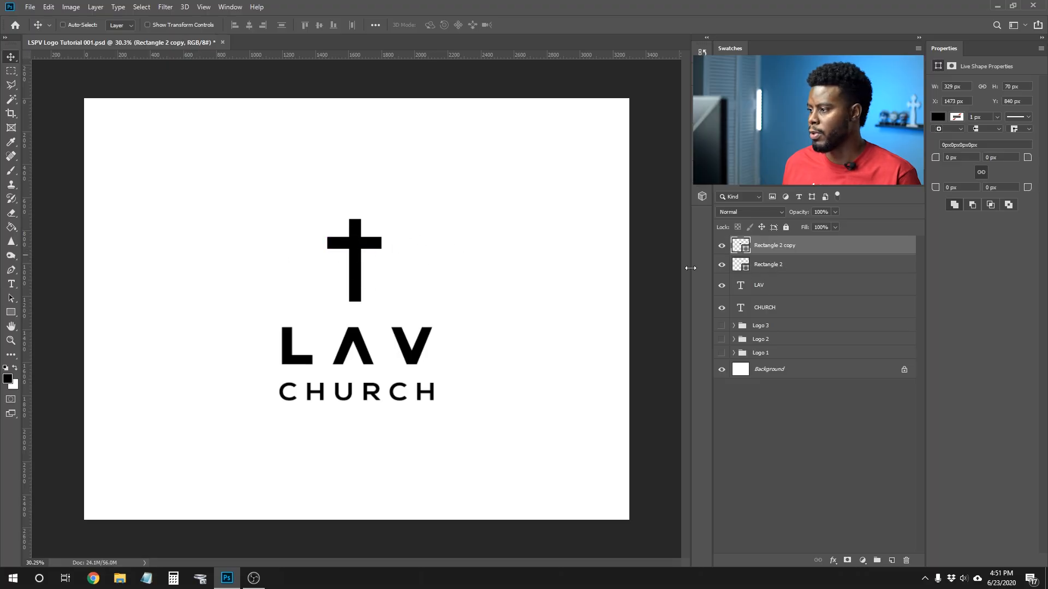
pyautogui.keyDown('shift'); pyautogui.click(808, 272); pyautogui.keyUp('shift')
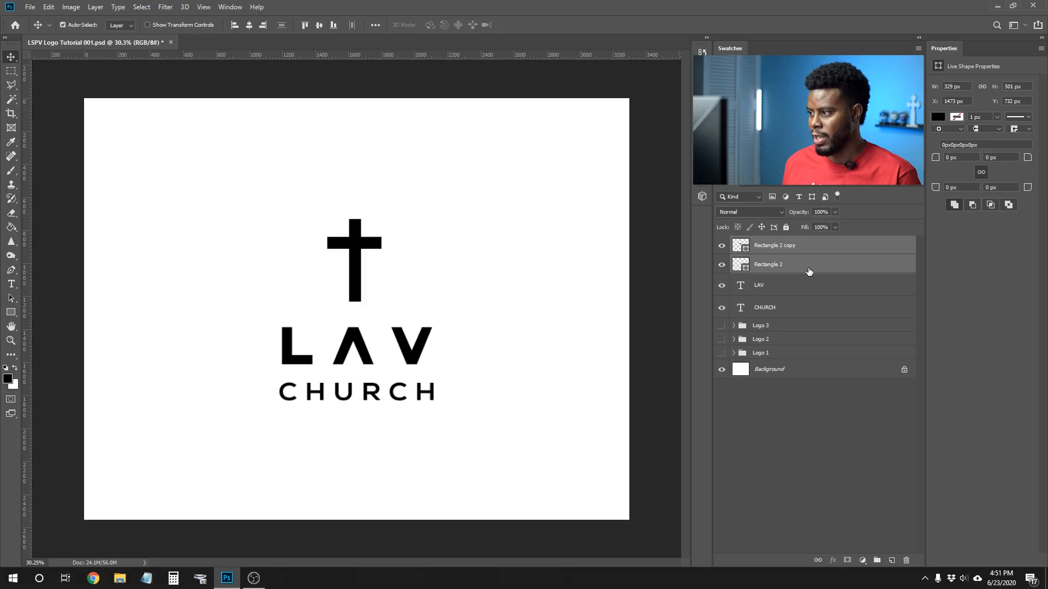
pyautogui.hotkey('ctrl', 'g')
pyautogui.doubleClick(763, 243)
pyautogui.write('C')
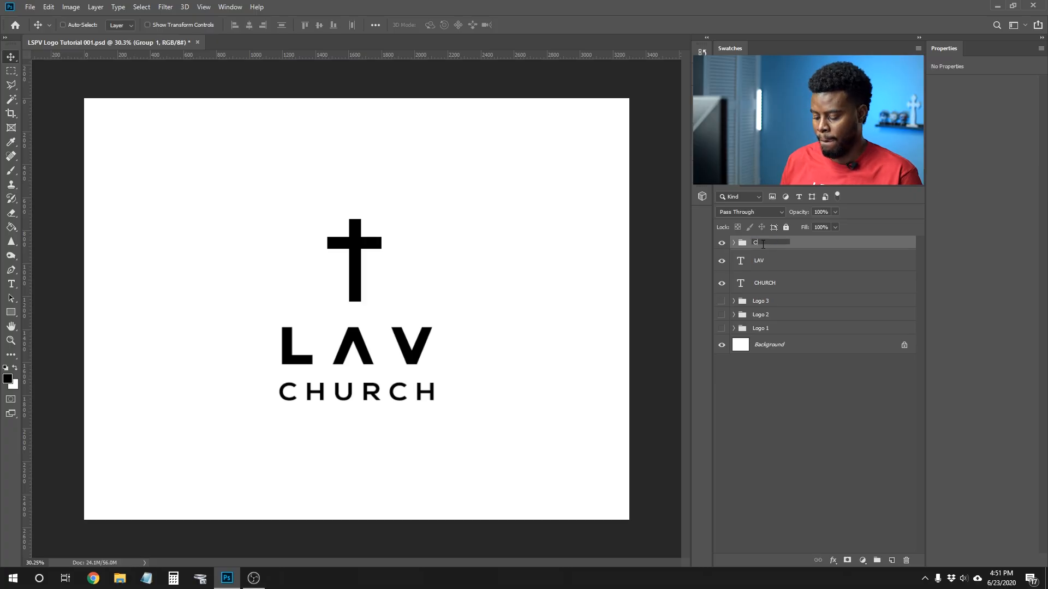
pyautogui.write('ross')
pyautogui.press('Return')
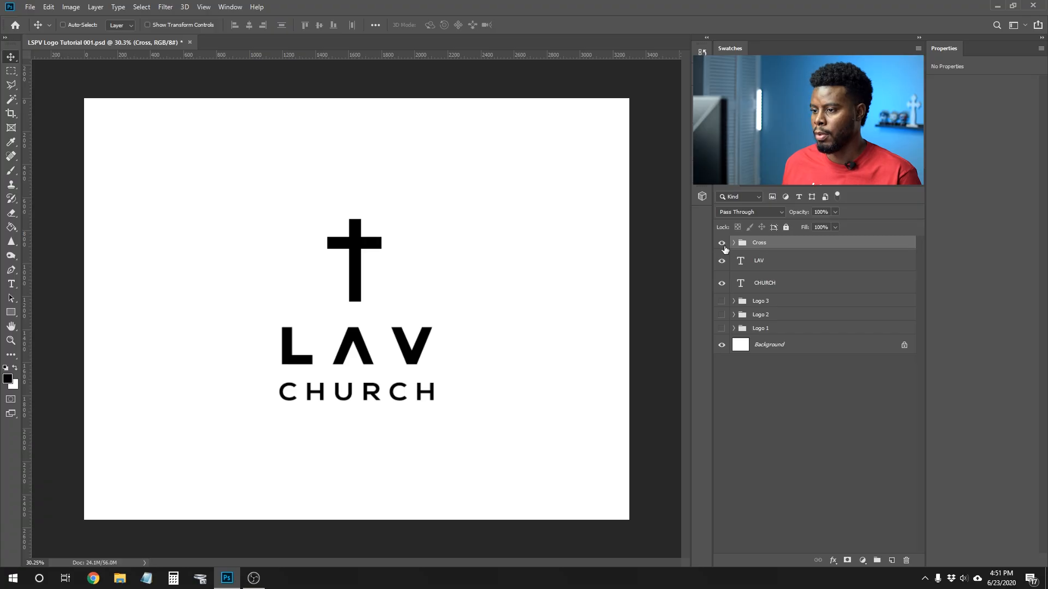
# Step: Scale the Cross group down slightly about its centre
pyautogui.press('ctrl')
pyautogui.hotkey('ctrl', 't')
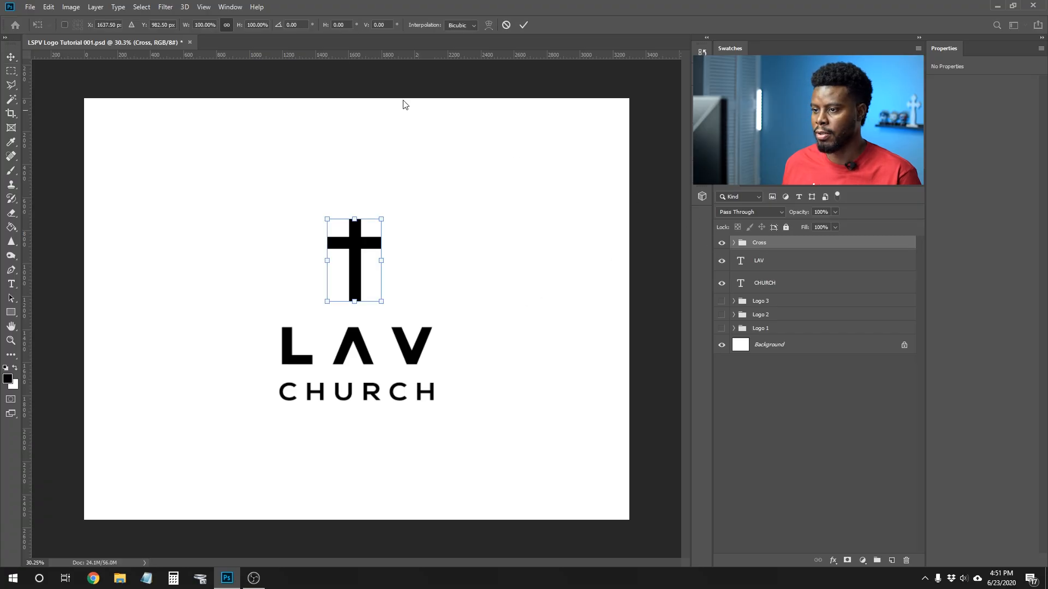
pyautogui.scroll(-9, 200, 24)
pyautogui.press('Return')
pyautogui.press('Return')
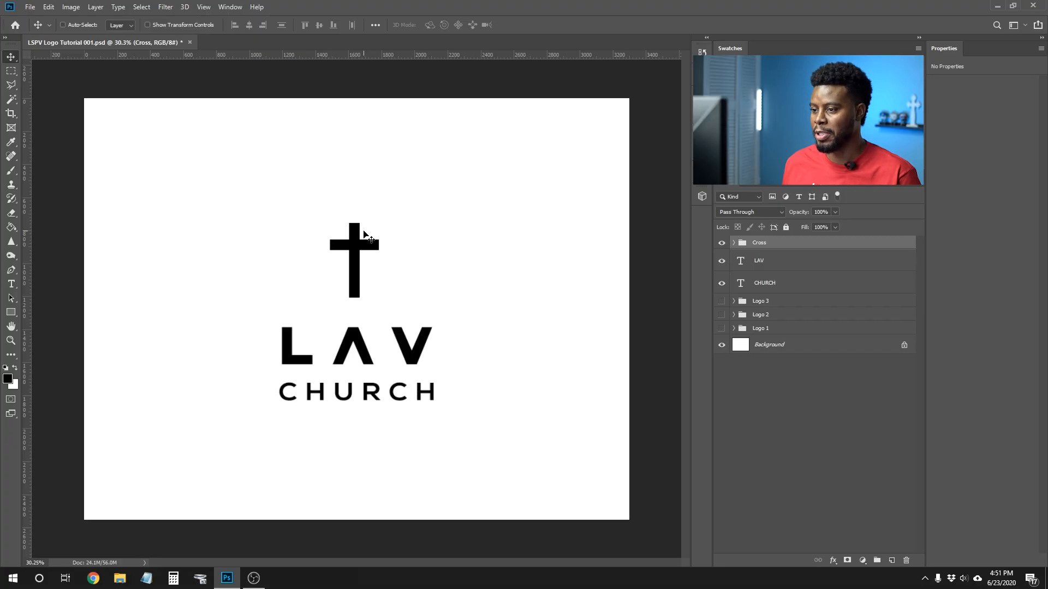
# Step: Move the Cross group down onto the tip of the A and align it horizontally to the centre of the Background layer
pyautogui.moveTo(364, 233); pyautogui.dragTo(355, 264)
pyautogui.scroll(2, 354, 303)
pyautogui.scroll(-2, 353, 303)
pyautogui.scroll(2, 353, 303)
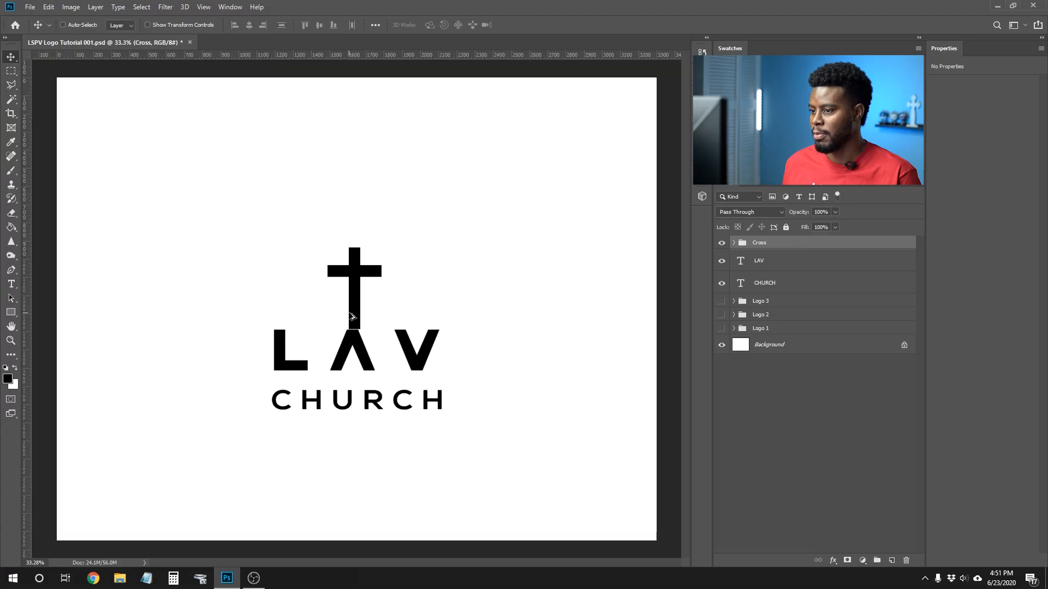
pyautogui.scroll(-2, 353, 303)
pyautogui.click(895, 364)
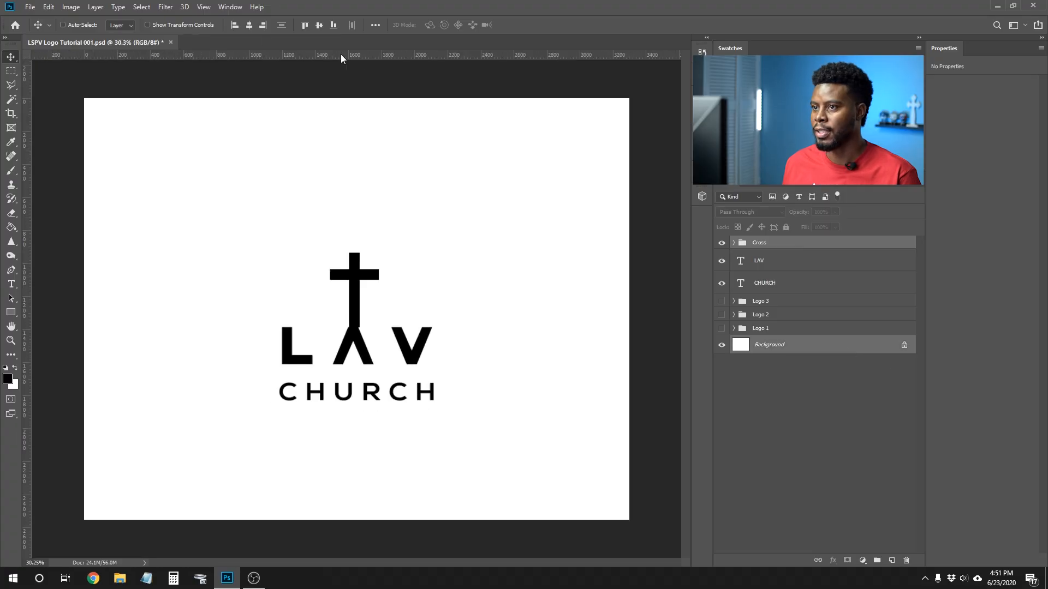
pyautogui.click(251, 26)
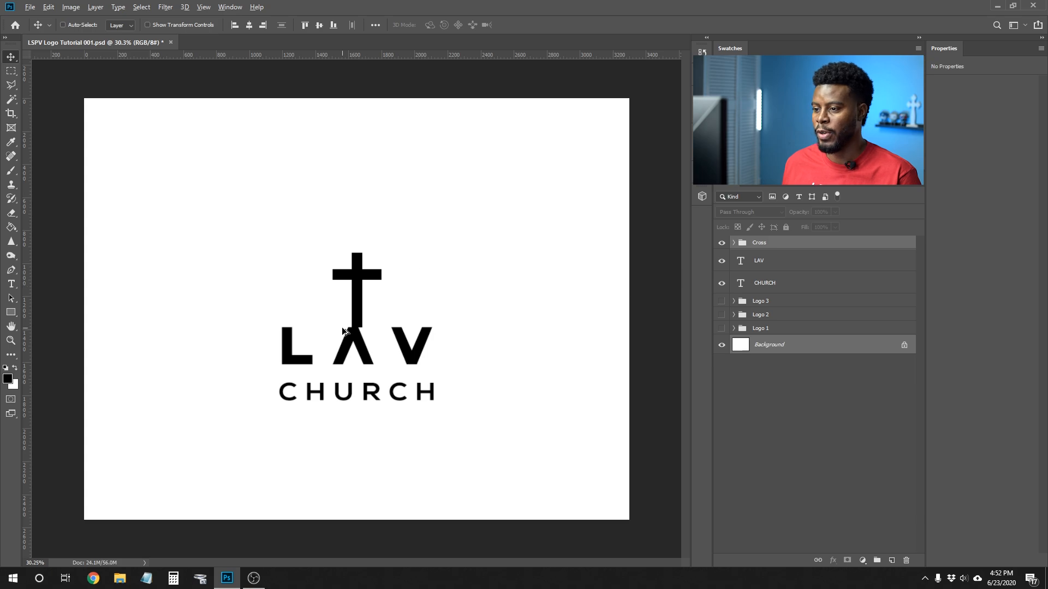
# Step: Replace the letter L in the LAV text with N so it reads "NAV"
pyautogui.scroll(2, 343, 330)
pyautogui.scroll(2, 342, 331)
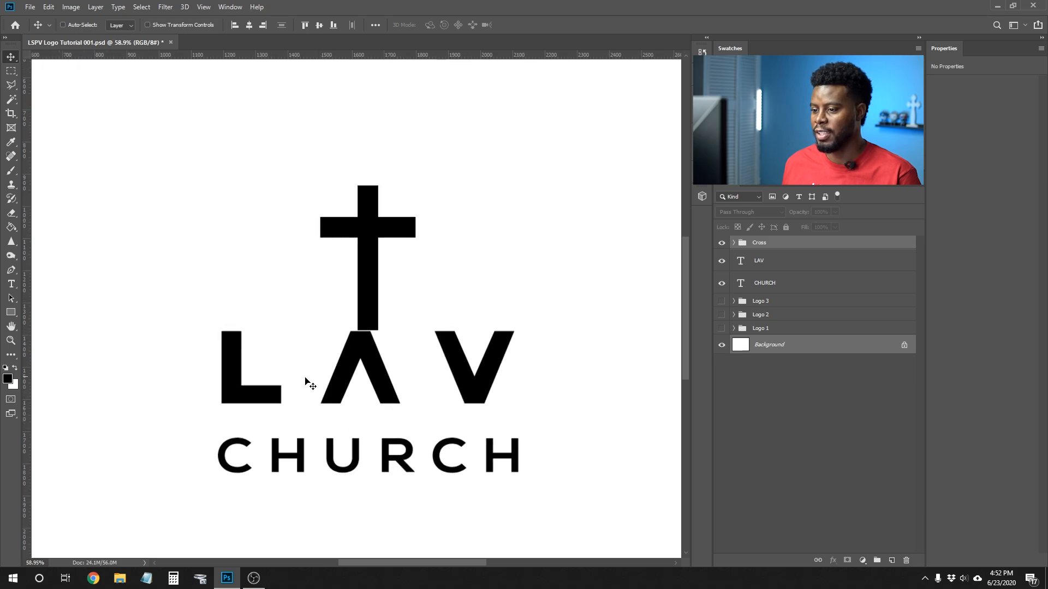
pyautogui.press('t')
pyautogui.click(279, 378)
pyautogui.moveTo(279, 379); pyautogui.dragTo(207, 368)
pyautogui.write('N')
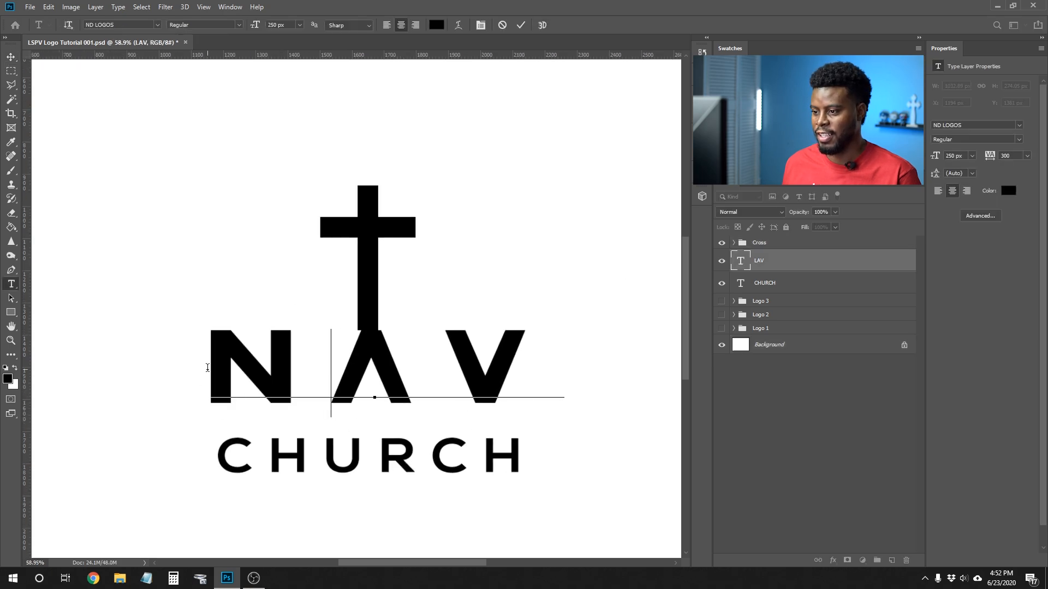
pyautogui.hotkey('ctrl', 'Return')
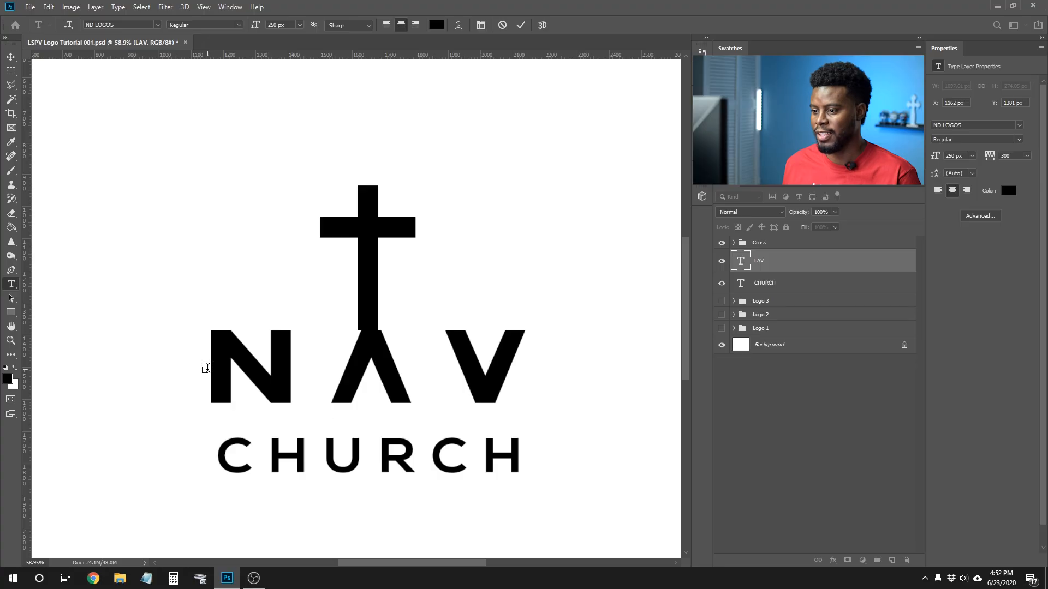
# Step: Replace the letter V in the NAV text with Z so it reads "NAZ"
pyautogui.scroll(-2, 297, 367)
pyautogui.scroll(2, 297, 367)
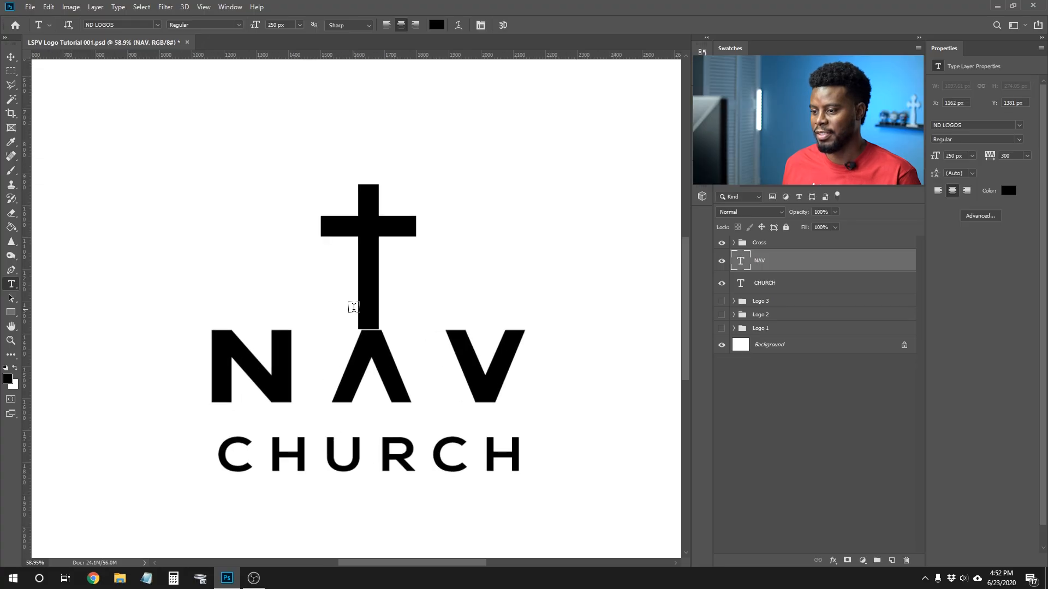
pyautogui.moveTo(459, 365); pyautogui.dragTo(579, 366)
pyautogui.write('Z')
pyautogui.hotkey('ctrl', 'Return')
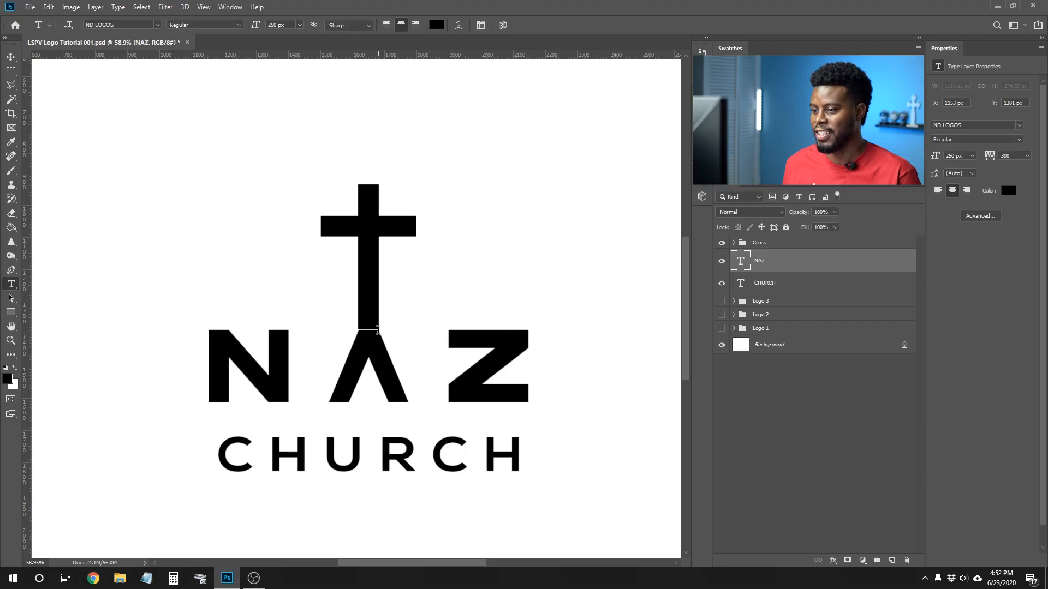
# Step: Move the Cross group straight up to a 107 px gap above NAZ, matching the gap between NAZ and CHURCH
pyautogui.scroll(5, 379, 310)
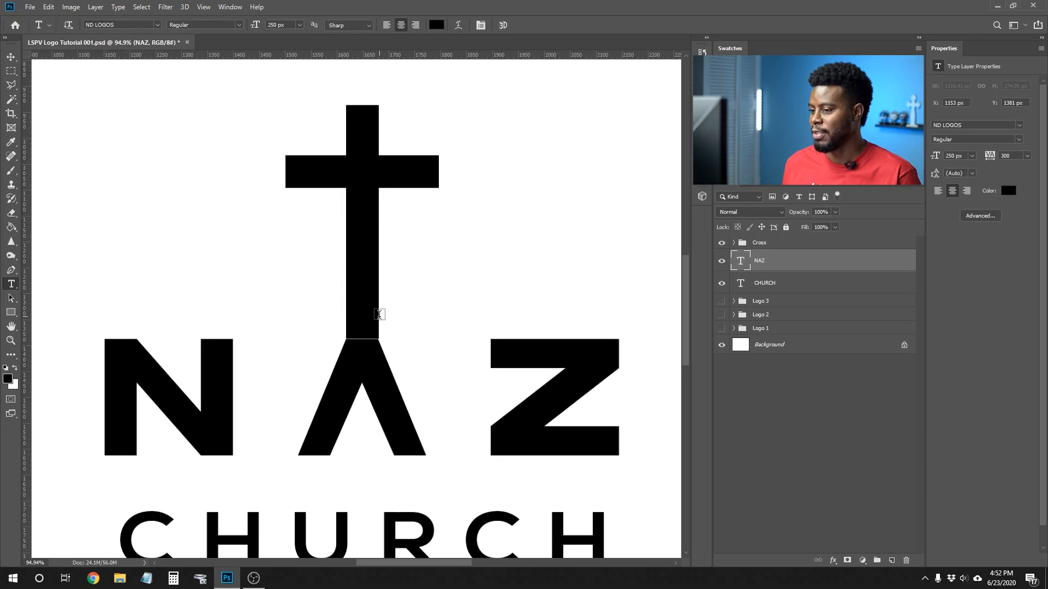
pyautogui.click(775, 244)
pyautogui.press('v')
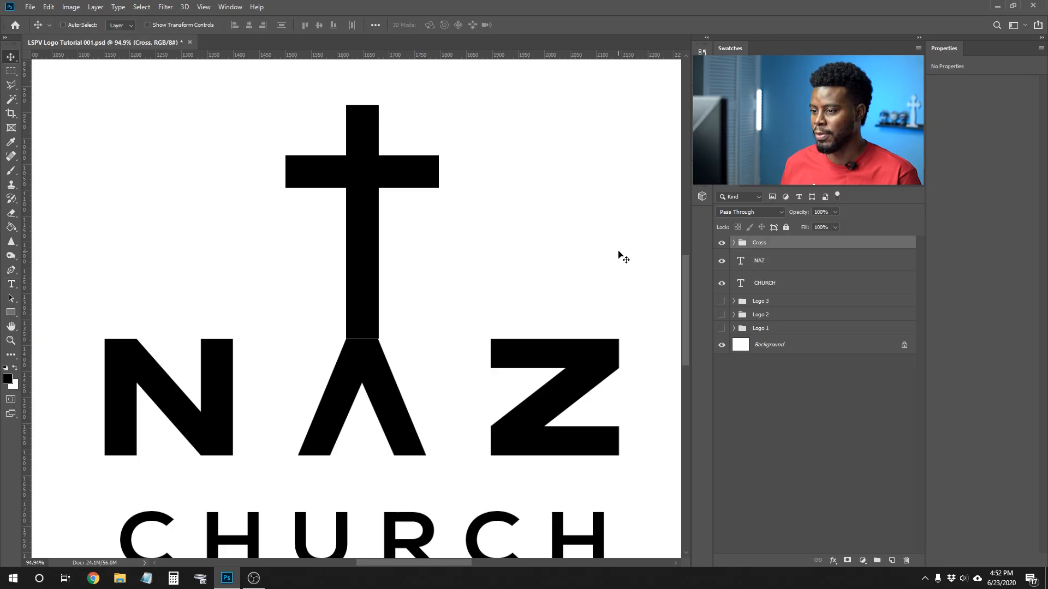
pyautogui.hotkey('shift', 'Up')
pyautogui.hotkey('shift', 'Up')
pyautogui.hotkey('shift', 'Up')
pyautogui.hotkey('shift', 'Up')
pyautogui.hotkey('shift', 'Up')
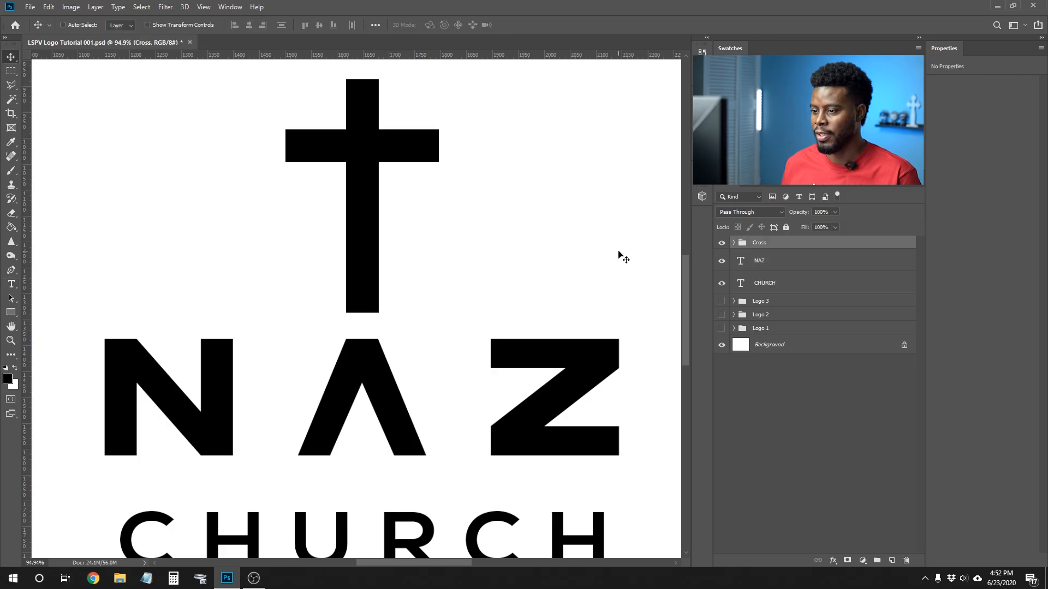
pyautogui.scroll(-3, 498, 253)
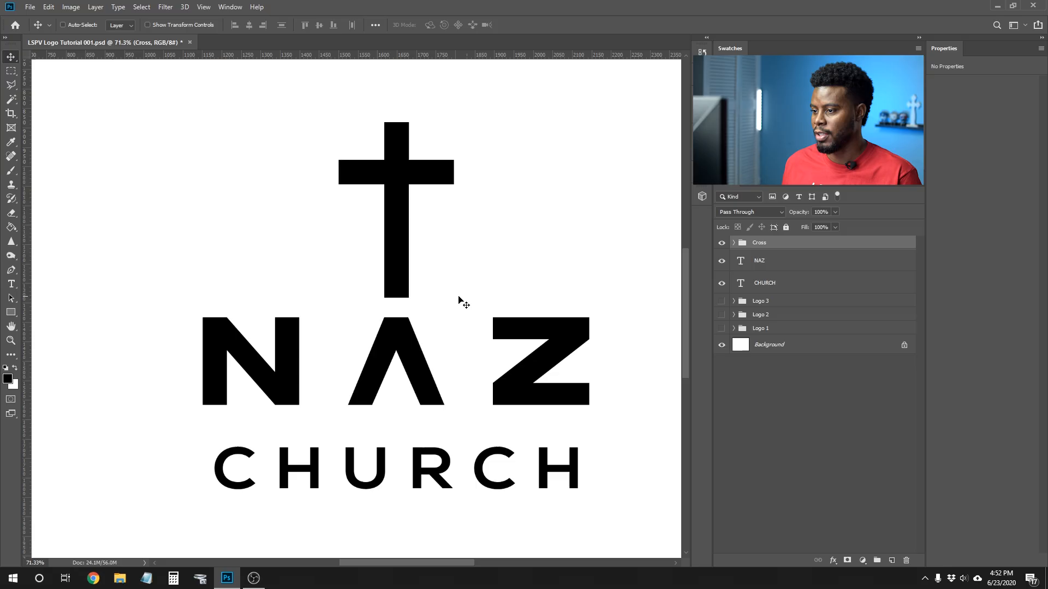
pyautogui.moveTo(408, 257); pyautogui.dragTo(406, 239)
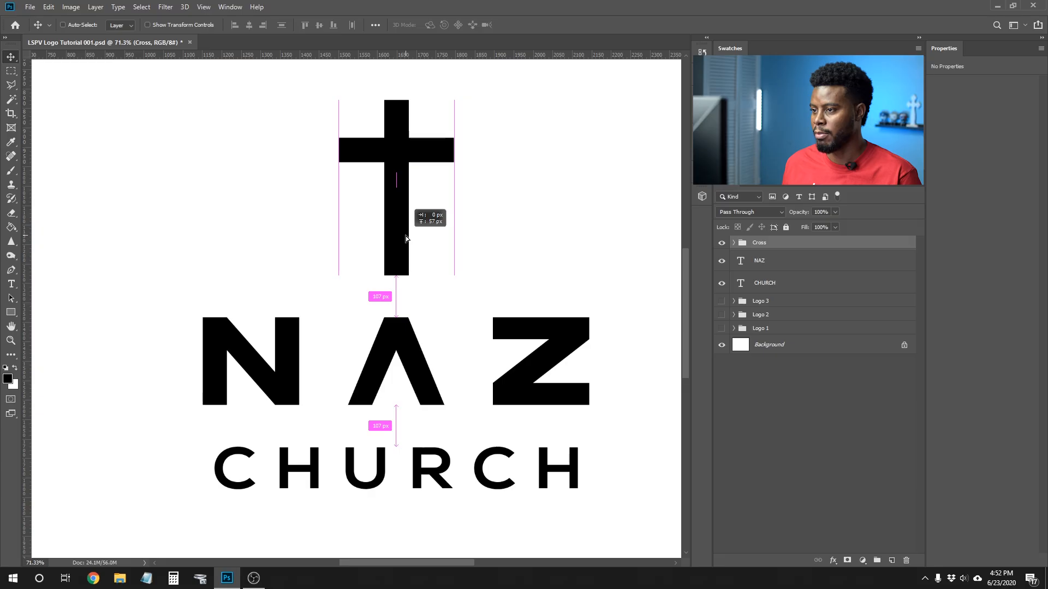
# Step: Group the Cross, NAZ and CHURCH layers and name the group "Logo 4"
pyautogui.moveTo(406, 238); pyautogui.dragTo(407, 239)
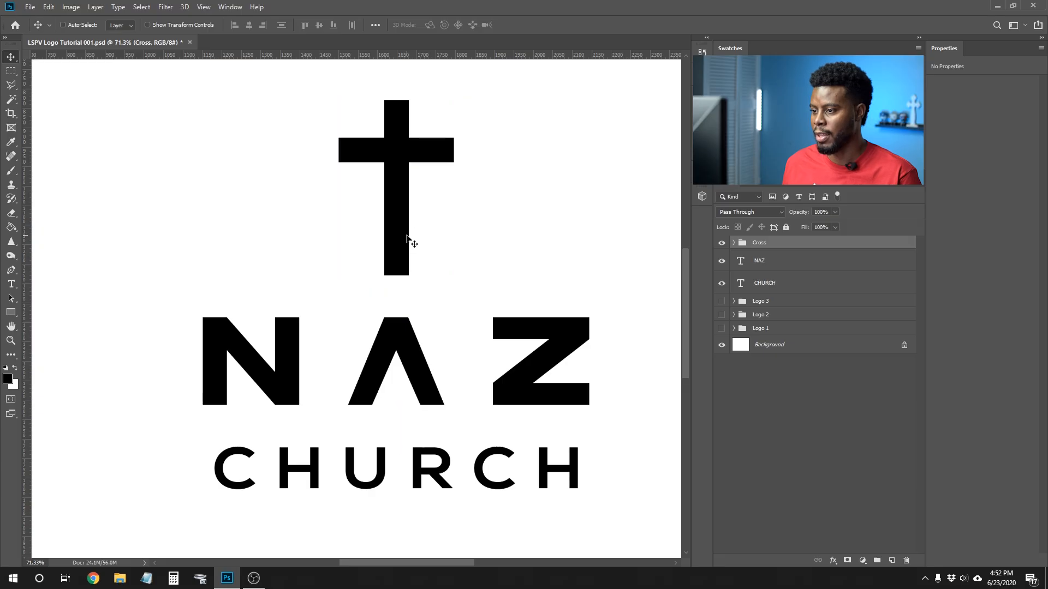
pyautogui.hotkey('ctrl', '0')
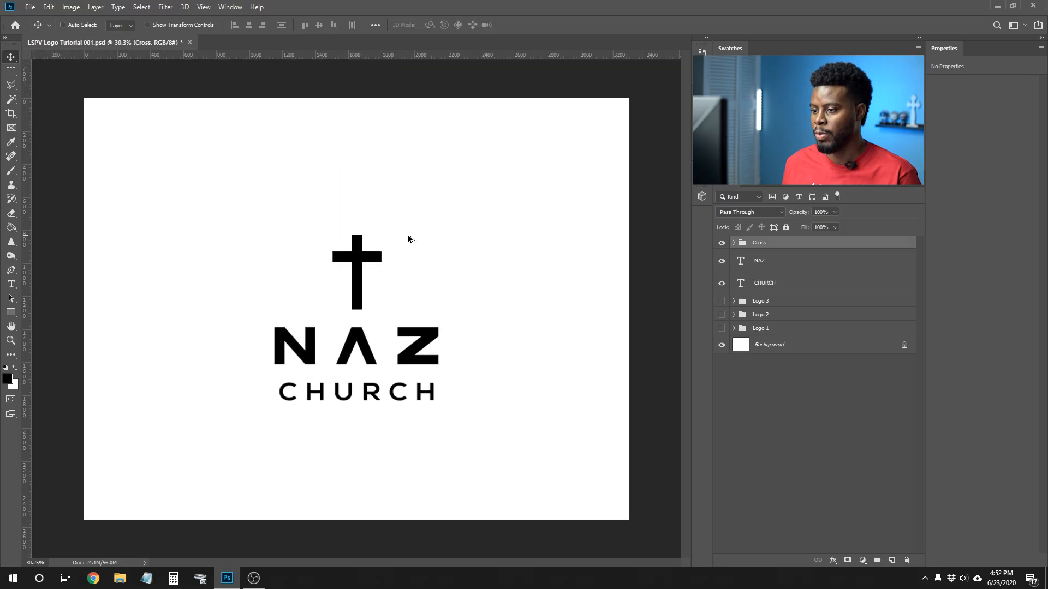
pyautogui.keyDown('shift'); pyautogui.click(791, 286); pyautogui.keyUp('shift')
pyautogui.hotkey('ctrl', 'g')
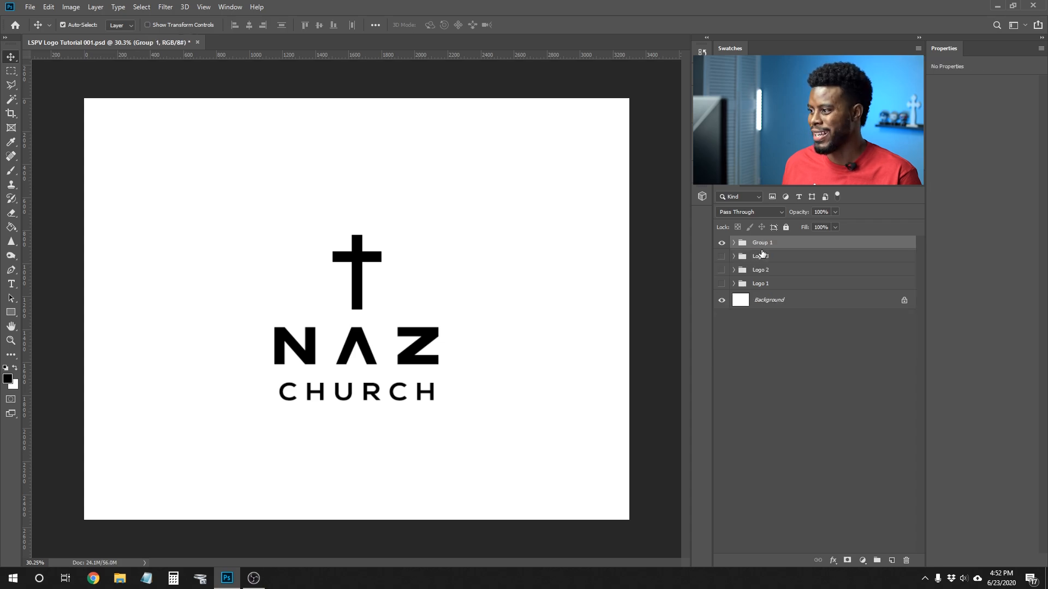
pyautogui.doubleClick(761, 242)
pyautogui.write('Logo')
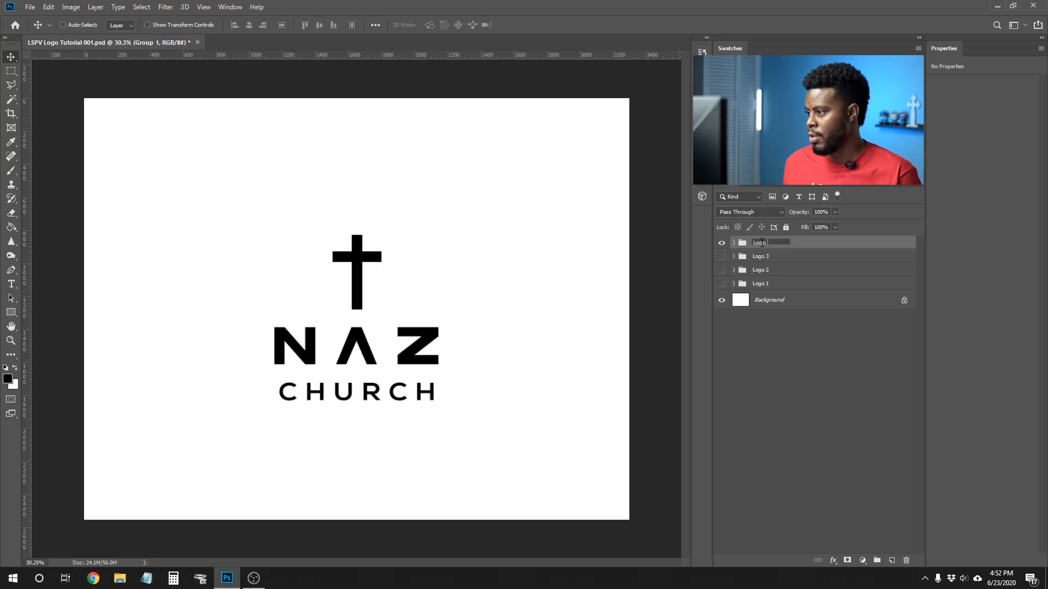
pyautogui.write(' 4')
pyautogui.press('Return')
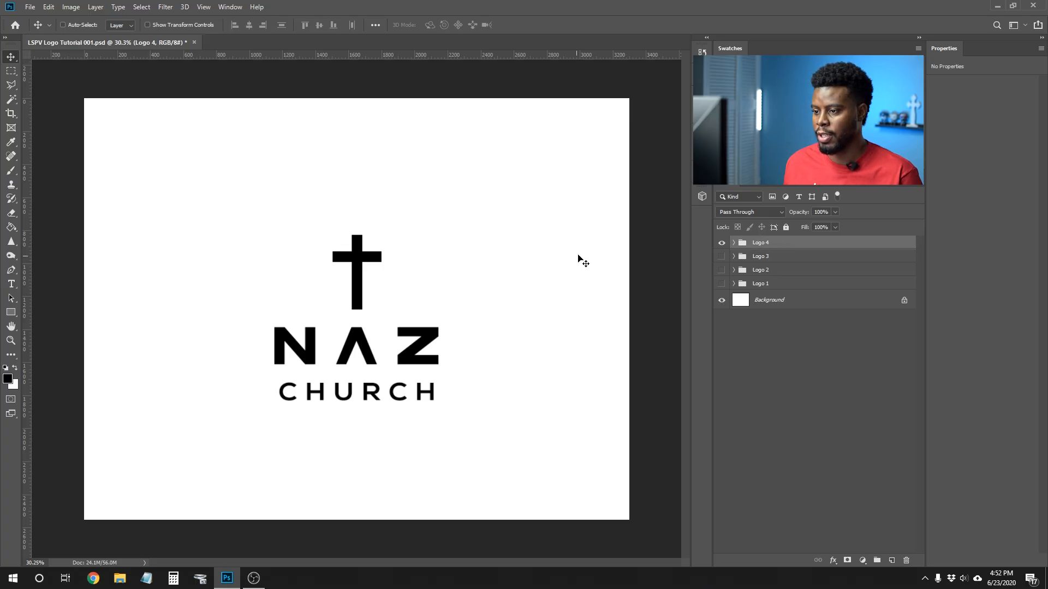
# Step: Save the document and hide the Logo 4 group
pyautogui.press('ctrl')
pyautogui.hotkey('ctrl', 's')
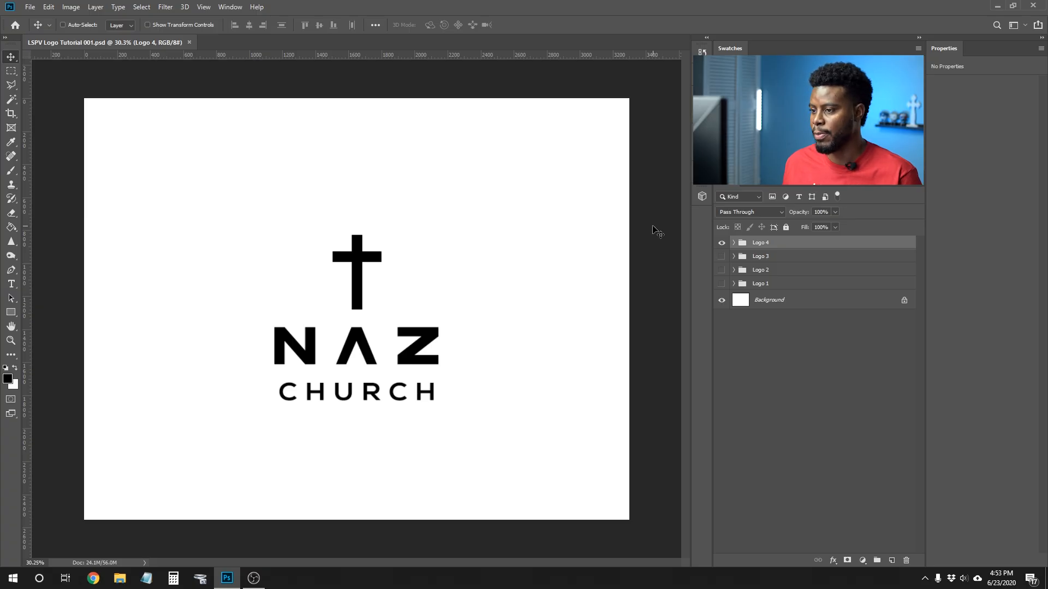
pyautogui.click(722, 243)
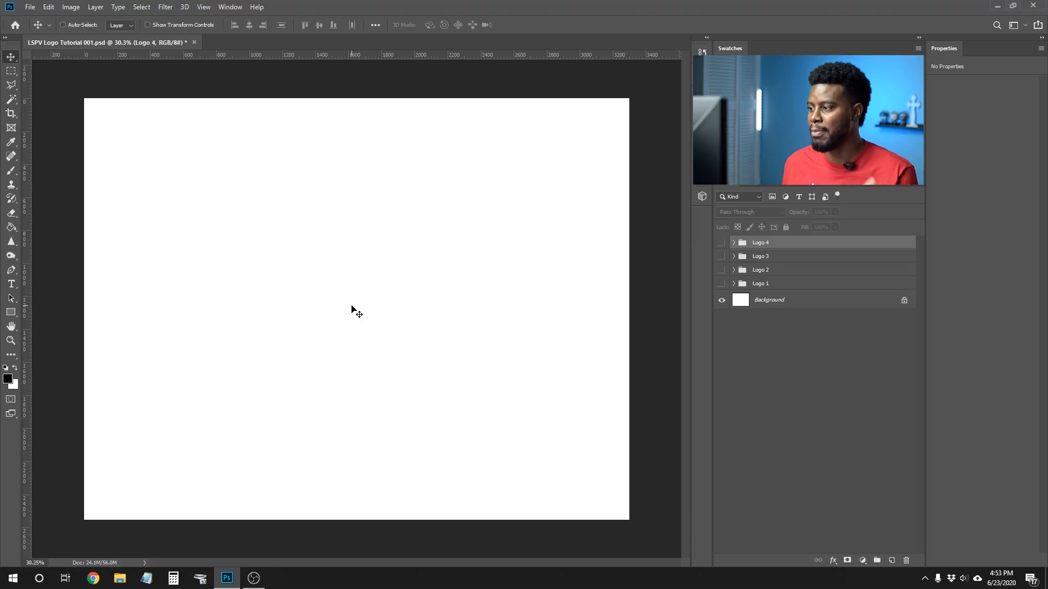
# Step: Add a two-line Nexa Bold text reading "LEARN.SHARE" and "PHOTOS" in the lower half of the page
pyautogui.press('t')
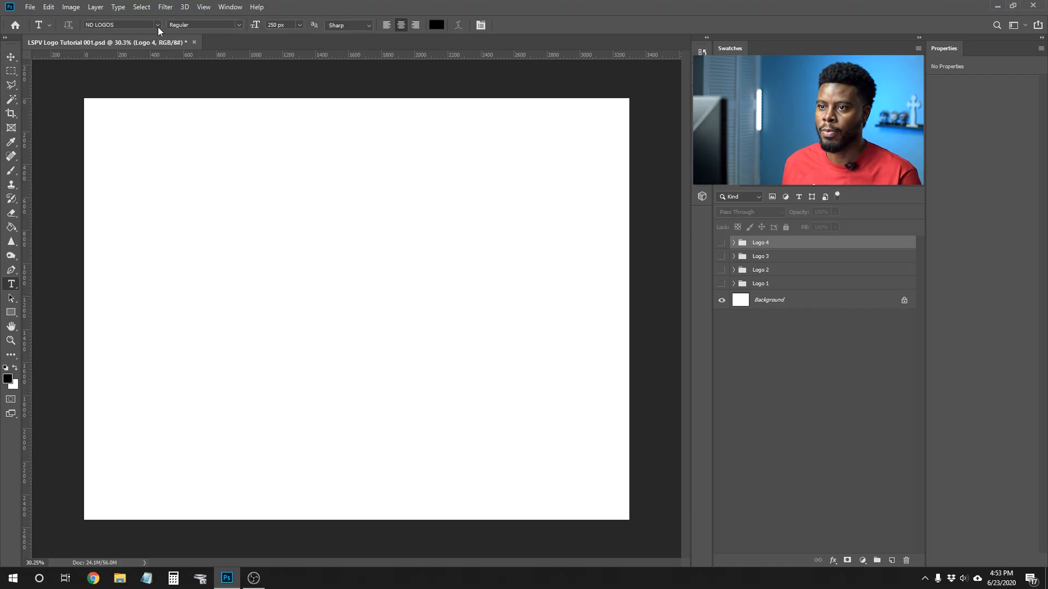
pyautogui.click(157, 25)
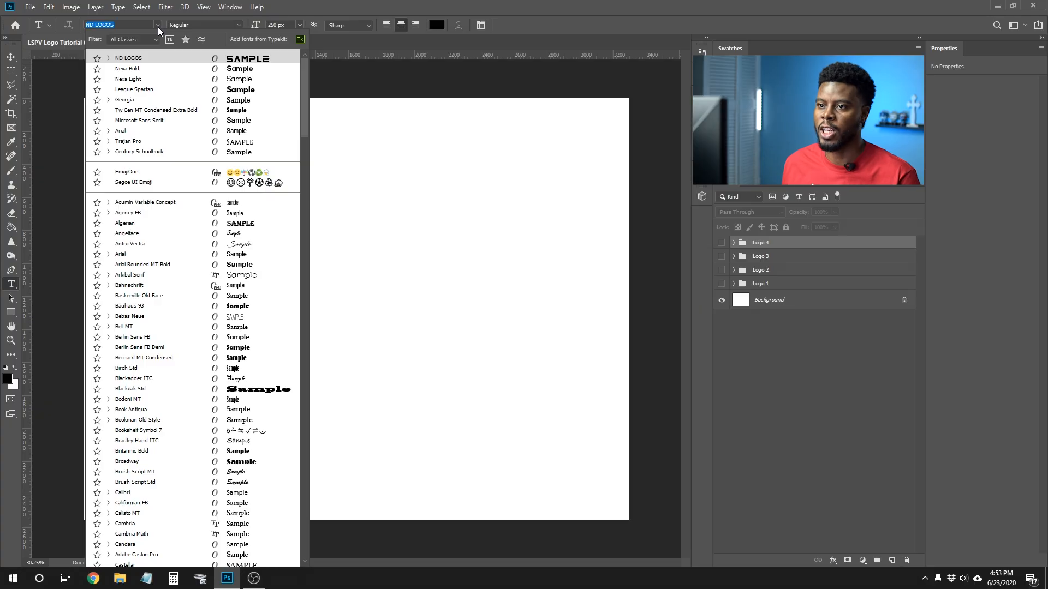
pyautogui.click(146, 71)
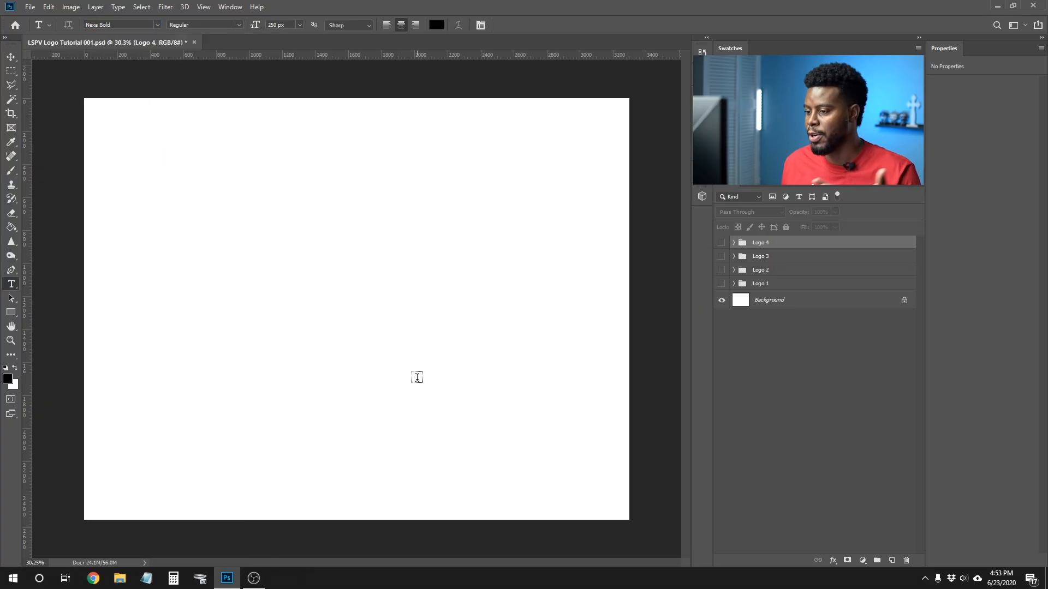
pyautogui.click(348, 391)
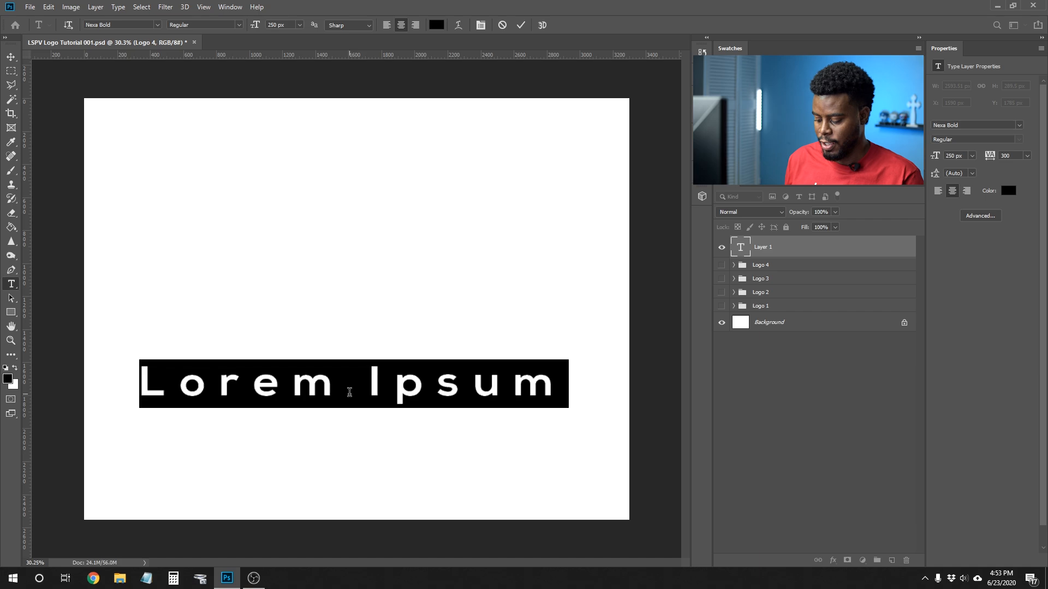
pyautogui.write('LEARN.SHA')
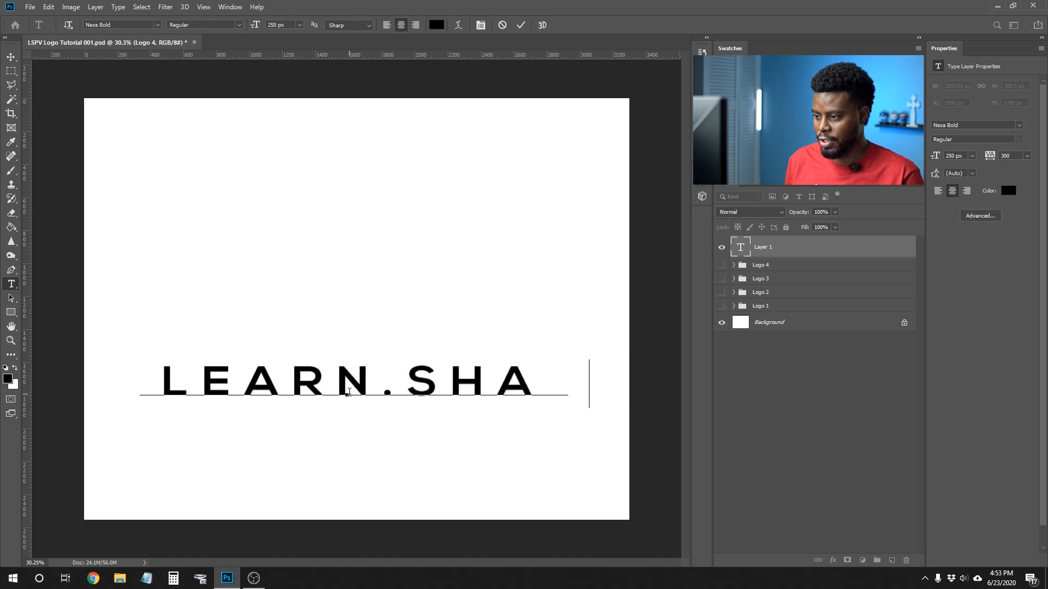
pyautogui.write('RE')
pyautogui.press('Return')
pyautogui.write('PHOTOS')
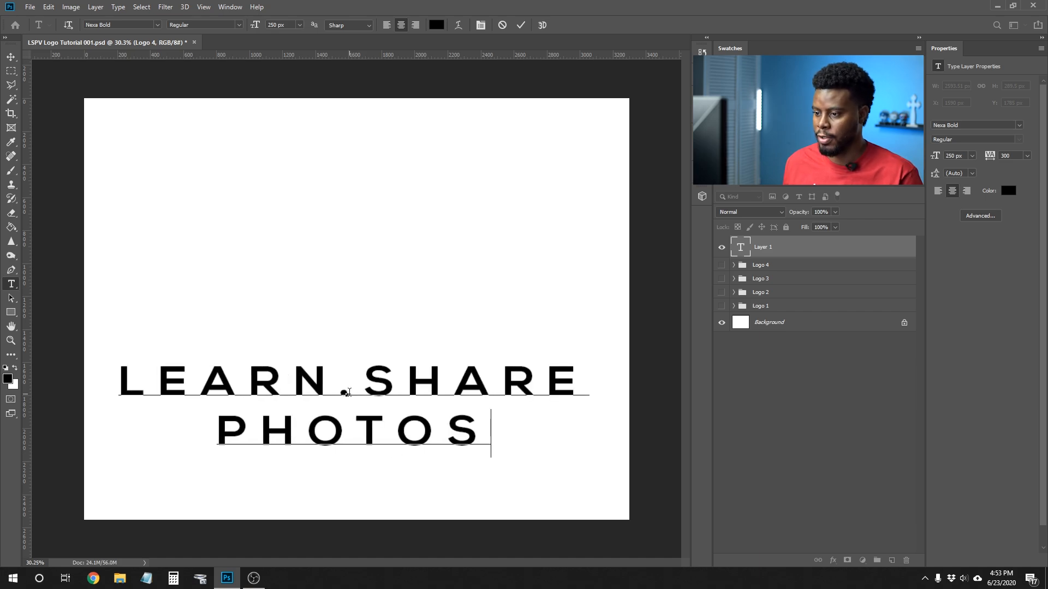
# Step: Set the font size of the whole LEARN.SHARE PHOTOS text to 150 px and commit the text
pyautogui.hotkey('ctrl', 'a')
pyautogui.click(277, 25)
pyautogui.write('1')
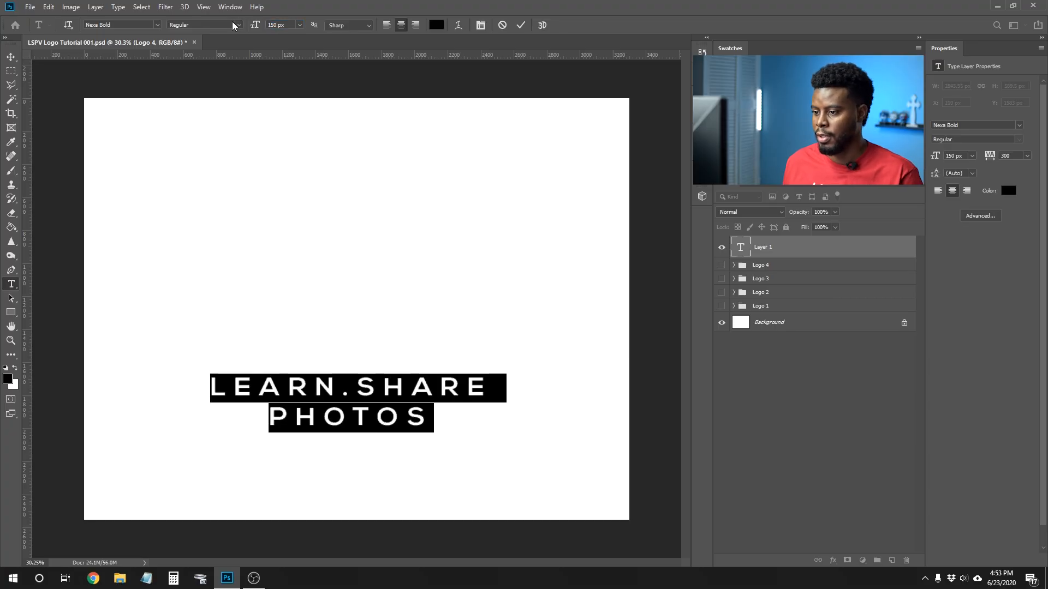
pyautogui.hotkey('ctrl', 'Return')
pyautogui.press('v')
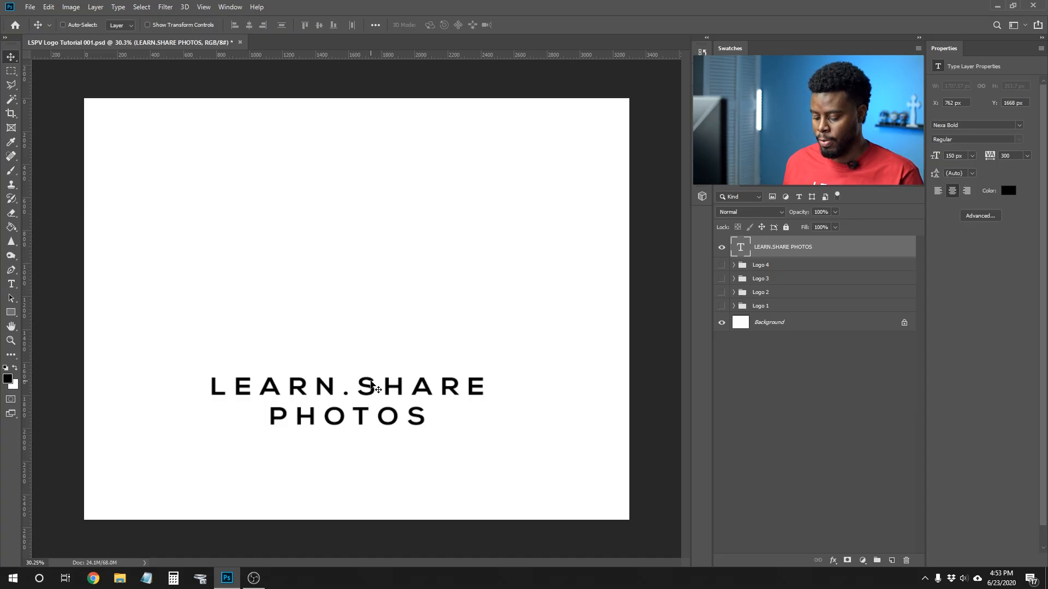
# Step: Draw a rectangle about 1296 × 532 px above the LEARN.SHARE PHOTOS text, with no fill and a black stroke
pyautogui.press('u')
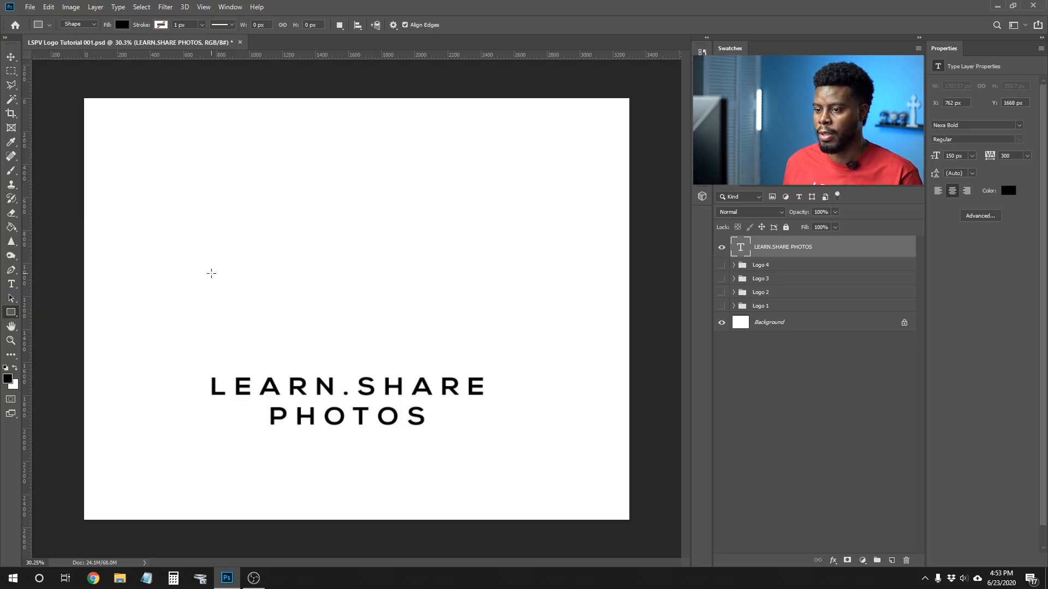
pyautogui.moveTo(199, 252); pyautogui.dragTo(413, 339)
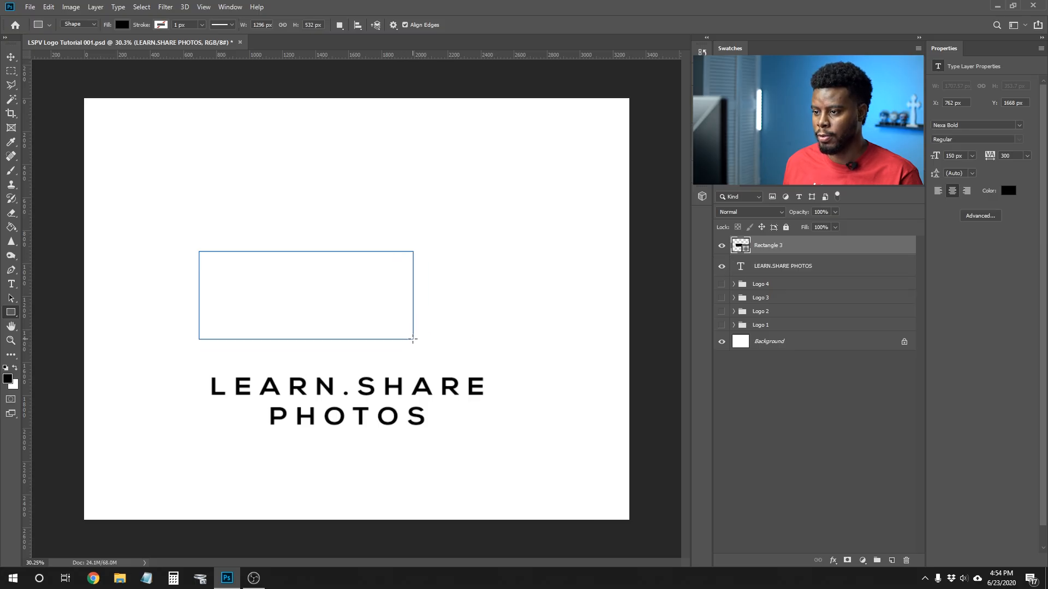
pyautogui.click(123, 25)
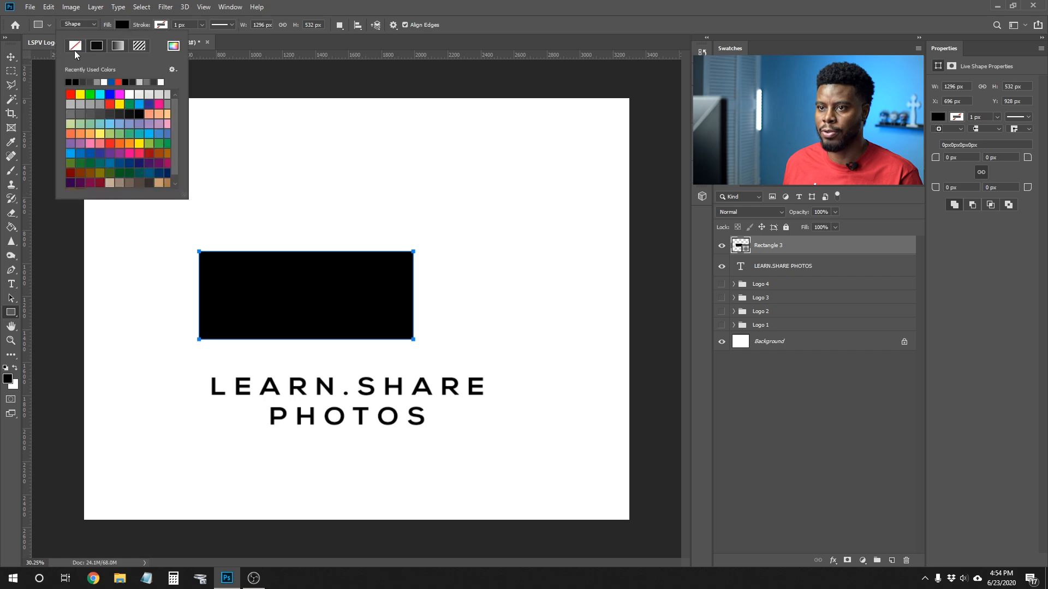
pyautogui.click(74, 45)
pyautogui.click(161, 24)
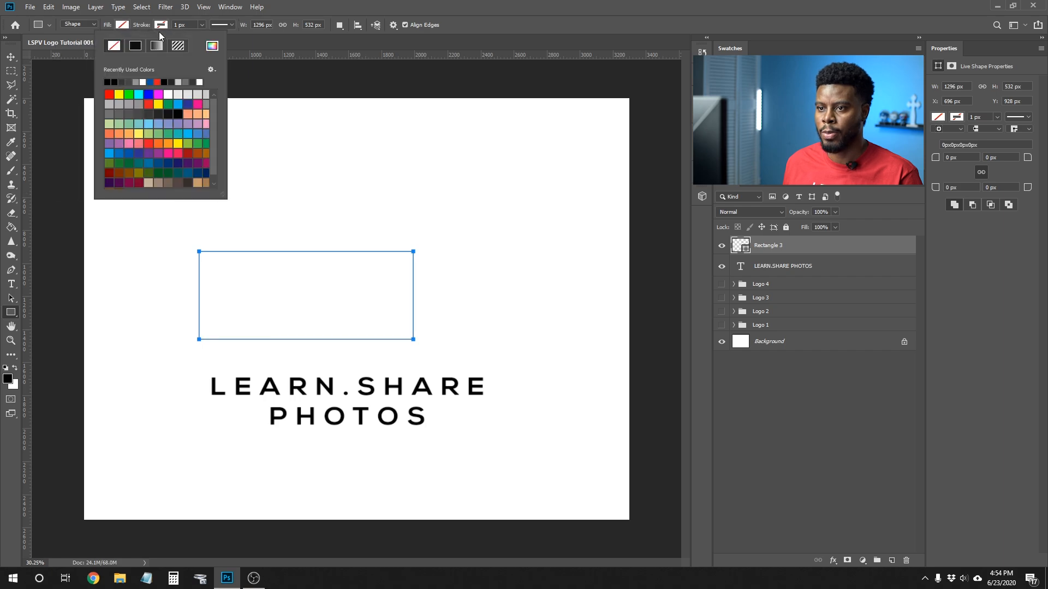
pyautogui.click(107, 81)
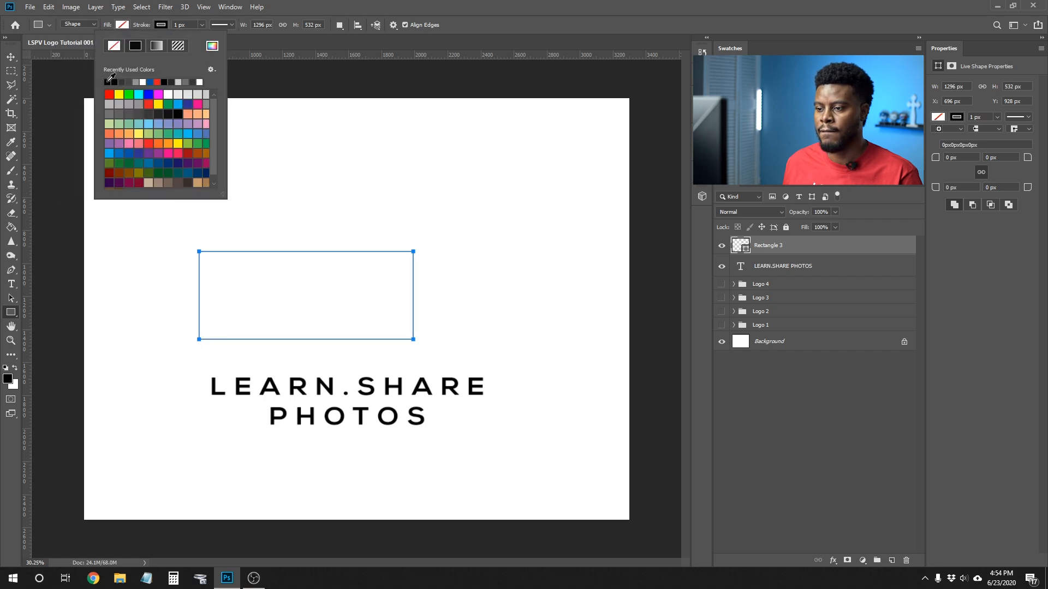
# Step: Try a 20 px stroke width on the rectangle
pyautogui.click(194, 25)
pyautogui.click(178, 25)
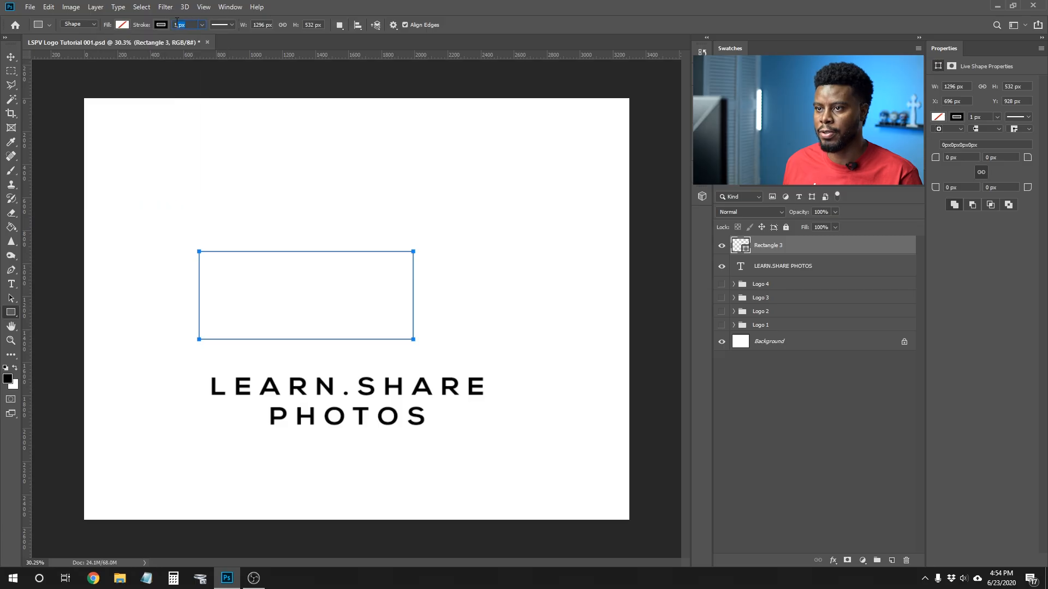
pyautogui.write('20')
pyautogui.press('Return')
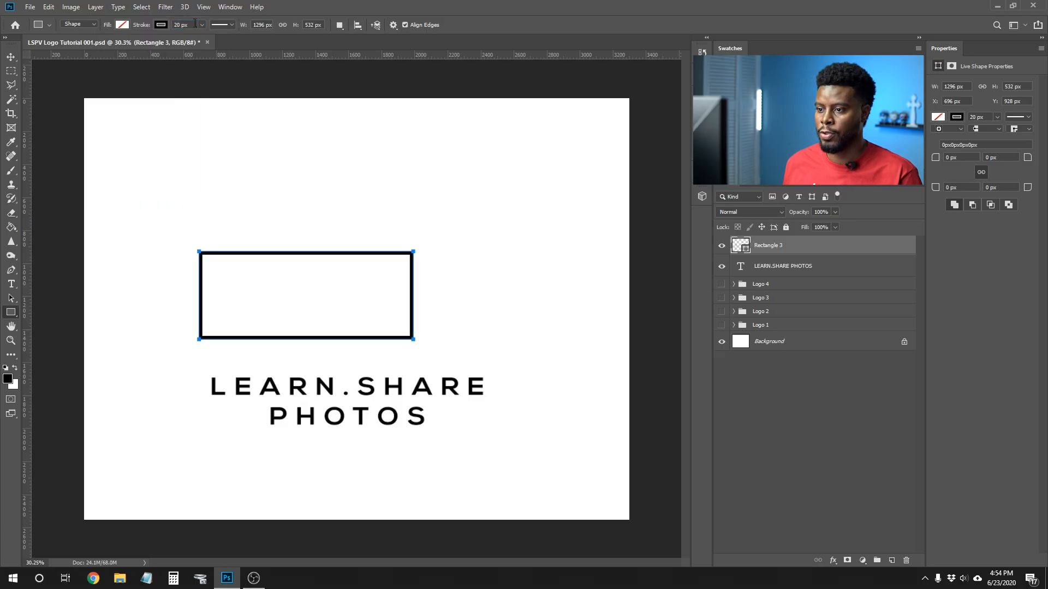
# Step: Set the rectangle's stroke width to 30 px and move it horizontally so it is centred above the text
pyautogui.click(195, 24)
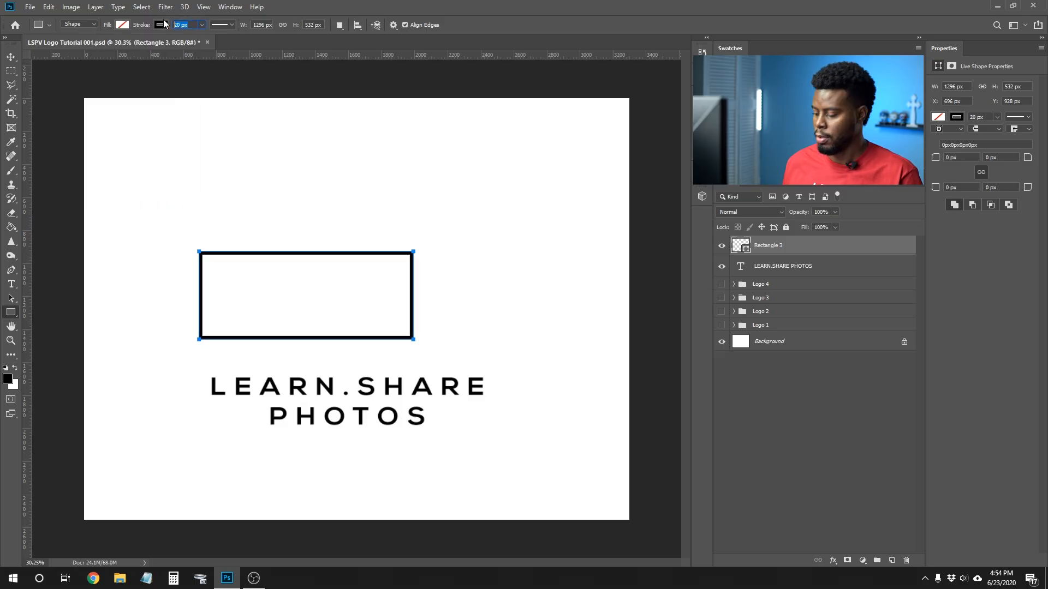
pyautogui.write('30')
pyautogui.press('Return')
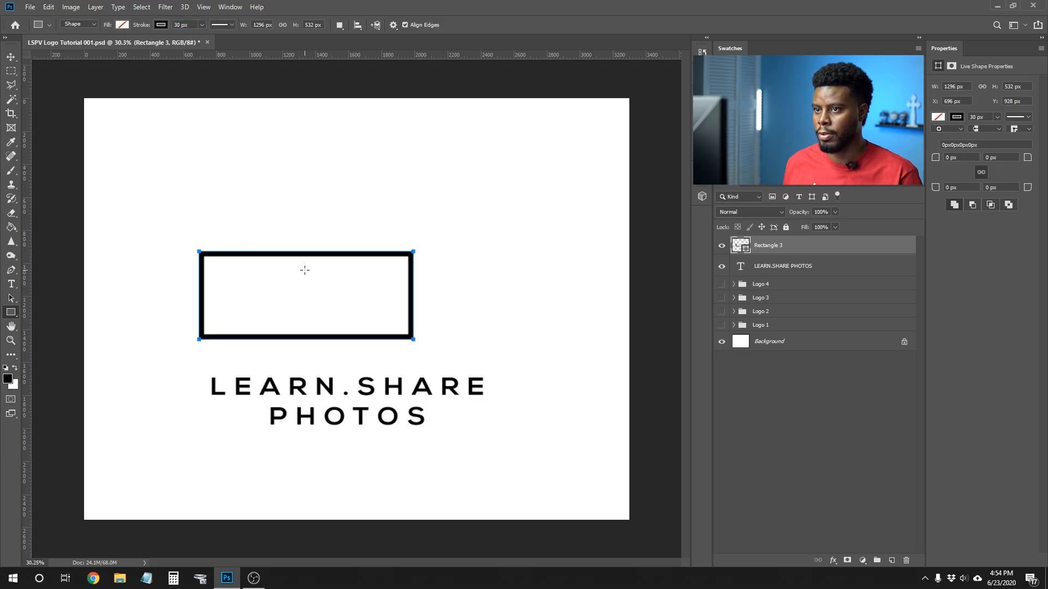
pyautogui.press('v')
pyautogui.moveTo(310, 291); pyautogui.dragTo(350, 291)
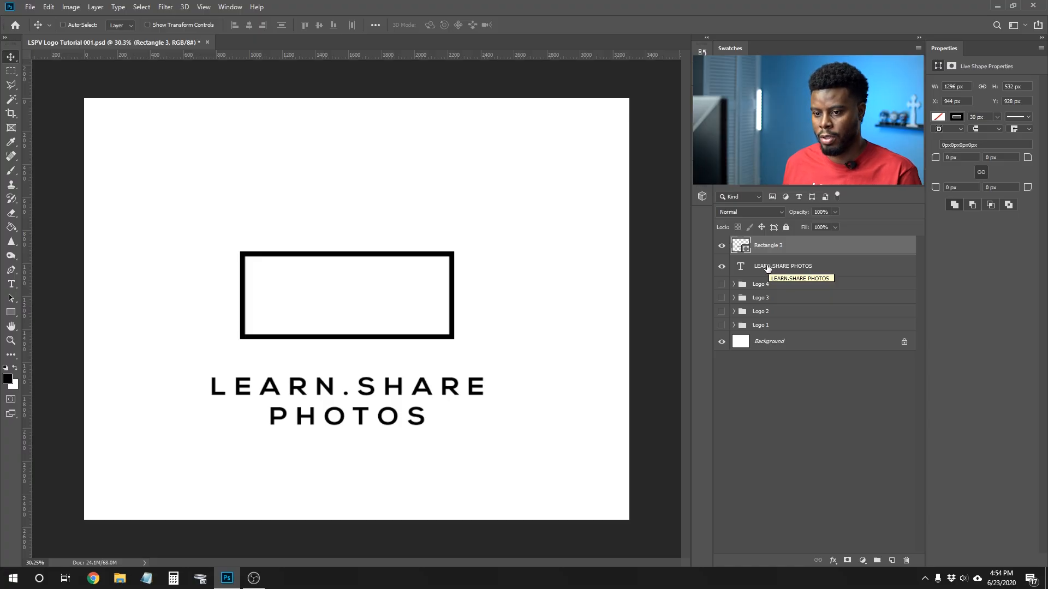
# Step: Draw a circle about 393 px in diameter with the Ellipse tool, horizontally centred inside the rectangle
pyautogui.press('u')
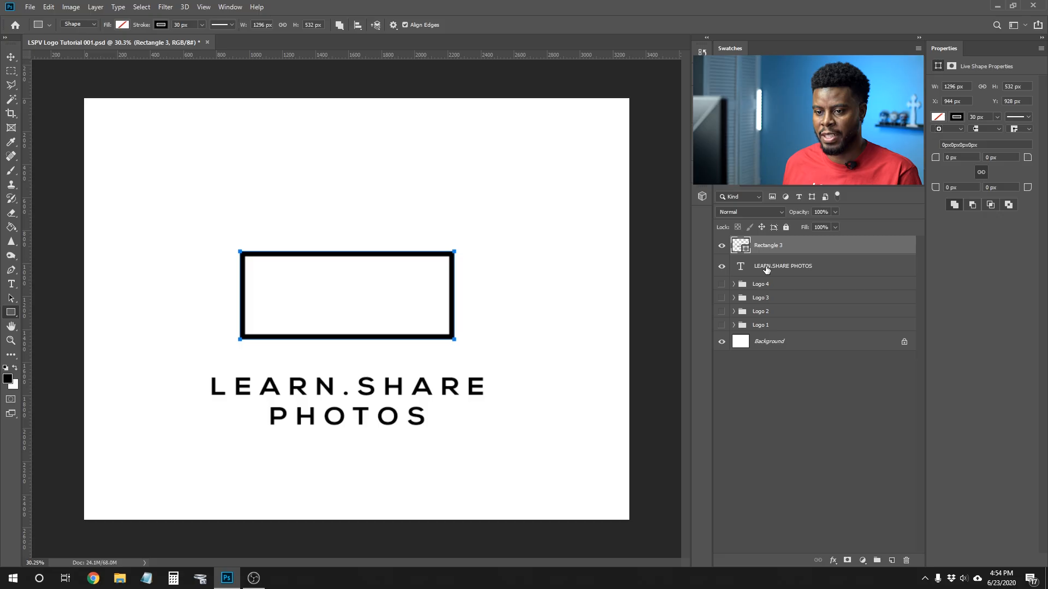
pyautogui.hotkey('shift', 'u')
pyautogui.hotkey('shift', 'u')
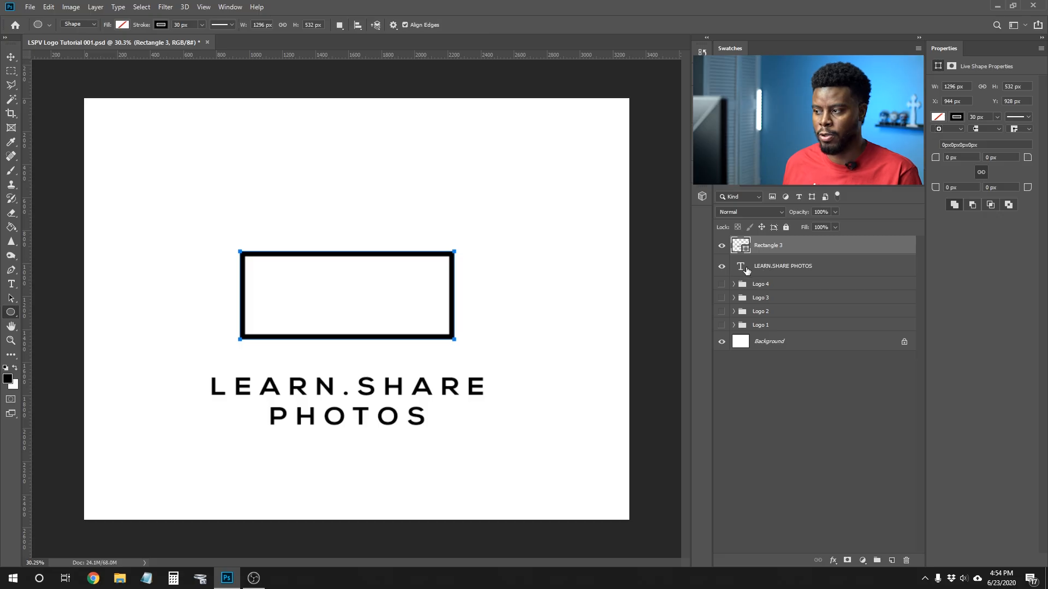
pyautogui.click(761, 270)
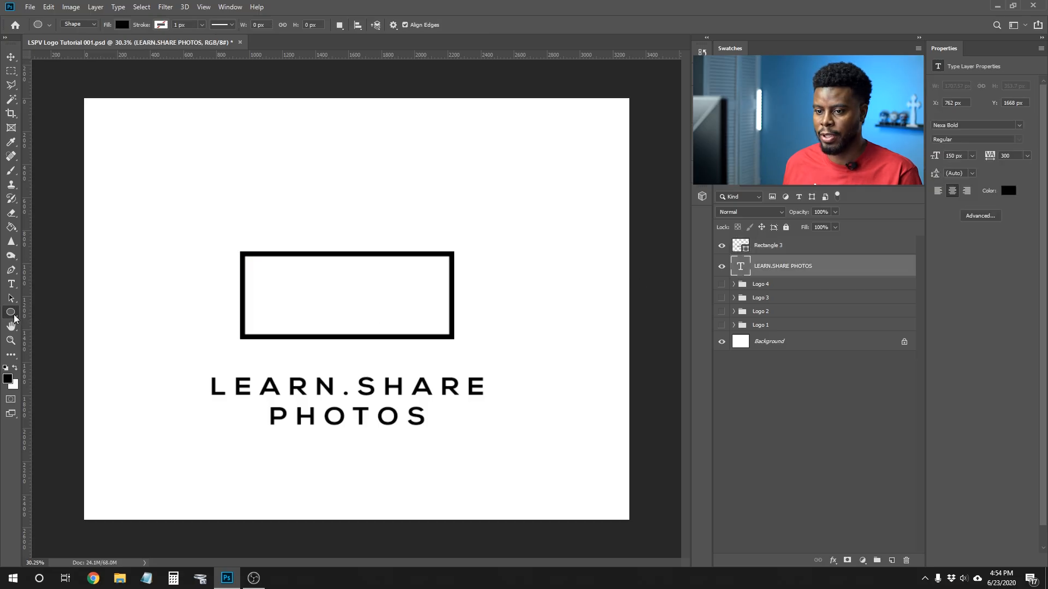
pyautogui.moveTo(315, 267); pyautogui.dragTo(380, 334)
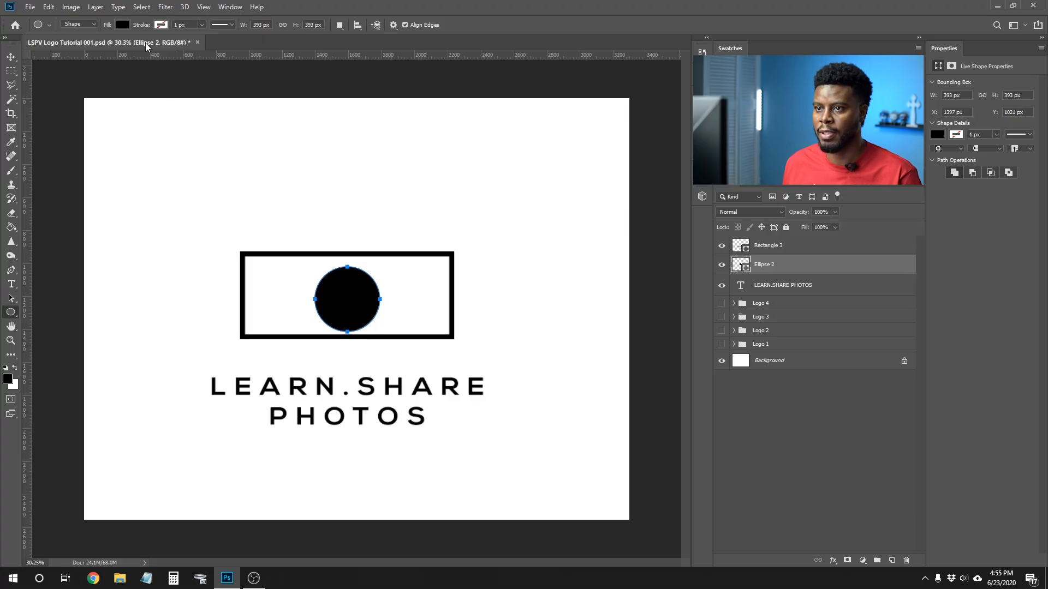
# Step: Remove the circle's fill and give it a black stroke 20 px wide
pyautogui.click(121, 25)
pyautogui.click(76, 46)
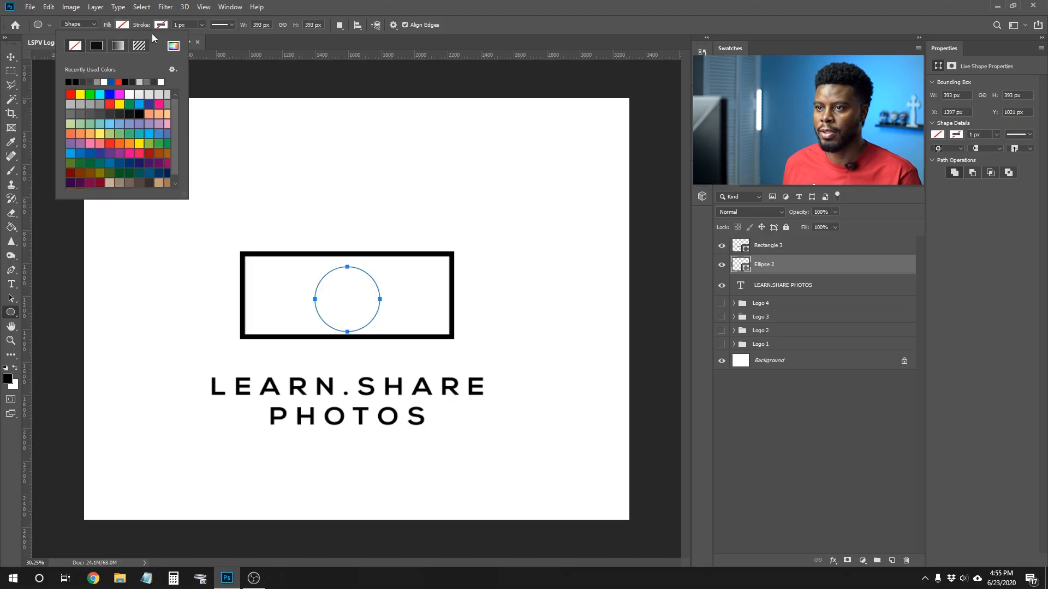
pyautogui.click(161, 25)
pyautogui.click(108, 82)
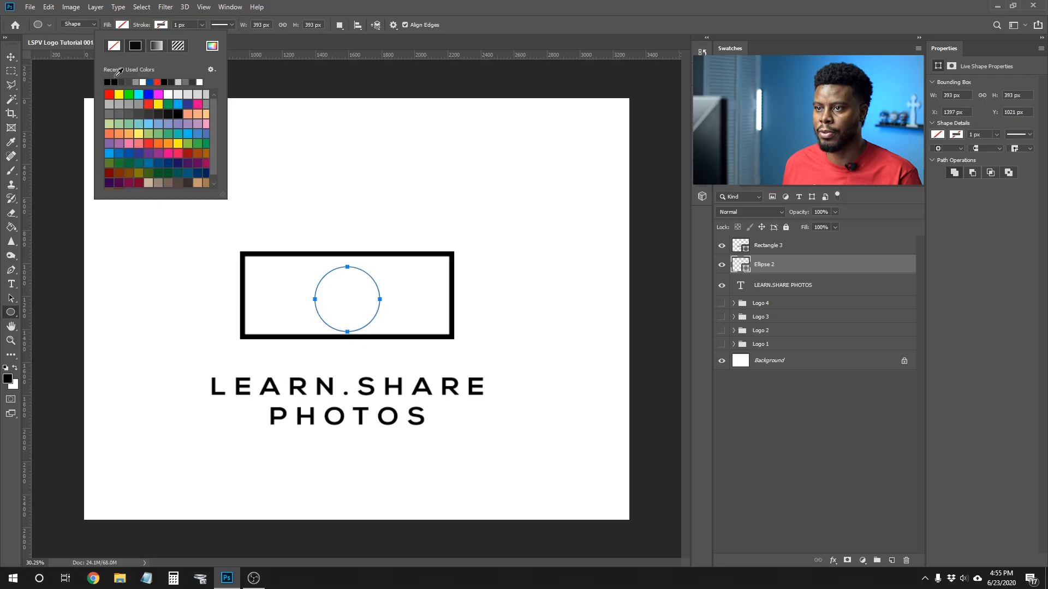
pyautogui.click(190, 24)
pyautogui.click(194, 24)
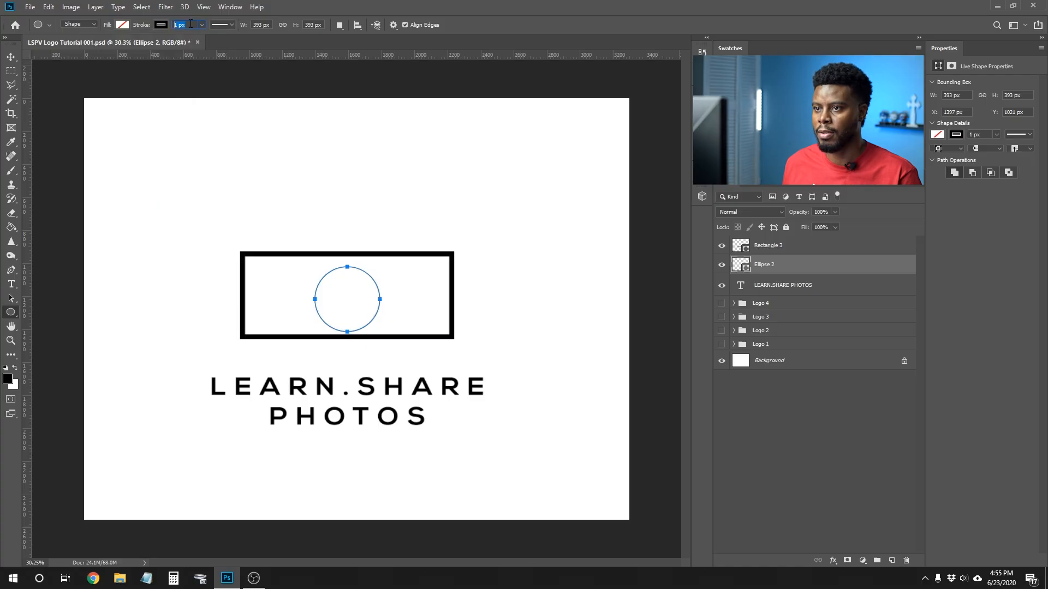
pyautogui.write('20')
pyautogui.press('Return')
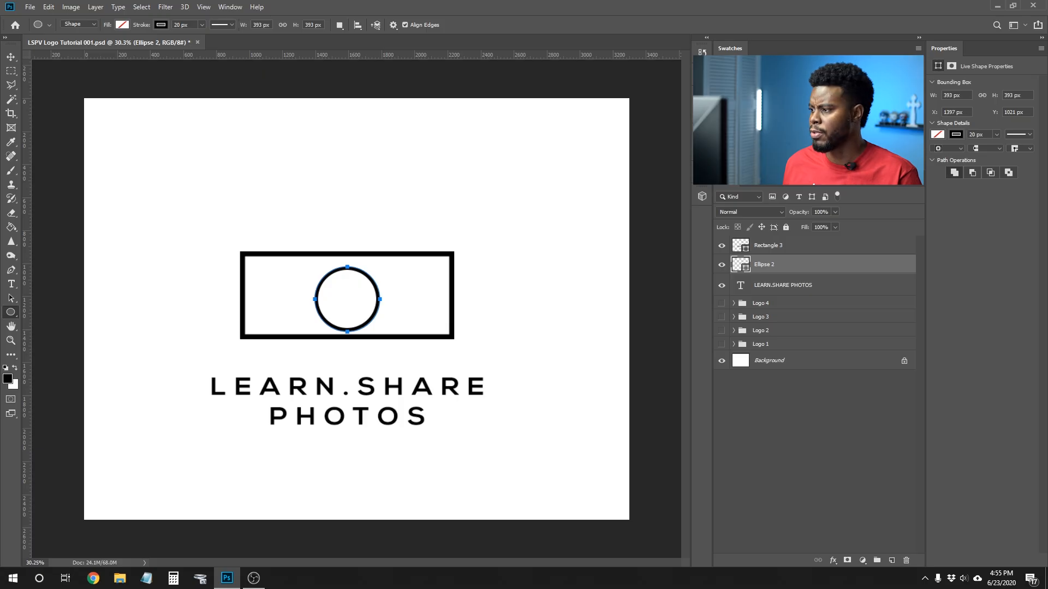
# Step: Set the circle's stroke width to 30 px to match the rectangle's outline
pyautogui.click(767, 249)
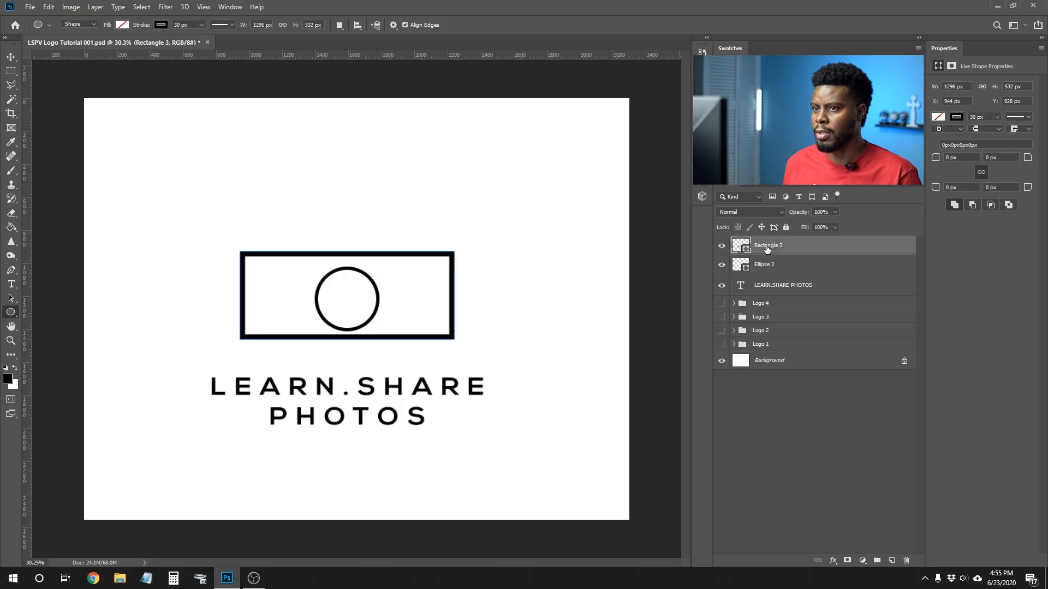
pyautogui.click(768, 265)
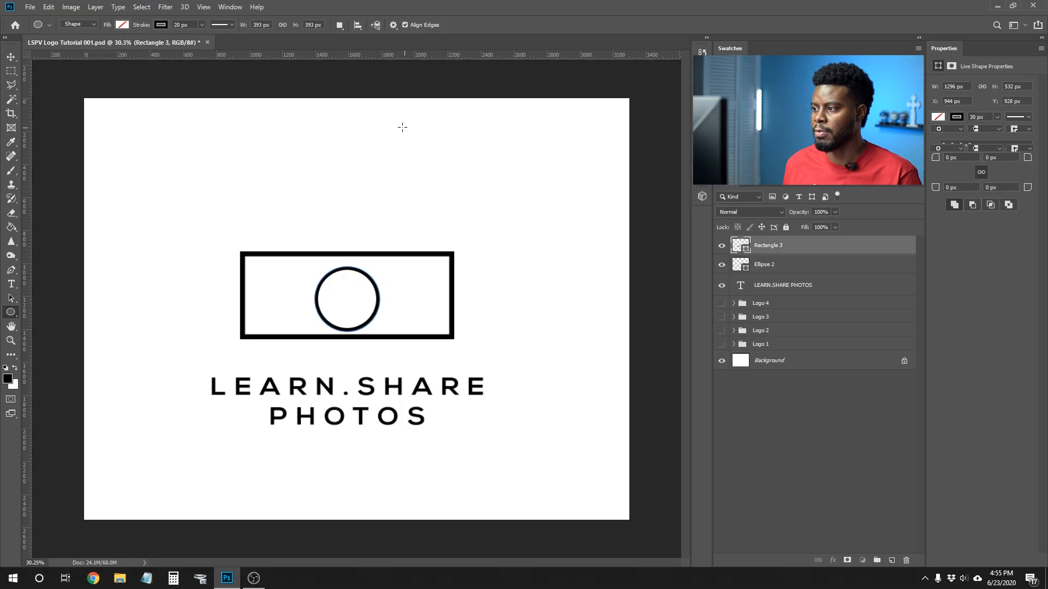
pyautogui.click(185, 24)
pyautogui.write('30')
pyautogui.press('Return')
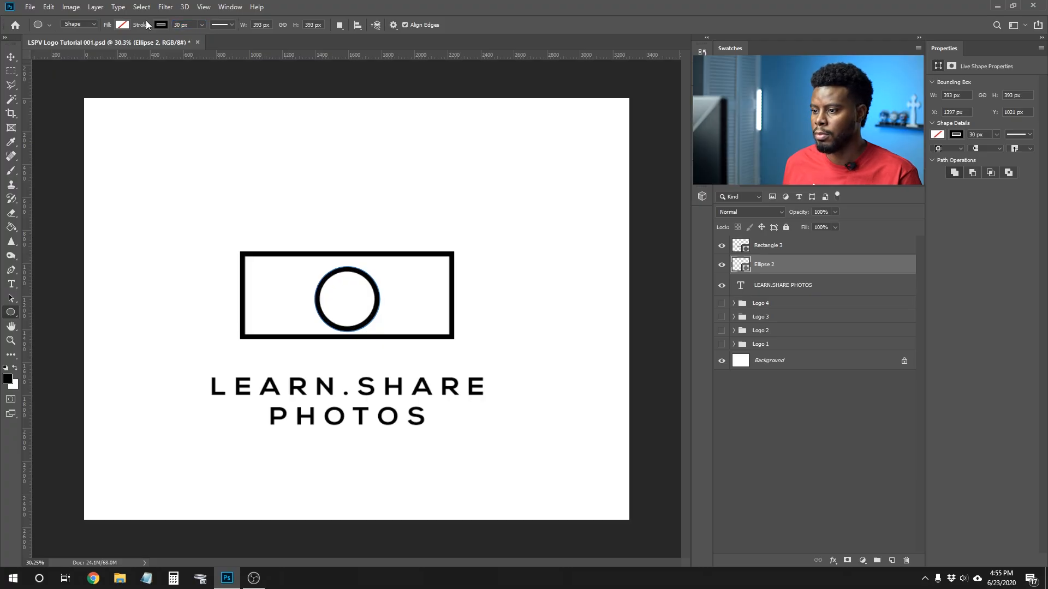
# Step: Align the vertical centres of the circle and the rectangle
pyautogui.keyDown('shift'); pyautogui.click(773, 248); pyautogui.keyUp('shift')
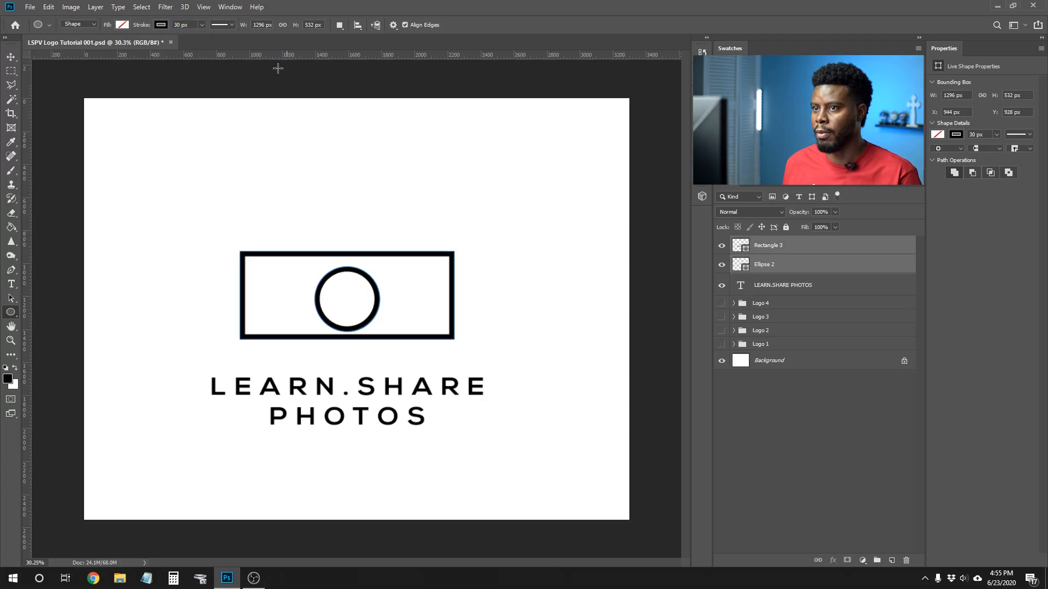
pyautogui.press('v')
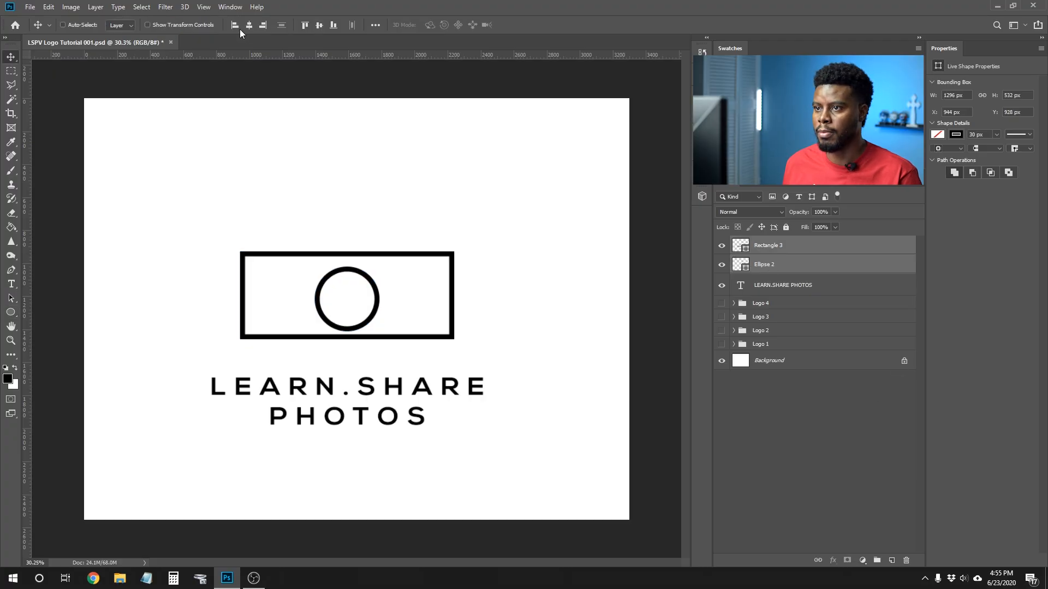
pyautogui.click(320, 25)
# Step: Duplicate the circle and scale the copy proportionally about its centre to about 236 px in diameter
pyautogui.click(764, 241)
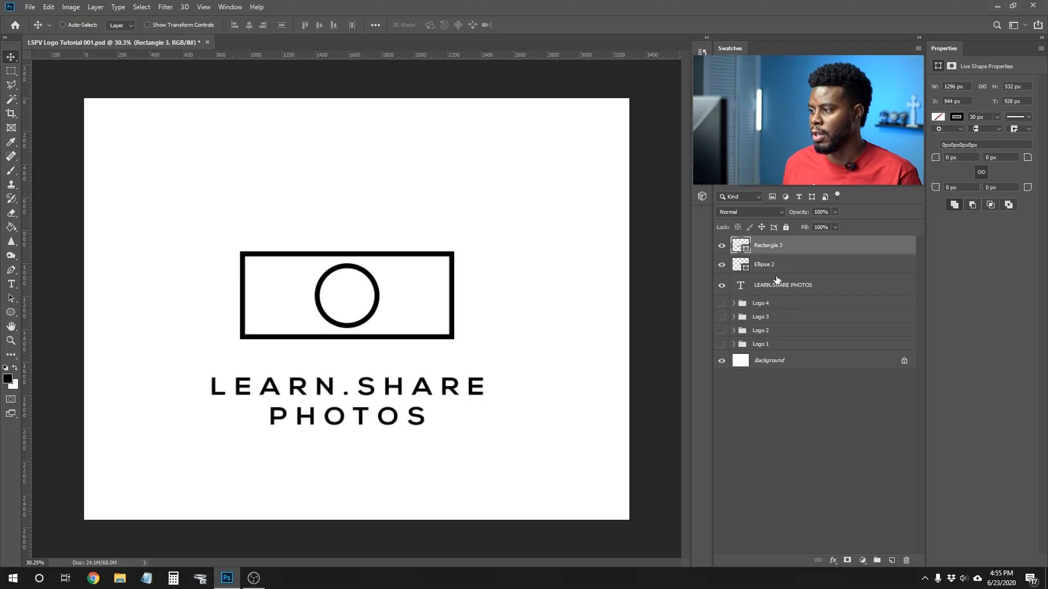
pyautogui.click(777, 279)
pyautogui.click(762, 267)
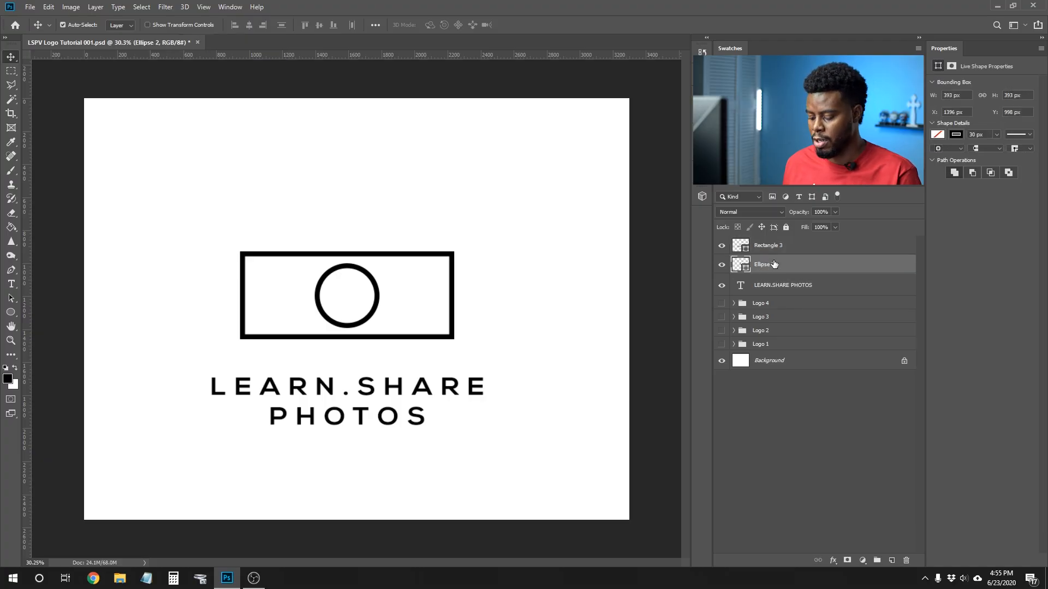
pyautogui.hotkey('ctrl', 'j')
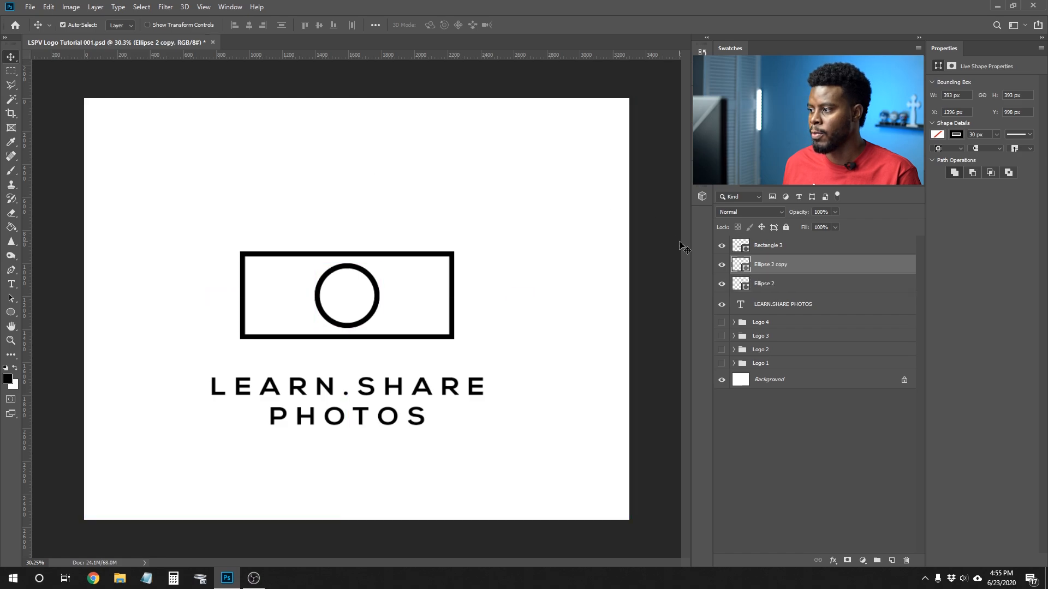
pyautogui.hotkey('ctrl', 't')
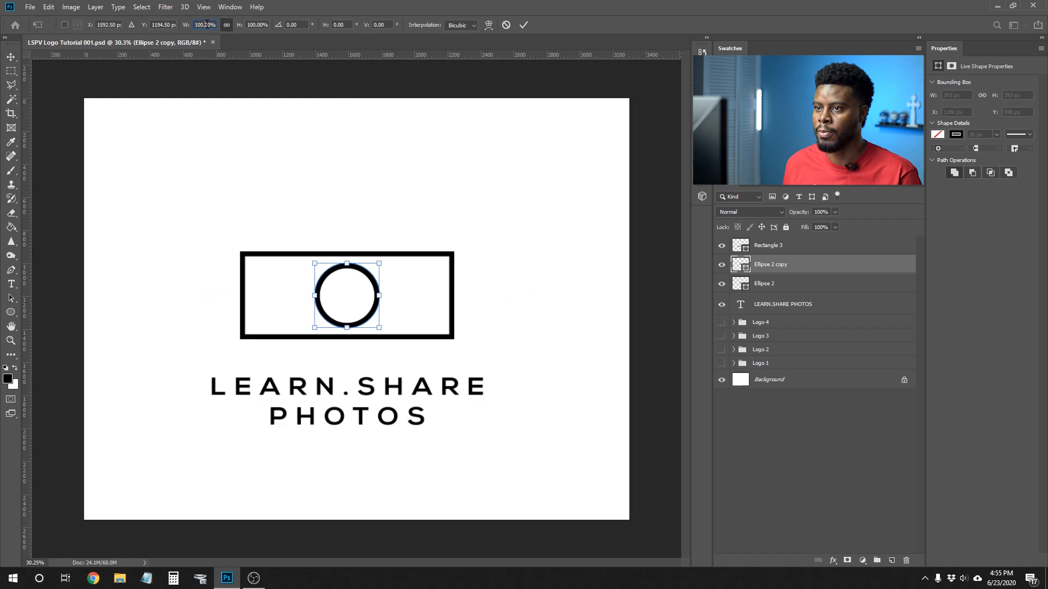
pyautogui.hotkey('shift', 'Down')
pyautogui.hotkey('shift', 'Down')
pyautogui.hotkey('shift', 'Down')
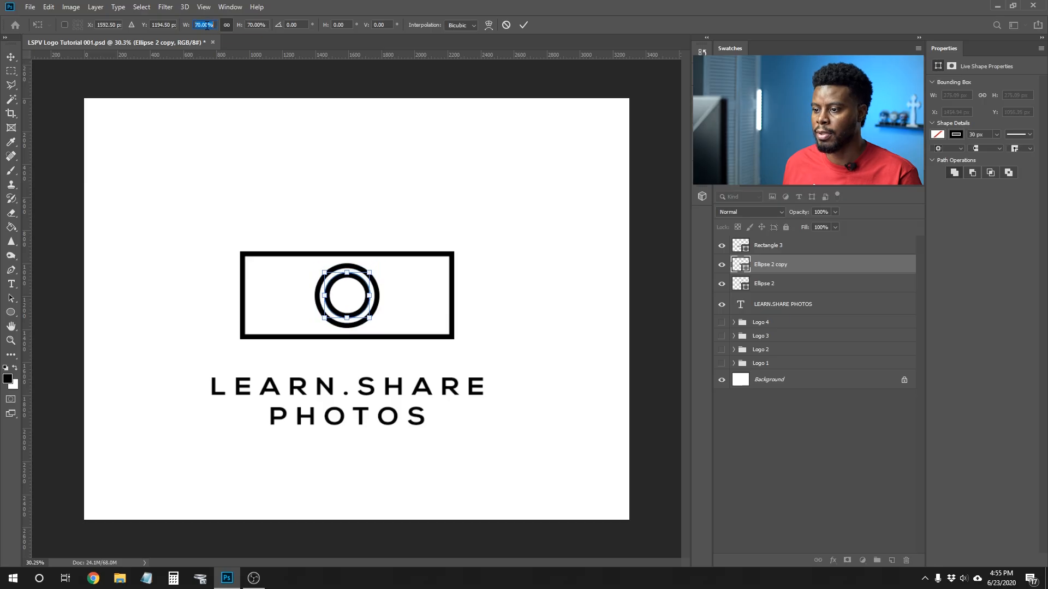
pyautogui.click(205, 24)
pyautogui.press('Return')
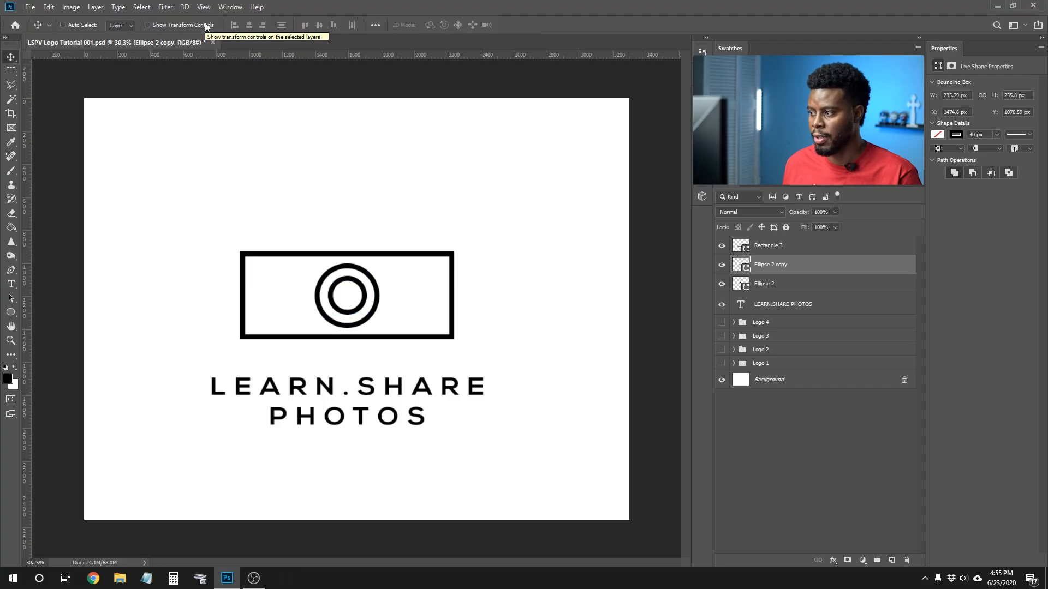
# Step: Give the inner circle a solid black fill and remove its stroke
pyautogui.press('u')
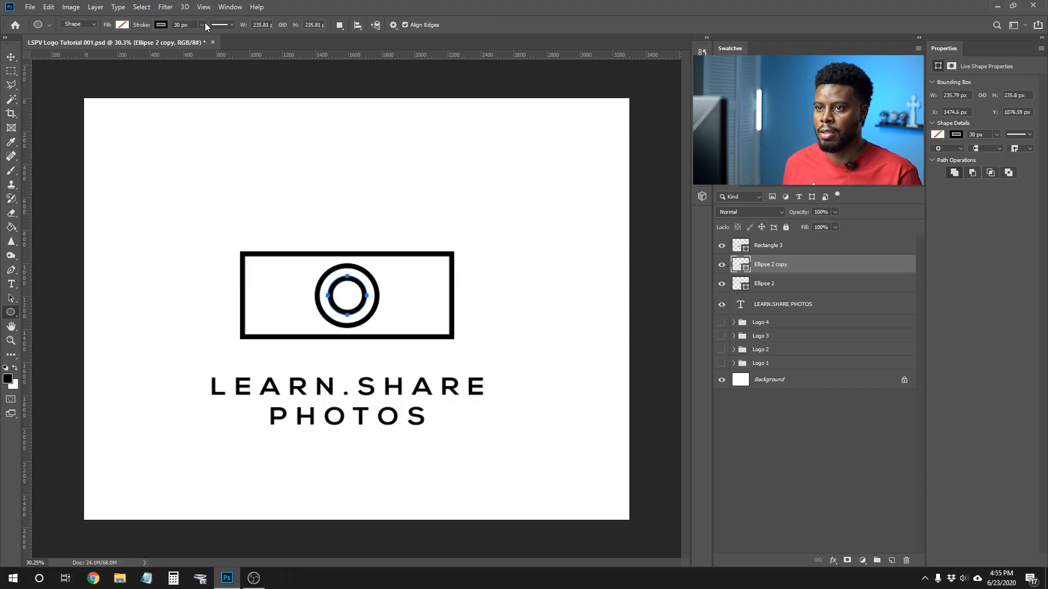
pyautogui.click(123, 24)
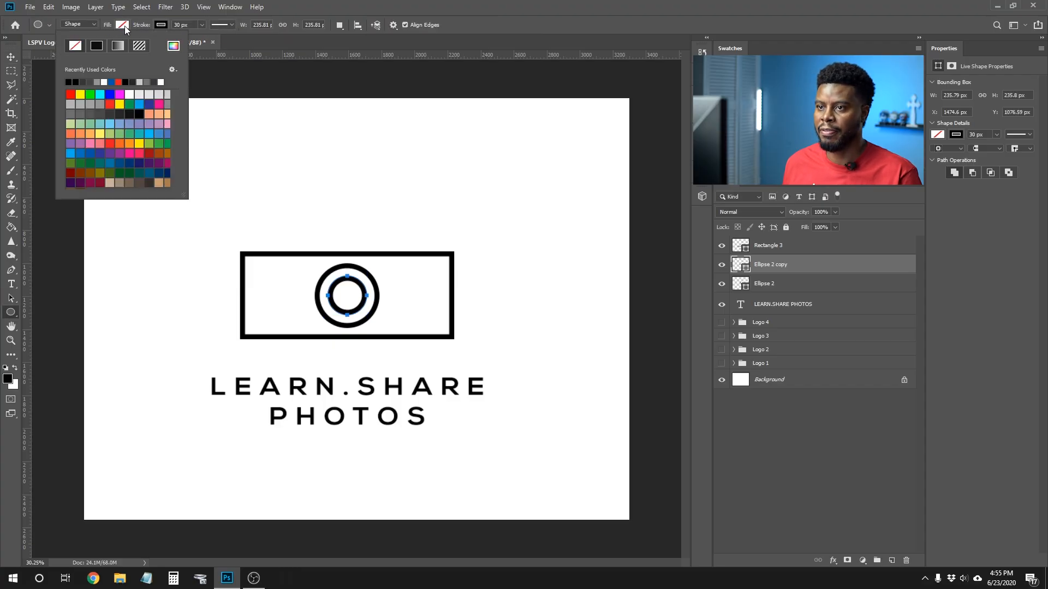
pyautogui.click(96, 46)
pyautogui.click(160, 24)
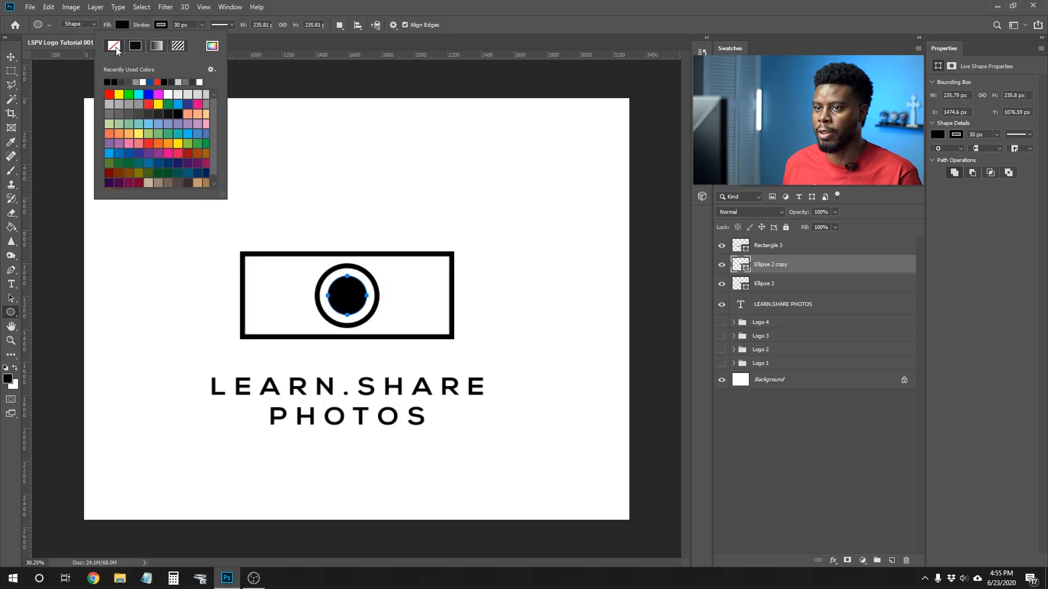
pyautogui.click(114, 46)
pyautogui.click(769, 267)
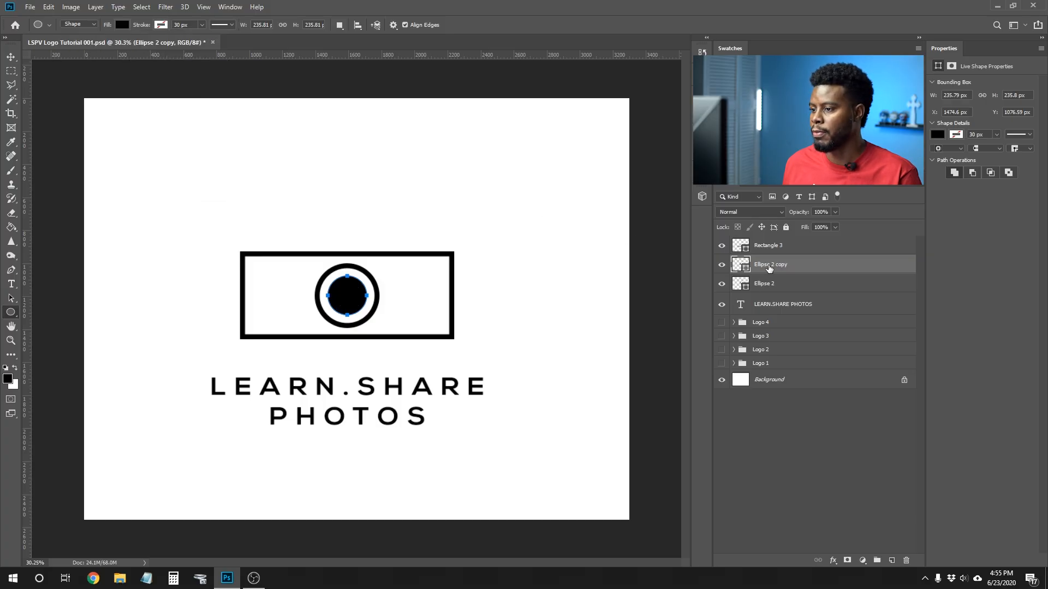
# Step: Draw a small rectangle about 183 by 57 px with the Rectangle tool on the camera body's upper edge, near its left corner
pyautogui.click(765, 247)
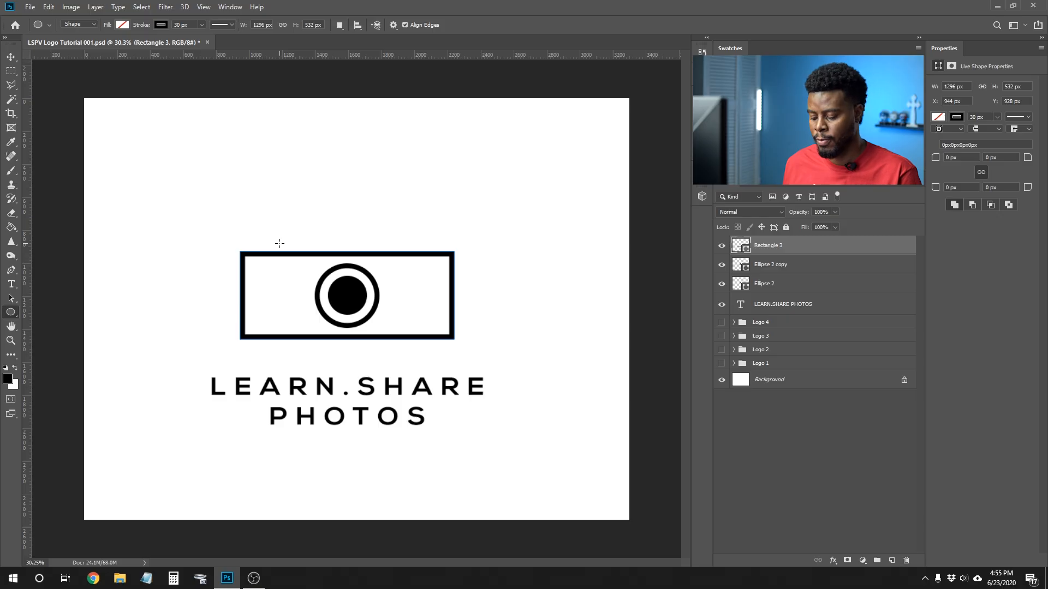
pyautogui.hotkey('shift', 'u')
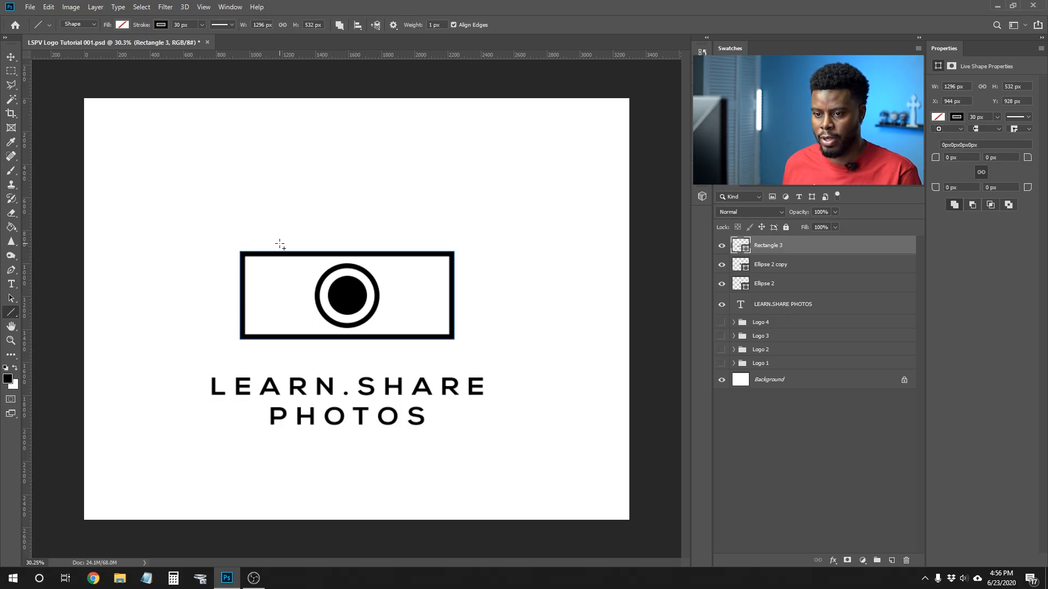
pyautogui.hotkey('shift', 'u')
pyautogui.hotkey('shift', 'u')
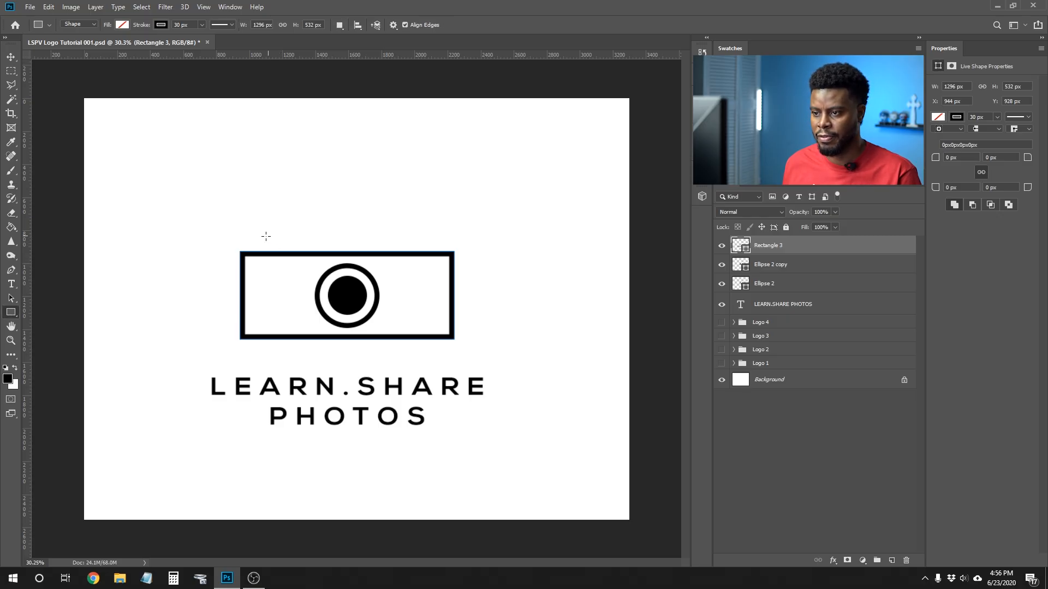
pyautogui.moveTo(249, 239)
pyautogui.mouseDown()
pyautogui.moveTo(282, 247)
pyautogui.moveTo(267, 246)
pyautogui.mouseUp()
pyautogui.press('v')
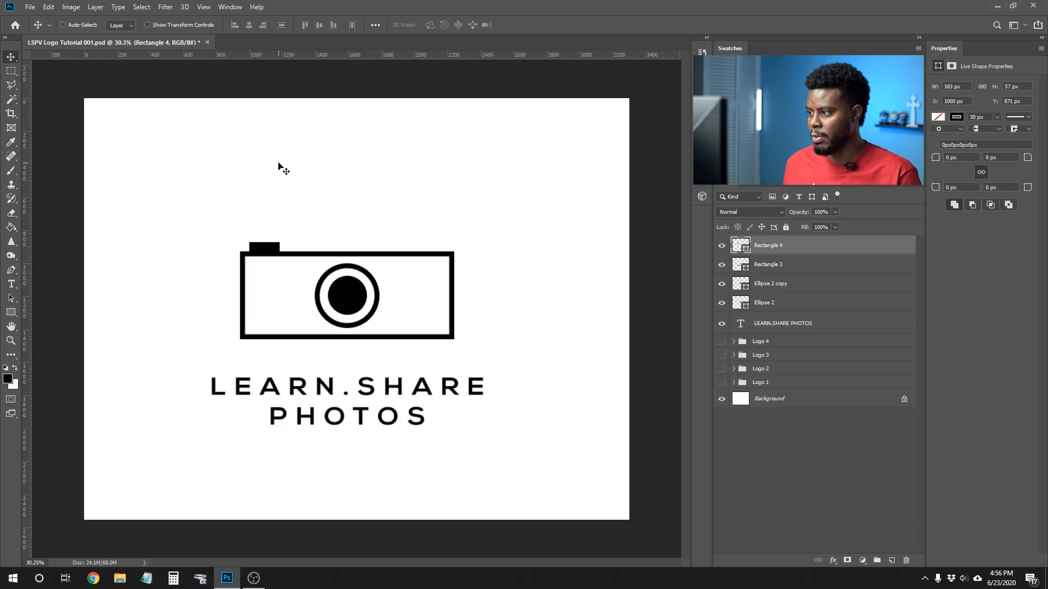
# Step: Duplicate the small rectangle, rotate the copy 90 degrees to stand upright, and place it inside the camera body near its right edge
pyautogui.press('ctrl')
pyautogui.hotkey('ctrl', 'j')
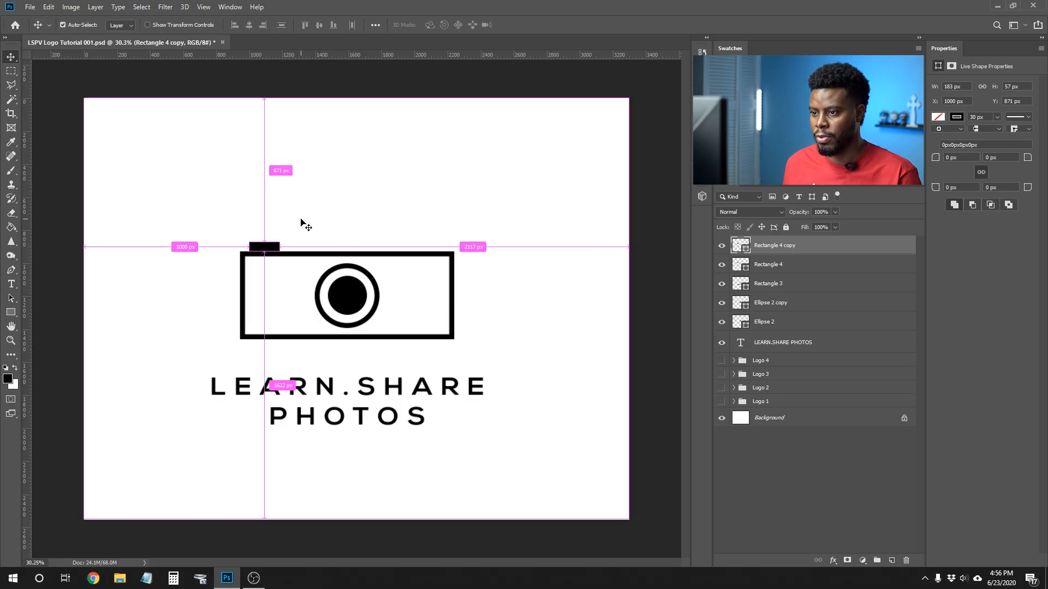
pyautogui.hotkey('ctrl', 't')
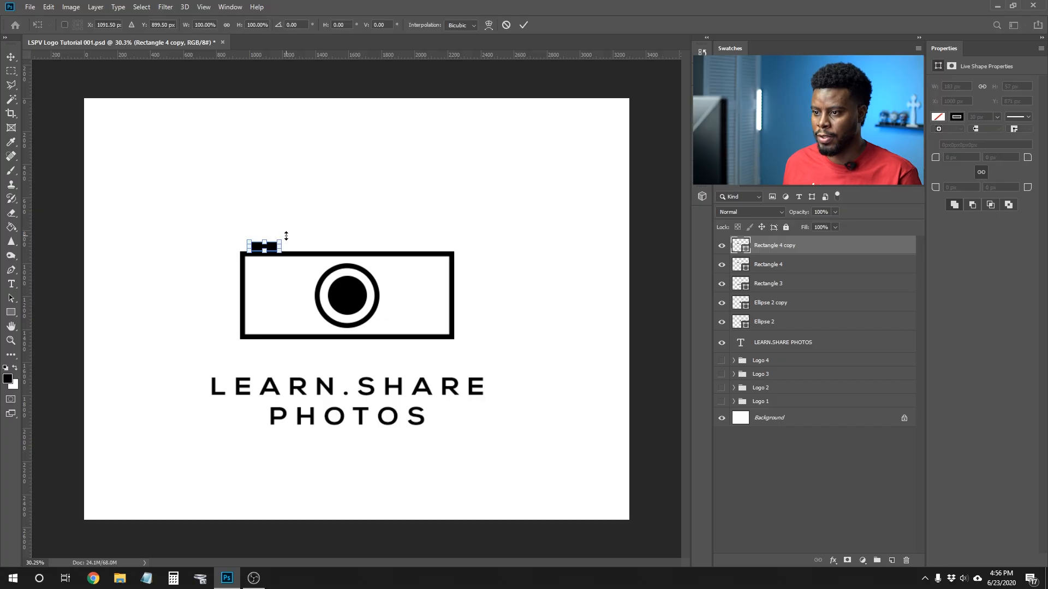
pyautogui.moveTo(287, 236); pyautogui.dragTo(434, 296)
pyautogui.press('Return')
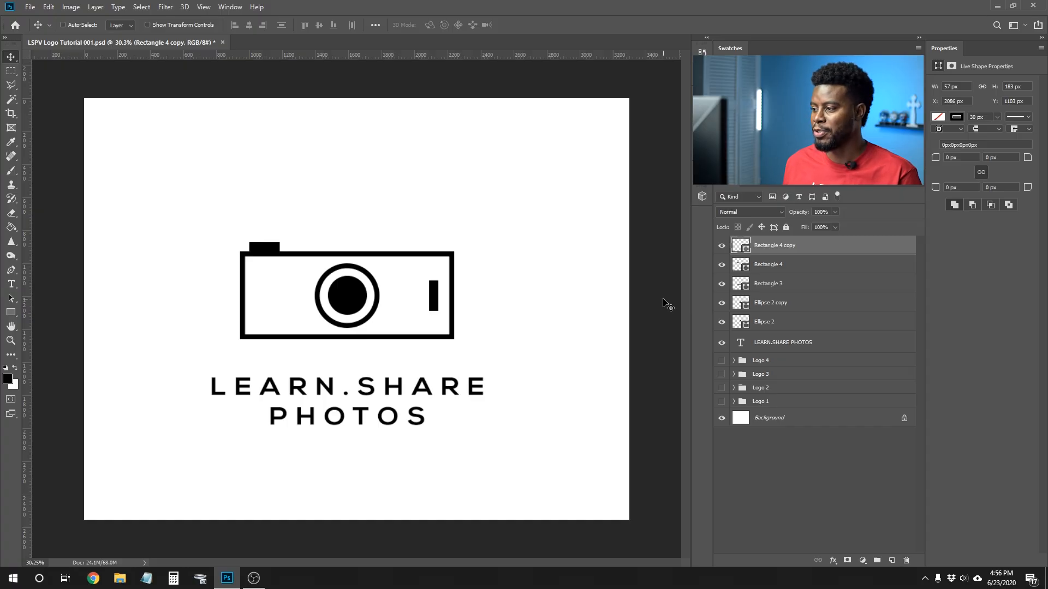
# Step: Group all the rectangle and ellipse layers of the icon and name the group Camera
pyautogui.keyDown('shift'); pyautogui.click(788, 323); pyautogui.keyUp('shift')
pyautogui.hotkey('ctrl', 'g')
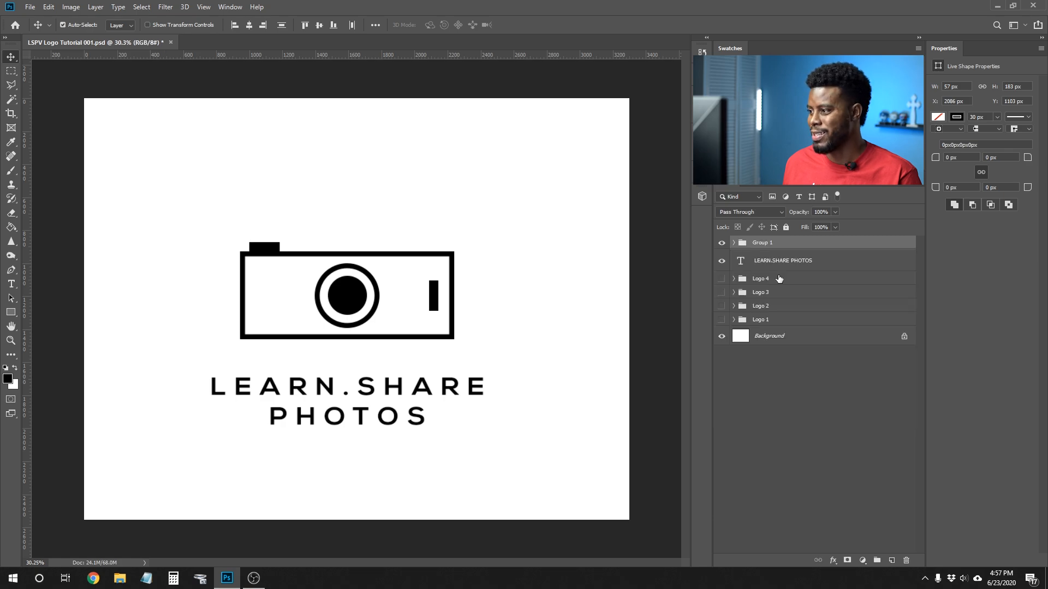
pyautogui.doubleClick(764, 244)
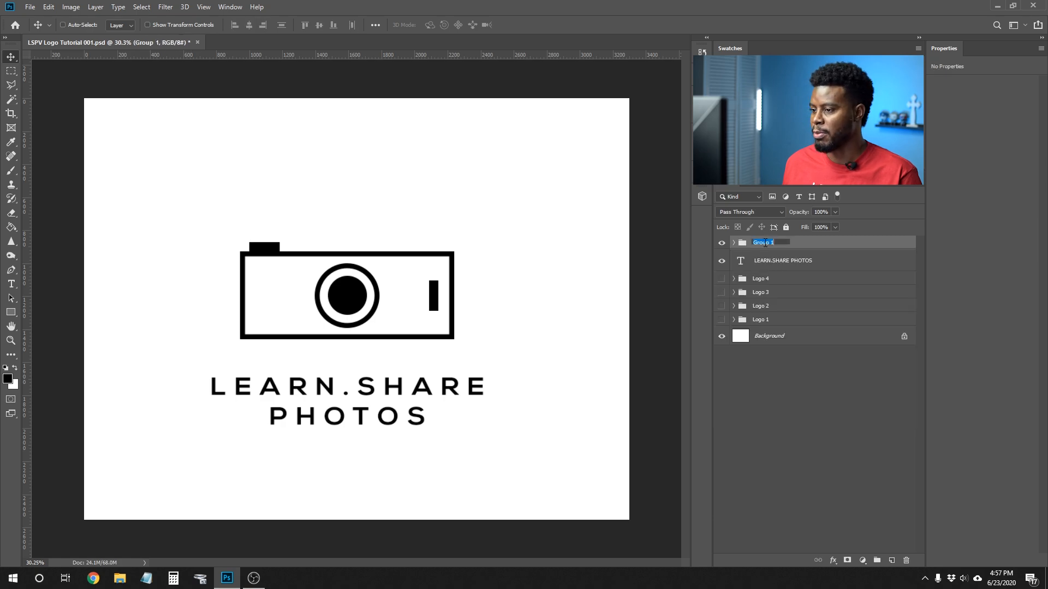
pyautogui.write('Camera')
pyautogui.press('Return')
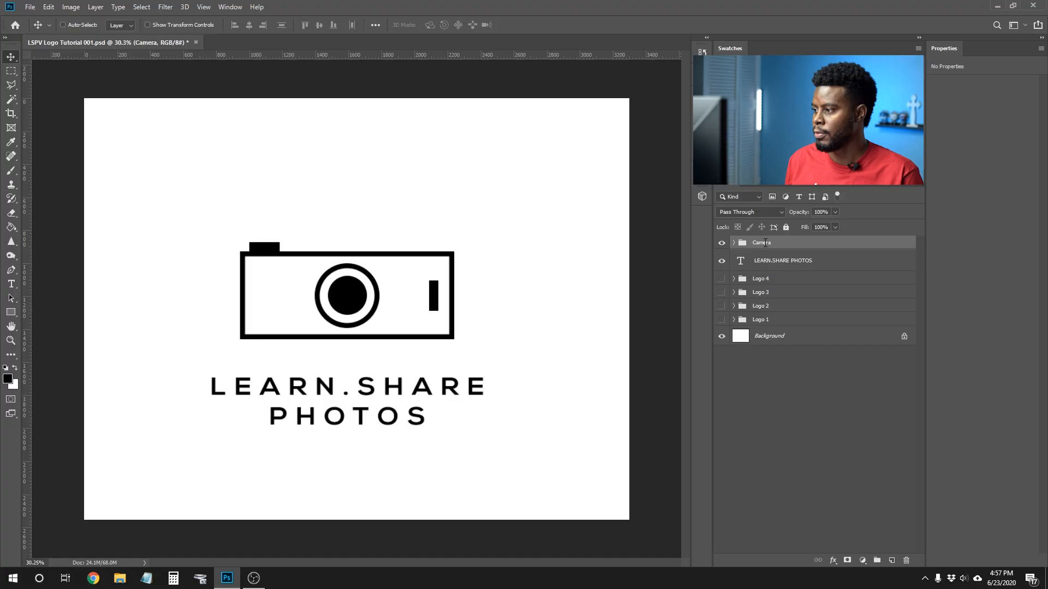
# Step: Align the vertical centres of the Camera group and the LEARN.SHARE PHOTOS text, and move the text back below the camera
pyautogui.keyDown('ctrl'); pyautogui.click(788, 263); pyautogui.keyUp('ctrl')
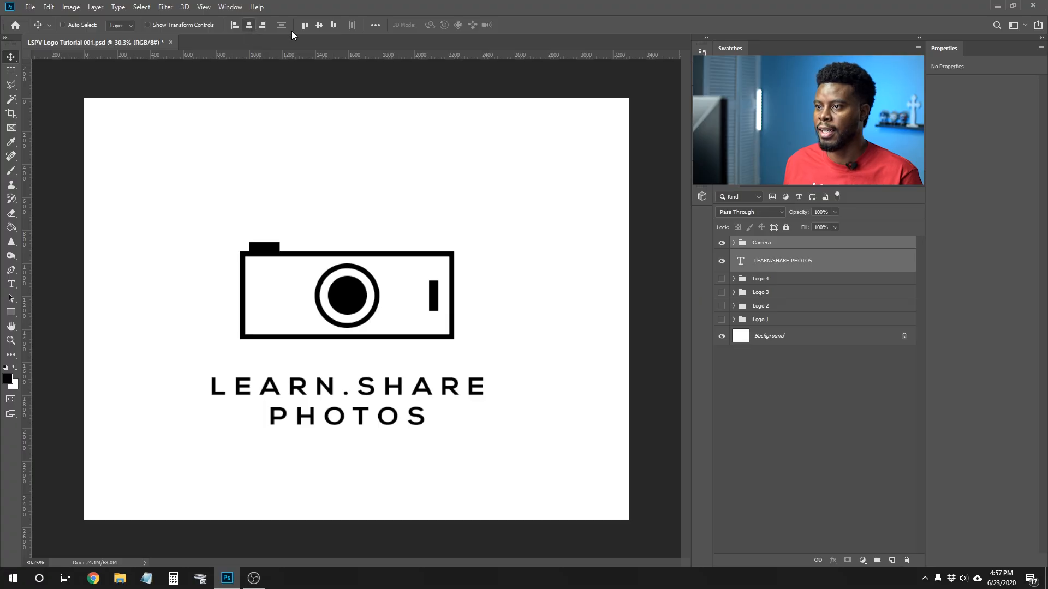
pyautogui.click(319, 24)
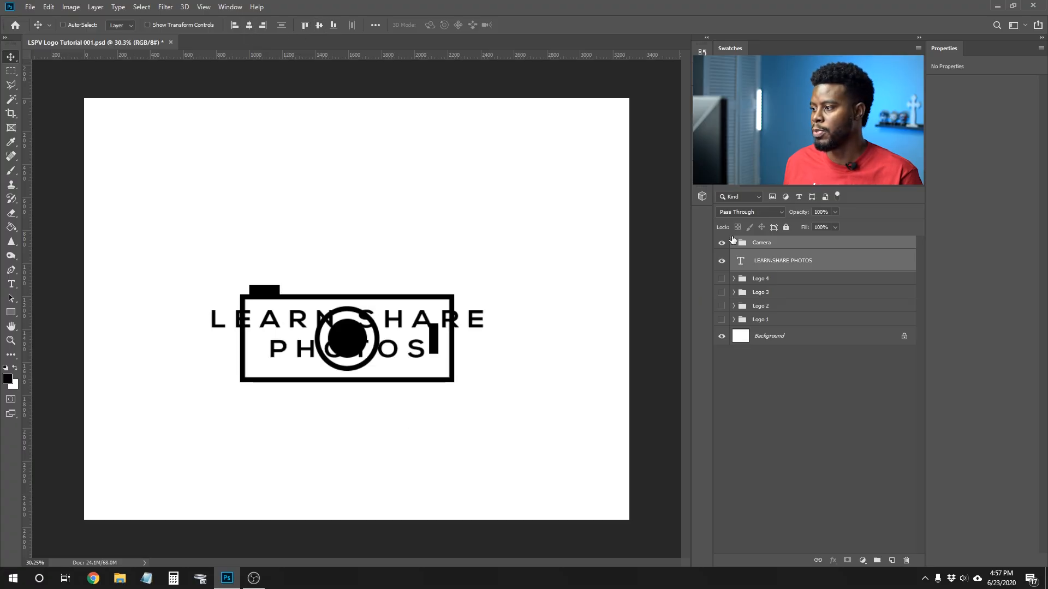
pyautogui.click(765, 261)
pyautogui.moveTo(360, 327); pyautogui.dragTo(365, 421)
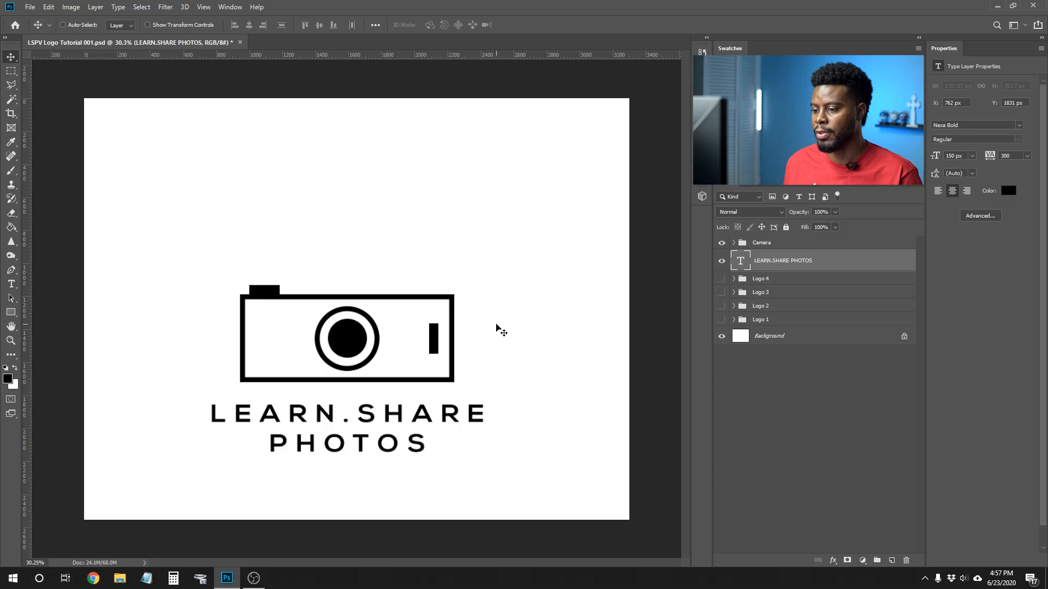
# Step: Enlarge the LEARN.SHARE PHOTOS text, trying 200 px and settling on a font size of 180 px
pyautogui.press('t')
pyautogui.click(278, 25)
pyautogui.write('200')
pyautogui.press('Return')
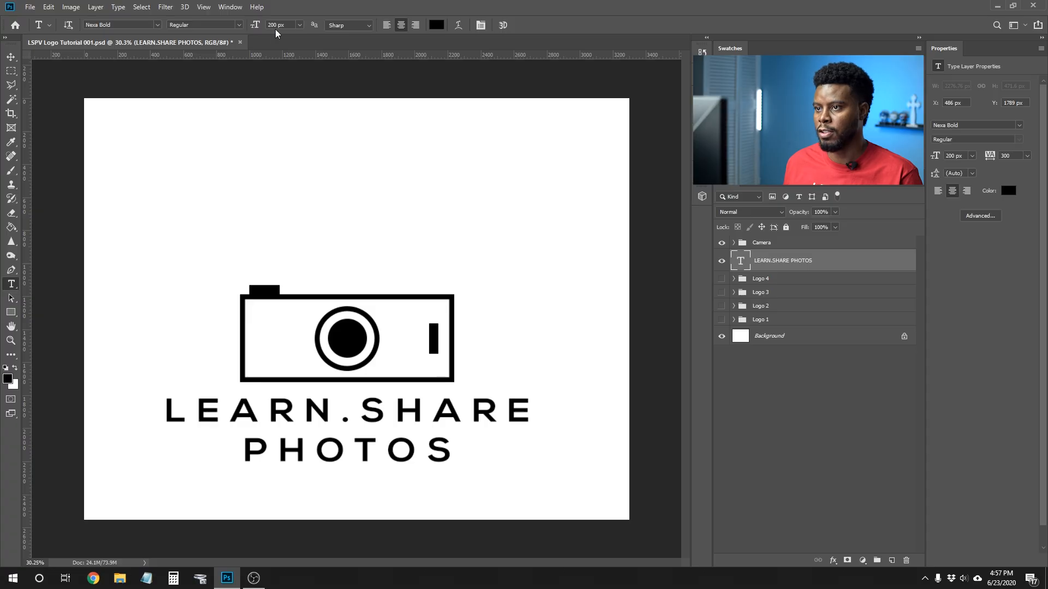
pyautogui.click(277, 25)
pyautogui.write('180')
pyautogui.press('Return')
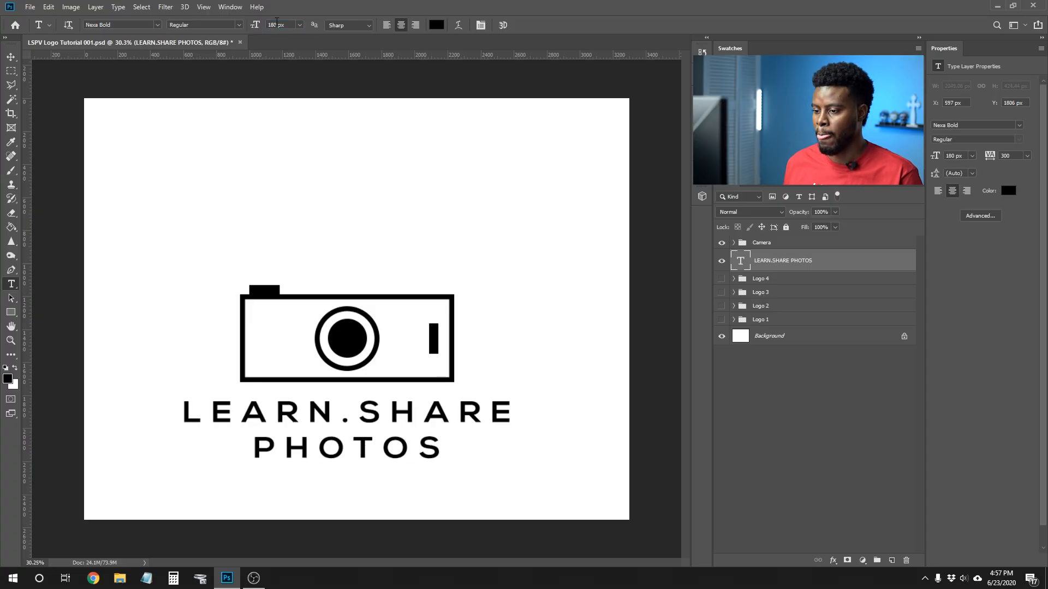
# Step: Replace the period between LEARN and SHARE with a bullet (•) and commit the text
pyautogui.moveTo(339, 413); pyautogui.dragTo(358, 413)
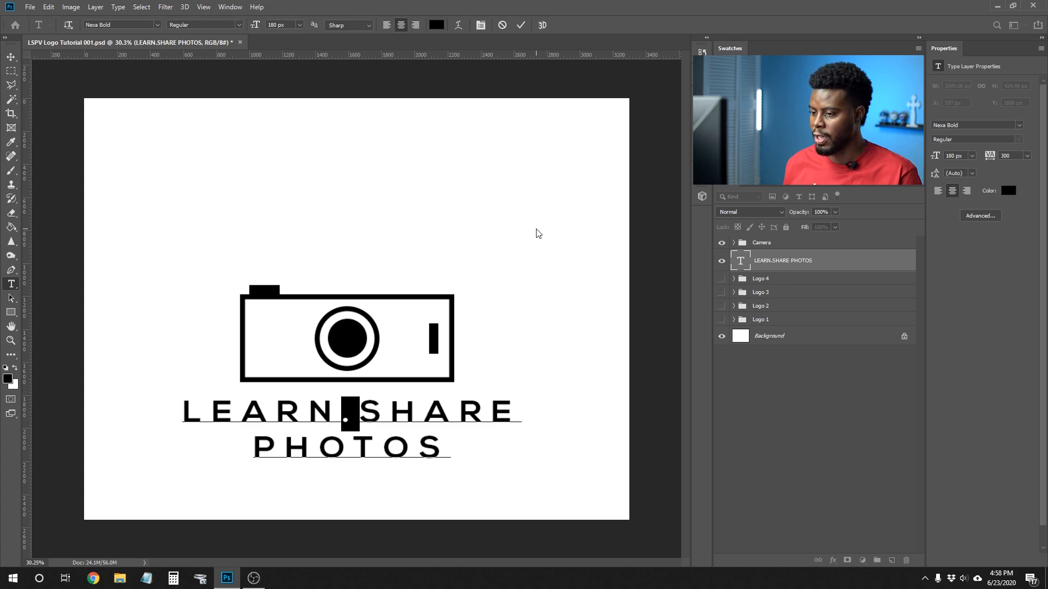
pyautogui.write('•')
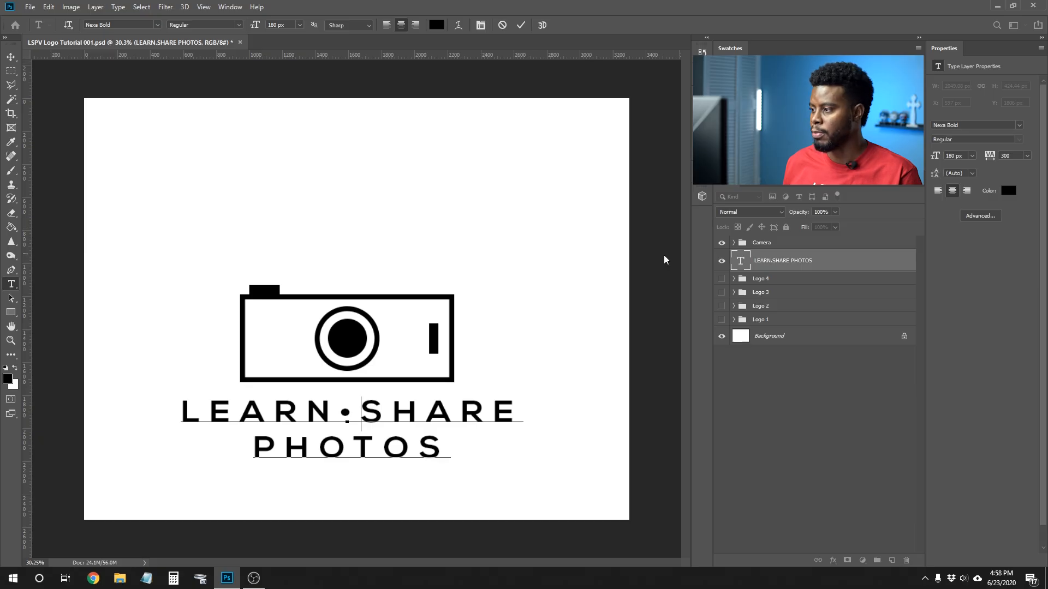
pyautogui.click(783, 264)
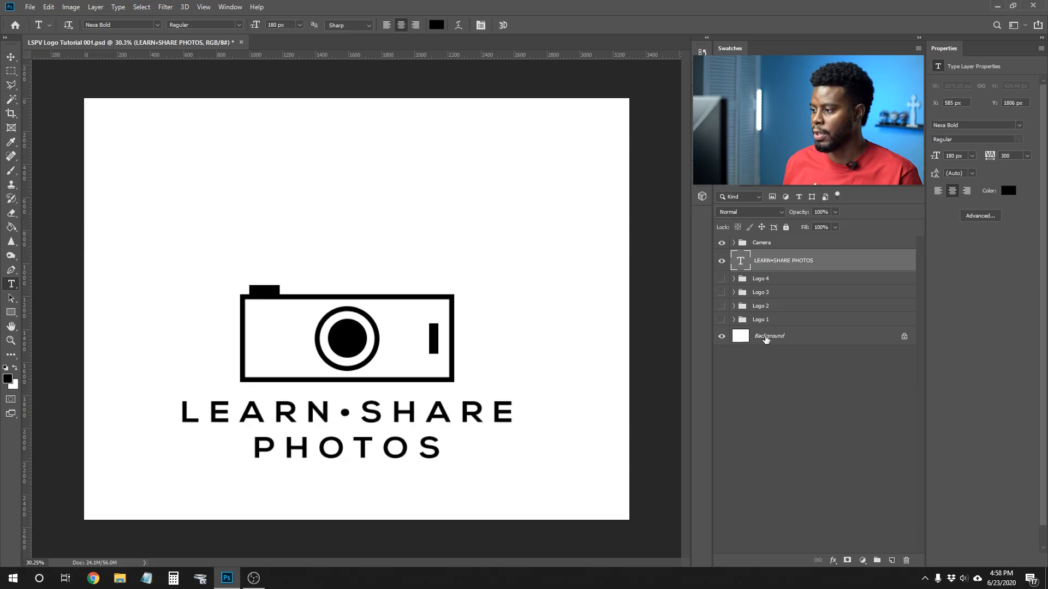
# Step: Centre the LEARN•SHARE PHOTOS text and the Camera group horizontally on the Background layer
pyautogui.keyDown('ctrl'); pyautogui.click(778, 339); pyautogui.keyUp('ctrl')
pyautogui.press('v')
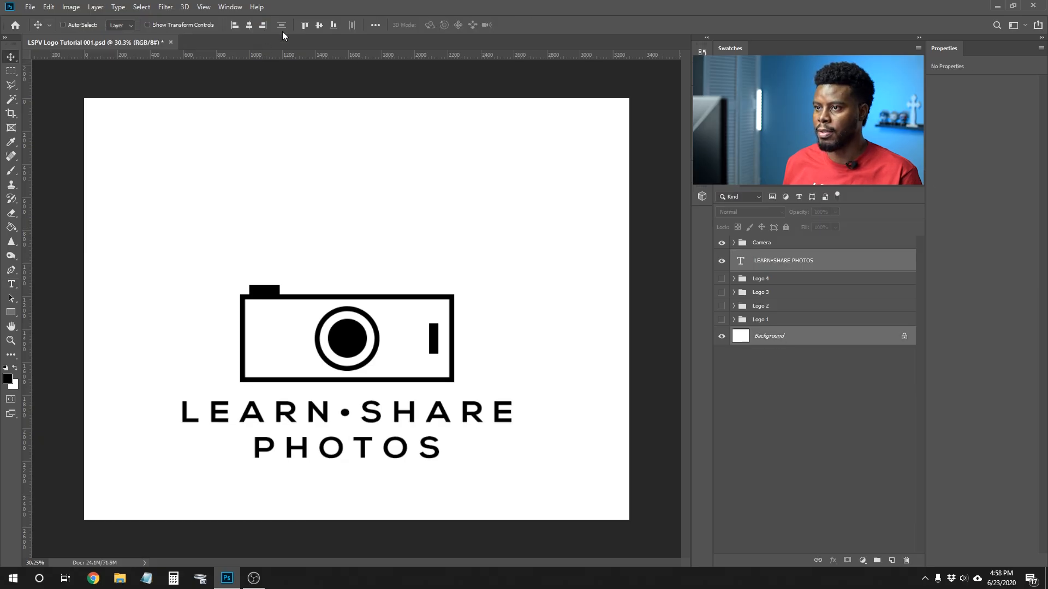
pyautogui.click(251, 25)
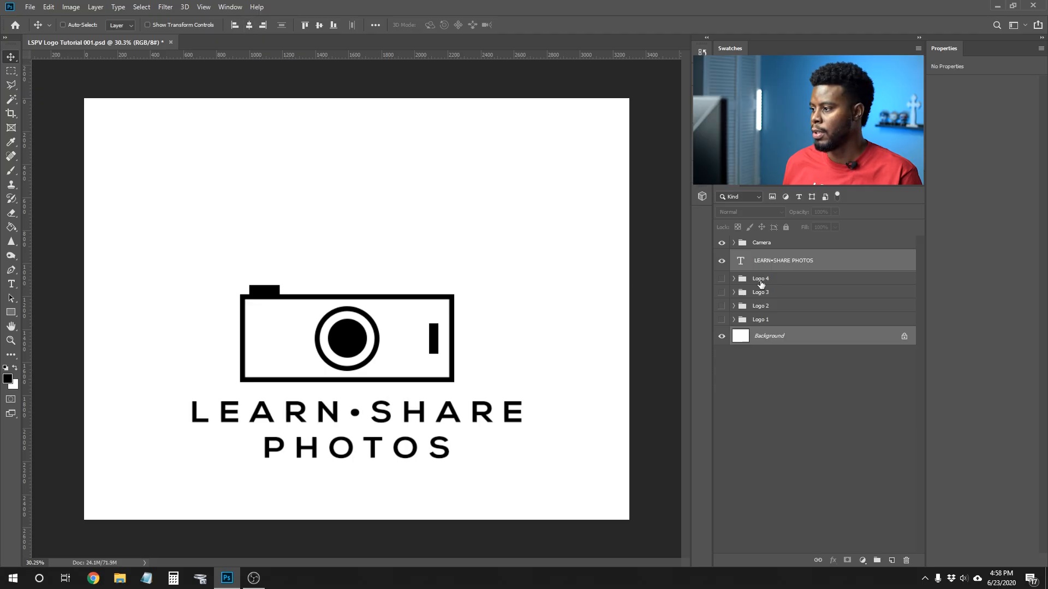
pyautogui.keyDown('ctrl'); pyautogui.click(783, 244); pyautogui.keyUp('ctrl')
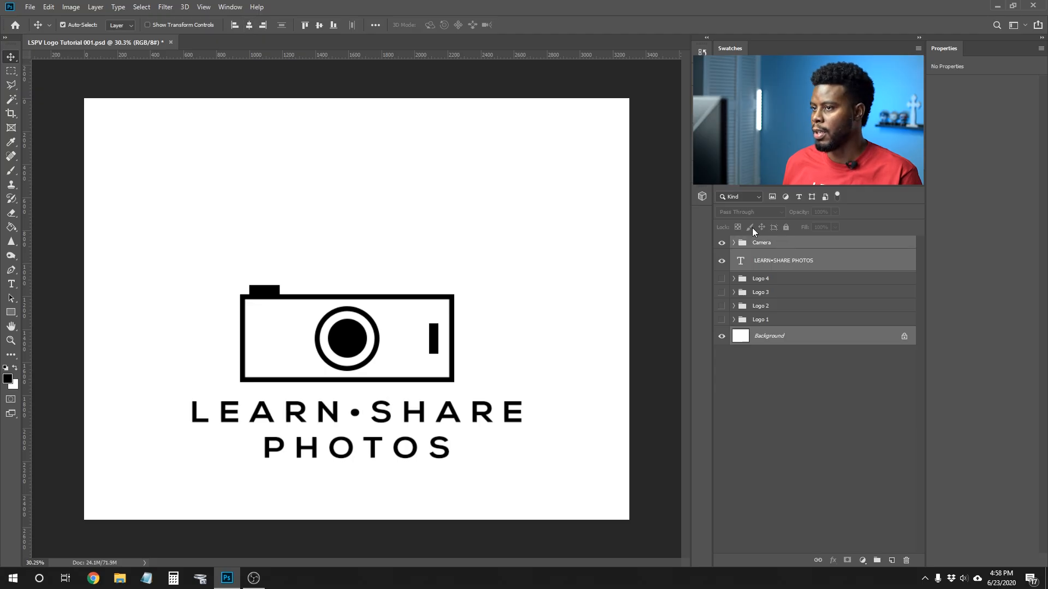
pyautogui.click(250, 24)
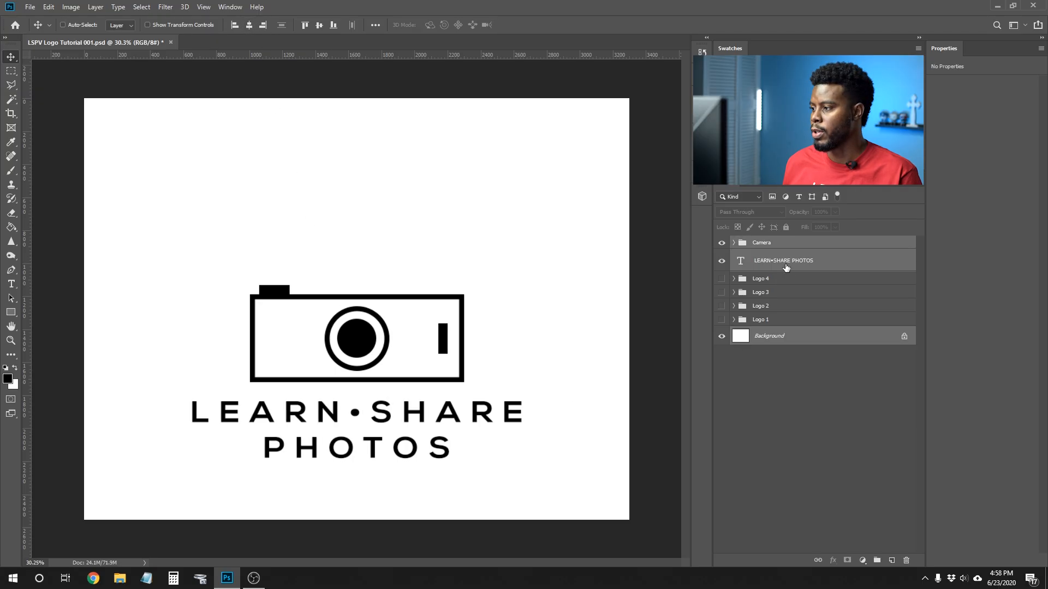
# Step: Nudge the Camera group up by 40 px to widen the gap above the text
pyautogui.click(781, 248)
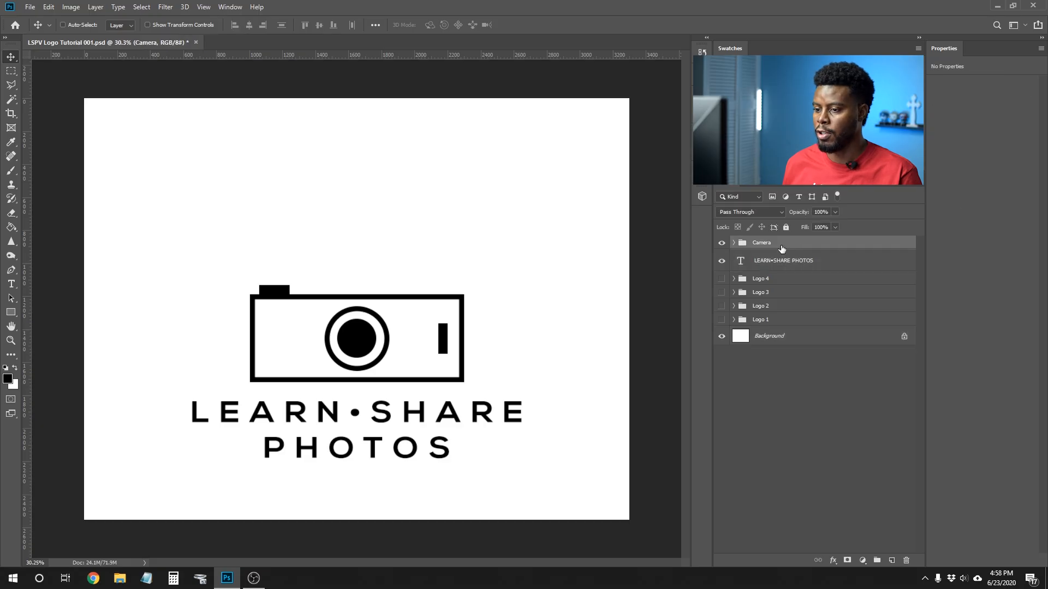
pyautogui.hotkey('shift', 'Up')
pyautogui.hotkey('shift', 'Up')
pyautogui.hotkey('shift', 'Up')
pyautogui.hotkey('shift', 'Up')
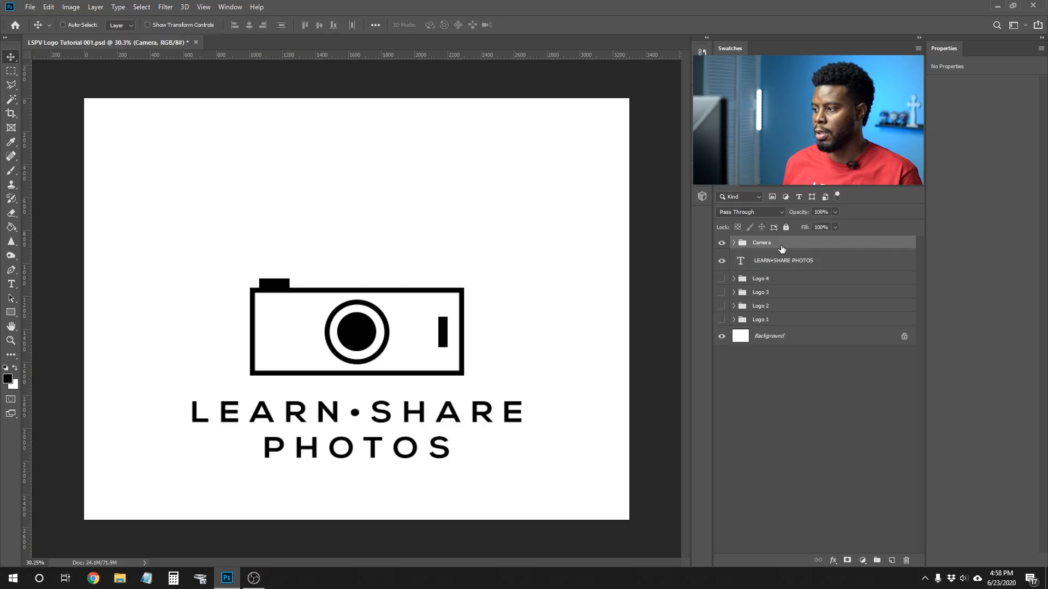
# Step: Group the Camera group with the LEARN•SHARE PHOTOS text layer and name the new group "Logo 5"
pyautogui.keyDown('shift'); pyautogui.click(781, 260); pyautogui.keyUp('shift')
pyautogui.hotkey('ctrl', 'g')
pyautogui.doubleClick(761, 243)
pyautogui.write('Logo 5')
pyautogui.press('Return')
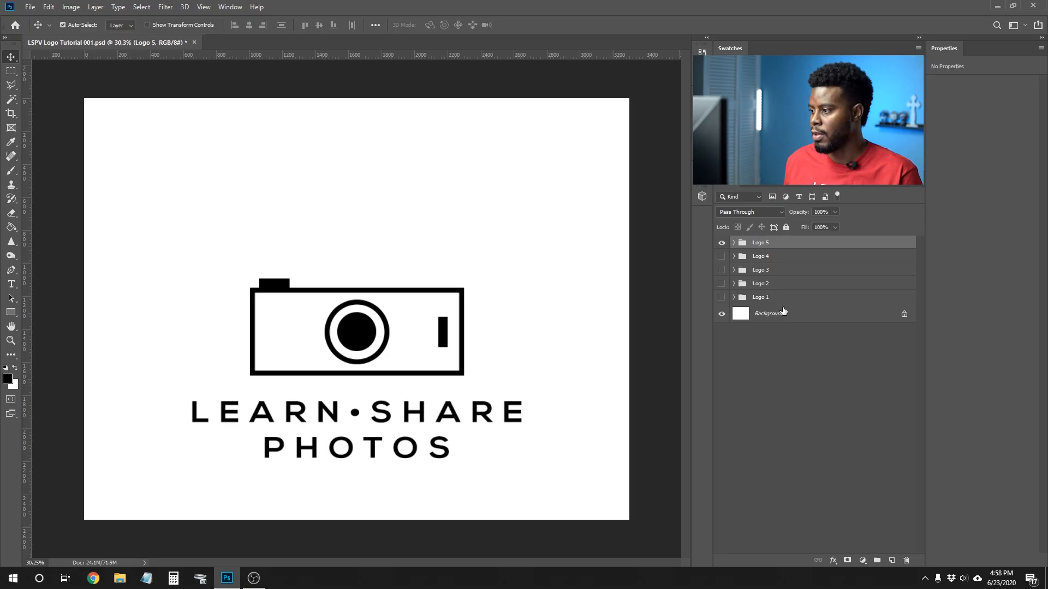
# Step: Centre the Logo 5 group vertically on the Background layer and save the document
pyautogui.click(784, 314)
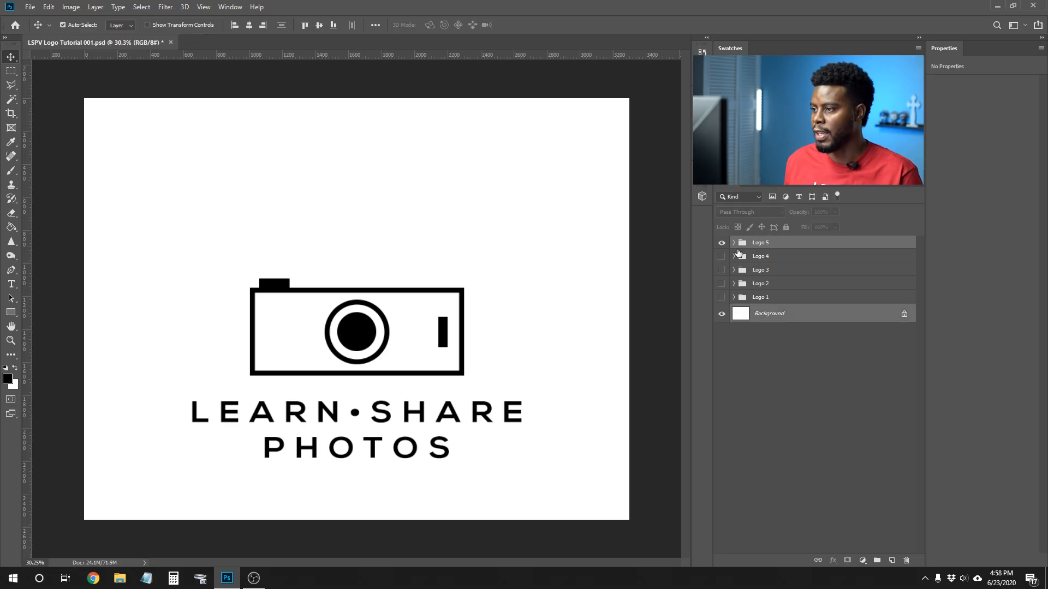
pyautogui.click(319, 25)
pyautogui.click(786, 244)
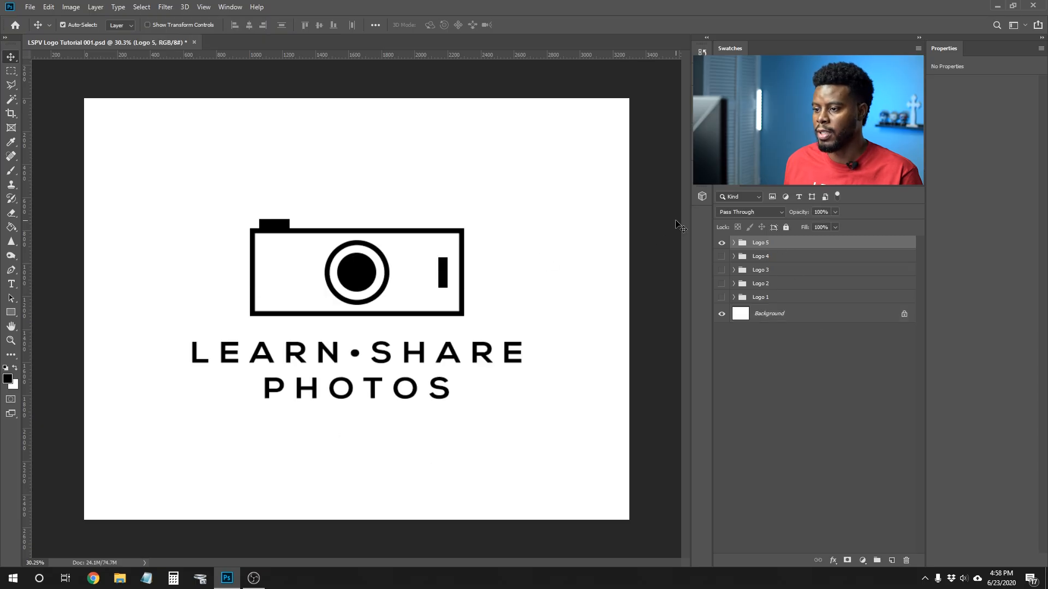
pyautogui.hotkey('ctrl', 's')
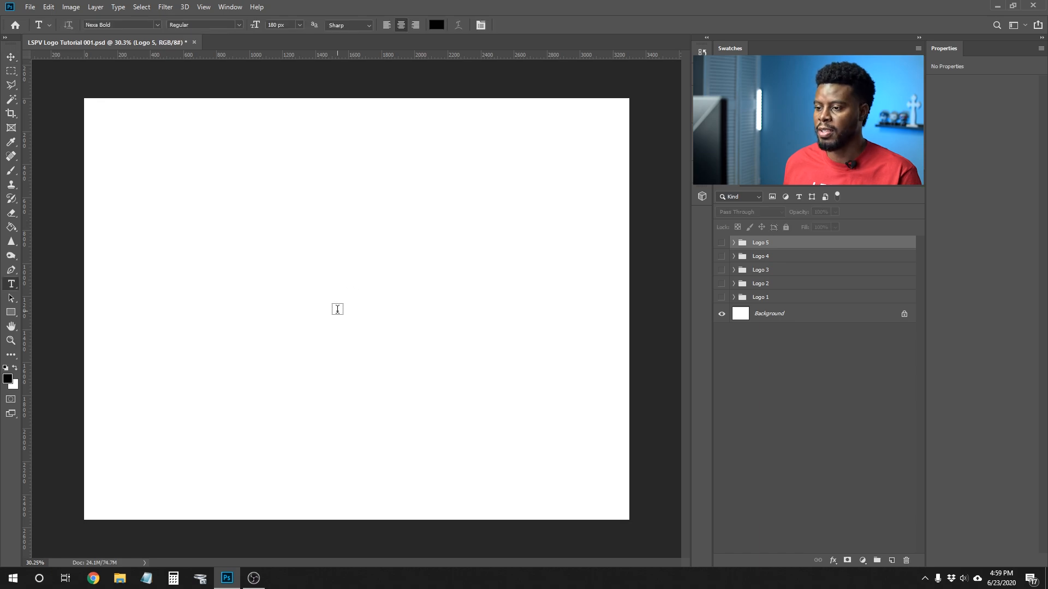
# Step: Add a new text layer reading LEARNSHARE near the middle of the blank canvas
pyautogui.click(338, 310)
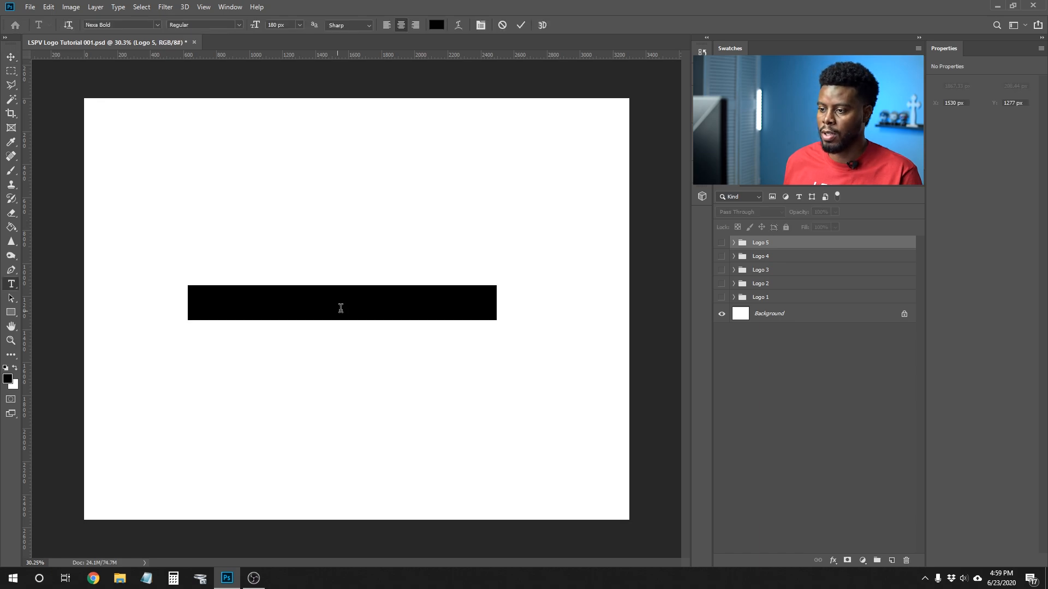
pyautogui.write('LEARN')
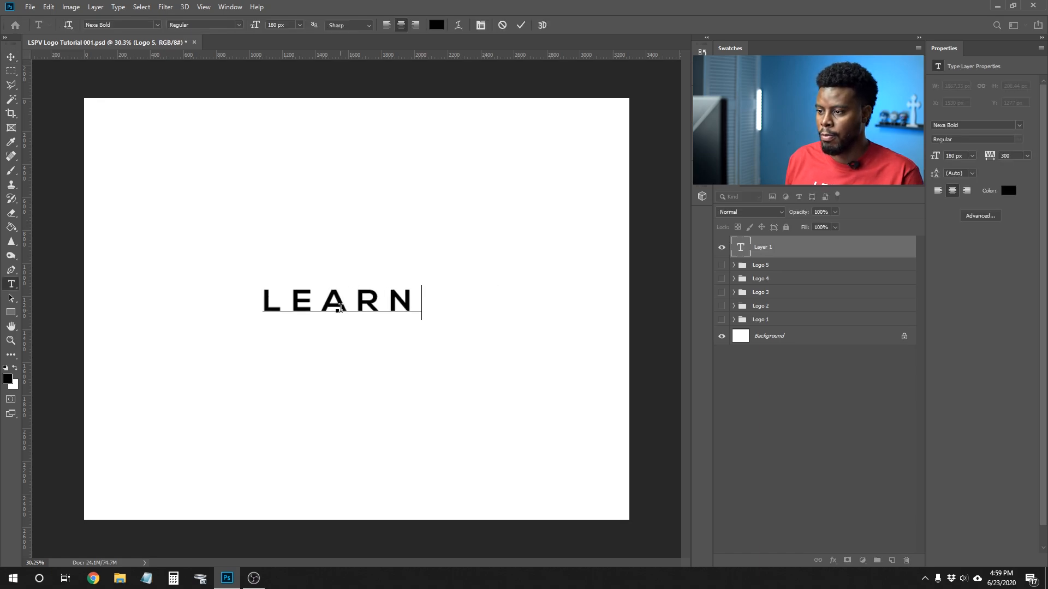
pyautogui.write('SHARE')
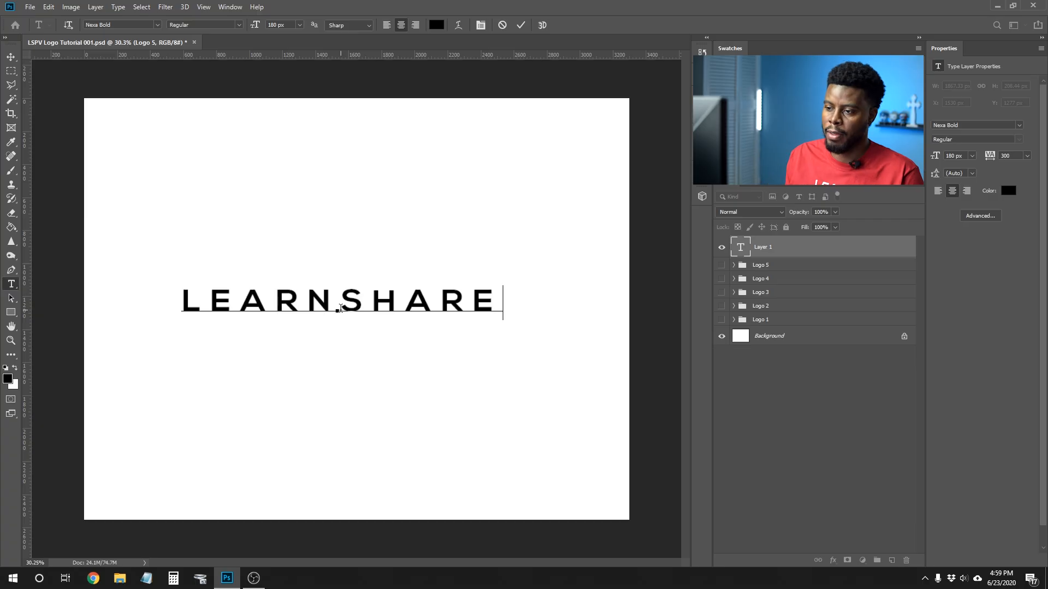
# Step: Remove the vowels from the LEARNSHARE text to leave LRNSHR, and commit the edit
pyautogui.press('BackSpace')
pyautogui.press('Left')
pyautogui.press('BackSpace')
pyautogui.press('Left')
pyautogui.press('BackSpace')
pyautogui.press('BackSpace')
pyautogui.hotkey('ctrl', 'Return')
pyautogui.press('v')
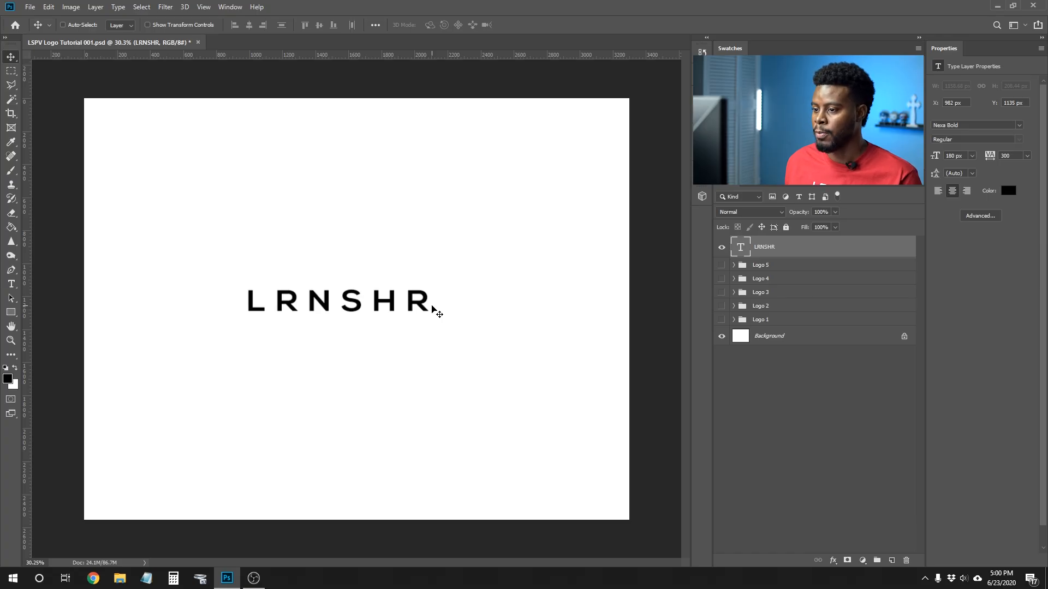
# Step: Draw a rectangle shape about 1405 × 375 px around the LRNSHR text and set its fill to none
pyautogui.press('u')
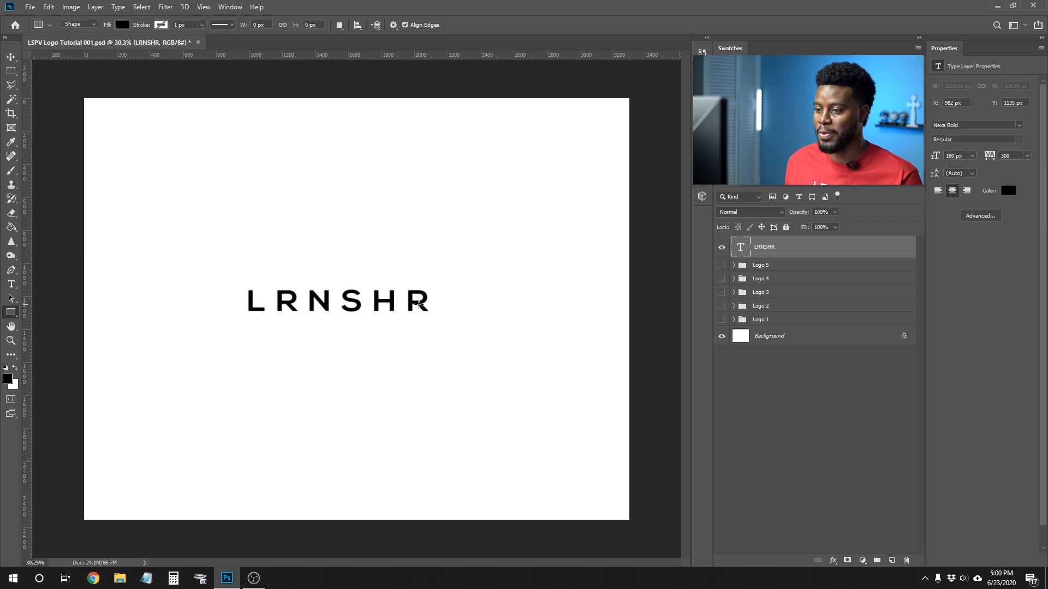
pyautogui.moveTo(220, 268); pyautogui.dragTo(452, 329)
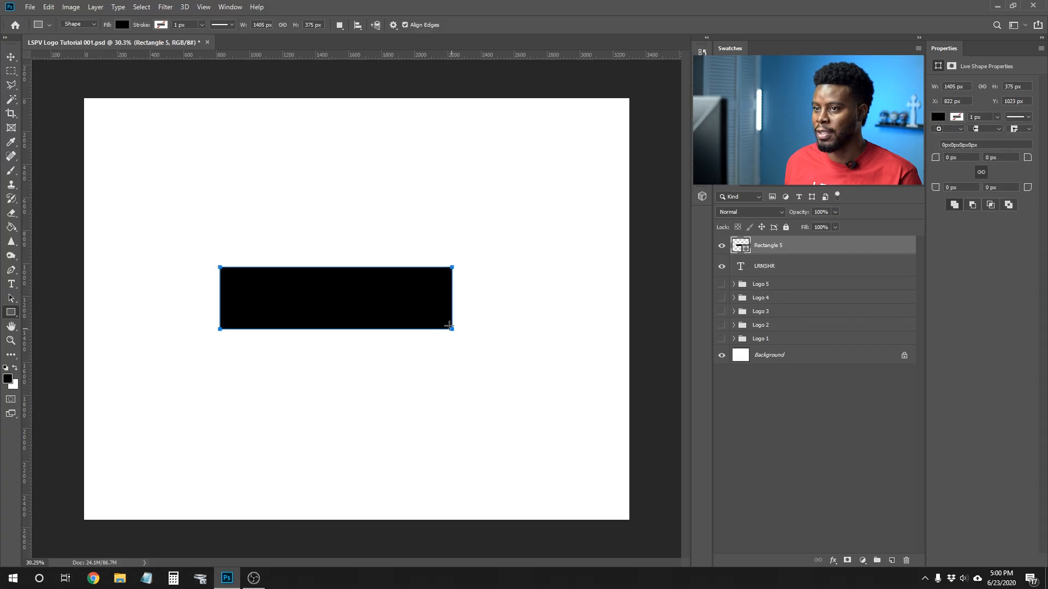
pyautogui.click(124, 25)
pyautogui.click(75, 45)
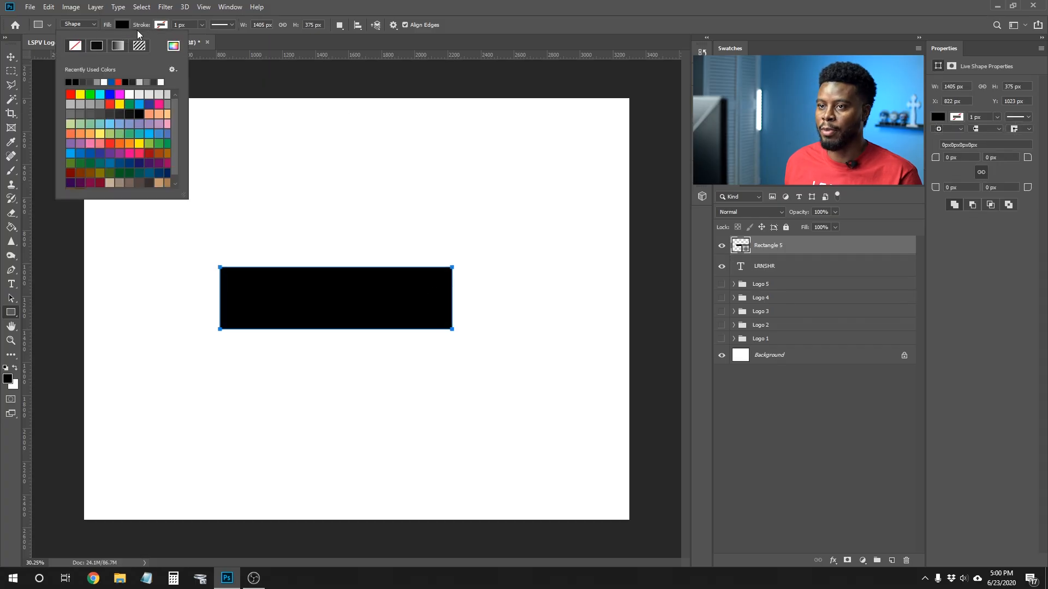
# Step: Give the rectangle around LRNSHR a black stroke with a width of 30 px
pyautogui.click(168, 22)
pyautogui.click(110, 82)
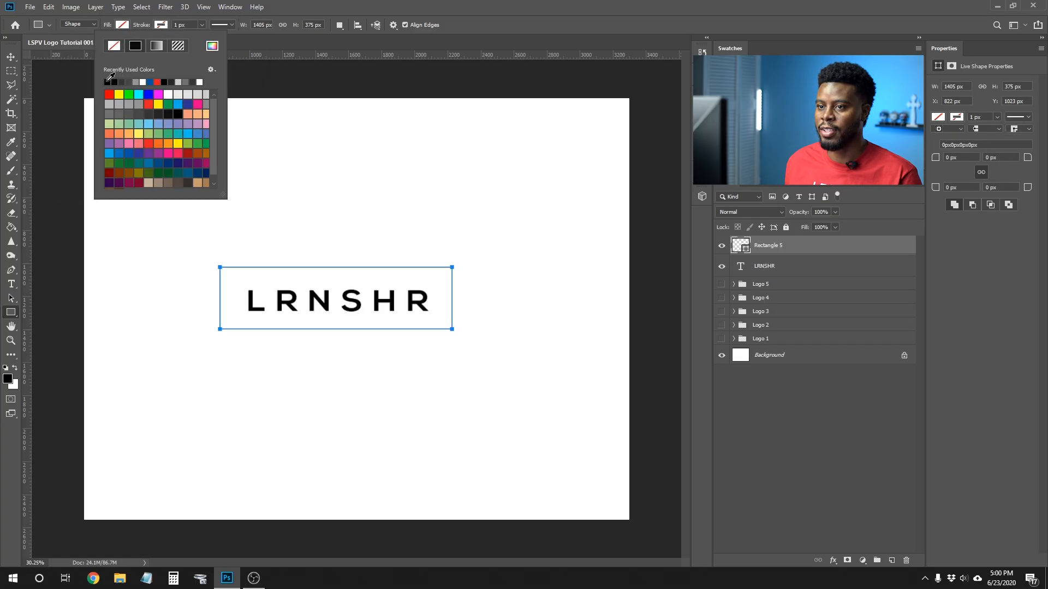
pyautogui.click(193, 24)
pyautogui.moveTo(189, 23); pyautogui.dragTo(169, 22)
pyautogui.write('30')
pyautogui.press('Return')
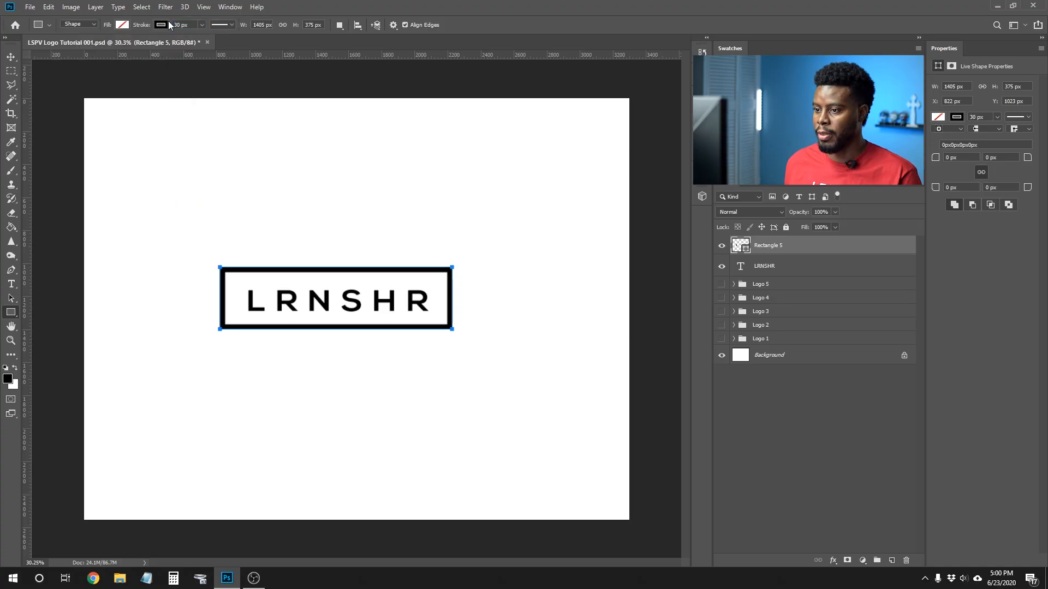
# Step: Centre the LRNSHR text inside the rectangle both horizontally and vertically, and move both closer to the canvas centre
pyautogui.keyDown('shift'); pyautogui.click(779, 270); pyautogui.keyUp('shift')
pyautogui.press('v')
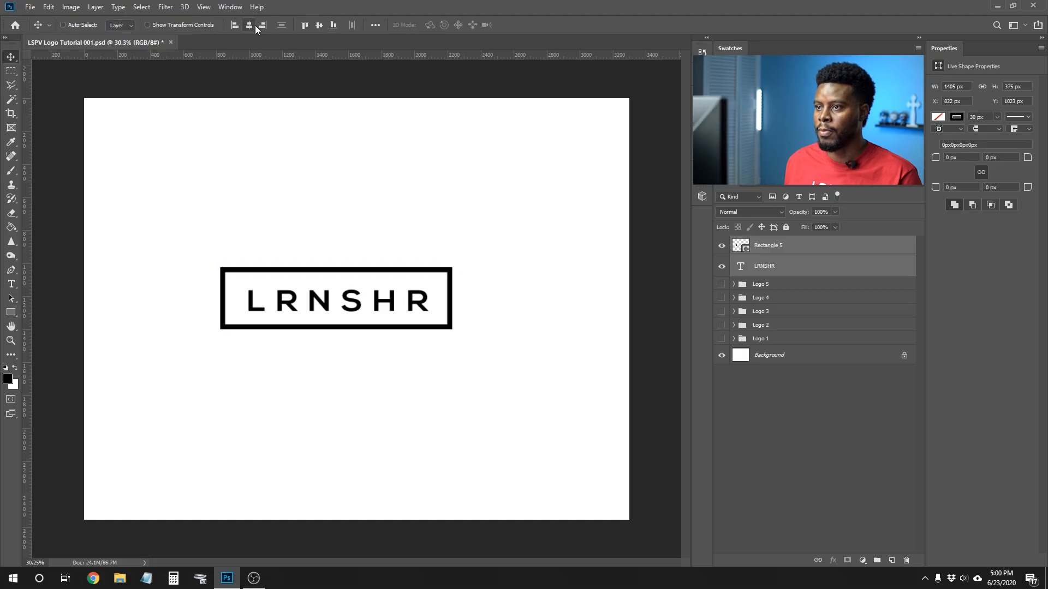
pyautogui.click(251, 25)
pyautogui.click(318, 25)
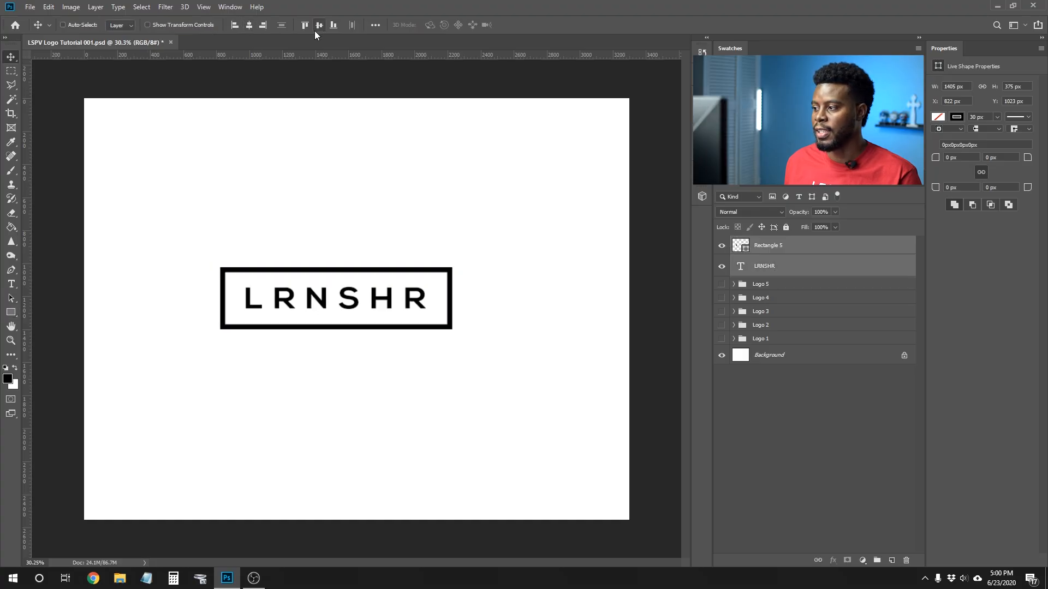
pyautogui.moveTo(331, 286); pyautogui.dragTo(348, 294)
# Step: Add a new text layer reading CREATIVE TUTORIALS just below the rectangle
pyautogui.press('t')
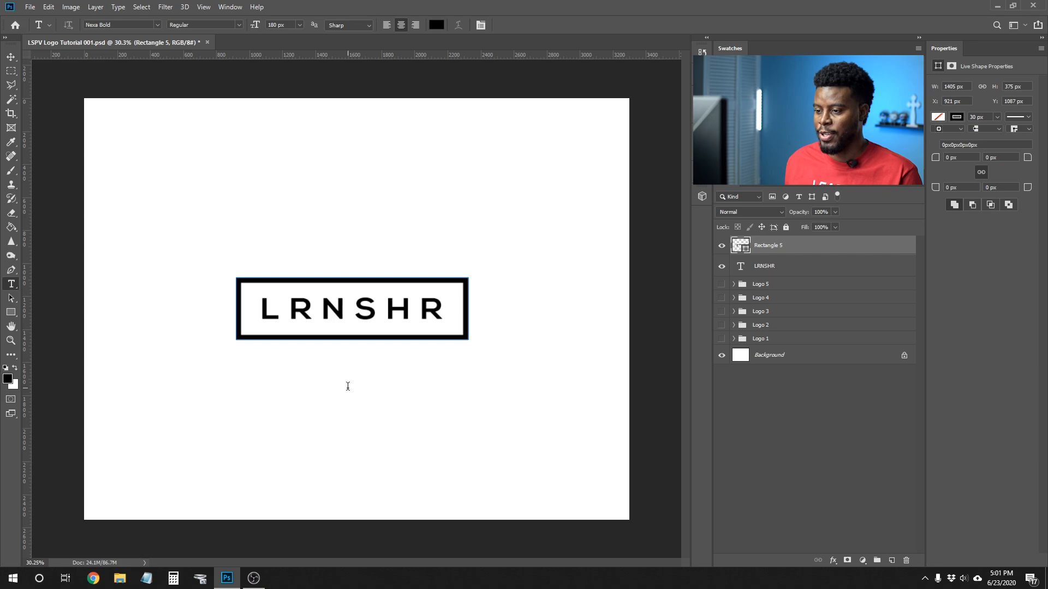
pyautogui.press('Return')
pyautogui.click(345, 375)
pyautogui.write('CRE')
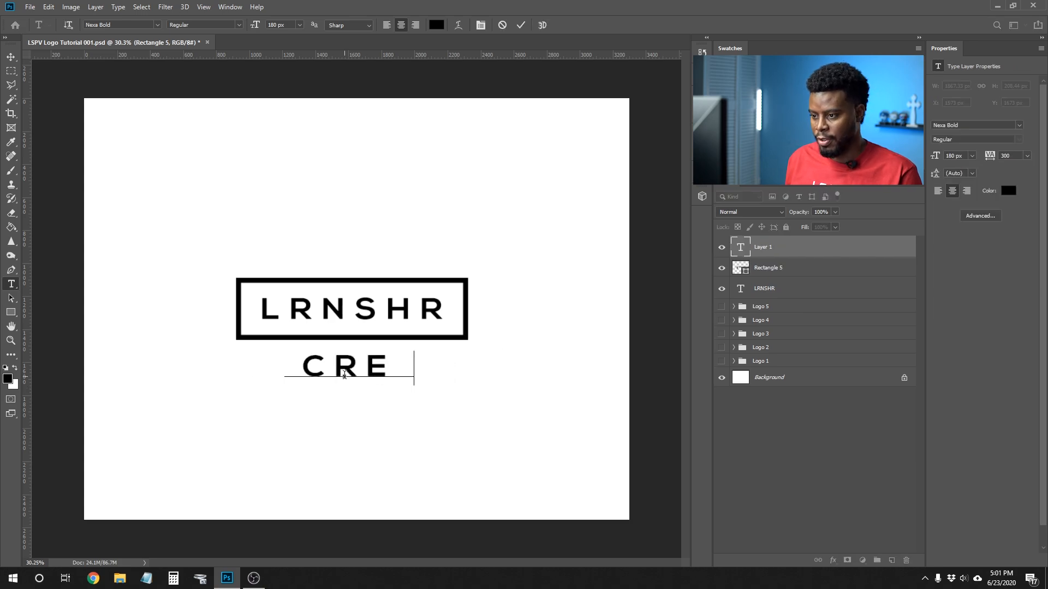
pyautogui.write('ATIVE TURO')
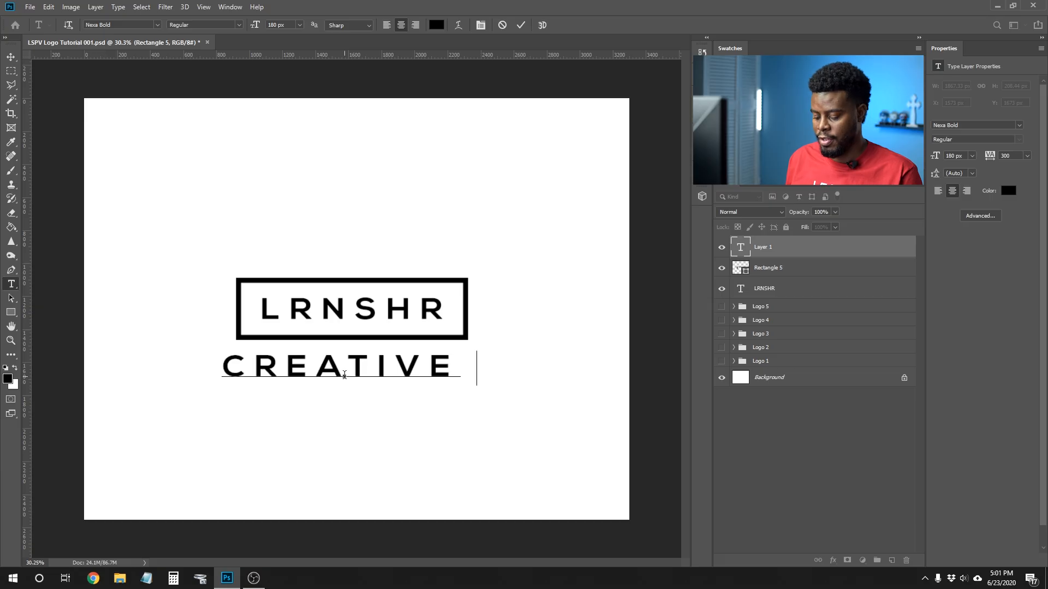
pyautogui.press('BackSpace')
pyautogui.press('BackSpace')
pyautogui.write('TORIALS')
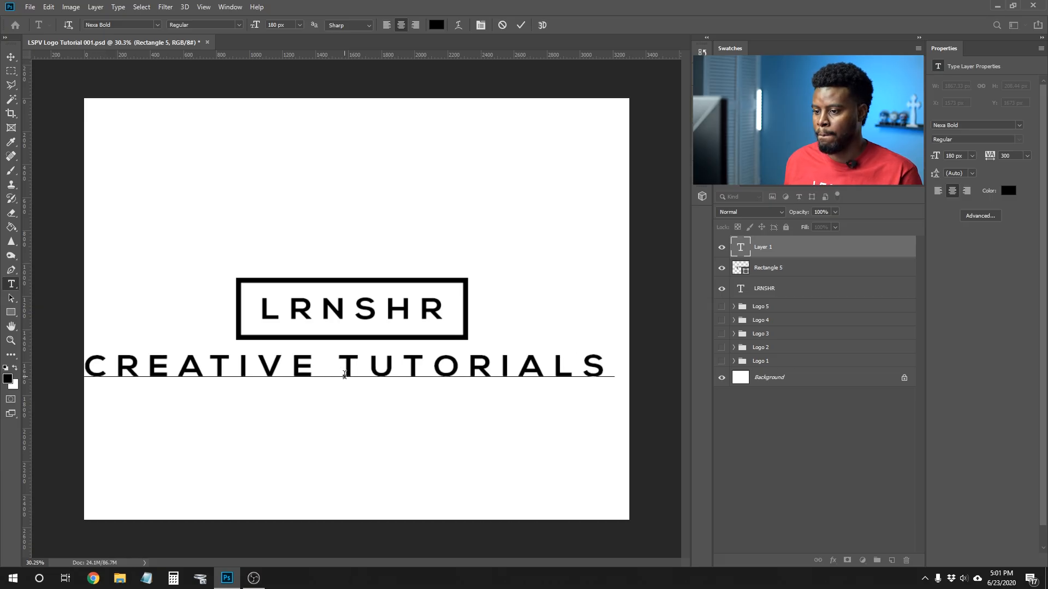
# Step: Shorten the CREATIVE TUTORIALS text to CREATIV and commit it
pyautogui.moveTo(293, 370); pyautogui.dragTo(675, 409)
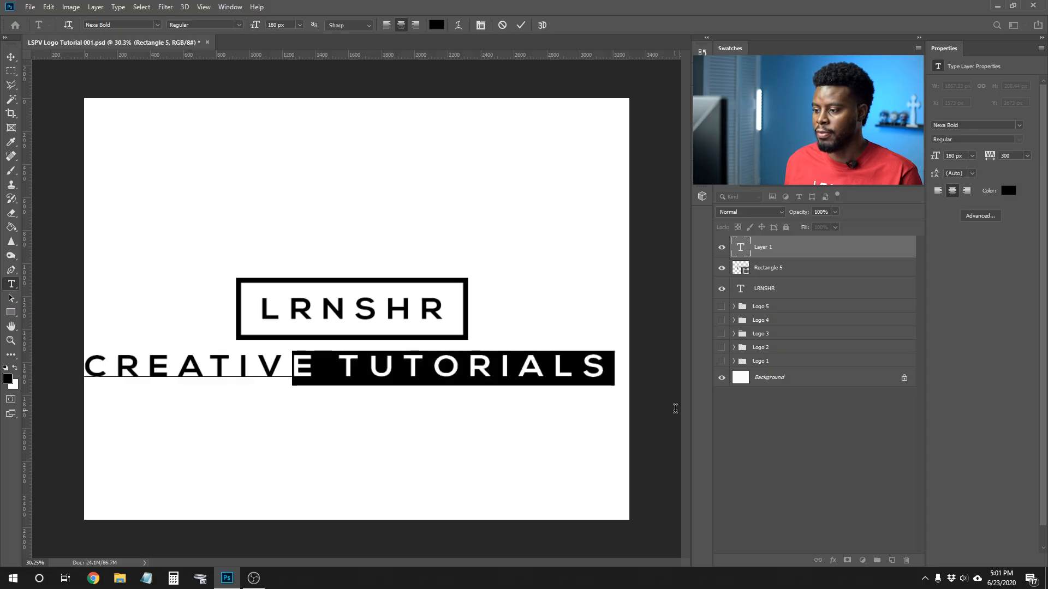
pyautogui.press('BackSpace')
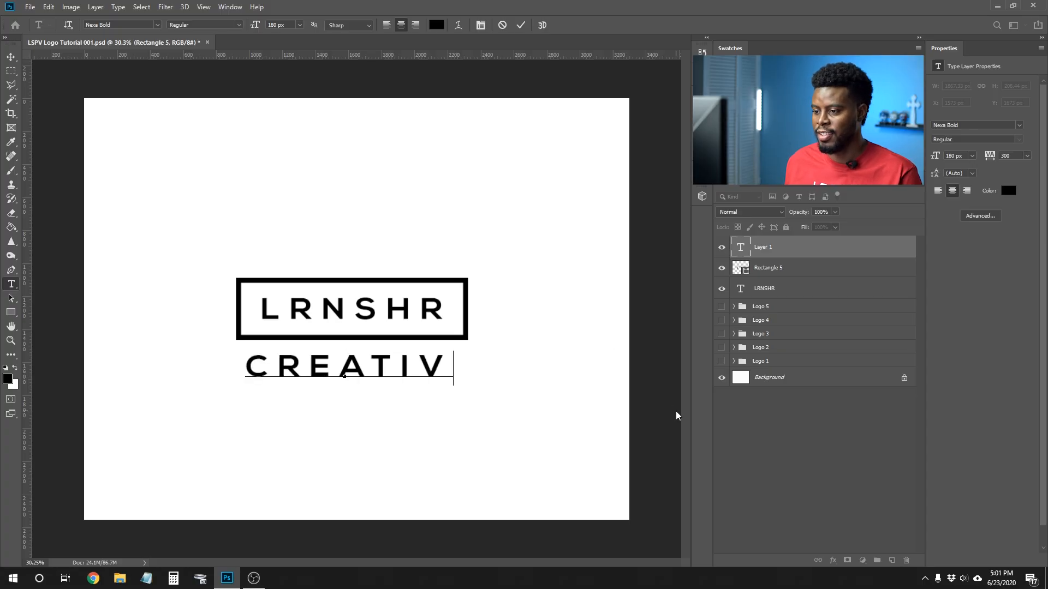
pyautogui.click(676, 416)
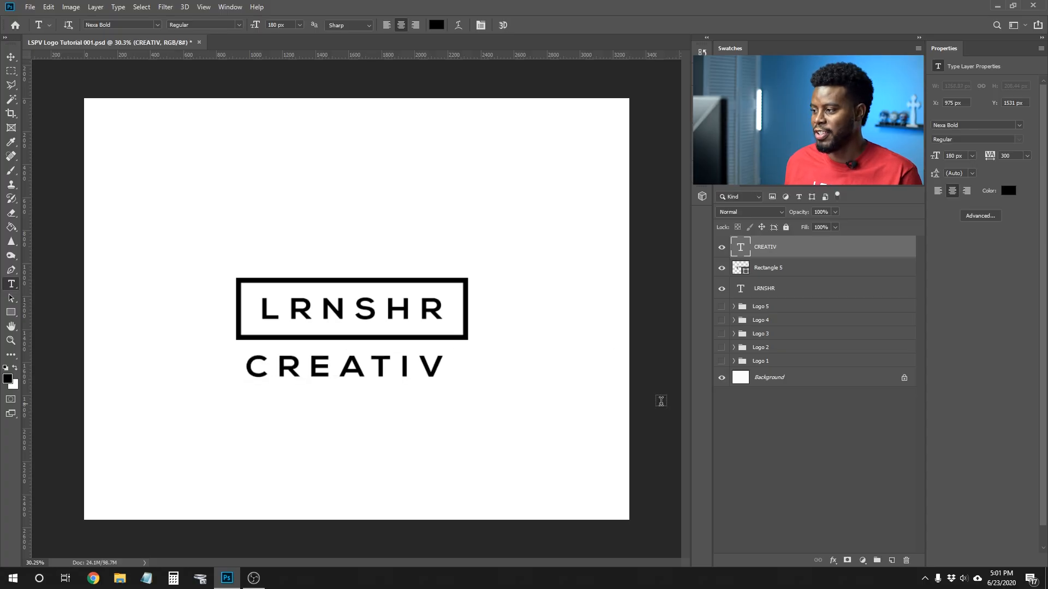
# Step: Centre the CREATIV text horizontally on the Background layer
pyautogui.click(803, 379)
pyautogui.press('v')
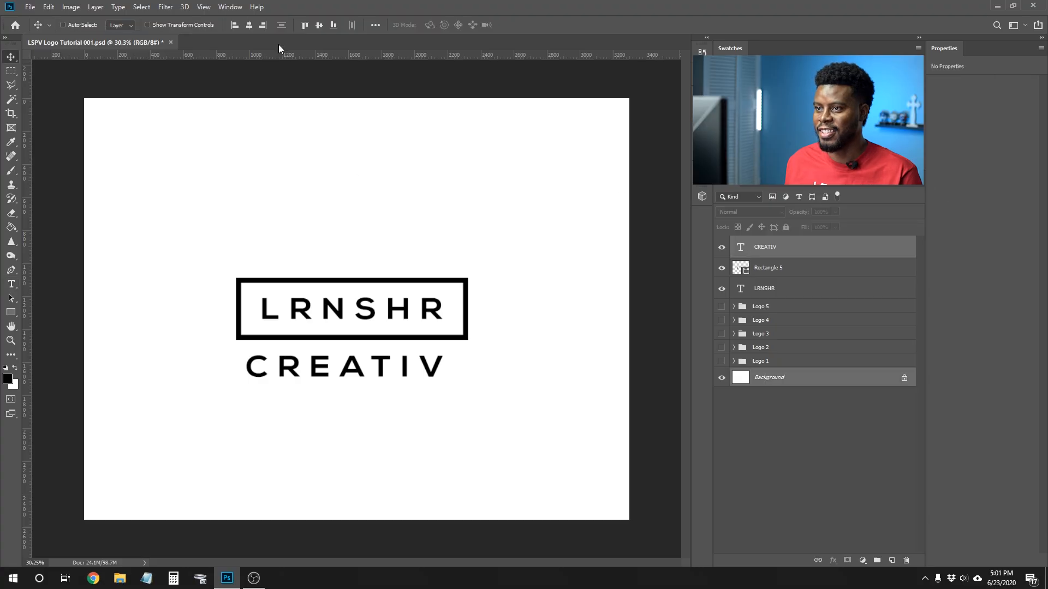
pyautogui.click(249, 25)
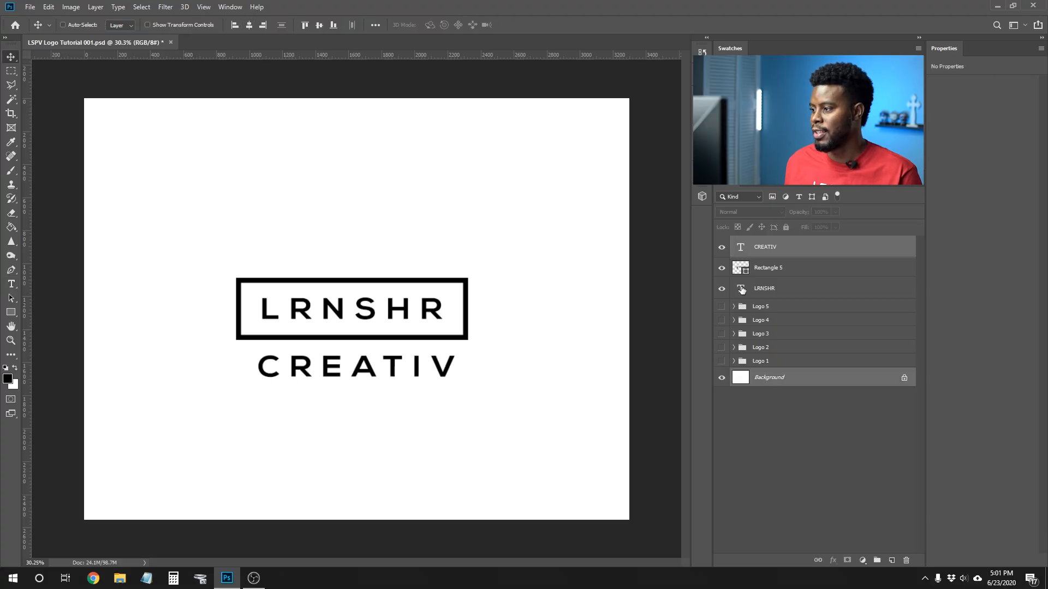
# Step: Centre the rectangle and LRNSHR text horizontally on the Background layer, in line with CREATIV
pyautogui.click(781, 270)
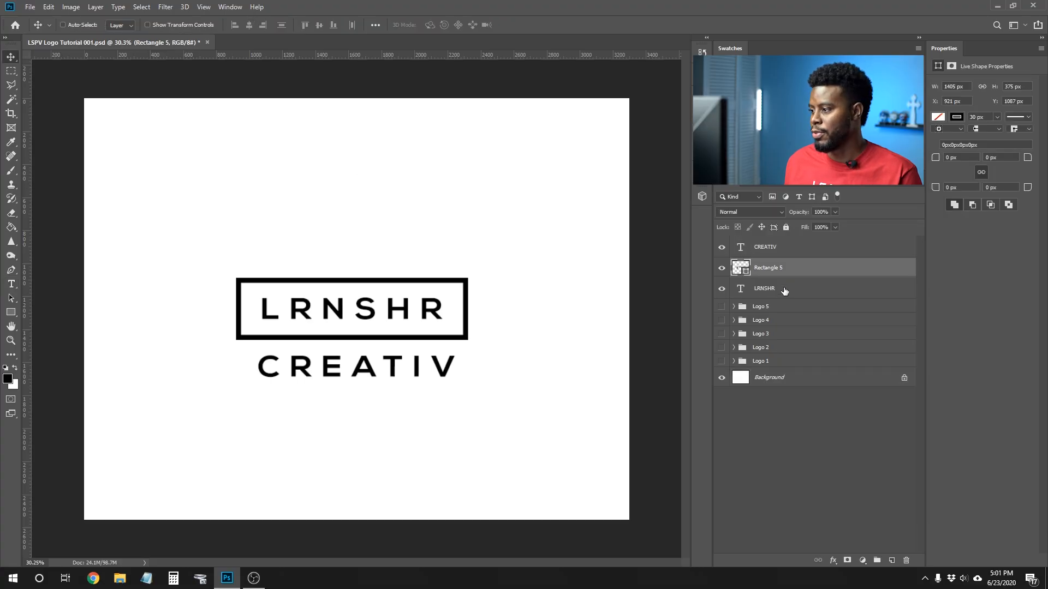
pyautogui.keyDown('ctrl'); pyautogui.click(778, 249); pyautogui.keyUp('ctrl')
pyautogui.keyDown('ctrl'); pyautogui.click(786, 378); pyautogui.keyUp('ctrl')
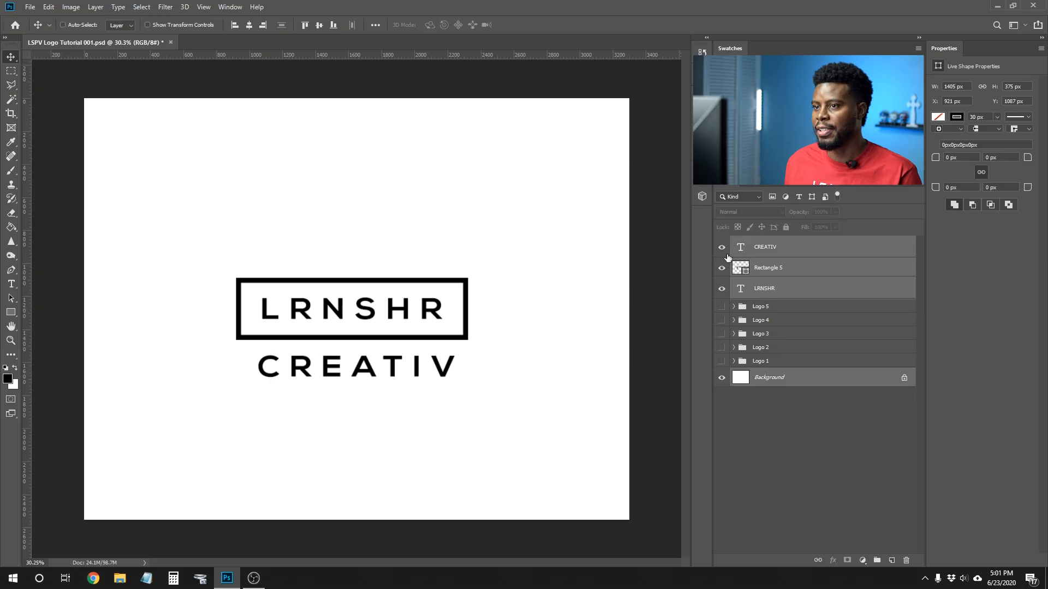
pyautogui.click(250, 25)
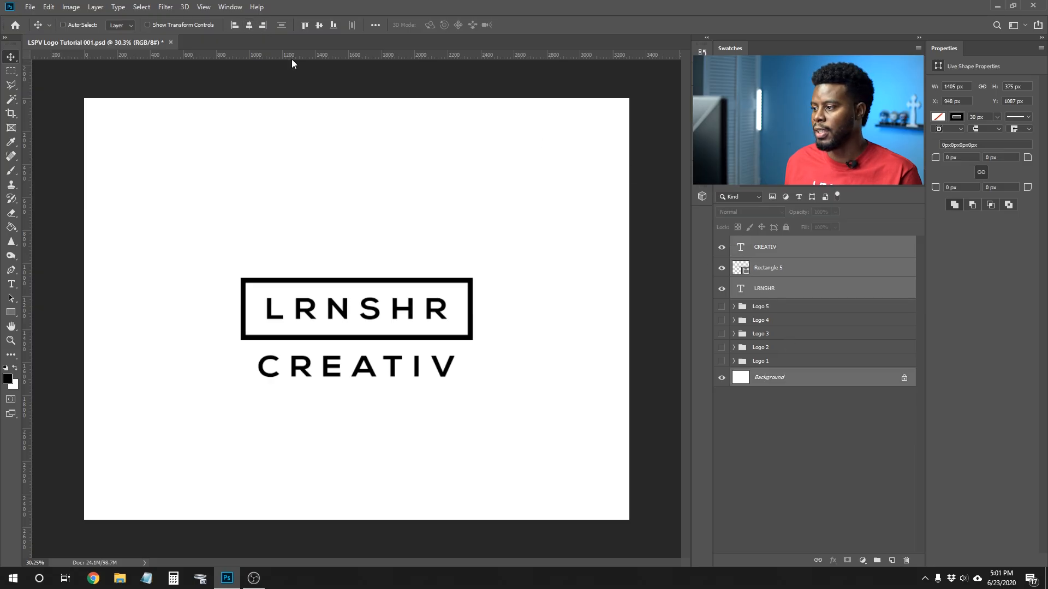
# Step: Reduce the CREATIV text to a font size of 100 px
pyautogui.click(778, 248)
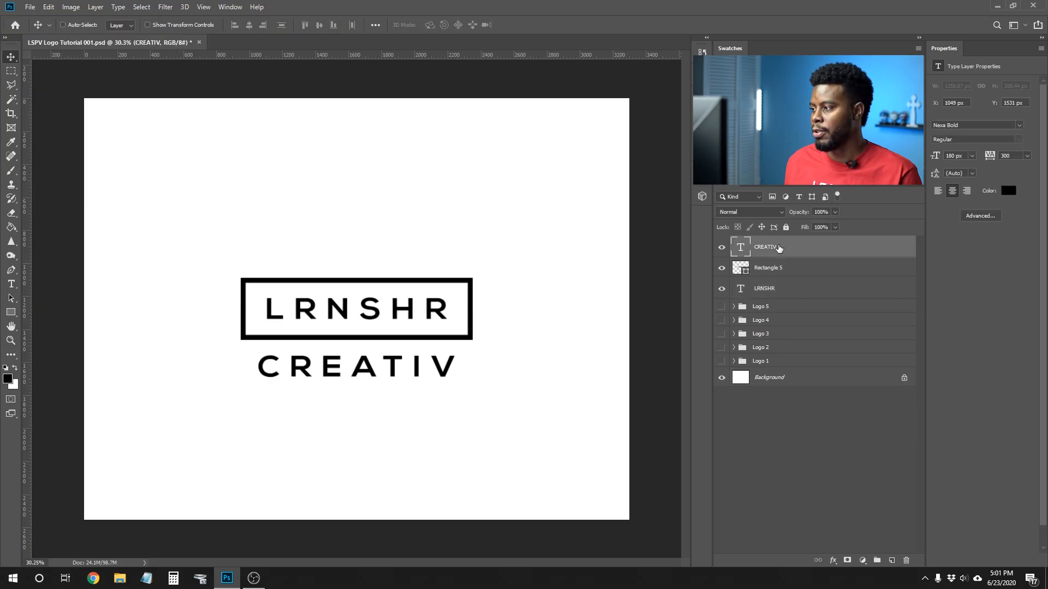
pyautogui.moveTo(966, 156); pyautogui.dragTo(935, 157)
pyautogui.write('100')
pyautogui.press('Return')
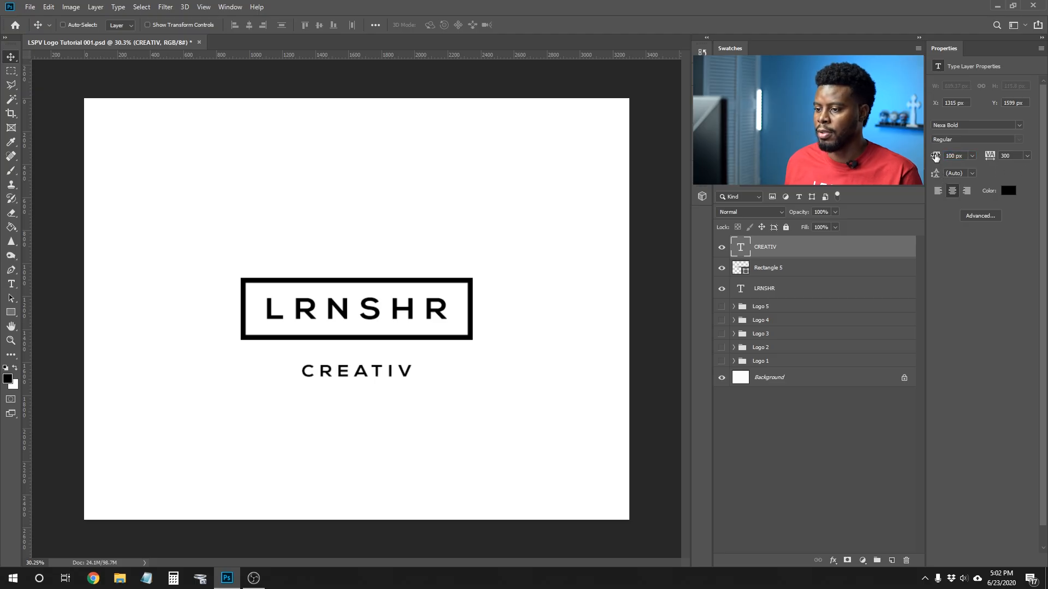
# Step: Raise the CREATIV text to the rectangle's lower edge, then nudge it down 100 px to leave a small even gap
pyautogui.moveTo(364, 384); pyautogui.dragTo(375, 356)
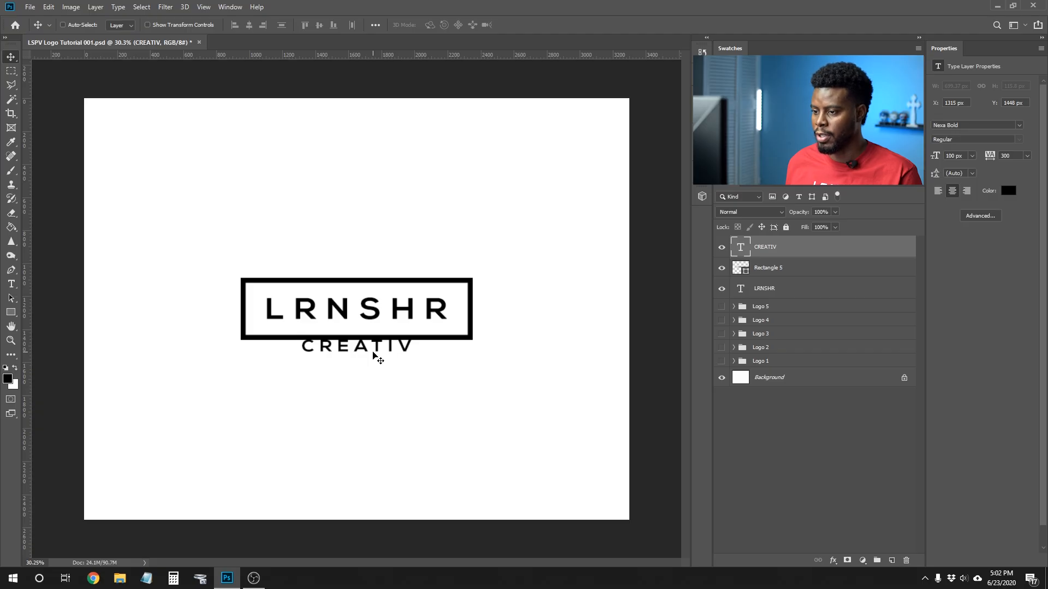
pyautogui.hotkey('shift', 'Down')
pyautogui.hotkey('shift', 'Down')
pyautogui.hotkey('shift', 'Down')
pyautogui.hotkey('shift', 'Down')
pyautogui.hotkey('shift', 'Down')
pyautogui.hotkey('shift', 'Down')
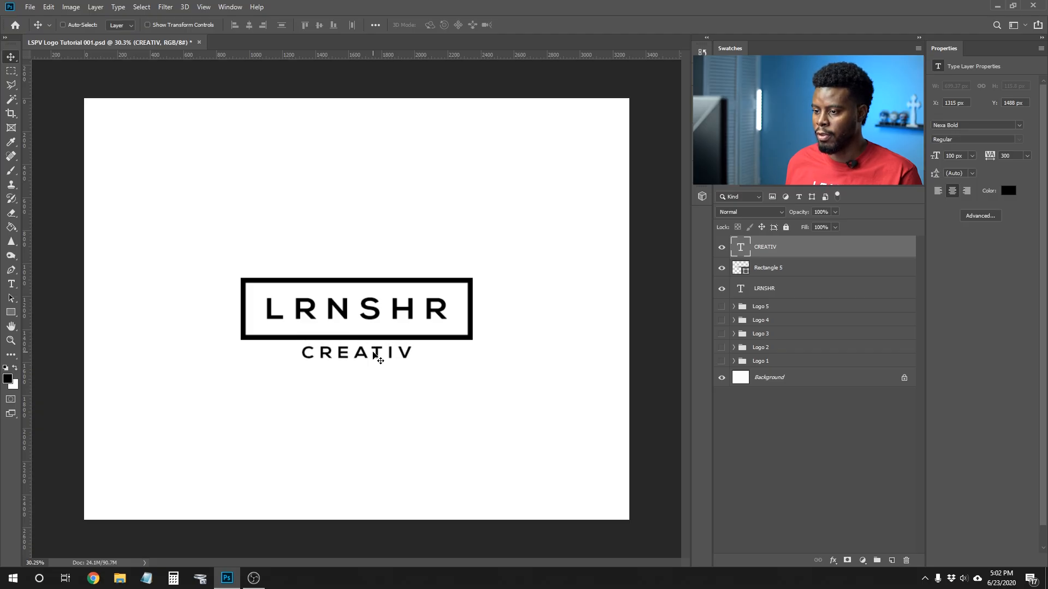
pyautogui.hotkey('shift', 'Down')
pyautogui.hotkey('shift', 'Down')
pyautogui.hotkey('shift', 'Down')
pyautogui.hotkey('shift', 'Down')
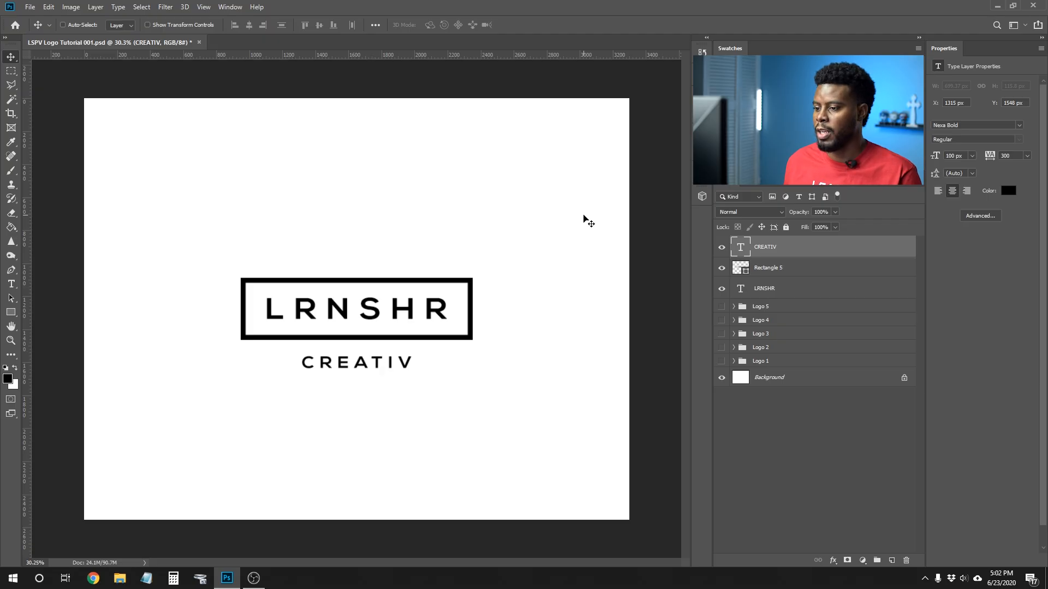
# Step: Group the CREATIV, rectangle and LRNSHR layers and name the group Logo 6
pyautogui.keyDown('shift'); pyautogui.click(790, 288); pyautogui.keyUp('shift')
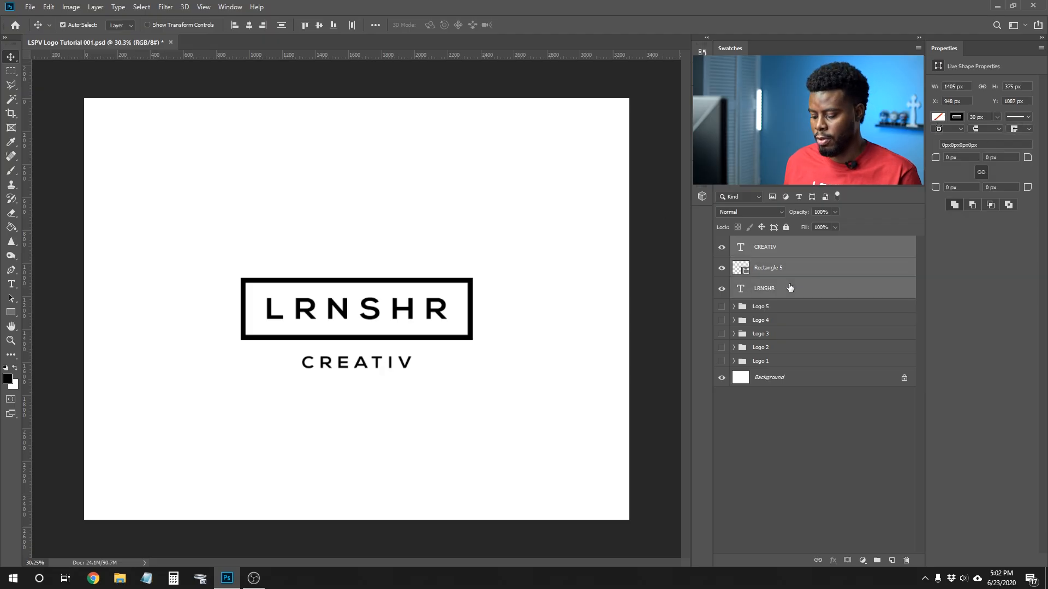
pyautogui.hotkey('ctrl', 'g')
pyautogui.doubleClick(762, 243)
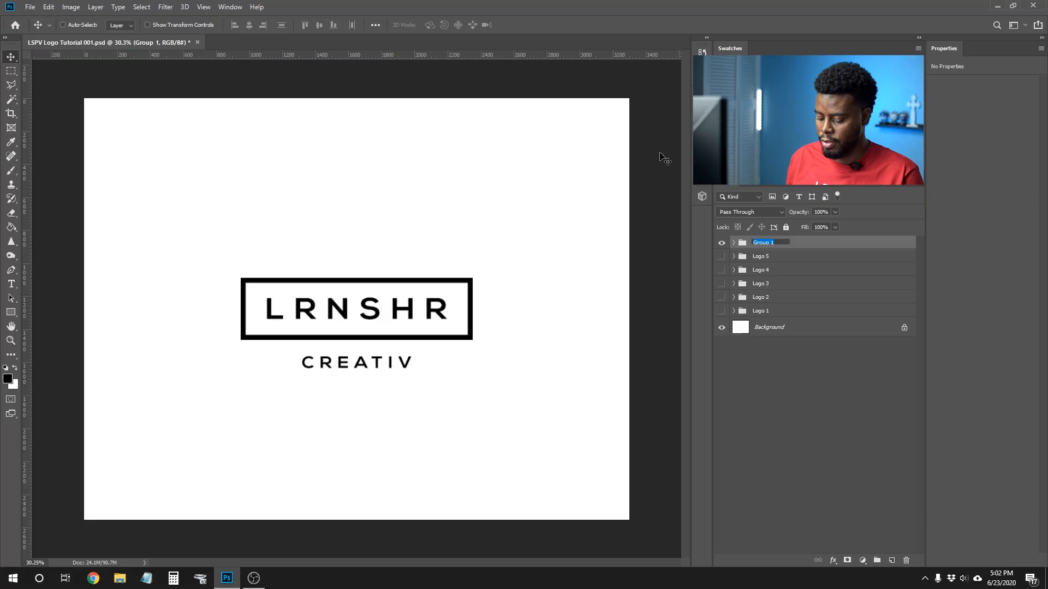
pyautogui.write('Logo 6')
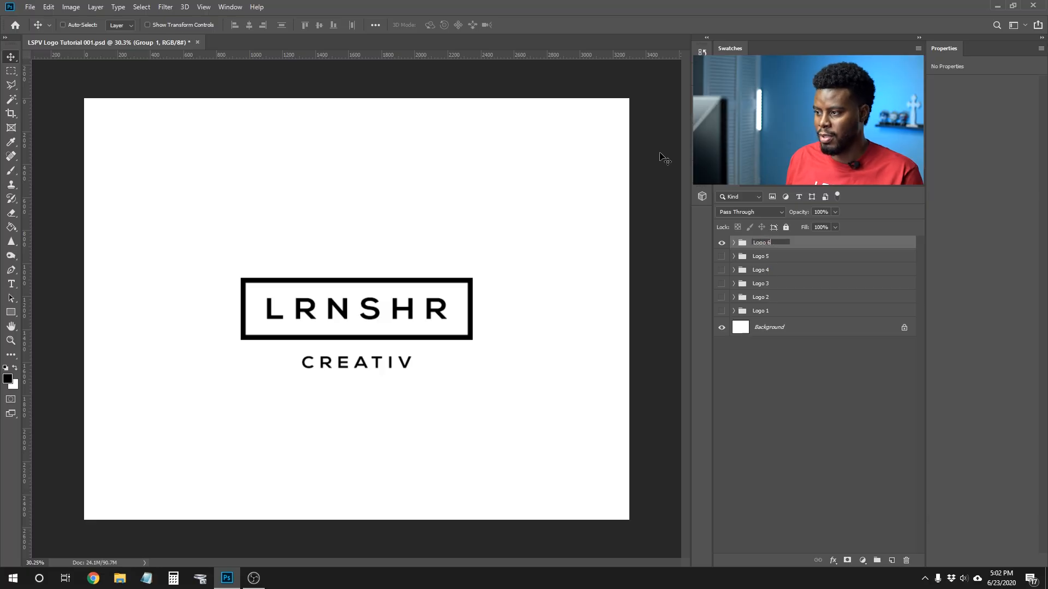
pyautogui.press('Return')
# Step: Centre the Logo 6 group vertically on the Background layer and leave only the group selected
pyautogui.click(778, 328)
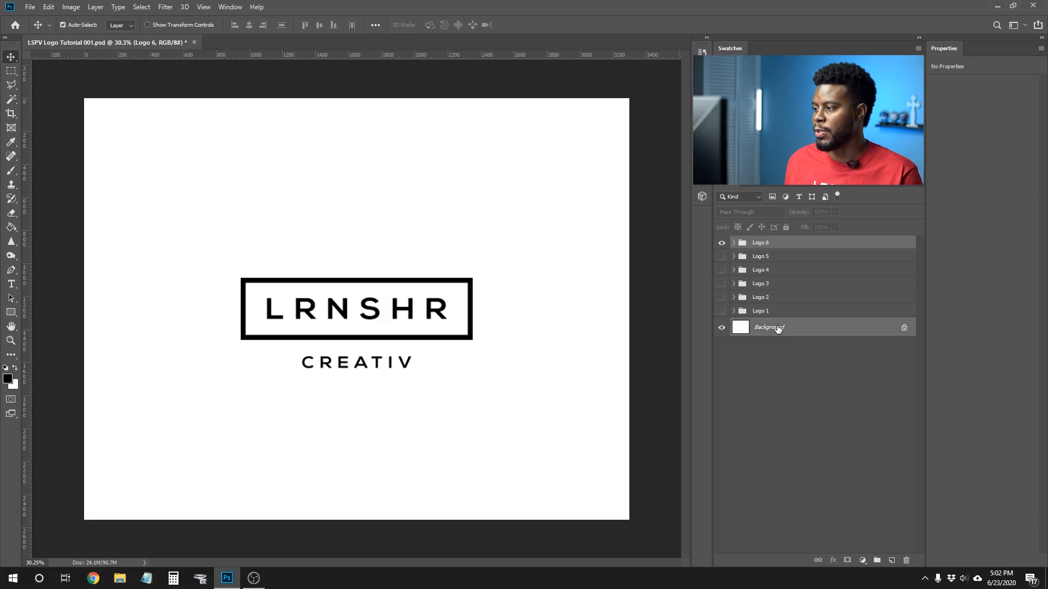
pyautogui.click(319, 26)
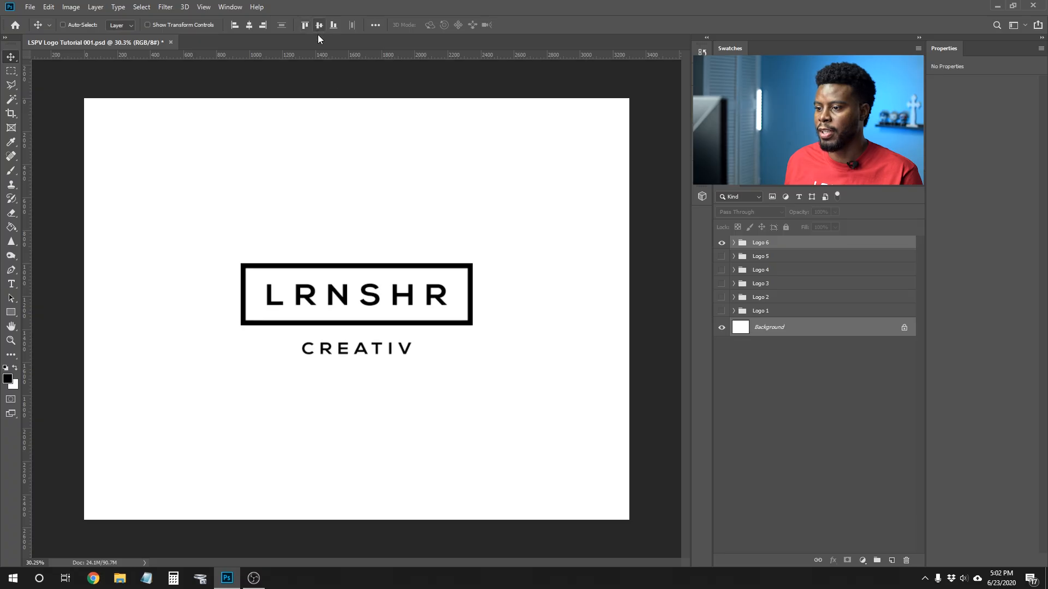
pyautogui.click(761, 244)
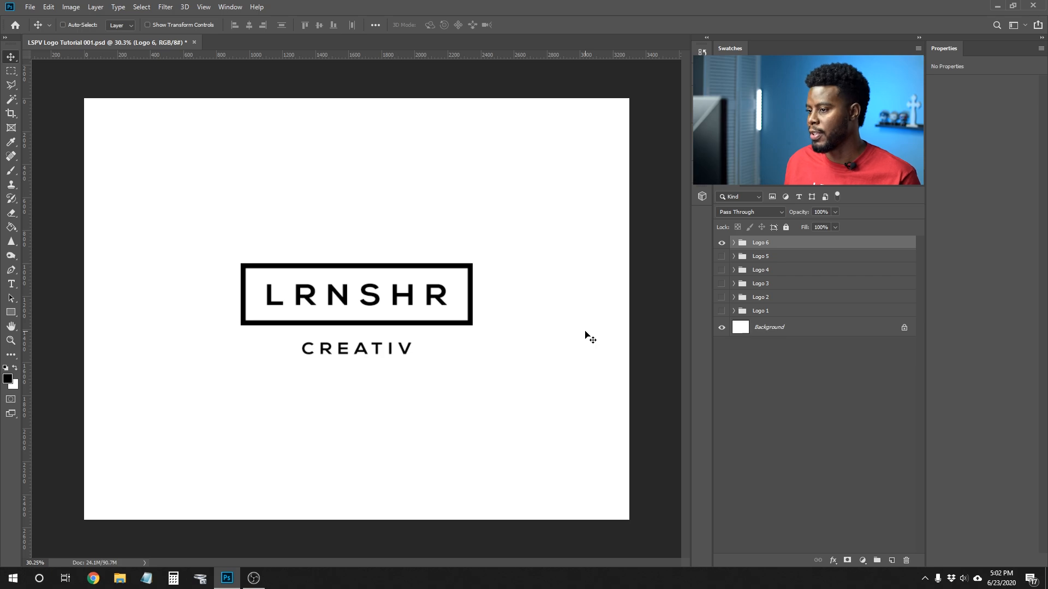
# Step: Hide the Logo 6 group and draw a black square about 733 px wide, slightly left of the canvas centre
pyautogui.click(721, 243)
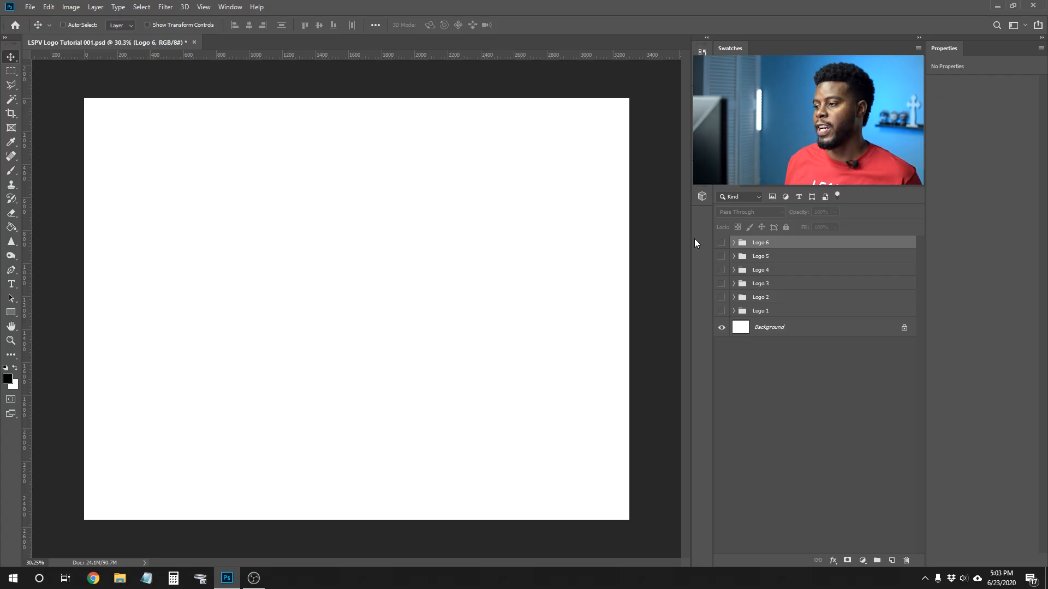
pyautogui.press('u')
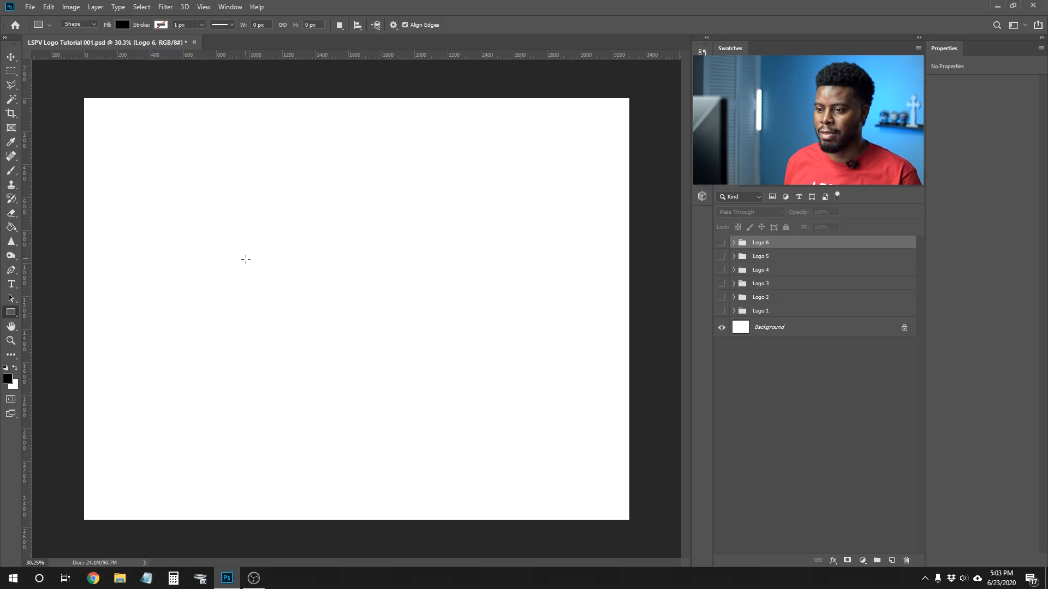
pyautogui.moveTo(252, 242); pyautogui.dragTo(373, 379)
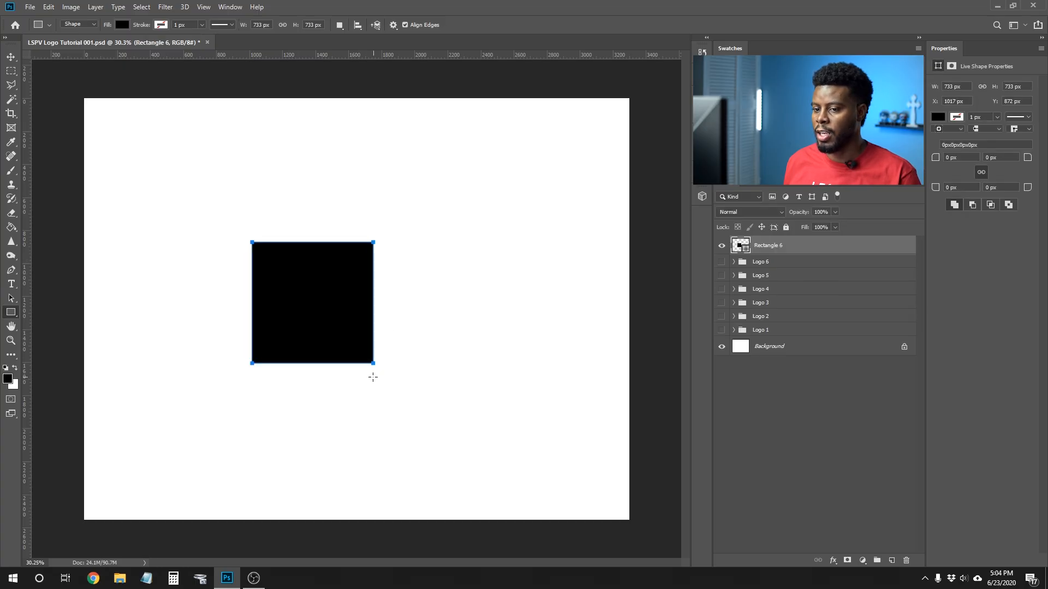
# Step: Switch to the Custom Shape tool with the solid triangle as its shape
pyautogui.press('shift')
pyautogui.hotkey('shift', 'u')
pyautogui.hotkey('shift', 'u')
pyautogui.hotkey('shift', 'u')
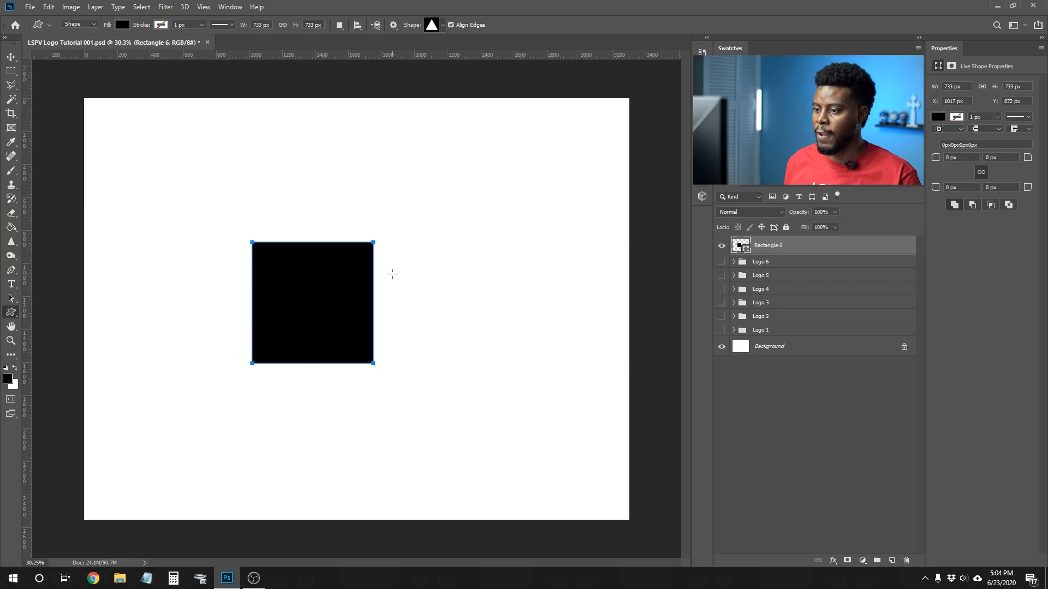
pyautogui.rightClick(401, 261)
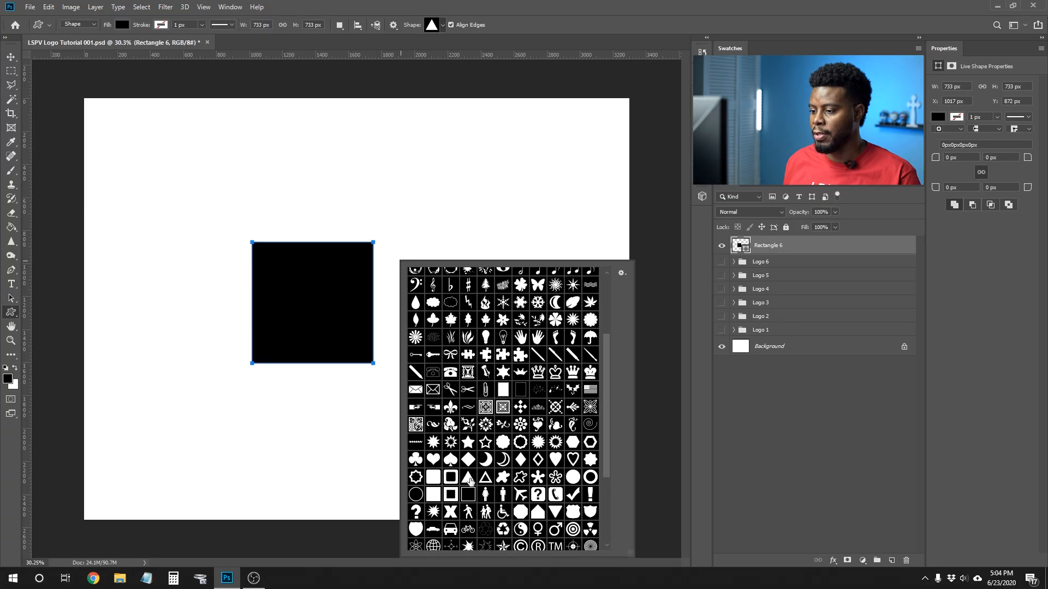
pyautogui.press('Escape')
# Step: Try adding a triangle on the square's layer, rotated to point left and overlapping the square's right edge
pyautogui.moveTo(477, 258); pyautogui.dragTo(404, 319)
pyautogui.hotkey('ctrl', 't')
pyautogui.moveTo(503, 262); pyautogui.dragTo(420, 243)
pyautogui.moveTo(456, 296); pyautogui.dragTo(401, 308)
pyautogui.press('Return')
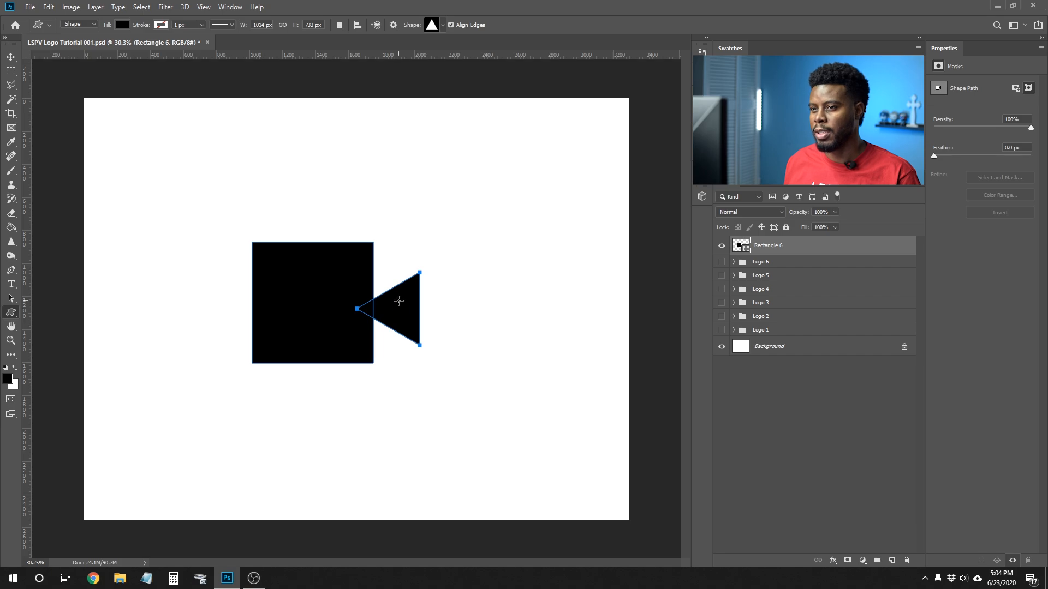
# Step: Try replacing the combined shape's fill with a black stroke, then undo back to the plain square
pyautogui.click(123, 25)
pyautogui.click(75, 45)
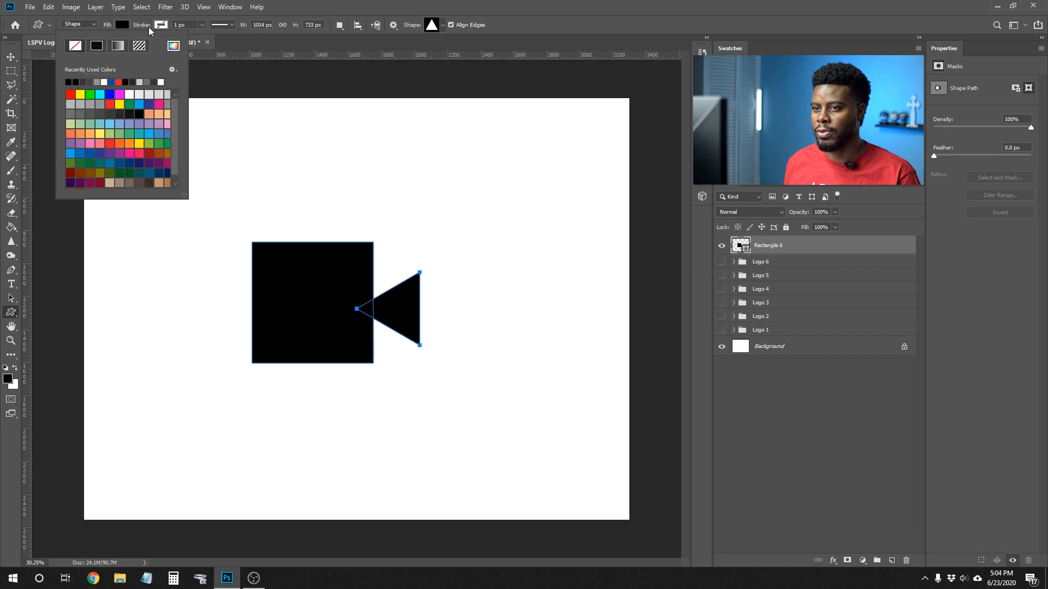
pyautogui.click(161, 26)
pyautogui.click(109, 82)
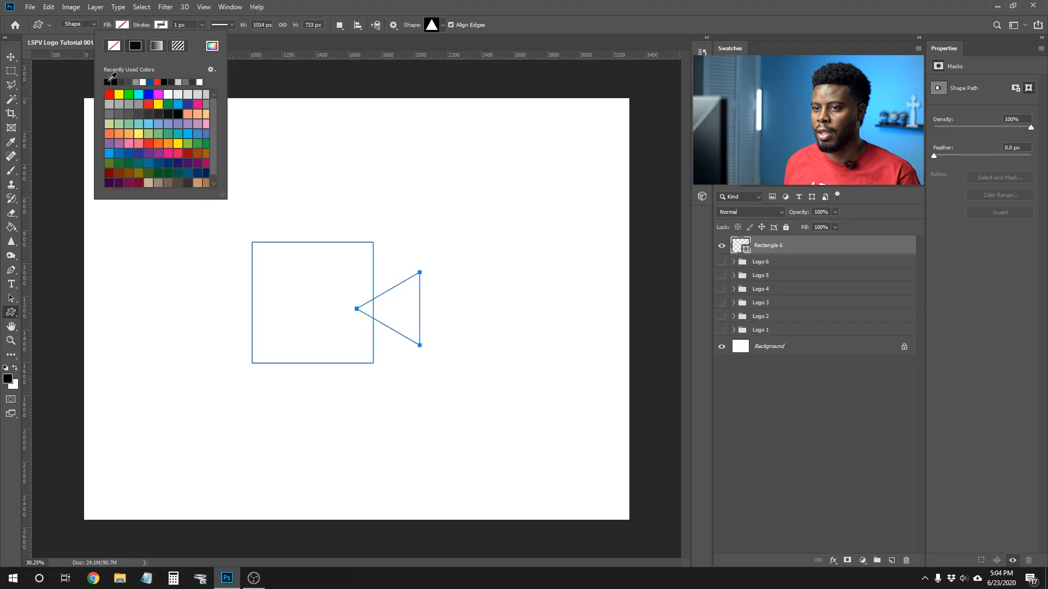
pyautogui.click(190, 25)
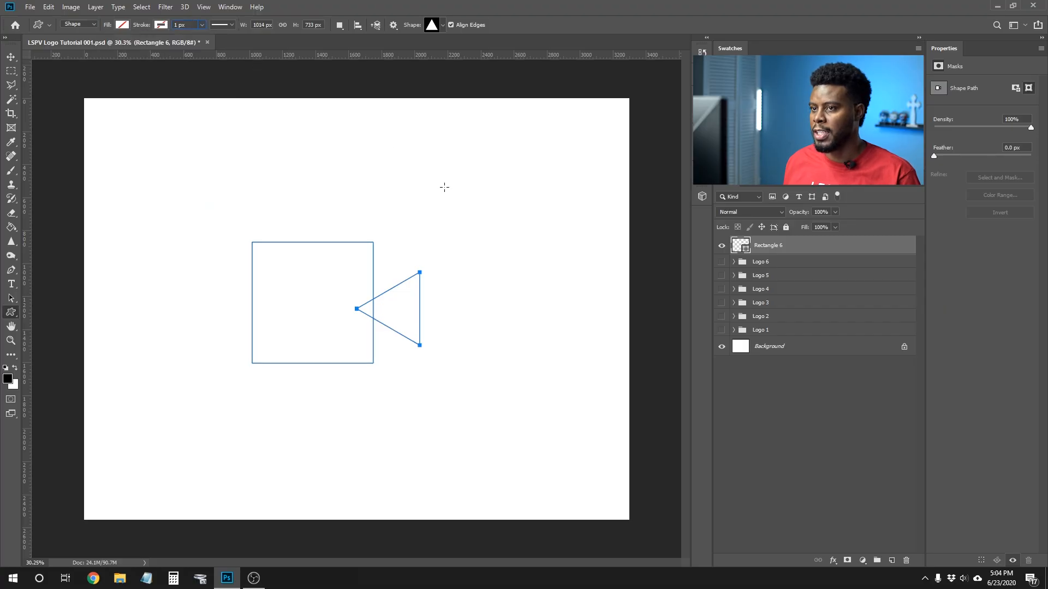
pyautogui.hotkey('alt', 'BackSpace')
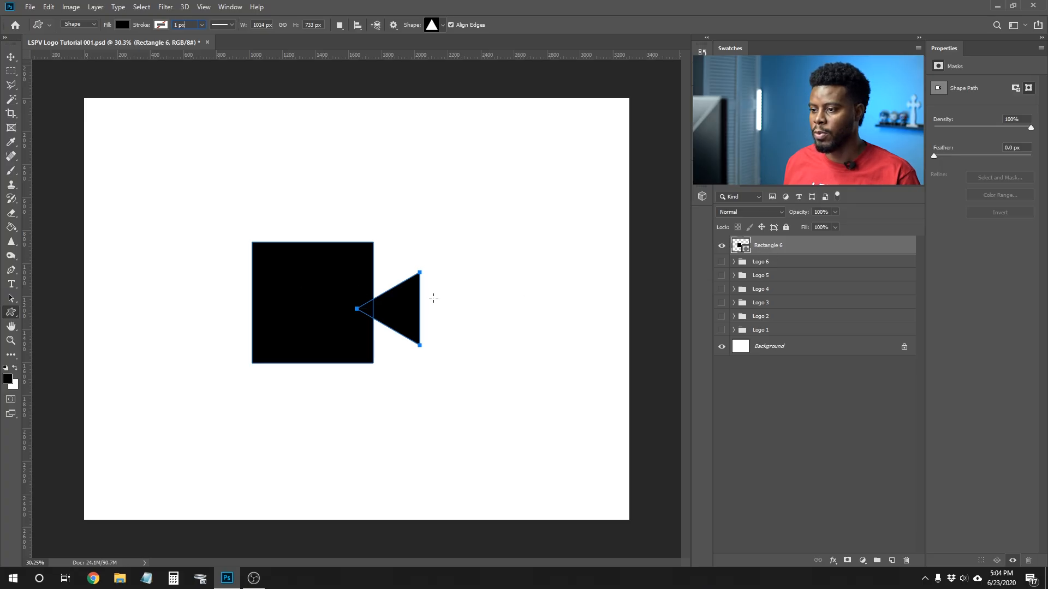
pyautogui.hotkey('ctrl', 'z')
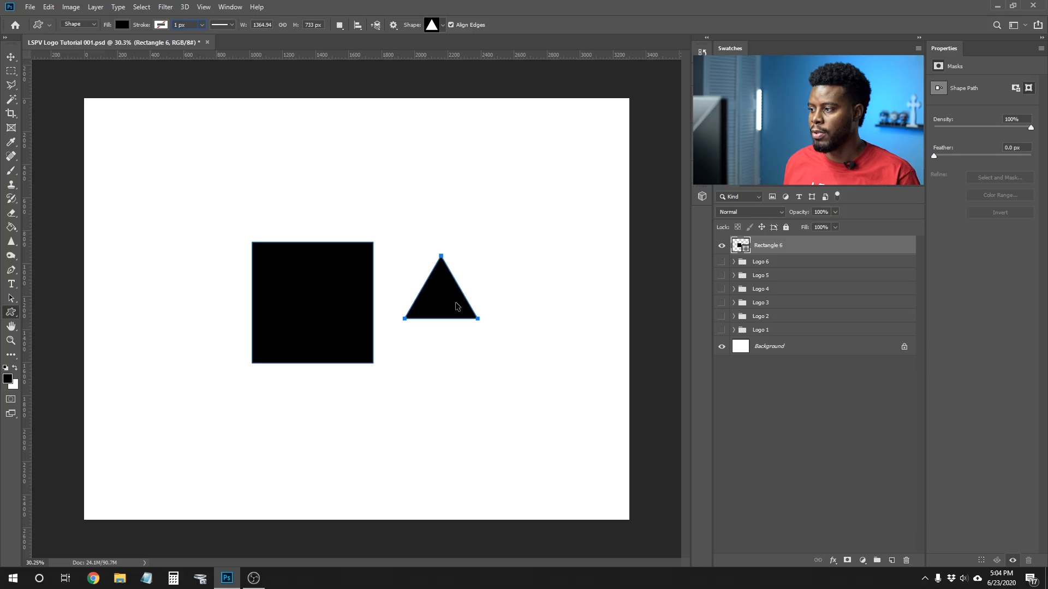
pyautogui.hotkey('ctrl', 'z')
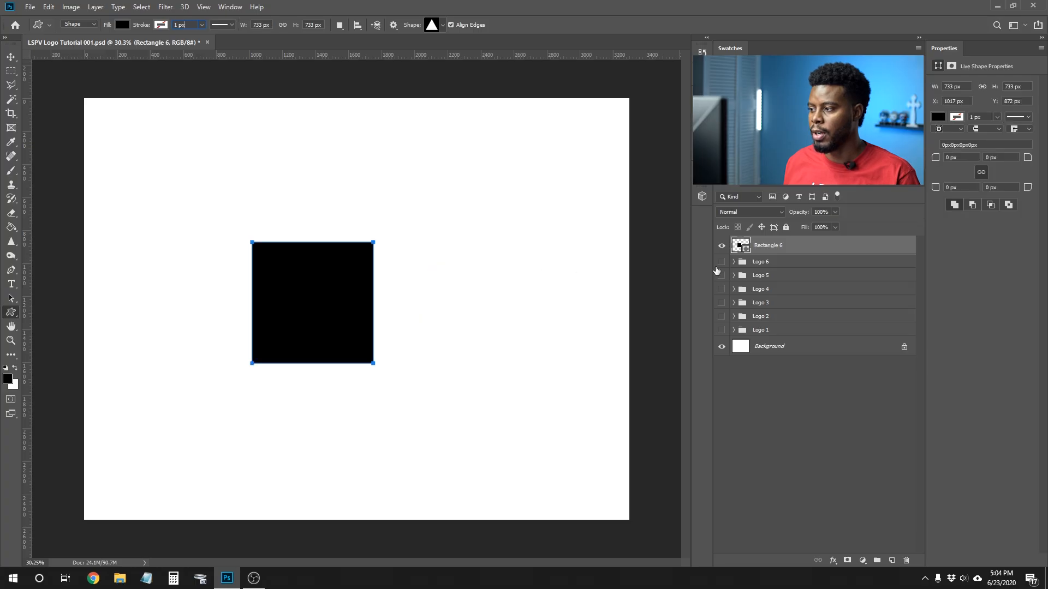
# Step: Draw a triangle about 422 by 364 px on its own layer beside the square and rotate it to point left
pyautogui.click(771, 262)
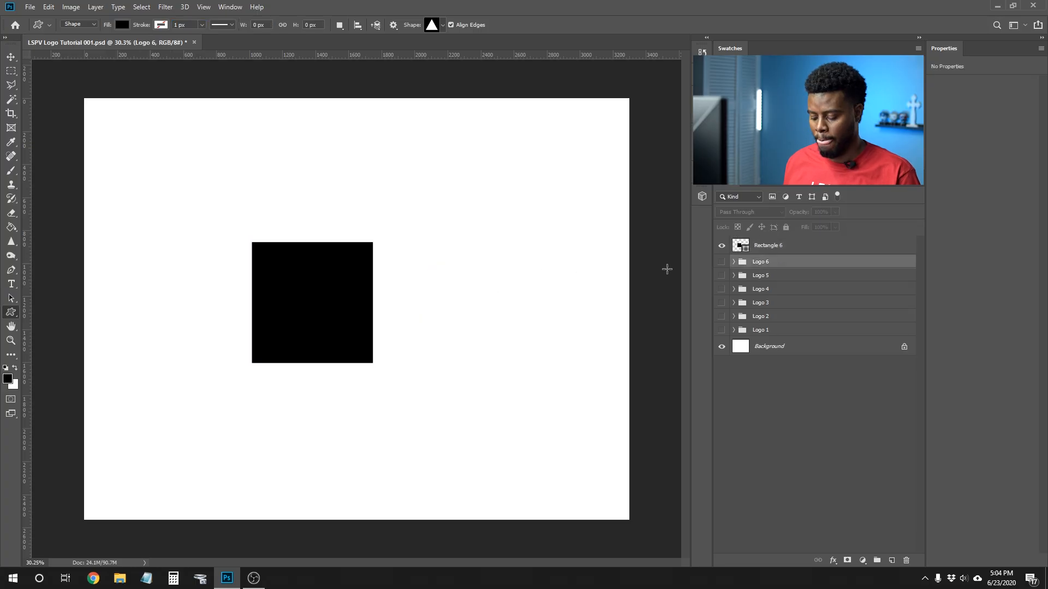
pyautogui.moveTo(456, 268); pyautogui.dragTo(386, 328)
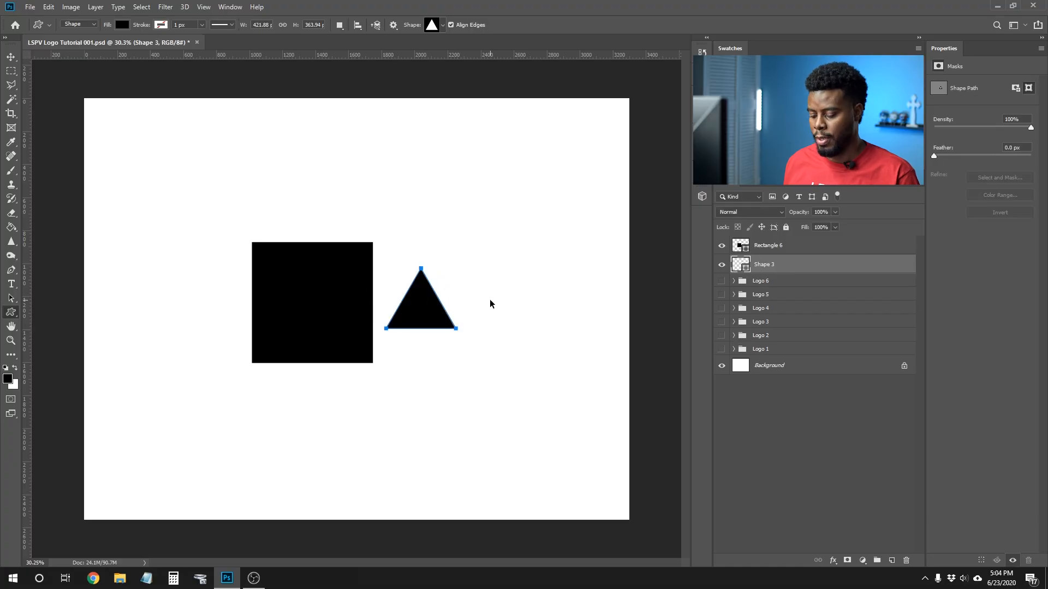
pyautogui.hotkey('ctrl', 't')
pyautogui.moveTo(479, 295); pyautogui.dragTo(418, 246)
pyautogui.press('Return')
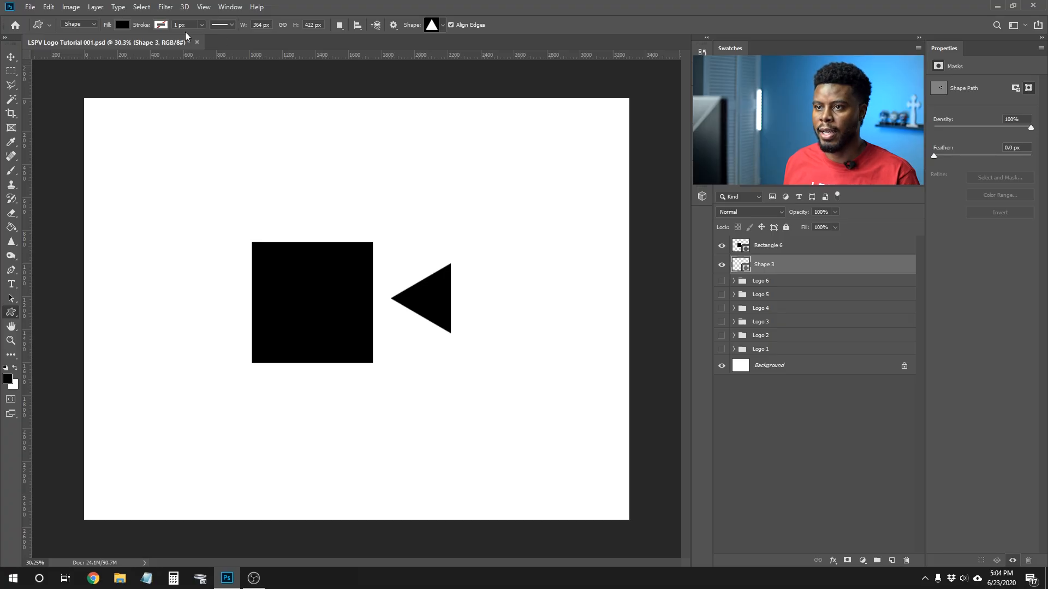
# Step: Remove the triangle's fill and give it a black stroke 40 px thick
pyautogui.click(159, 25)
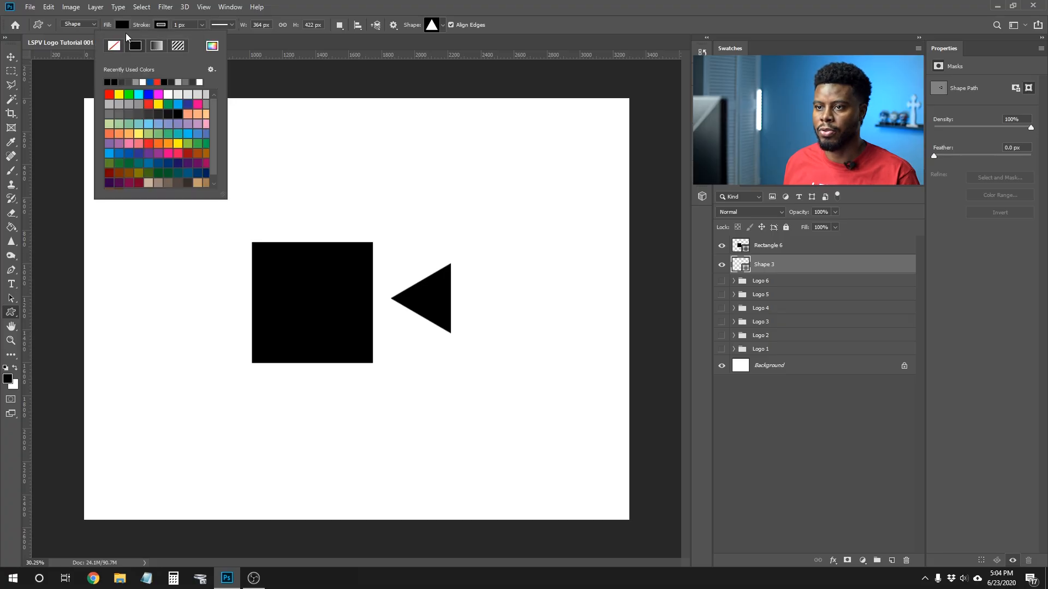
pyautogui.click(134, 45)
pyautogui.click(123, 25)
pyautogui.click(80, 47)
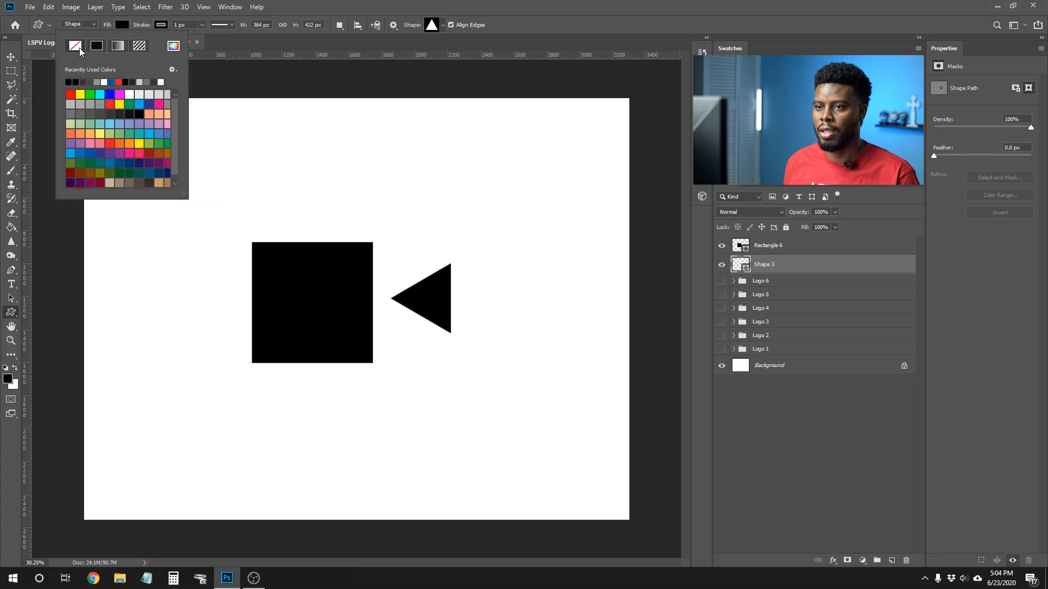
pyautogui.click(197, 23)
pyautogui.click(185, 24)
pyautogui.write('30')
pyautogui.press('Return')
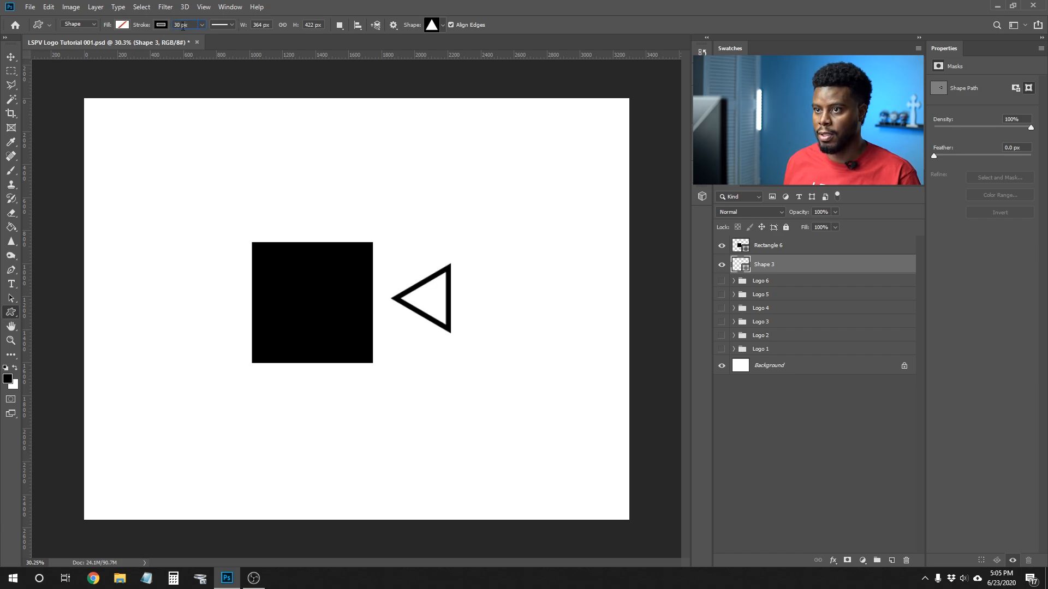
pyautogui.write('40')
pyautogui.press('Return')
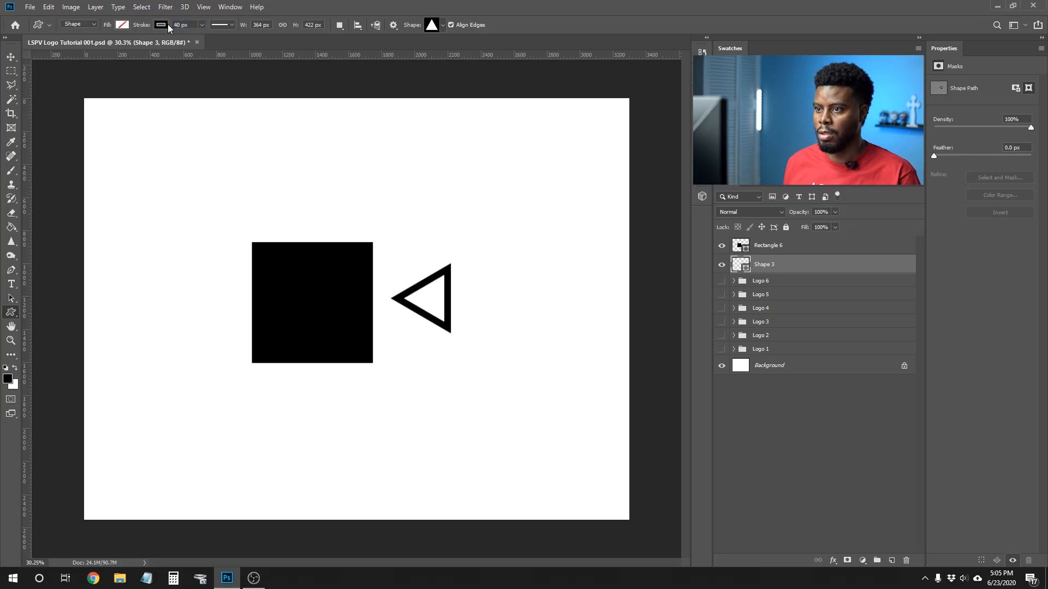
# Step: Move the triangle so its tip tucks behind the square's right edge, and scale it proportionally to 120%
pyautogui.press('v')
pyautogui.moveTo(444, 296); pyautogui.dragTo(412, 300)
pyautogui.hotkey('ctrl', 't')
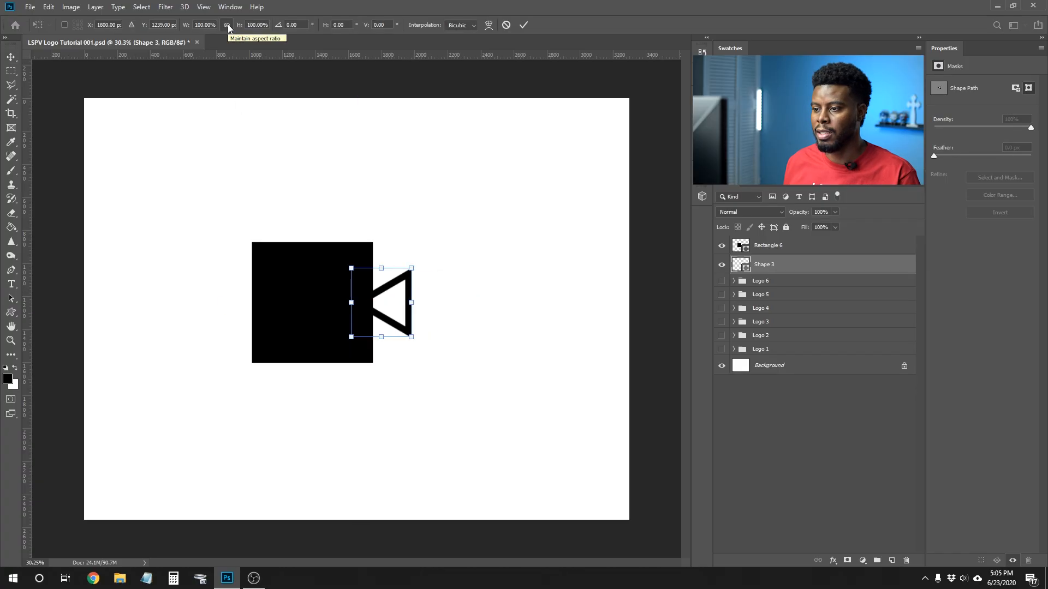
pyautogui.click(227, 25)
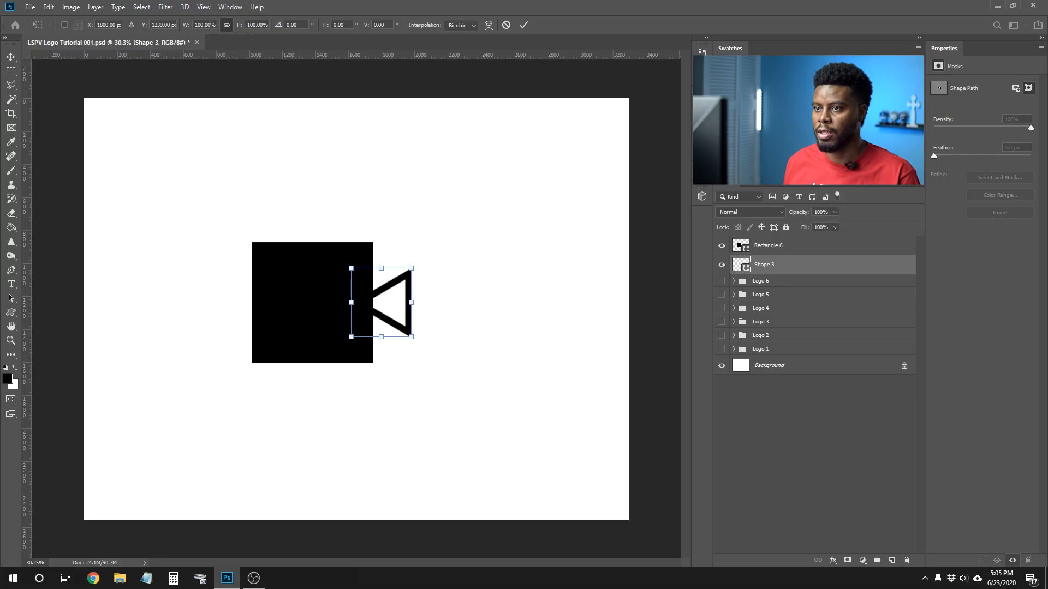
pyautogui.hotkey('shift', 'Up')
pyautogui.hotkey('shift', 'Up')
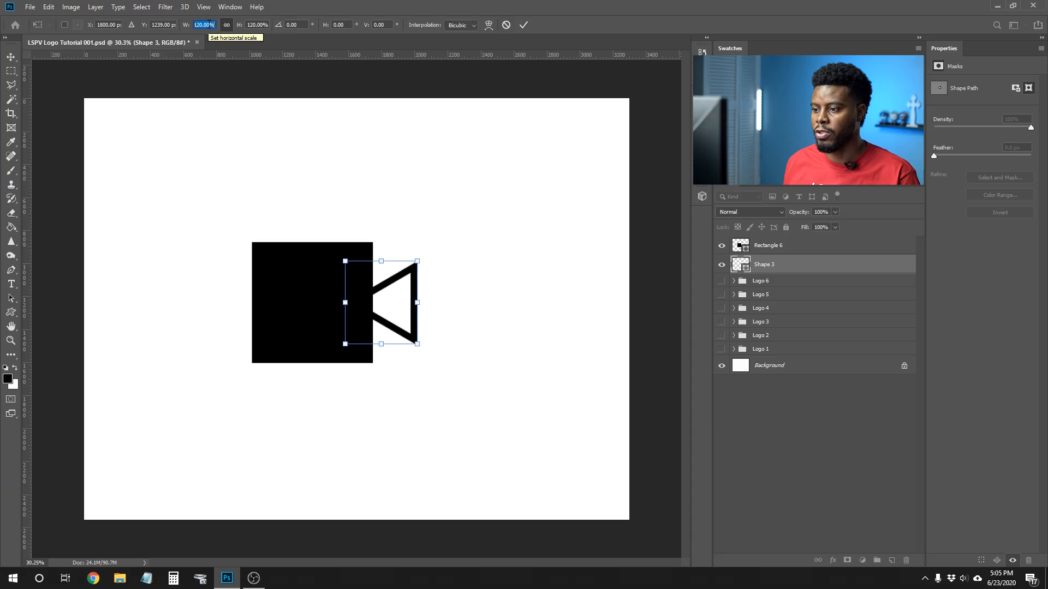
pyautogui.press('Return')
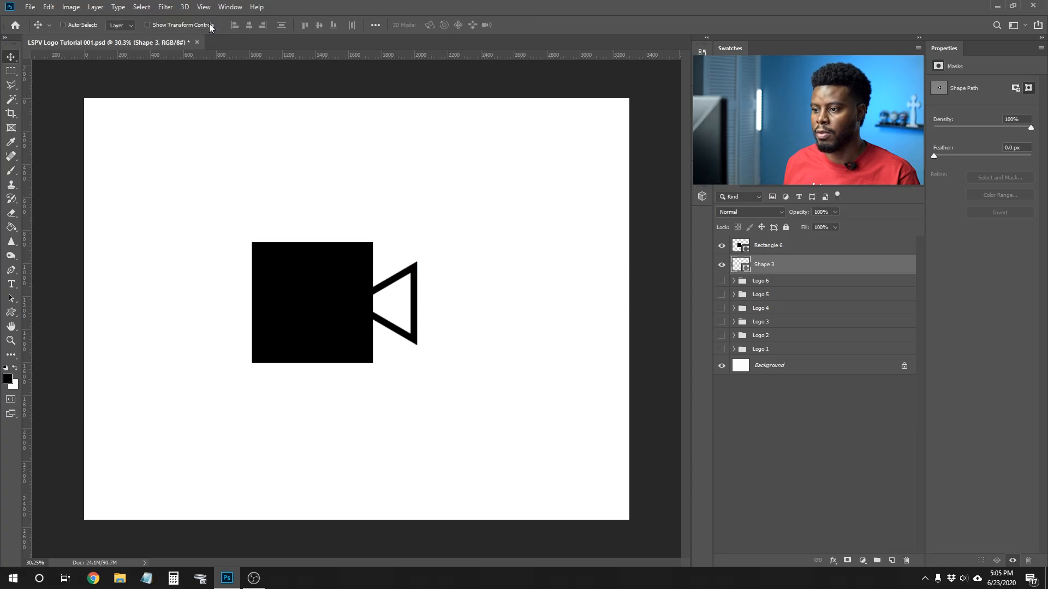
pyautogui.moveTo(389, 318)
pyautogui.mouseDown()
pyautogui.moveTo(401, 318)
pyautogui.moveTo(391, 317)
pyautogui.mouseUp()
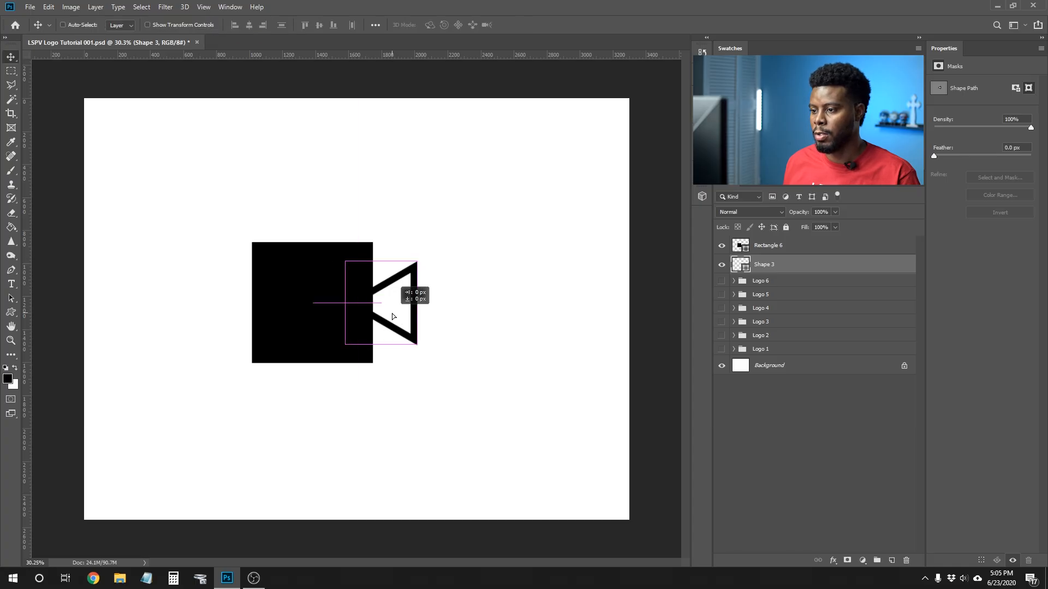
# Step: Draw an unfilled circle about 449 px wide with a 40 px black stroke above the square's upper-left corner
pyautogui.press('u')
pyautogui.hotkey('shift', 'u')
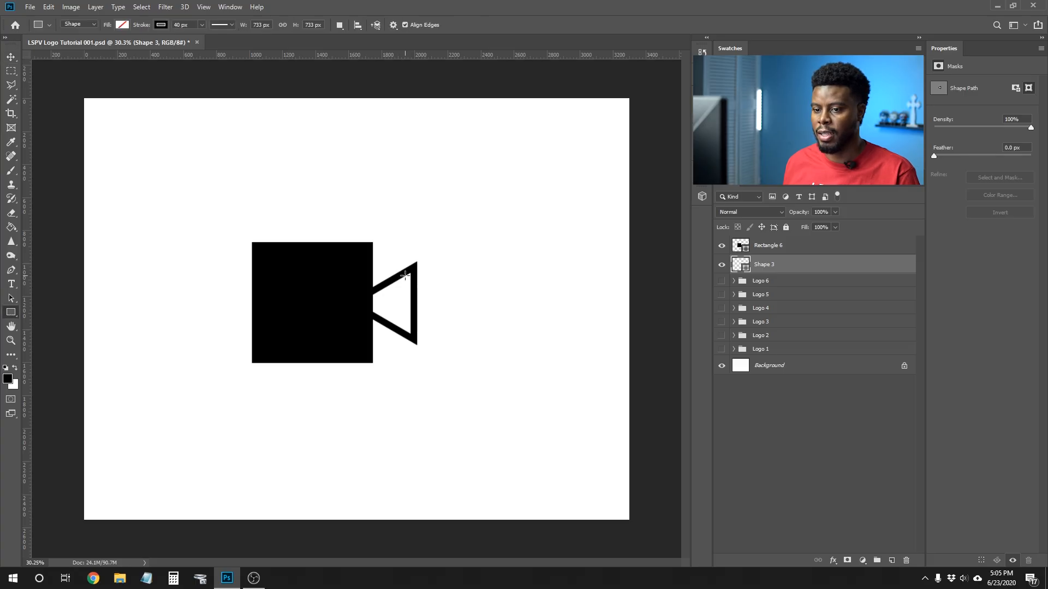
pyautogui.hotkey('shift', 'u')
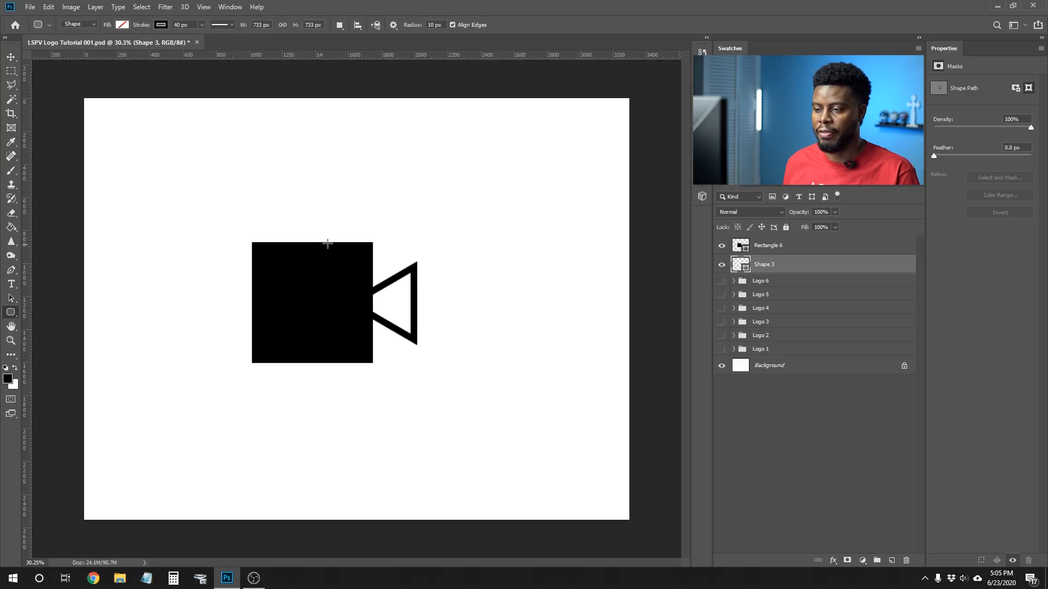
pyautogui.hotkey('shift', 'u')
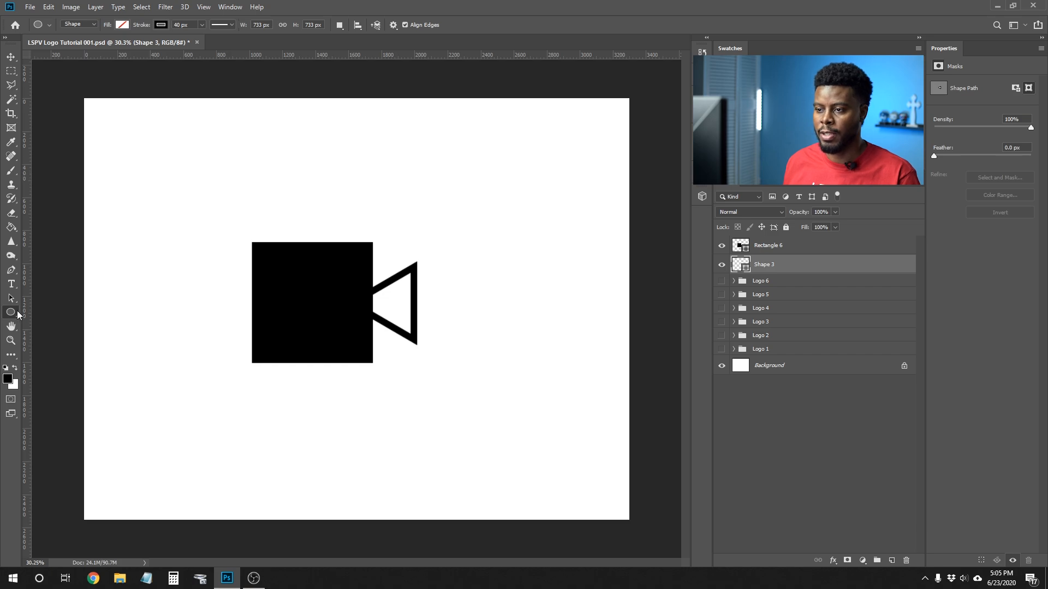
pyautogui.moveTo(230, 165)
pyautogui.mouseDown()
pyautogui.moveTo(303, 247)
pyautogui.moveTo(303, 236)
pyautogui.mouseUp()
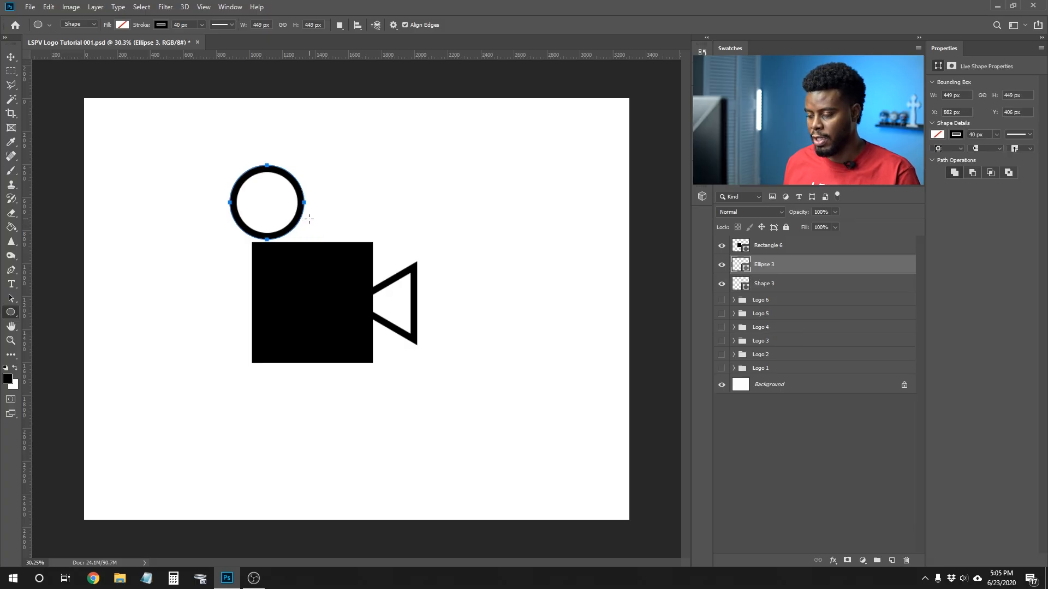
# Step: Duplicate the circle beside the original with their strokes overlapping, and centre the pair just above the square
pyautogui.press('v')
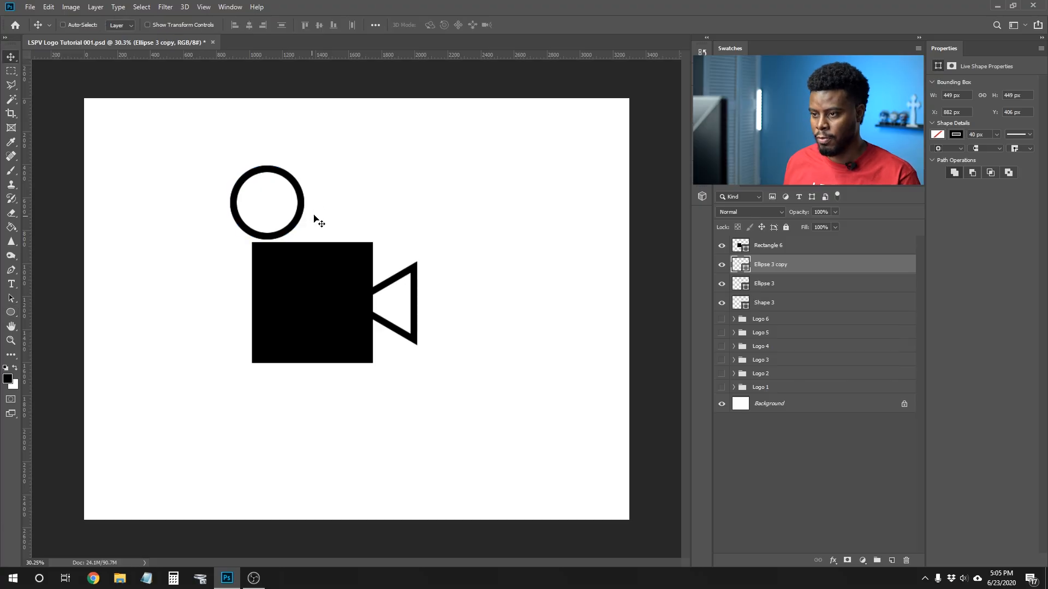
pyautogui.moveTo(306, 214); pyautogui.dragTo(371, 215)
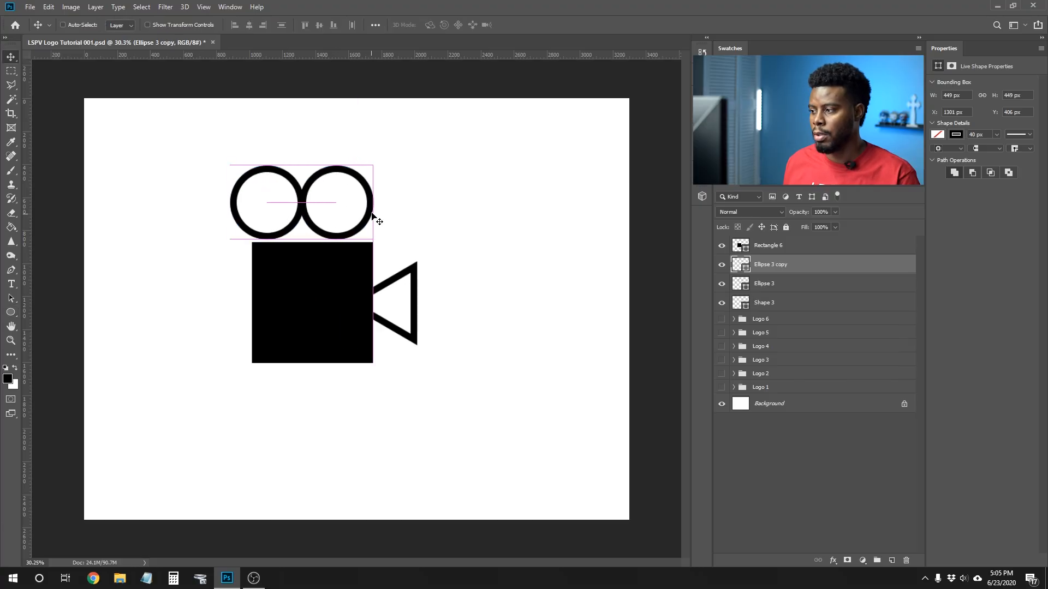
pyautogui.keyDown('shift'); pyautogui.click(783, 285); pyautogui.keyUp('shift')
pyautogui.moveTo(304, 204); pyautogui.dragTo(322, 204)
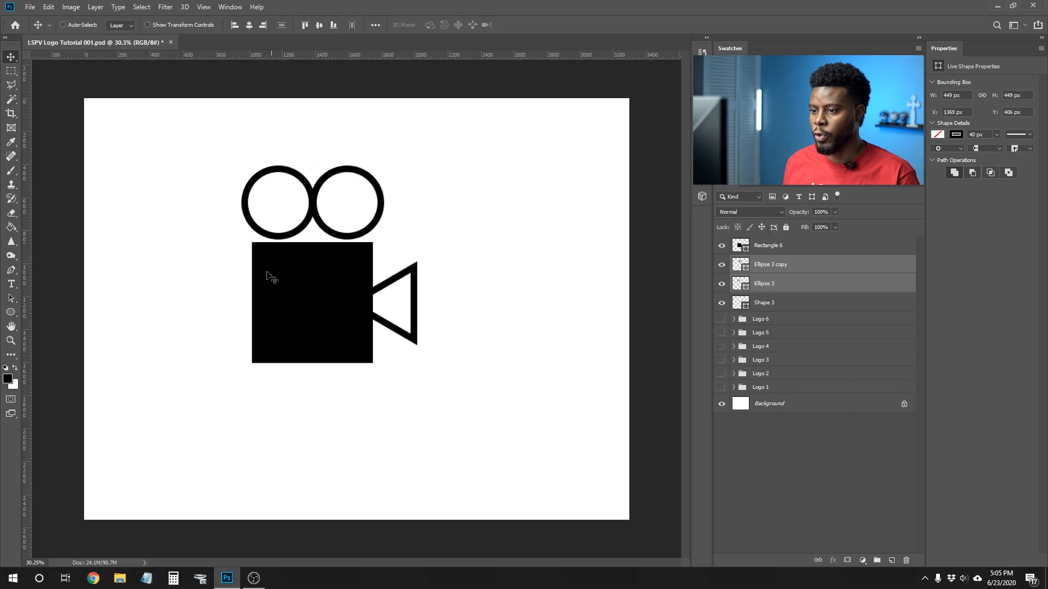
pyautogui.moveTo(316, 196)
pyautogui.mouseDown()
pyautogui.moveTo(315, 208)
pyautogui.moveTo(319, 195)
pyautogui.mouseUp()
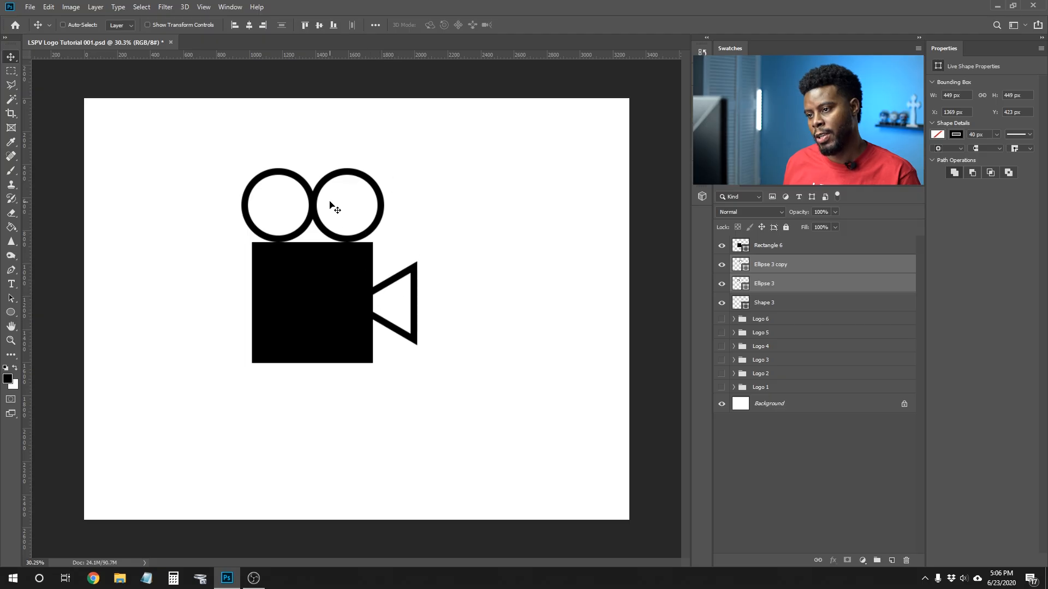
# Step: Try sinking the pair of circles partly behind the square, then return them to just above it
pyautogui.moveTo(312, 193); pyautogui.dragTo(309, 211)
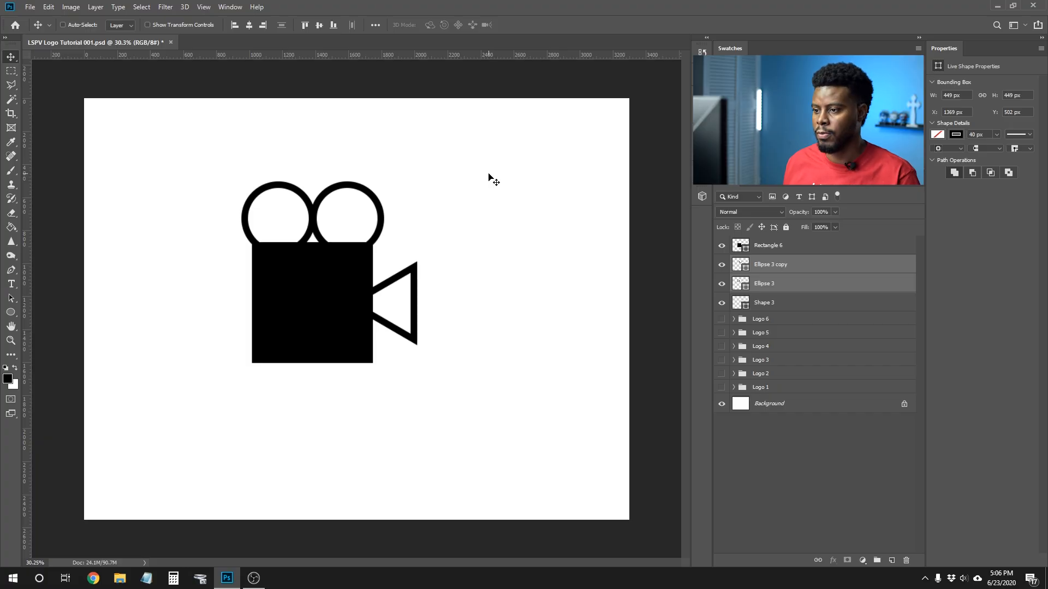
pyautogui.moveTo(344, 208)
pyautogui.mouseDown()
pyautogui.moveTo(321, 235)
pyautogui.moveTo(333, 224)
pyautogui.moveTo(326, 210)
pyautogui.mouseUp()
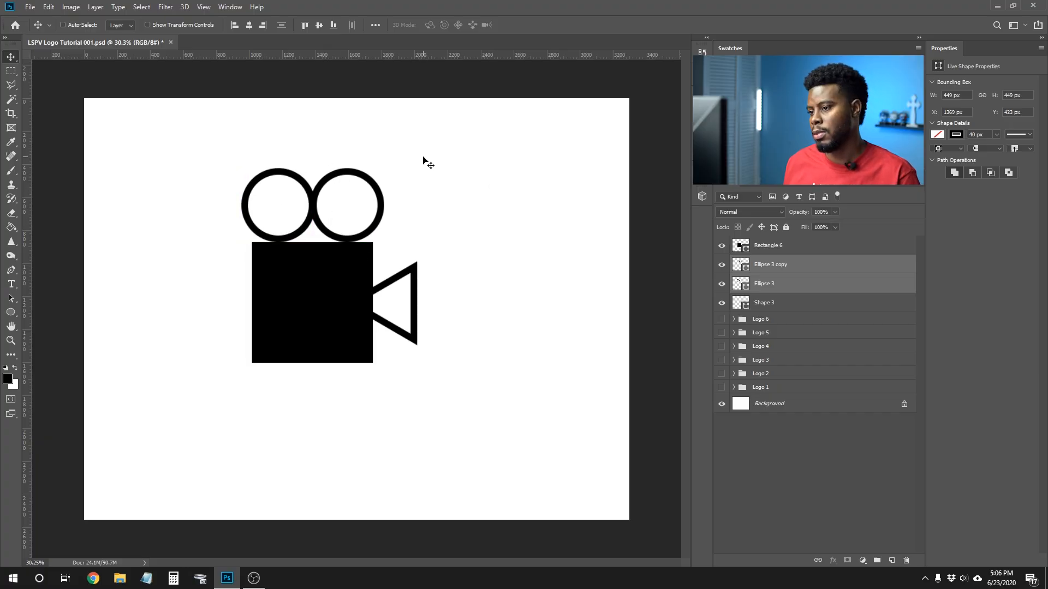
pyautogui.hotkey('ctrl', 'z')
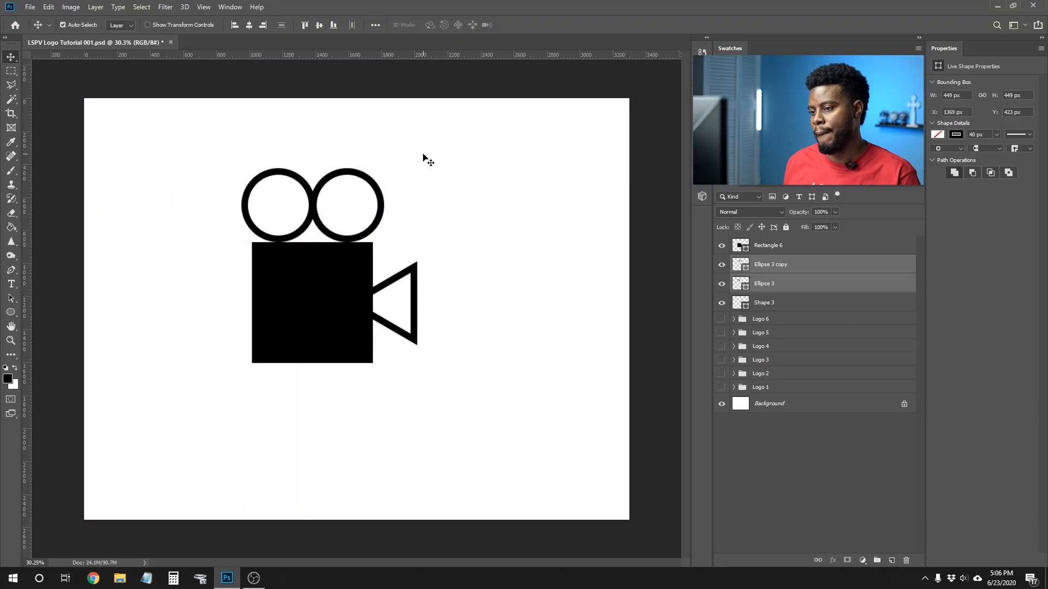
pyautogui.moveTo(320, 192); pyautogui.dragTo(331, 205)
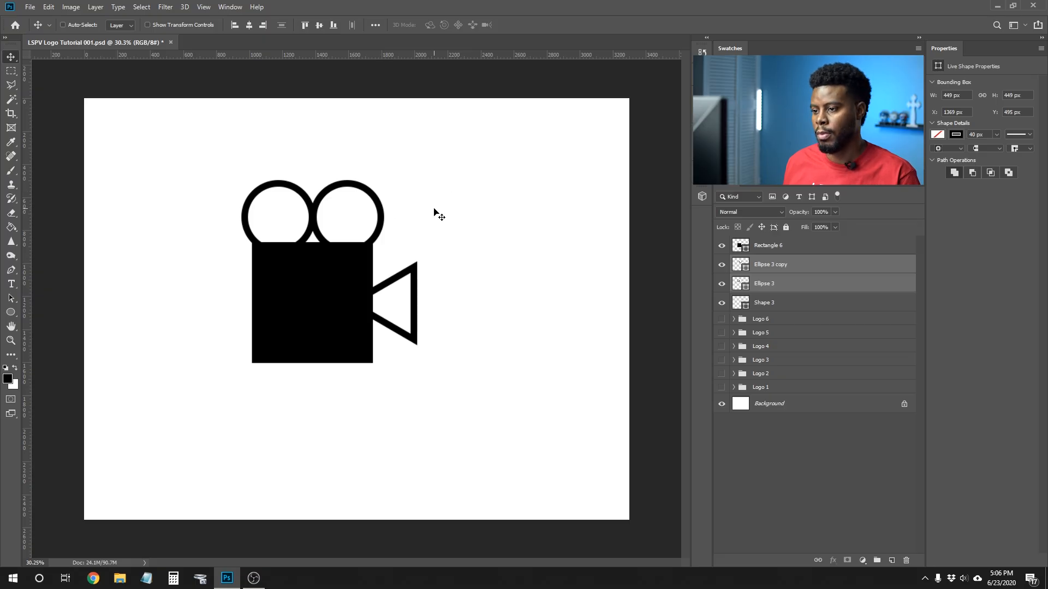
pyautogui.moveTo(358, 215); pyautogui.dragTo(351, 201)
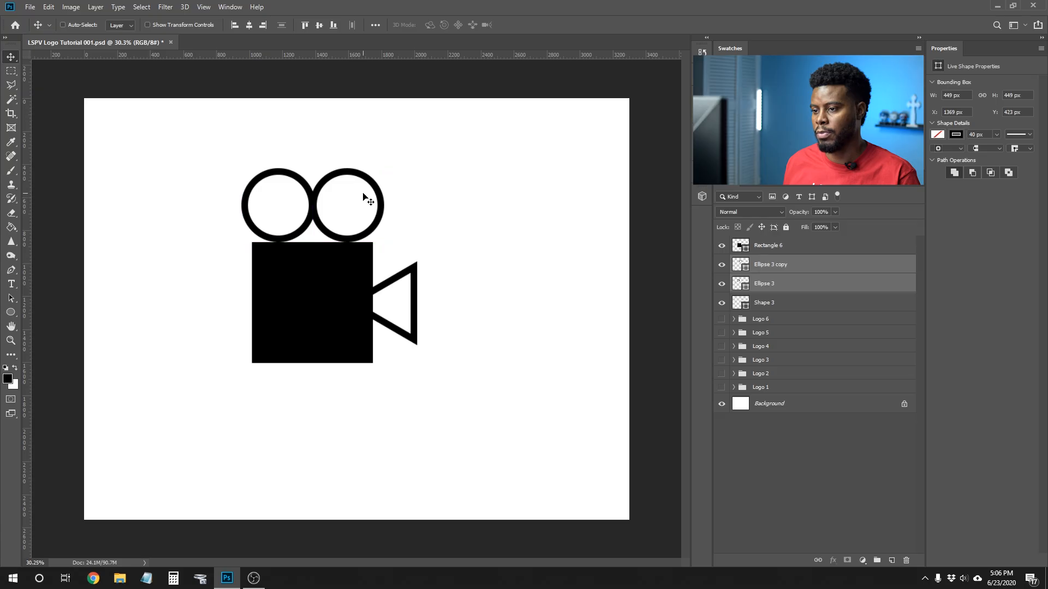
# Step: Nudge both circles down to Y 435 px so their lower edges slightly overlap the square's top edge
pyautogui.press('Down')
pyautogui.press('Down')
pyautogui.press('Down')
pyautogui.press('Down')
pyautogui.press('Down')
pyautogui.press('Down')
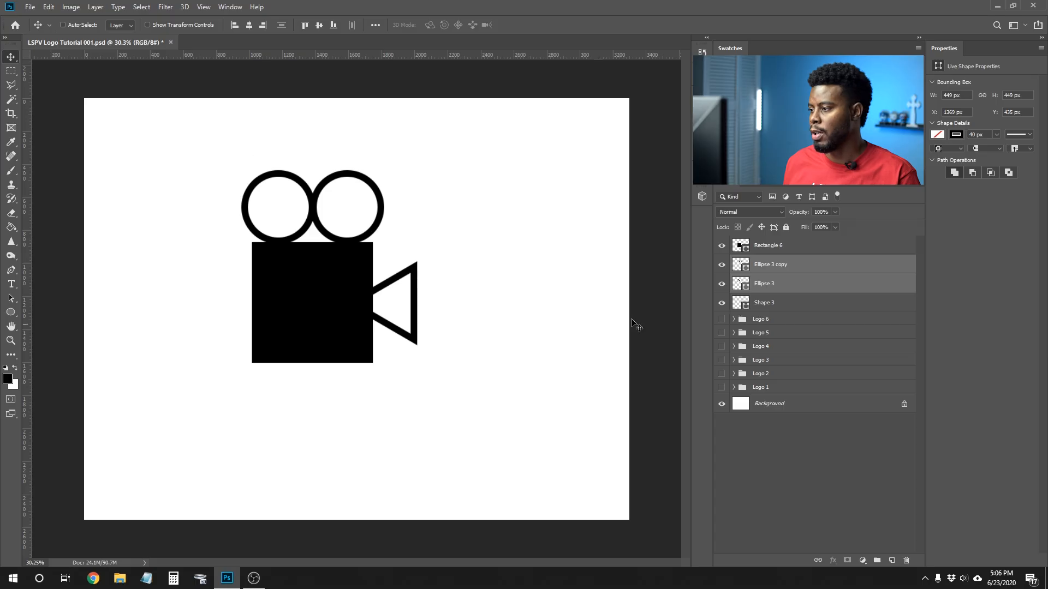
# Step: Group the square, both circles and the triangle, and name the group Video Camera
pyautogui.click(781, 245)
pyautogui.keyDown('shift'); pyautogui.click(790, 305); pyautogui.keyUp('shift')
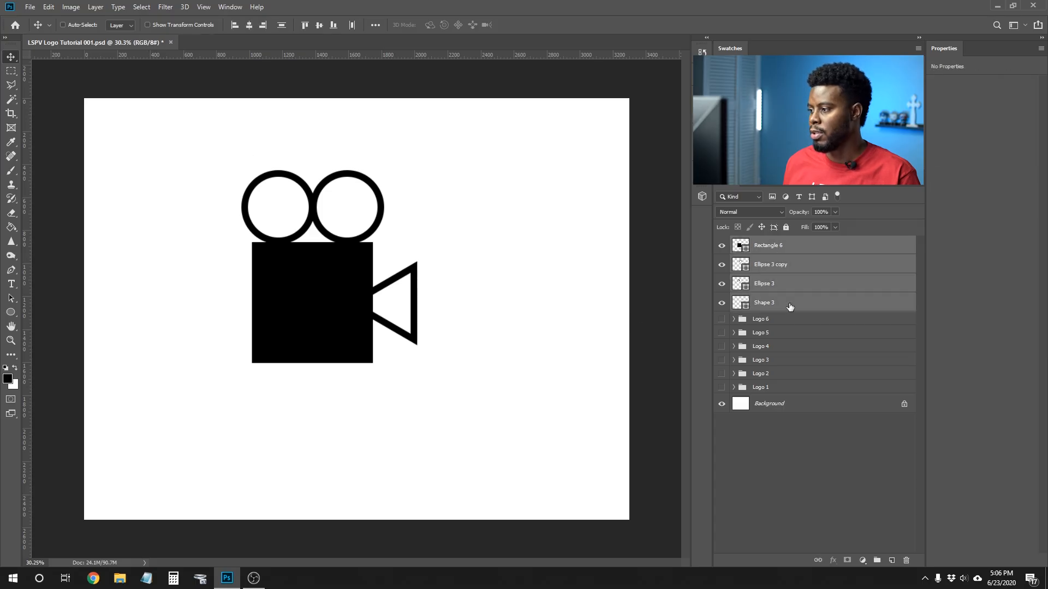
pyautogui.press('ctrl')
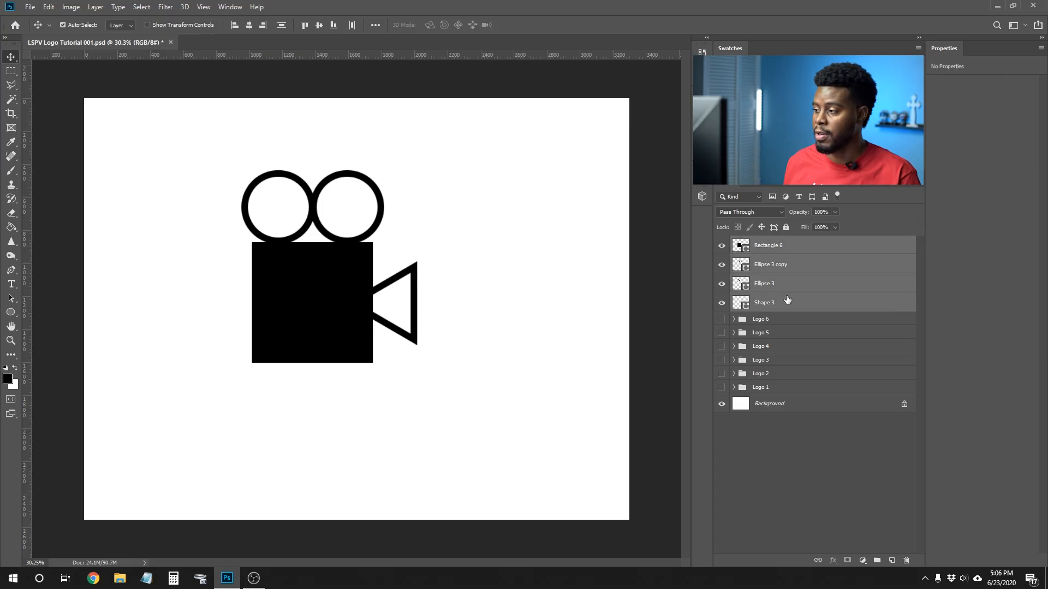
pyautogui.hotkey('ctrl', 'g')
pyautogui.doubleClick(764, 242)
pyautogui.write('Video Camera')
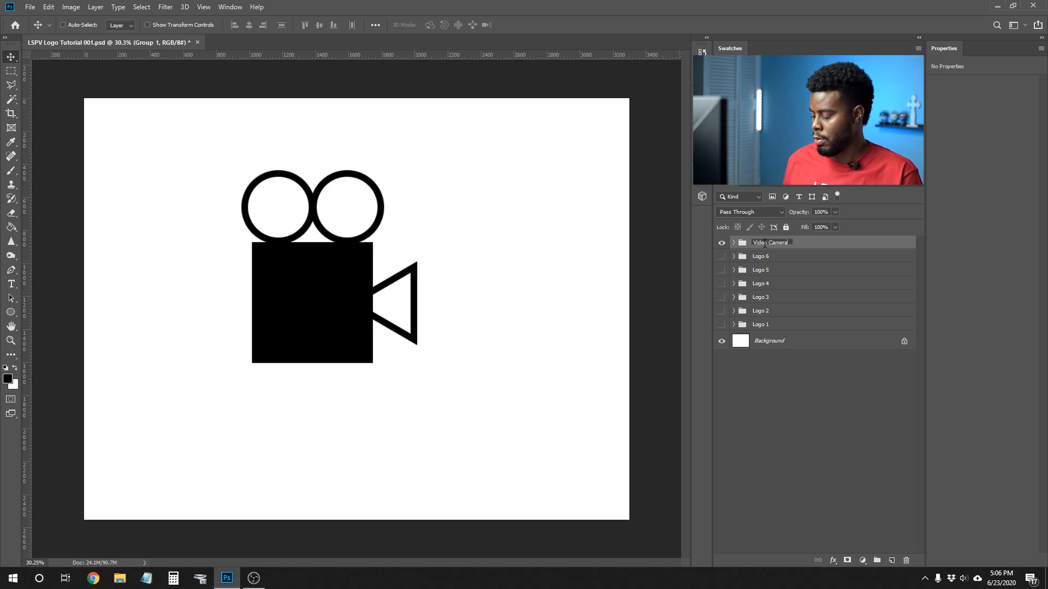
pyautogui.press('Return')
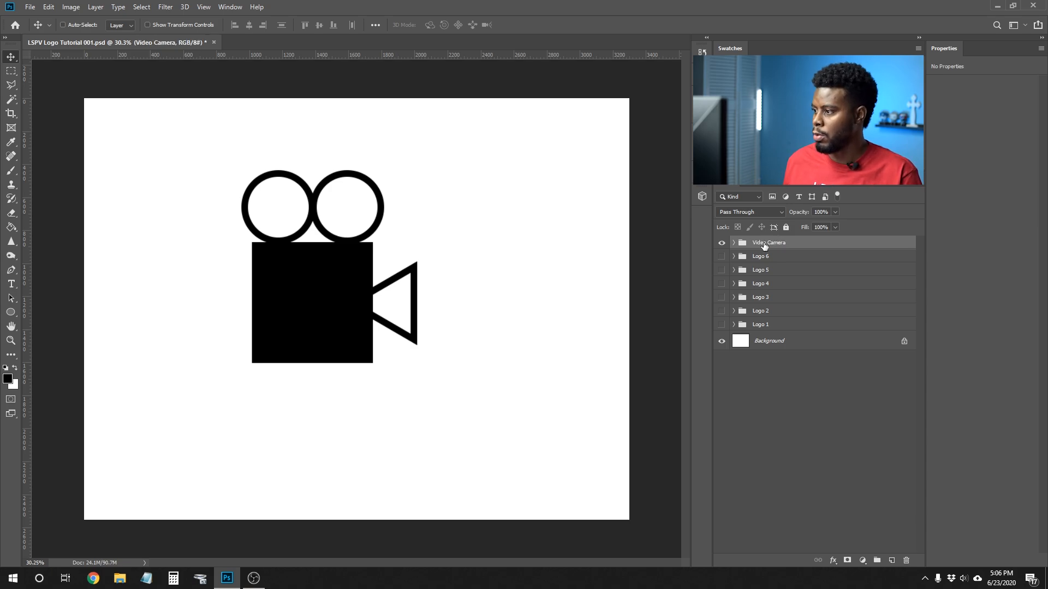
pyautogui.click(723, 243)
pyautogui.click(723, 243)
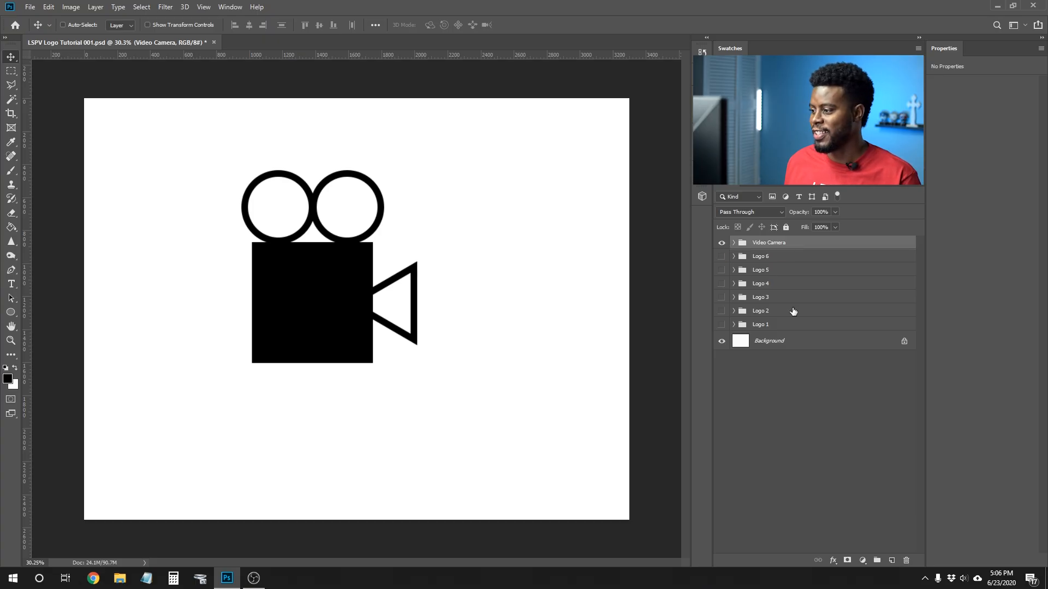
# Step: Centre the Video Camera group horizontally on the Background layer
pyautogui.click(807, 344)
pyautogui.click(250, 24)
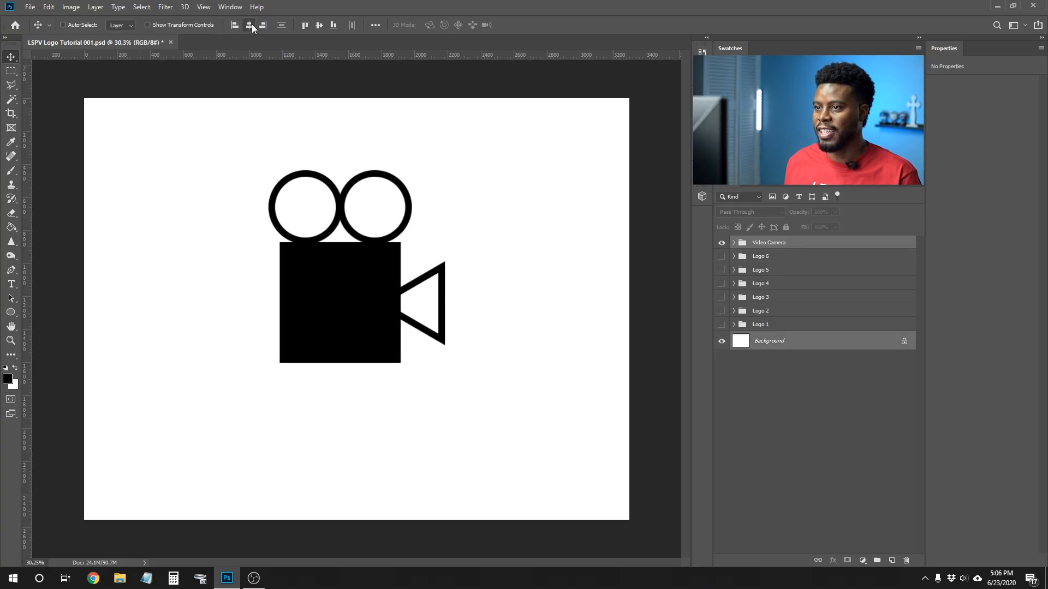
pyautogui.click(767, 244)
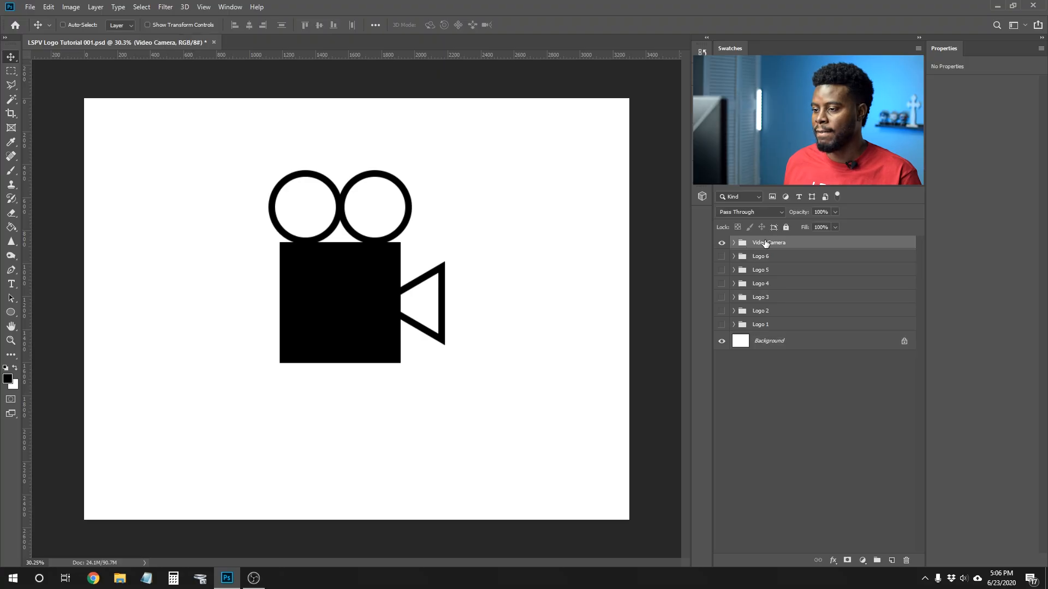
# Step: Add centred text below the camera reading LEARN SHARE on the first line and FILM CO. on the second
pyautogui.press('t')
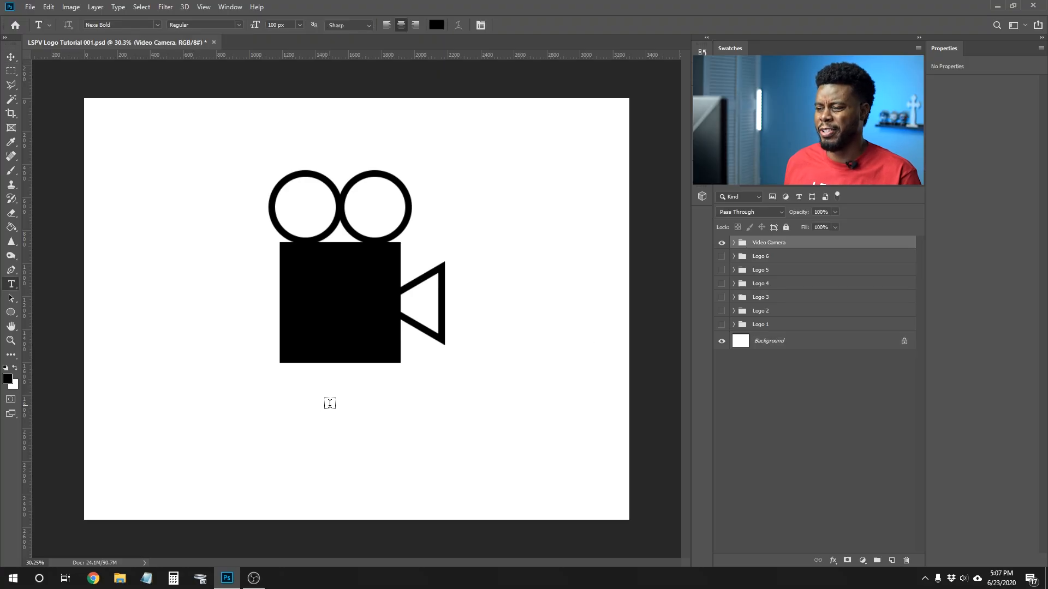
pyautogui.click(329, 424)
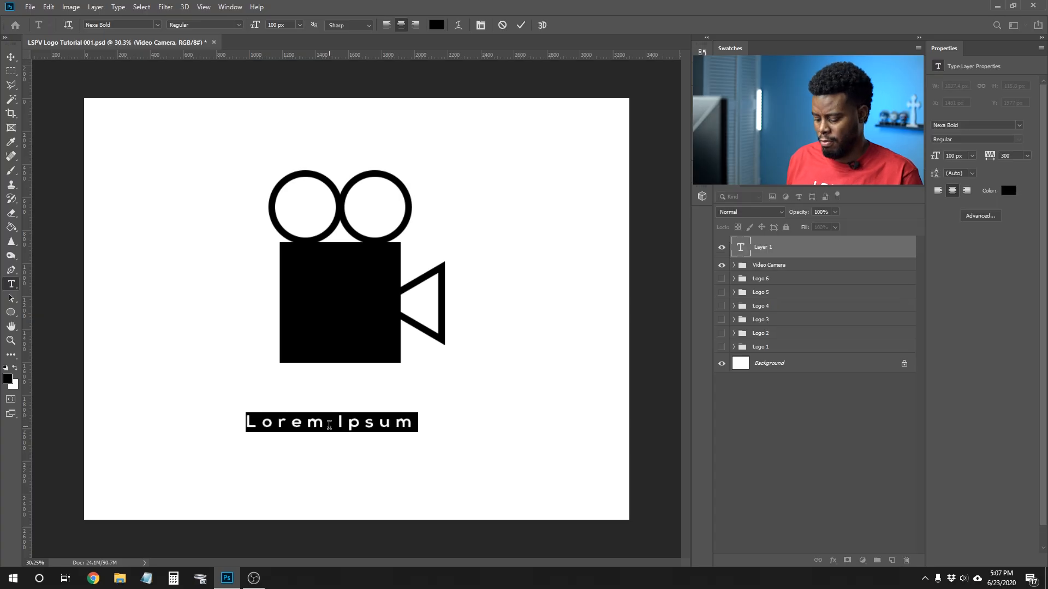
pyautogui.write('LEARN SHARE')
pyautogui.press('Return')
pyautogui.write('FILM CO')
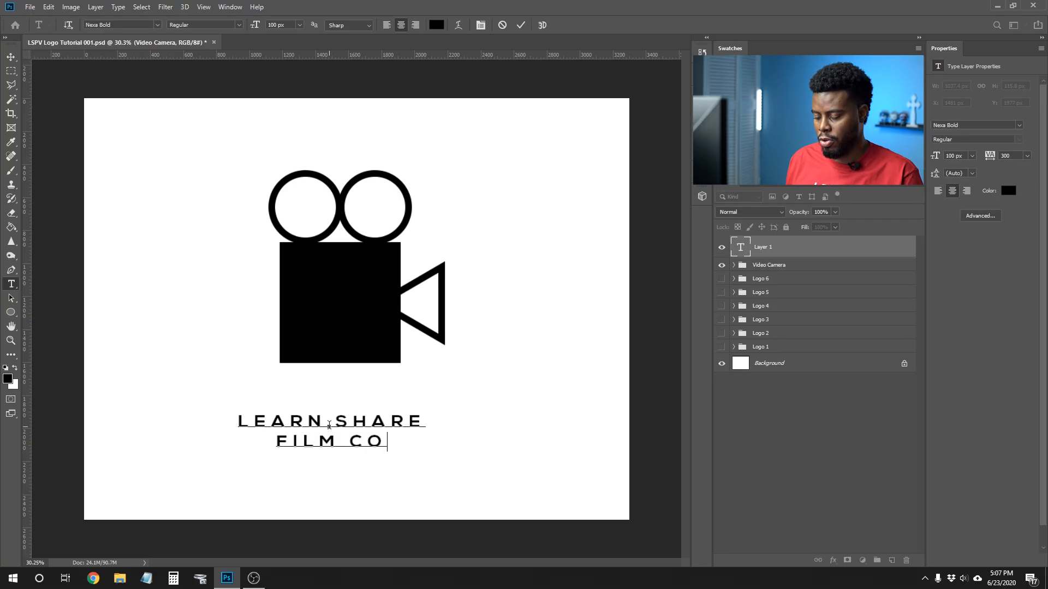
pyautogui.write('.')
pyautogui.hotkey('ctrl', 'Return')
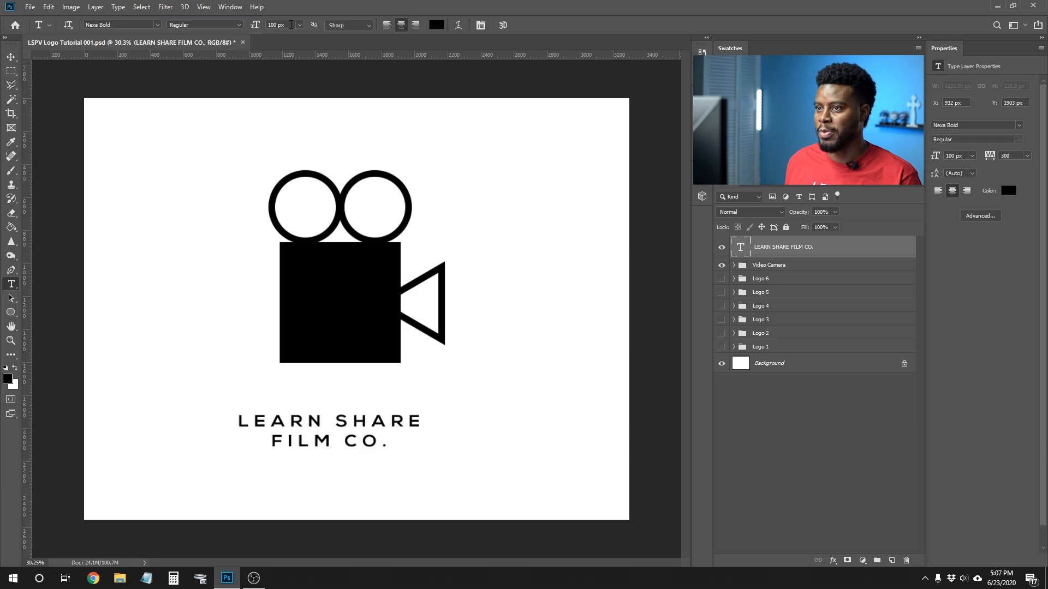
# Step: Set the LEARN SHARE FILM CO. text's font size to 150 px
pyautogui.click(254, 24)
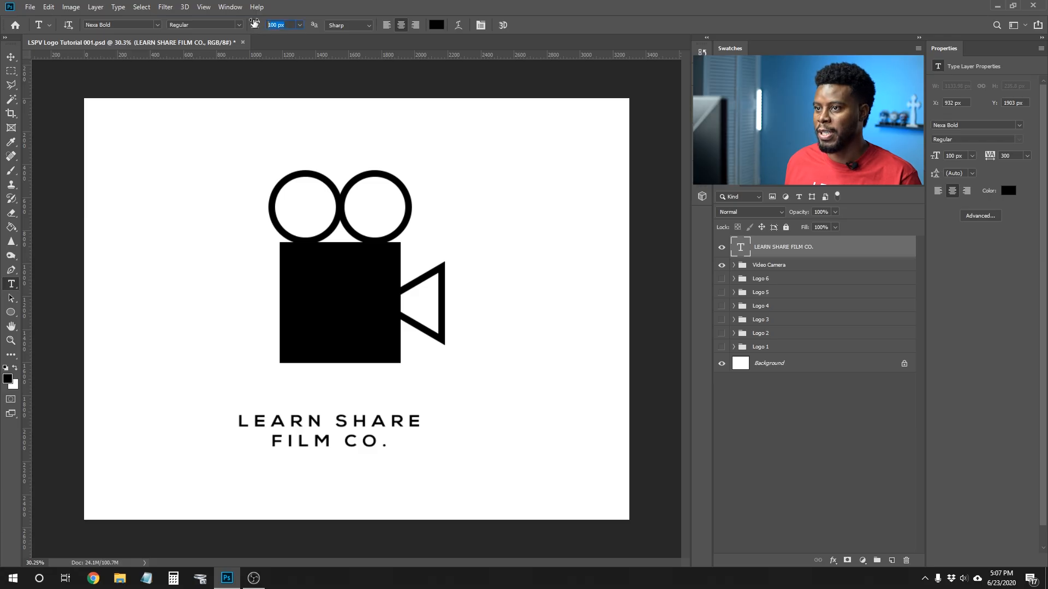
pyautogui.write('150')
pyautogui.press('Return')
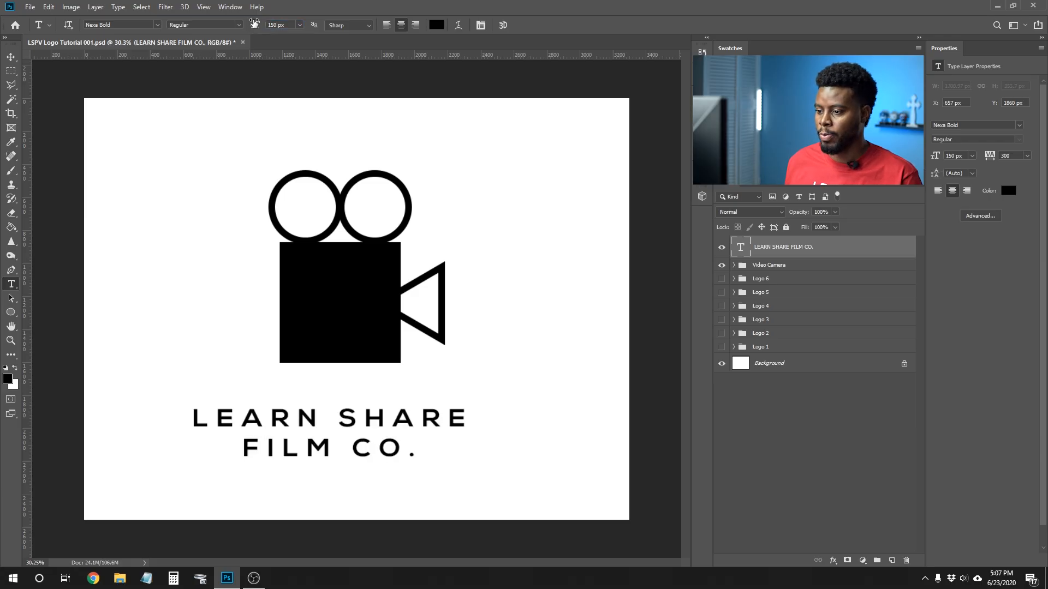
pyautogui.click(255, 25)
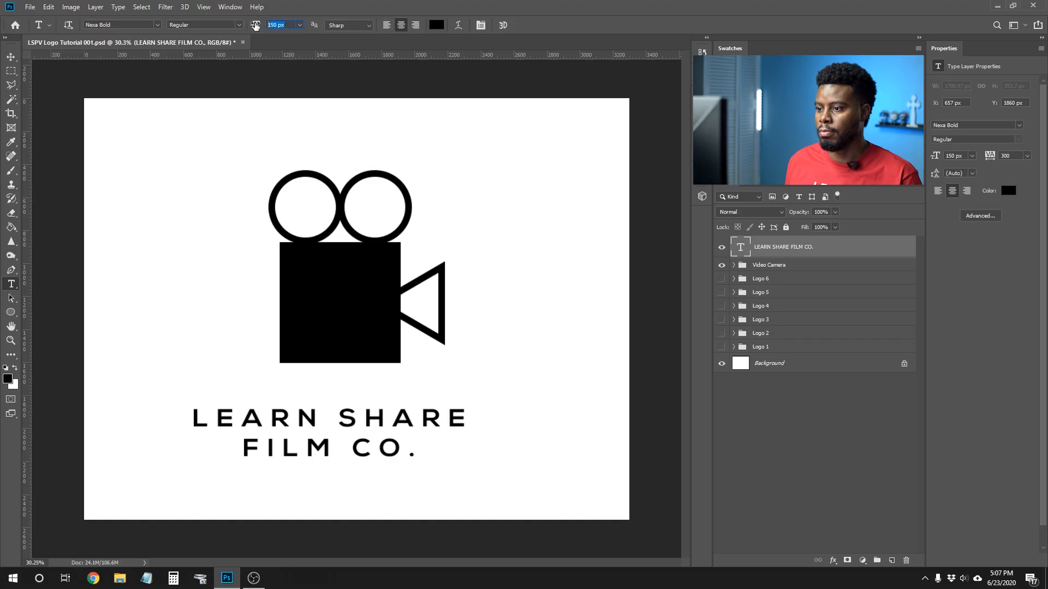
# Step: Scale the Video Camera group down proportionally to 80%
pyautogui.click(796, 266)
pyautogui.hotkey('ctrl', 't')
pyautogui.click(213, 23)
pyautogui.hotkey('shift', 'Down')
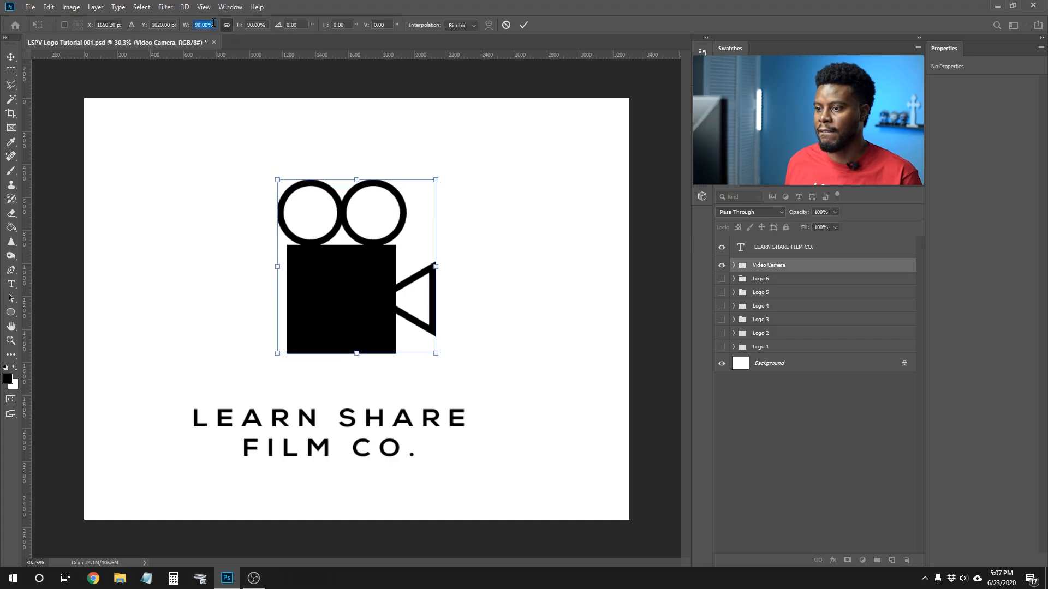
pyautogui.hotkey('shift', 'Down')
pyautogui.press('Return')
pyautogui.press('Return')
pyautogui.press('Return')
pyautogui.press('v')
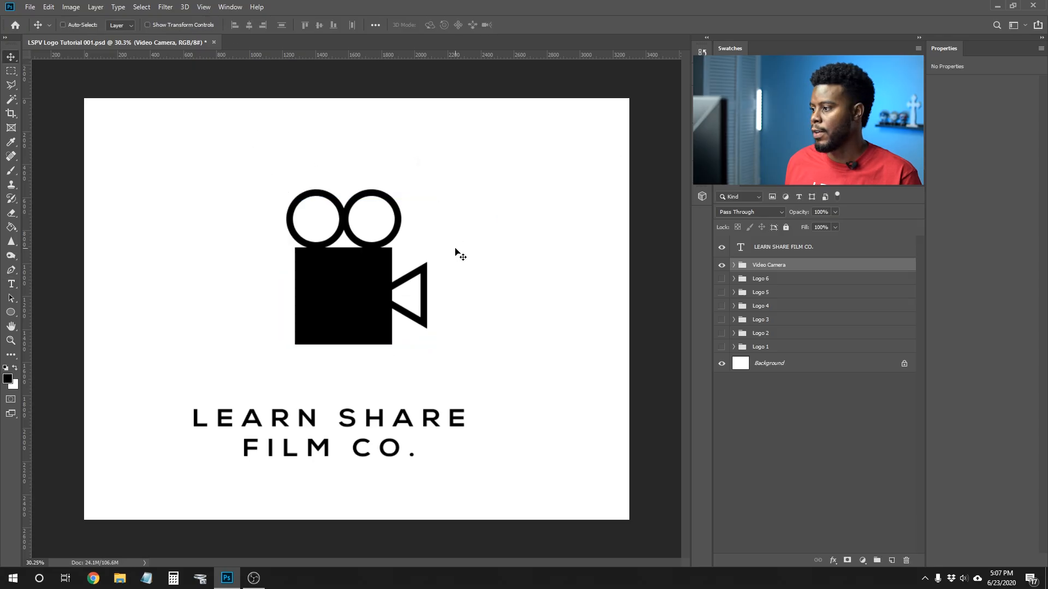
# Step: Centre the LEARN SHARE FILM CO. text horizontally on the Background layer and move it up close beneath the camera
pyautogui.keyDown('ctrl'); pyautogui.click(827, 249); pyautogui.keyUp('ctrl')
pyautogui.keyDown('ctrl'); pyautogui.click(822, 363); pyautogui.keyUp('ctrl')
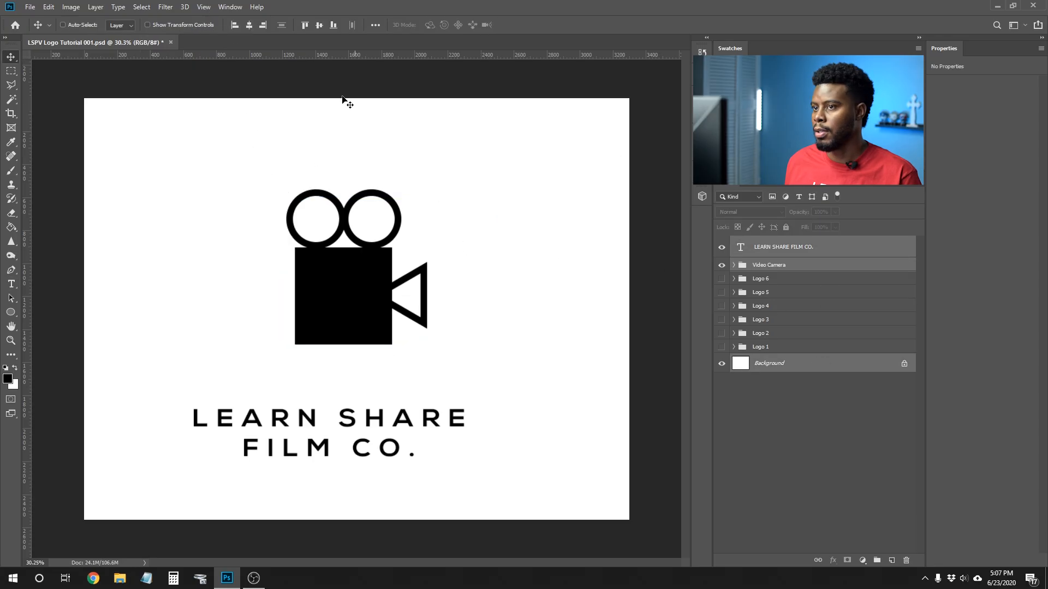
pyautogui.click(251, 23)
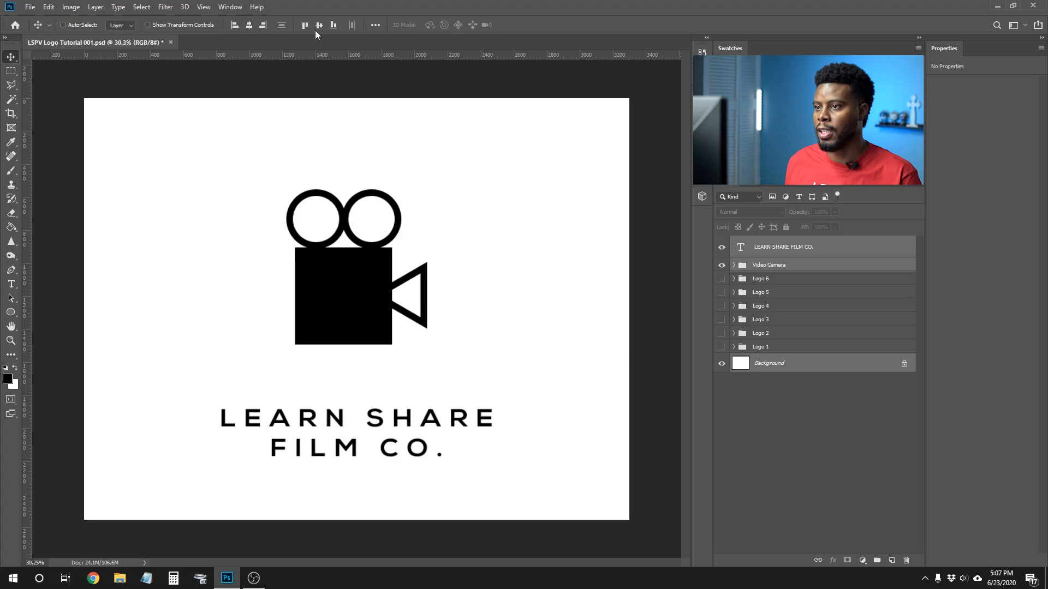
pyautogui.click(775, 251)
pyautogui.moveTo(373, 439); pyautogui.dragTo(369, 399)
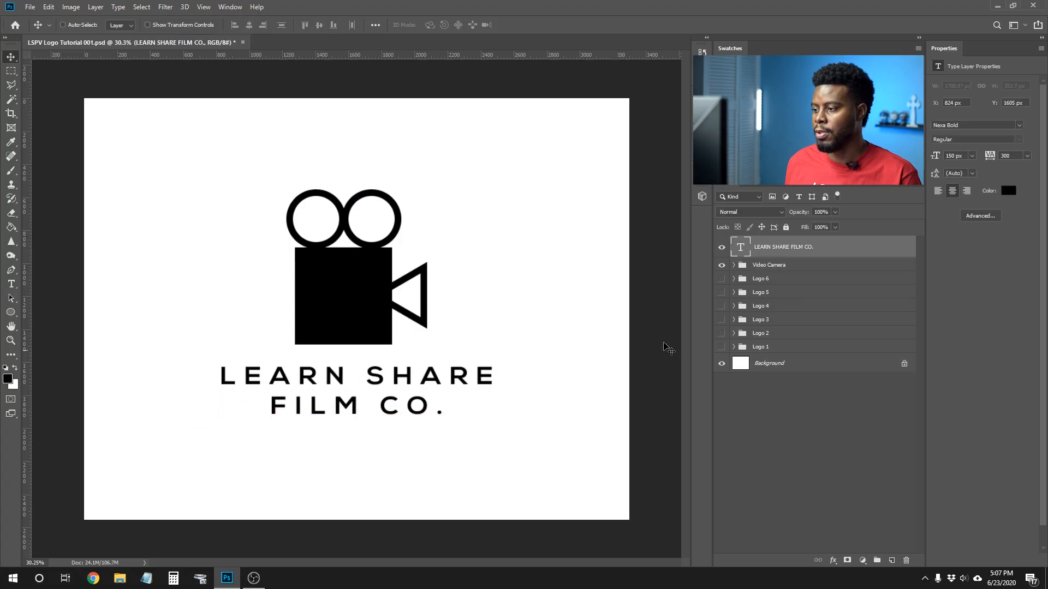
# Step: Group the text and Video Camera layers, name the group Logo 7, and save the document
pyautogui.keyDown('shift'); pyautogui.click(794, 266); pyautogui.keyUp('shift')
pyautogui.hotkey('ctrl', 'g')
pyautogui.doubleClick(762, 242)
pyautogui.write('Logo 7')
pyautogui.press('Return')
pyautogui.hotkey('ctrl', 's')
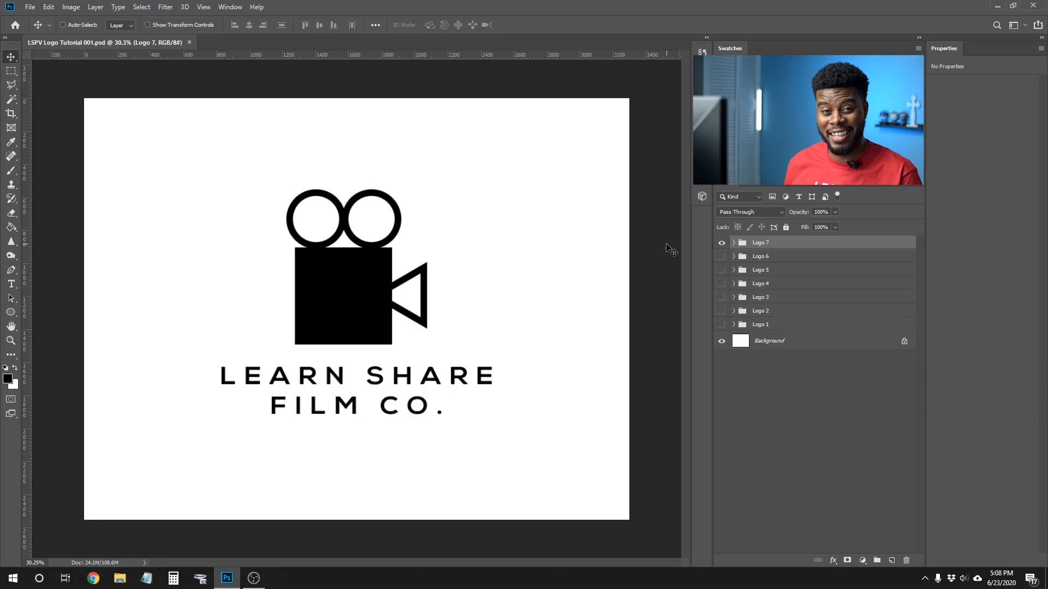
# Step: Hide the Logo 7 group and add new text reading WJ&CO. slightly above the middle of the canvas
pyautogui.click(721, 243)
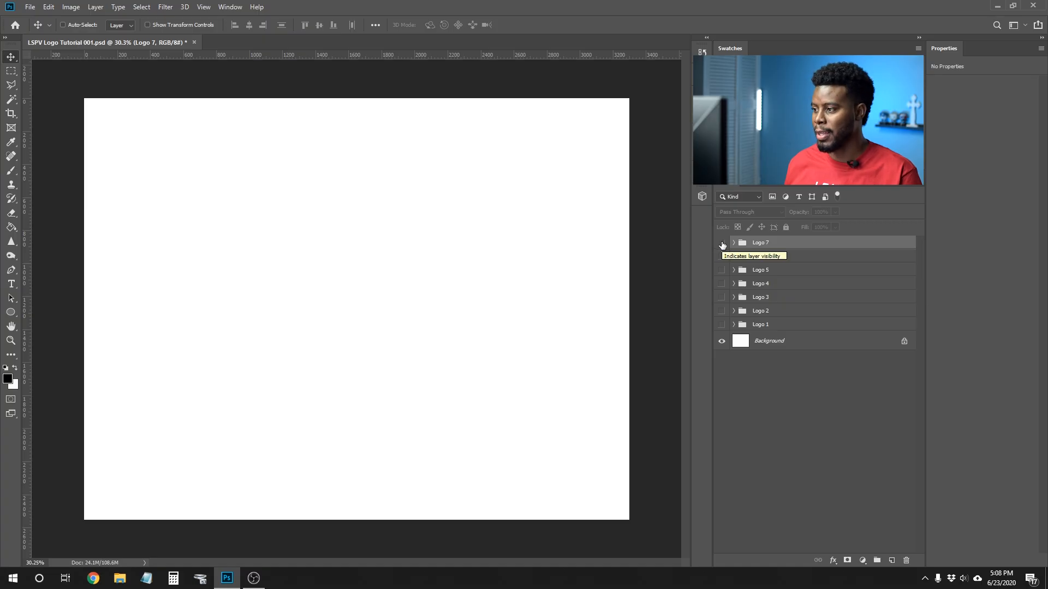
pyautogui.press('t')
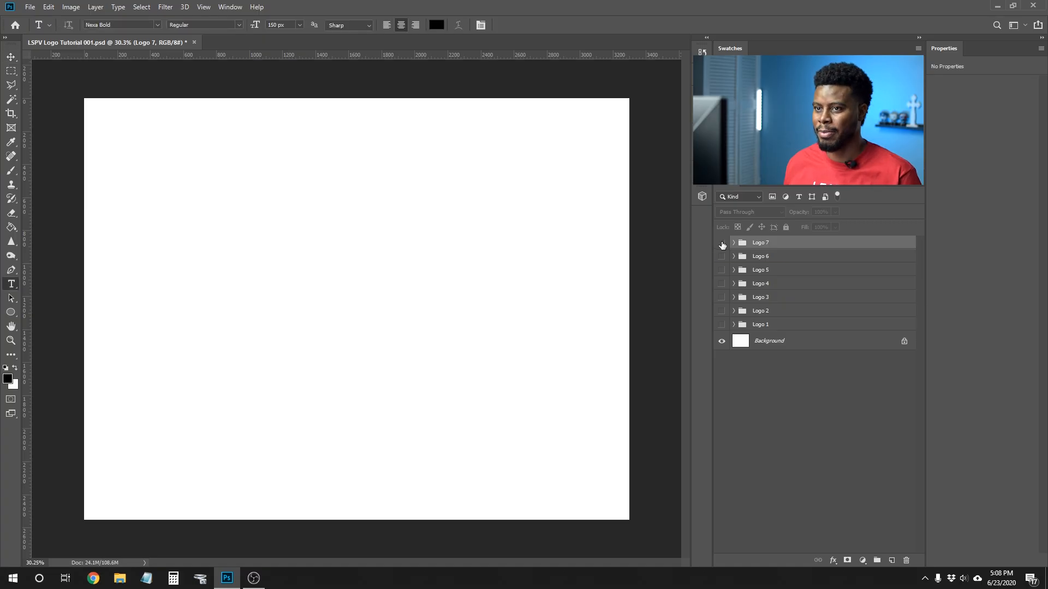
pyautogui.click(309, 284)
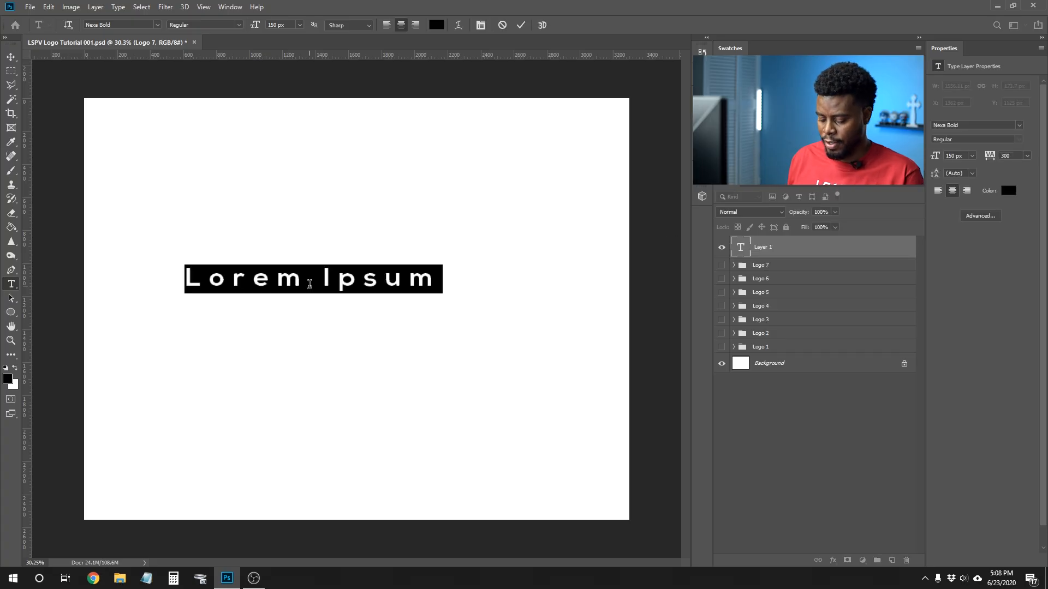
pyautogui.write('W')
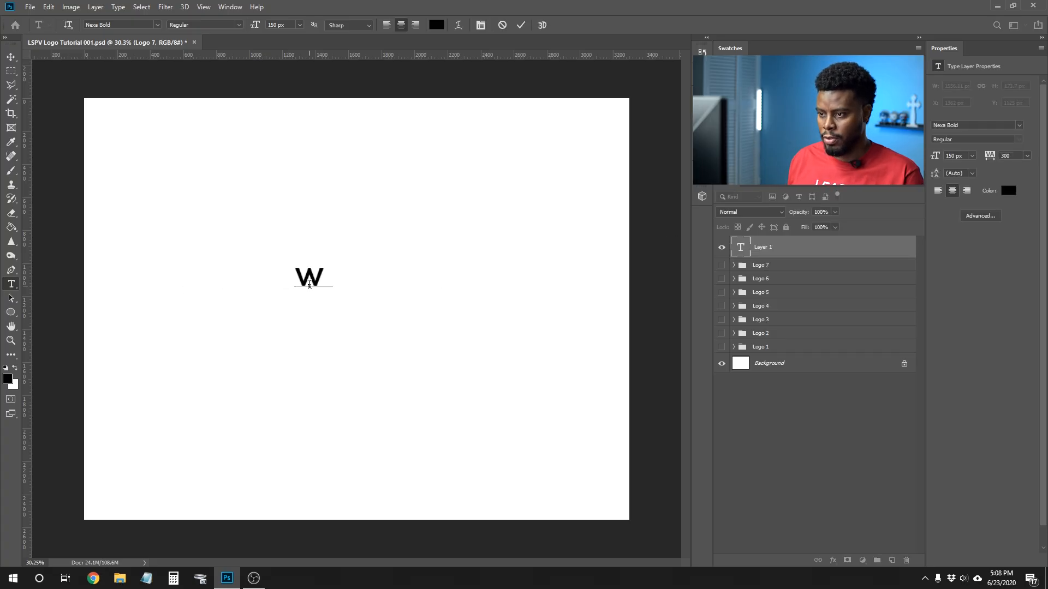
pyautogui.write(' J&CO')
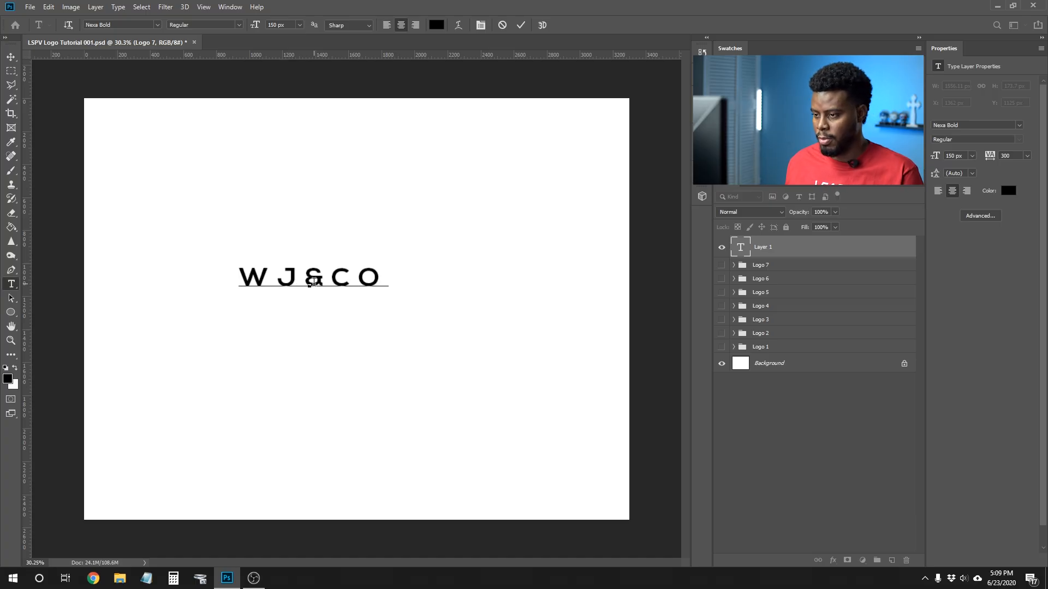
pyautogui.write('.')
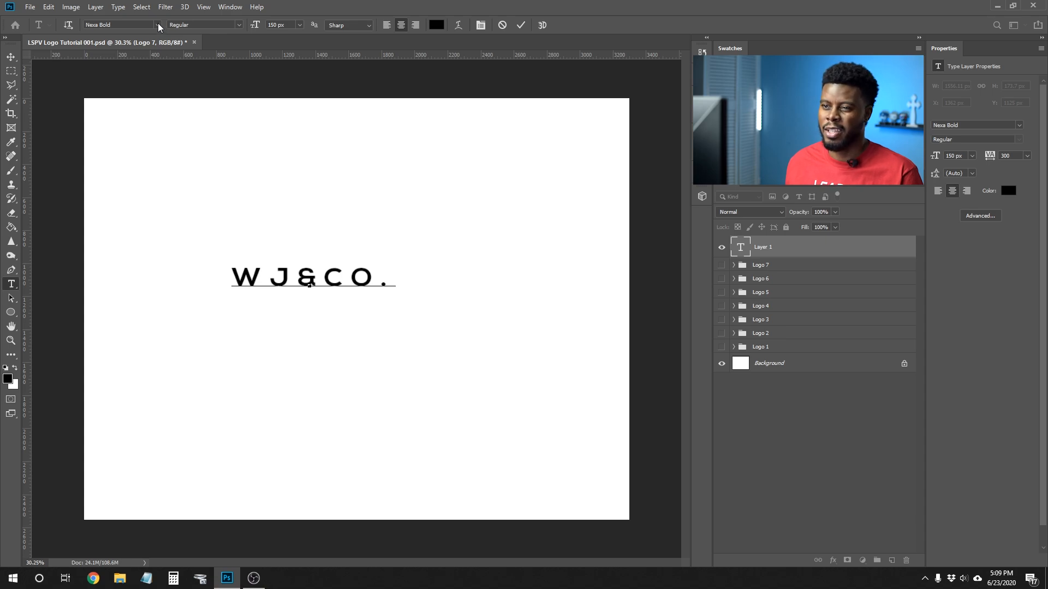
# Step: Change the WJ&CO. text's font to Georgia and set its size to 250 px
pyautogui.hotkey('ctrl', 'a')
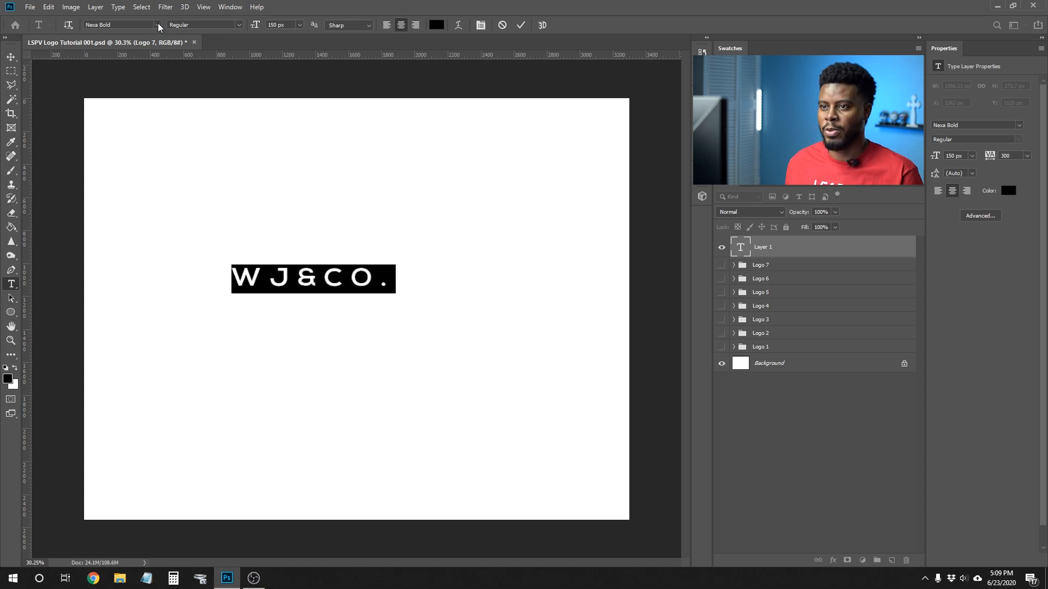
pyautogui.click(157, 25)
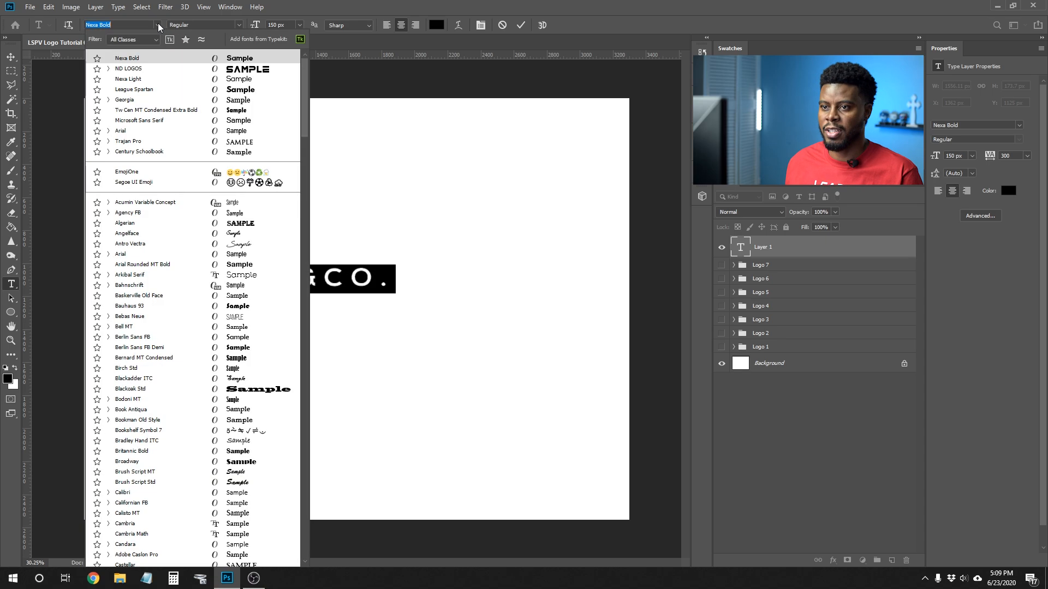
pyautogui.click(138, 103)
pyautogui.click(322, 281)
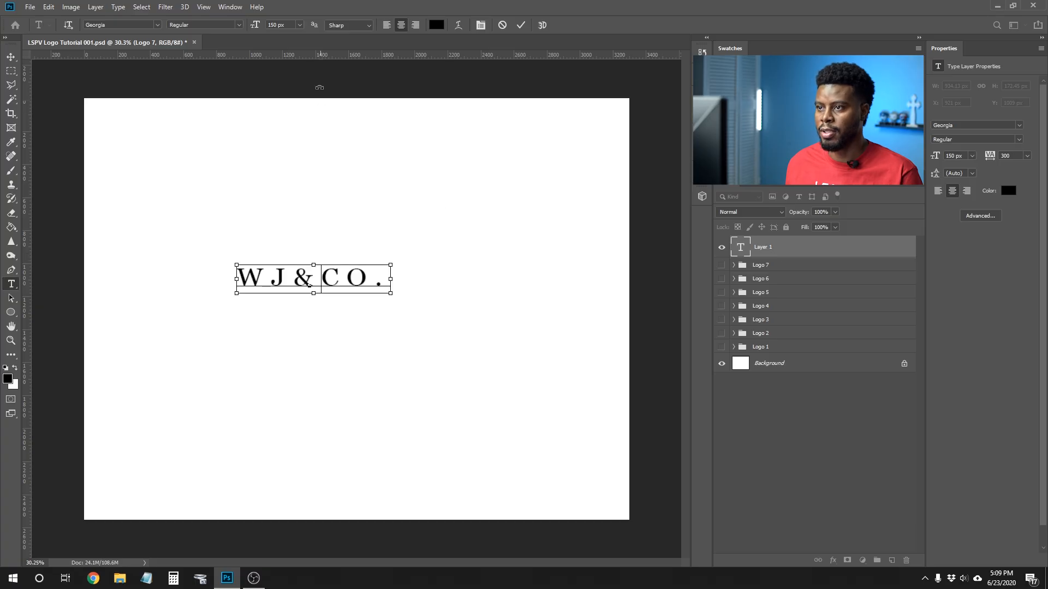
pyautogui.hotkey('ctrl', 'a')
pyautogui.moveTo(292, 25); pyautogui.dragTo(254, 24)
pyautogui.write('250')
pyautogui.press('Return')
pyautogui.hotkey('ctrl', 'Return')
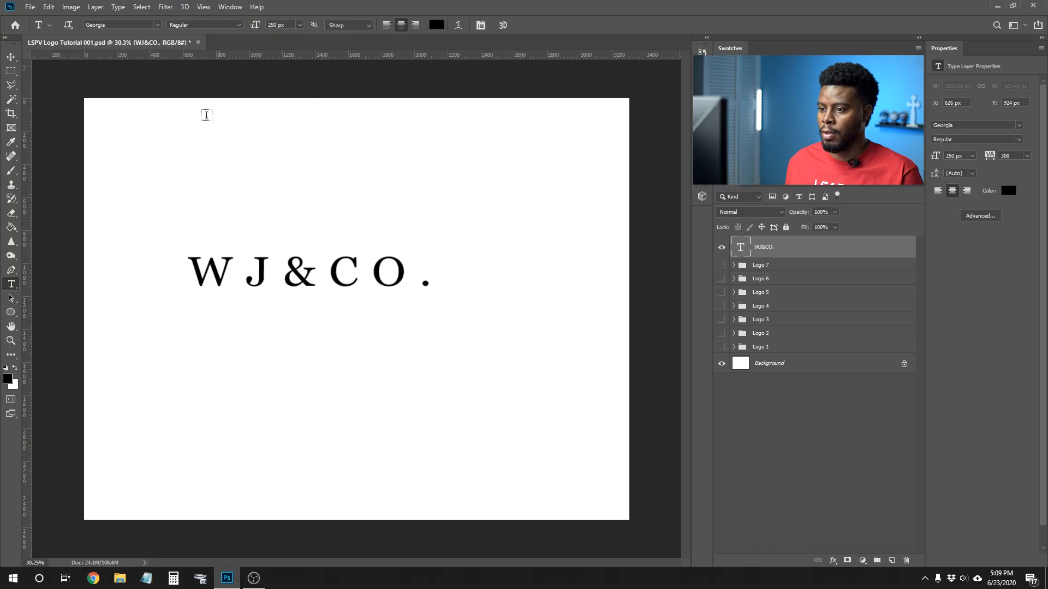
# Step: Move the WJ&CO. text slightly toward the canvas centre and set its font size to 300 px
pyautogui.moveTo(292, 275); pyautogui.dragTo(330, 280)
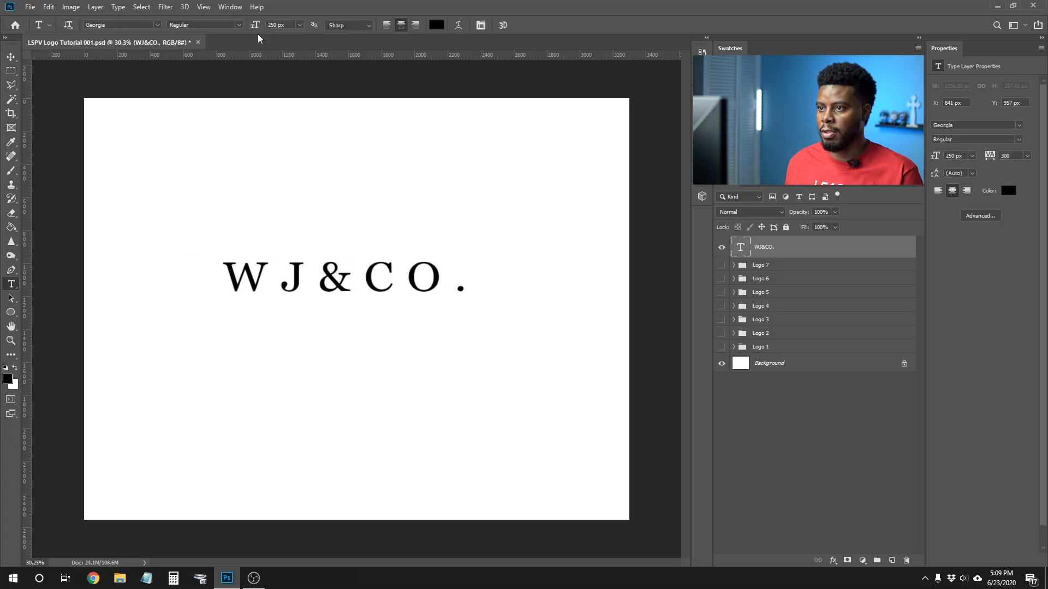
pyautogui.moveTo(288, 26); pyautogui.dragTo(203, 16)
pyautogui.write('30')
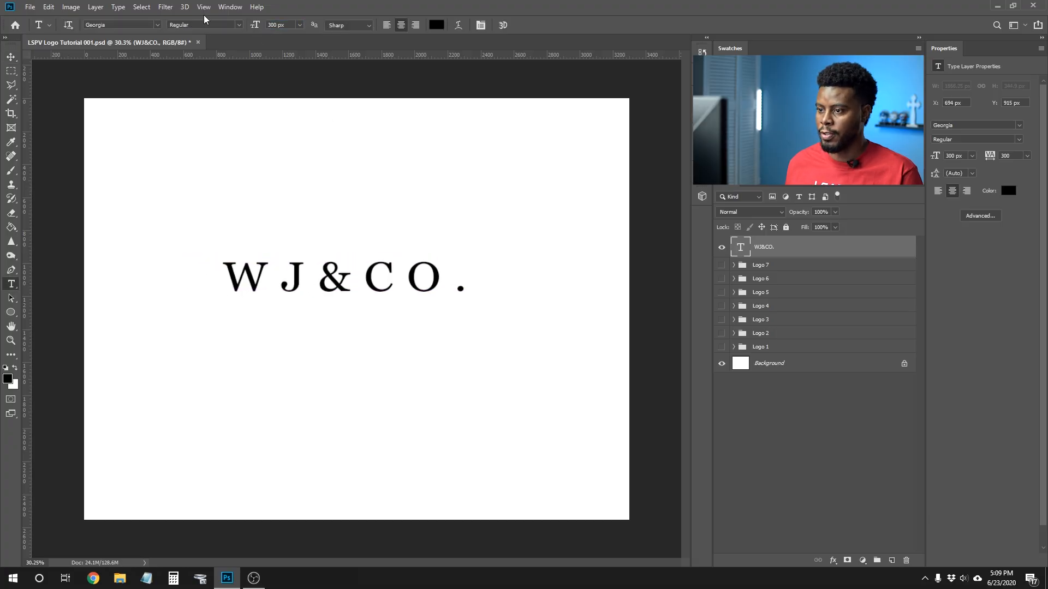
# Step: Centre the WJ&CO. text horizontally on the Background layer
pyautogui.hotkey('ctrl', 'alt', 'a')
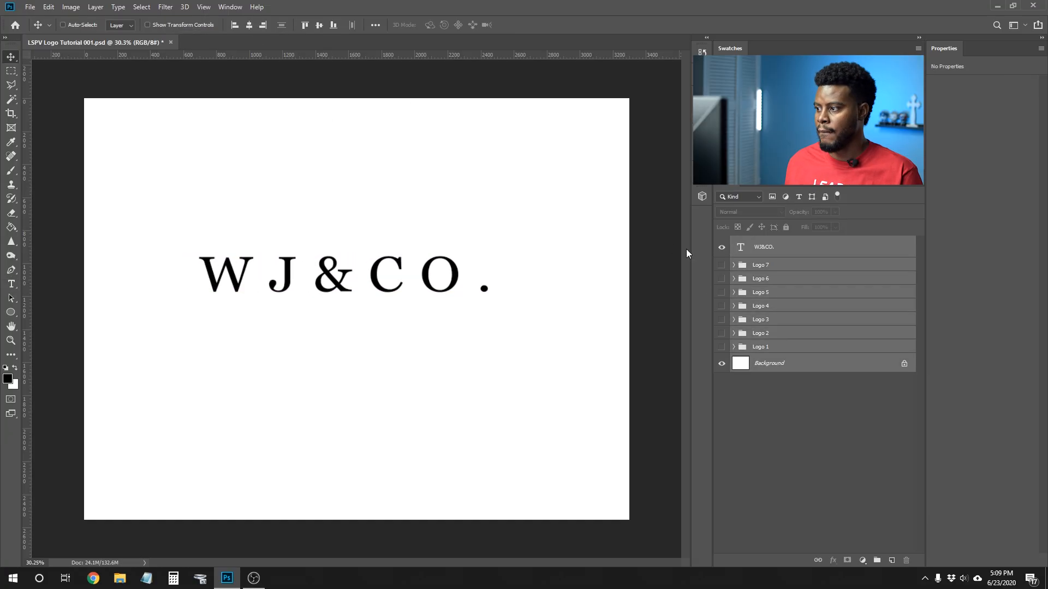
pyautogui.click(794, 247)
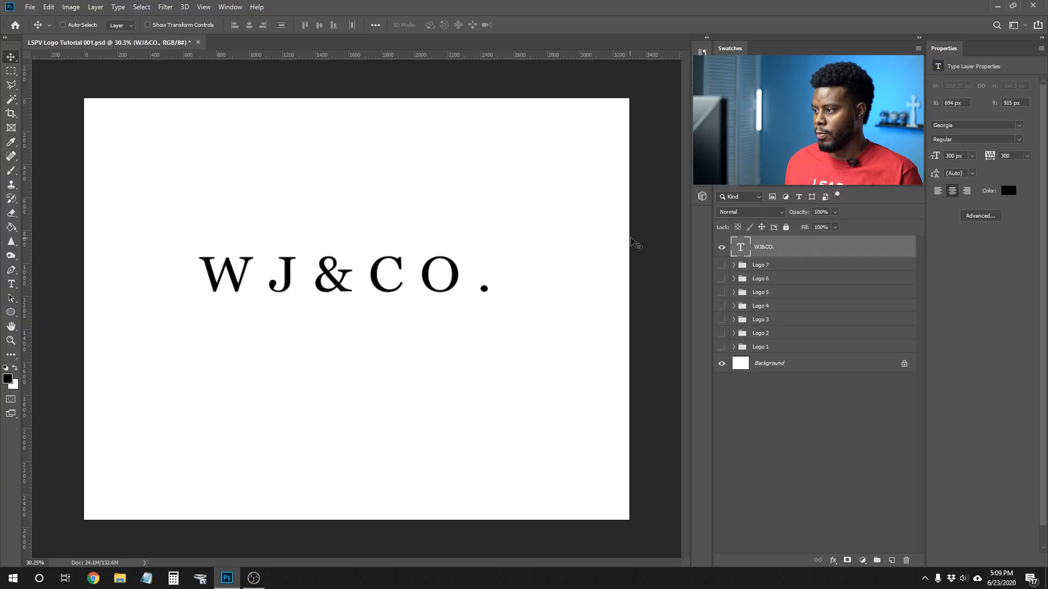
pyautogui.keyDown('ctrl'); pyautogui.click(787, 364); pyautogui.keyUp('ctrl')
pyautogui.click(248, 25)
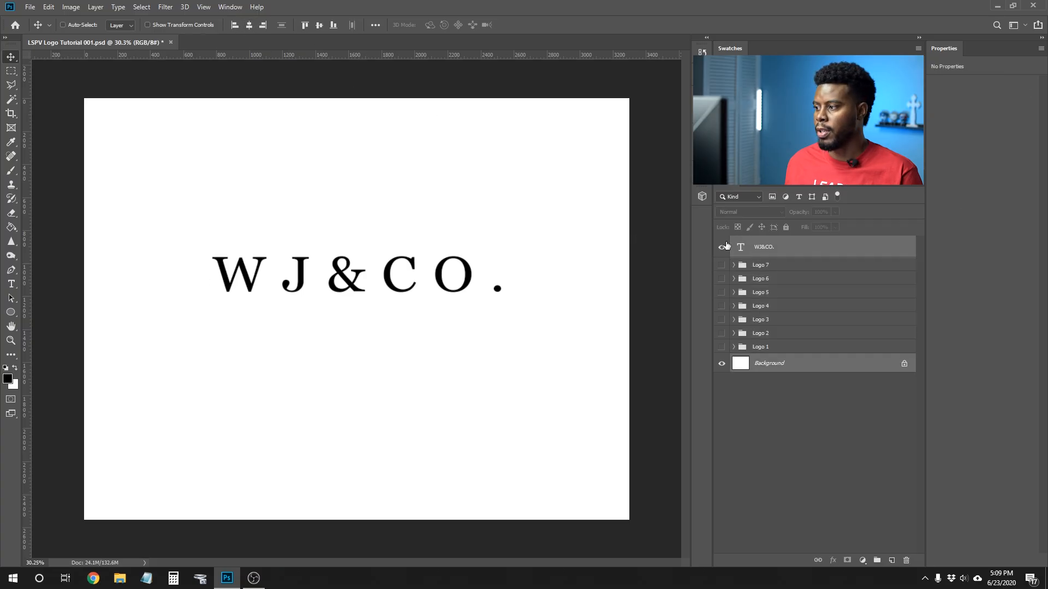
# Step: Add a separate text line reading ATTORNEYS-AT-LAW at 150 px below WJ&CO
pyautogui.click(774, 247)
pyautogui.press('t')
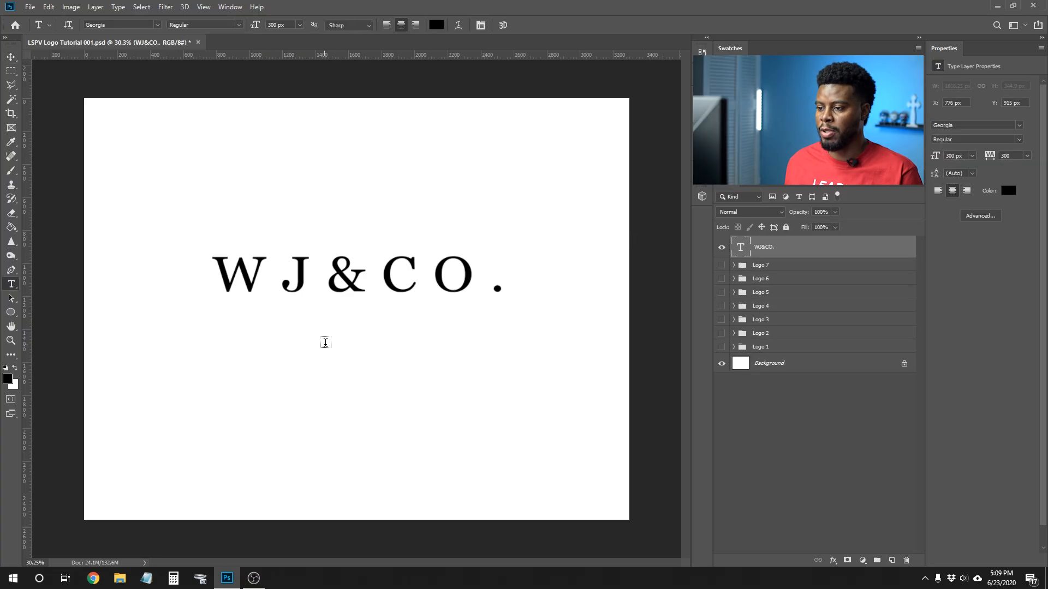
pyautogui.click(329, 342)
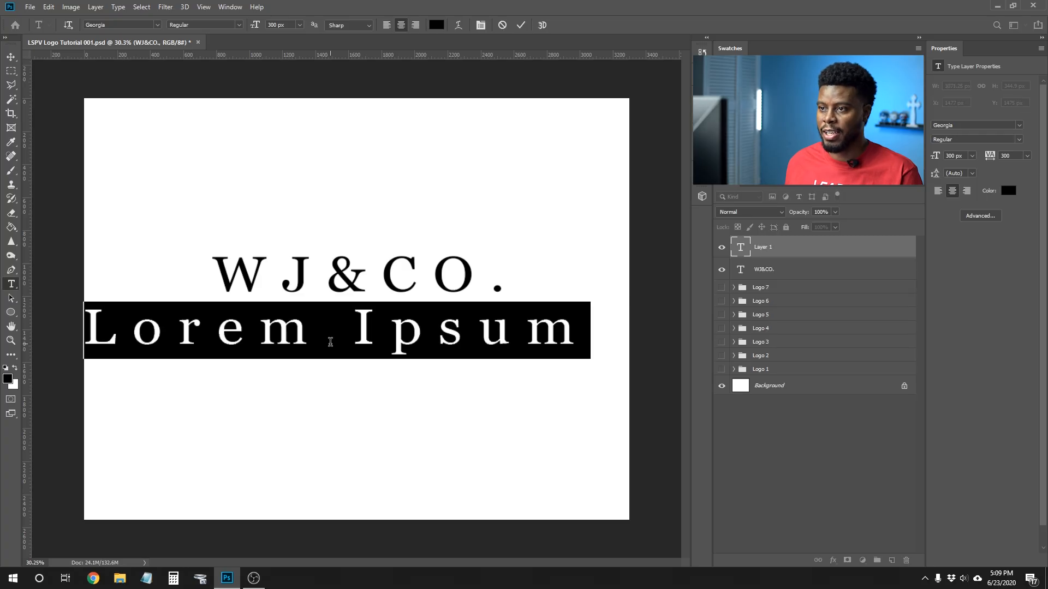
pyautogui.click(289, 26)
pyautogui.write('150')
pyautogui.press('Return')
pyautogui.write('ATTORNEYS-AT-LAW')
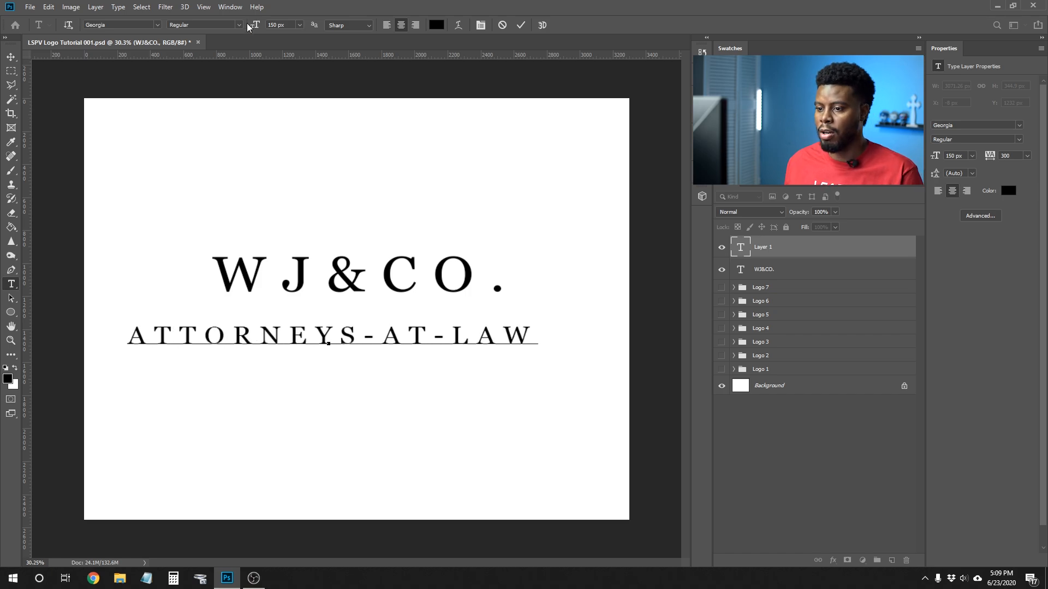
pyautogui.hotkey('ctrl', 'Return')
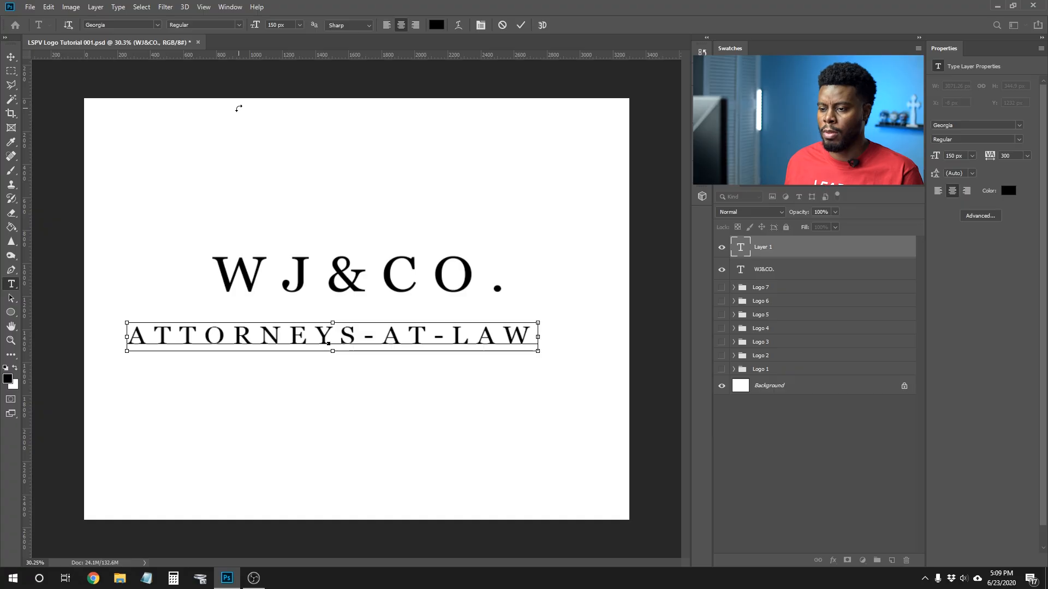
# Step: Change the ATTORNEYS-AT-LAW text's font to Nexa Light and reduce its size to fit within the width of WJ&CO
pyautogui.hotkey('ctrl', 'a')
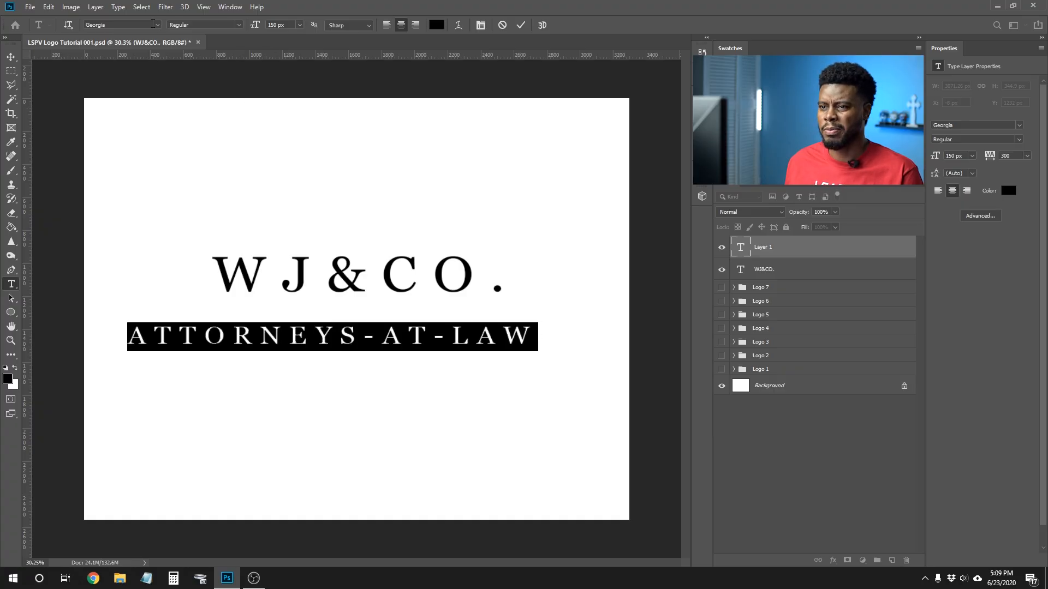
pyautogui.click(157, 25)
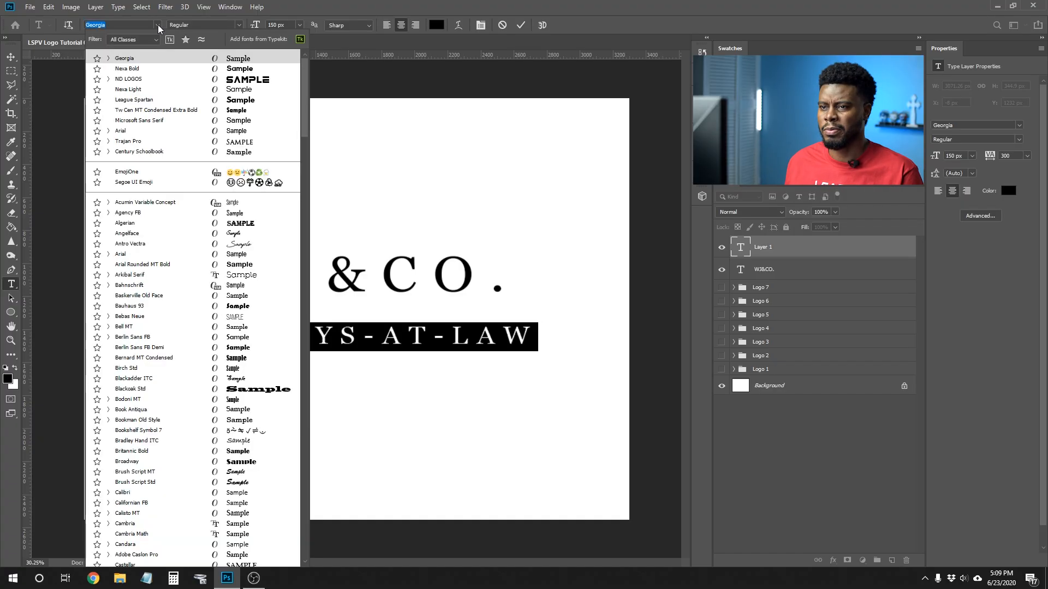
pyautogui.click(147, 91)
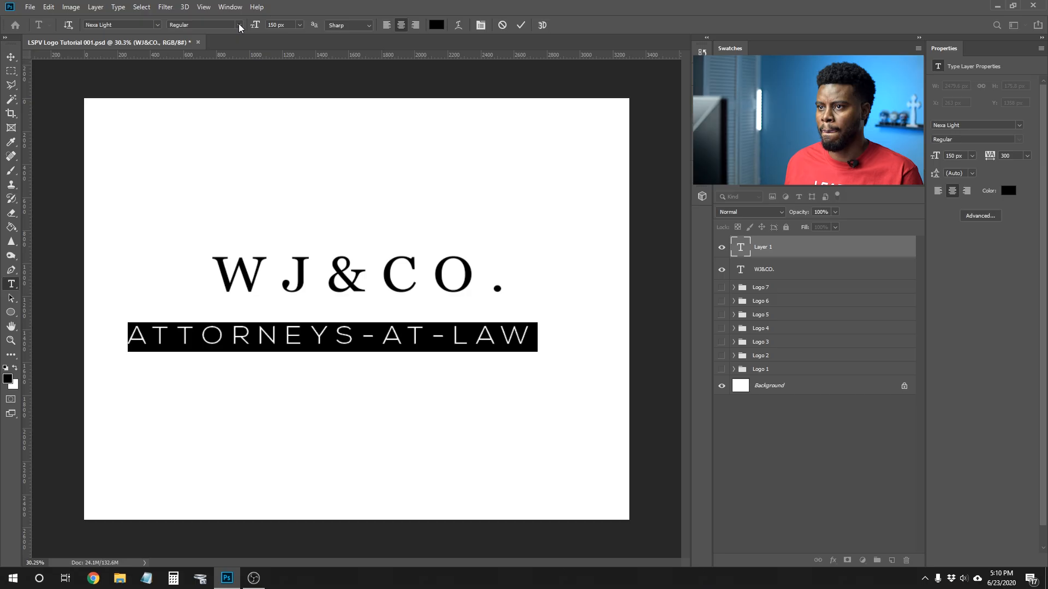
pyautogui.hotkey('shift', 'Down')
pyautogui.hotkey('shift', 'Down')
pyautogui.hotkey('shift', 'Down')
pyautogui.hotkey('shift', 'Down')
pyautogui.hotkey('shift', 'Down')
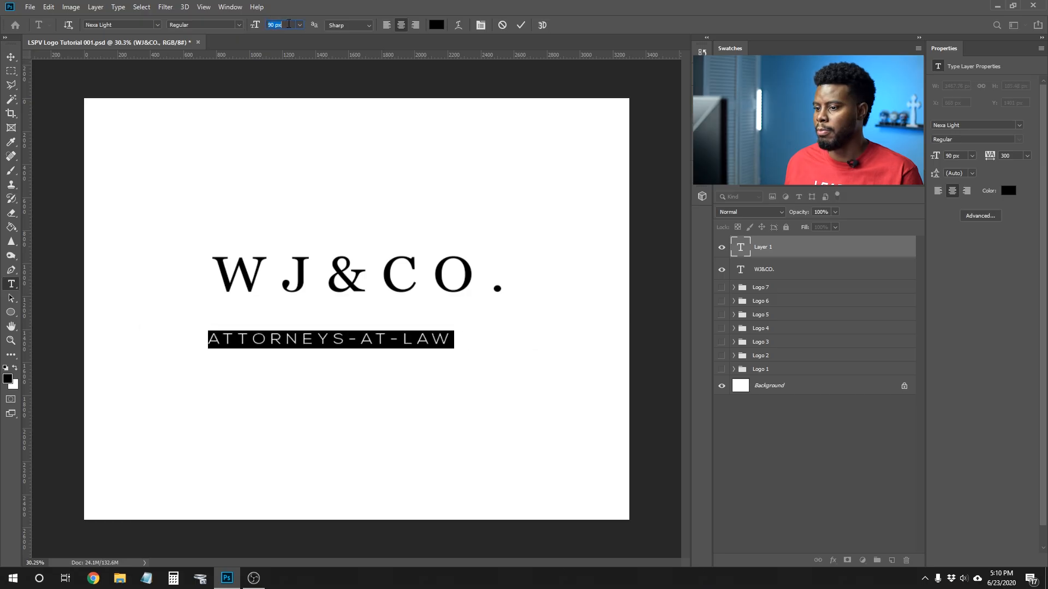
# Step: Move ATTORNEYS-AT-LAW close beneath WJ&CO. and group the two text layers
pyautogui.click(798, 253)
pyautogui.press('v')
pyautogui.moveTo(354, 337); pyautogui.dragTo(376, 330)
pyautogui.keyDown('shift'); pyautogui.click(764, 271); pyautogui.keyUp('shift')
pyautogui.hotkey('ctrl', 'g')
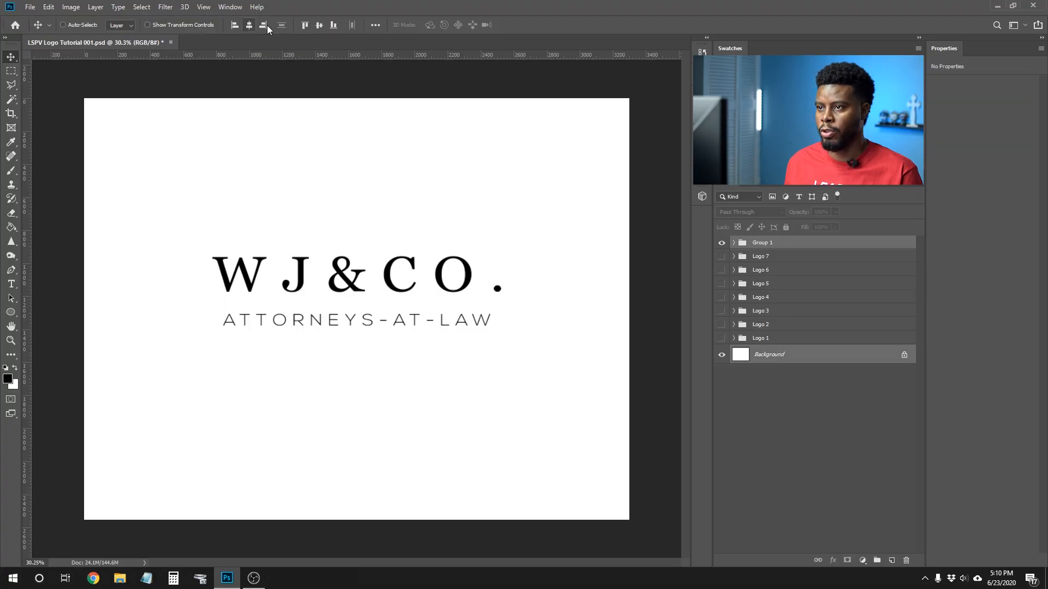
# Step: Centre the new text group vertically on the Background layer and scale it up proportionally to 140%
pyautogui.click(320, 25)
pyautogui.click(764, 247)
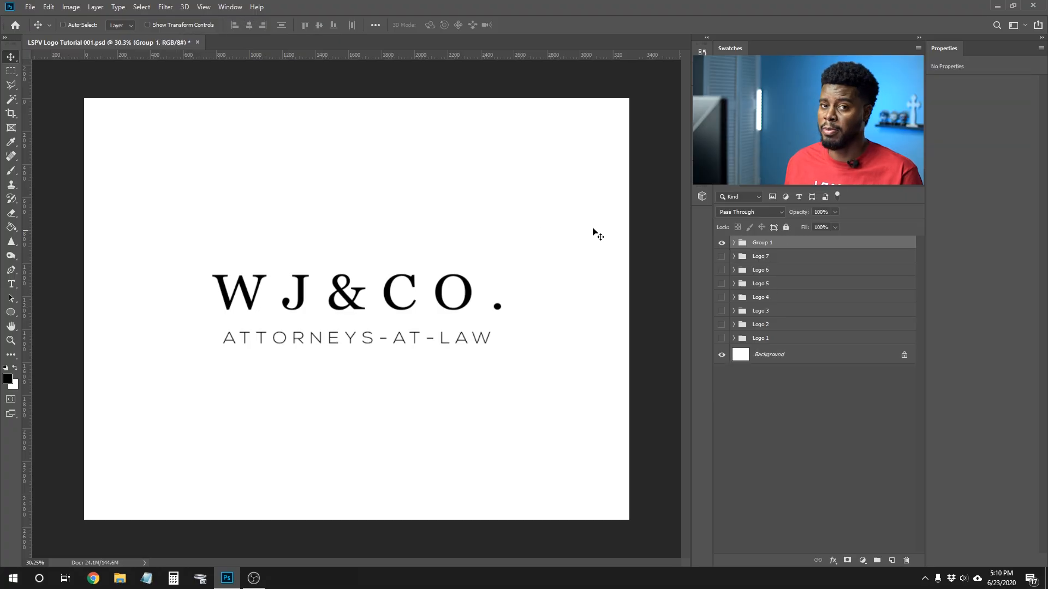
pyautogui.hotkey('ctrl', 't')
pyautogui.hotkey('shift', 'Up')
pyautogui.hotkey('shift', 'Up')
pyautogui.hotkey('shift', 'Up')
pyautogui.hotkey('shift', 'Up')
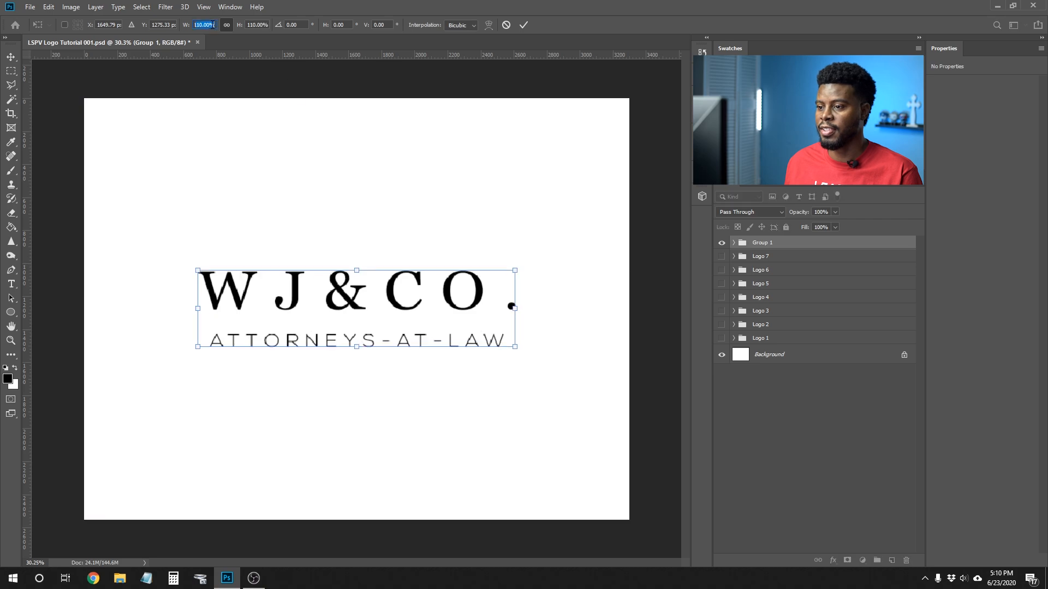
pyautogui.press('Return')
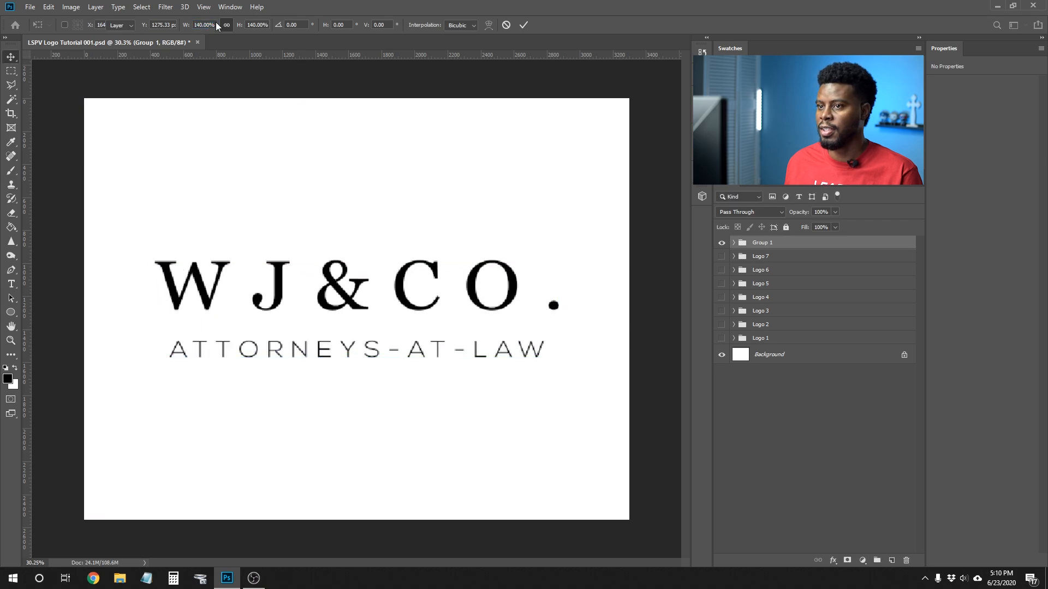
# Step: Rename the WJ&CO. text group as Logo 8 and hide it
pyautogui.write('Logo 8')
pyautogui.press('Return')
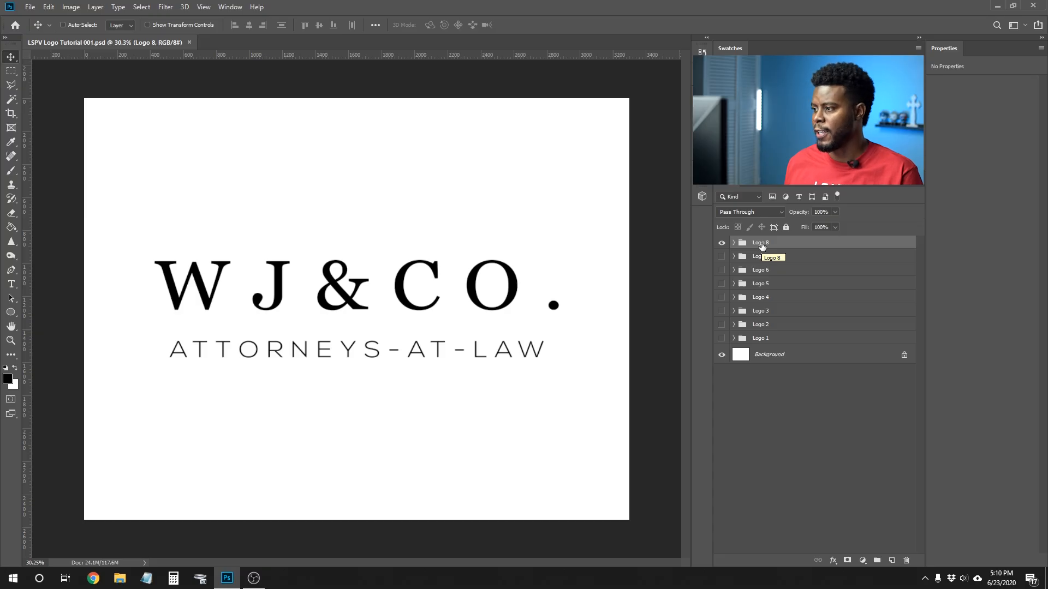
pyautogui.click(722, 244)
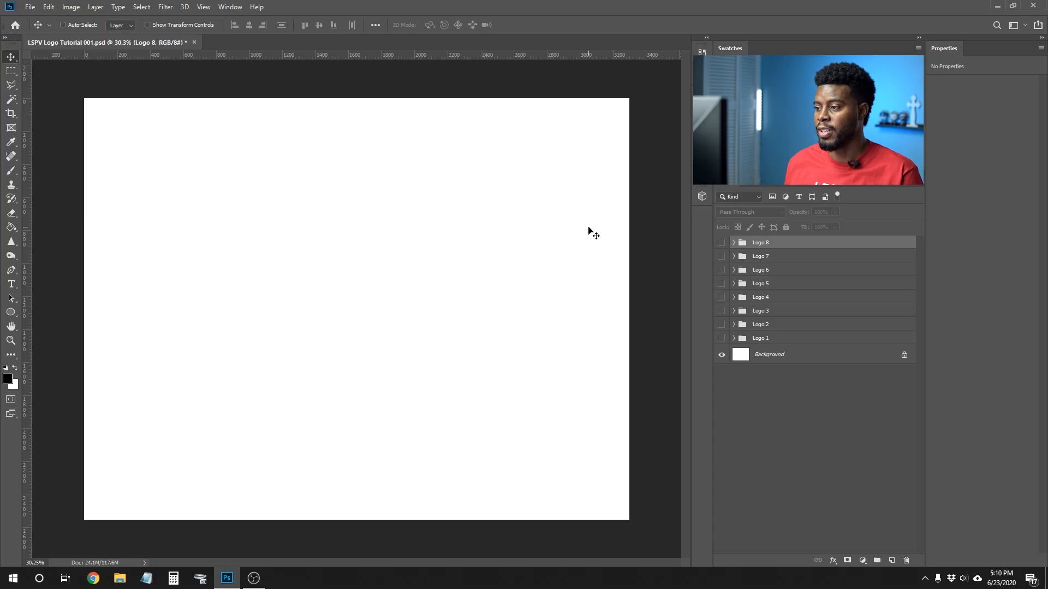
# Step: Add a text layer reading TAV in the ND LOGOS font on the blank canvas
pyautogui.press('t')
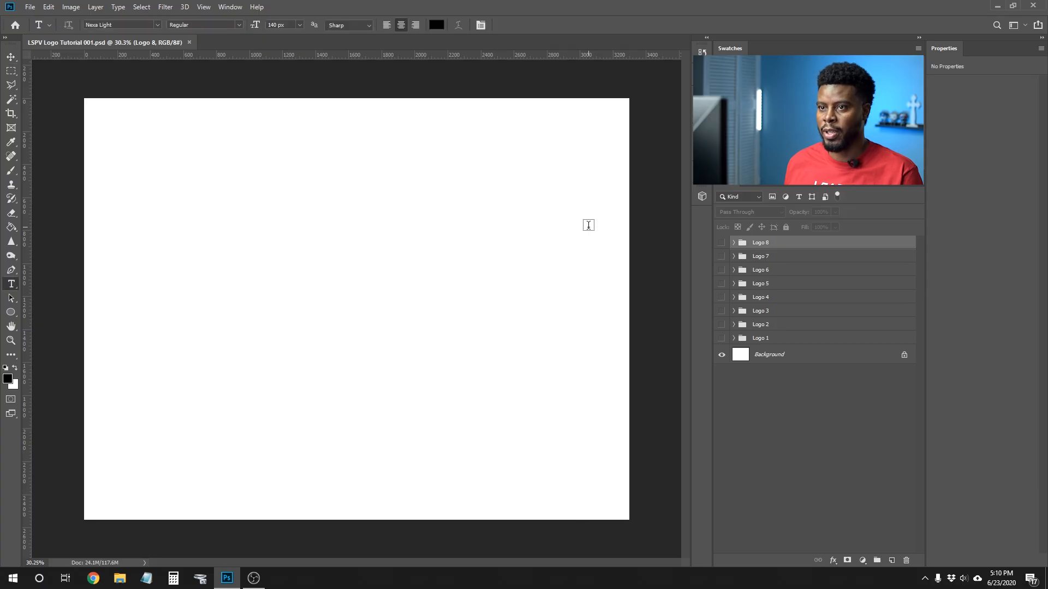
pyautogui.click(157, 25)
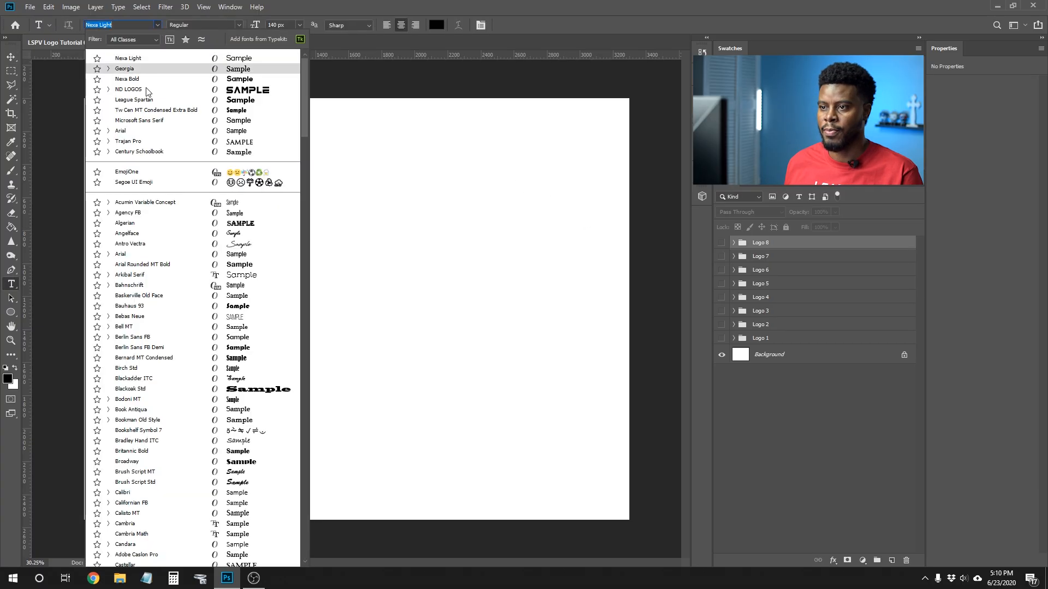
pyautogui.click(145, 89)
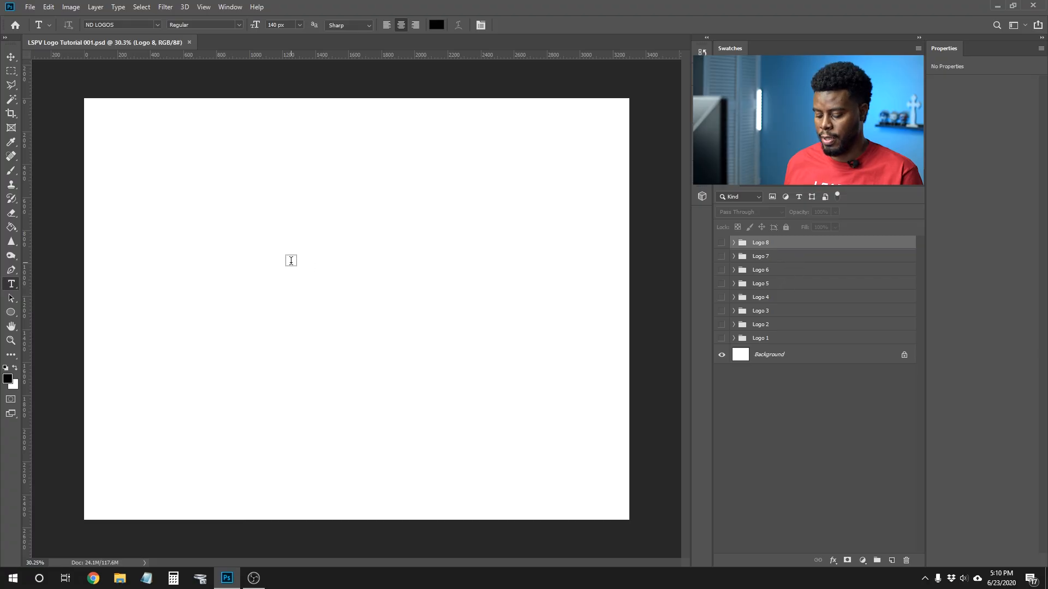
pyautogui.click(309, 285)
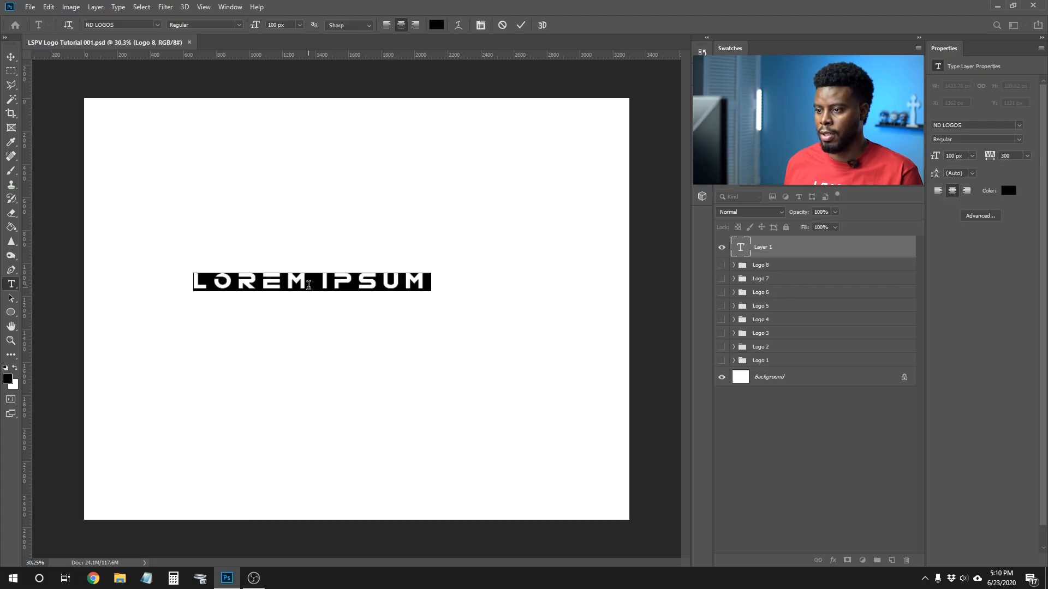
pyautogui.write('V')
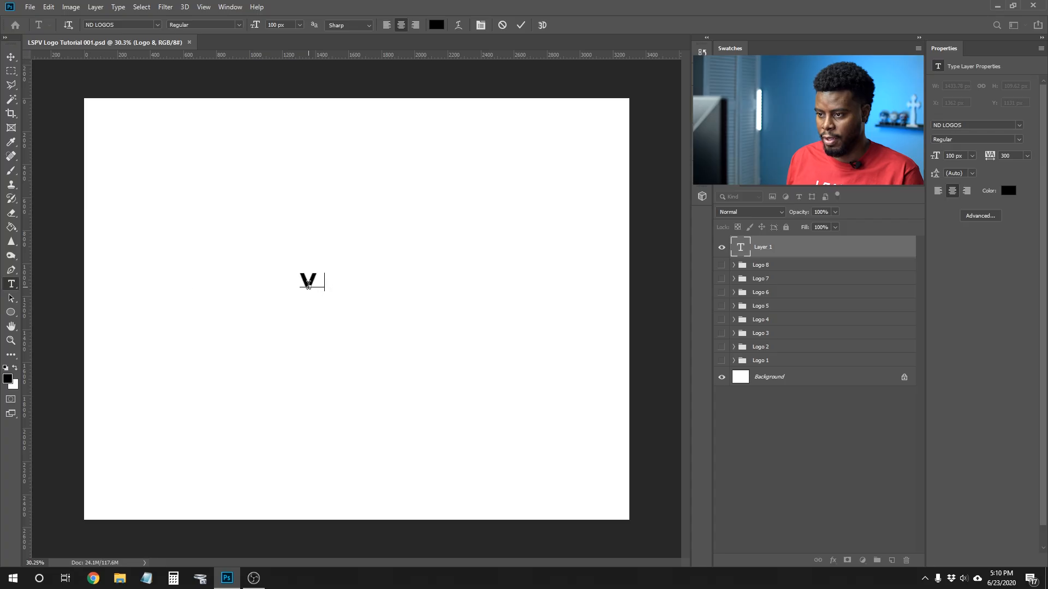
pyautogui.write('A')
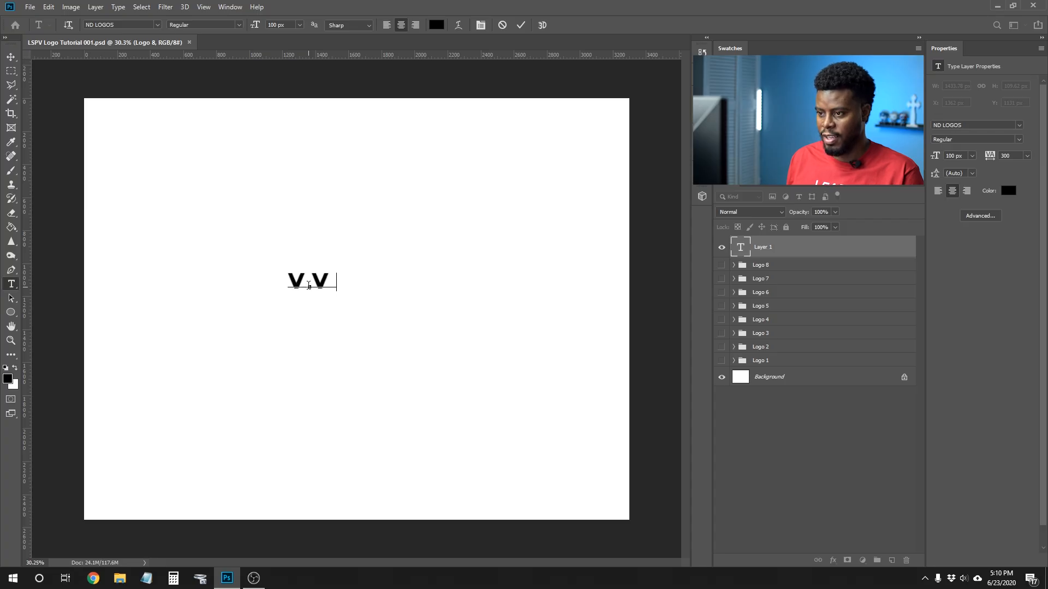
pyautogui.write('N')
pyautogui.press('BackSpace')
pyautogui.press('BackSpace')
pyautogui.press('BackSpace')
pyautogui.write('V')
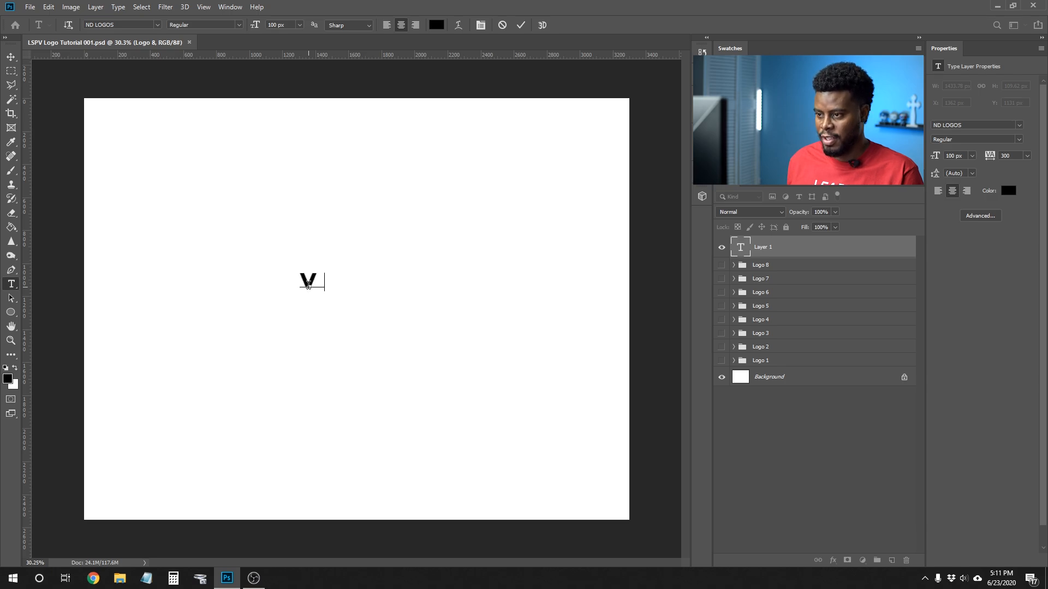
pyautogui.press('Left')
pyautogui.write('TA')
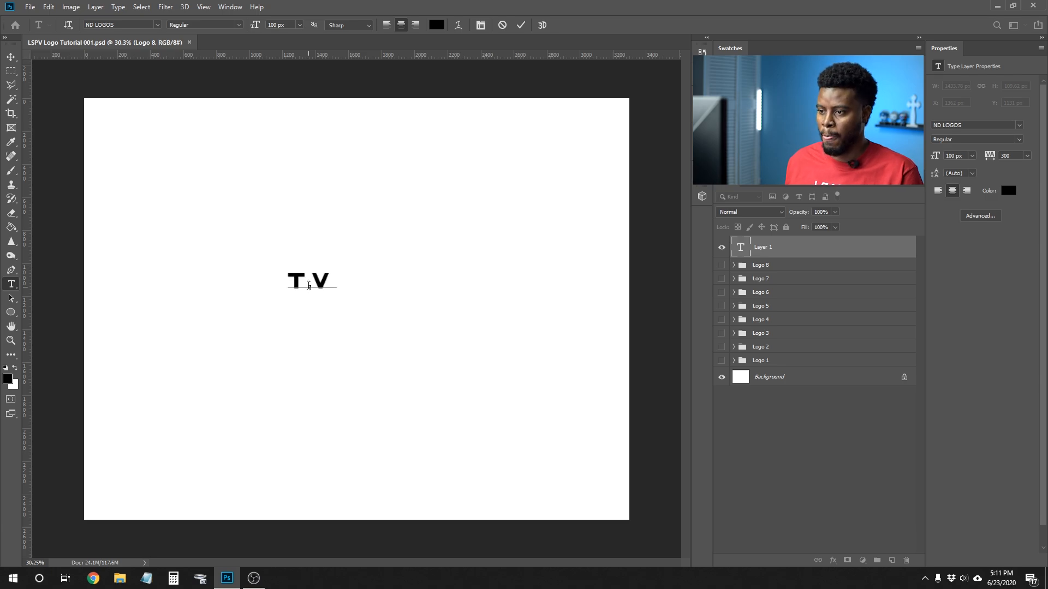
# Step: Set the TAV text's size to 450 px and move it to the horizontal centre, slightly above the canvas middle
pyautogui.hotkey('ctrl', 'a')
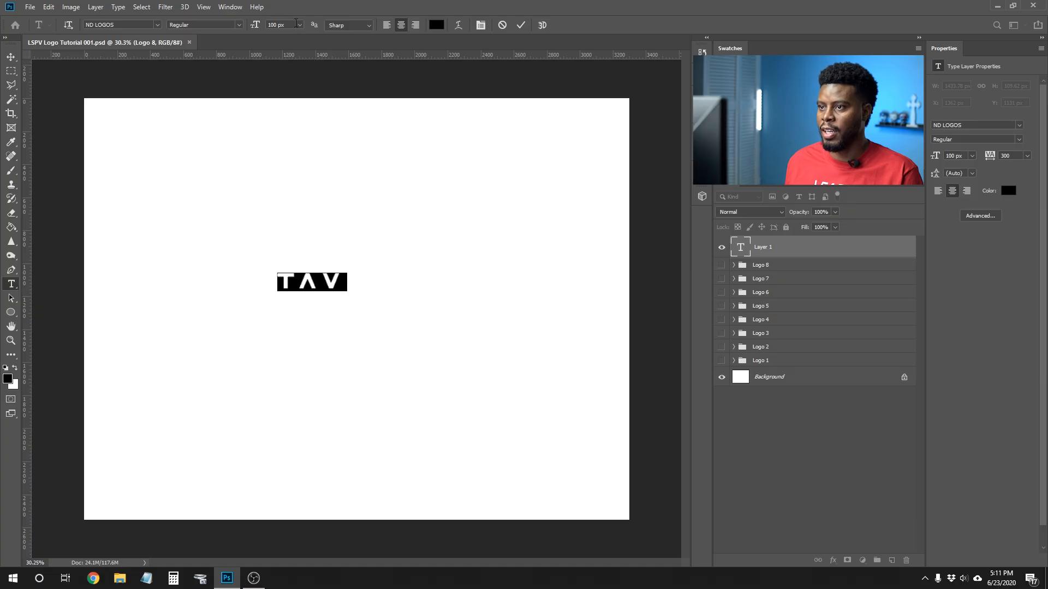
pyautogui.press('Return')
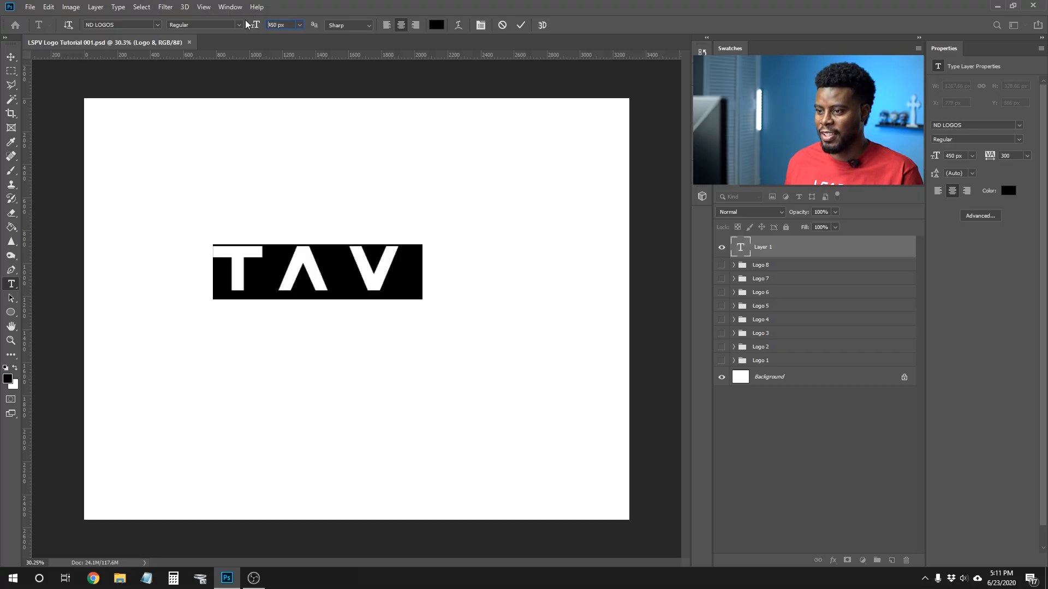
pyautogui.hotkey('ctrl', 'Return')
pyautogui.press('v')
pyautogui.moveTo(342, 292); pyautogui.dragTo(395, 285)
# Step: Add a second text layer reading TOTAL AUDIO VIDEO at 100 px below TAV
pyautogui.press('t')
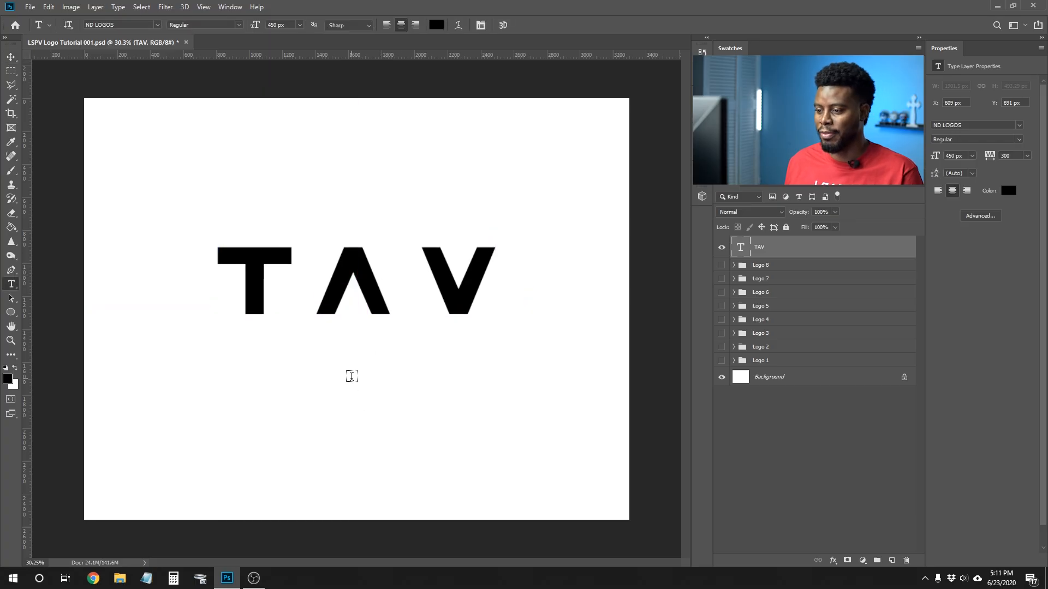
pyautogui.click(351, 376)
pyautogui.click(300, 25)
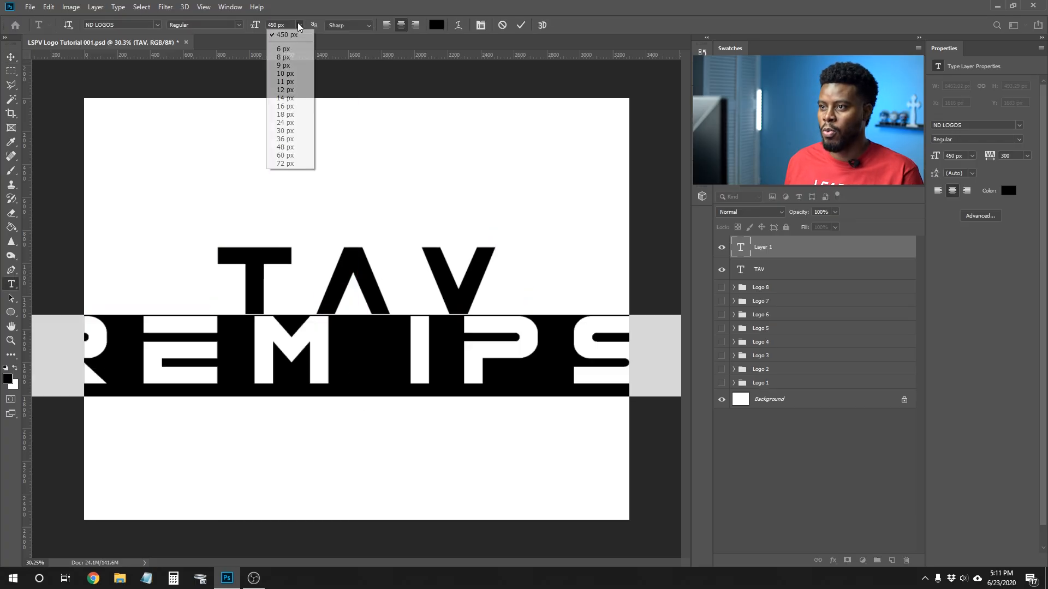
pyautogui.click(286, 155)
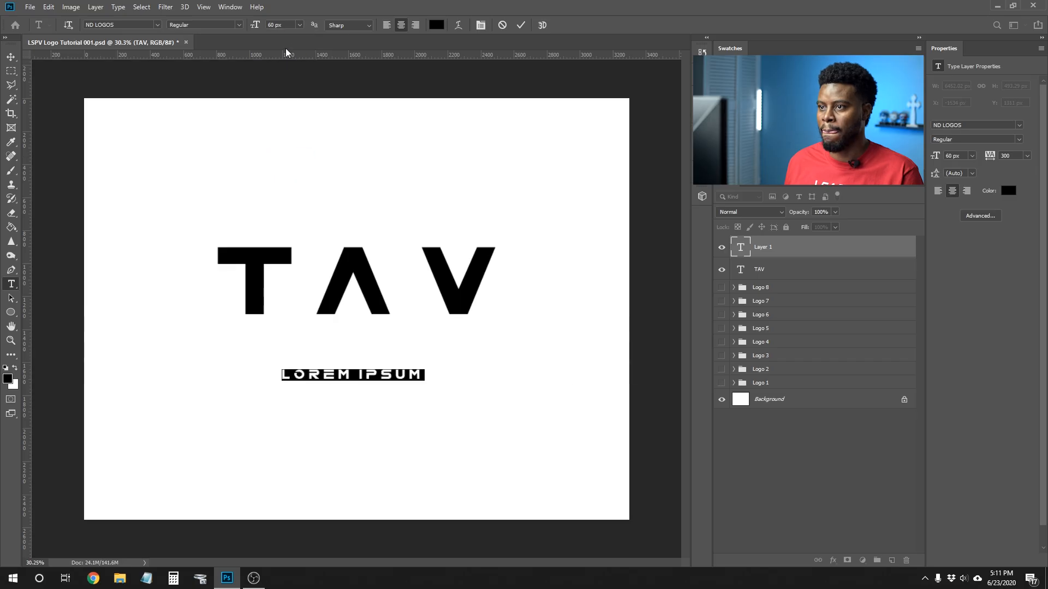
pyautogui.write('100')
pyautogui.press('Return')
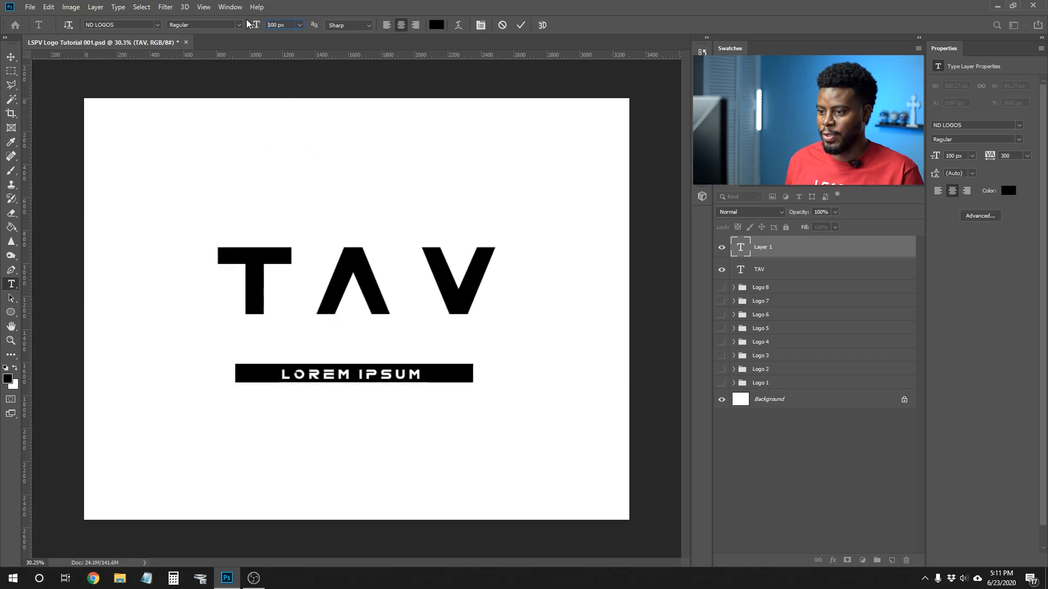
pyautogui.write('TOTAL')
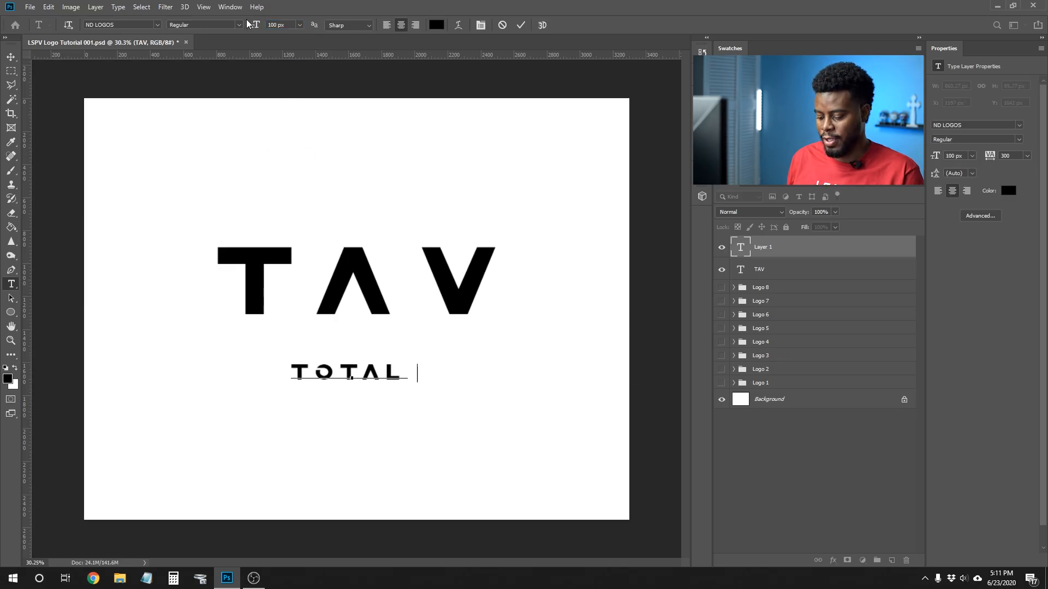
pyautogui.write('.AUDIO VIODE')
pyautogui.press('BackSpace')
pyautogui.press('BackSpace')
pyautogui.press('BackSpace')
pyautogui.write('DEO')
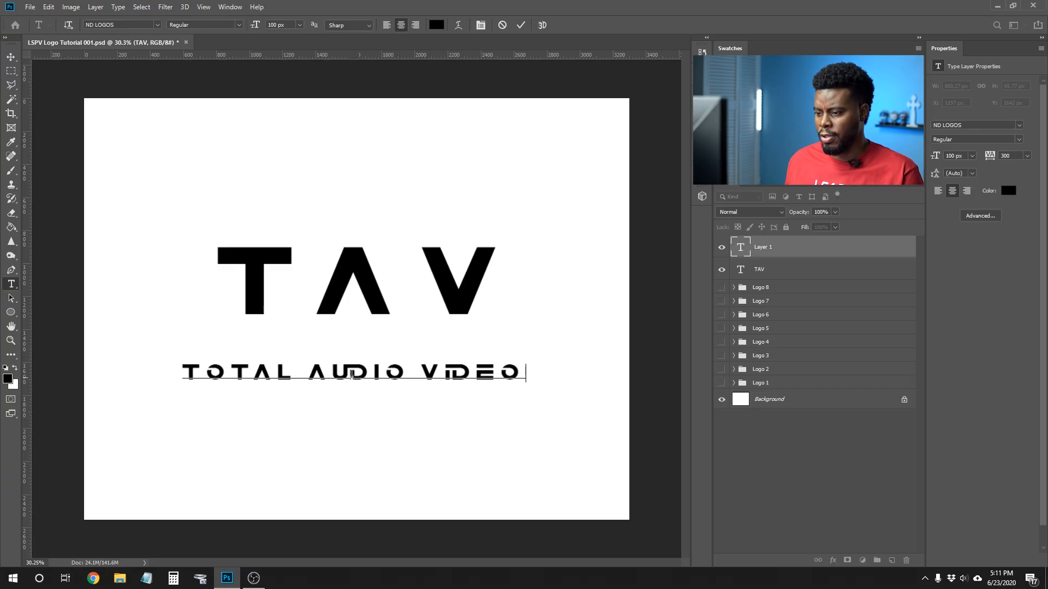
# Step: Change the TOTAL AUDIO VIDEO text's font to Nexa Bold
pyautogui.hotkey('ctrl', 'a')
pyautogui.click(157, 24)
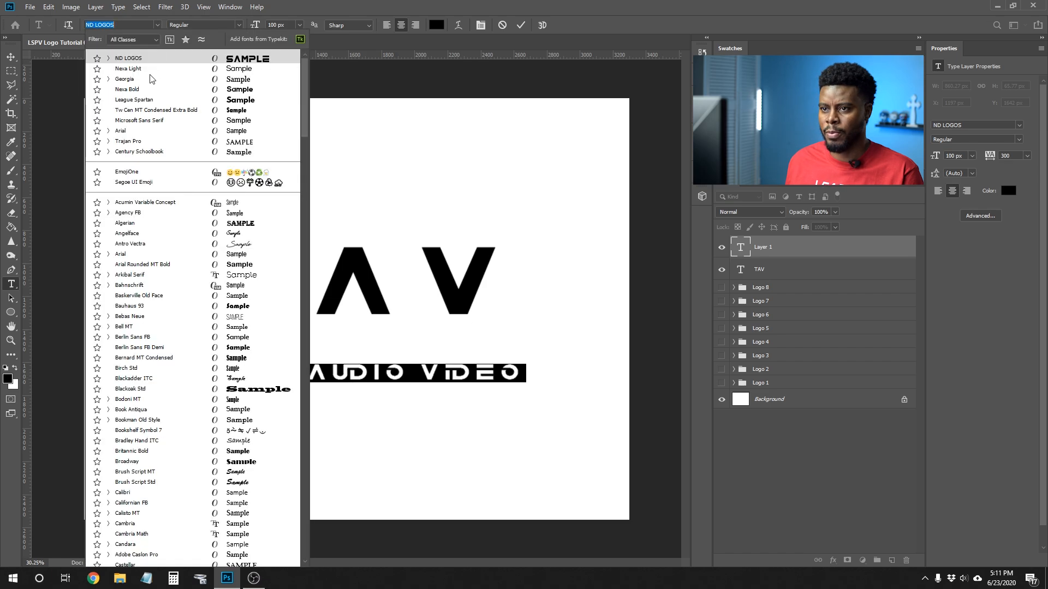
pyautogui.click(457, 222)
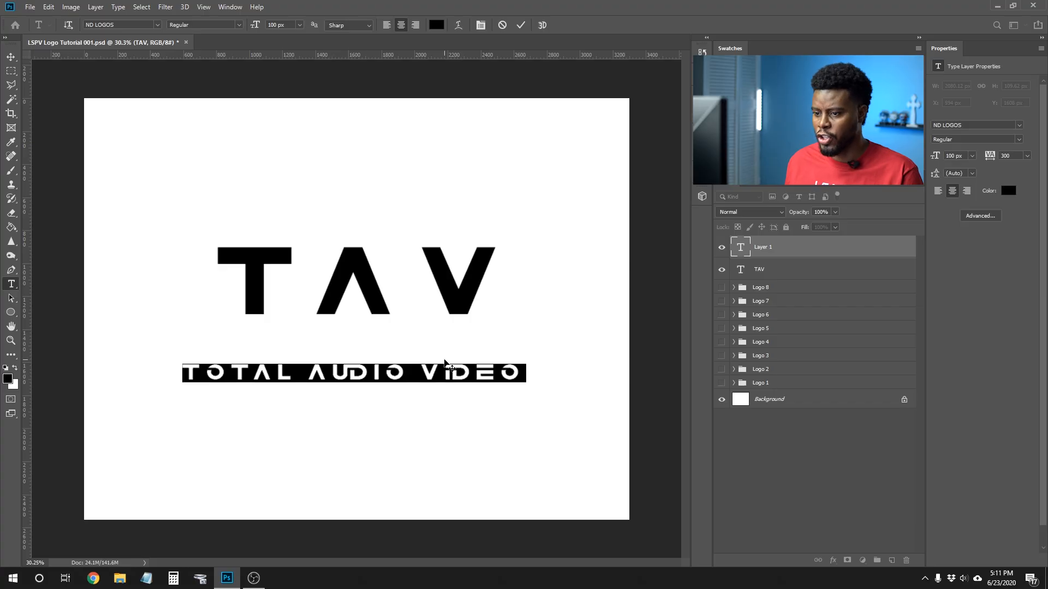
pyautogui.click(158, 24)
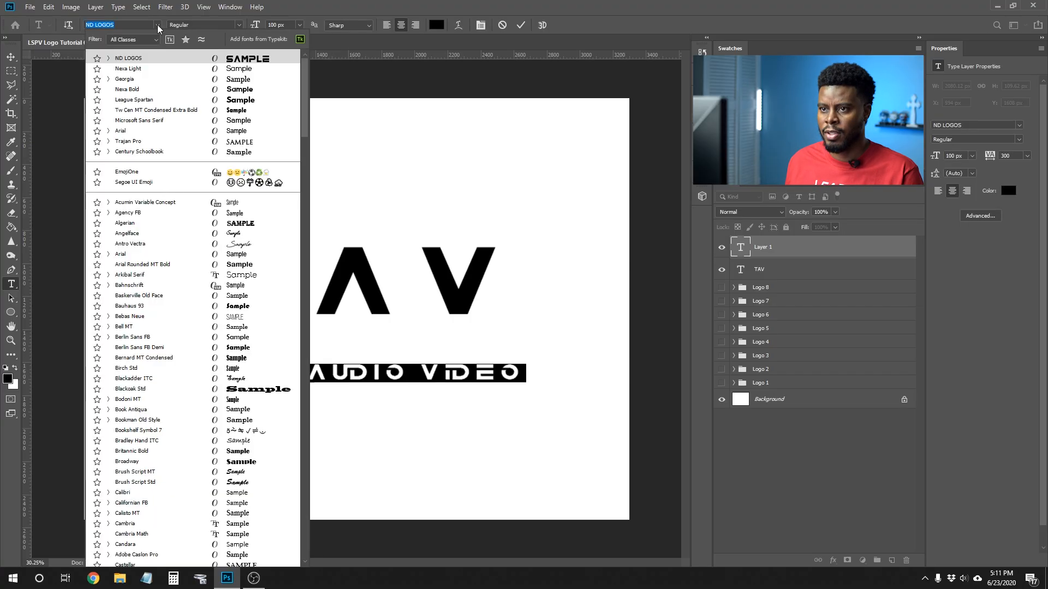
pyautogui.click(139, 90)
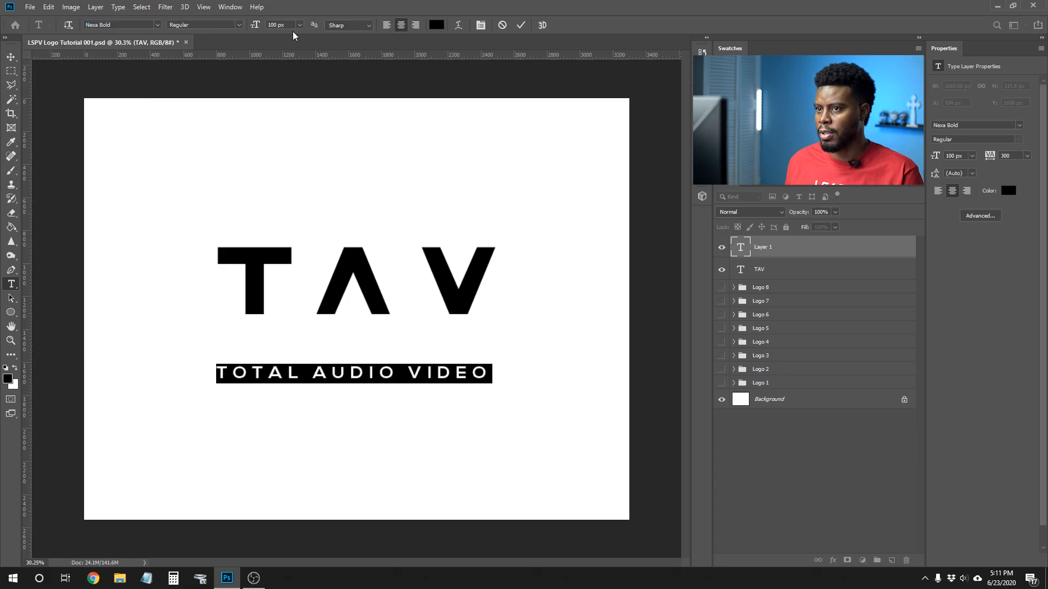
pyautogui.click(766, 260)
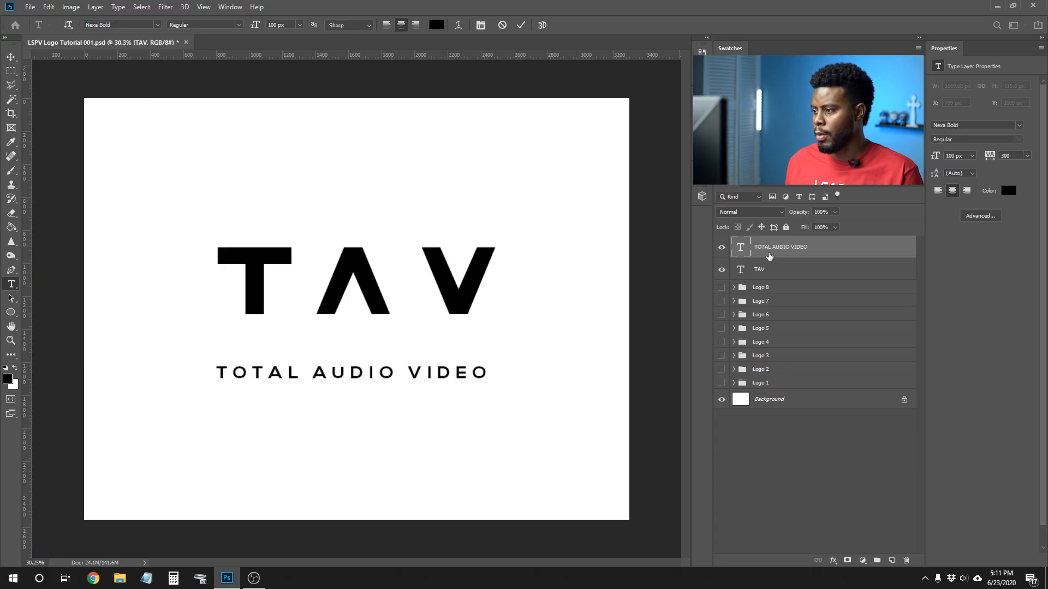
# Step: Set the TOTAL AUDIO VIDEO text's tracking to 200 and move it up, centred closely beneath TAV
pyautogui.write('100')
pyautogui.press('Return')
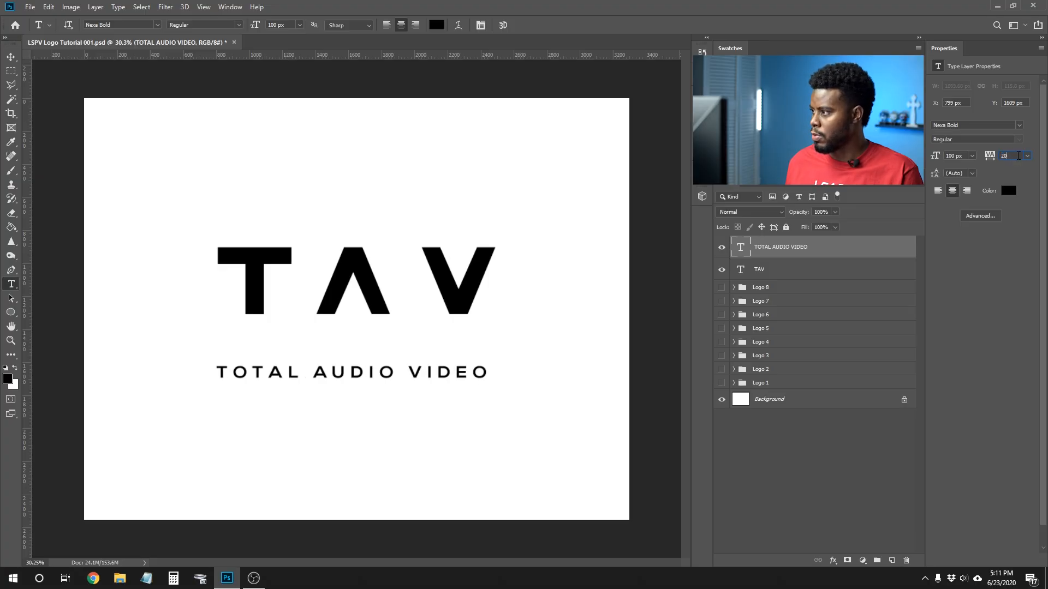
pyautogui.press('v')
pyautogui.moveTo(393, 376); pyautogui.dragTo(400, 375)
pyautogui.moveTo(381, 377); pyautogui.dragTo(385, 358)
pyautogui.press('u')
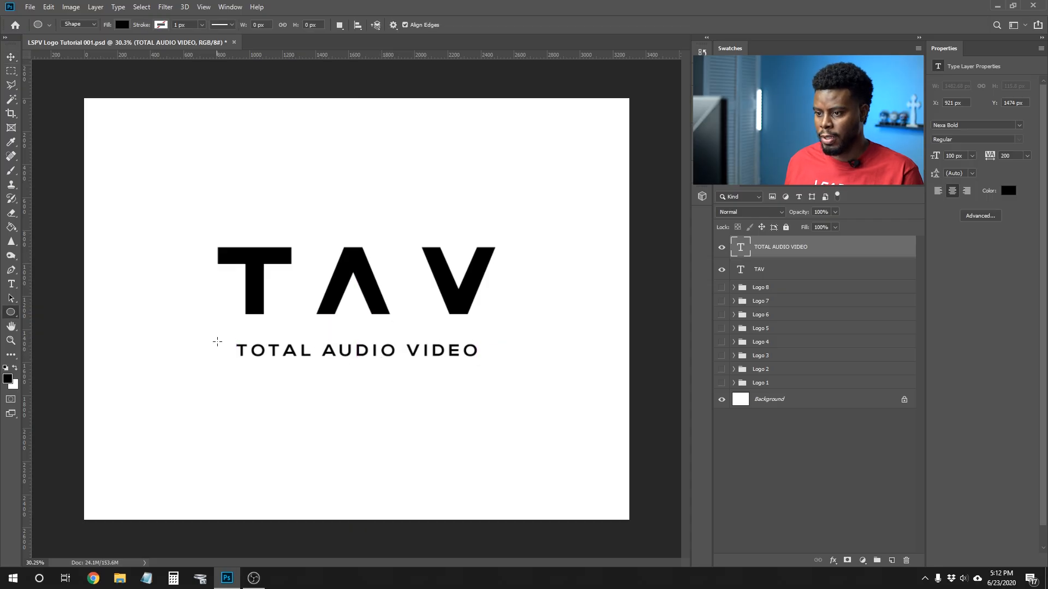
pyautogui.moveTo(225, 338); pyautogui.dragTo(451, 367)
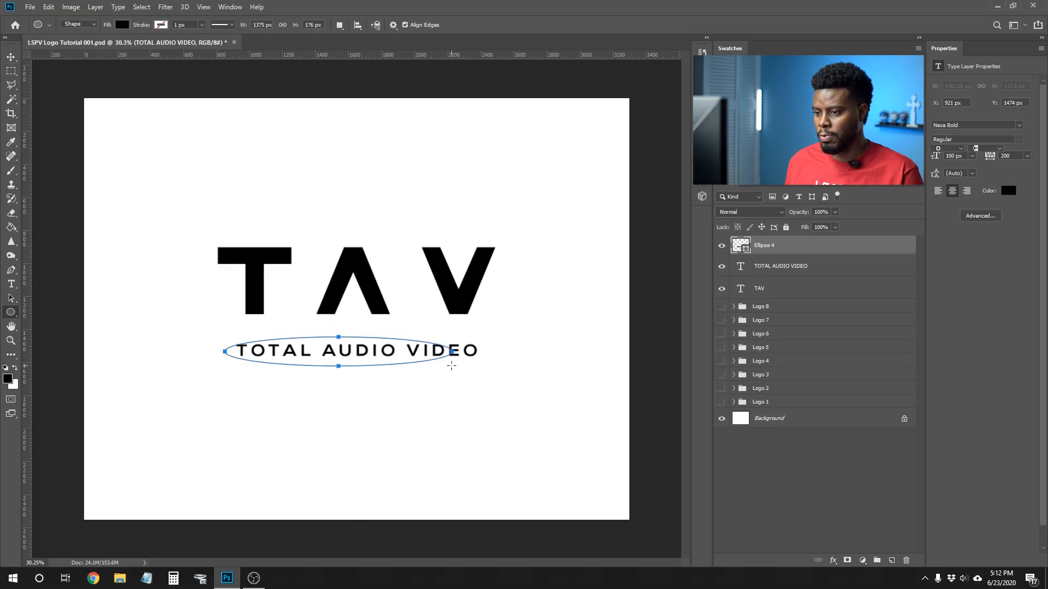
pyautogui.hotkey('ctrl', 'z')
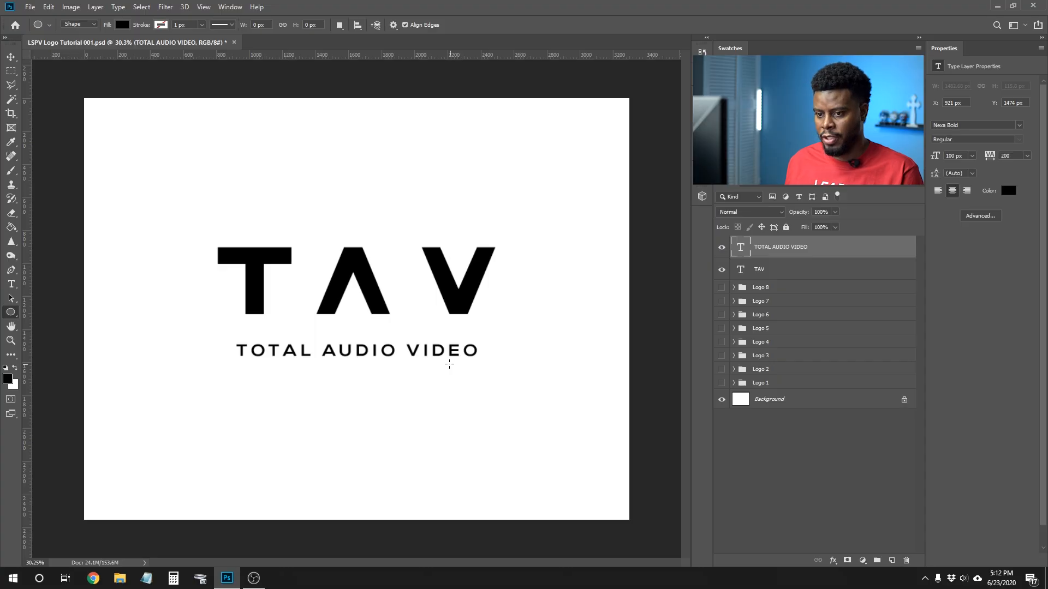
# Step: Draw a black rectangle about 1590 by 153 px around TOTAL AUDIO VIDEO and place its layer beneath that text layer
pyautogui.hotkey('shift', 'u')
pyautogui.hotkey('shift', 'u')
pyautogui.hotkey('shift', 'u')
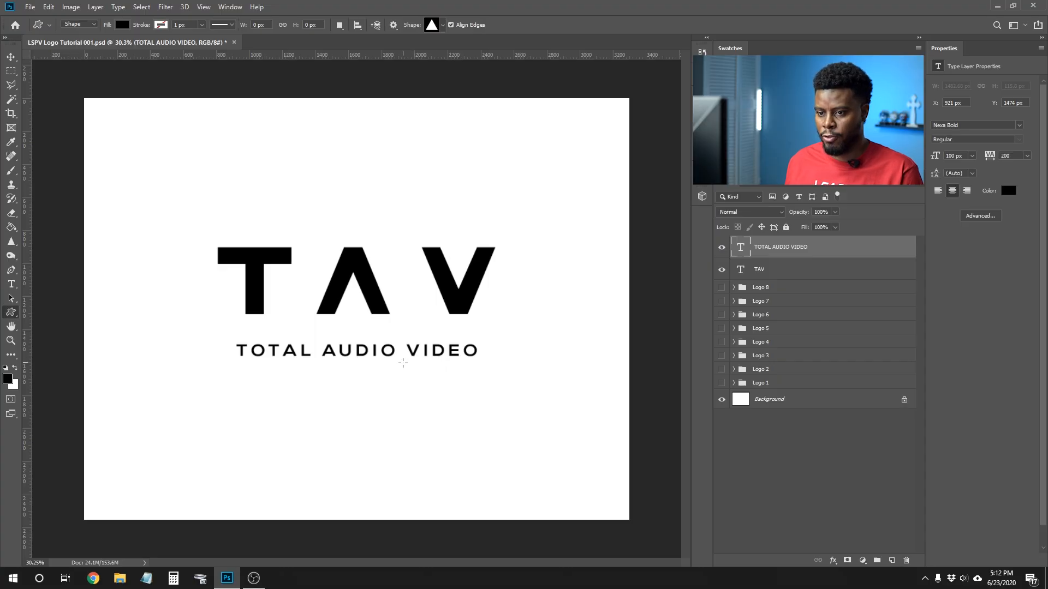
pyautogui.hotkey('shift', 'u')
pyautogui.moveTo(229, 339); pyautogui.dragTo(491, 364)
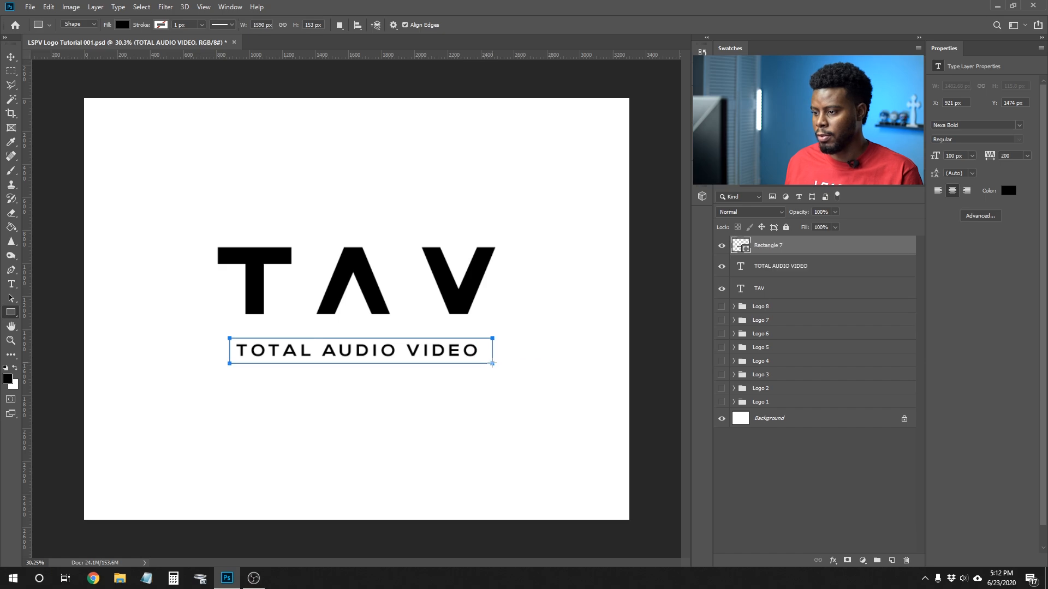
pyautogui.moveTo(775, 242); pyautogui.dragTo(771, 276)
# Step: Set the TOTAL AUDIO VIDEO text's colour to white (ffffff)
pyautogui.click(769, 252)
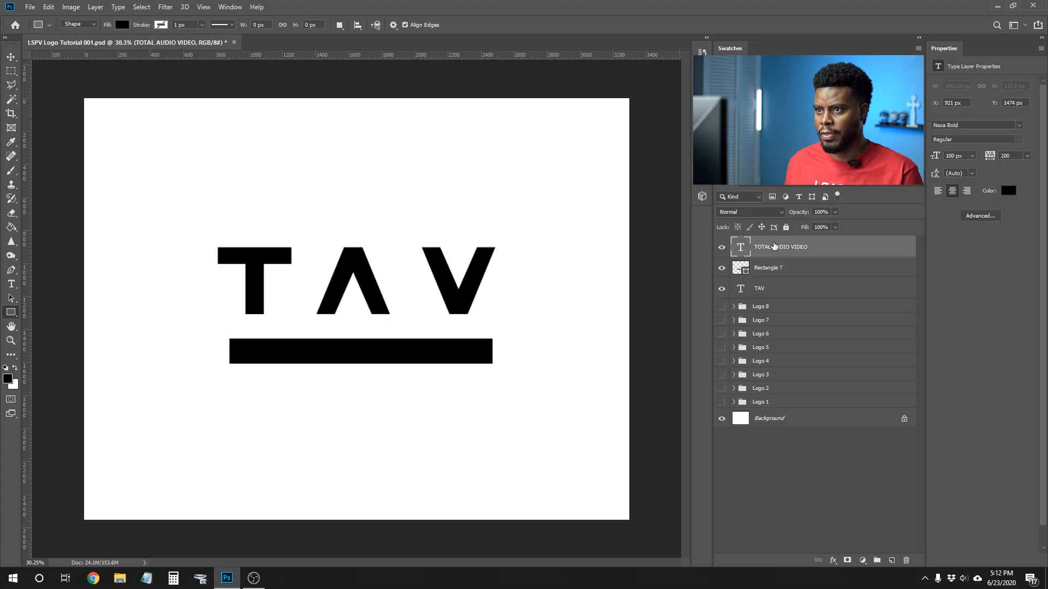
pyautogui.press('t')
pyautogui.click(437, 25)
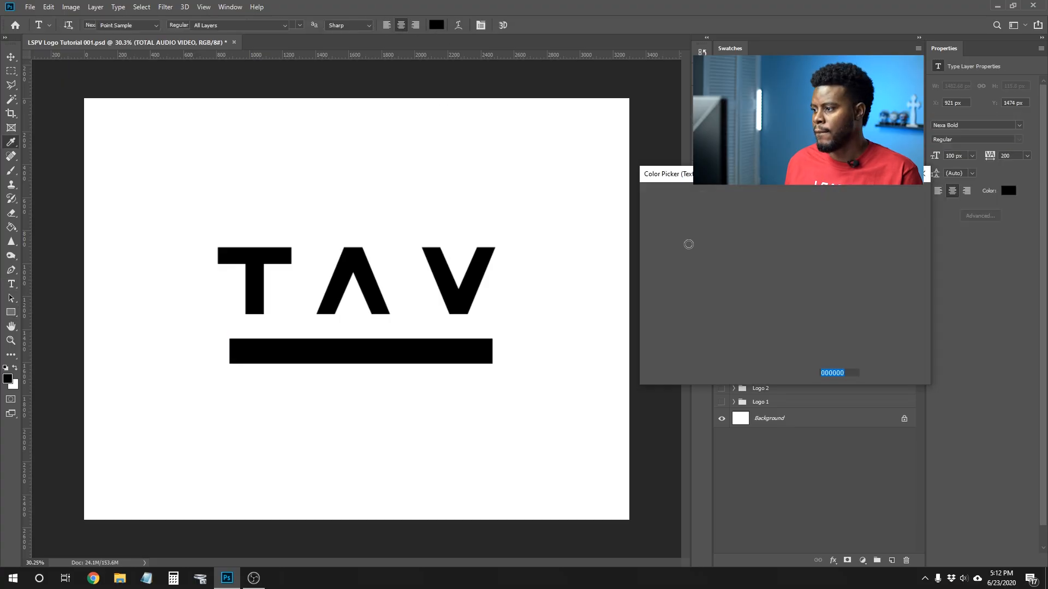
pyautogui.moveTo(660, 218); pyautogui.dragTo(638, 188)
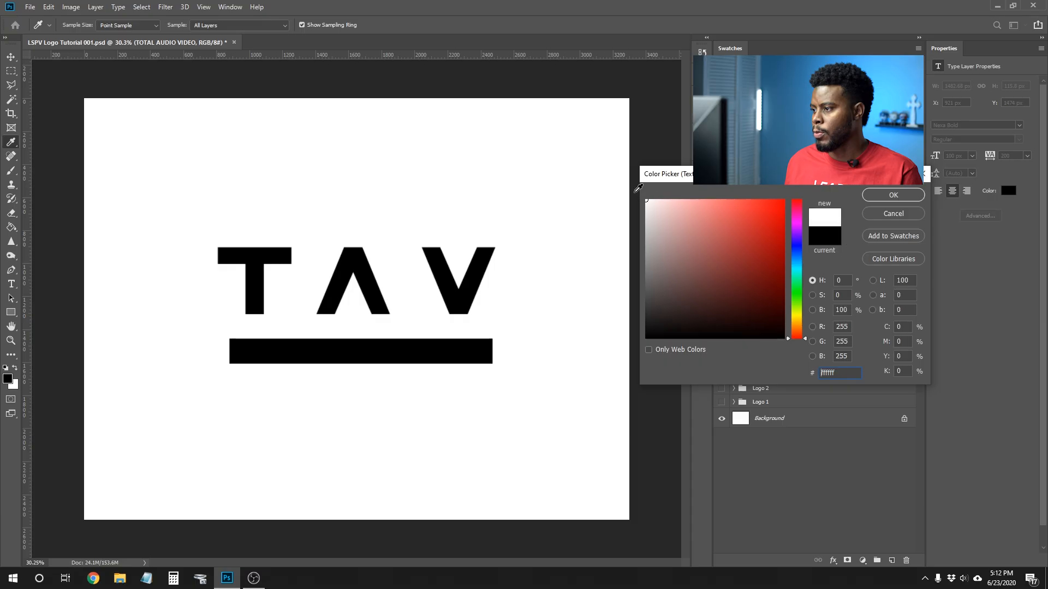
pyautogui.click(871, 198)
# Step: Align the TOTAL AUDIO VIDEO text and the black rectangle on their horizontal and vertical centres
pyautogui.keyDown('ctrl'); pyautogui.click(782, 267); pyautogui.keyUp('ctrl')
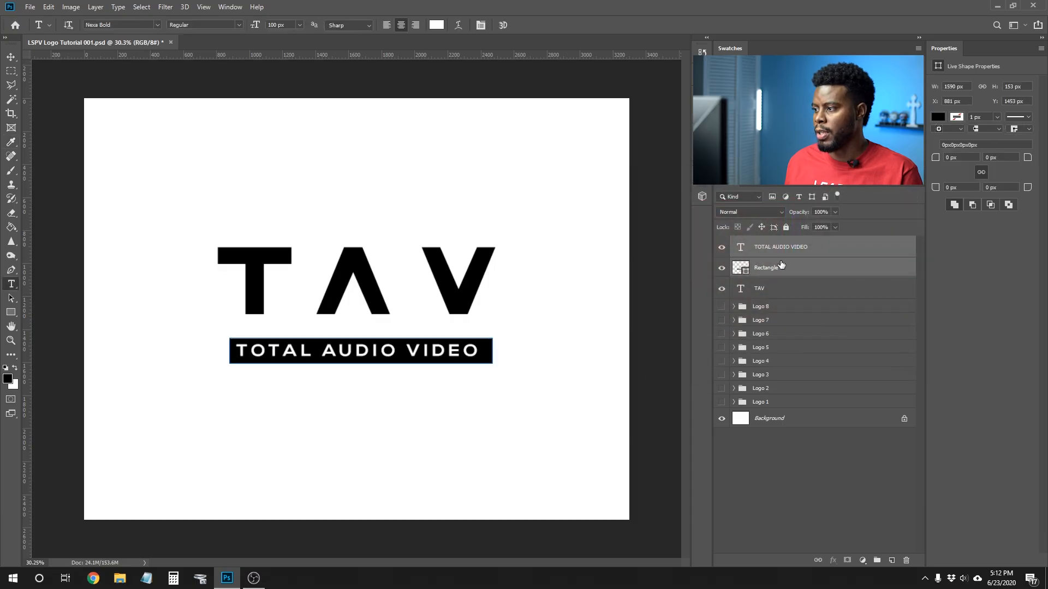
pyautogui.press('v')
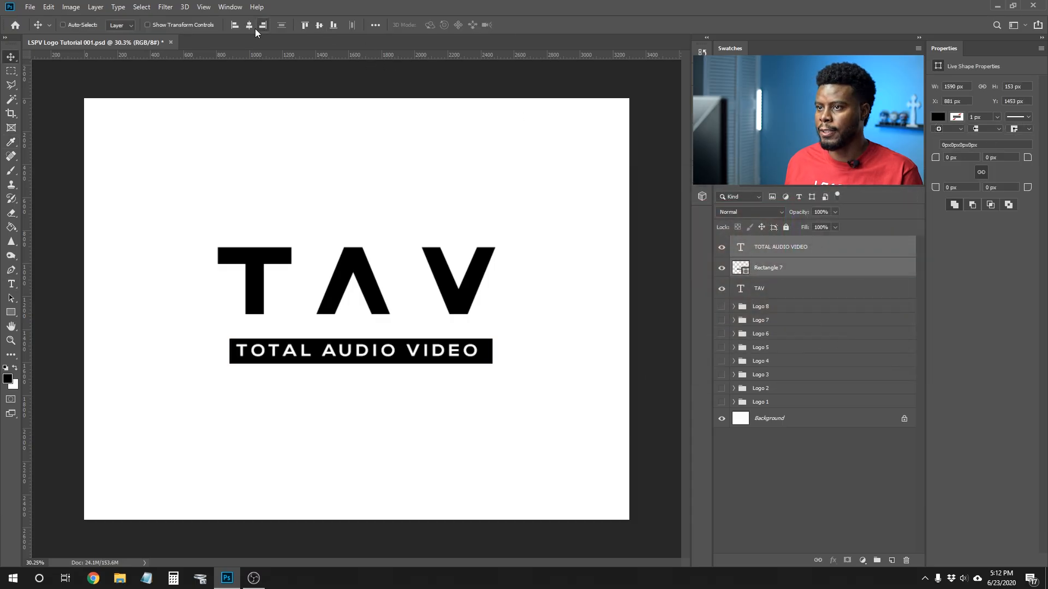
pyautogui.click(249, 25)
pyautogui.click(319, 25)
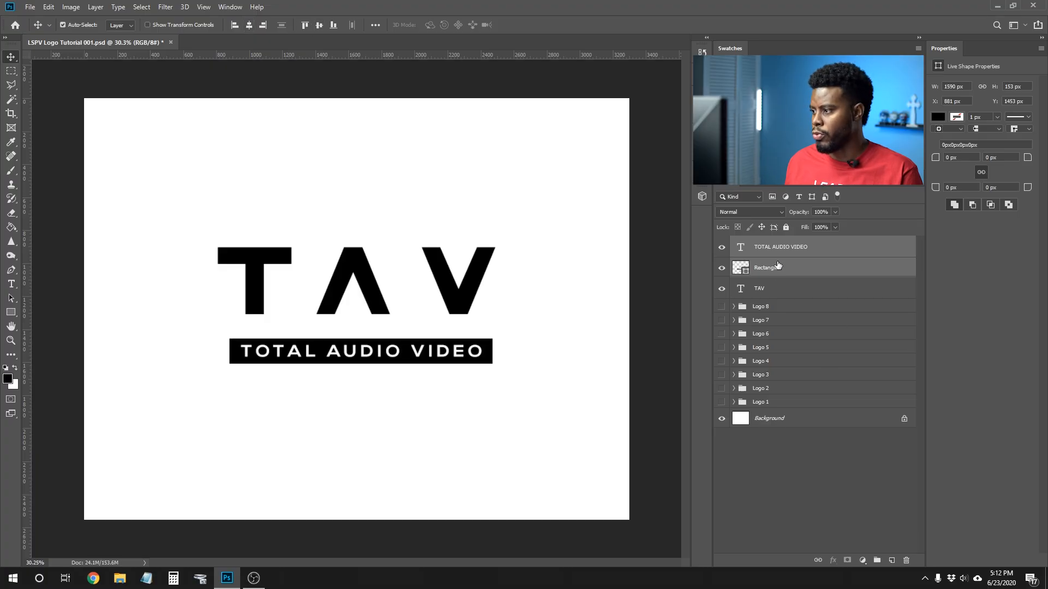
# Step: Group the TOTAL AUDIO VIDEO text and its black rectangle, and name the group Total Audio Video Text
pyautogui.hotkey('ctrl', 'g')
pyautogui.doubleClick(764, 243)
pyautogui.write('T')
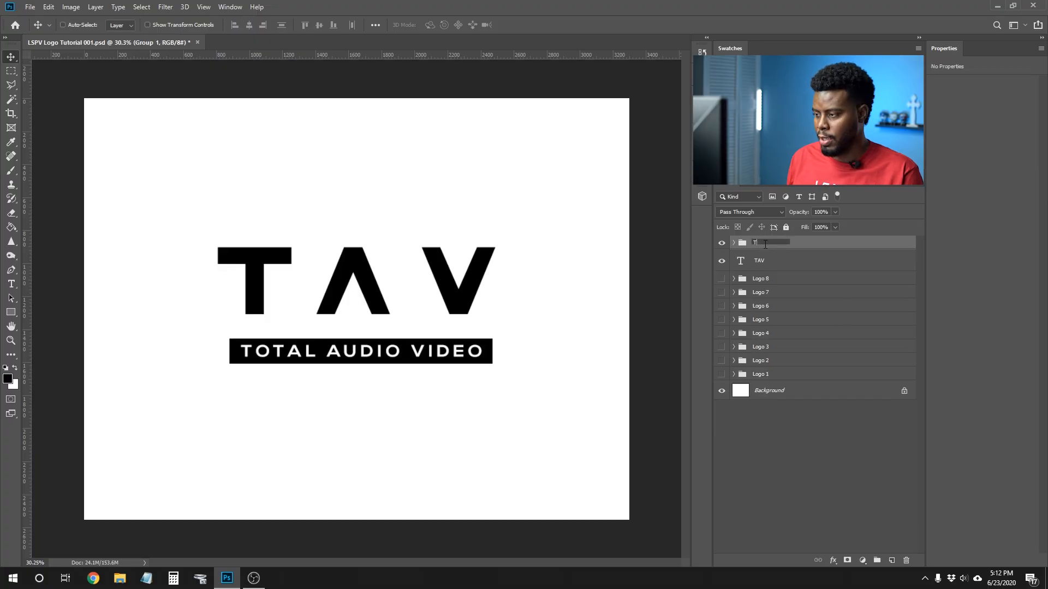
pyautogui.write('otal')
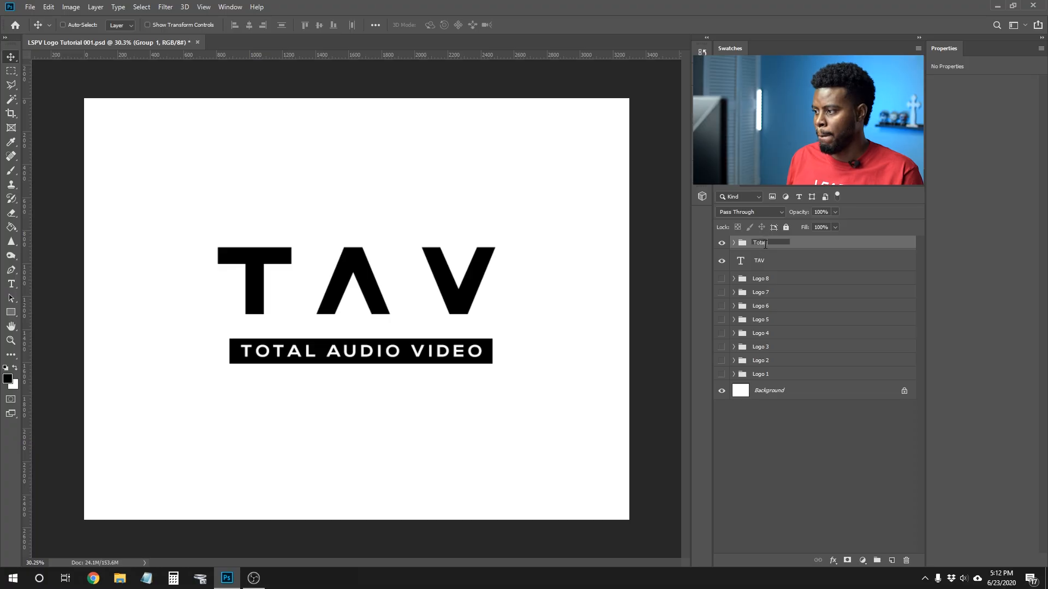
pyautogui.write(' Audio Video Text')
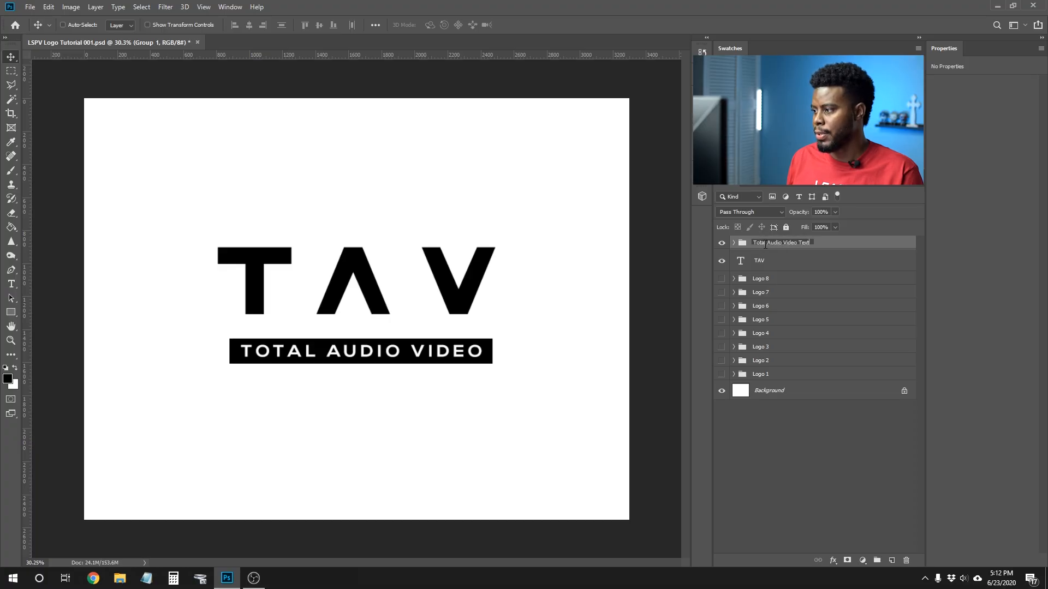
pyautogui.press('Return')
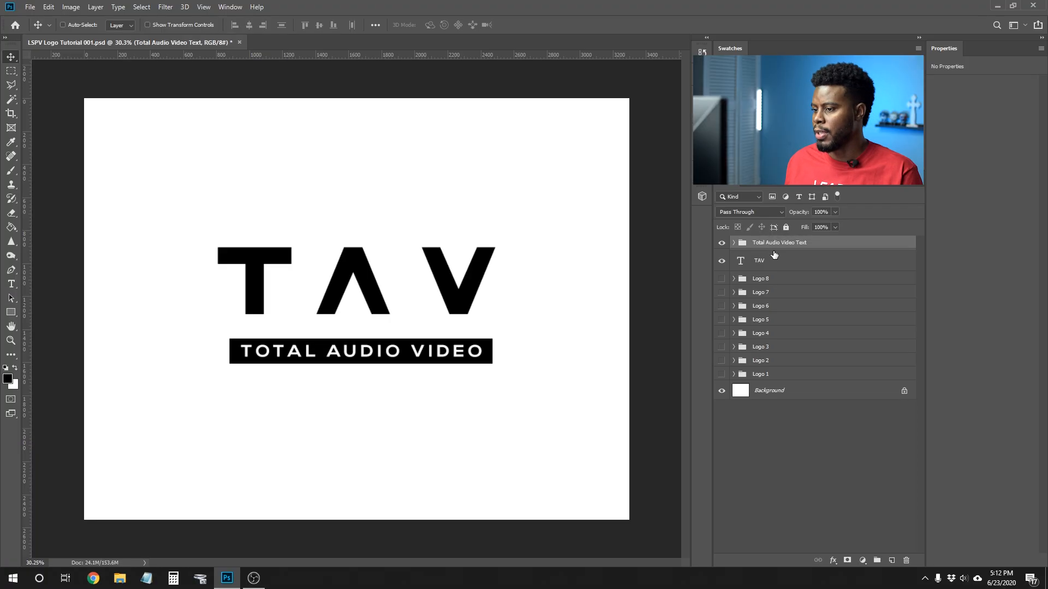
# Step: Align the Total Audio Video Text group and the TAV text on their horizontal centres
pyautogui.keyDown('ctrl'); pyautogui.click(780, 266); pyautogui.keyUp('ctrl')
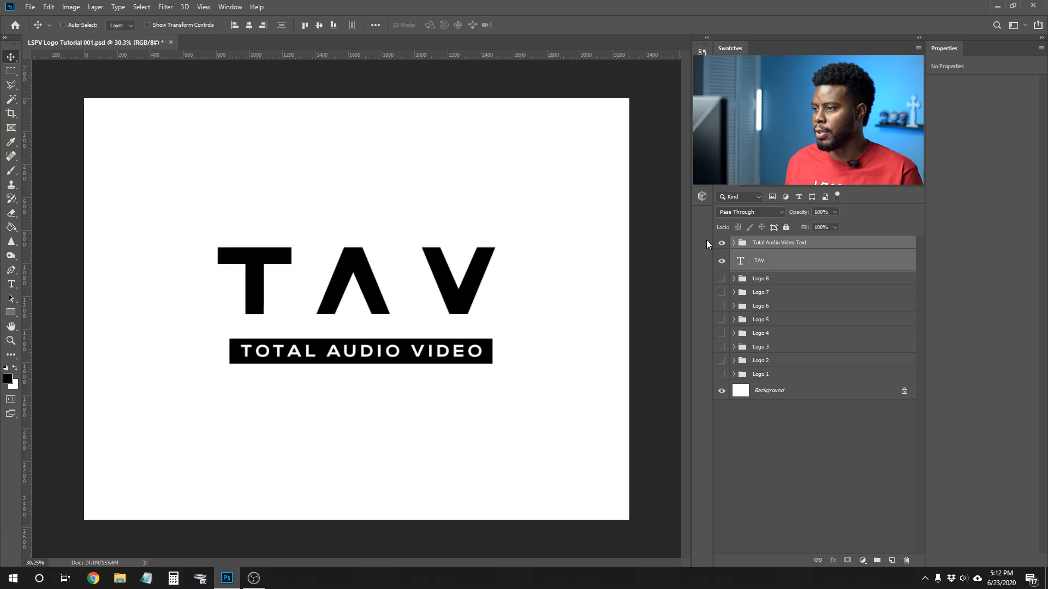
pyautogui.click(252, 27)
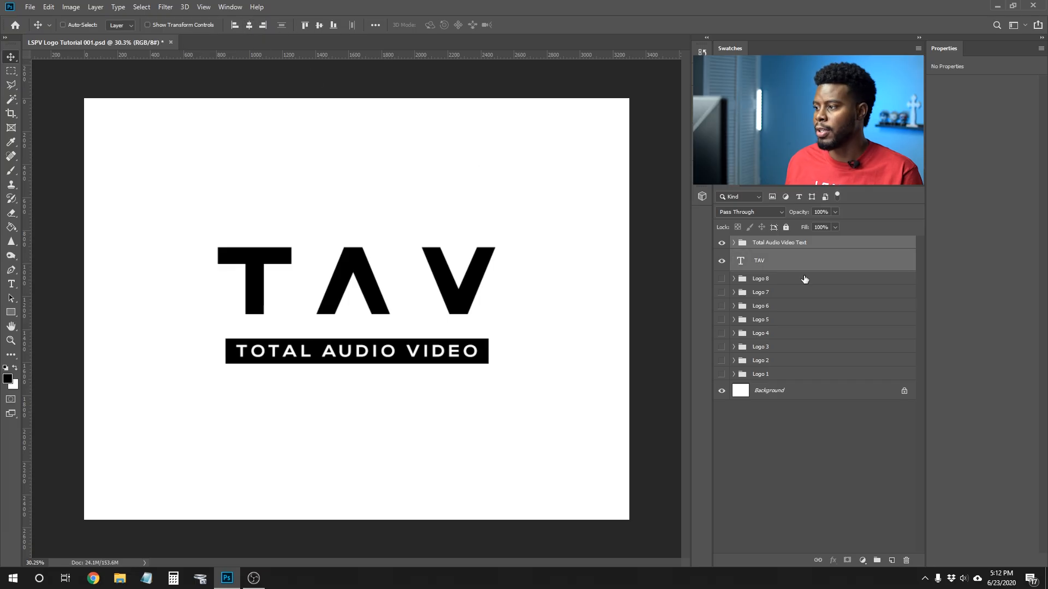
pyautogui.click(806, 247)
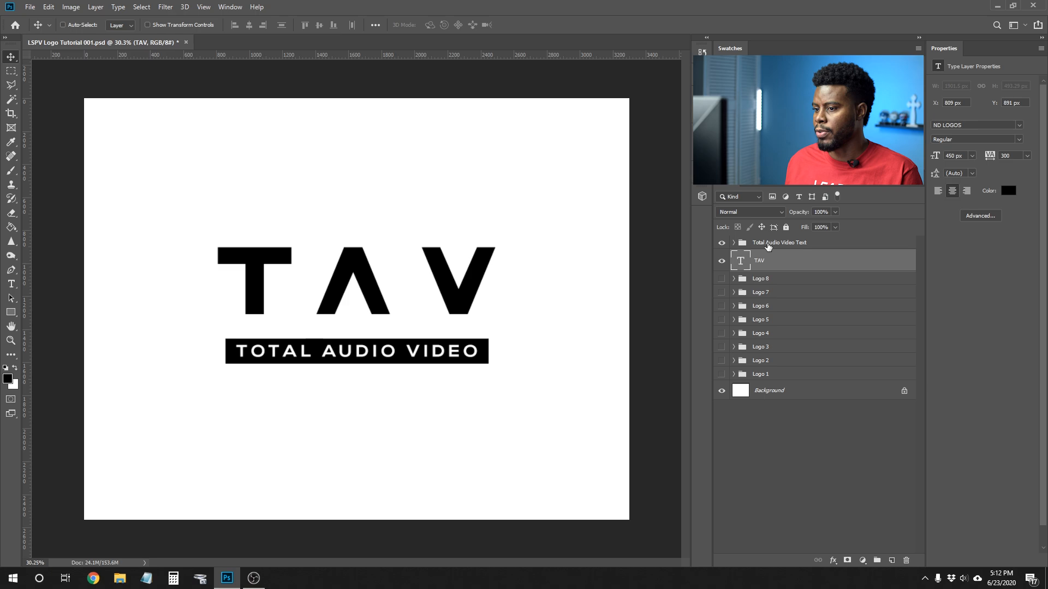
# Step: Move the Total Audio Video Text group to TAV's left edge and scale it to about 105.7% width and 113.1% height, matching TAV's full width
pyautogui.moveTo(349, 353); pyautogui.dragTo(364, 341)
pyautogui.hotkey('ctrl', 't')
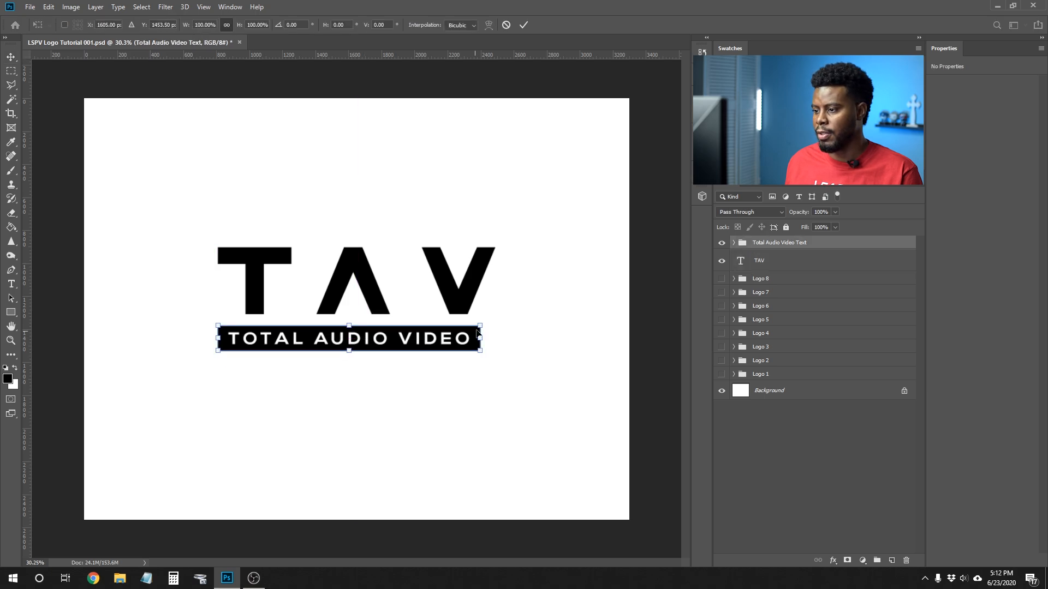
pyautogui.moveTo(480, 326); pyautogui.dragTo(494, 322)
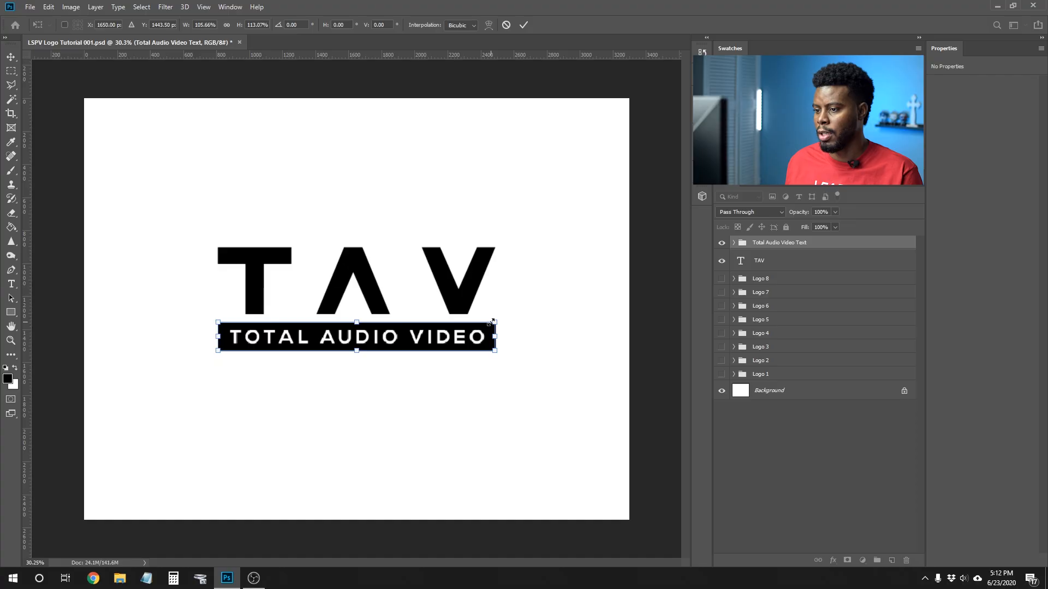
pyautogui.press('Return')
# Step: Reposition the Total Audio Video Text group vertically, leaving a small even gap beneath TAV
pyautogui.moveTo(459, 345); pyautogui.dragTo(430, 311)
pyautogui.hotkey('shift', 'Down')
pyautogui.hotkey('shift', 'Down')
pyautogui.hotkey('shift', 'Down')
pyautogui.hotkey('shift', 'Down')
pyautogui.hotkey('shift', 'Down')
pyautogui.hotkey('shift', 'Down')
pyautogui.hotkey('shift', 'Down')
pyautogui.hotkey('shift', 'Down')
pyautogui.hotkey('shift', 'Down')
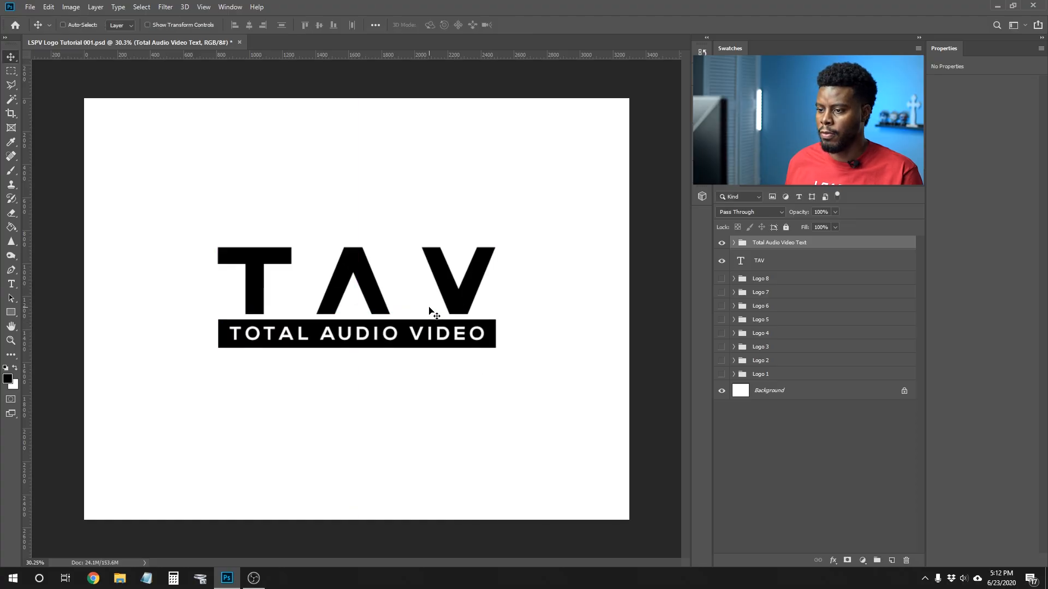
# Step: Group the TAV text with the Total Audio Video Text group and name the new group Logo 9
pyautogui.keyDown('ctrl'); pyautogui.click(801, 268); pyautogui.keyUp('ctrl')
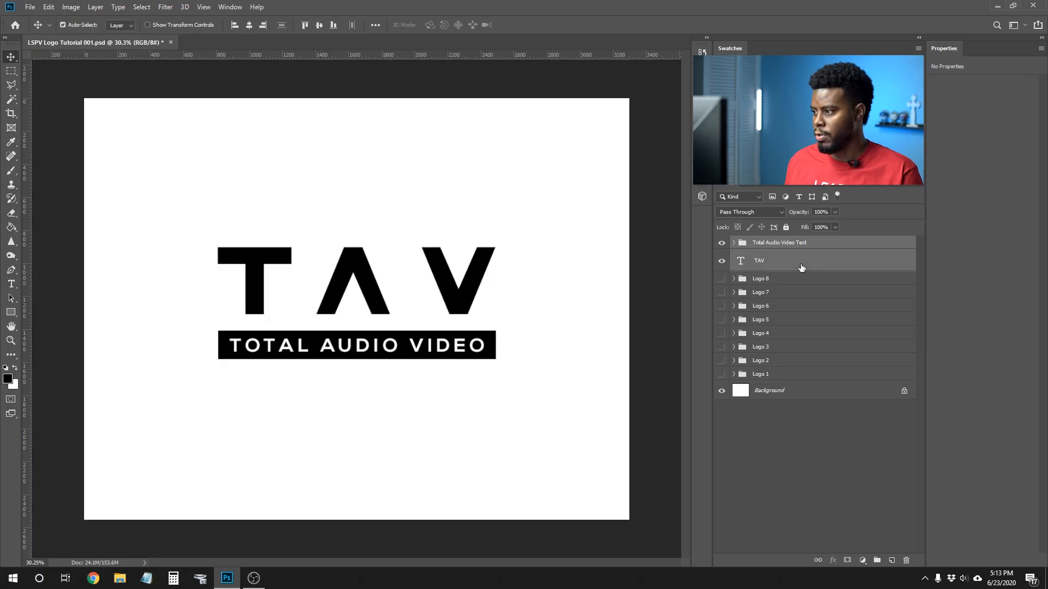
pyautogui.hotkey('ctrl', 'g')
pyautogui.doubleClick(766, 243)
pyautogui.write('Logo 9')
pyautogui.press('Return')
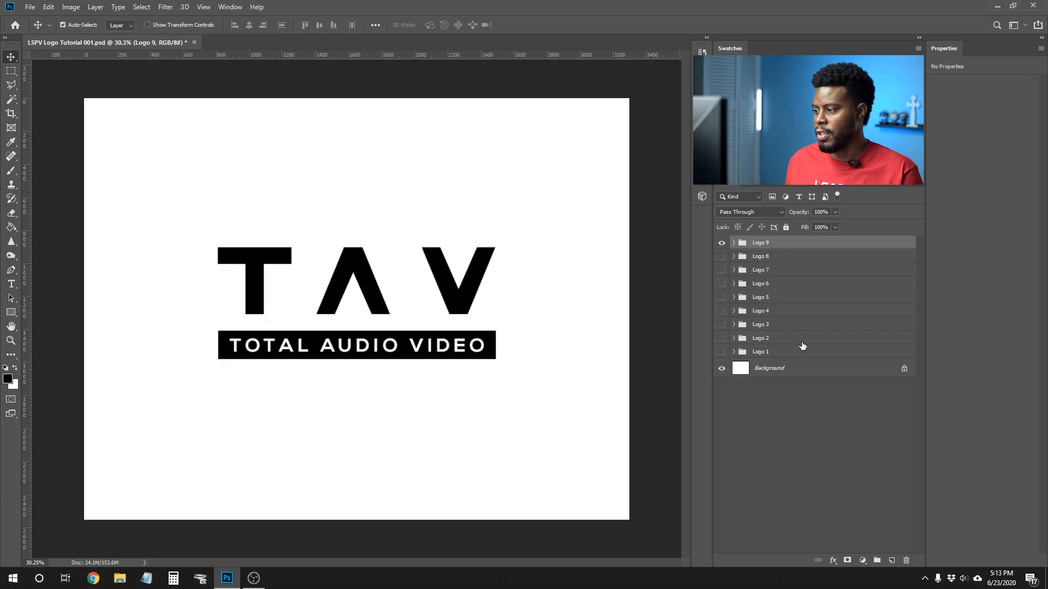
# Step: Centre the Logo 9 group on the canvas by aligning it with the Background layer
pyautogui.keyDown('ctrl'); pyautogui.click(798, 374); pyautogui.keyUp('ctrl')
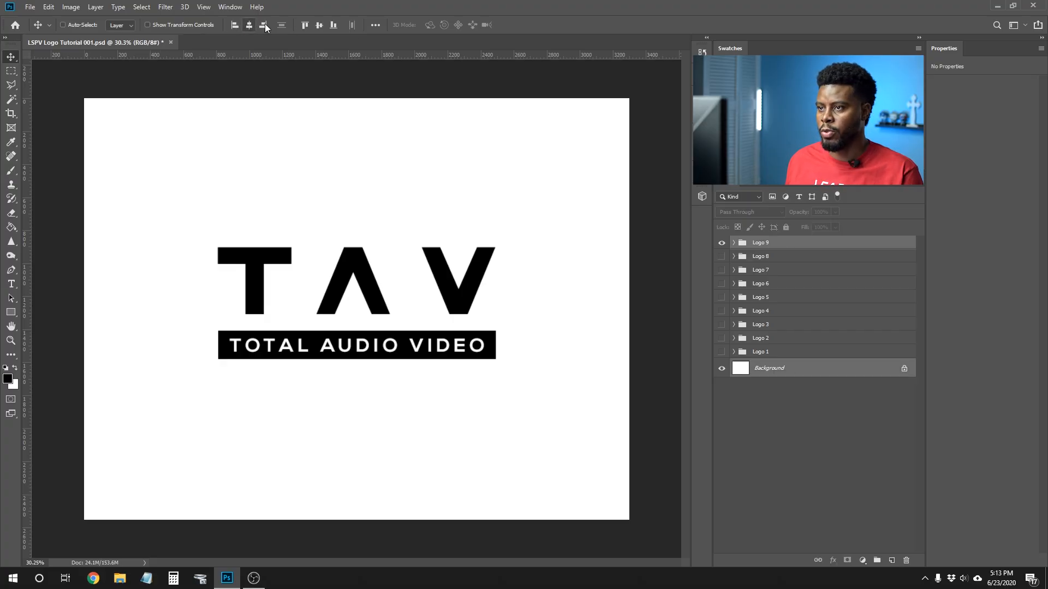
pyautogui.click(321, 27)
pyautogui.click(800, 245)
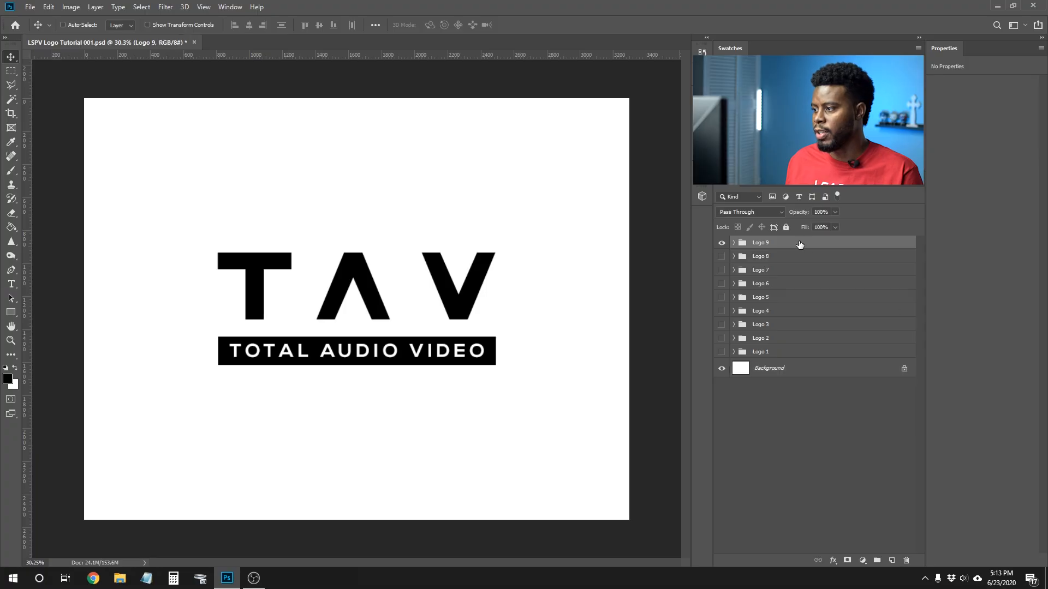
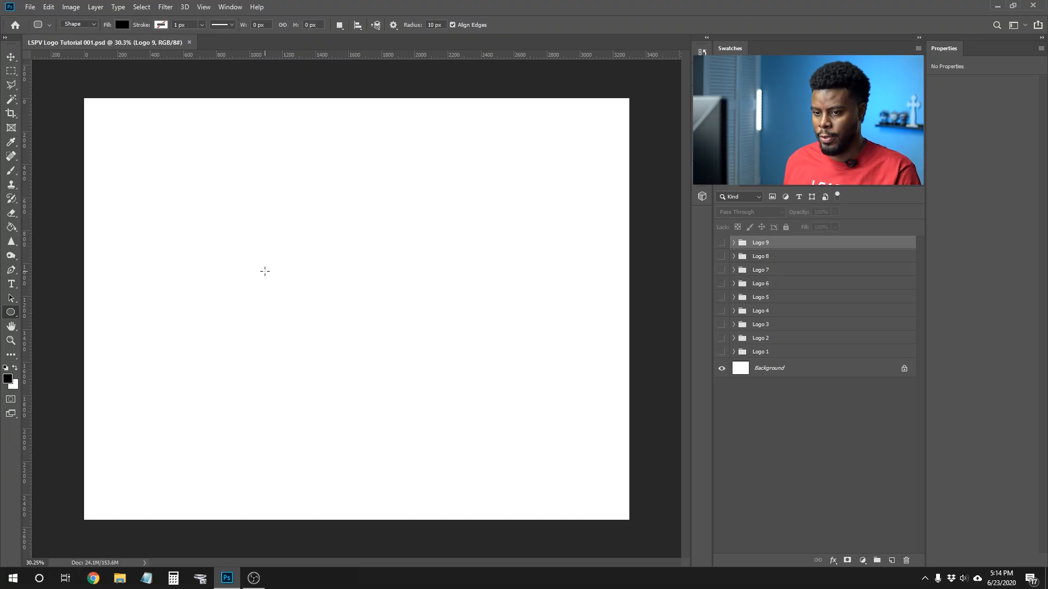
# Step: Draw a circle about 1027 px across and give it no fill and a 30 px black stroke
pyautogui.hotkey('shift', 'u')
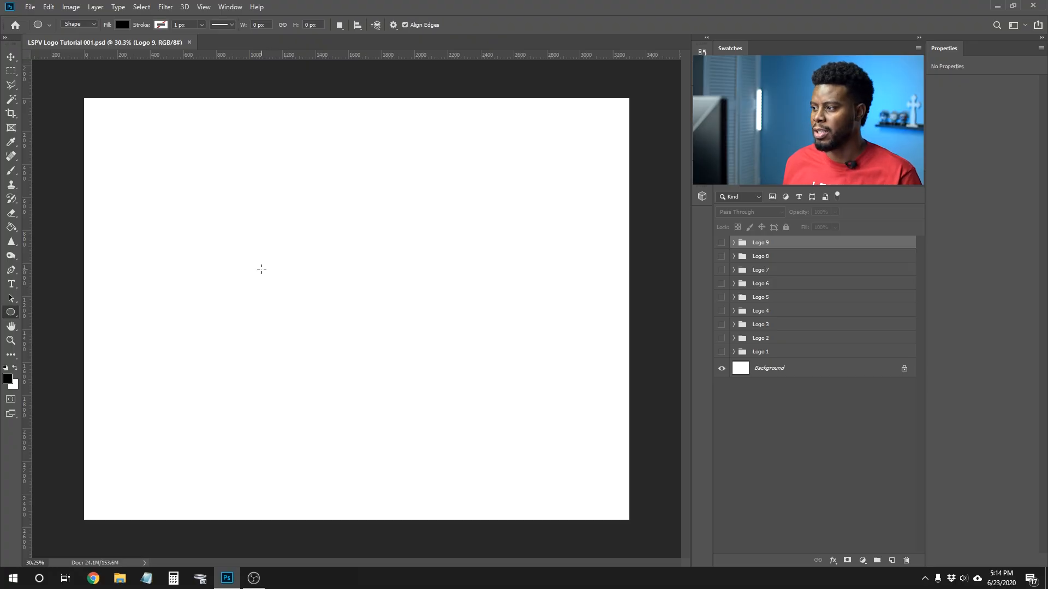
pyautogui.moveTo(255, 233)
pyautogui.mouseDown()
pyautogui.moveTo(439, 434)
pyautogui.moveTo(402, 378)
pyautogui.moveTo(426, 403)
pyautogui.mouseUp()
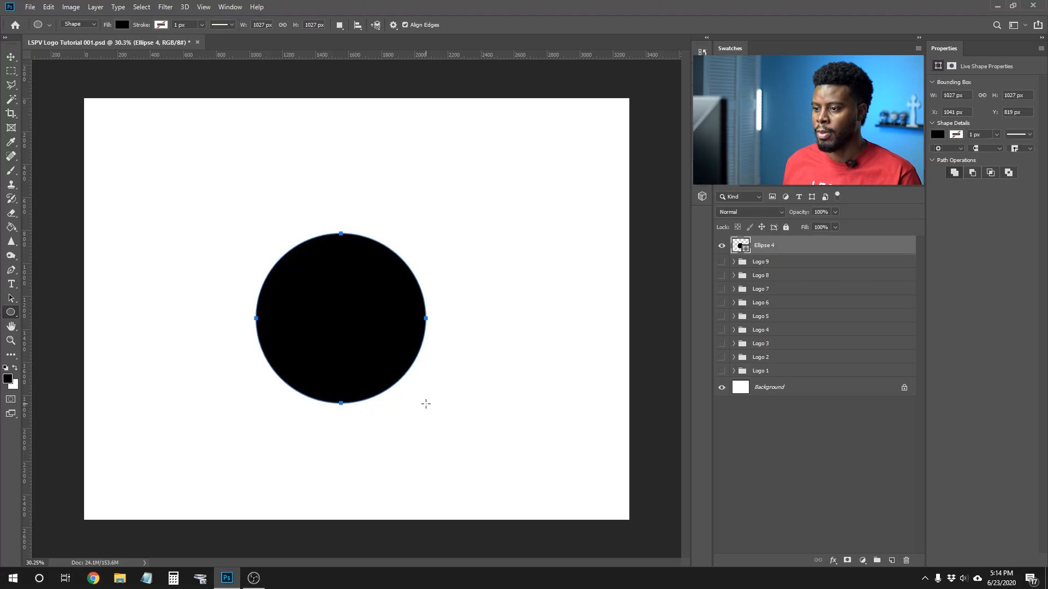
pyautogui.click(159, 26)
pyautogui.click(135, 45)
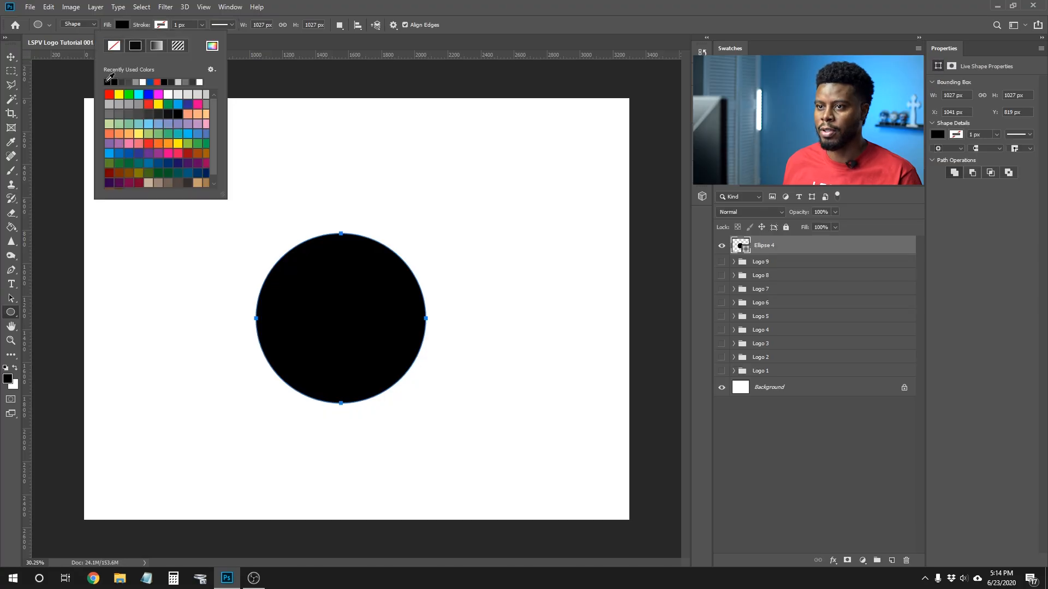
pyautogui.click(122, 24)
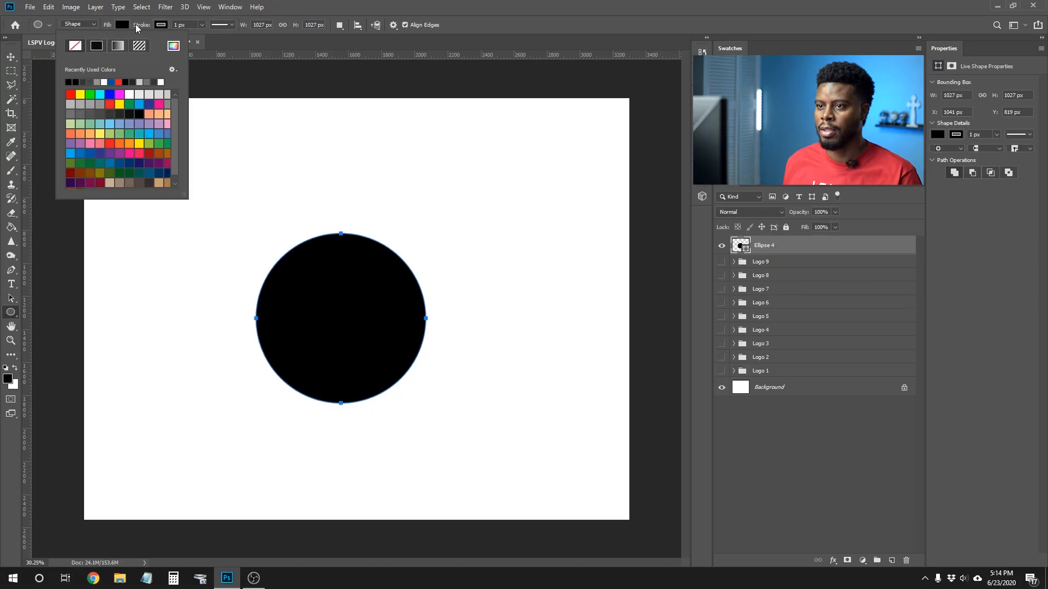
pyautogui.click(75, 46)
pyautogui.click(197, 24)
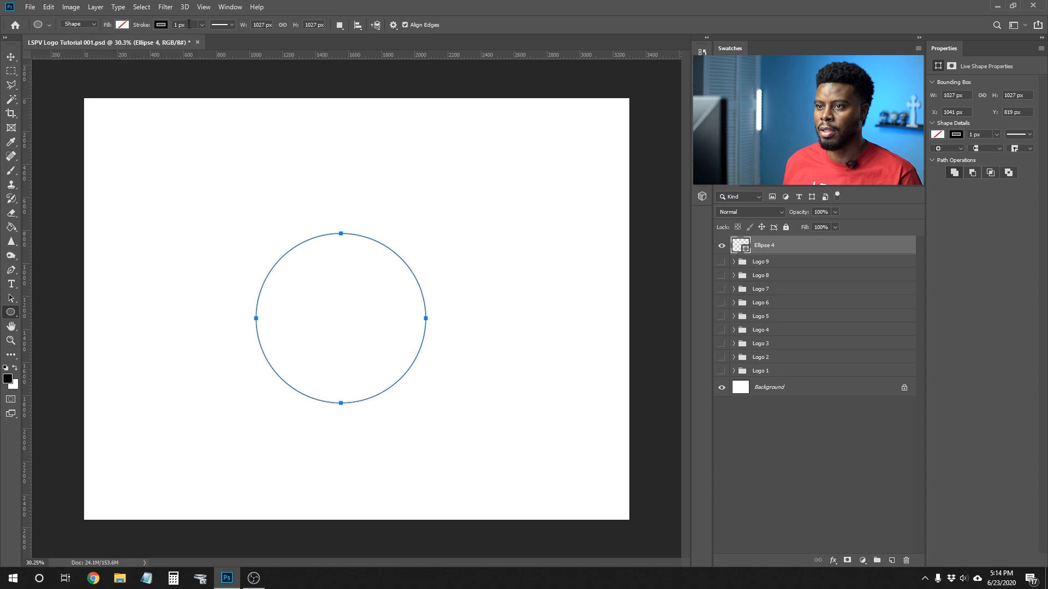
pyautogui.moveTo(184, 24); pyautogui.dragTo(171, 22)
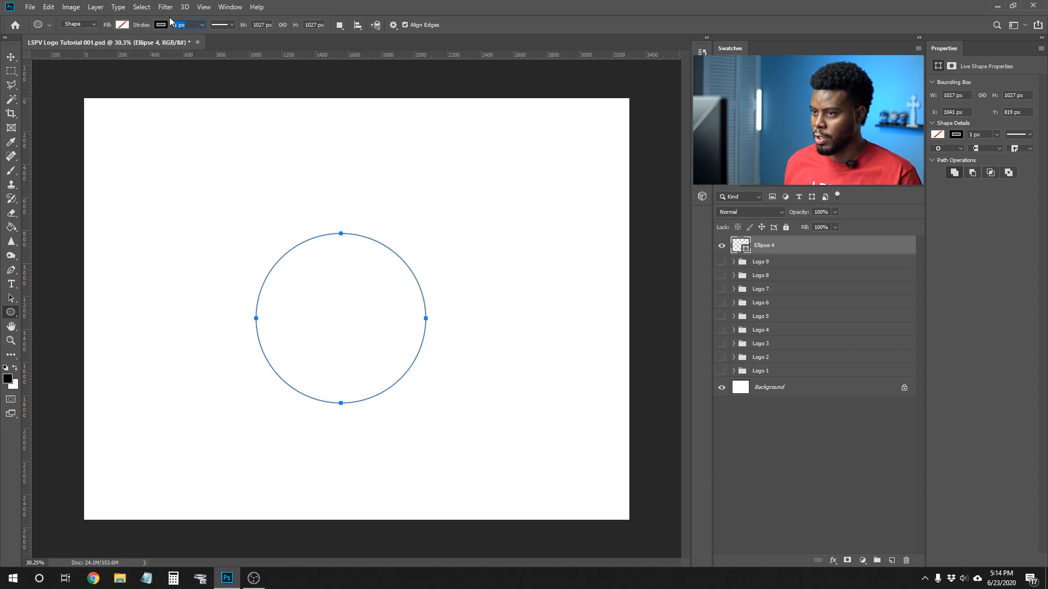
pyautogui.write('30')
pyautogui.press('Return')
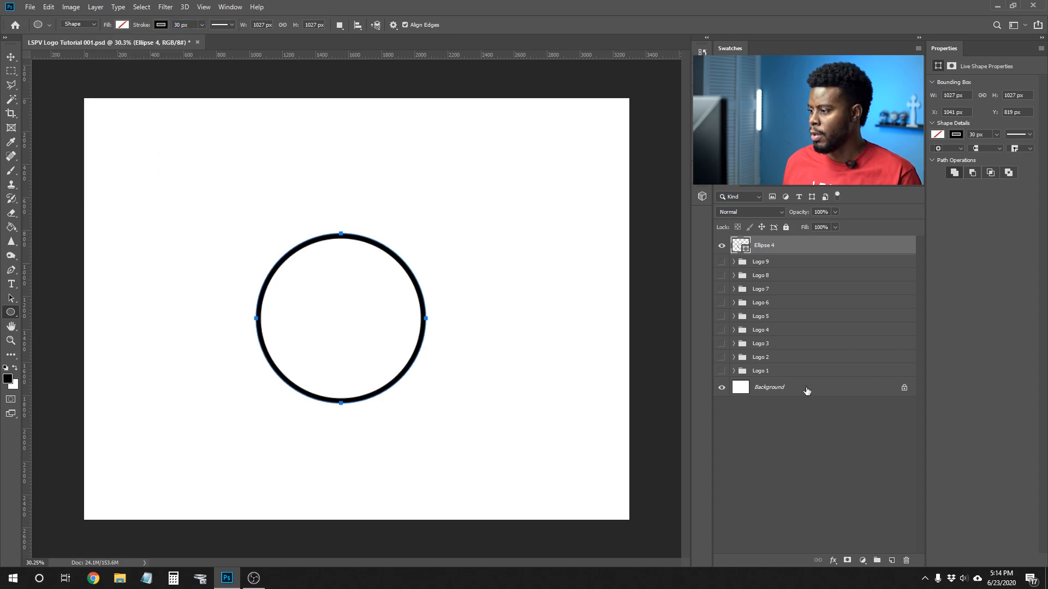
# Step: Centre the outlined circle horizontally and vertically on the canvas
pyautogui.press('v')
pyautogui.click(249, 25)
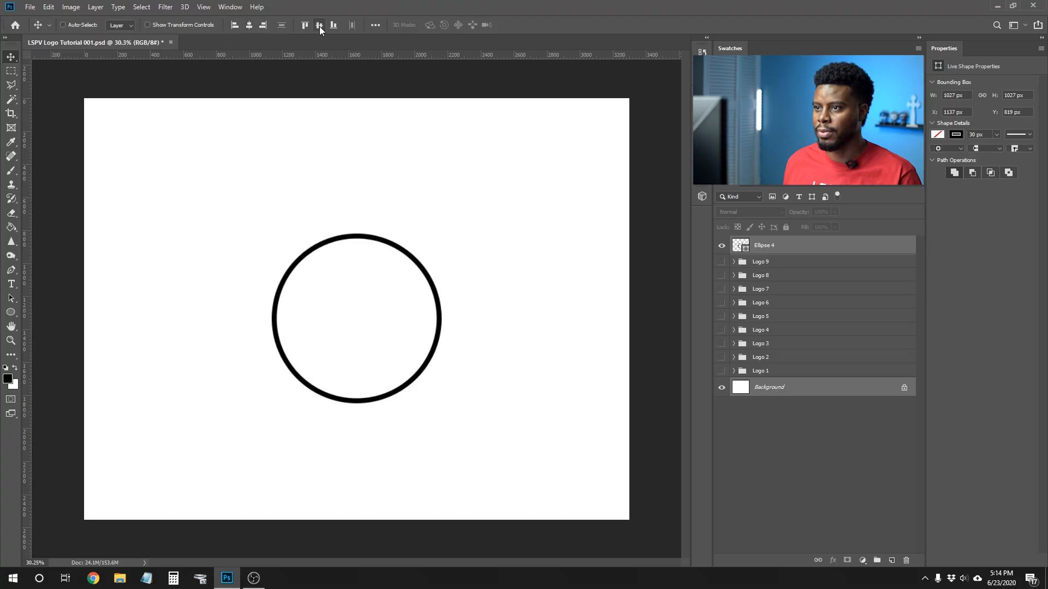
pyautogui.click(319, 25)
pyautogui.click(772, 246)
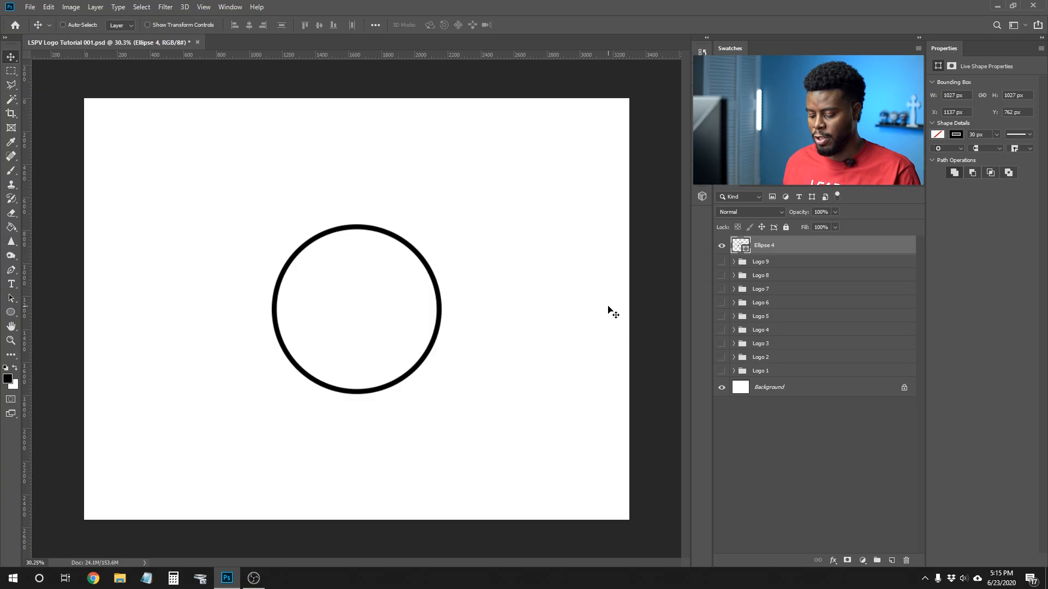
# Step: Draw a black ribbon banner custom shape about 1884 by 406 px across the circle, with its layer beneath the circle's
pyautogui.press('u')
pyautogui.hotkey('shift', 'u')
pyautogui.hotkey('shift', 'u')
pyautogui.hotkey('shift', 'u')
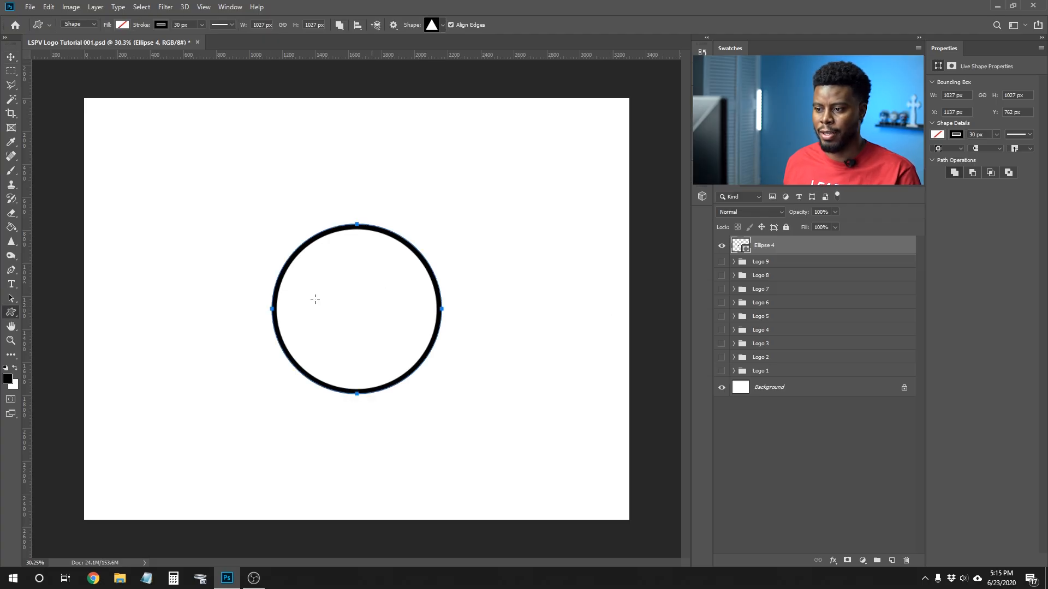
pyautogui.click(758, 262)
pyautogui.rightClick(153, 149)
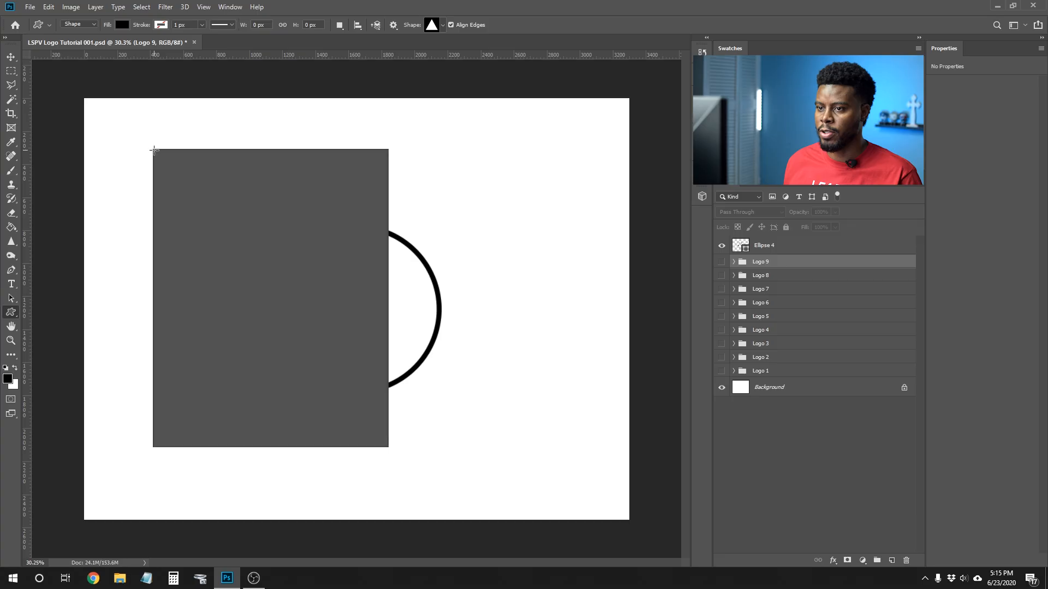
pyautogui.scroll(-7, 275, 226)
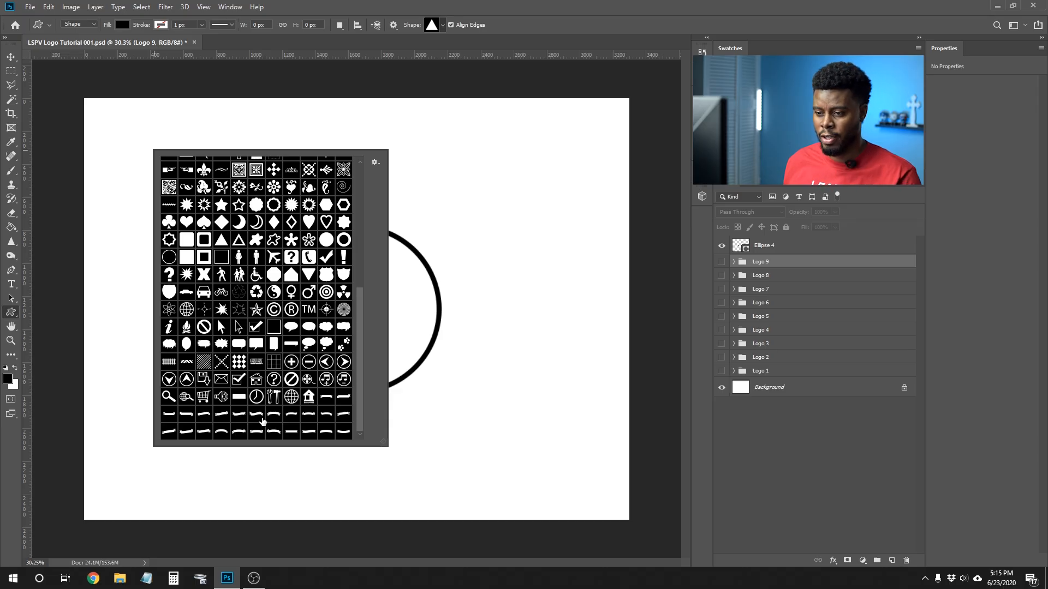
pyautogui.click(327, 403)
pyautogui.moveTo(592, 293); pyautogui.dragTo(280, 394)
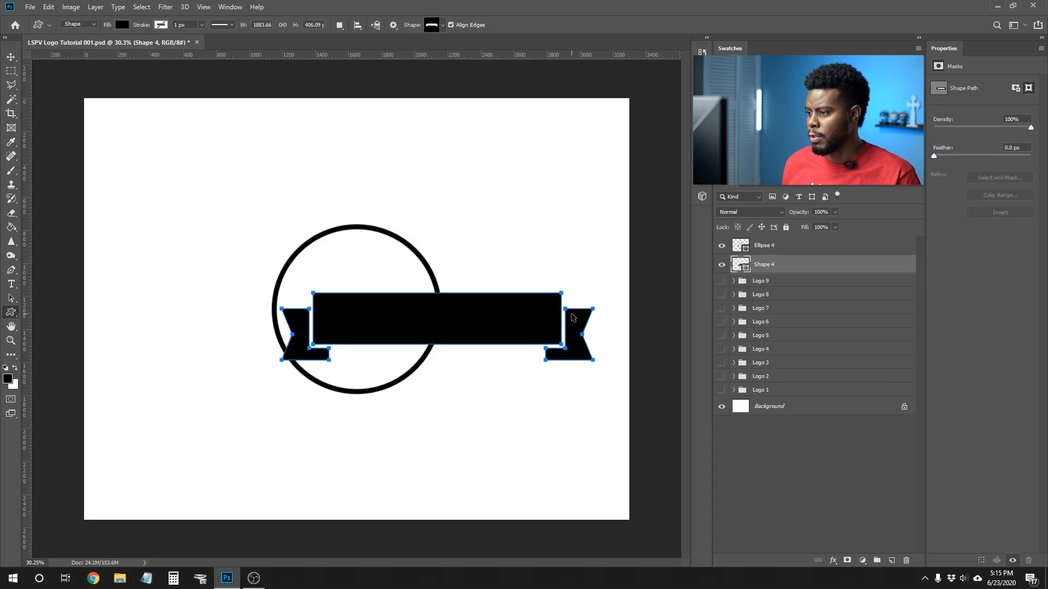
# Step: Scale the ribbon banner down to about 1502 by 324 px
pyautogui.hotkey('ctrl', 't')
pyautogui.moveTo(592, 293); pyautogui.dragTo(533, 310)
pyautogui.press('Return')
# Step: Align the ribbon banner with the Background layer on horizontal and vertical centres
pyautogui.keyDown('ctrl'); pyautogui.click(830, 415); pyautogui.keyUp('ctrl')
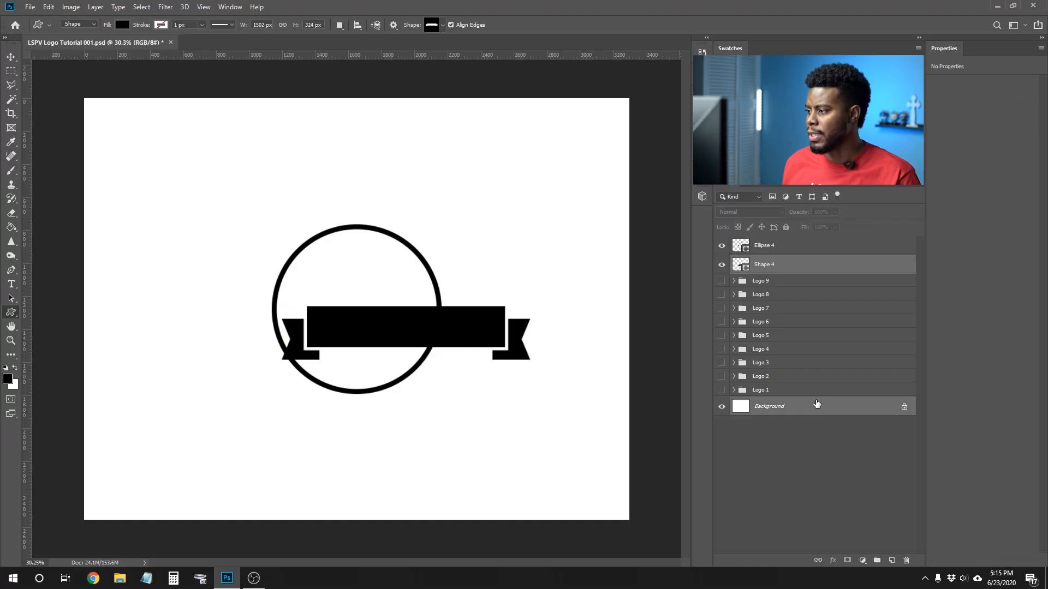
pyautogui.press('v')
pyautogui.click(249, 25)
pyautogui.click(320, 25)
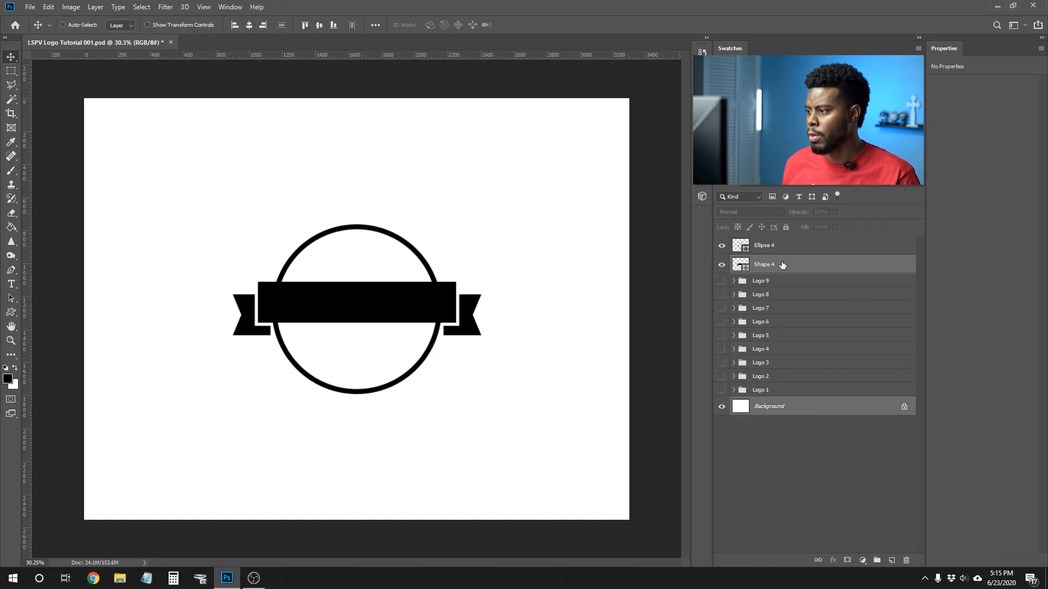
pyautogui.click(782, 264)
# Step: Nudge the ribbon banner down 50 px so its main band sits lower across the circle
pyautogui.scroll(2, 360, 332)
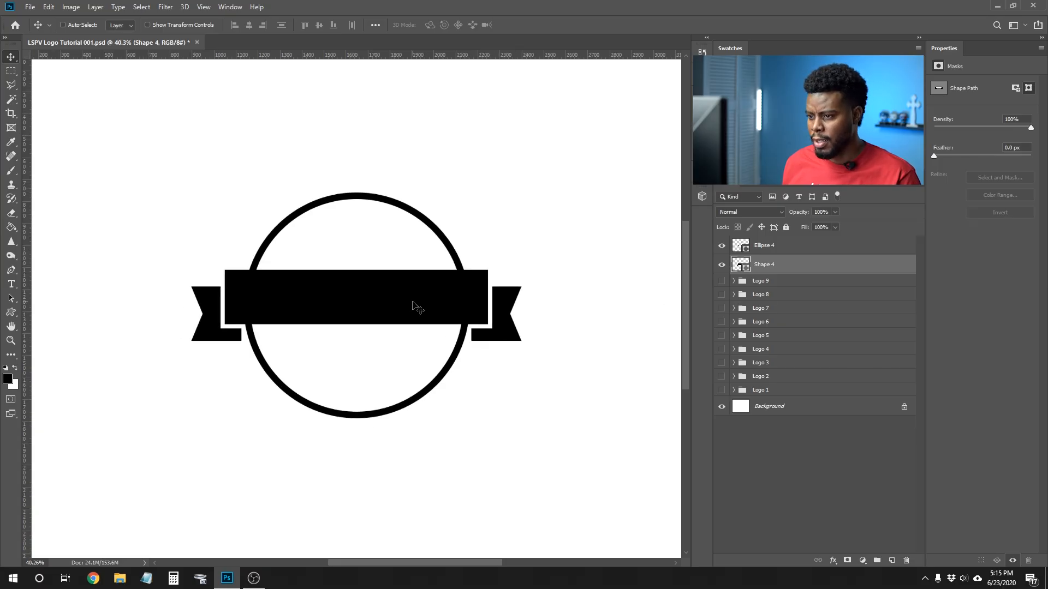
pyautogui.hotkey('shift', 'Down')
pyautogui.hotkey('shift', 'Down')
pyautogui.hotkey('shift', 'Down')
pyautogui.hotkey('shift', 'Down')
pyautogui.hotkey('shift', 'Down')
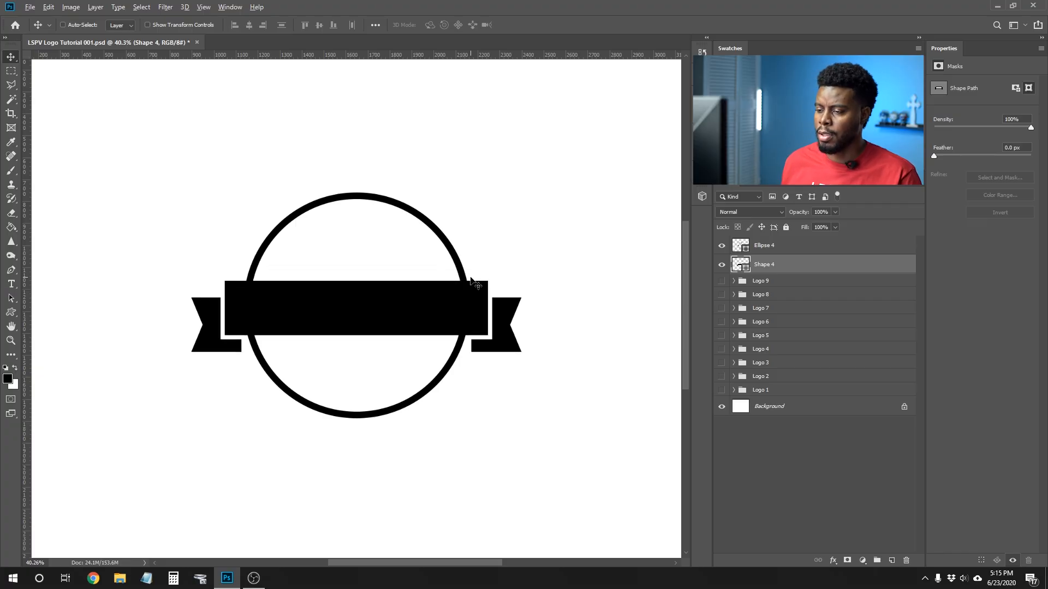
# Step: Add a black text layer reading LEARNSHARE below the circle, with the size set to 150 px
pyautogui.hotkey('ctrl', '-')
pyautogui.scroll(1, 573, 220)
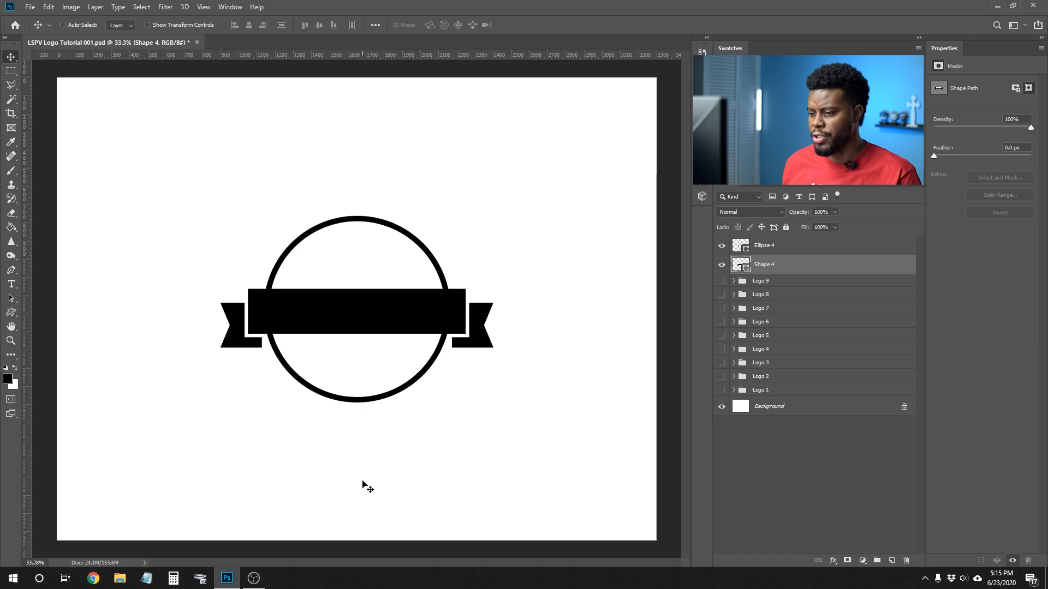
pyautogui.press('t')
pyautogui.click(342, 433)
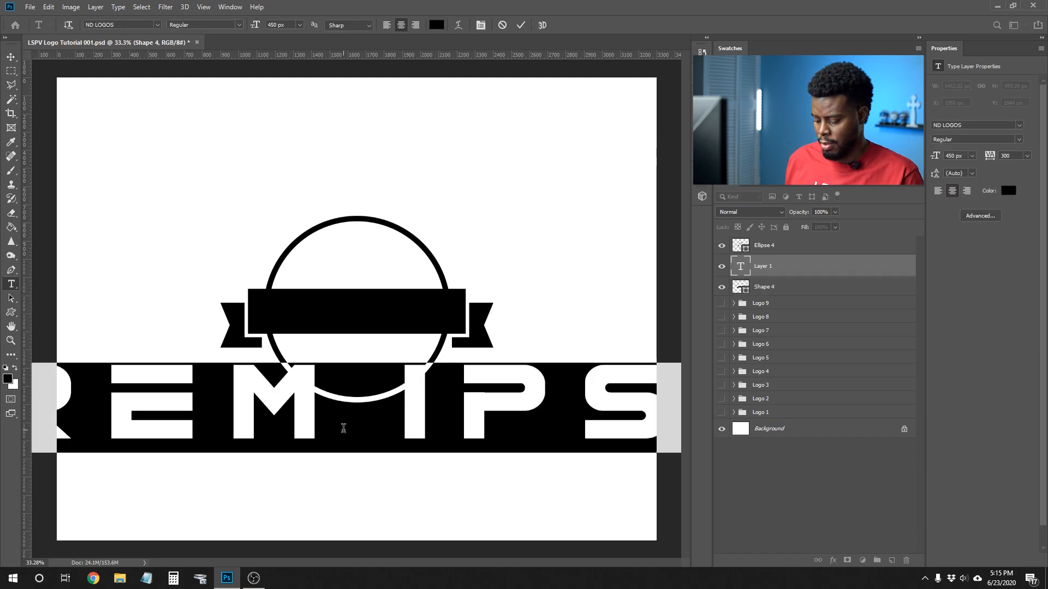
pyautogui.write('LEARN')
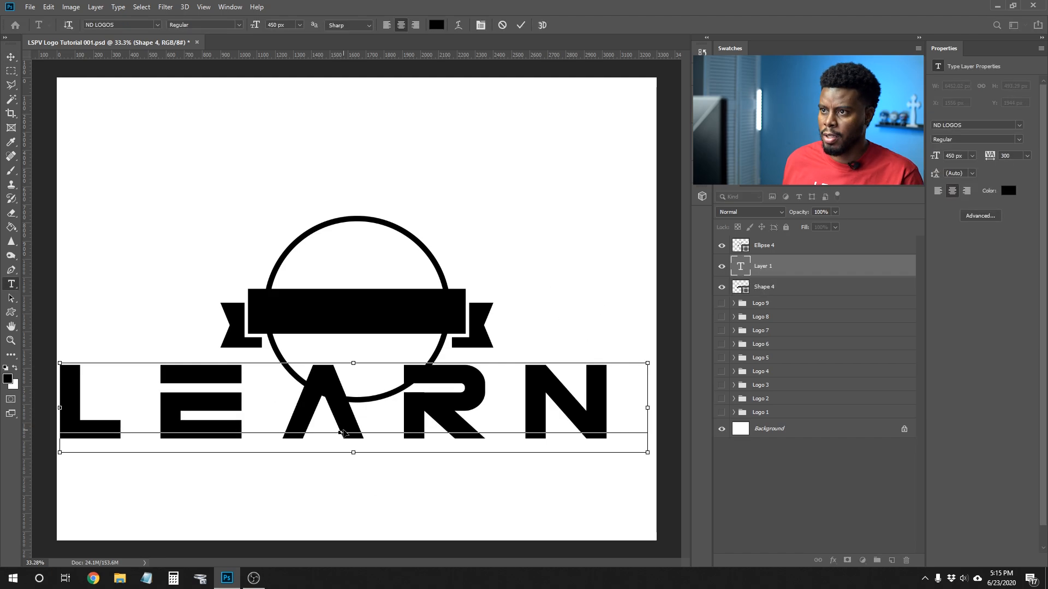
pyautogui.hotkey('ctrl', 'a')
pyautogui.click(289, 24)
pyautogui.write('1')
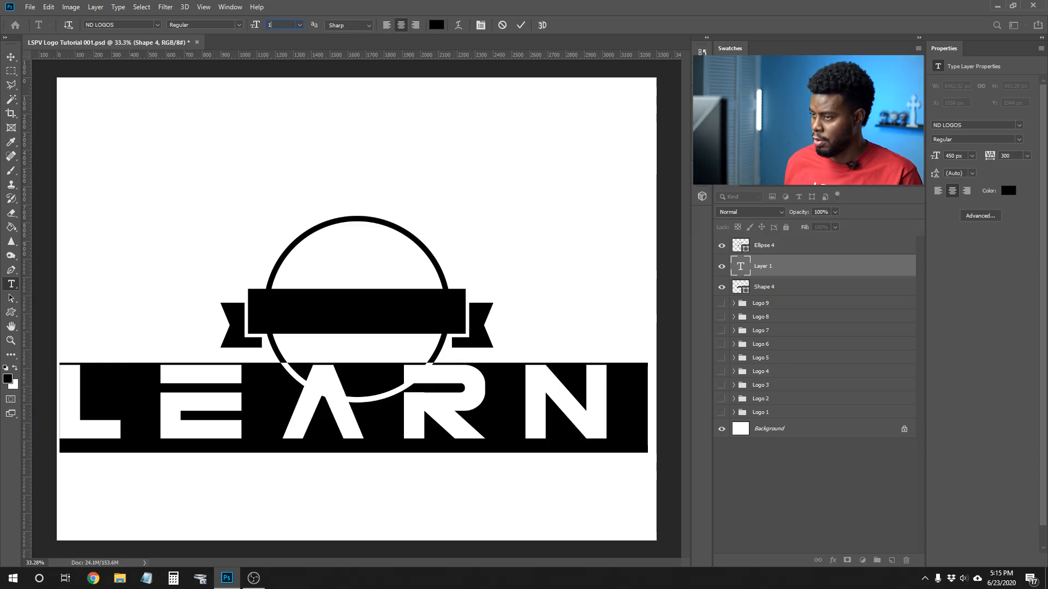
pyautogui.press('Return')
pyautogui.press('Right')
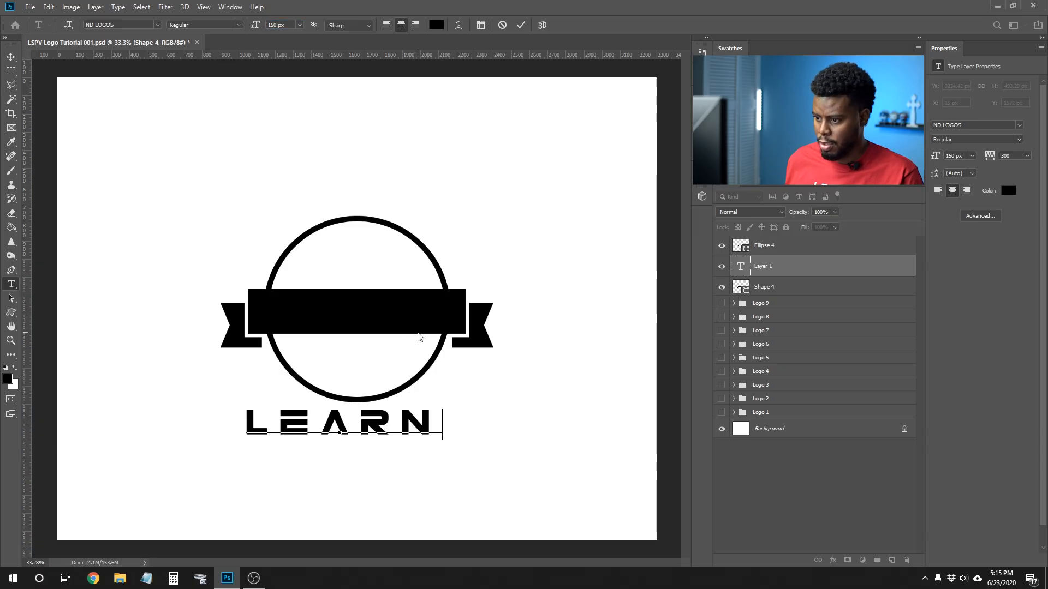
pyautogui.write('.SHARE')
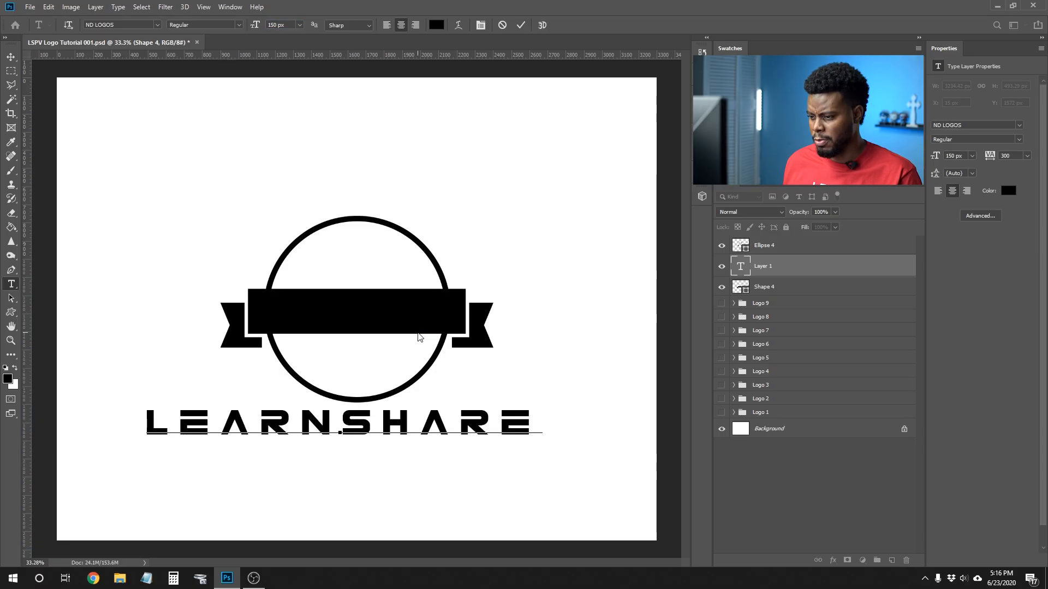
# Step: Set the LEARNSHARE text to 100 px in the League Spartan Bold font
pyautogui.hotkey('ctrl', 'a')
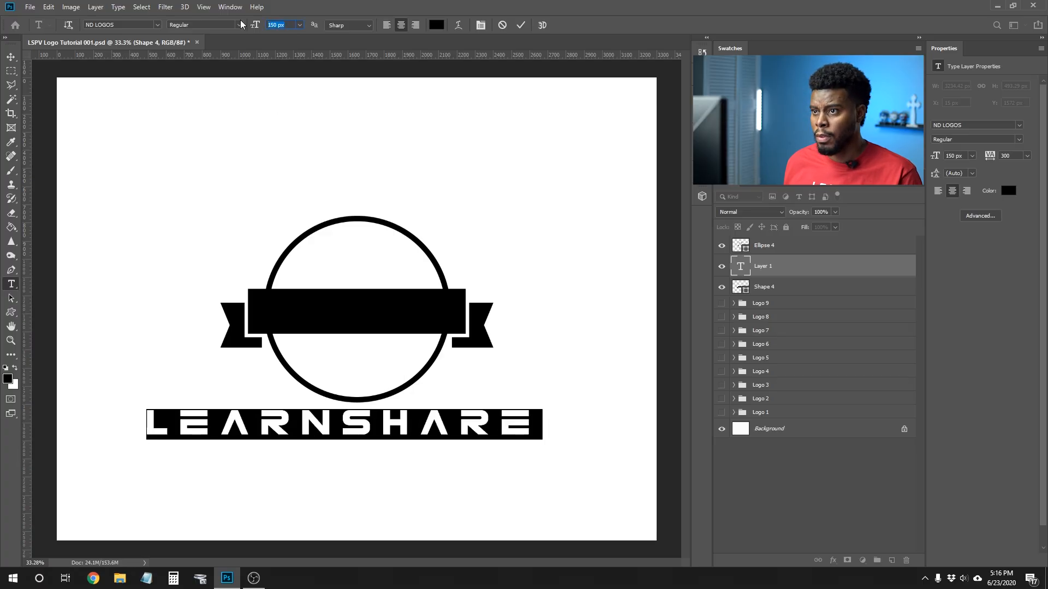
pyautogui.write('100')
pyautogui.press('Return')
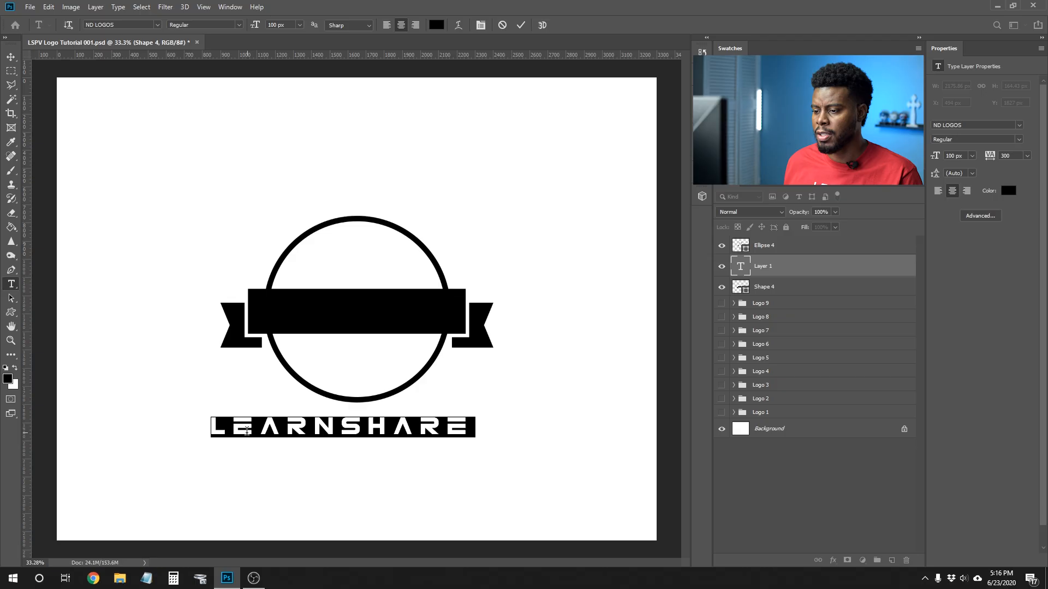
pyautogui.click(139, 25)
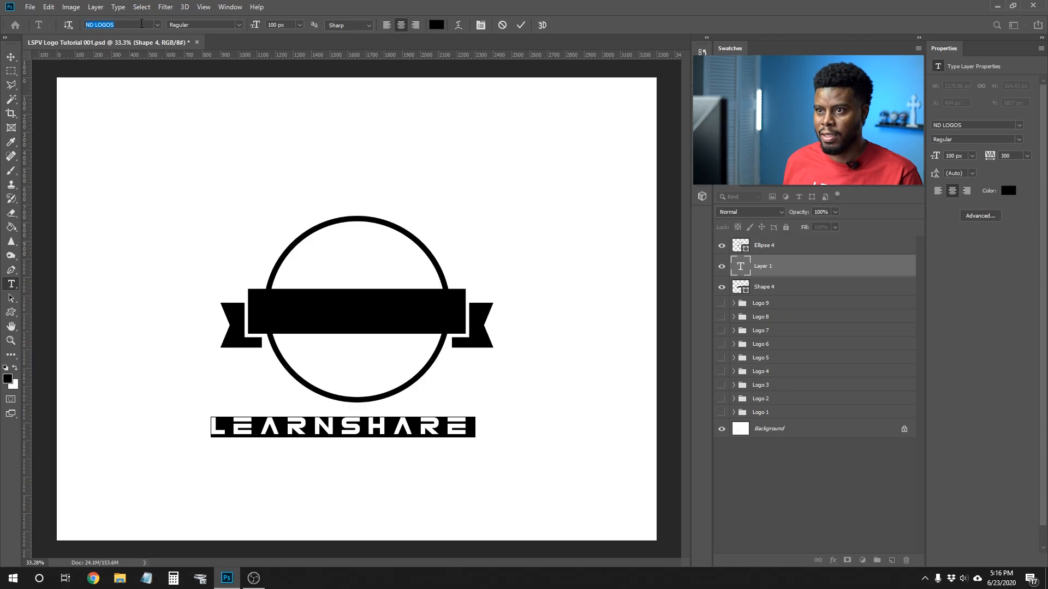
pyautogui.click(158, 25)
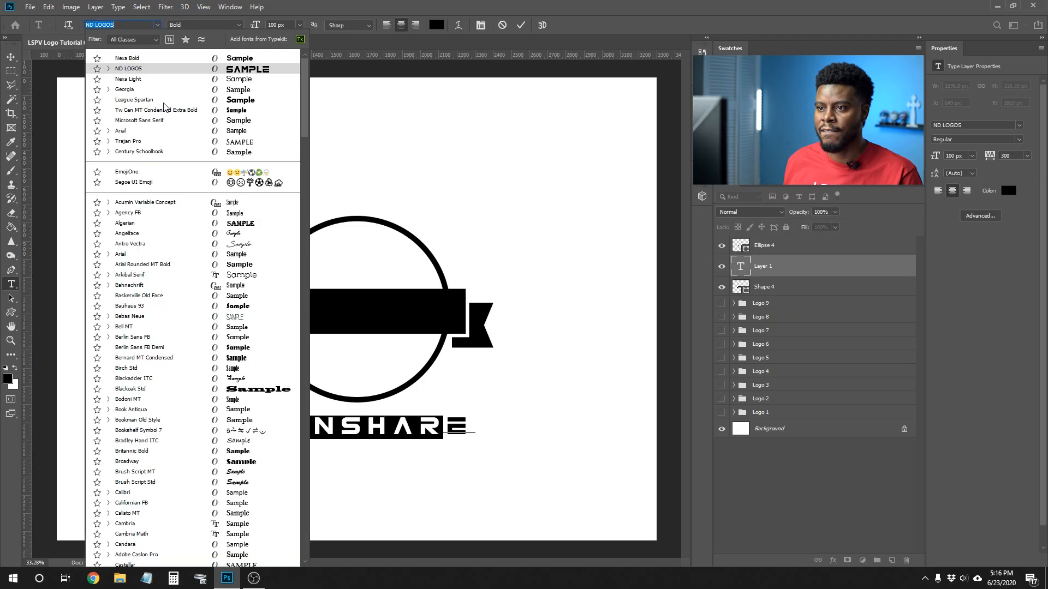
pyautogui.click(161, 101)
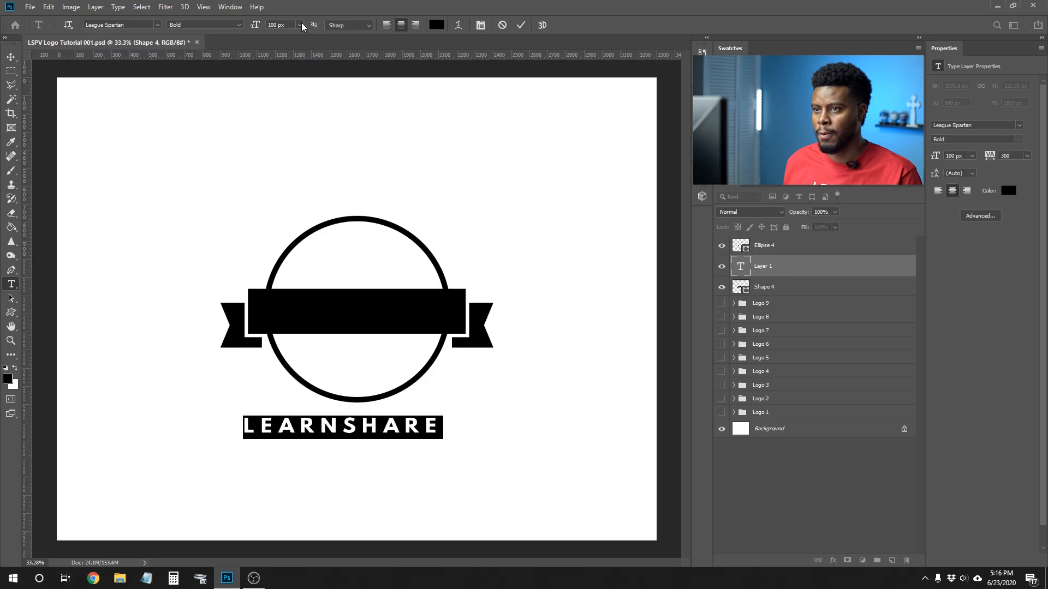
pyautogui.click(814, 270)
# Step: Move the LEARNSHARE text up onto the ribbon banner and recolour it white
pyautogui.press('v')
pyautogui.moveTo(386, 408); pyautogui.dragTo(389, 323)
pyautogui.press('t')
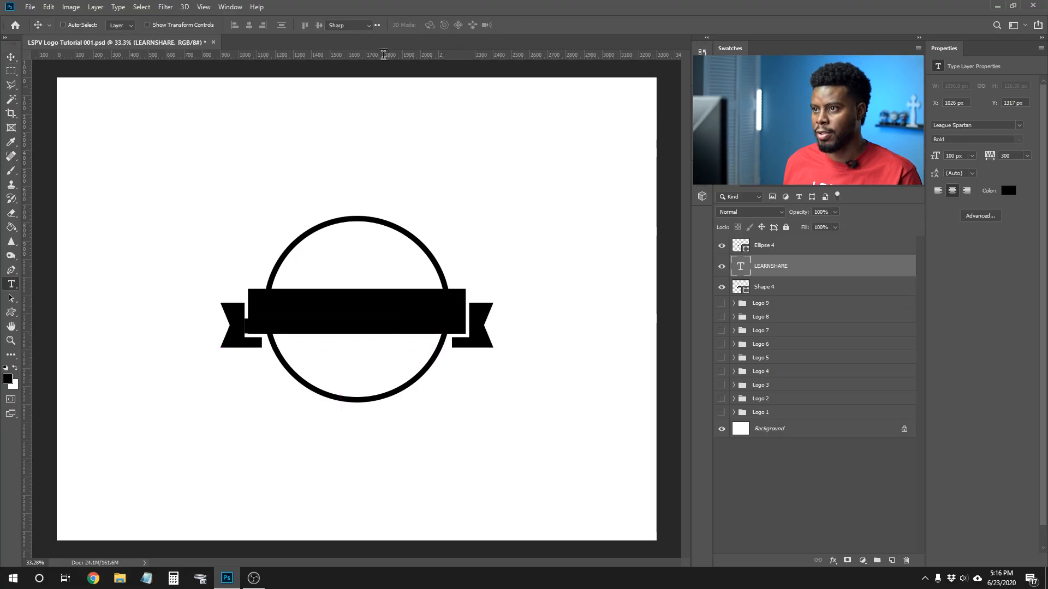
pyautogui.click(437, 25)
pyautogui.write('ffffff')
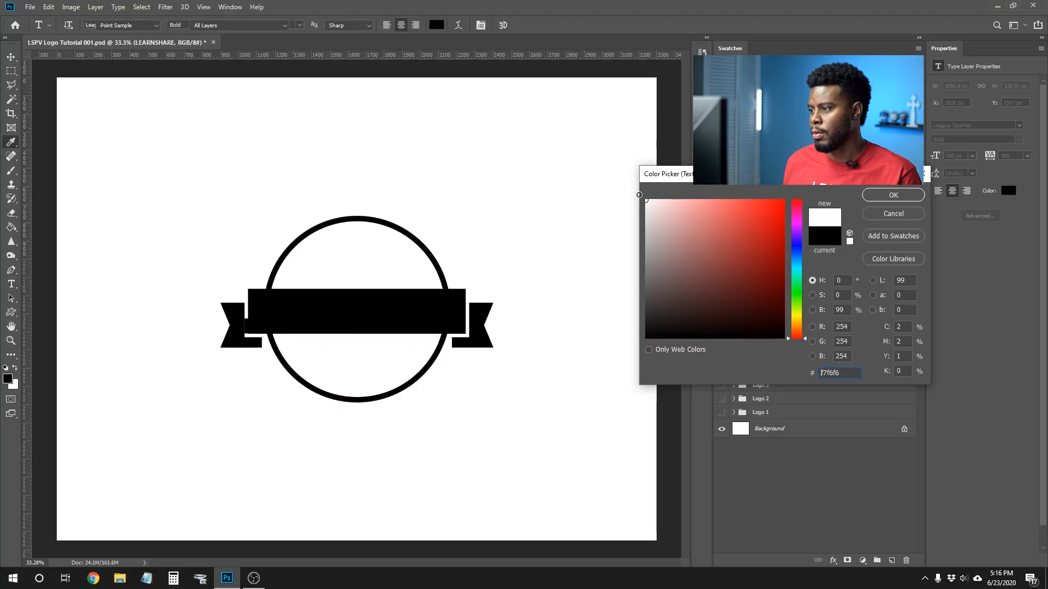
pyautogui.click(894, 195)
# Step: Place the LEARNSHARE layer above the circle's layer and position the text in the middle of the ribbon's main band
pyautogui.press('v')
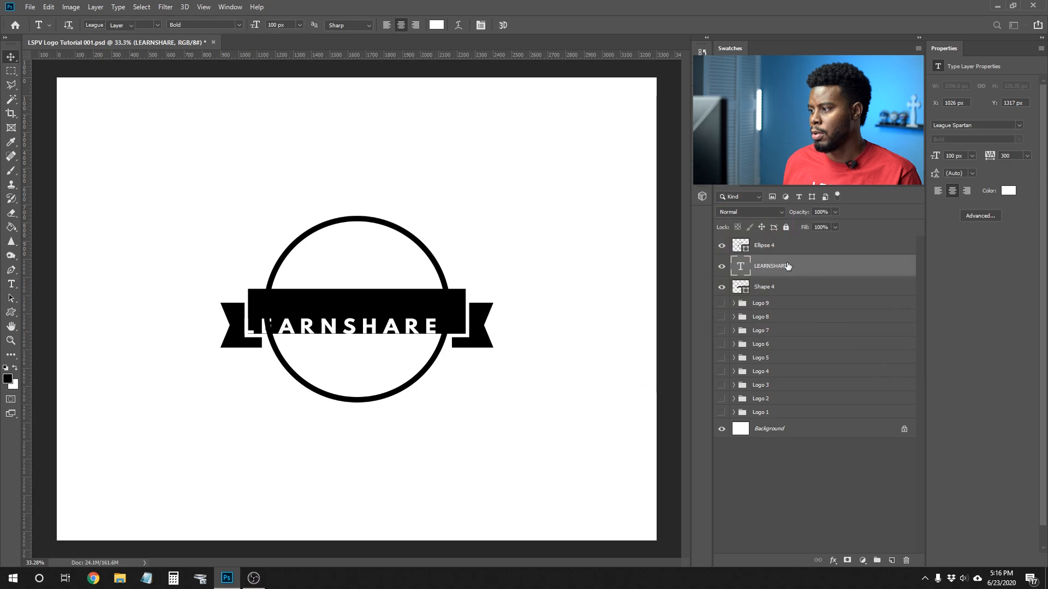
pyautogui.hotkey('ctrl', ']')
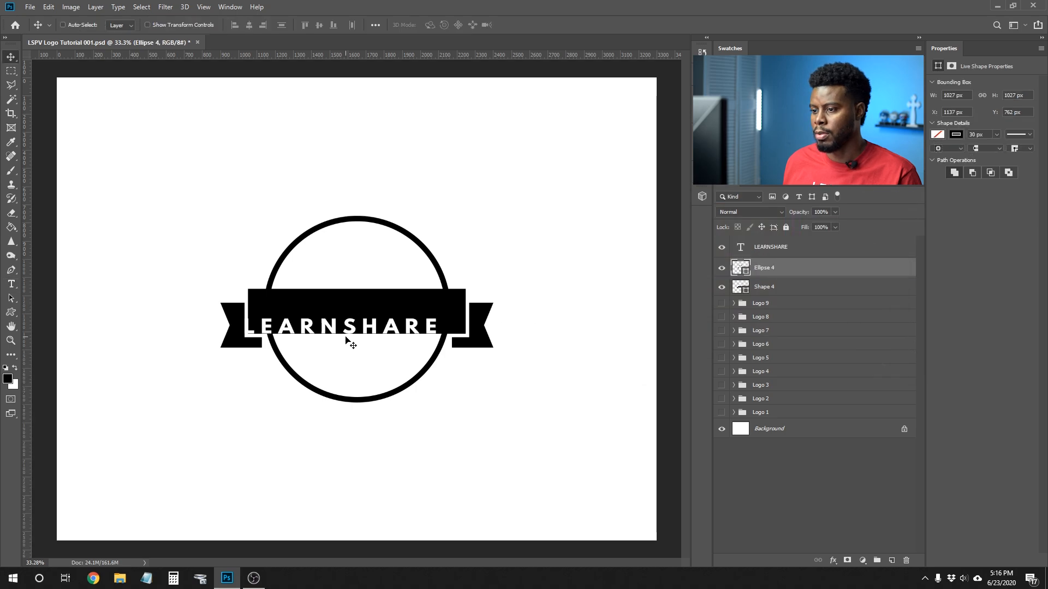
pyautogui.moveTo(339, 331); pyautogui.dragTo(360, 316)
pyautogui.hotkey('ctrl', 'z')
pyautogui.click(770, 247)
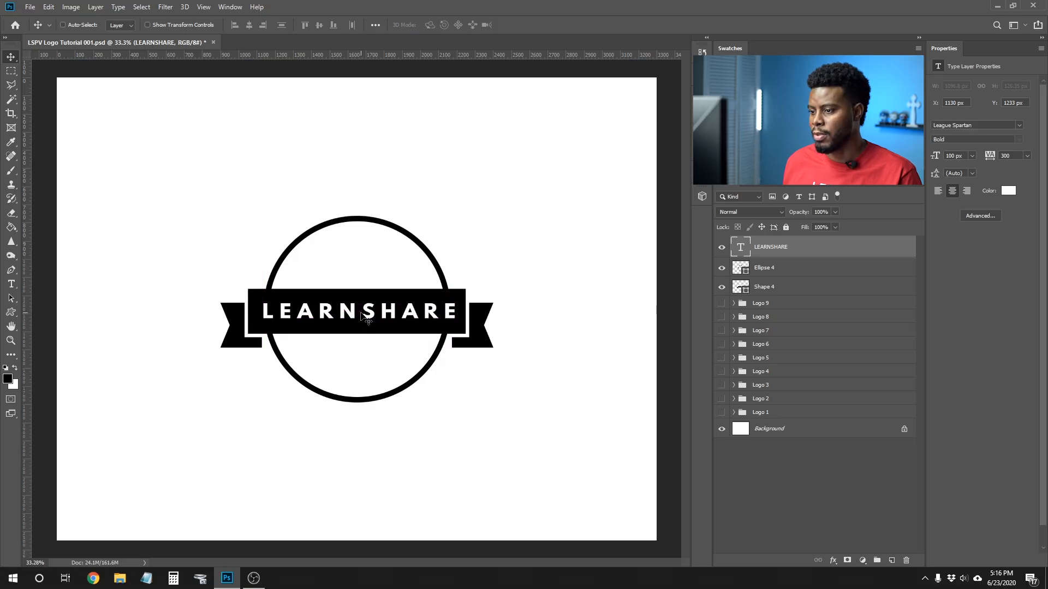
# Step: Set the LEARNSHARE text's tracking to 100 and its size to 150 px
pyautogui.press('t')
pyautogui.click(1005, 156)
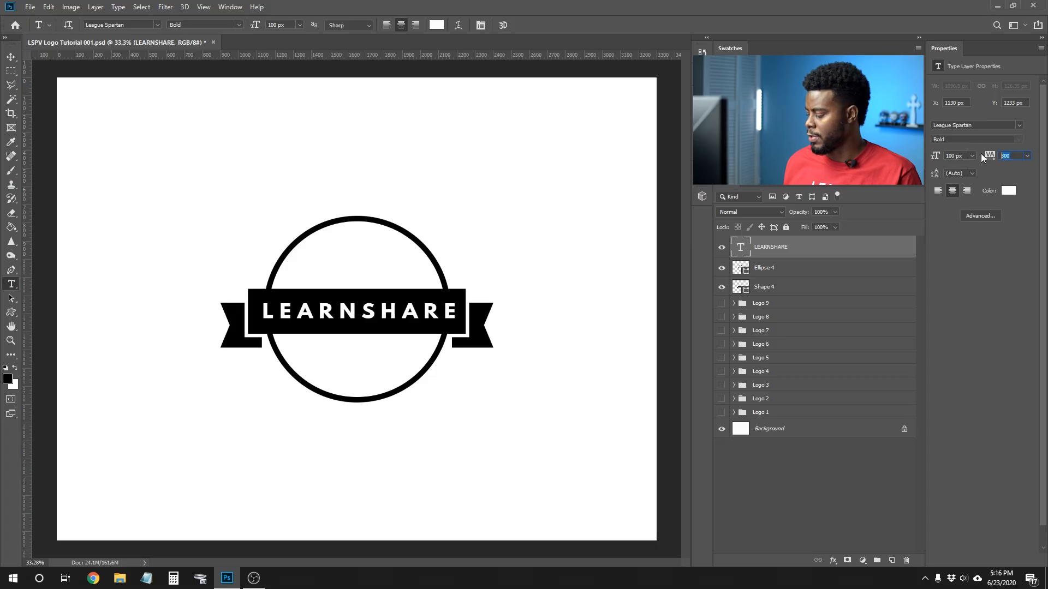
pyautogui.write('100')
pyautogui.press('Return')
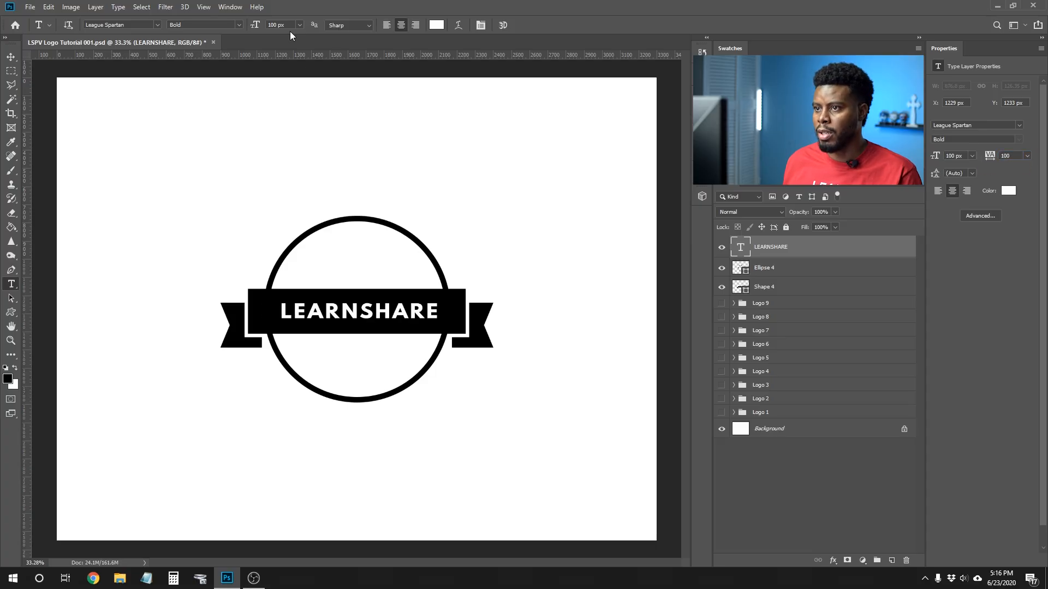
pyautogui.write('150')
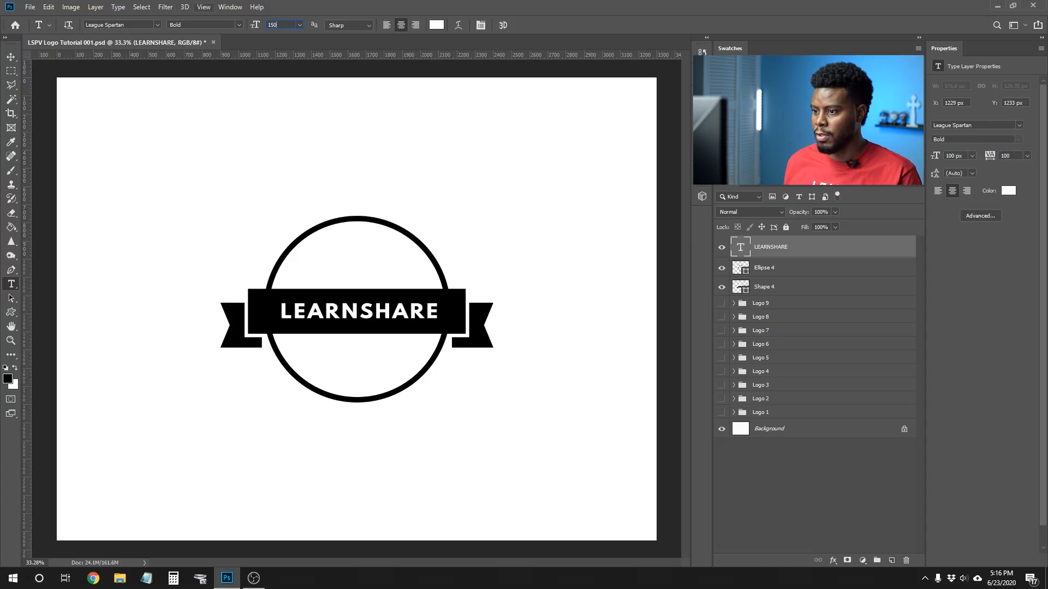
pyautogui.press('Return')
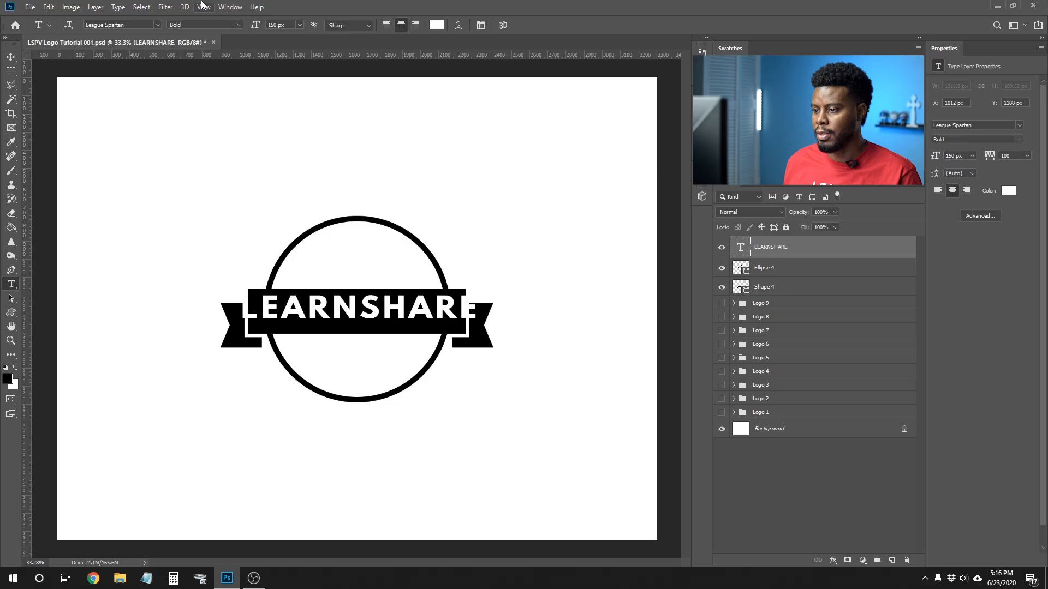
# Step: Set the LEARNSHARE text's size to 120 px and its tracking to 120
pyautogui.moveTo(286, 25); pyautogui.dragTo(234, 17)
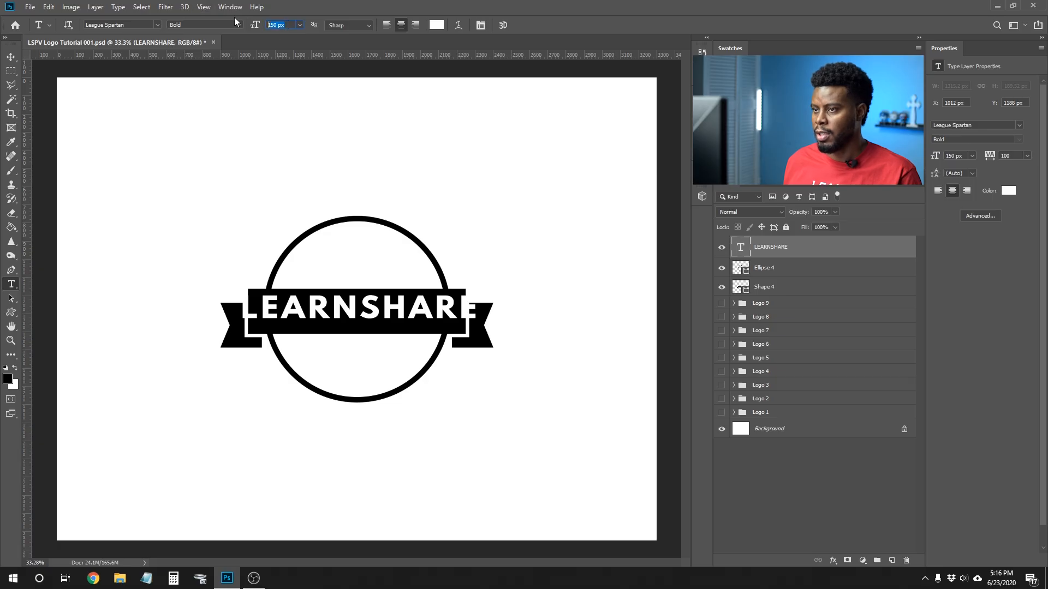
pyautogui.write('120')
pyautogui.press('Return')
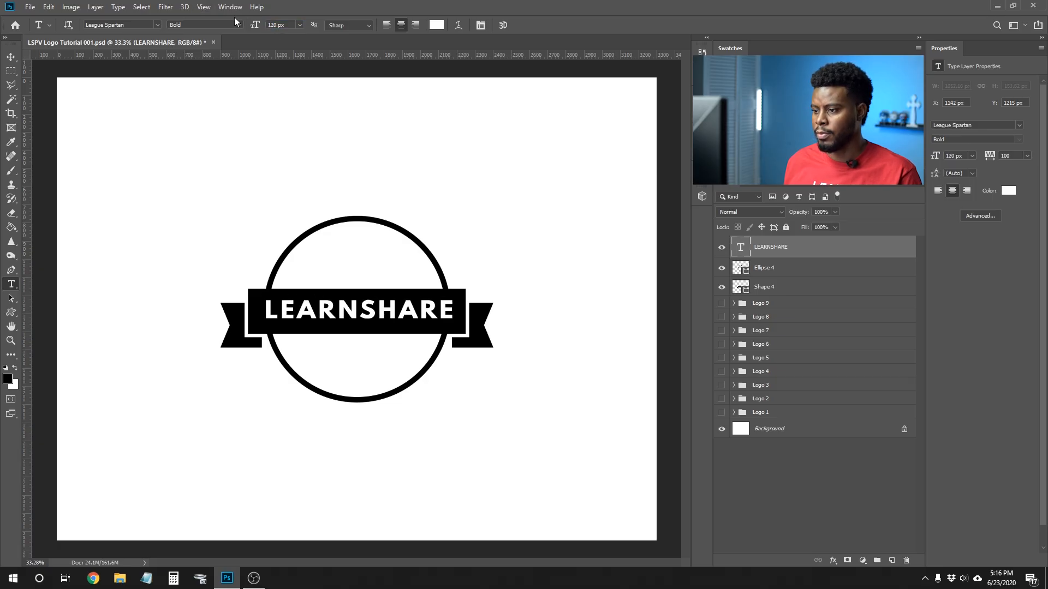
pyautogui.moveTo(1013, 156); pyautogui.dragTo(919, 137)
pyautogui.write('120')
pyautogui.press('Return')
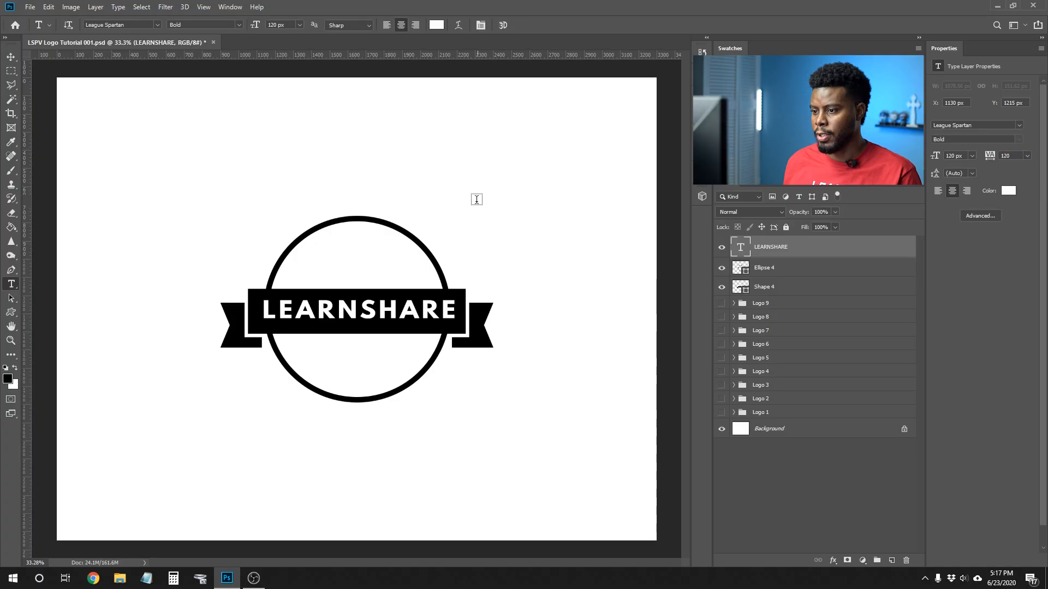
# Step: Shift the LEARNSHARE text down about 4 px so it sits vertically centred in the ribbon's main band
pyautogui.press('v')
pyautogui.moveTo(370, 316); pyautogui.dragTo(369, 306)
pyautogui.scroll(2, 356, 330)
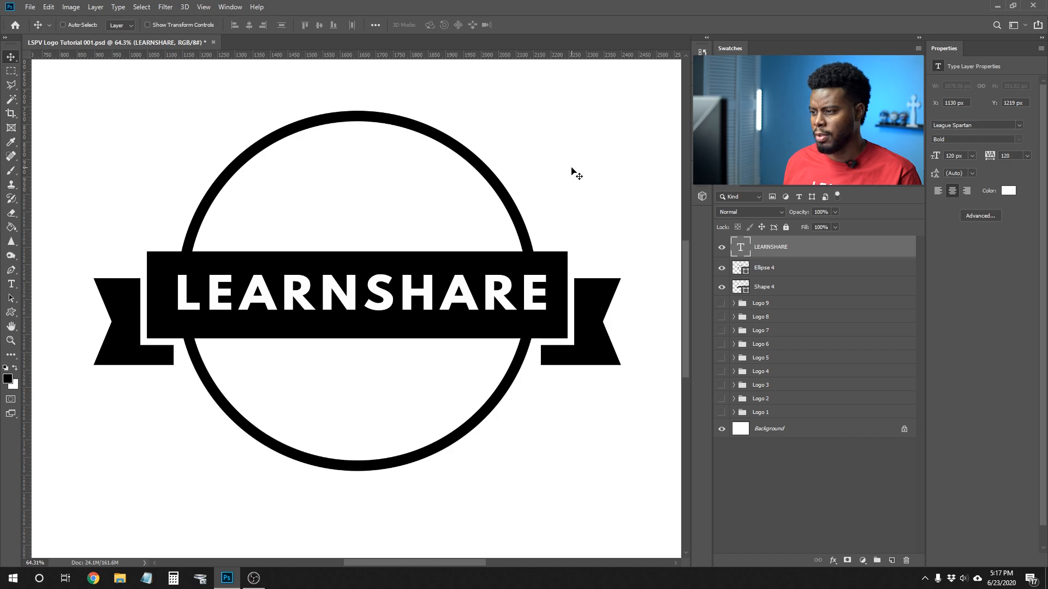
# Step: Enlarge the ribbon banner slightly in proportion and recentre it horizontally on the Background layer
pyautogui.scroll(-4, 572, 173)
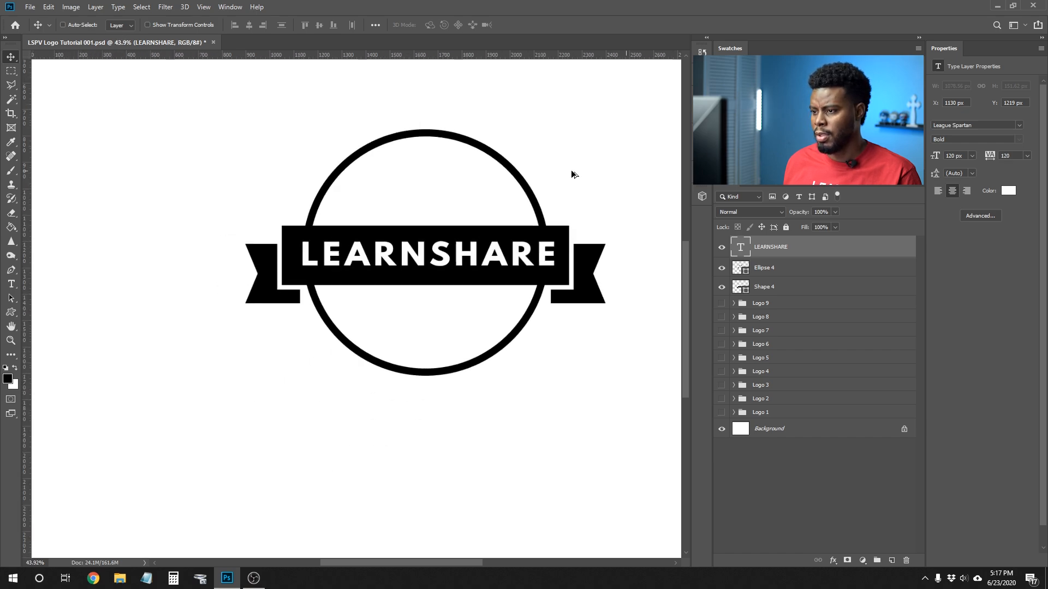
pyautogui.hscroll(2, 572, 174)
pyautogui.scroll(-1, 472, 257)
pyautogui.scroll(3, 472, 258)
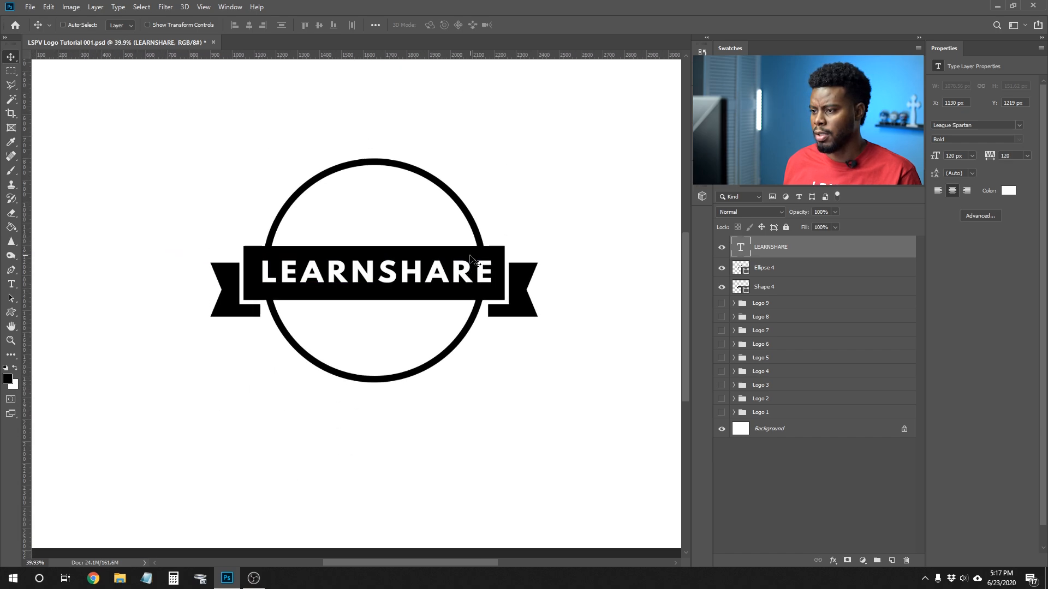
pyautogui.click(769, 288)
pyautogui.hotkey('ctrl', 't')
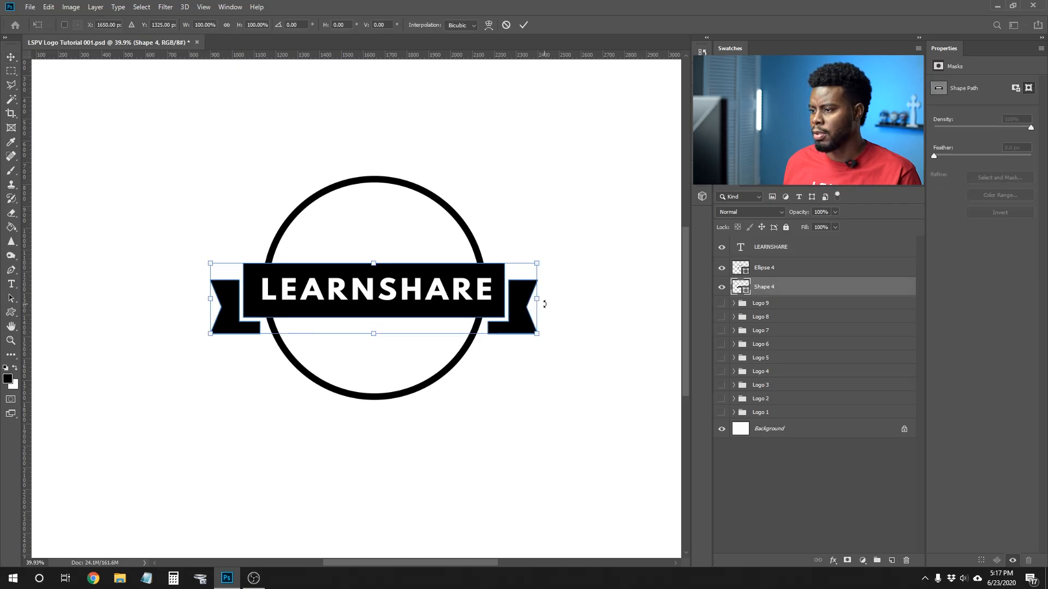
pyautogui.moveTo(538, 265); pyautogui.dragTo(558, 255)
pyautogui.press('Return')
pyautogui.moveTo(508, 301); pyautogui.dragTo(496, 302)
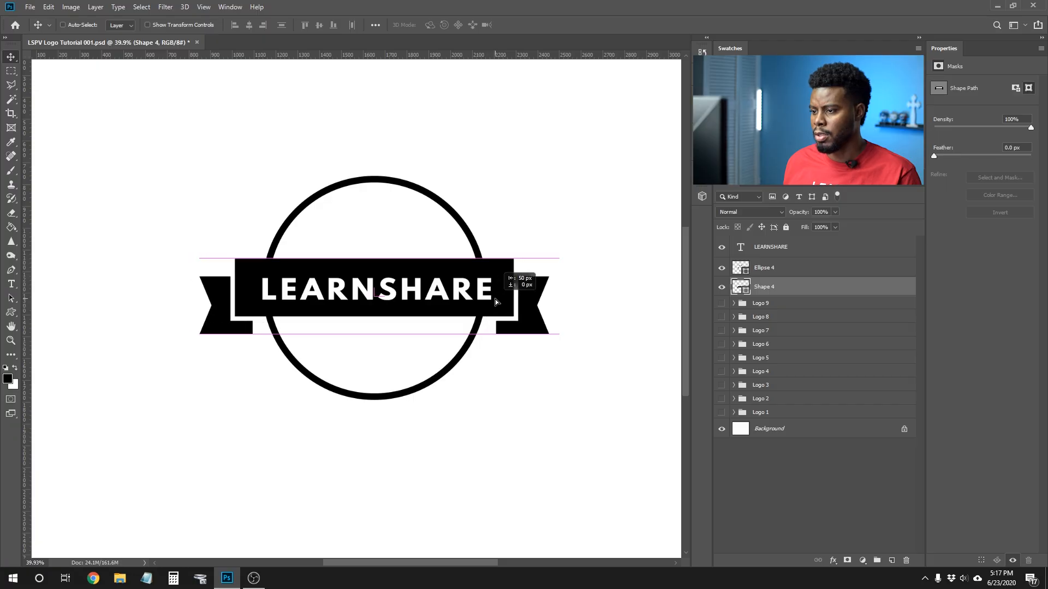
pyautogui.click(779, 430)
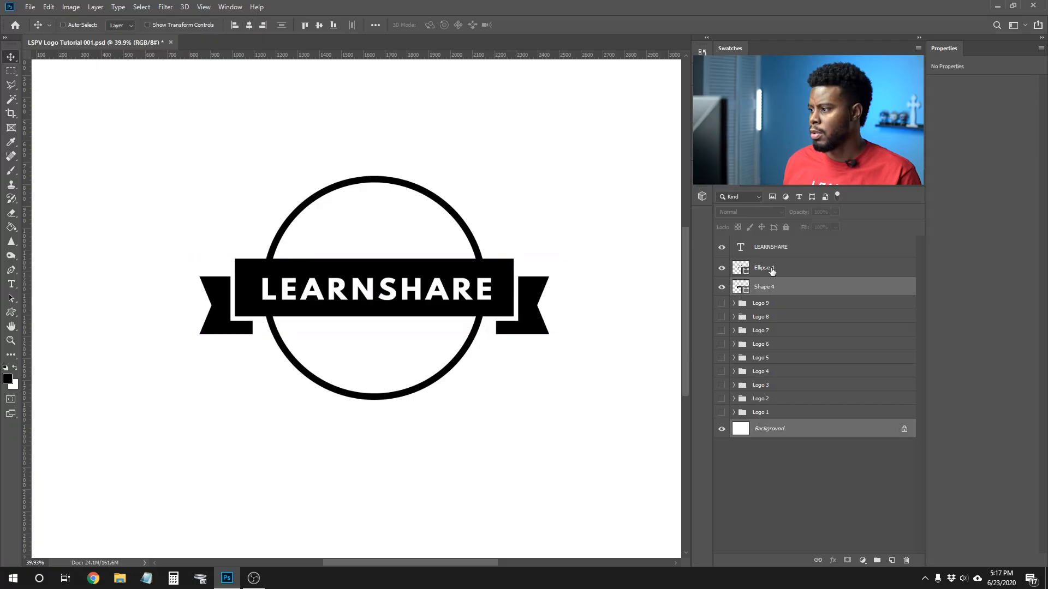
# Step: Widen the LEARNSHARE text's tracking to 150
pyautogui.click(771, 248)
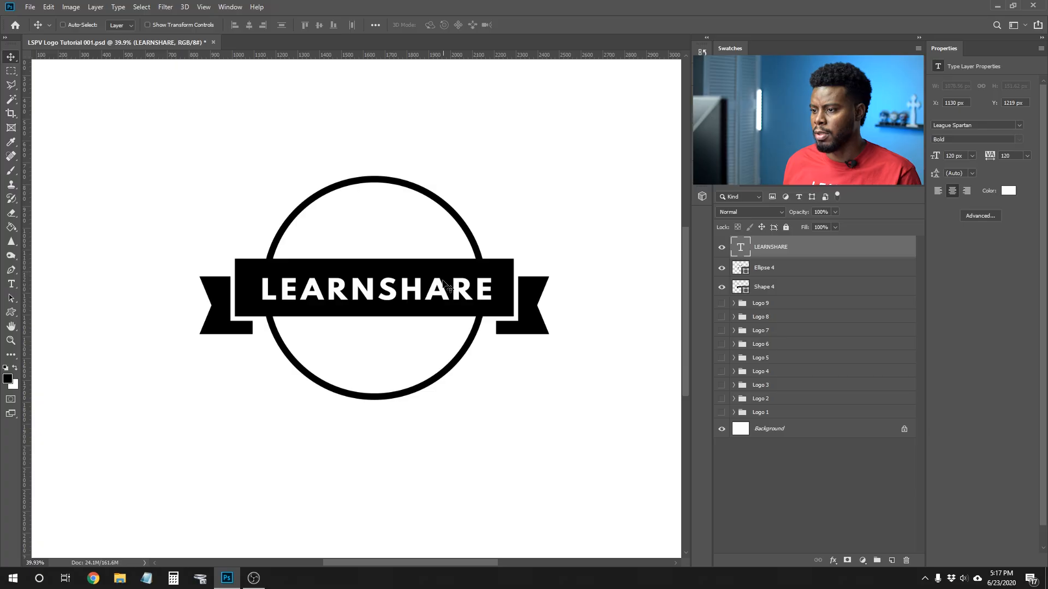
pyautogui.press('t')
pyautogui.click(1006, 156)
pyautogui.write('150')
pyautogui.press('Return')
pyautogui.write('v')
pyautogui.press('Escape')
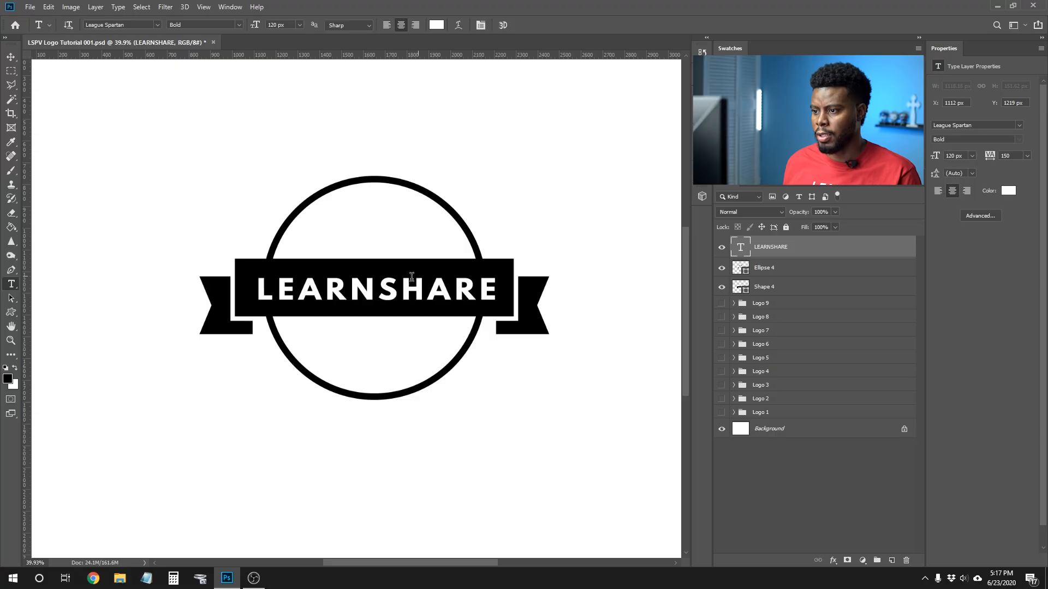
pyautogui.press('v')
# Step: Scale the circle outline around the ribbon up proportionally to 106%
pyautogui.click(774, 273)
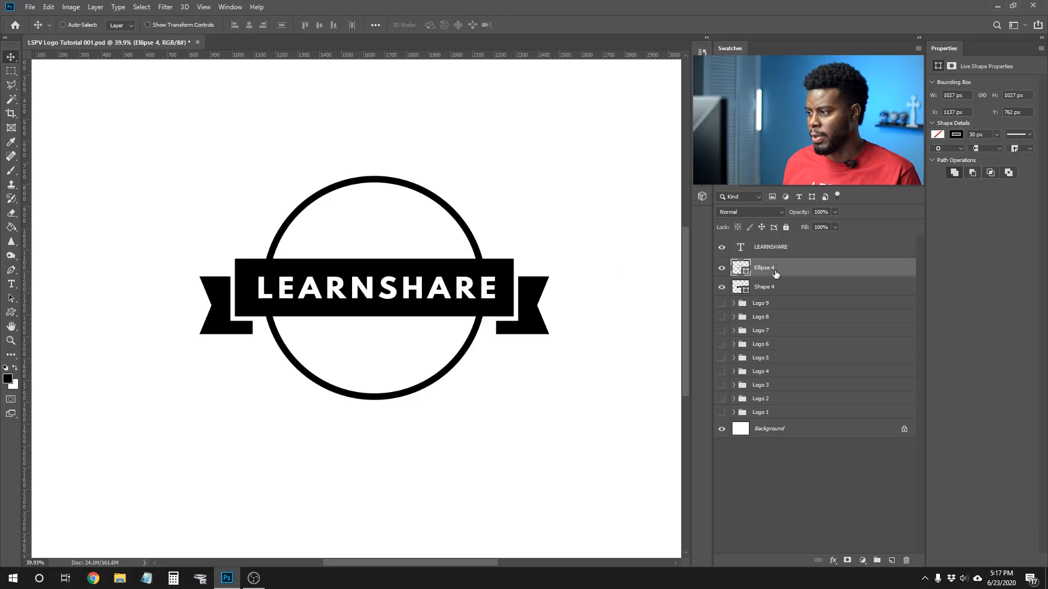
pyautogui.hotkey('ctrl', '-')
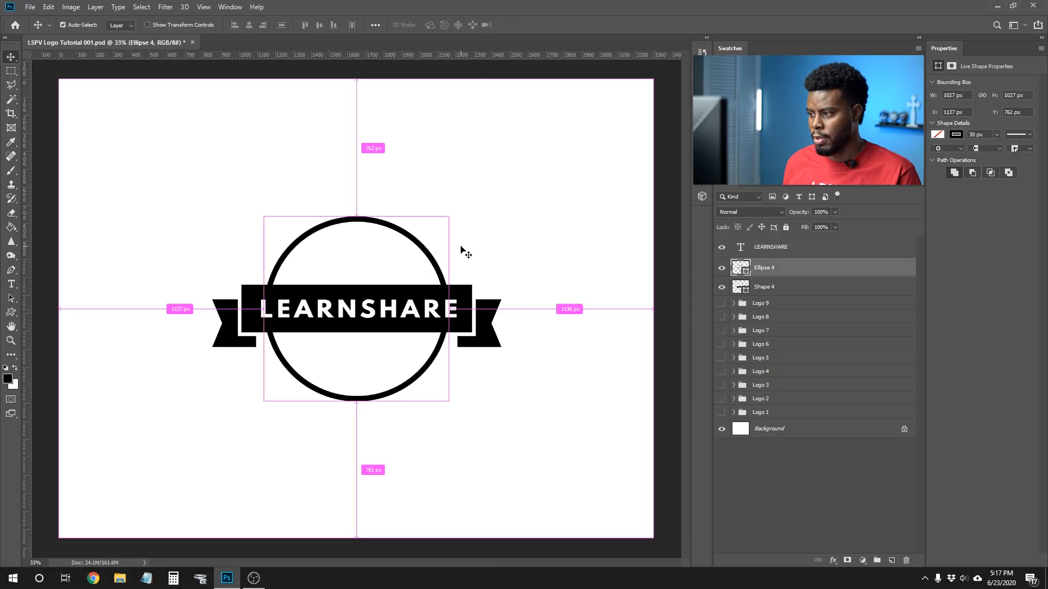
pyautogui.hotkey('ctrl', 't')
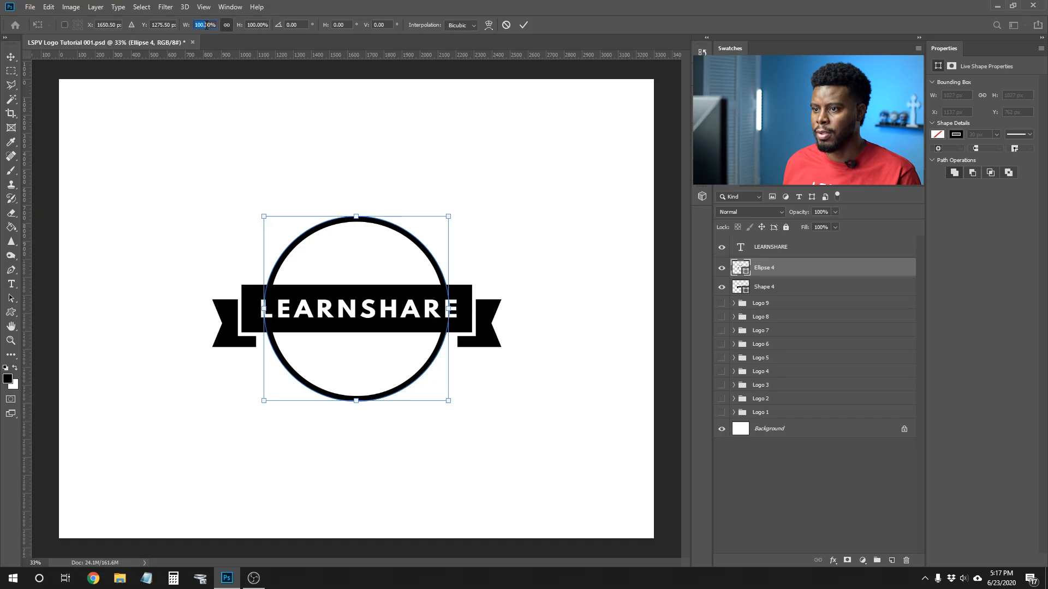
pyautogui.write('109')
pyautogui.press('Return')
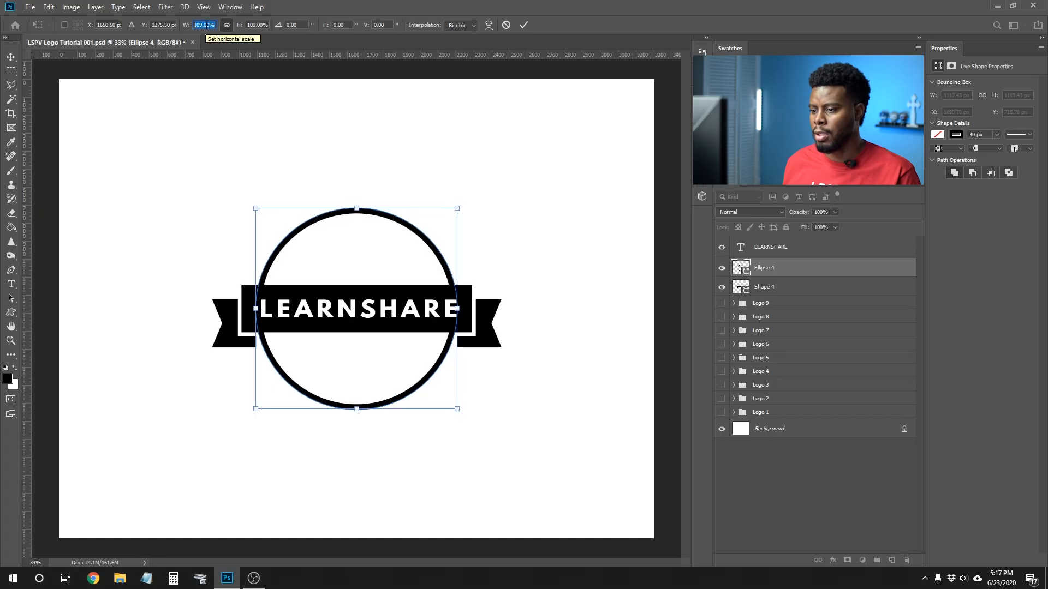
pyautogui.write('106')
pyautogui.press('Return')
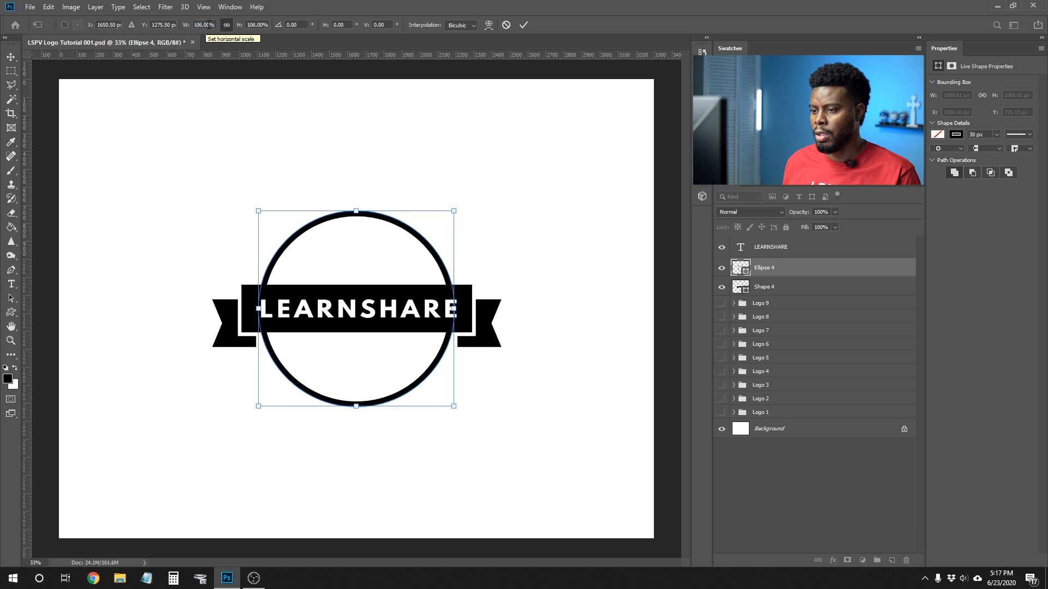
pyautogui.press('Return')
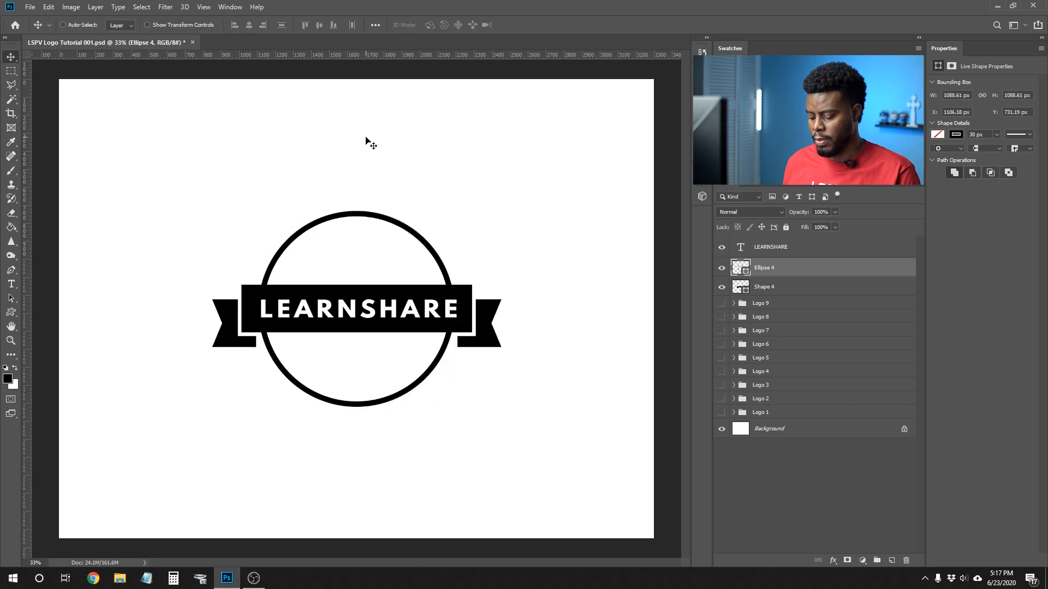
# Step: Duplicate the circle outline and scale the copy proportionally to 64% as a concentric inner ring
pyautogui.hotkey('ctrl', 'j')
pyautogui.hotkey('ctrl', 't')
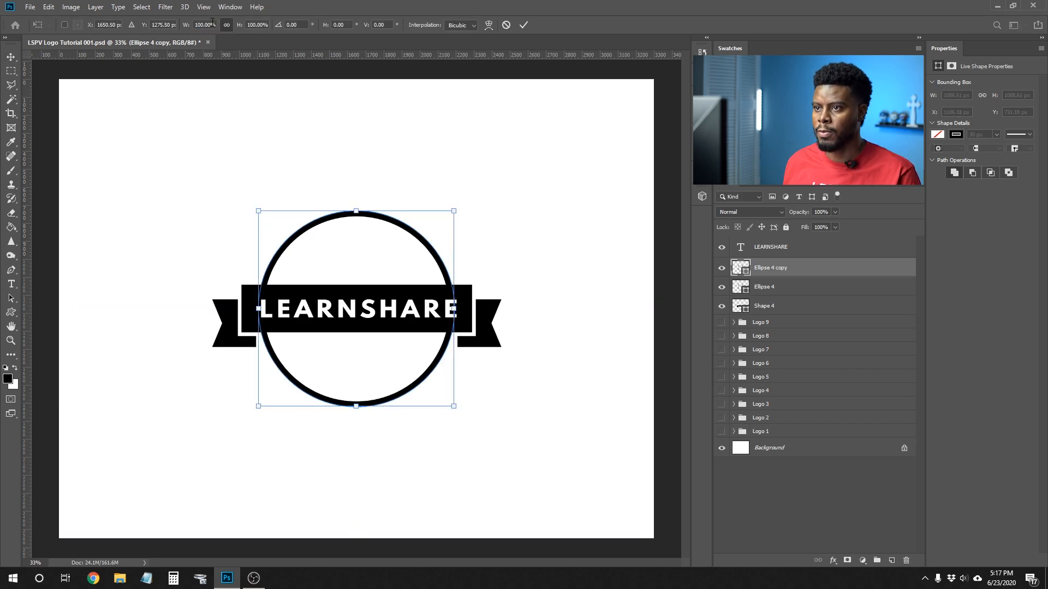
pyautogui.write('80')
pyautogui.press('Return')
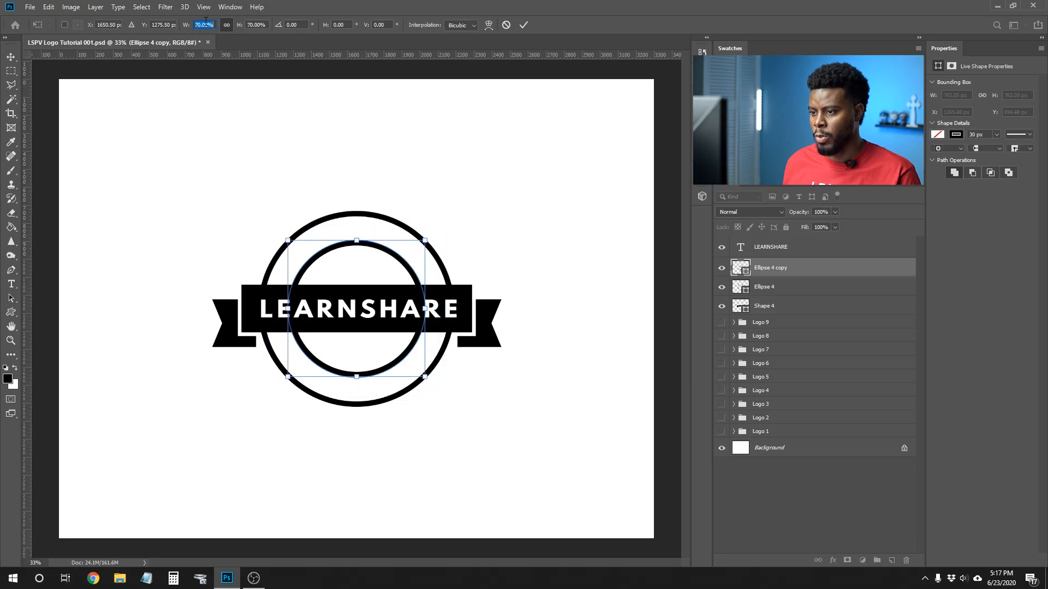
pyautogui.write('70')
pyautogui.press('Return')
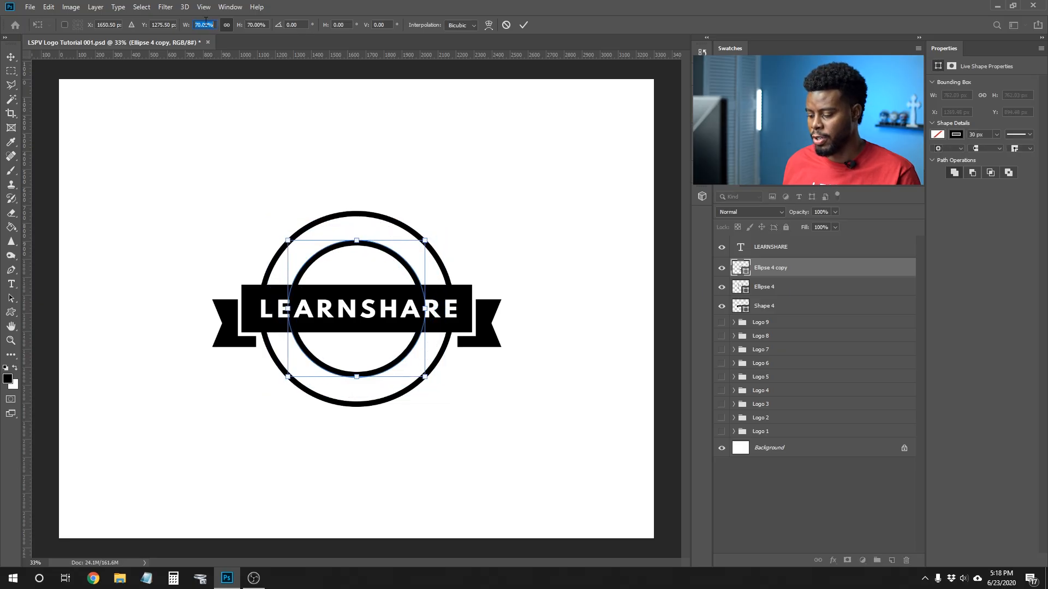
pyautogui.write('60')
pyautogui.press('Return')
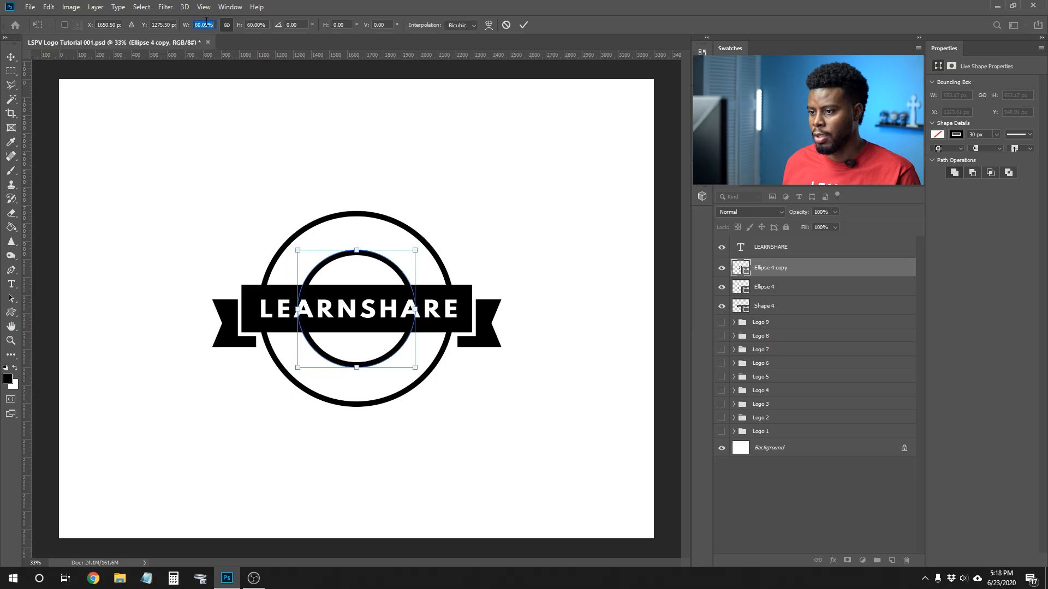
pyautogui.write('62')
pyautogui.press('Return')
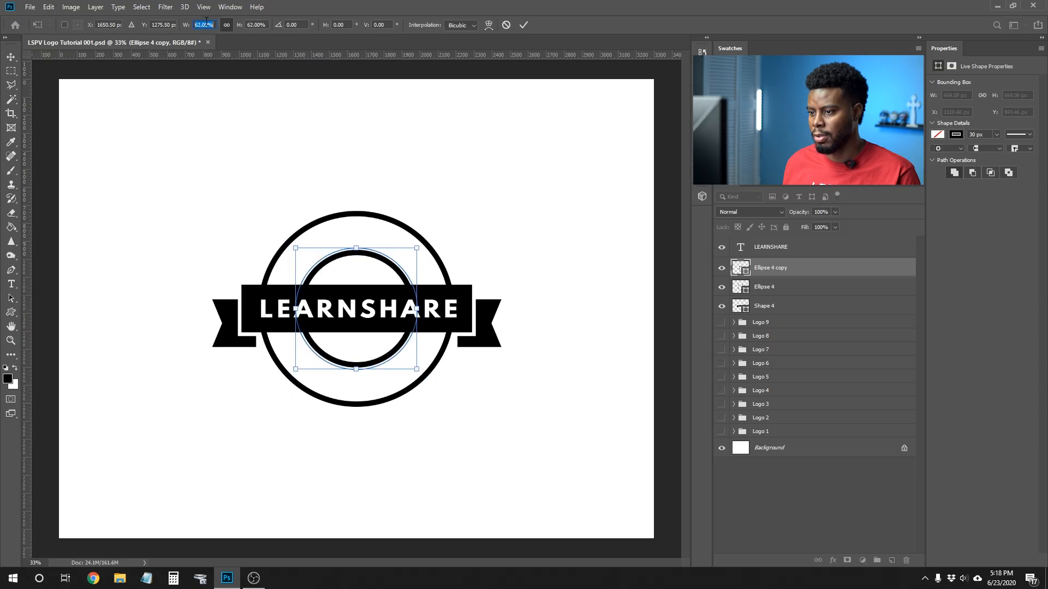
pyautogui.press('Up')
pyautogui.press('Up')
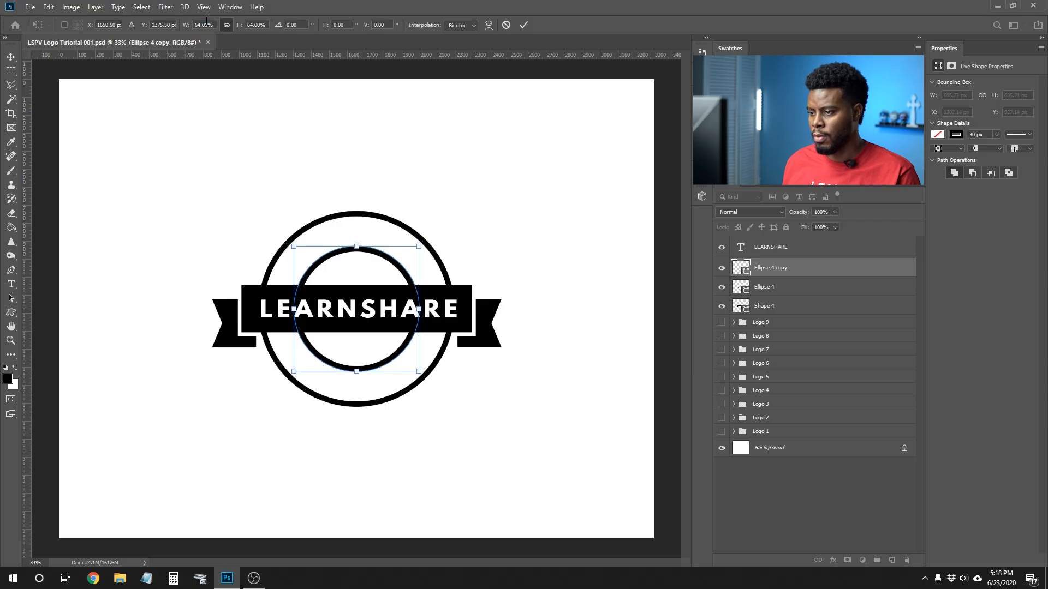
pyautogui.press('Return')
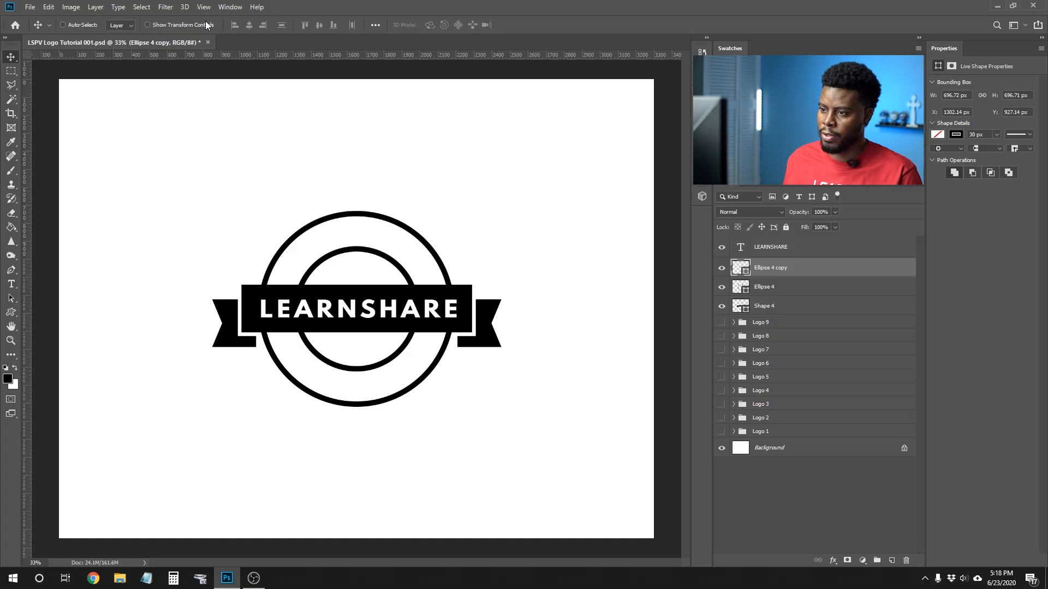
# Step: Start a text on the inner ring's path at its top, reading PHOTO, and colour it black (000000)
pyautogui.press('t')
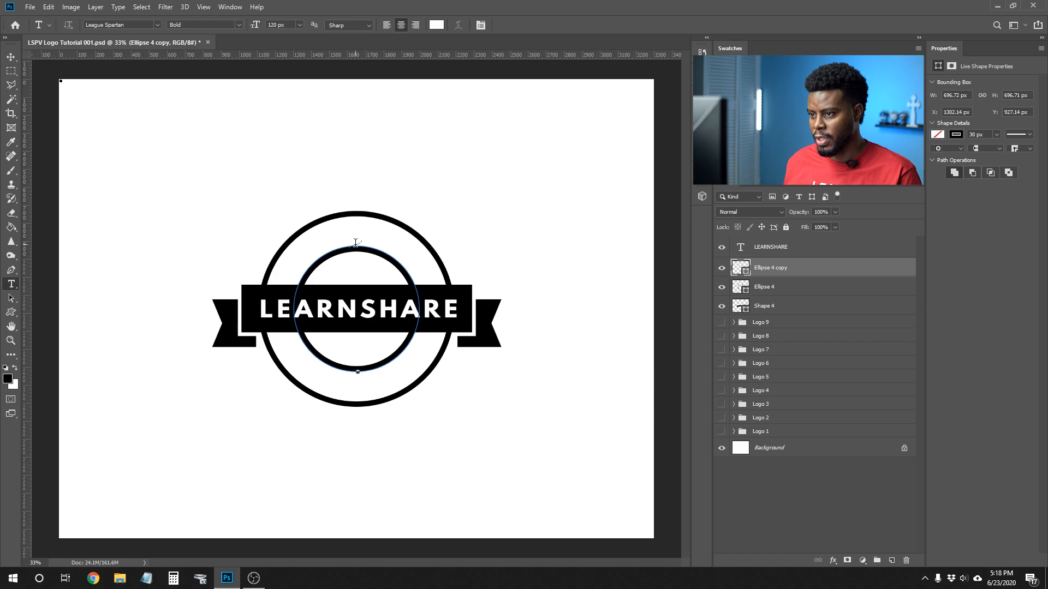
pyautogui.click(355, 243)
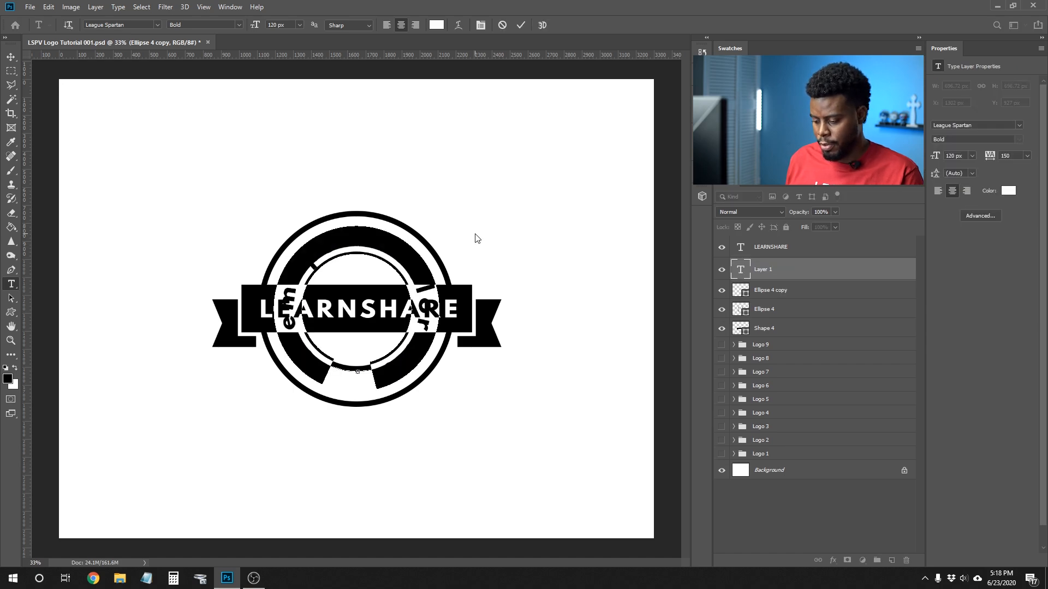
pyautogui.press('BackSpace')
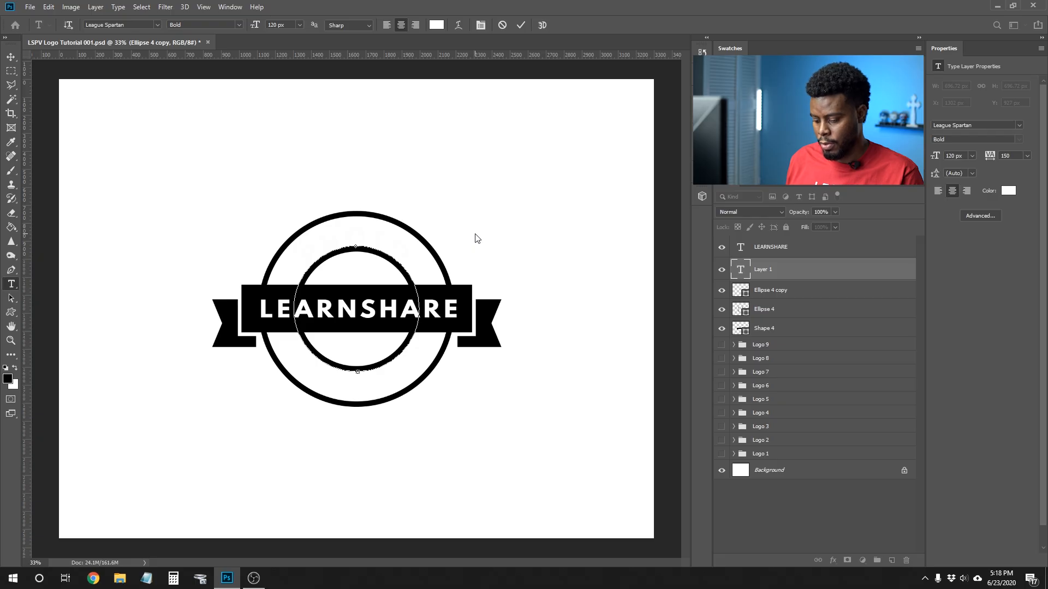
pyautogui.hotkey('ctrl', 'a')
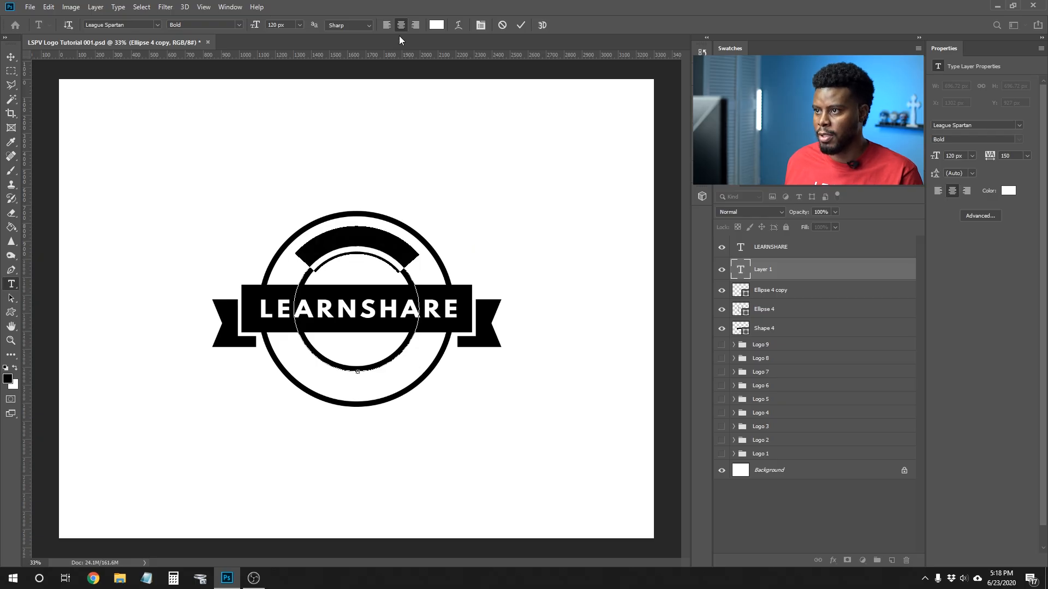
pyautogui.click(436, 25)
pyautogui.moveTo(689, 219); pyautogui.dragTo(624, 382)
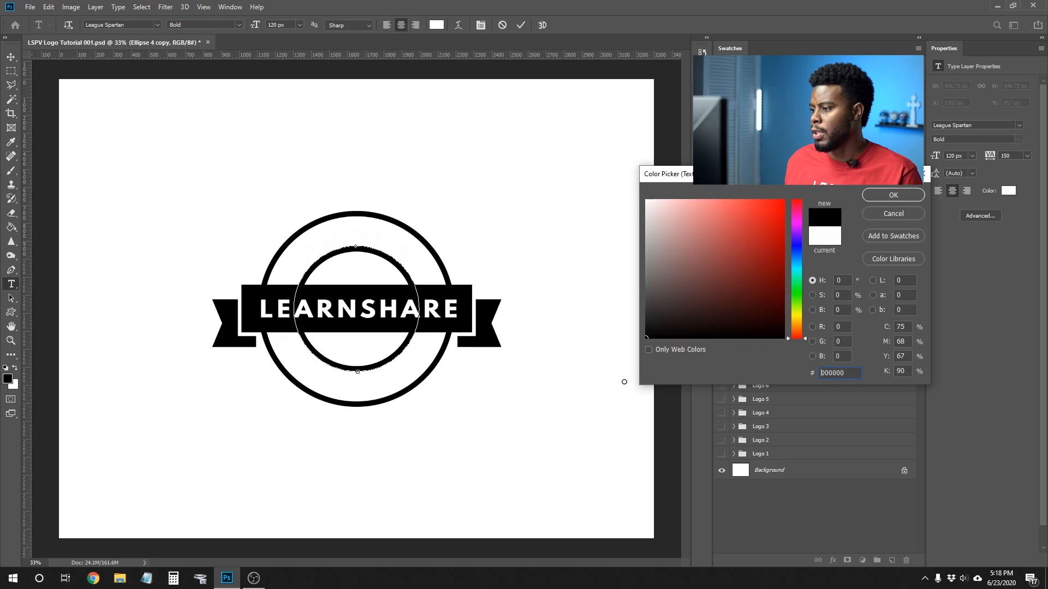
pyautogui.click(893, 195)
# Step: Set the curved PHOTO text's size to 48 px
pyautogui.click(955, 156)
pyautogui.click(972, 157)
pyautogui.click(954, 287)
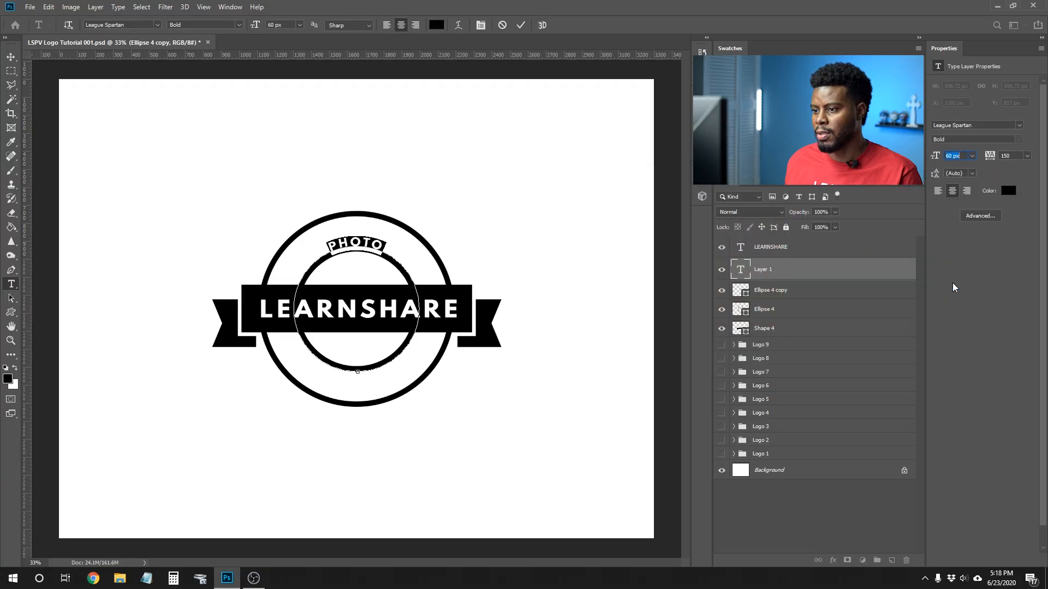
pyautogui.click(972, 157)
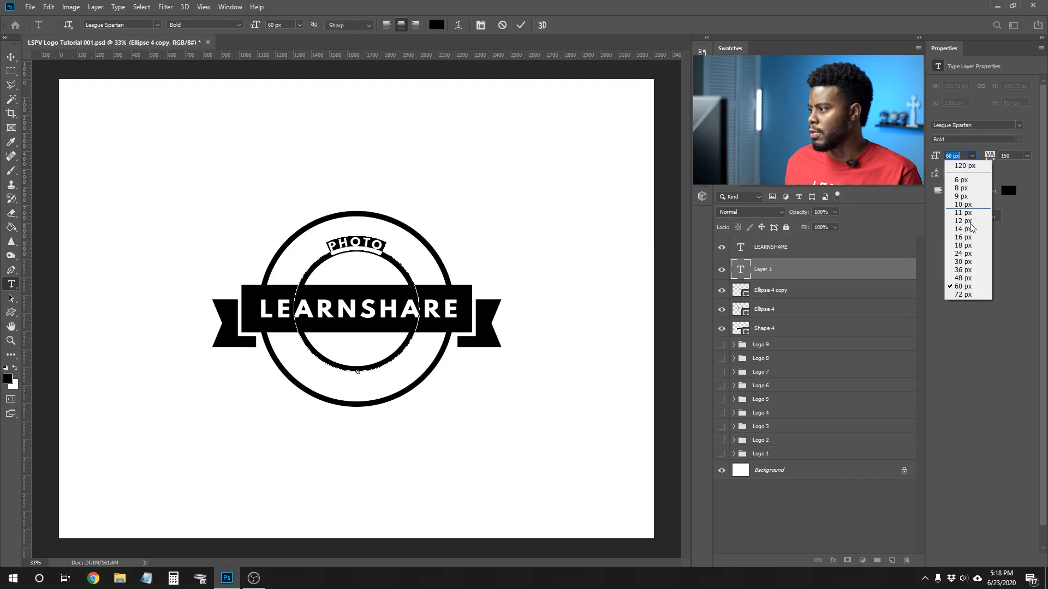
pyautogui.click(972, 278)
# Step: Extend the curved text to read PHOTO • VIDEO • GRAPHIC DESIGN
pyautogui.click(381, 247)
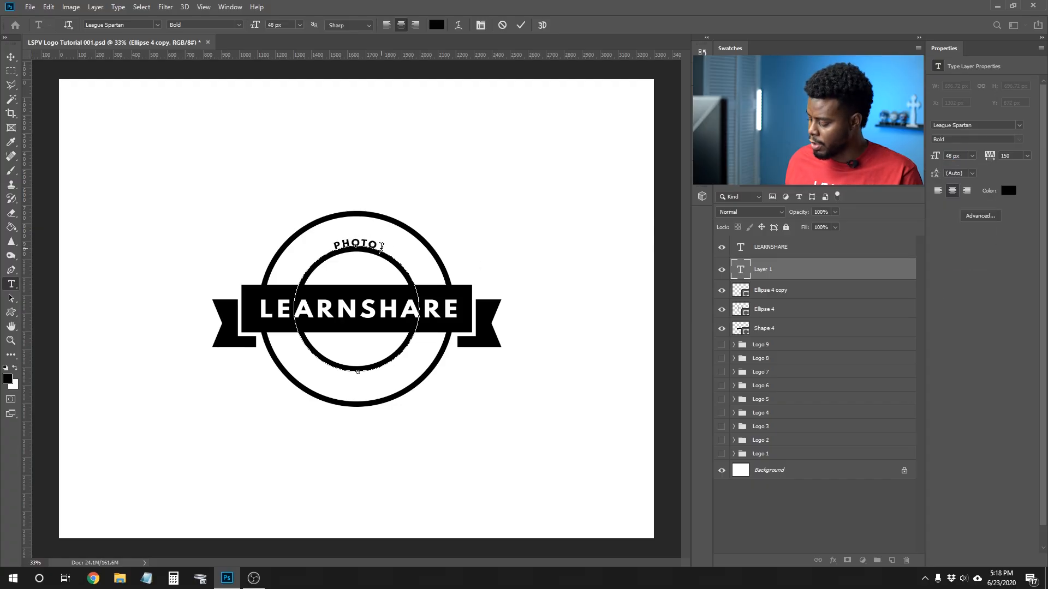
pyautogui.write('• VIDEO')
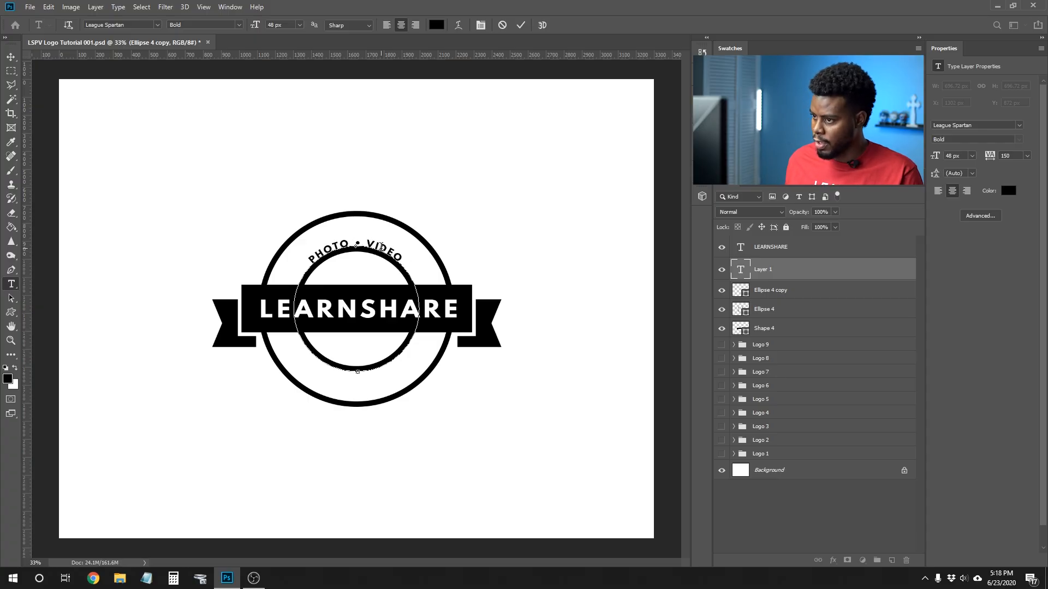
pyautogui.write(' •')
pyautogui.write(' GRAPHIC')
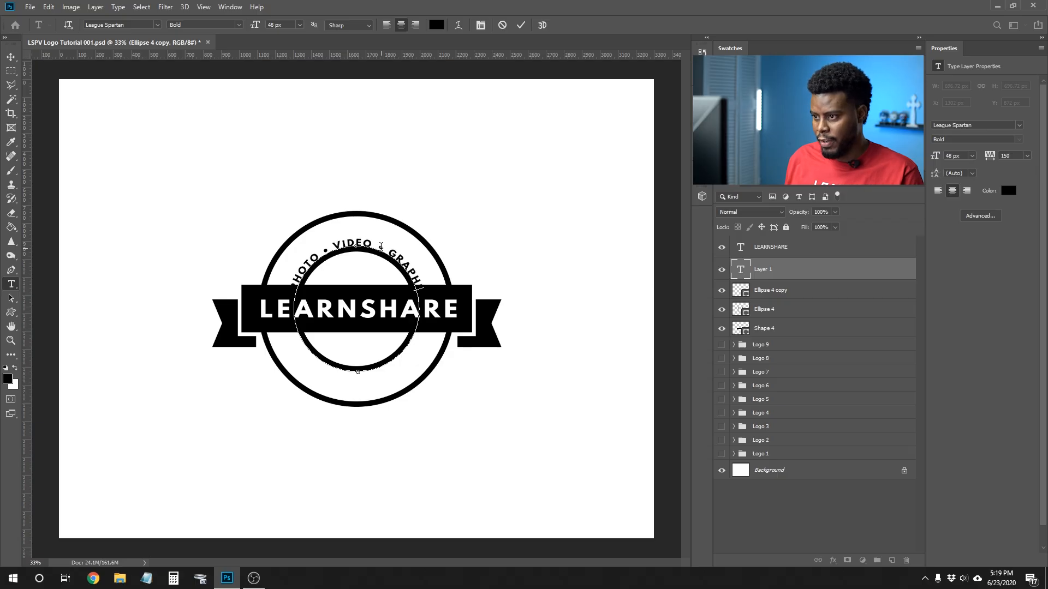
pyautogui.write(' DE')
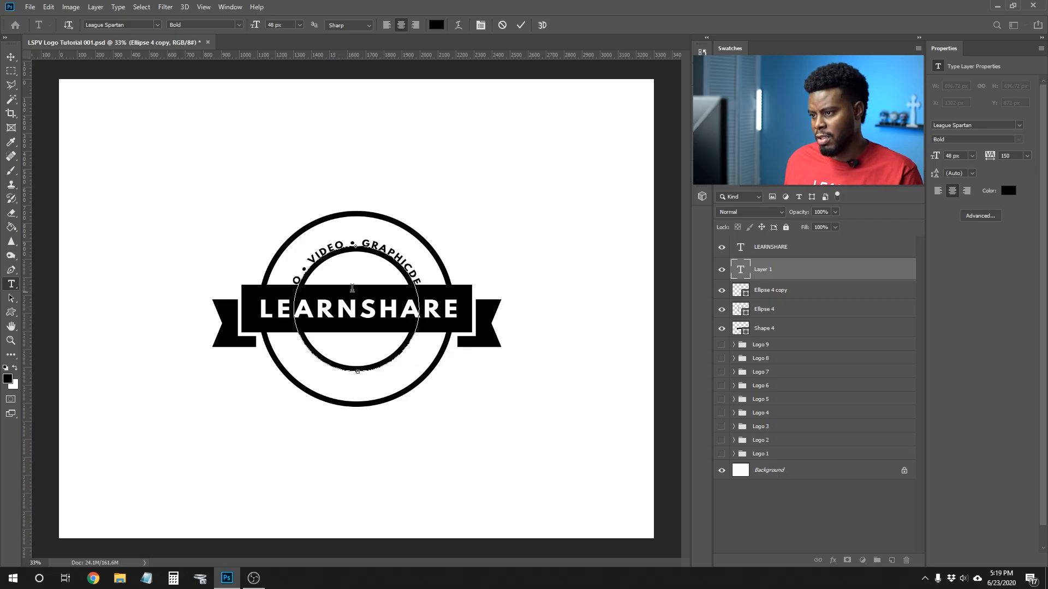
pyautogui.hotkey('ctrl', 'Return')
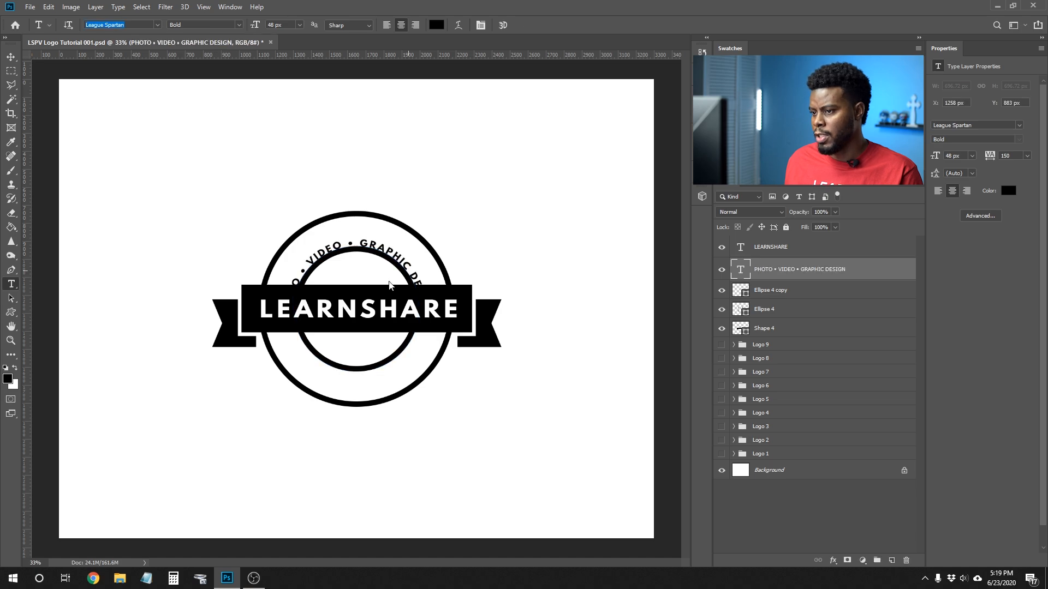
# Step: Scale the curved text proportionally to 119% so it sits midway between the two rings
pyautogui.hotkey('ctrl', 't')
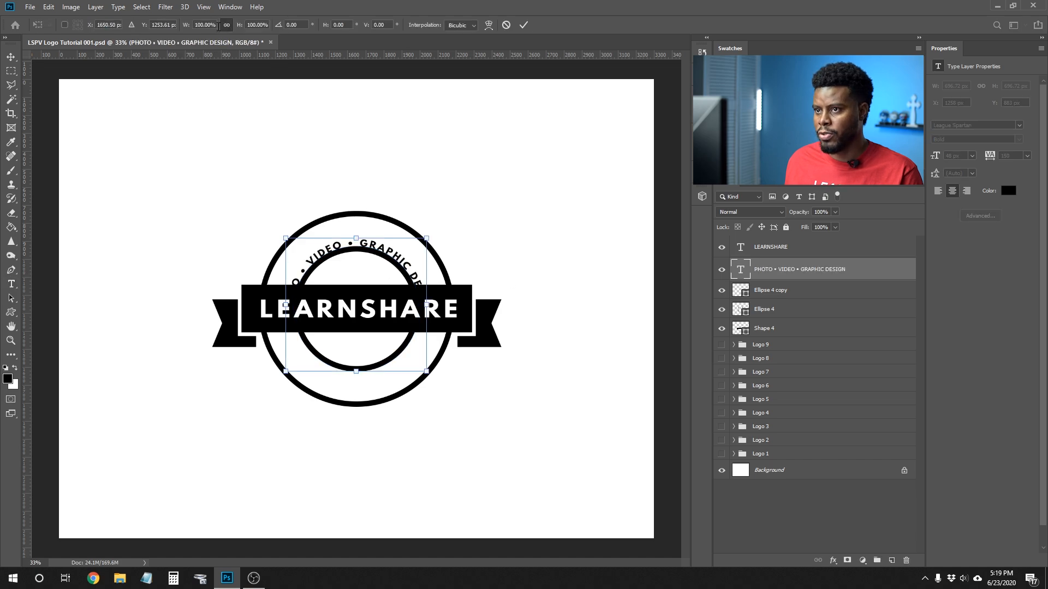
pyautogui.click(211, 25)
pyautogui.hotkey('shift', 'Up')
pyautogui.hotkey('shift', 'Up')
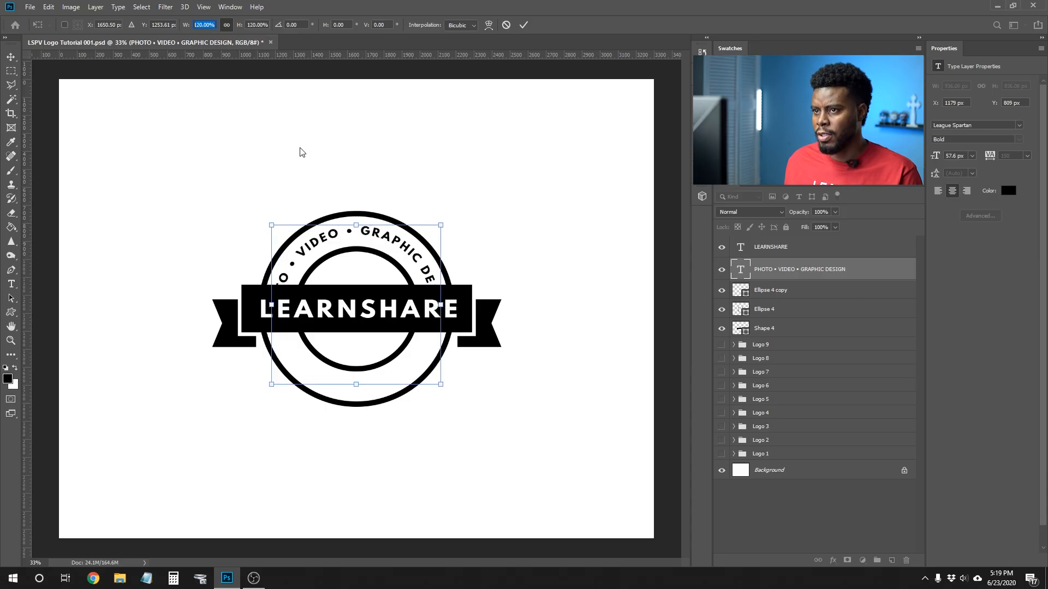
pyautogui.press('Down')
pyautogui.press('Down')
pyautogui.press('Down')
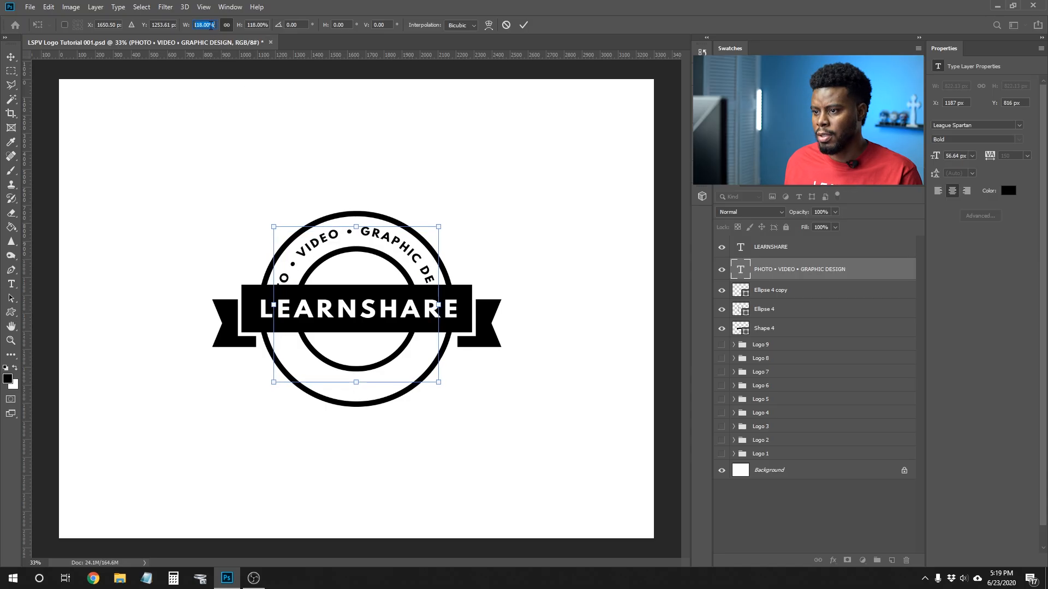
pyautogui.press('Up')
pyautogui.press('Up')
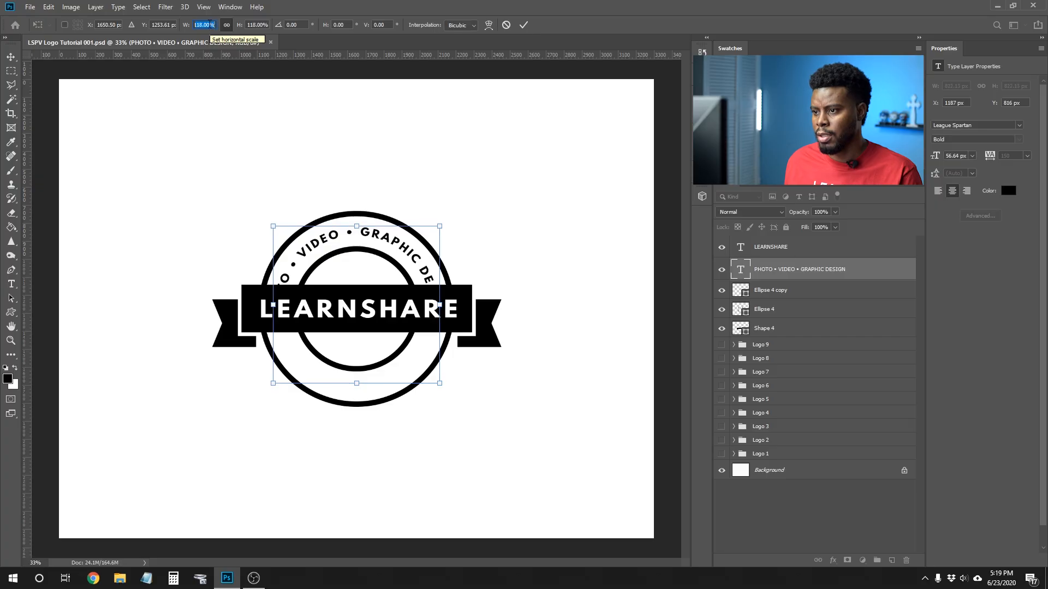
pyautogui.press('Return')
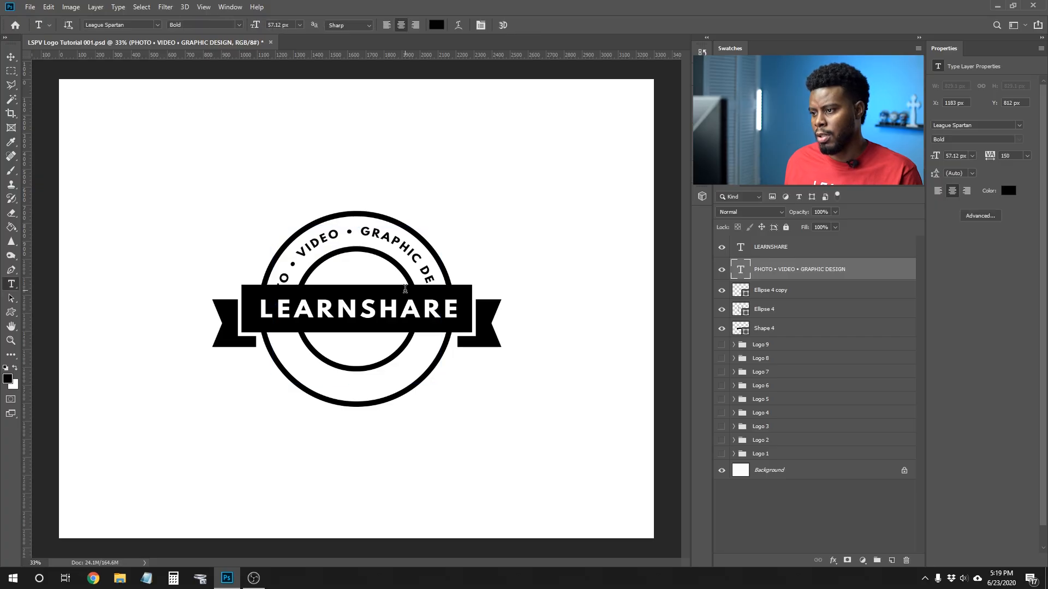
# Step: Replace the word DESIGN with an s so the curved text reads PHOTO • VIDEO • GRAPHICs
pyautogui.moveTo(417, 262); pyautogui.dragTo(498, 430)
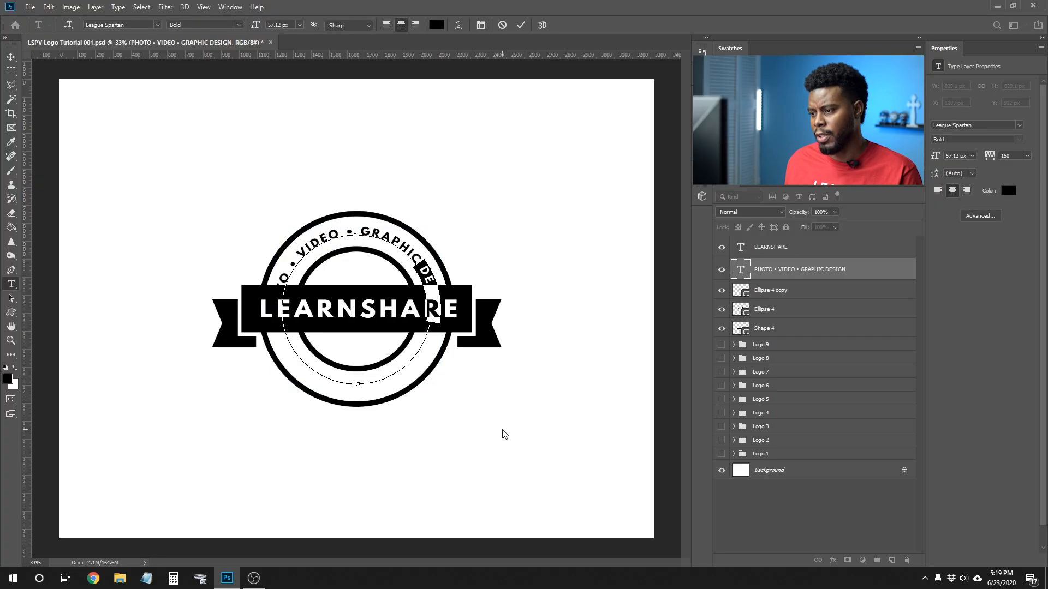
pyautogui.press('BackSpace')
pyautogui.write('s')
pyautogui.hotkey('ctrl', 'Return')
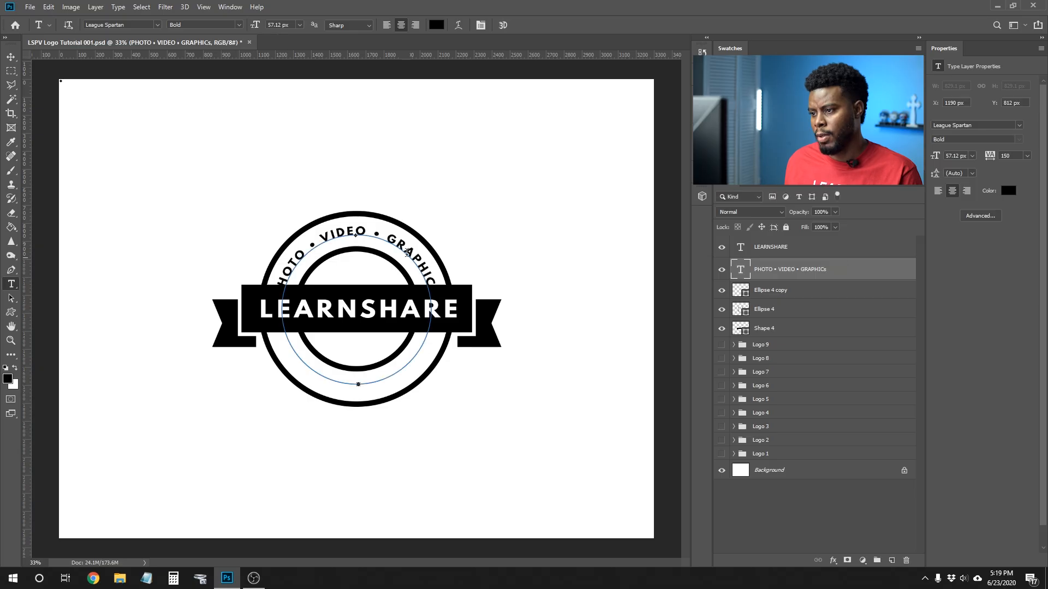
# Step: Set the size of the whole PHOTO • VIDEO • GRAPHICs text to 48 px
pyautogui.click(408, 246)
pyautogui.hotkey('ctrl', 'a')
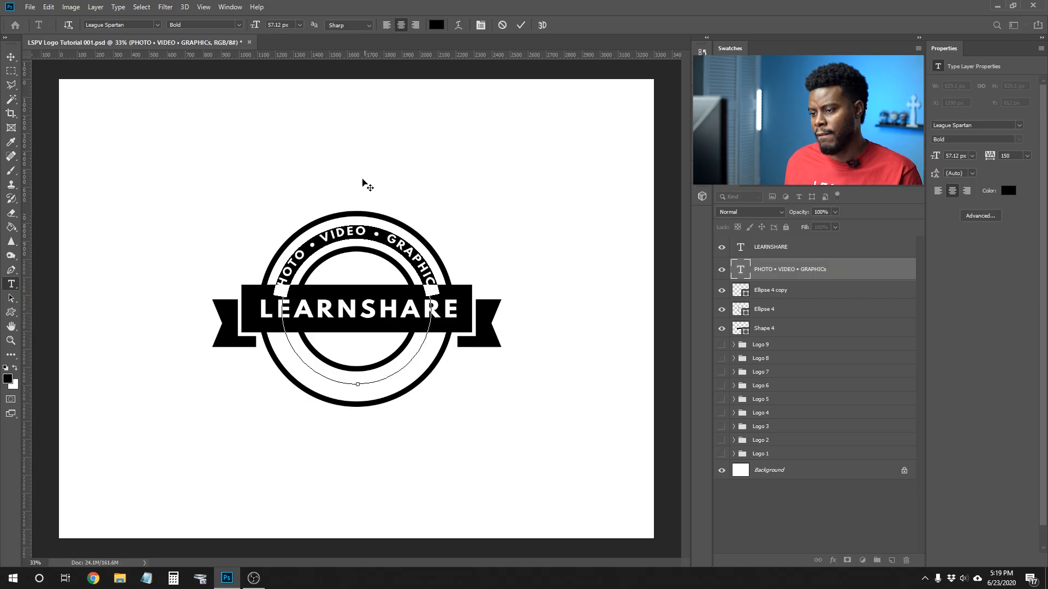
pyautogui.click(300, 25)
pyautogui.click(293, 150)
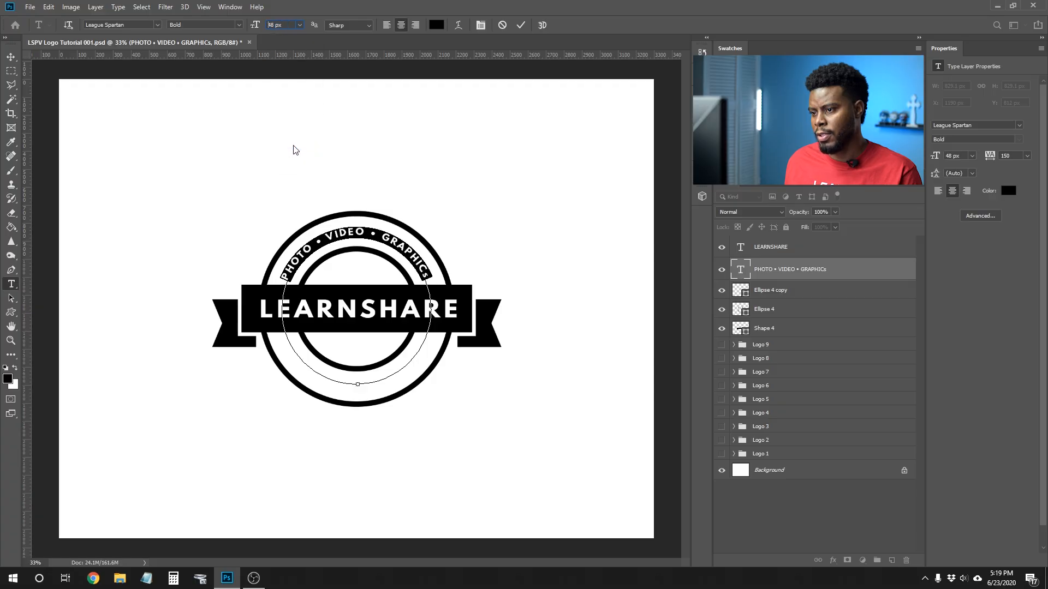
pyautogui.click(278, 25)
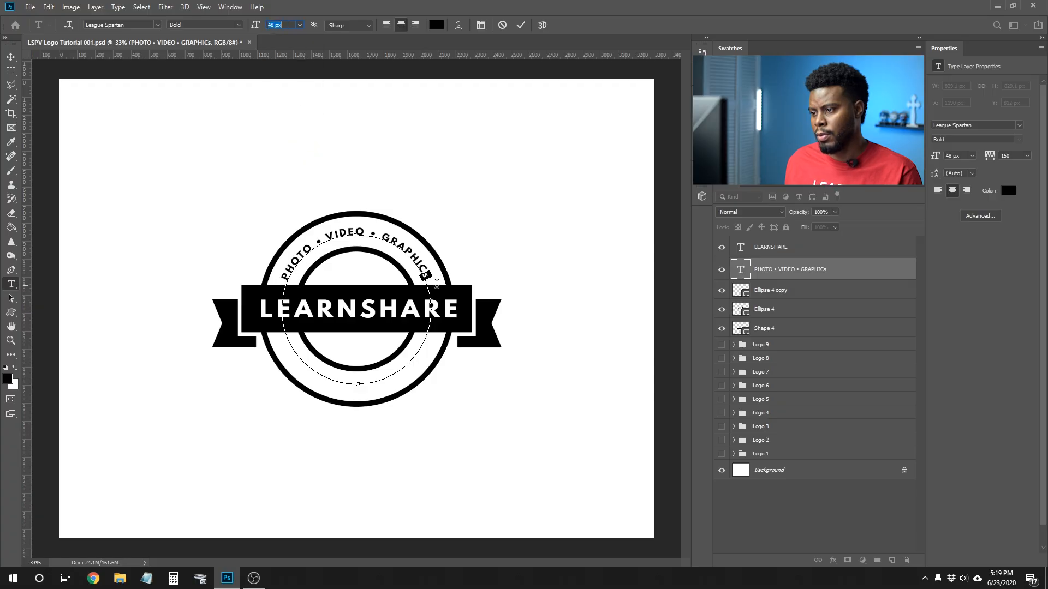
# Step: Set the size of the whole curved text, reading PHOTO • VIDEO • GRAPHICS with a capital S, to 45 px
pyautogui.press('Down')
pyautogui.press('Down')
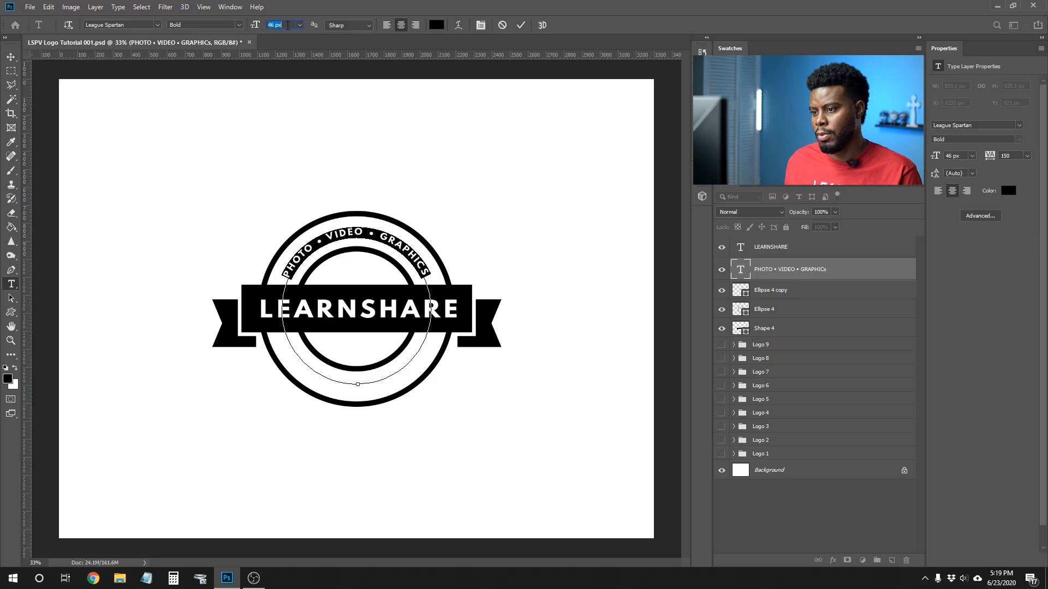
pyautogui.press('Down')
pyautogui.press('Return')
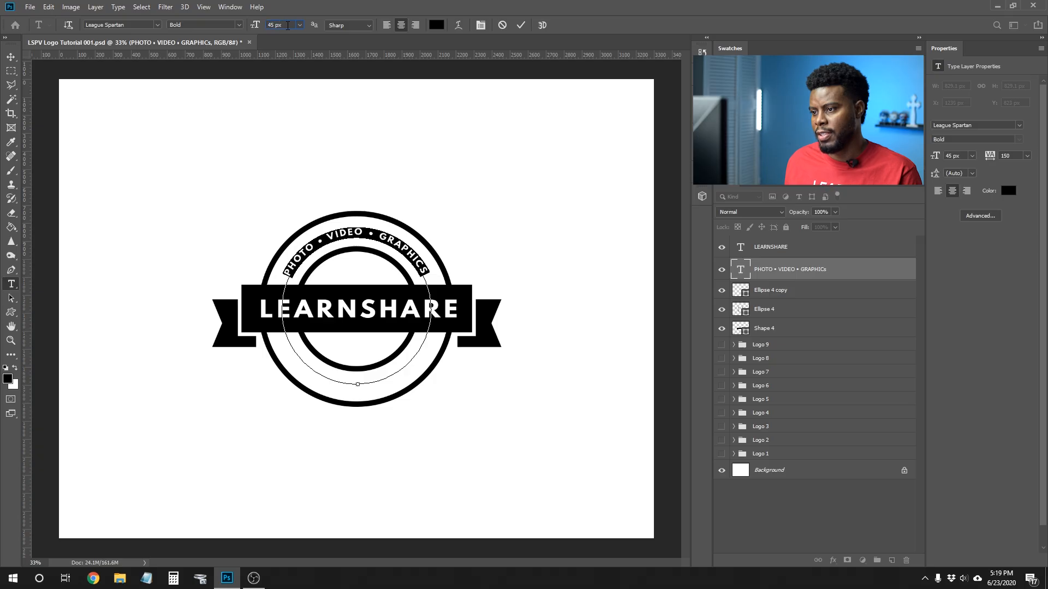
pyautogui.hotkey('ctrl', 'Return')
pyautogui.press('v')
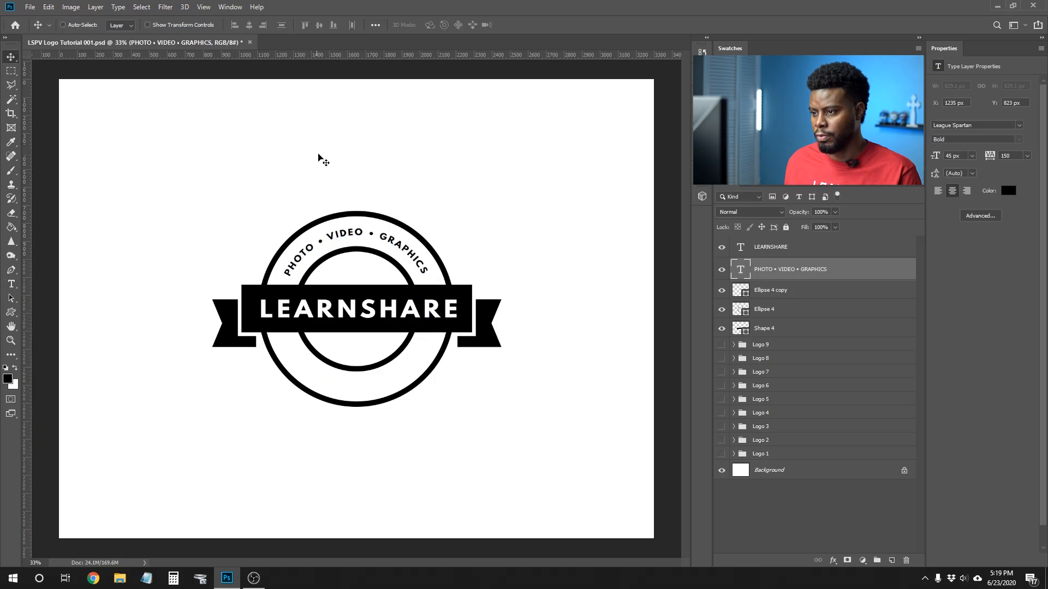
pyautogui.scroll(2, 355, 238)
pyautogui.scroll(1, 356, 237)
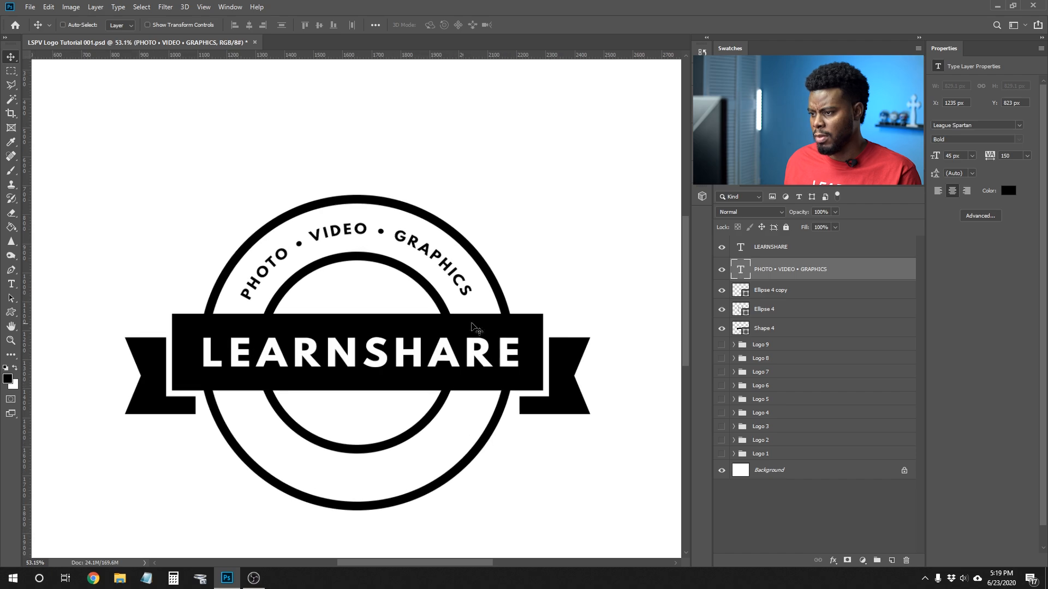
pyautogui.press('t')
pyautogui.click(496, 359)
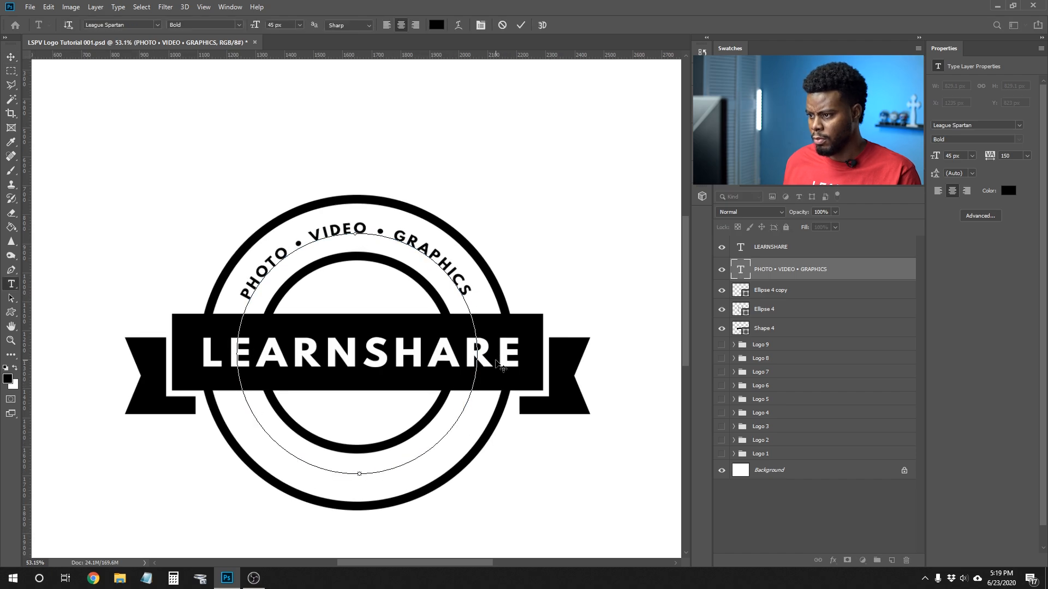
pyautogui.press('BackSpace')
pyautogui.write('S')
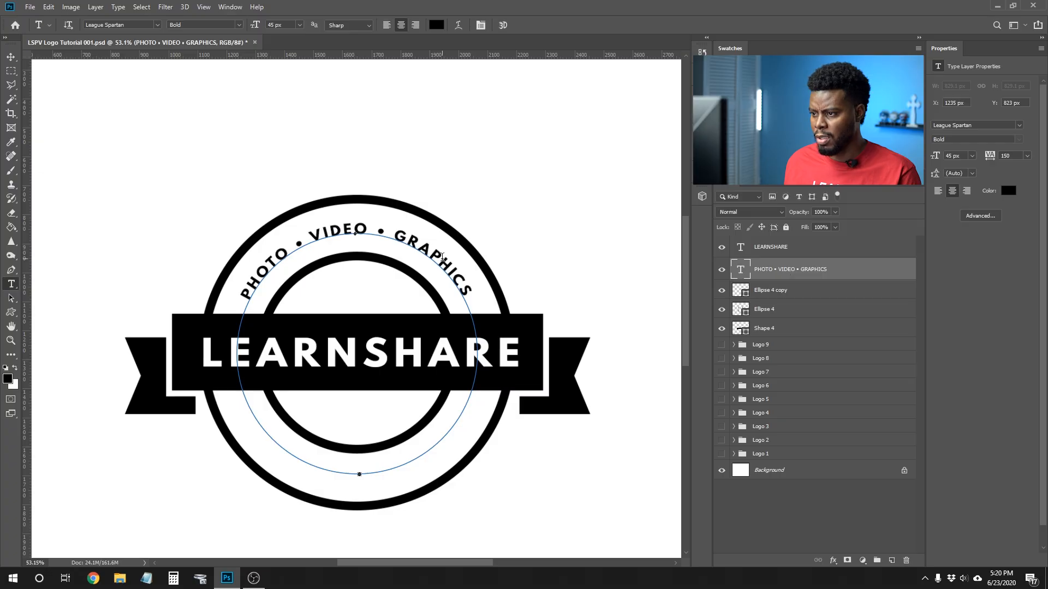
pyautogui.press('Escape')
# Step: Move the curved text down slightly and rotate it a little clockwise so both of its ends sit level
pyautogui.press('v')
pyautogui.moveTo(379, 244); pyautogui.dragTo(377, 258)
pyautogui.hotkey('ctrl', 't')
pyautogui.moveTo(487, 218); pyautogui.dragTo(483, 226)
pyautogui.press('Return')
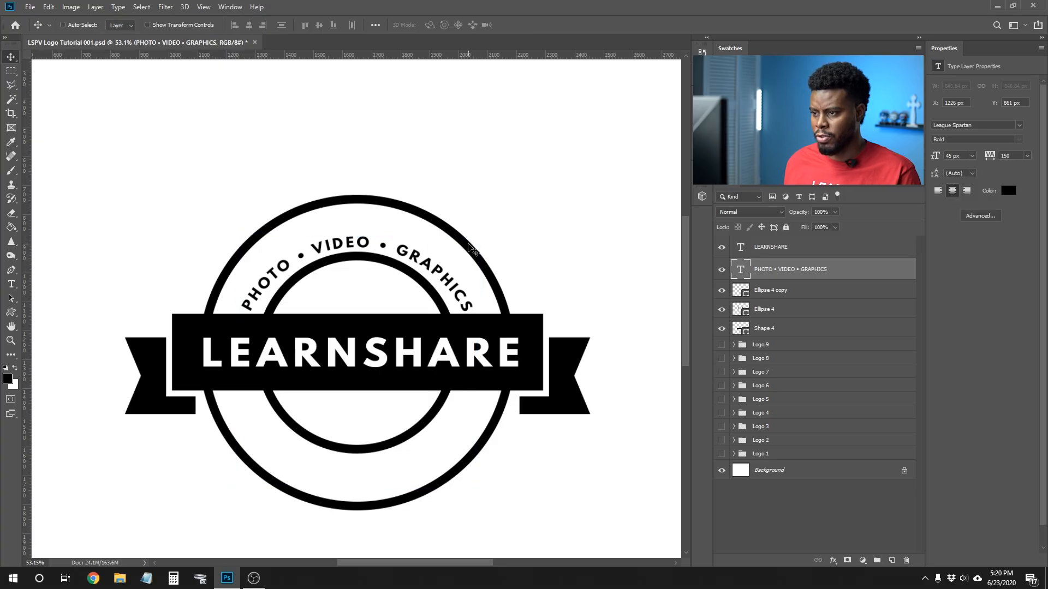
# Step: Nudge the curved text up 50 px so it sits midway between the two rings
pyautogui.hotkey('shift', 'Up')
pyautogui.hotkey('shift', 'Up')
pyautogui.hotkey('shift', 'Up')
pyautogui.hotkey('shift', 'Up')
pyautogui.hotkey('shift', 'Up')
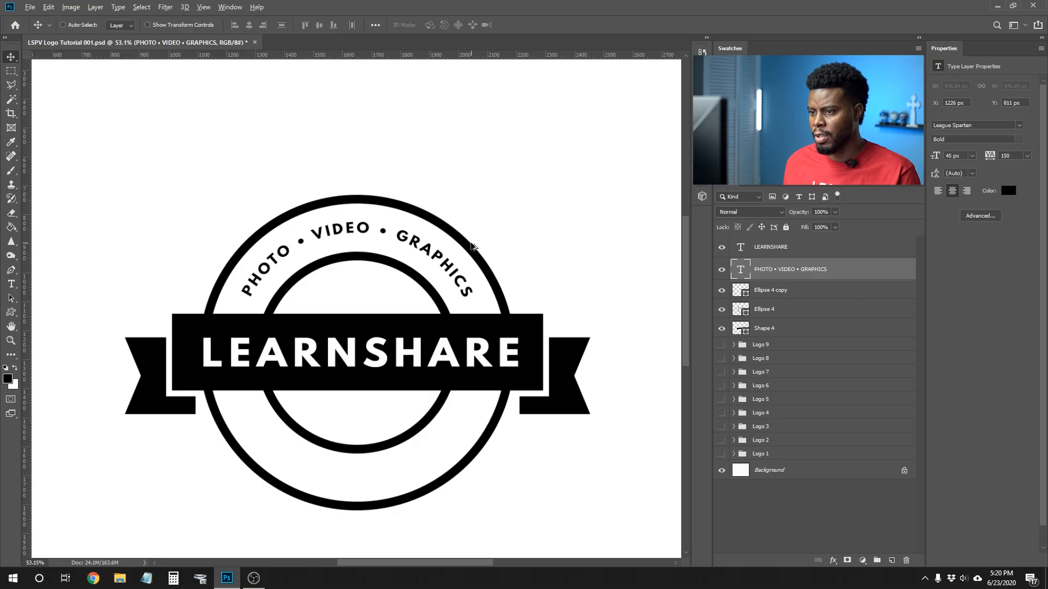
pyautogui.scroll(-2, 485, 241)
pyautogui.scroll(-2, 480, 233)
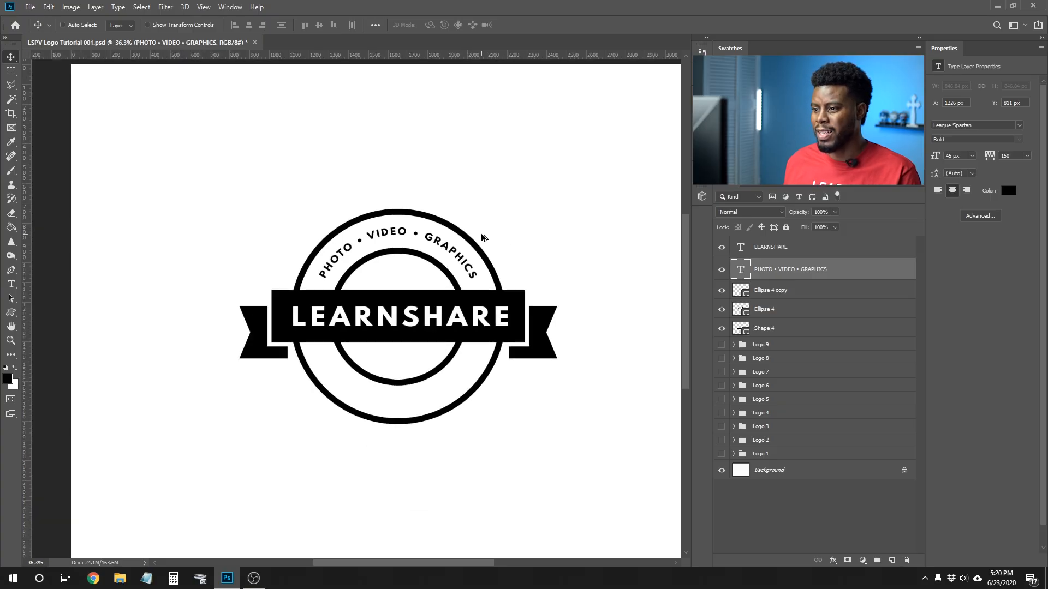
pyautogui.scroll(-1, 460, 230)
pyautogui.scroll(1, 460, 230)
pyautogui.scroll(1, 460, 230)
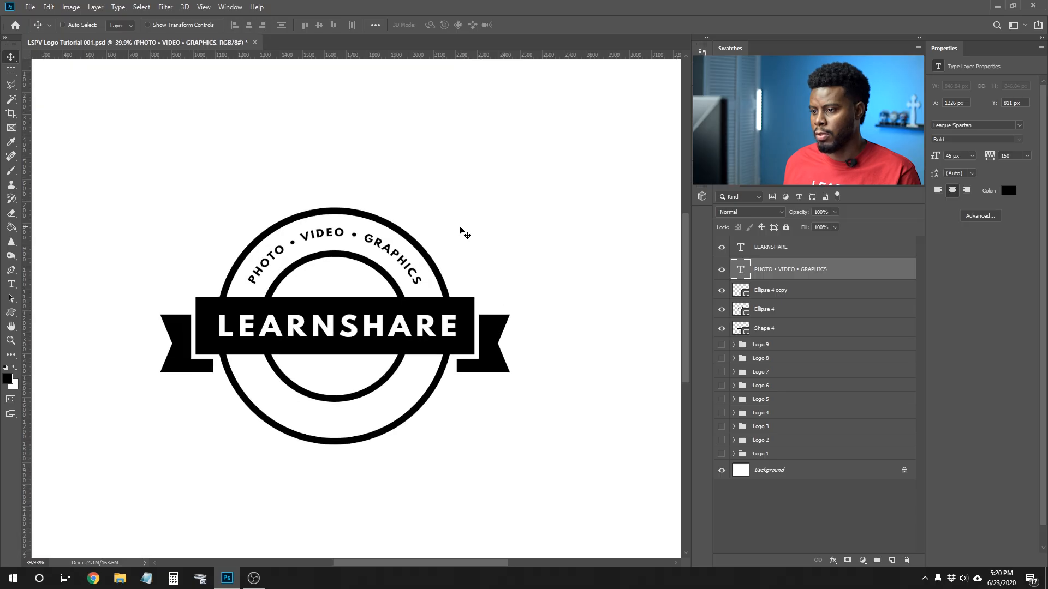
pyautogui.scroll(-1, 460, 230)
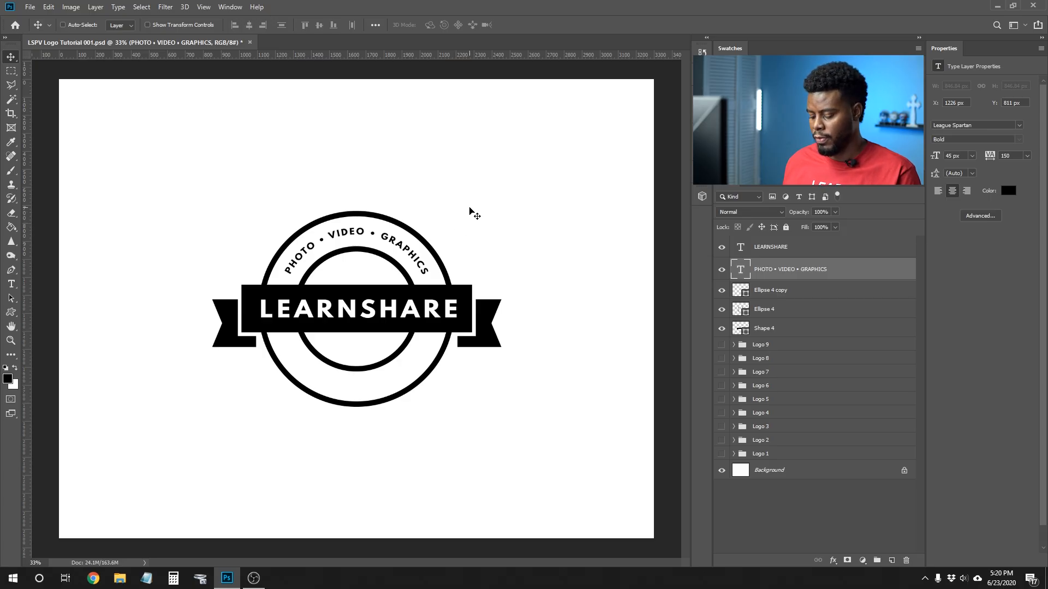
# Step: Duplicate the curved PHOTO • VIDEO • GRAPHICS text and rotate the copy 180° into the lower half of the rings
pyautogui.press('ctrl')
pyautogui.hotkey('ctrl', 'j')
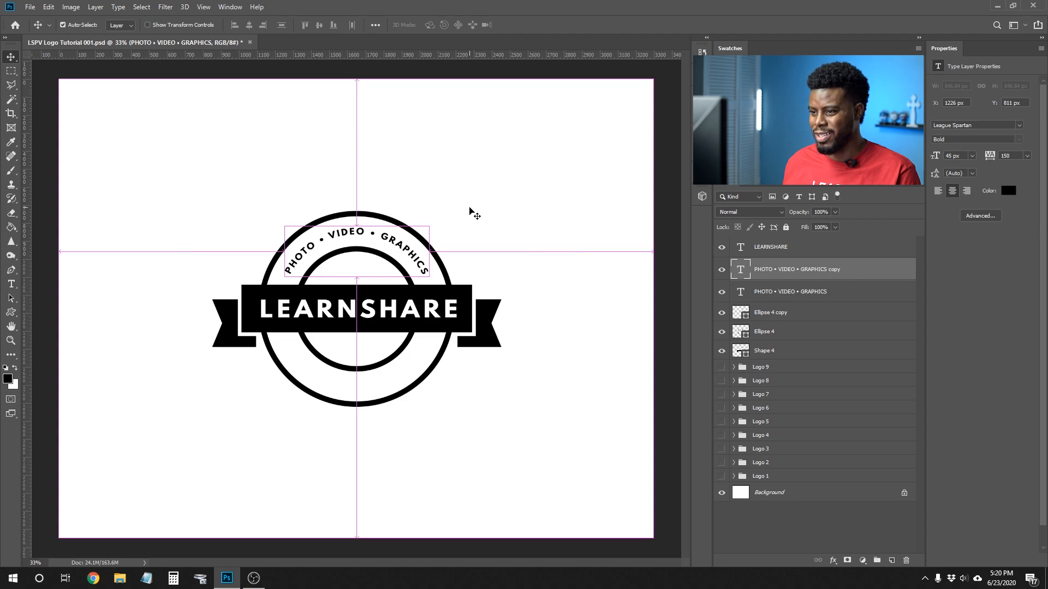
pyautogui.hotkey('ctrl', 't')
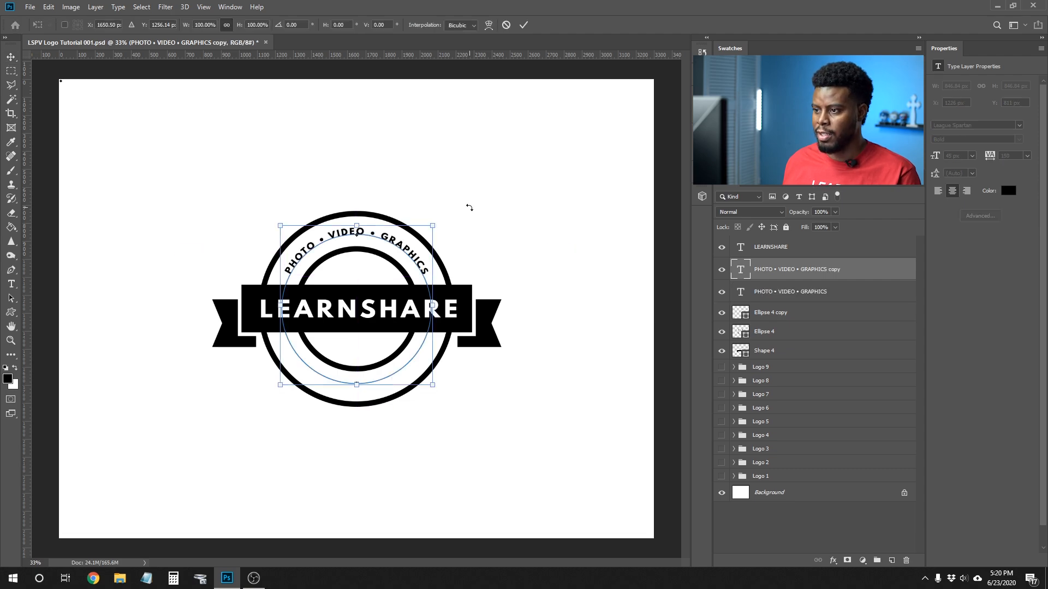
pyautogui.moveTo(441, 216); pyautogui.dragTo(301, 372)
pyautogui.press('Return')
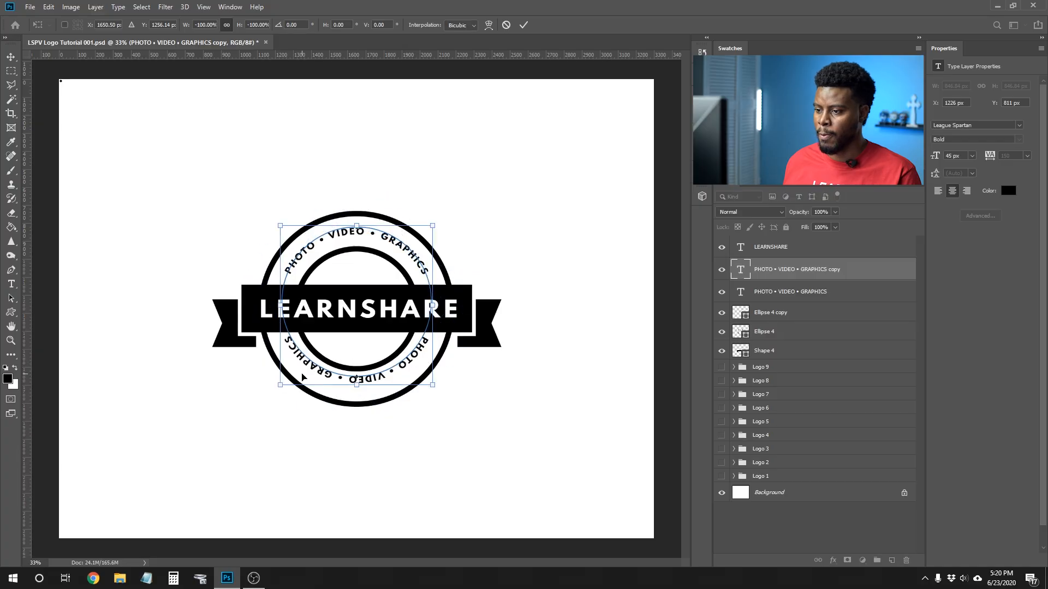
# Step: Keep the lower curved text at 100% opacity and nudge it down 40 px to centre it between the rings
pyautogui.press('3')
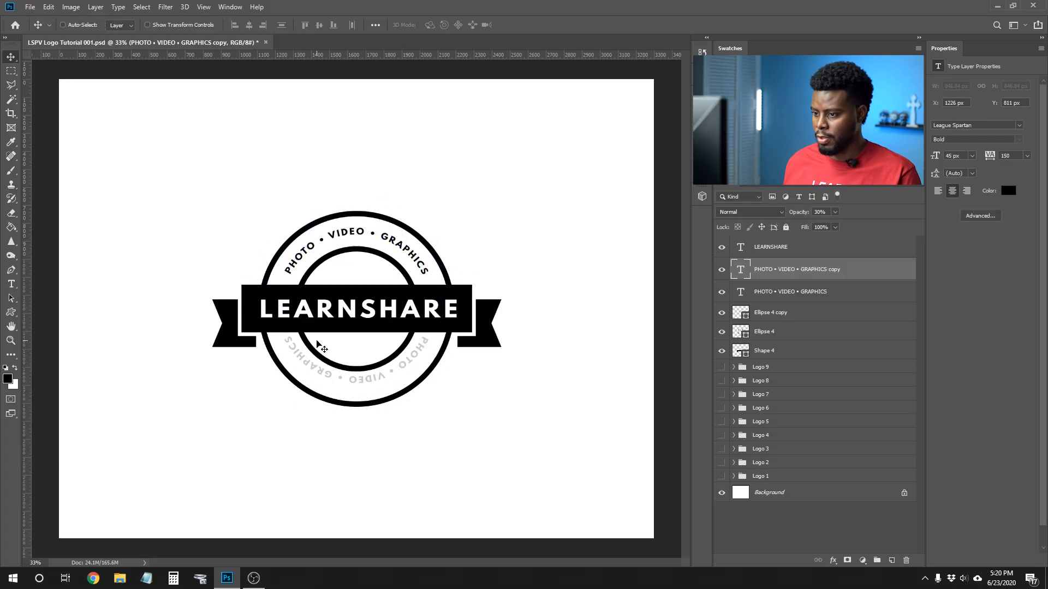
pyautogui.press('0')
pyautogui.hotkey('shift', 'Down')
pyautogui.hotkey('shift', 'Down')
pyautogui.hotkey('shift', 'Down')
pyautogui.hotkey('shift', 'Down')
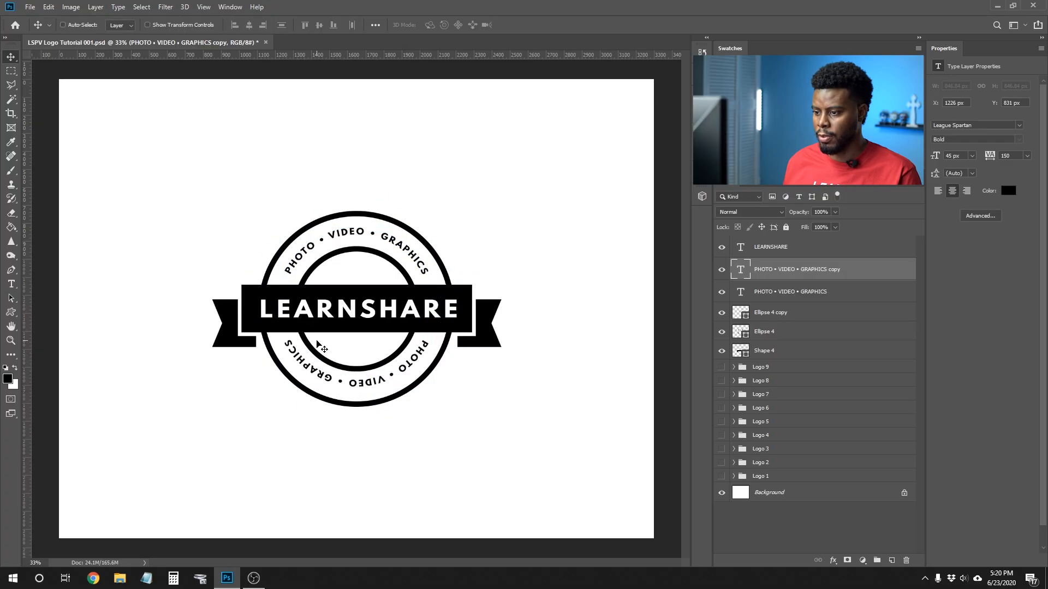
# Step: Replace the lower curved text with YOUTUBE TUTORIALS
pyautogui.scroll(3, 319, 347)
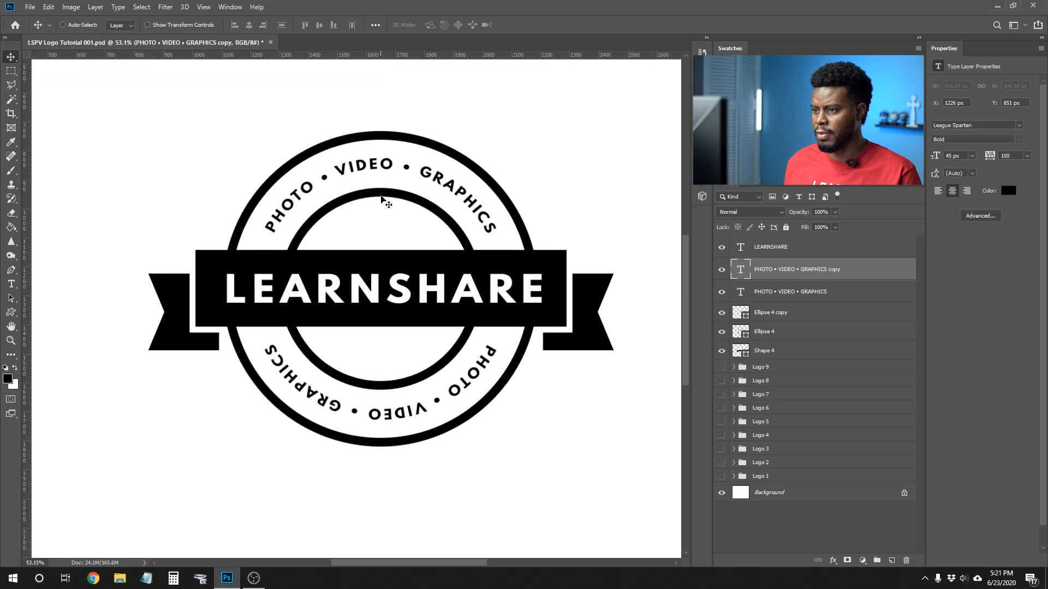
pyautogui.press('t')
pyautogui.click(403, 412)
pyautogui.hotkey('ctrl', 'a')
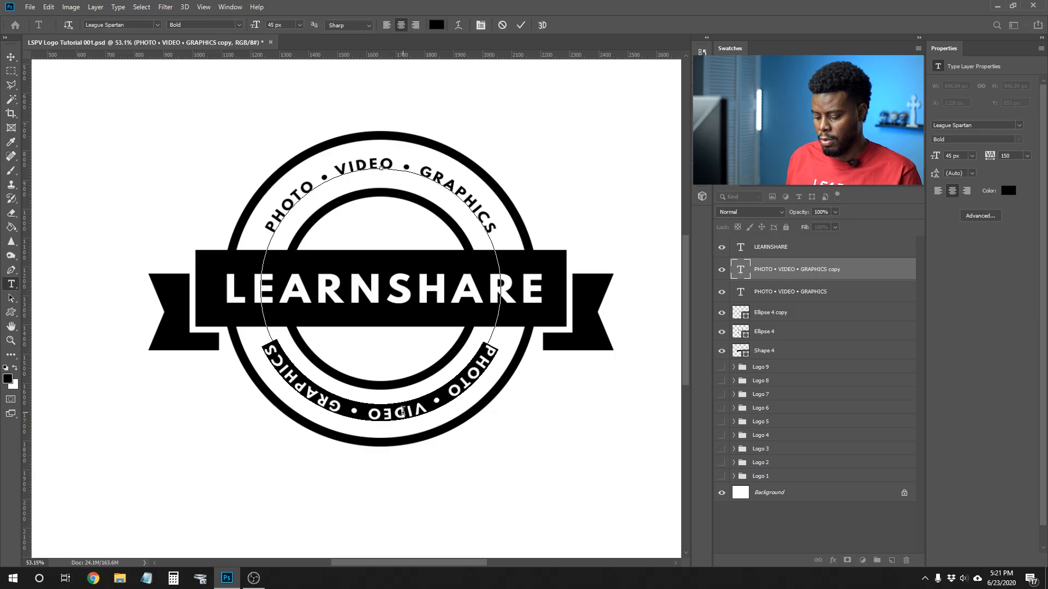
pyautogui.write('YOUTUBE')
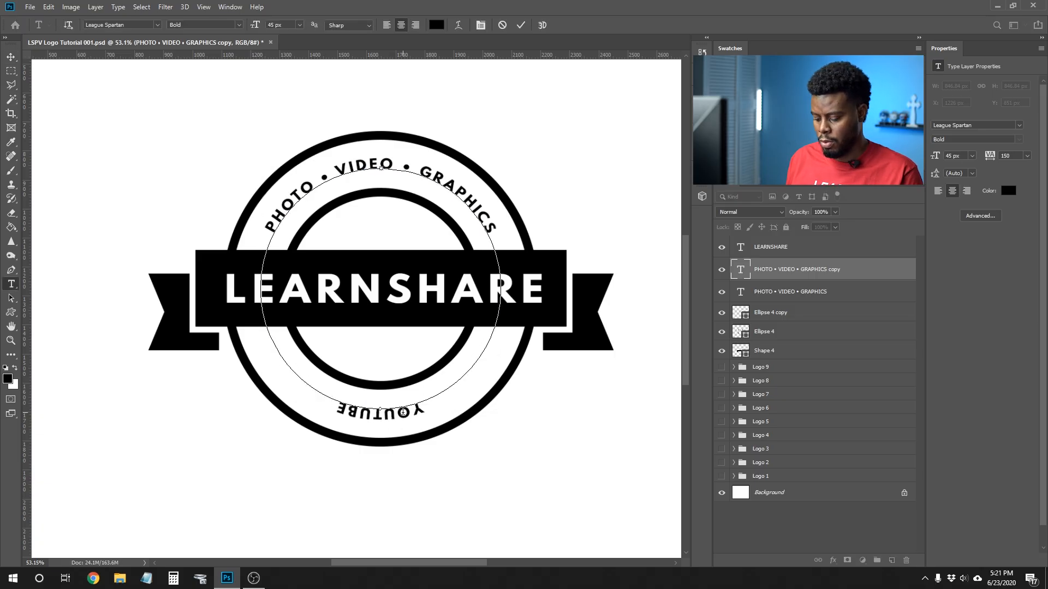
pyautogui.write(' TUTORIALS')
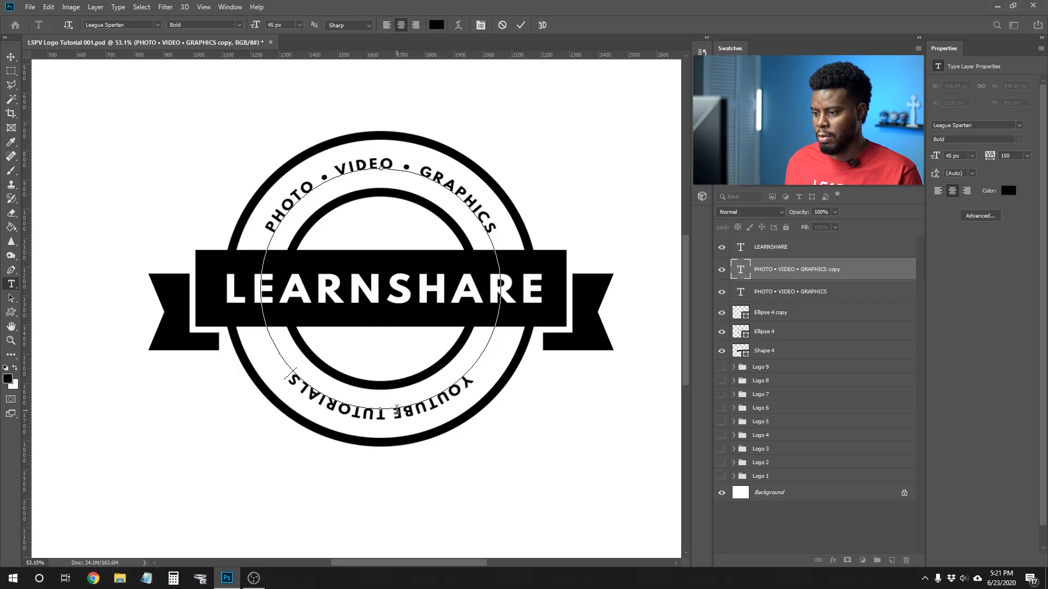
# Step: Insert the word VIDEO so the lower curved text reads YOUTUBE VIDEO TUTORIALS
pyautogui.write('VIDEO')
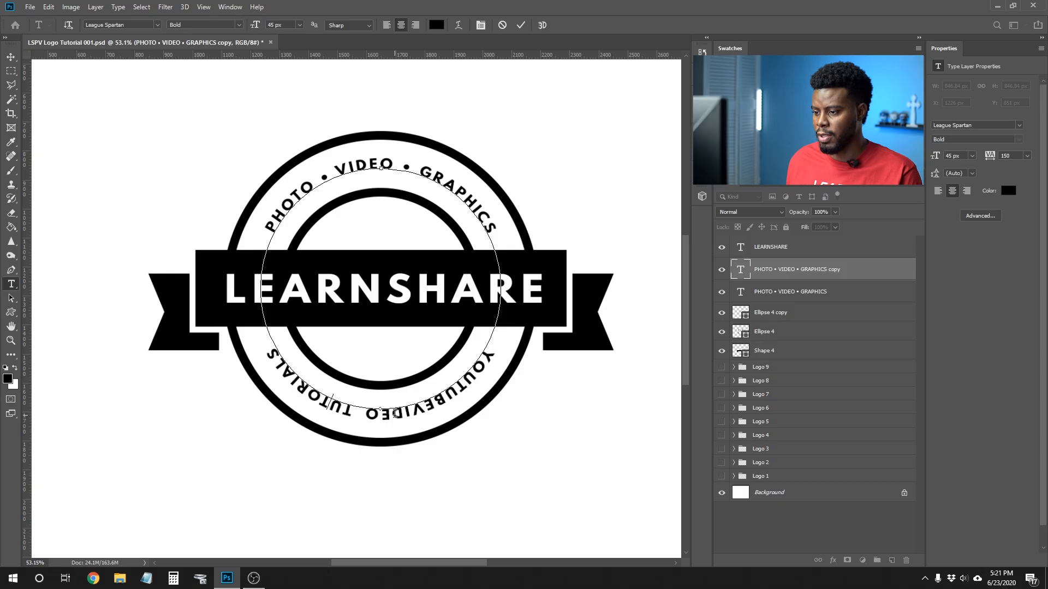
pyautogui.press('BackSpace')
pyautogui.press('BackSpace')
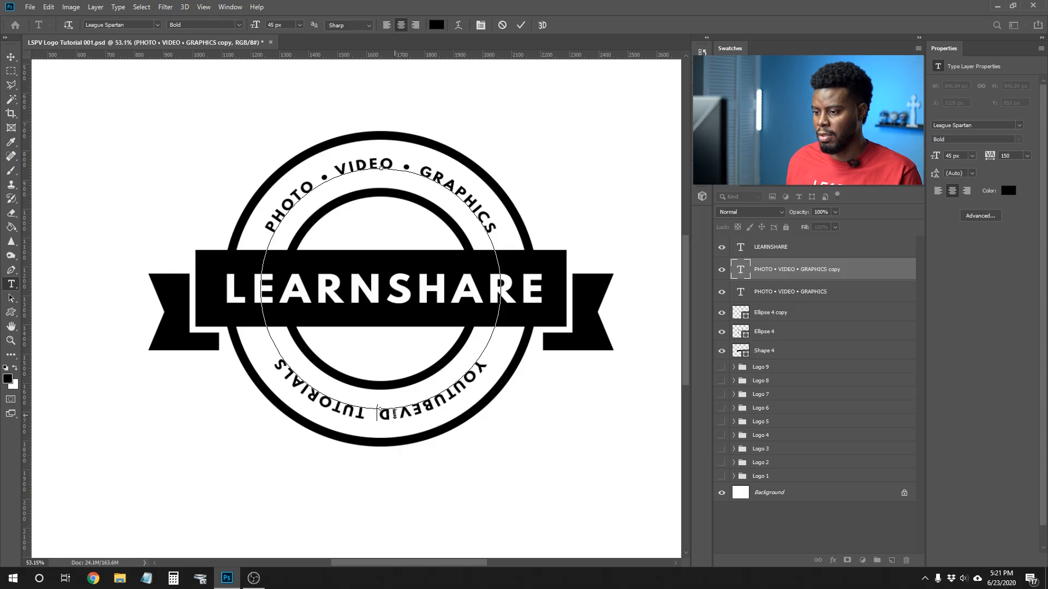
pyautogui.press('Delete')
pyautogui.press('BackSpace')
pyautogui.write('VID')
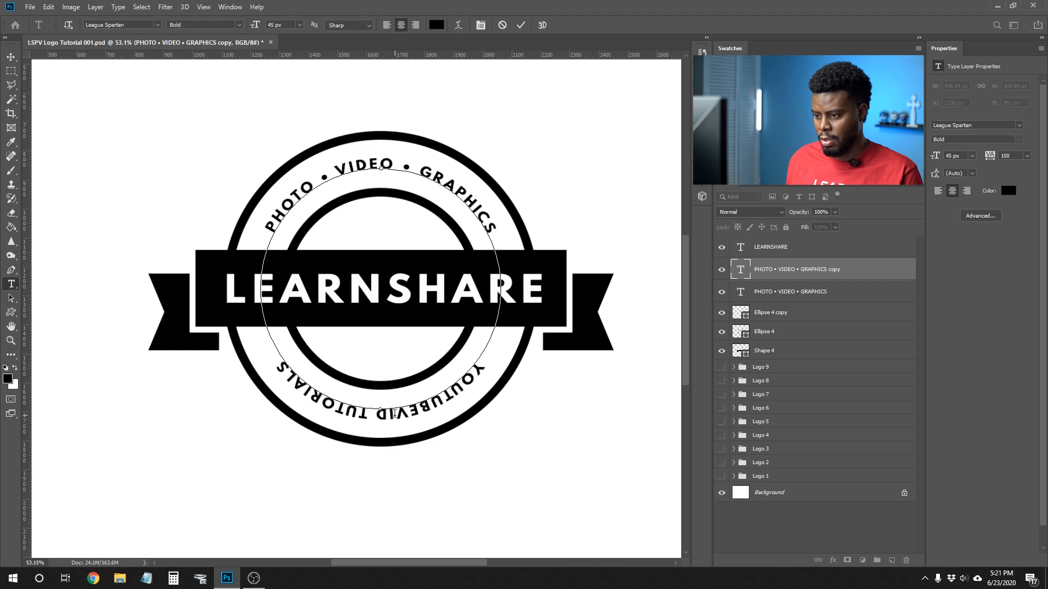
pyautogui.write('EO')
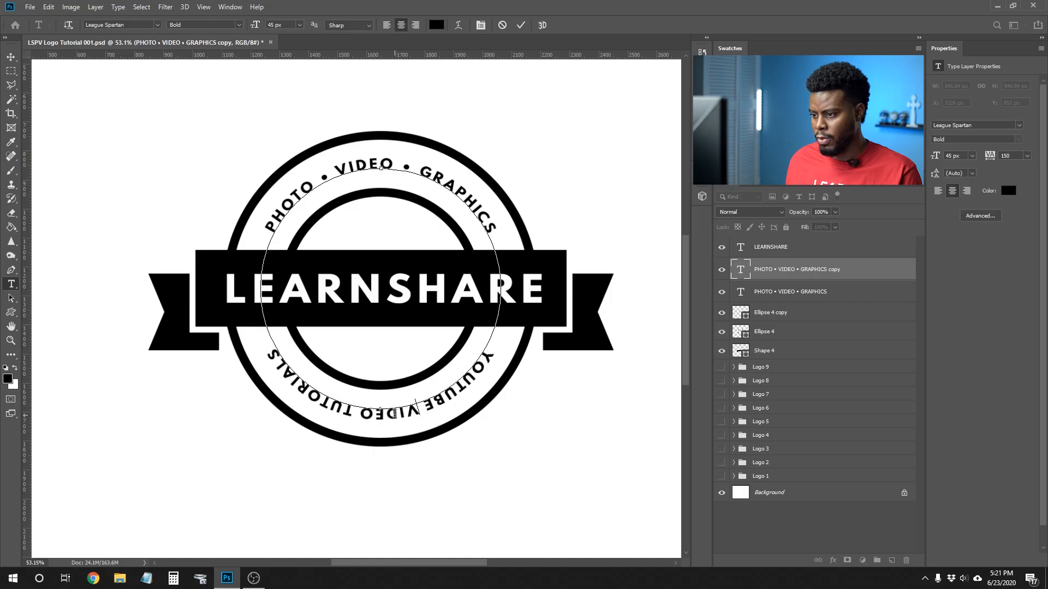
pyautogui.hotkey('ctrl', 'Return')
pyautogui.press('v')
pyautogui.scroll(-3, 405, 407)
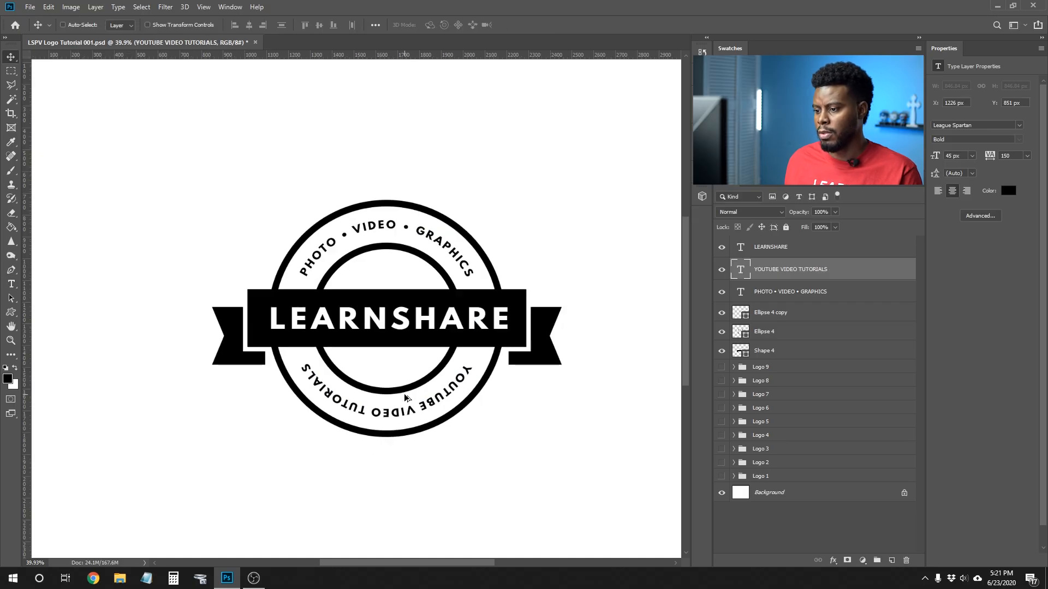
# Step: Replace the word VIDEO in the lower curved text with a bullet so it reads YOUTUBE • TUTORIALS
pyautogui.press('t')
pyautogui.moveTo(370, 413); pyautogui.dragTo(415, 414)
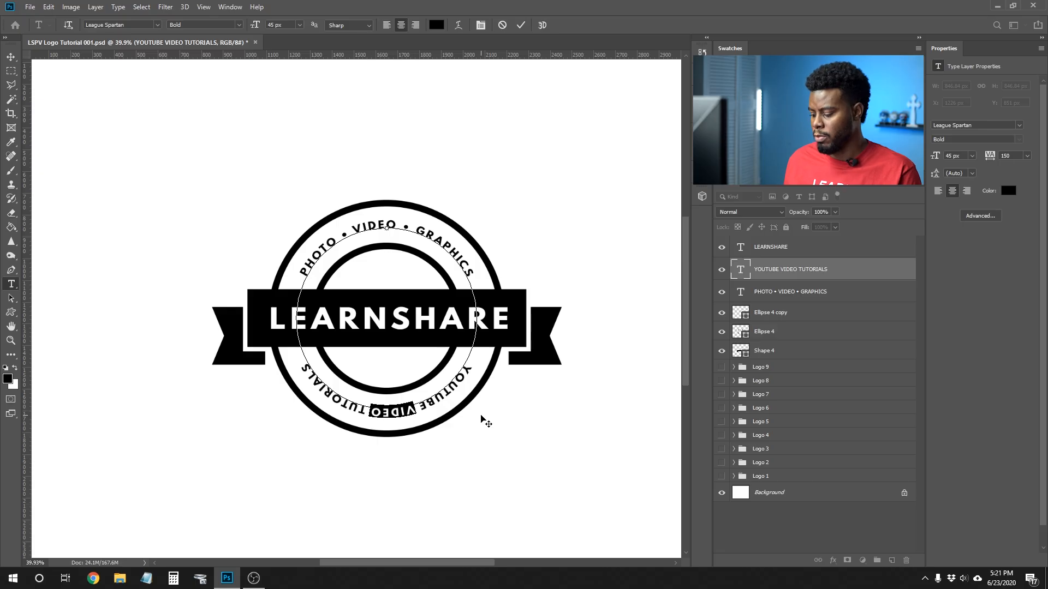
pyautogui.press('BackSpace')
pyautogui.press('BackSpace')
pyautogui.press('BackSpace')
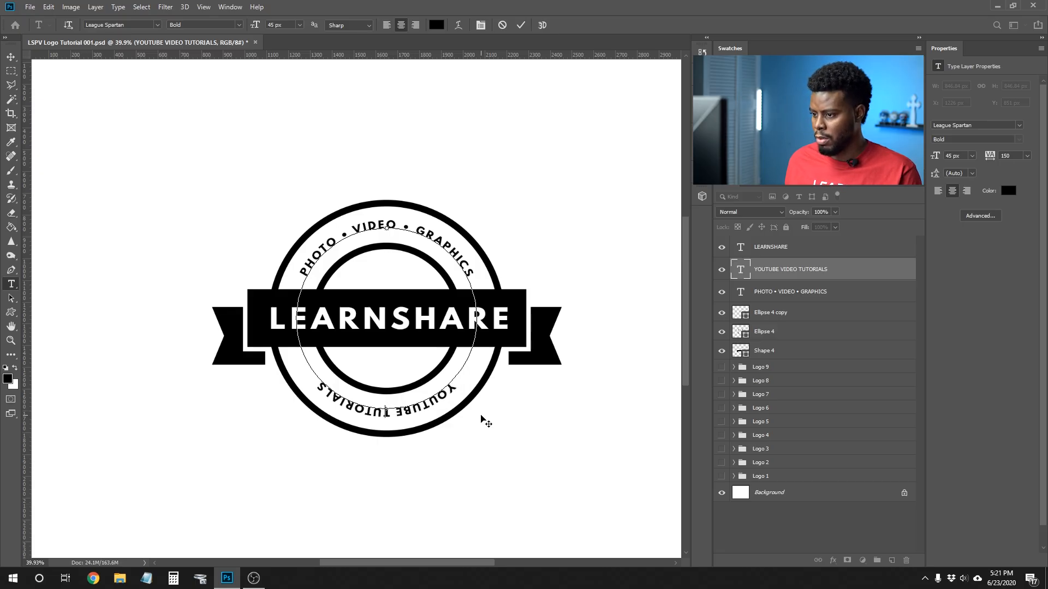
pyautogui.write('•')
pyautogui.hotkey('ctrl', 'Return')
pyautogui.press('v')
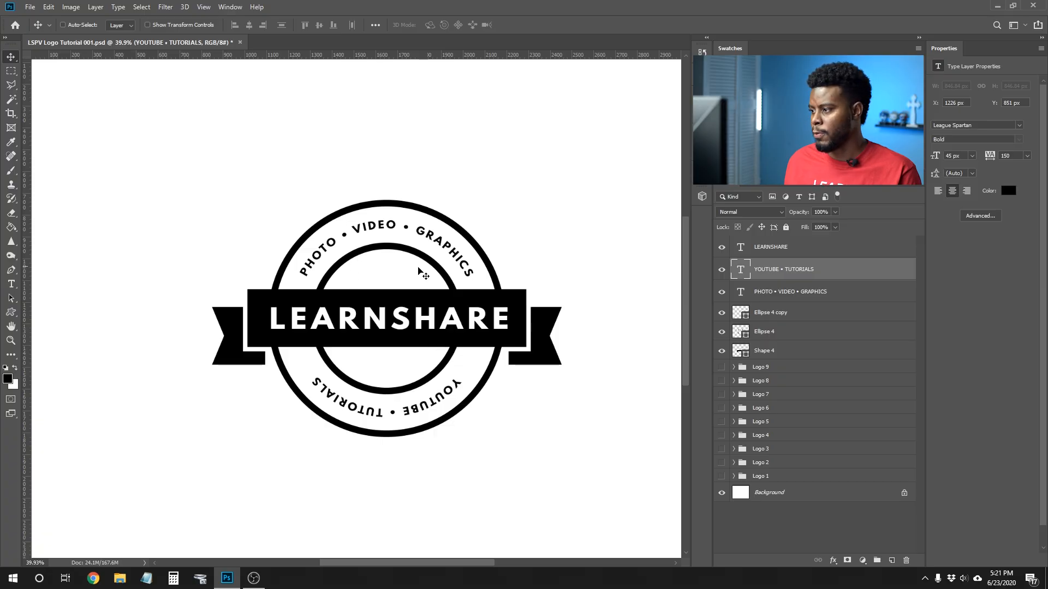
# Step: Add a straight text line reading ESTABLISHED above the badge and set its size to 24 px
pyautogui.press('t')
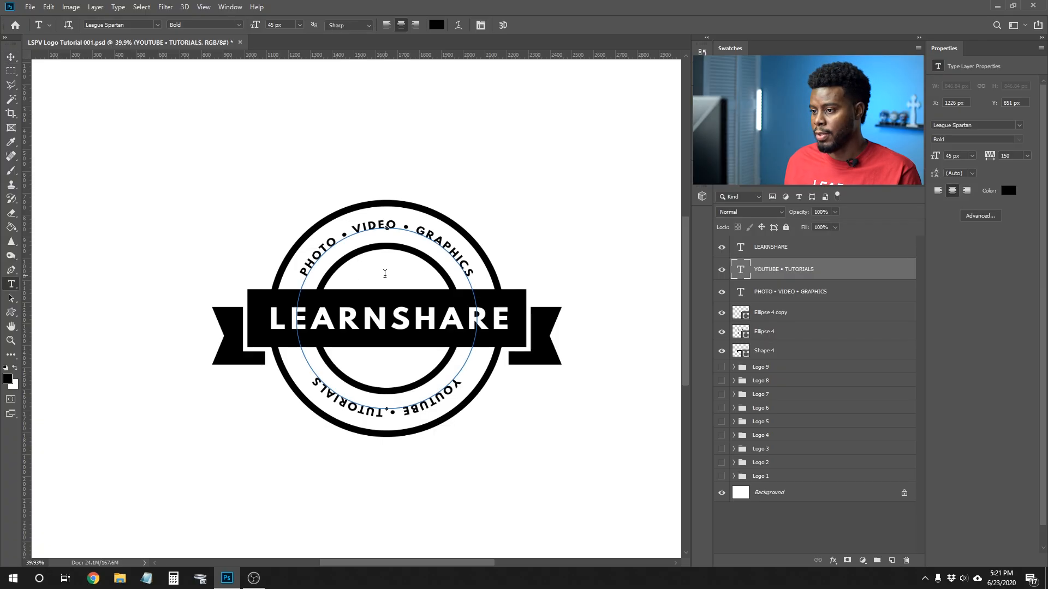
pyautogui.click(382, 165)
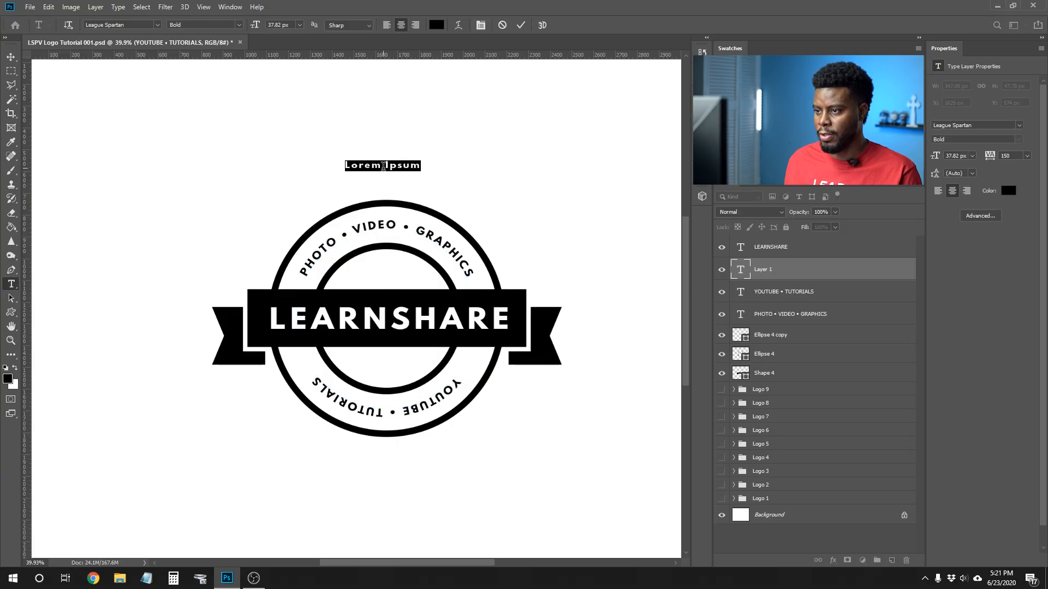
pyautogui.write('ESTABLISHED')
pyautogui.hotkey('ctrl', 'a')
pyautogui.click(299, 25)
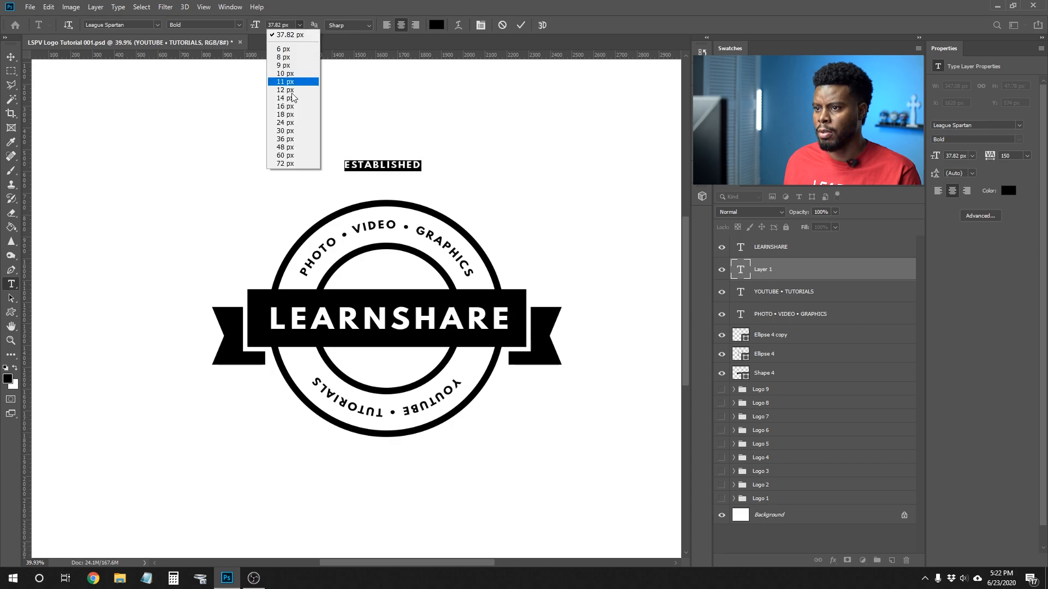
pyautogui.click(285, 123)
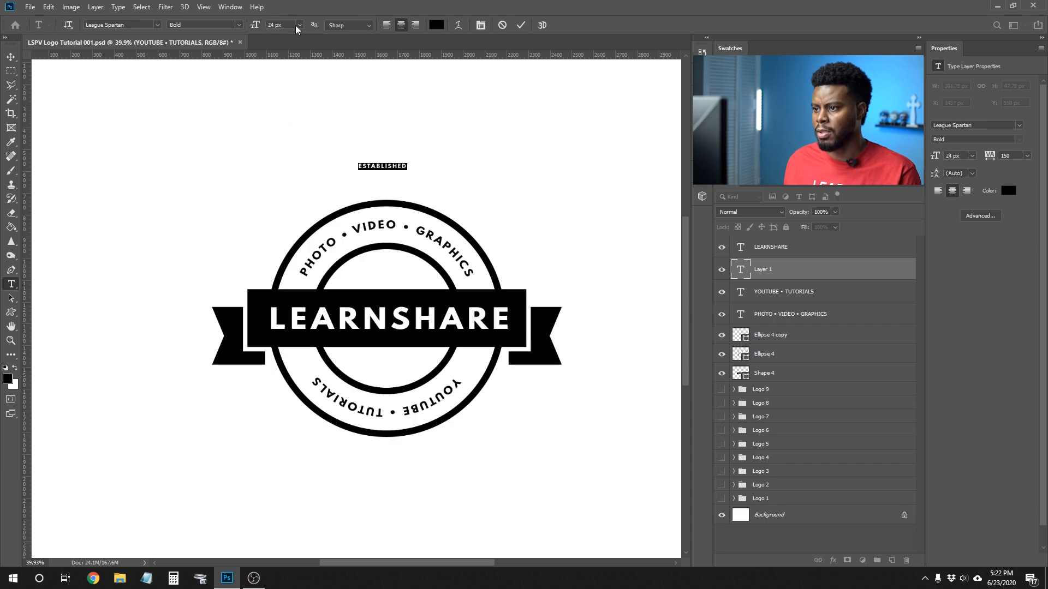
# Step: Set the letter tracking of the ESTABLISHED text to 300
pyautogui.click(1028, 158)
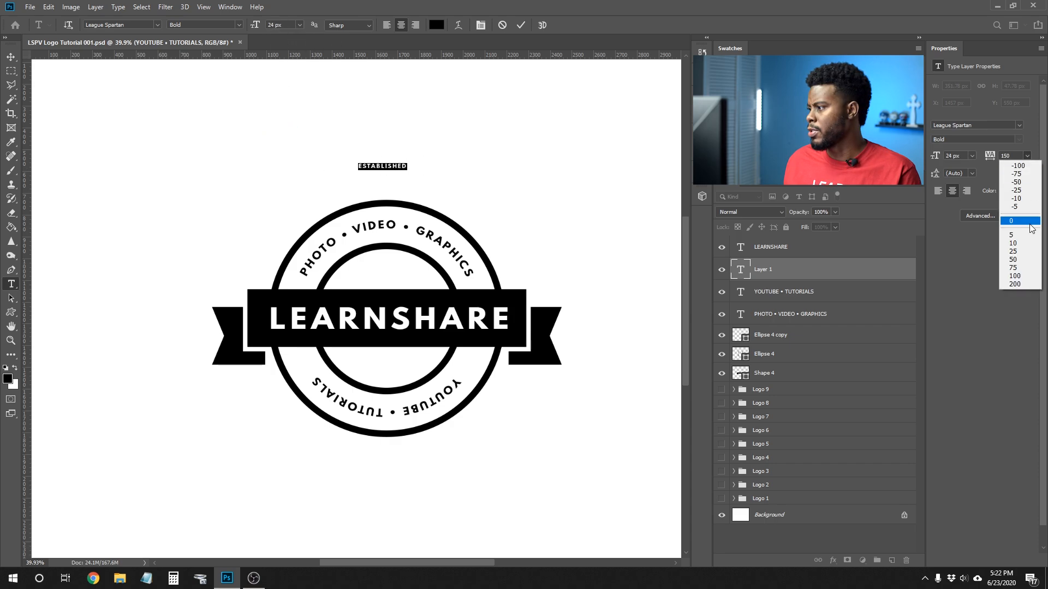
pyautogui.click(1019, 281)
pyautogui.click(1019, 155)
pyautogui.write('300')
pyautogui.press('Return')
pyautogui.press('Return')
pyautogui.press('Return')
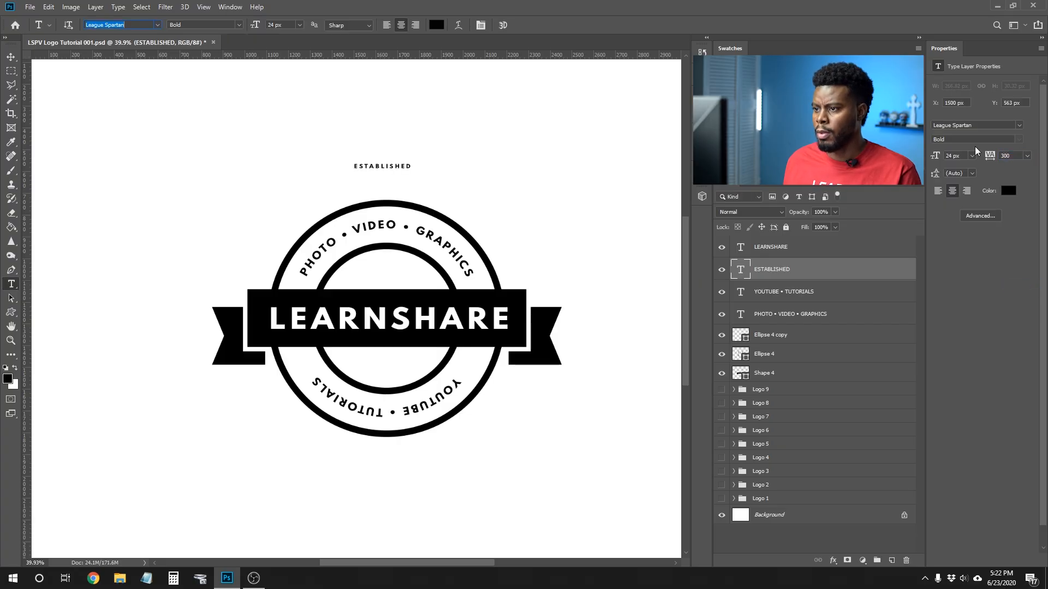
pyautogui.write('v')
pyautogui.press('Escape')
pyautogui.press('v')
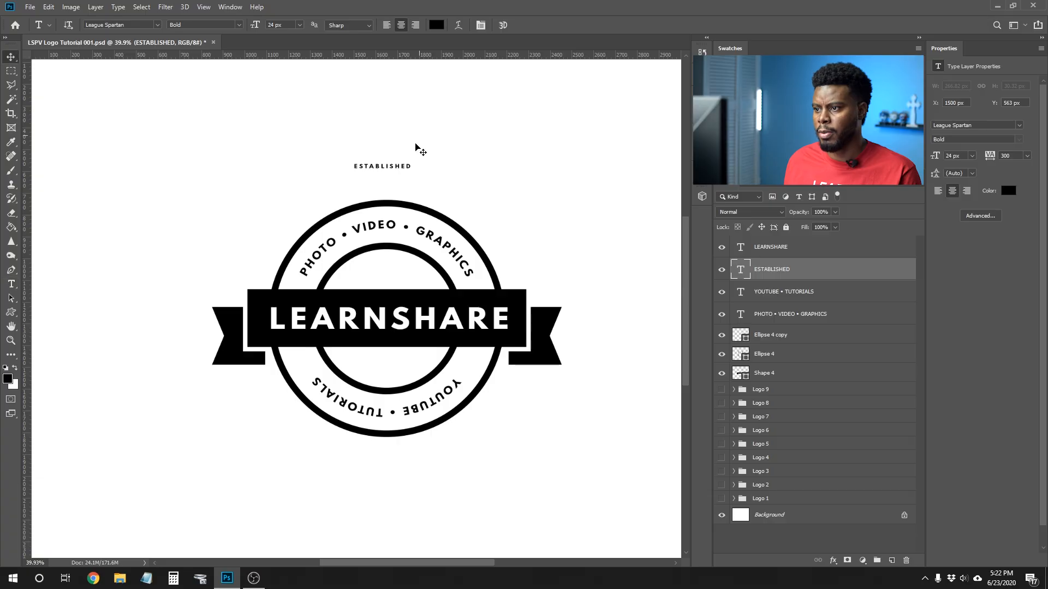
# Step: Move the ESTABLISHED text inside the inner ring just above the ribbon and place a duplicate of it straight below the ribbon
pyautogui.moveTo(391, 171); pyautogui.dragTo(394, 275)
pyautogui.moveTo(393, 280); pyautogui.dragTo(391, 278)
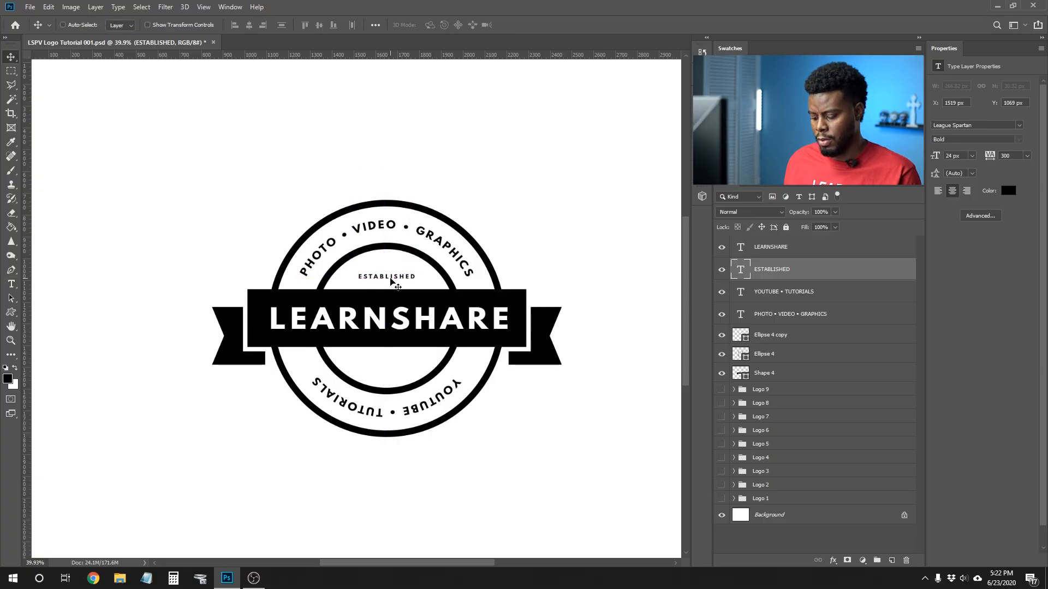
pyautogui.press('ctrl')
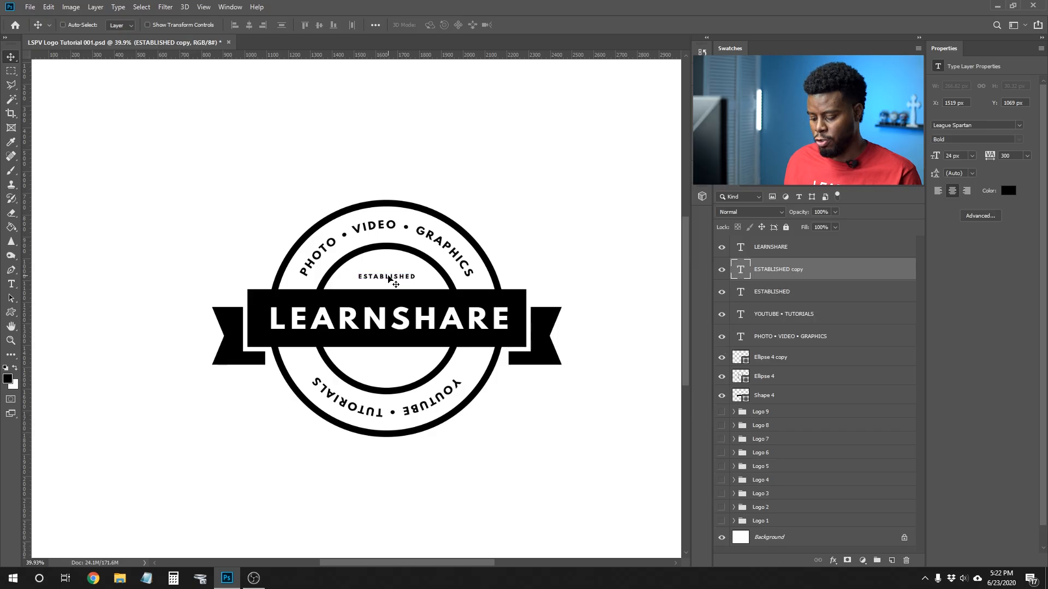
pyautogui.moveTo(390, 279); pyautogui.dragTo(383, 375)
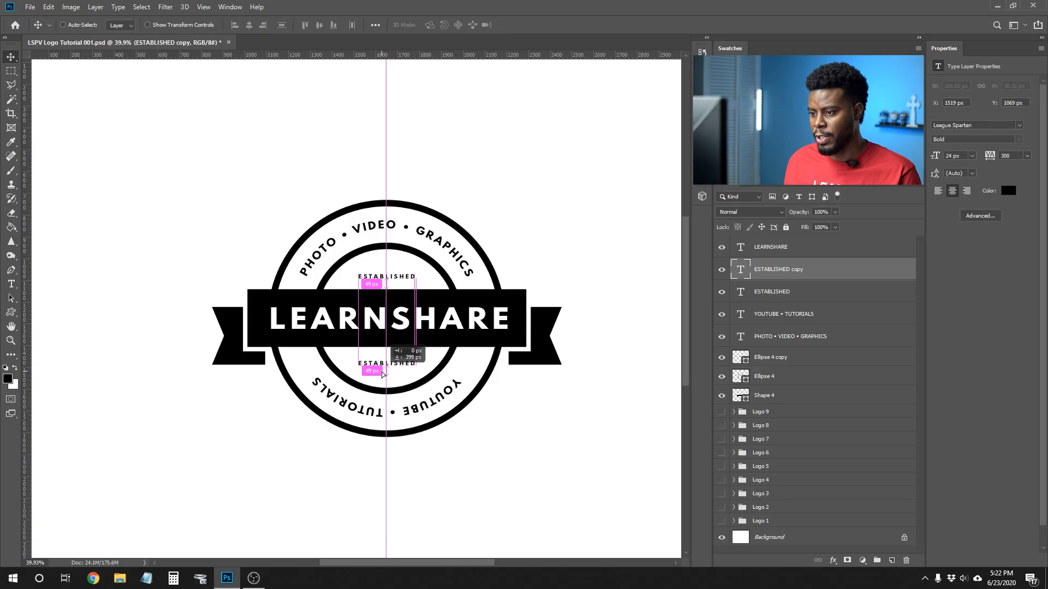
pyautogui.moveTo(382, 375); pyautogui.dragTo(382, 375)
# Step: Replace the duplicated text below the ribbon with TWENTY-SIXTEEN
pyautogui.press('t')
pyautogui.doubleClick(386, 364)
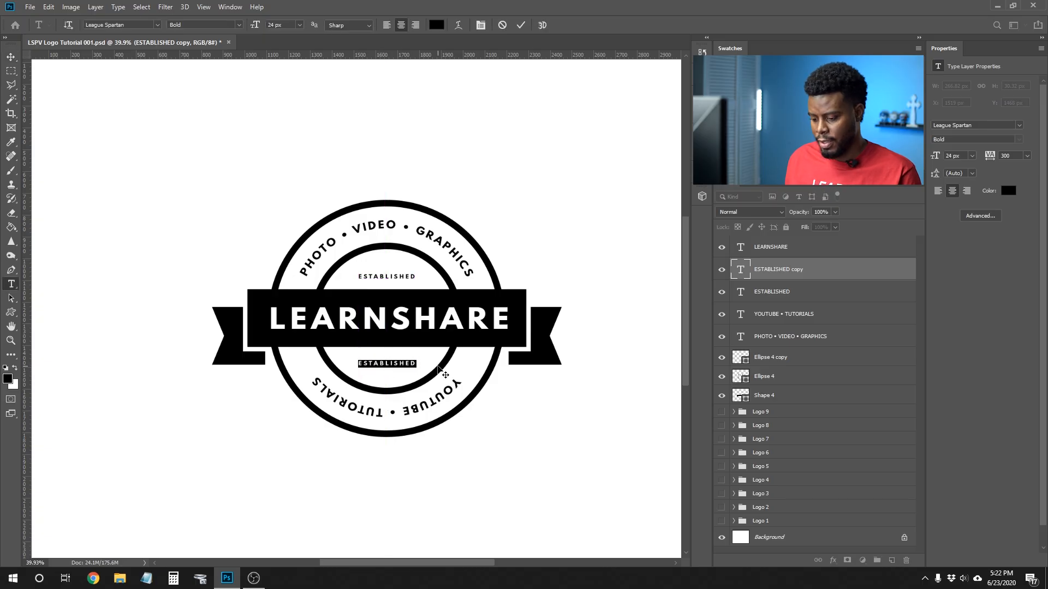
pyautogui.write('TWENTY-SIZ')
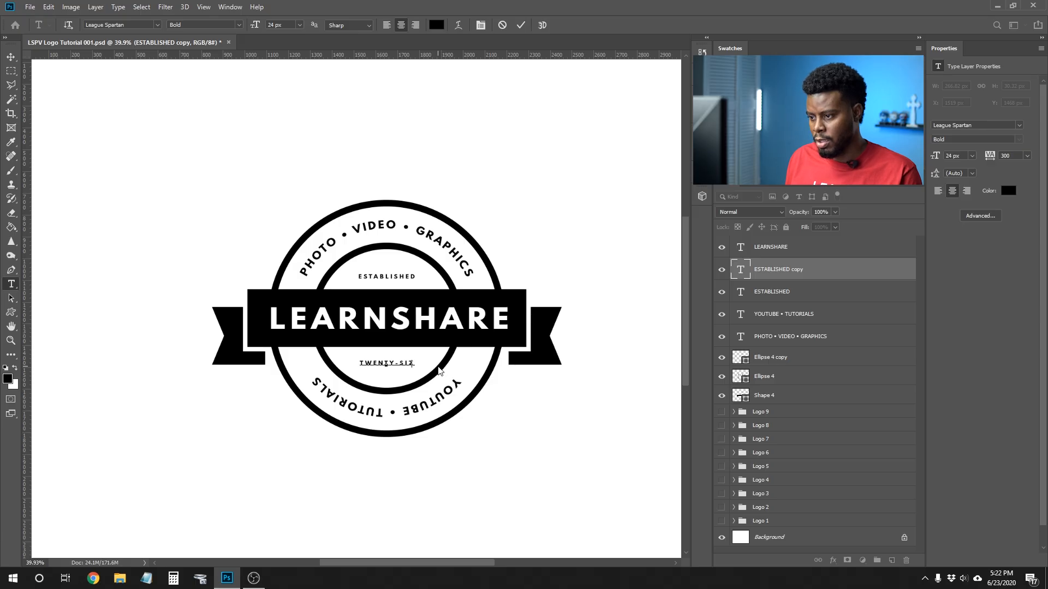
pyautogui.press('BackSpace')
pyautogui.write('XTEEN')
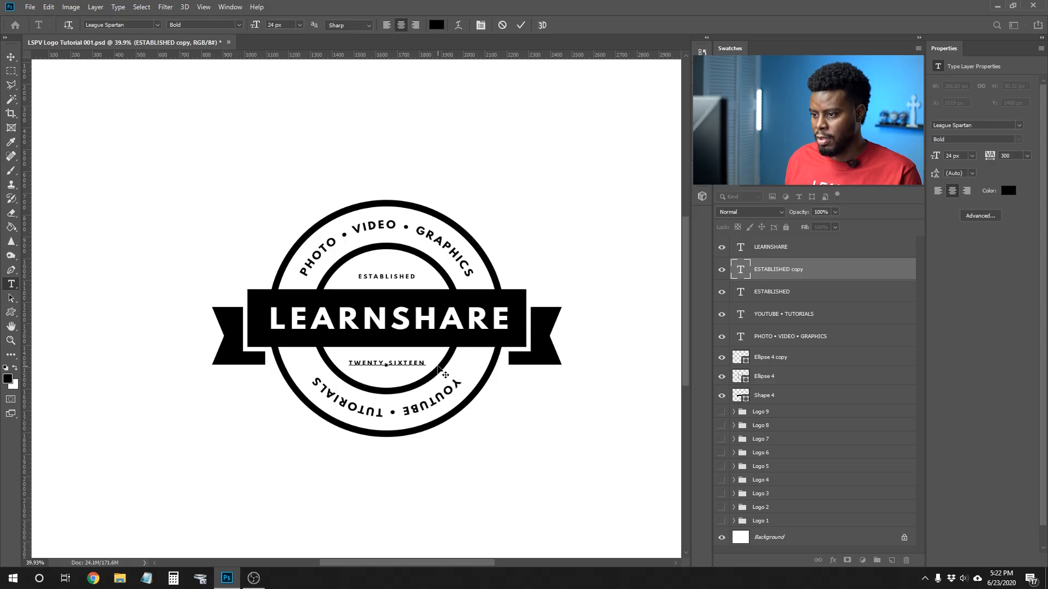
pyautogui.hotkey('ctrl', 'Return')
pyautogui.press('v')
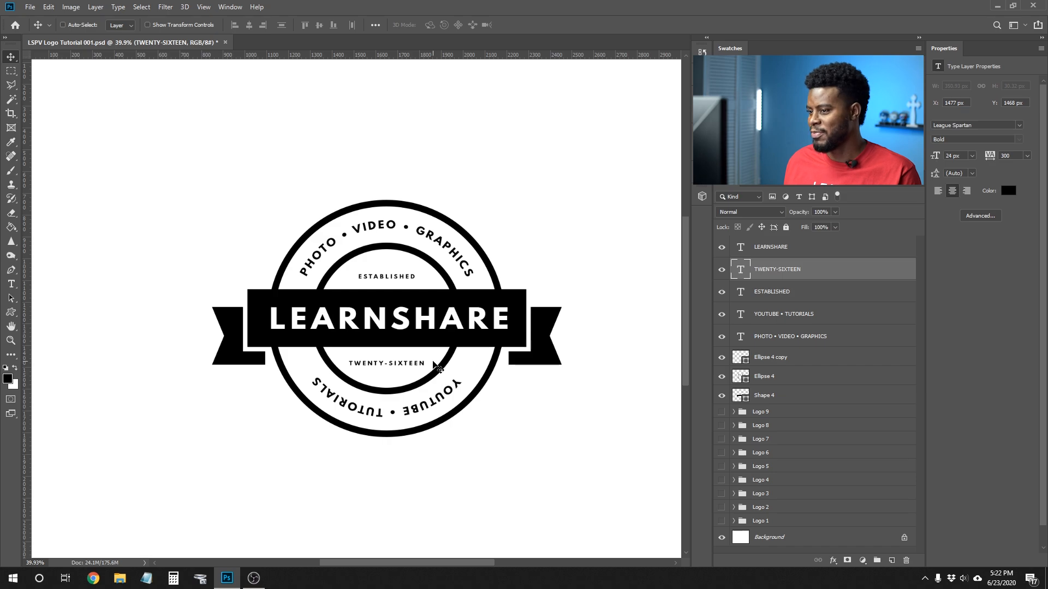
pyautogui.scroll(-4, 426, 316)
pyautogui.scroll(2, 406, 314)
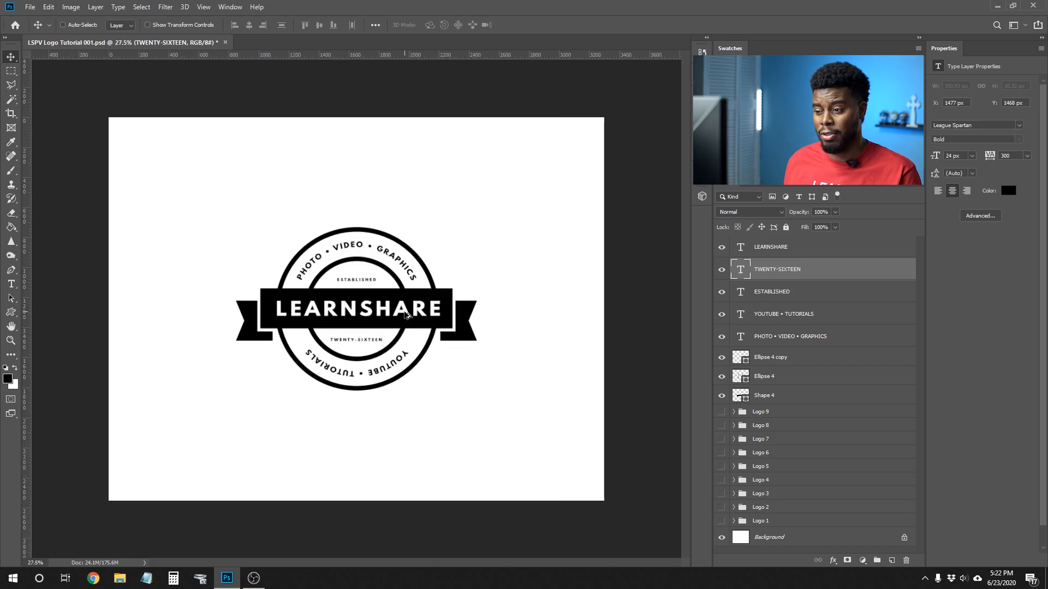
pyautogui.scroll(2, 407, 315)
pyautogui.scroll(-2, 406, 315)
pyautogui.scroll(2, 408, 316)
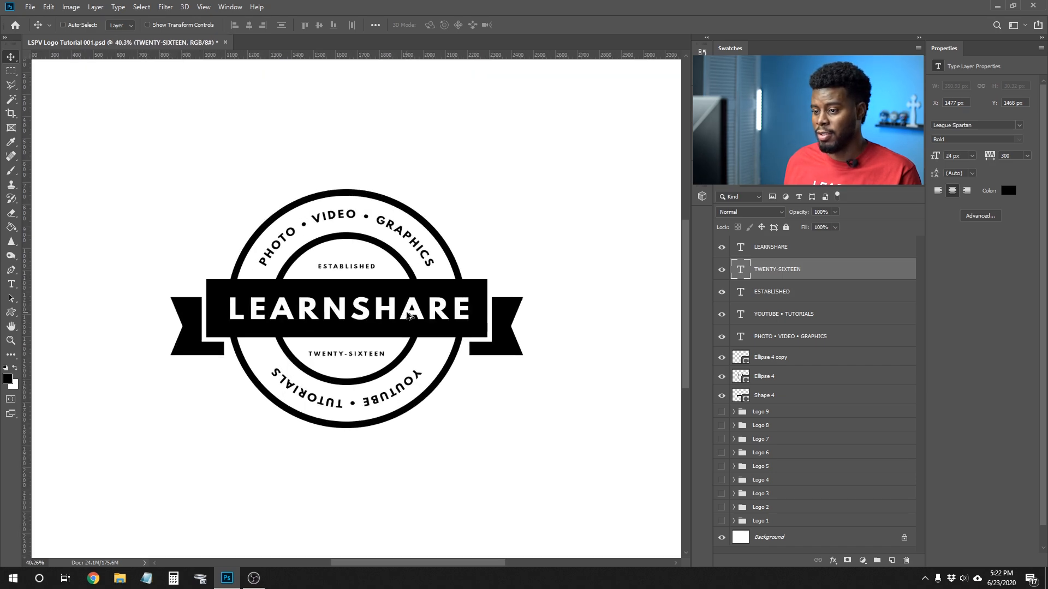
pyautogui.scroll(-2, 408, 315)
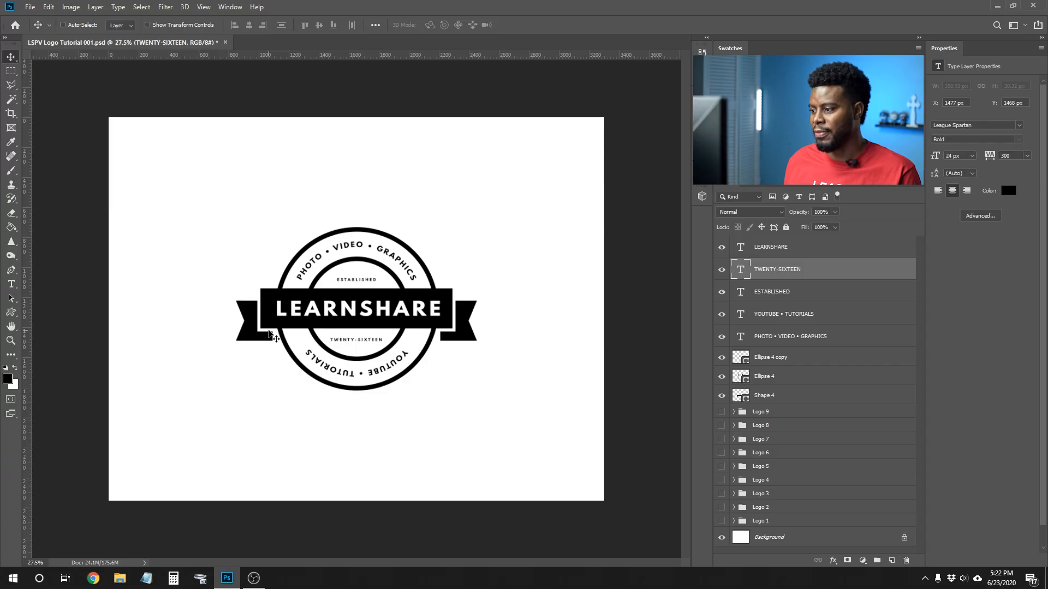
# Step: Group all the badge layers from Shape 4 up to LEARNSHARE and name the group Logo 10
pyautogui.click(769, 397)
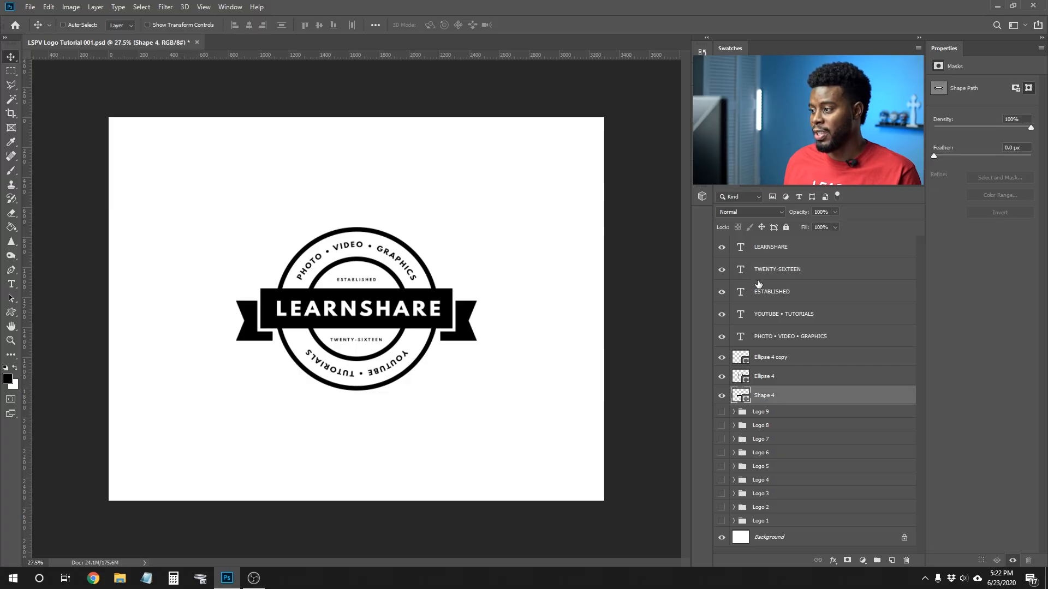
pyautogui.keyDown('shift'); pyautogui.click(772, 248); pyautogui.keyUp('shift')
pyautogui.hotkey('ctrl', 'g')
pyautogui.doubleClick(763, 242)
pyautogui.write('Logo 1')
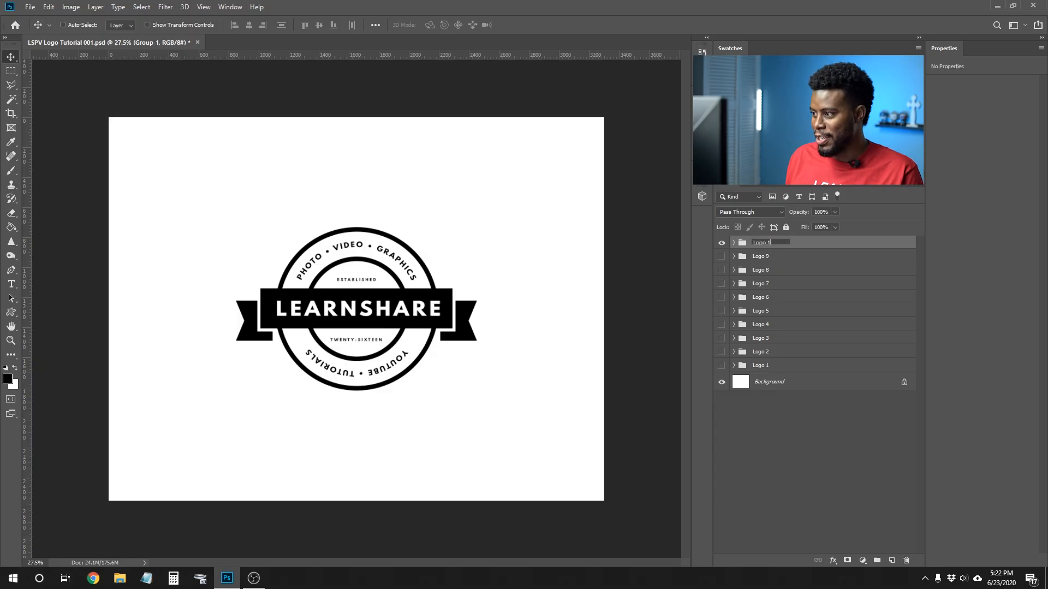
pyautogui.write('0')
pyautogui.press('Return')
# Step: Scale the Logo 10 group to 120% and align its horizontal centre with the Background layer
pyautogui.hotkey('ctrl', 't')
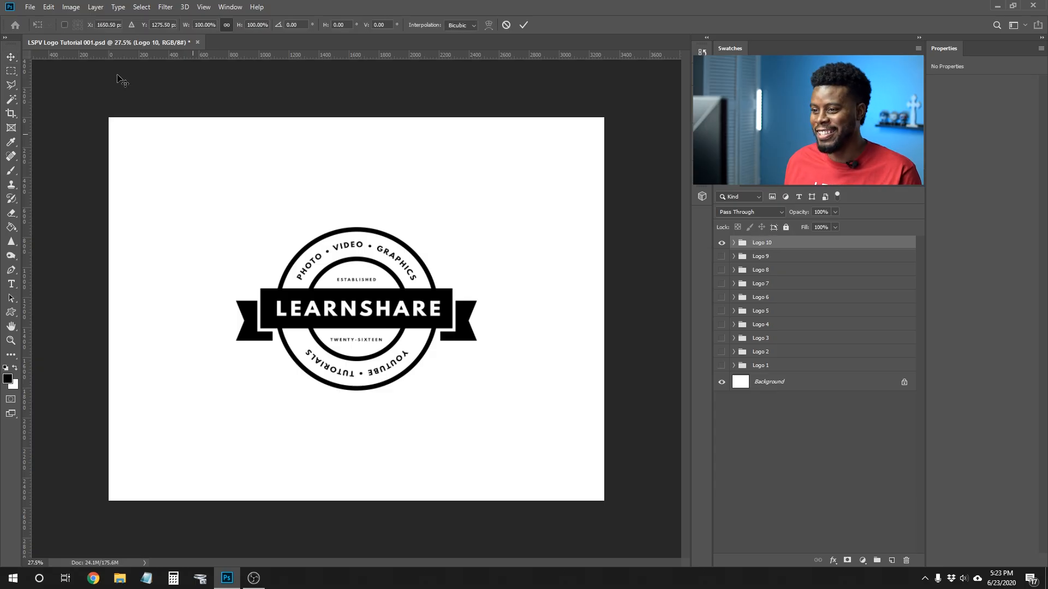
pyautogui.write('120')
pyautogui.press('Return')
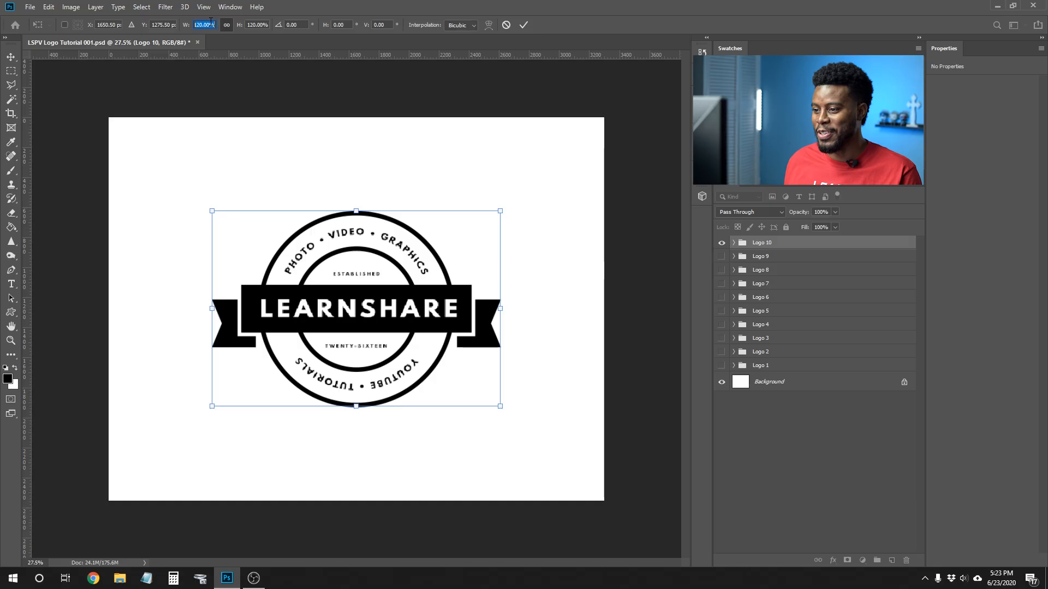
pyautogui.press('Return')
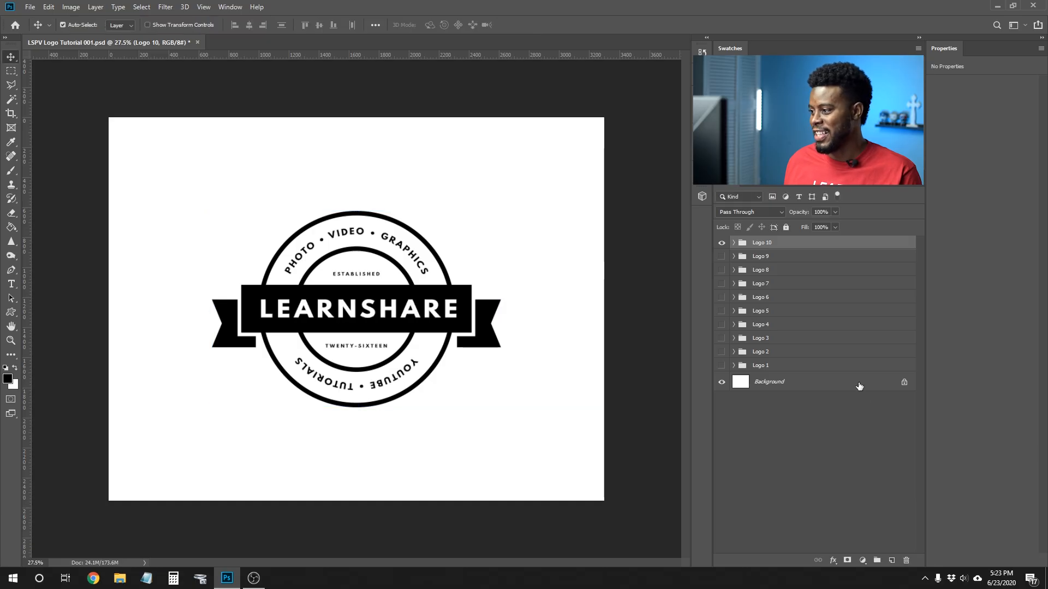
pyautogui.click(859, 385)
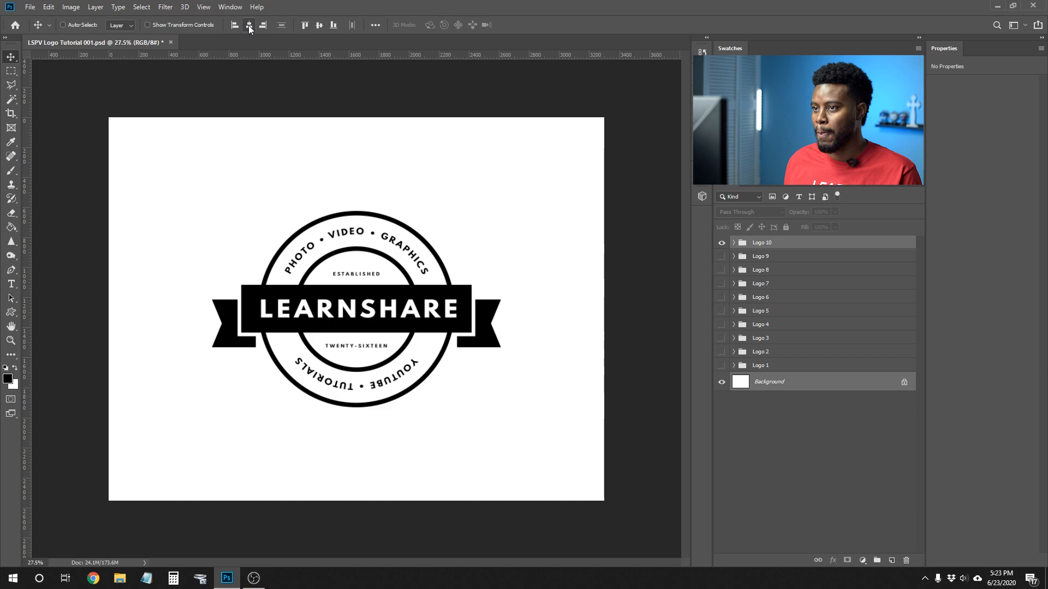
pyautogui.click(795, 244)
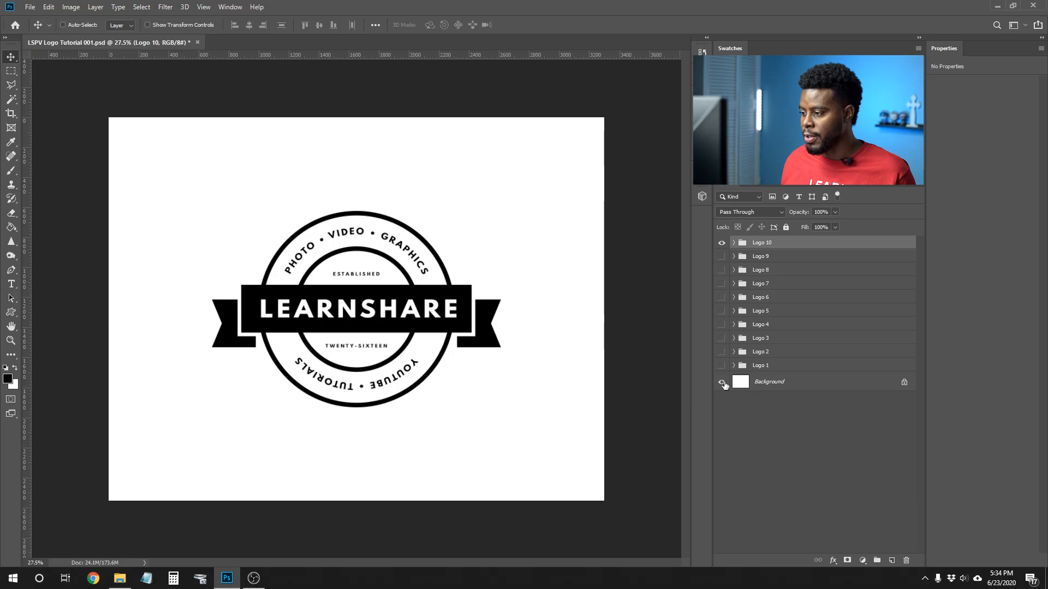
# Step: Hide the Background layer and save the logo as a PNG named LSPV Logo Tutorial 001_10 with the large file size option
pyautogui.click(722, 382)
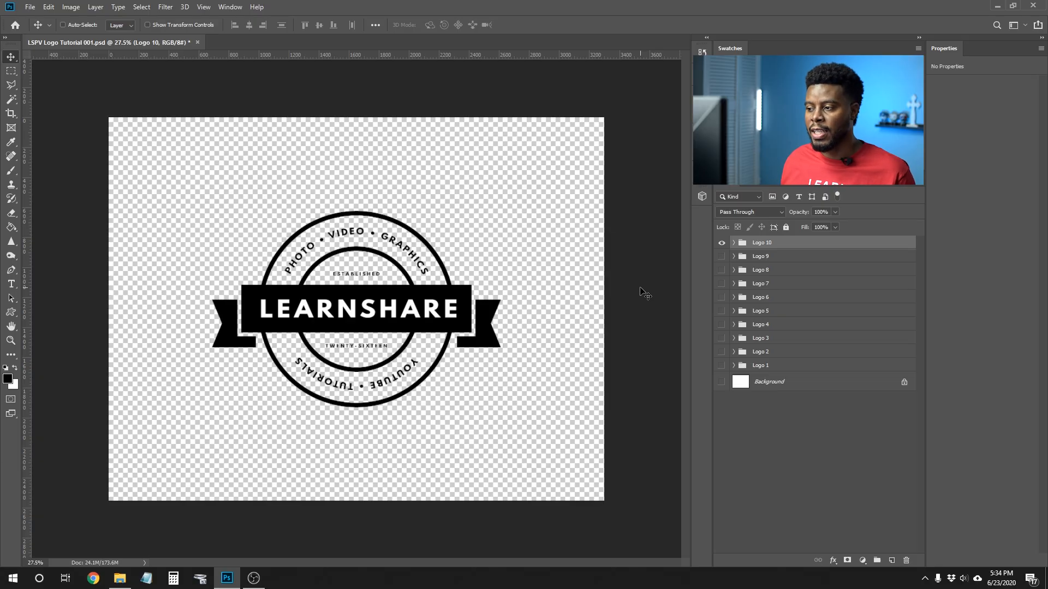
pyautogui.click(29, 7)
pyautogui.click(74, 129)
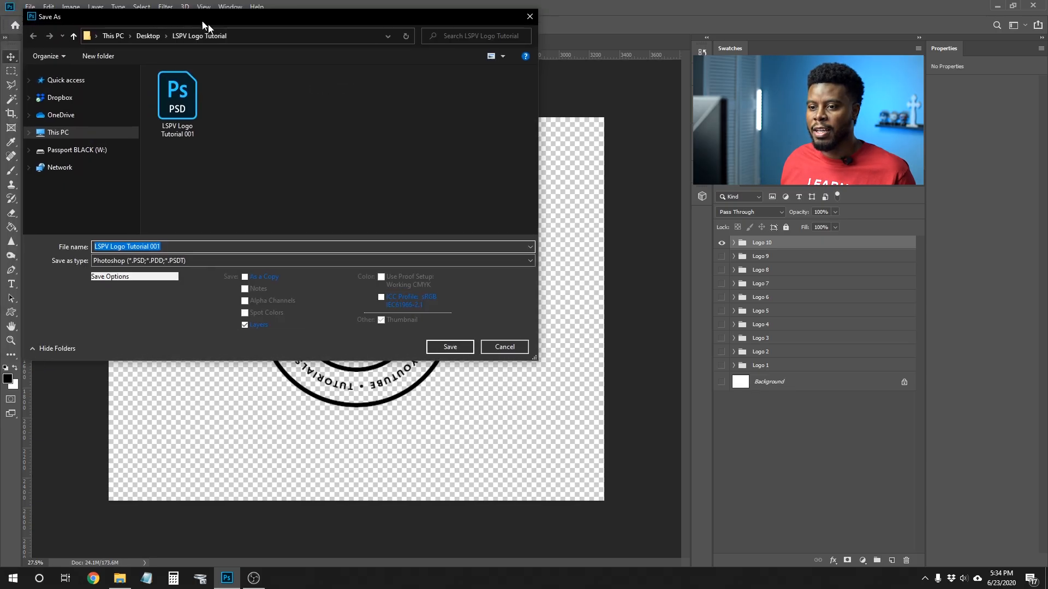
pyautogui.moveTo(206, 26); pyautogui.dragTo(242, 49)
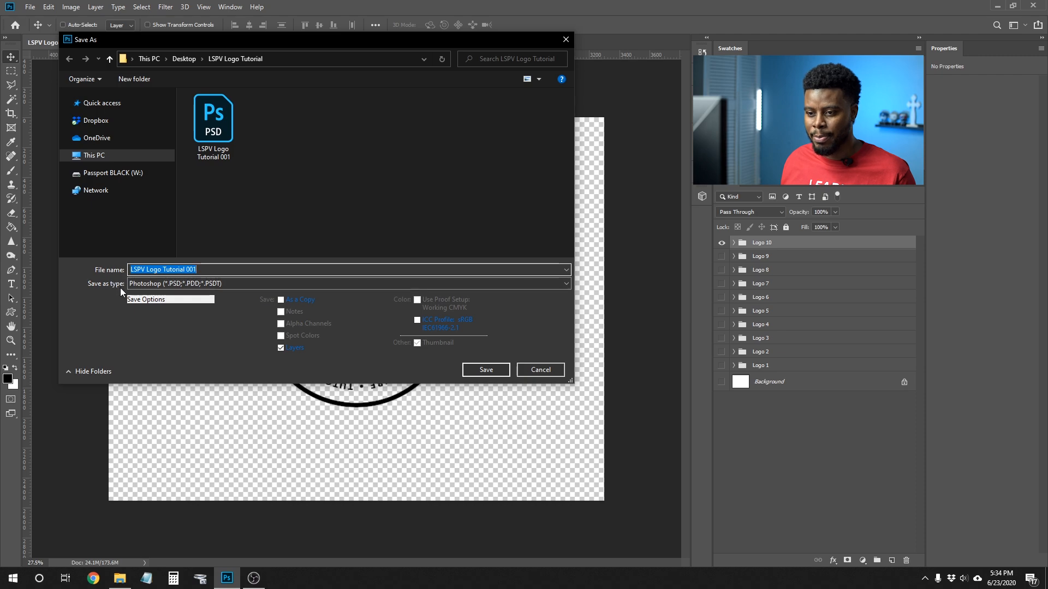
pyautogui.click(197, 283)
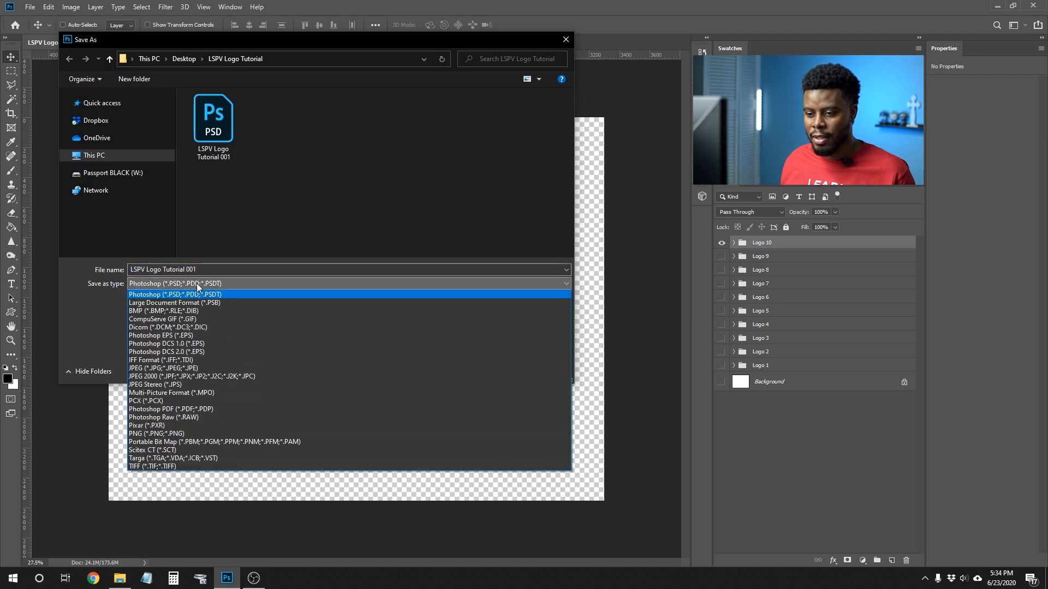
pyautogui.click(191, 433)
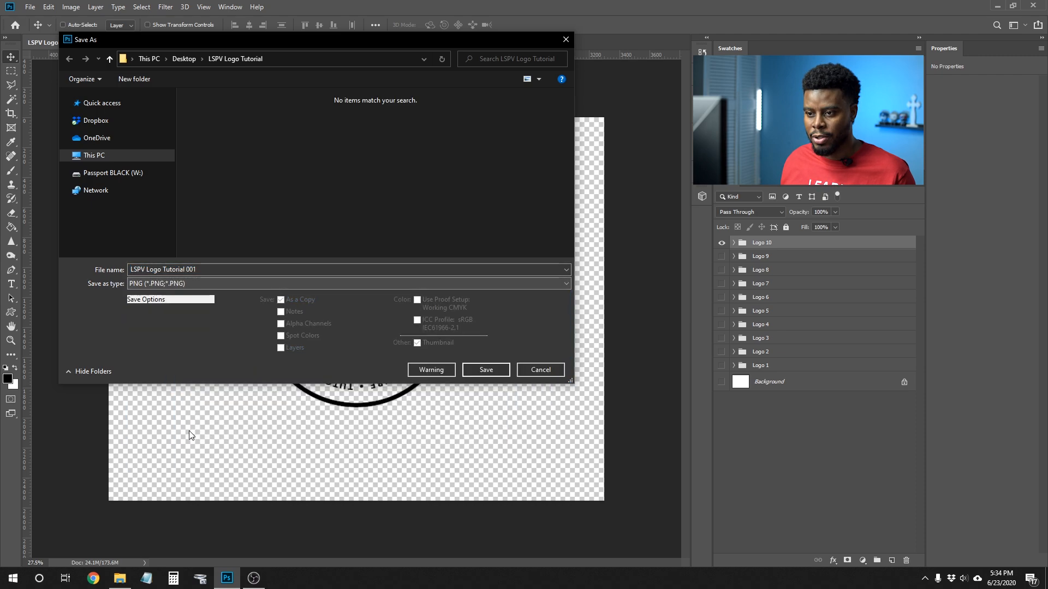
pyautogui.click(229, 270)
pyautogui.click(231, 271)
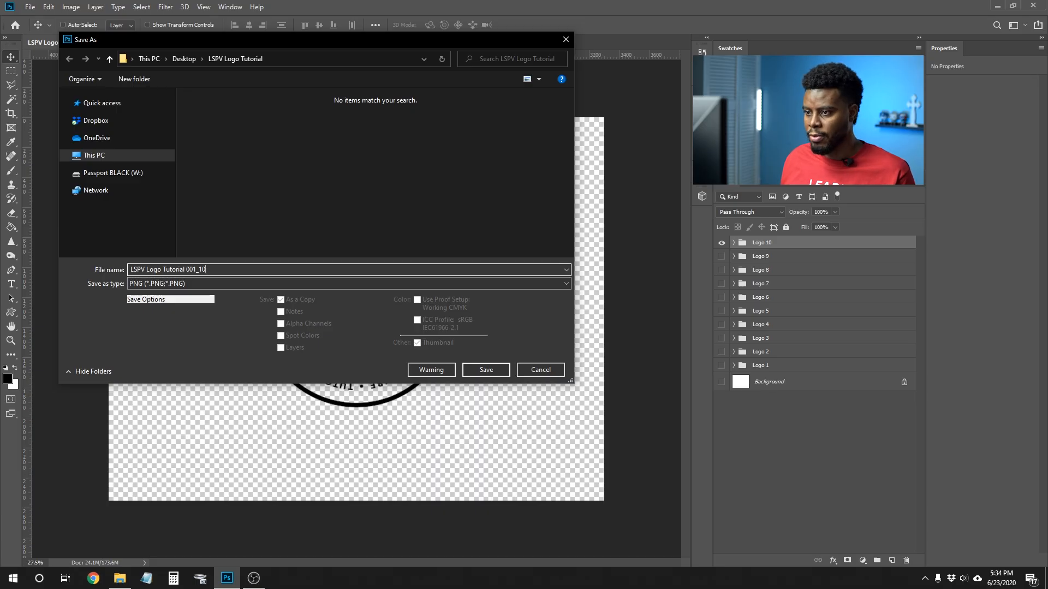
pyautogui.click(486, 369)
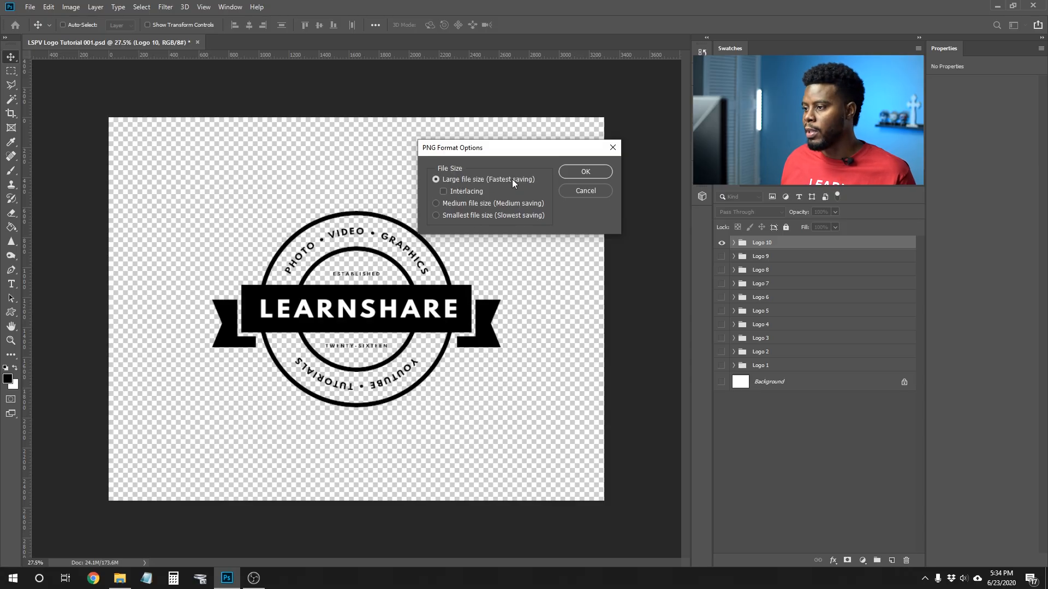
pyautogui.click(594, 170)
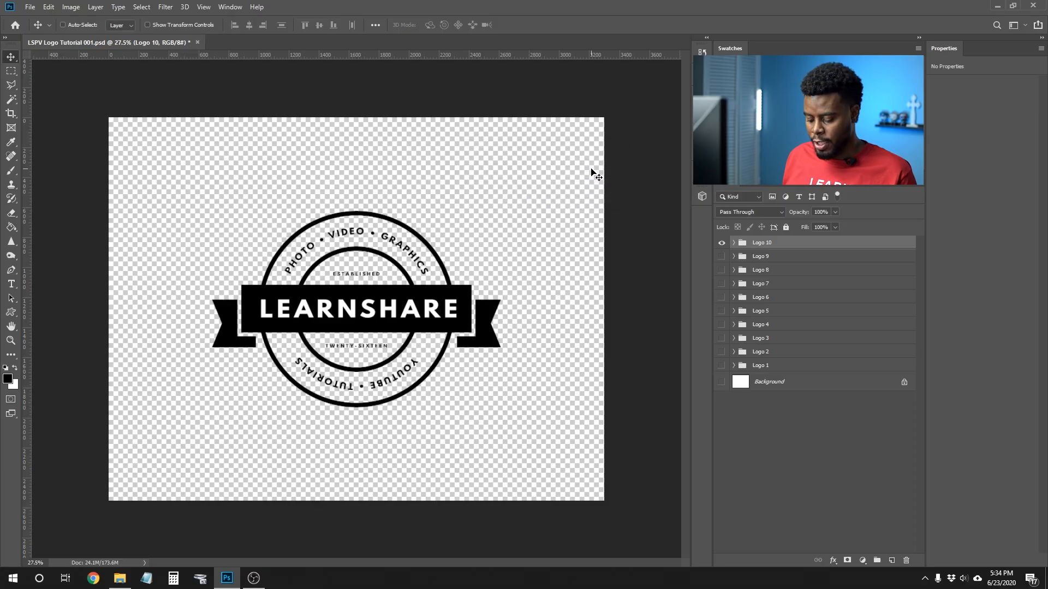
# Step: Add a new layer above Logo 10 and fill it completely with blue
pyautogui.hotkey('ctrl', 'shift', 'n')
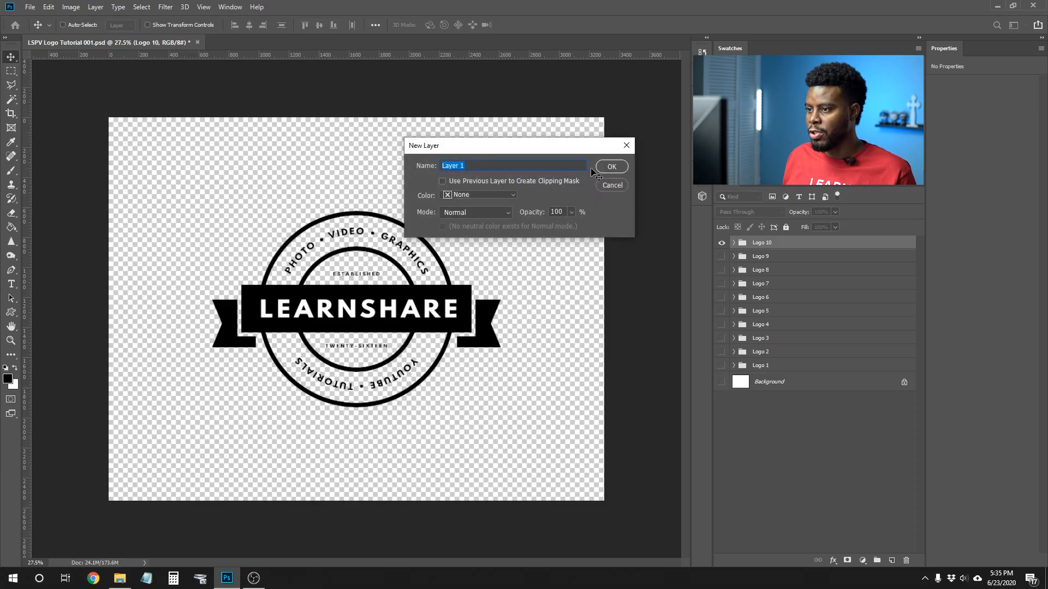
pyautogui.press('Return')
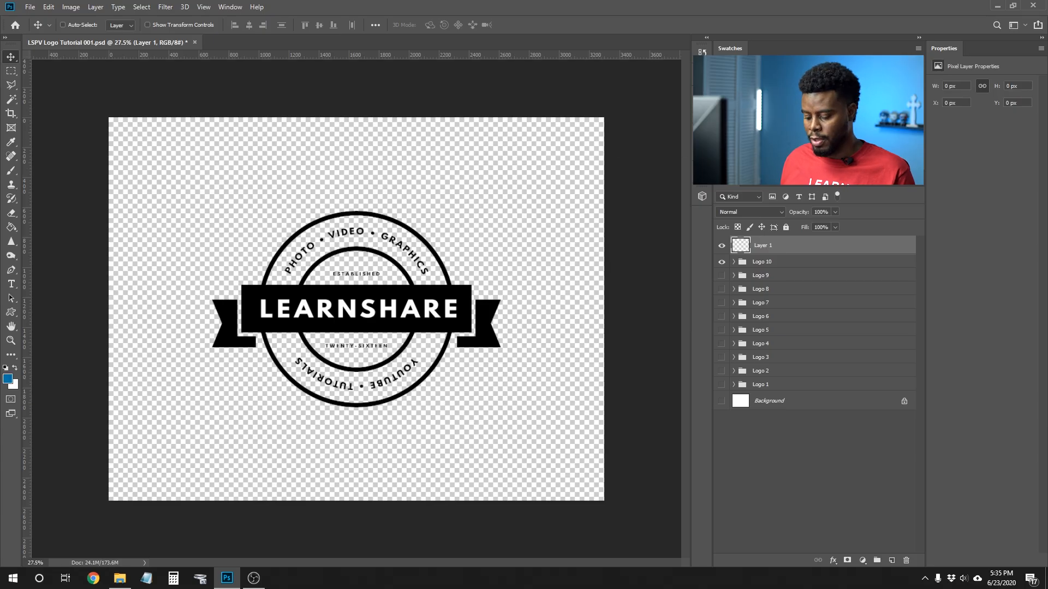
pyautogui.press('g')
pyautogui.click(434, 266)
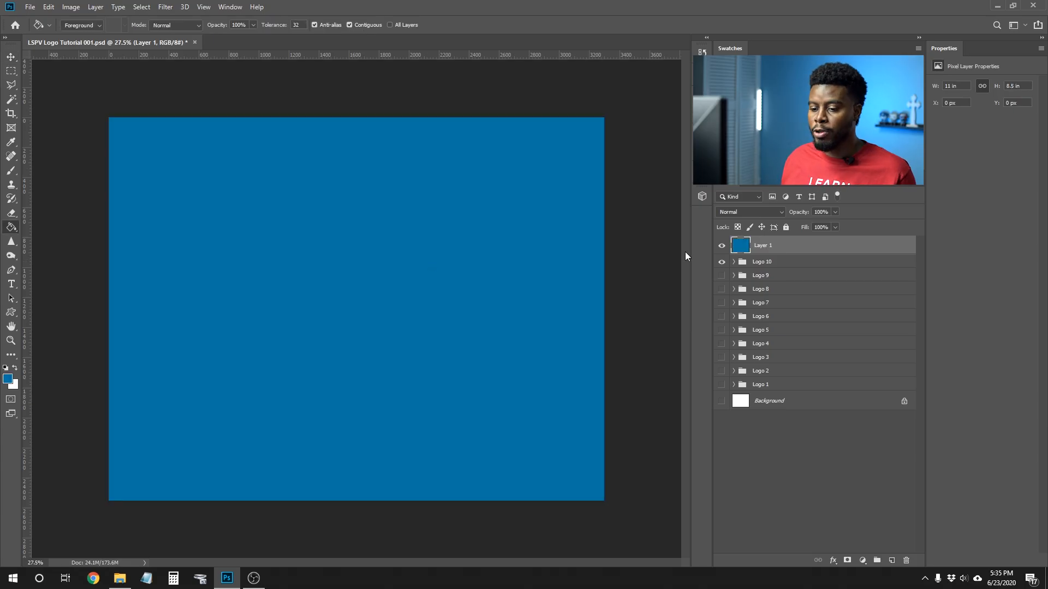
# Step: Place the exported LSPV Logo Tutorial 001_10 image from its File Explorer folder onto the blue canvas at 100% size
pyautogui.click(119, 578)
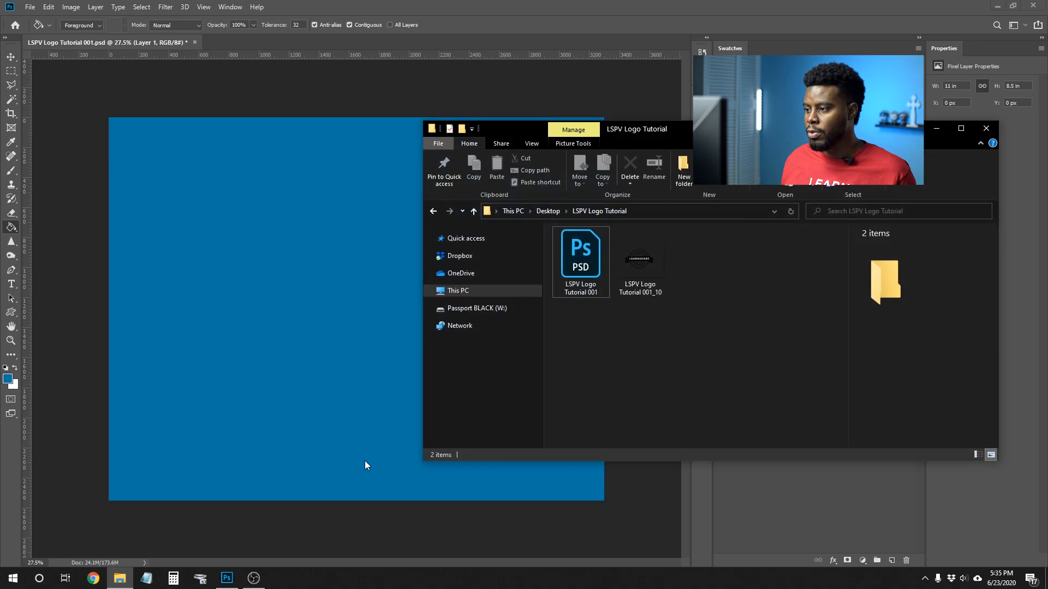
pyautogui.click(643, 250)
pyautogui.moveTo(650, 263); pyautogui.dragTo(375, 321)
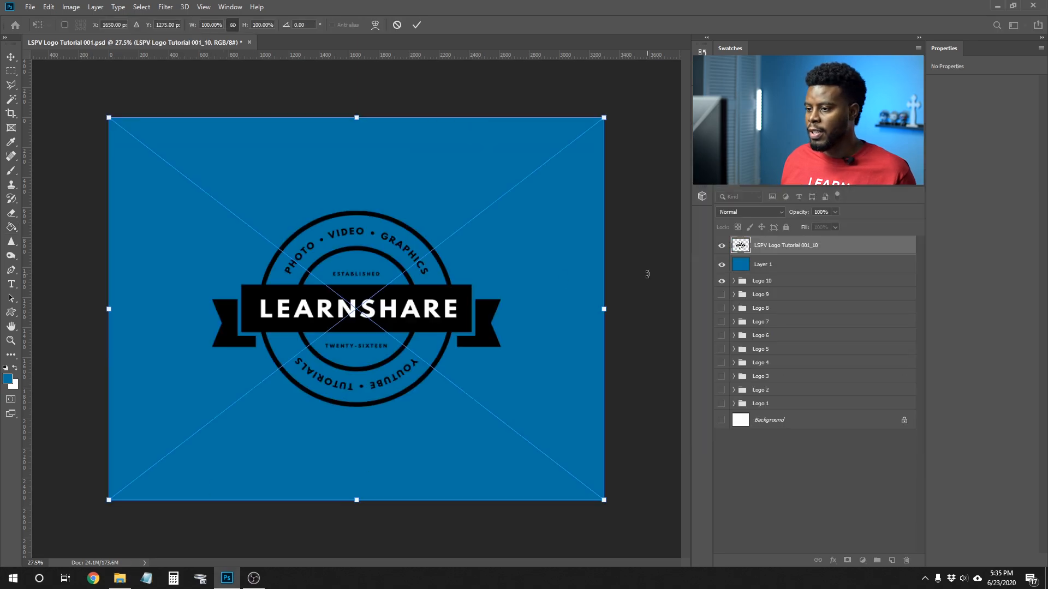
pyautogui.press('Return')
pyautogui.press('g')
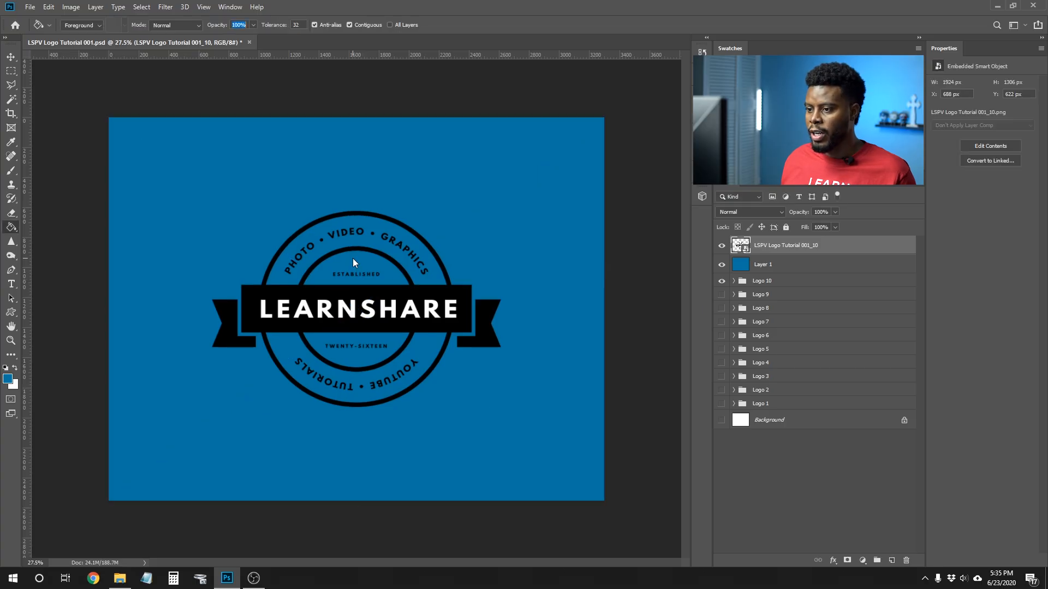
# Step: Scale the placed logo down to about 633 × 429 px and position it in the lower-right corner of the blue canvas
pyautogui.click(11, 53)
pyautogui.moveTo(349, 331); pyautogui.dragTo(368, 315)
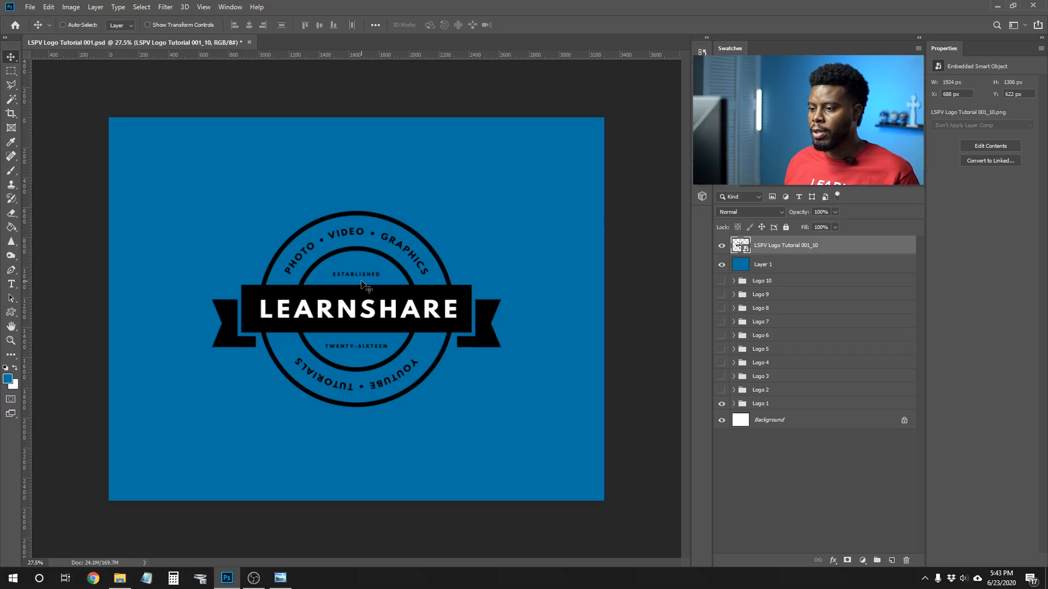
pyautogui.moveTo(360, 283); pyautogui.dragTo(426, 328)
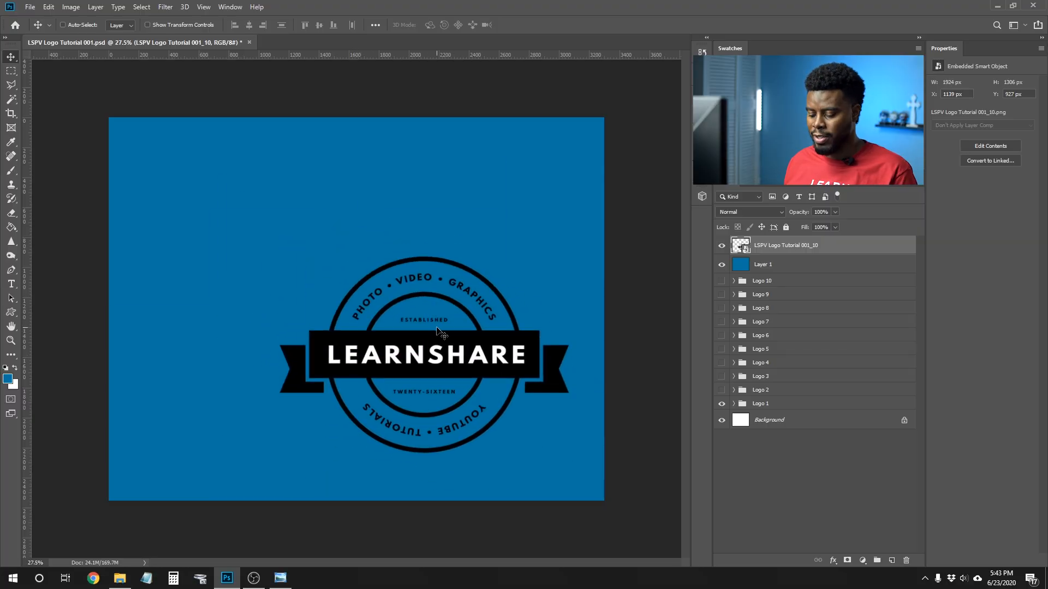
pyautogui.hotkey('ctrl', 't')
pyautogui.moveTo(177, 163); pyautogui.dragTo(508, 420)
pyautogui.moveTo(587, 469); pyautogui.dragTo(542, 440)
pyautogui.press('Return')
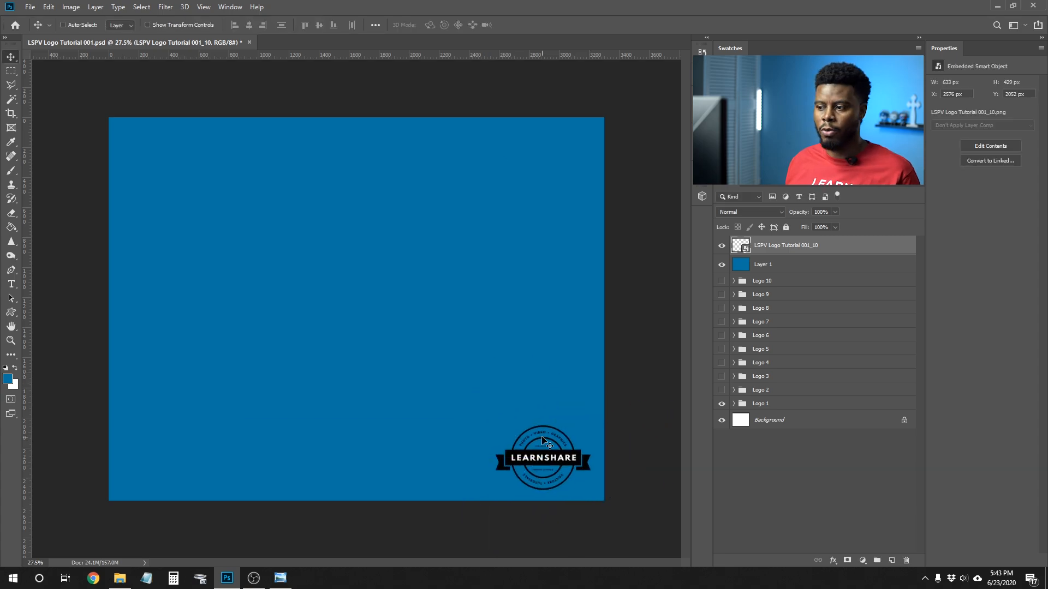